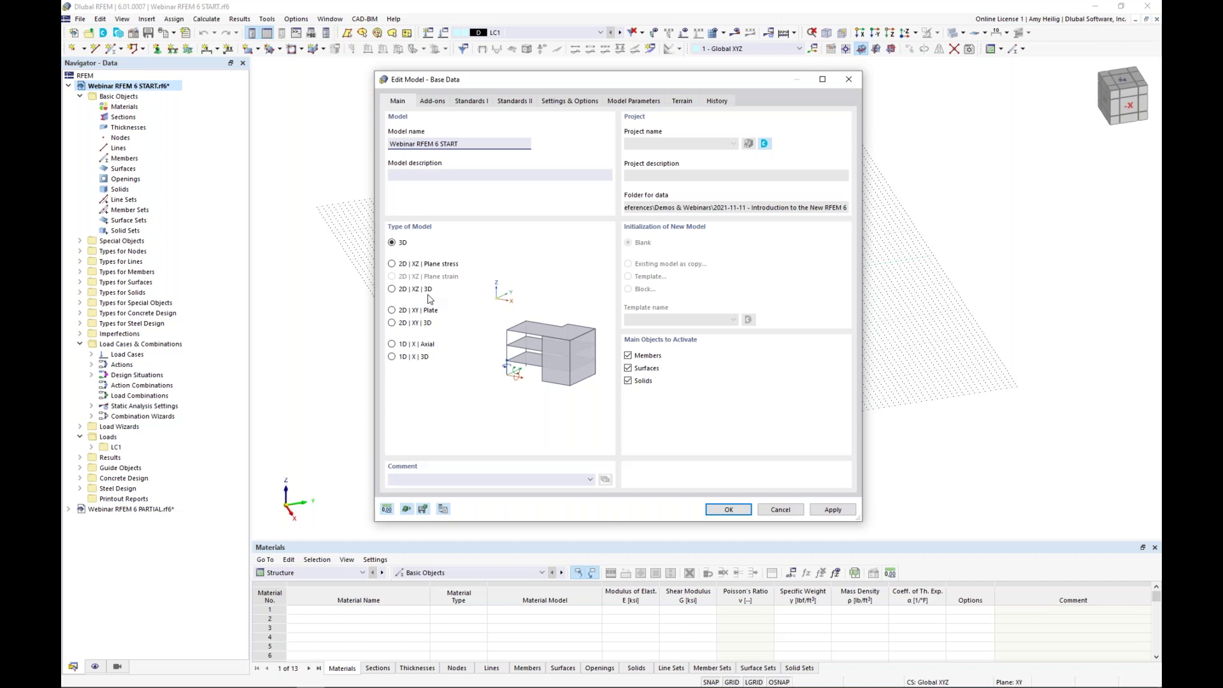
- Examine the base data's activated add-ons and the available standard groups for steel design, concrete design and load combinations
{"action": "left_click", "coordinate": [433, 101]}
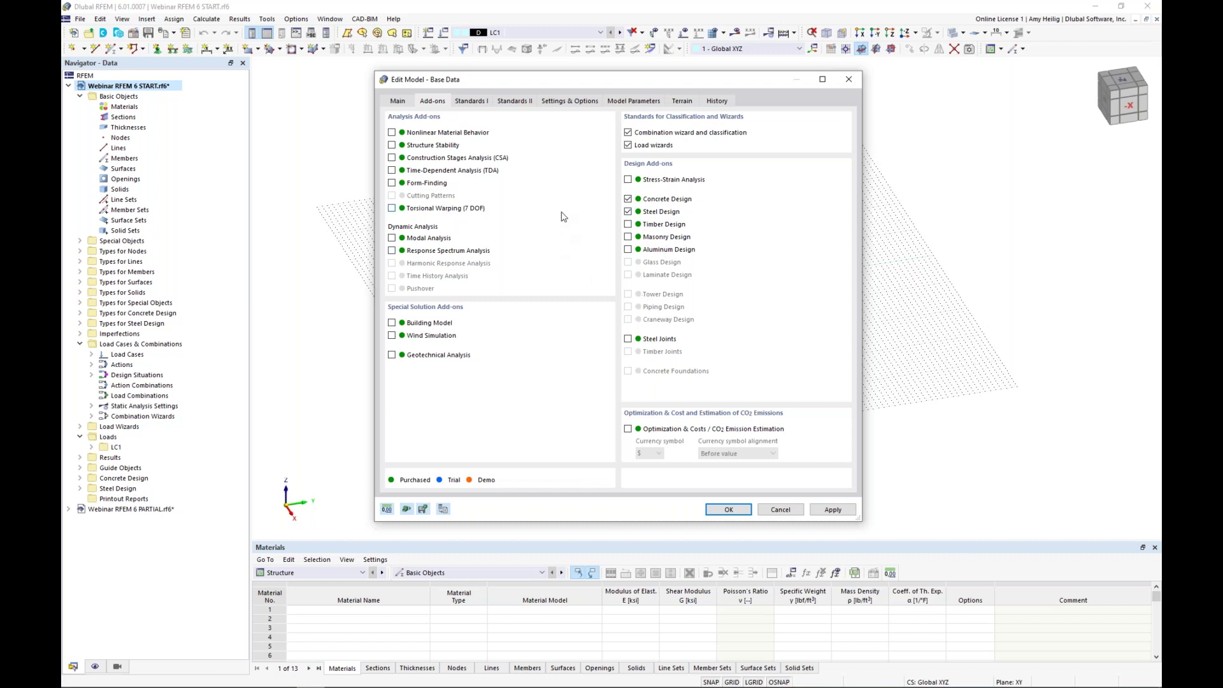
{"action": "left_click", "coordinate": [472, 103]}
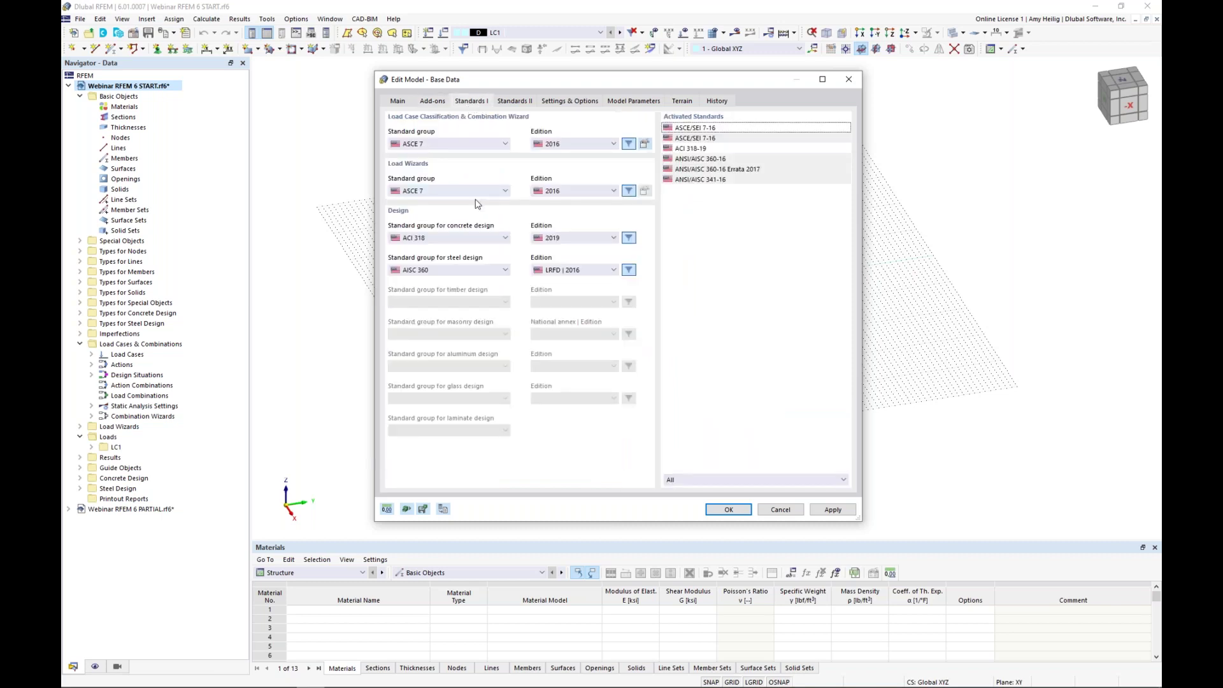
{"action": "left_click", "coordinate": [469, 239]}
{"action": "left_click", "coordinate": [469, 241]}
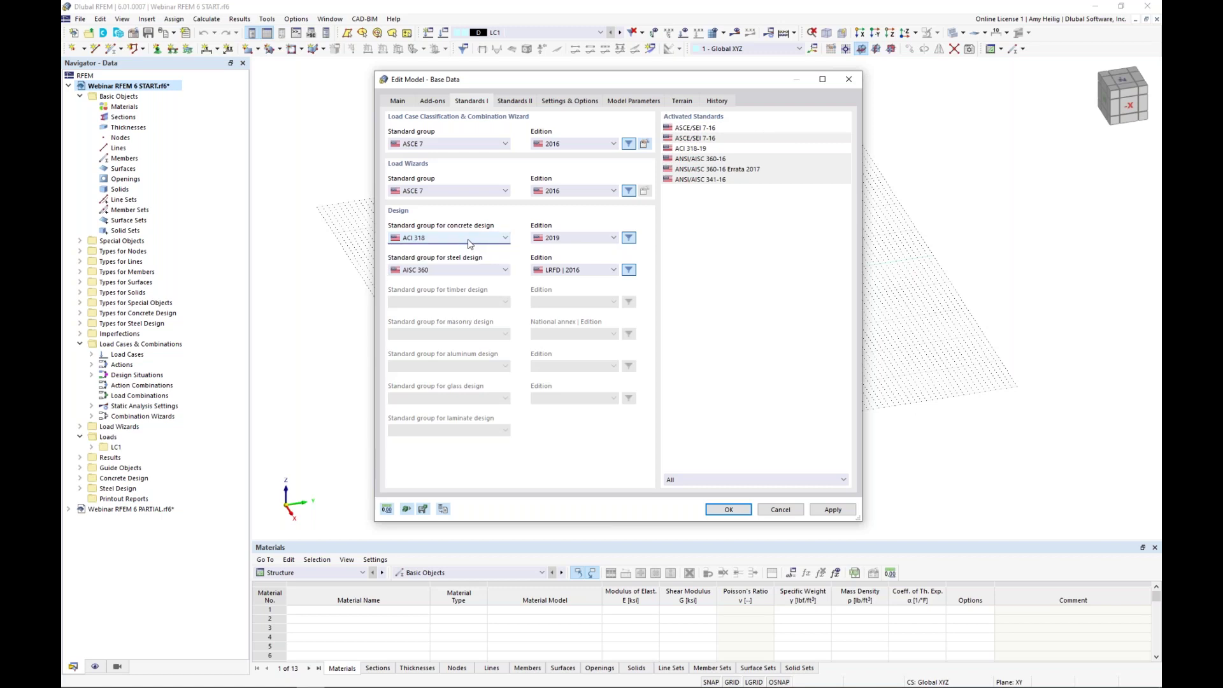
{"action": "left_click", "coordinate": [475, 271]}
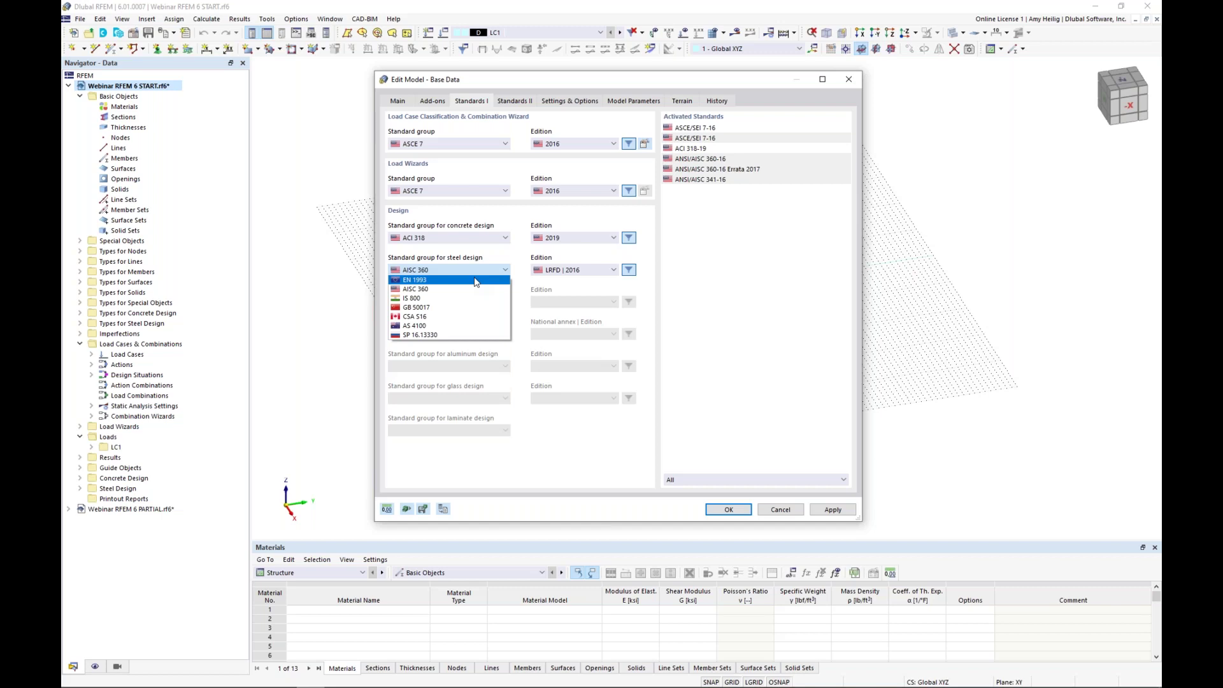
{"action": "left_click", "coordinate": [526, 294]}
{"action": "left_click", "coordinate": [487, 245]}
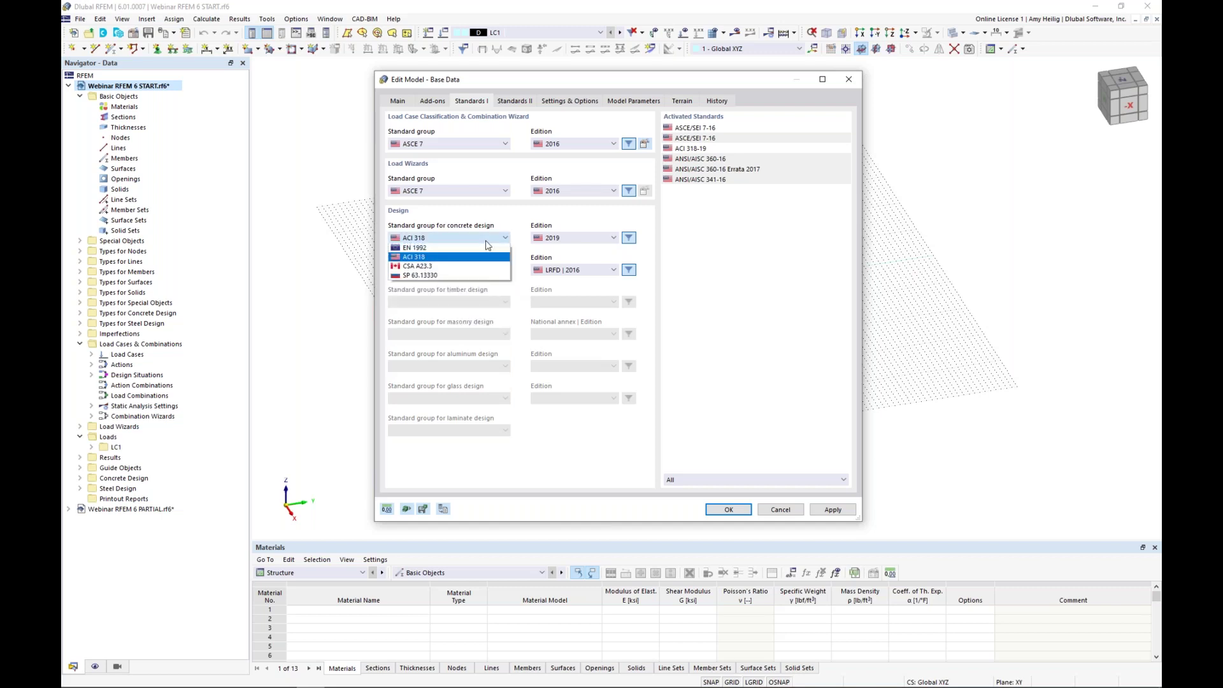
{"action": "left_click", "coordinate": [519, 222]}
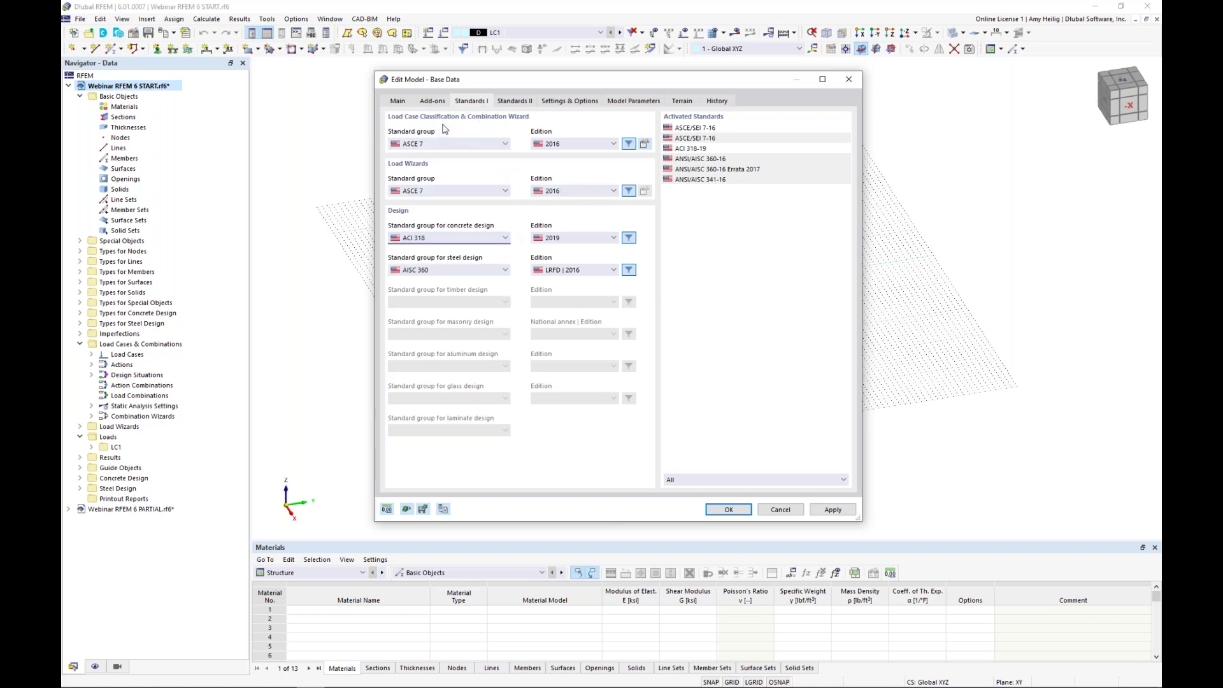
{"action": "left_click", "coordinate": [452, 145]}
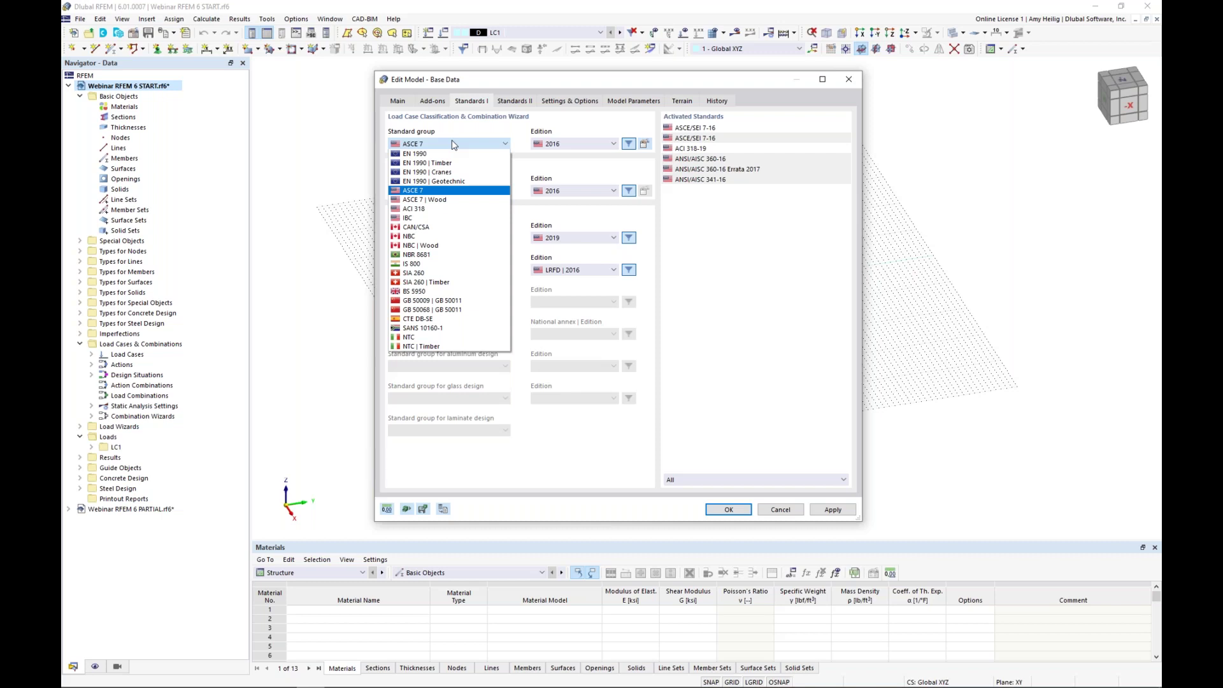
{"action": "left_click", "coordinate": [500, 127]}
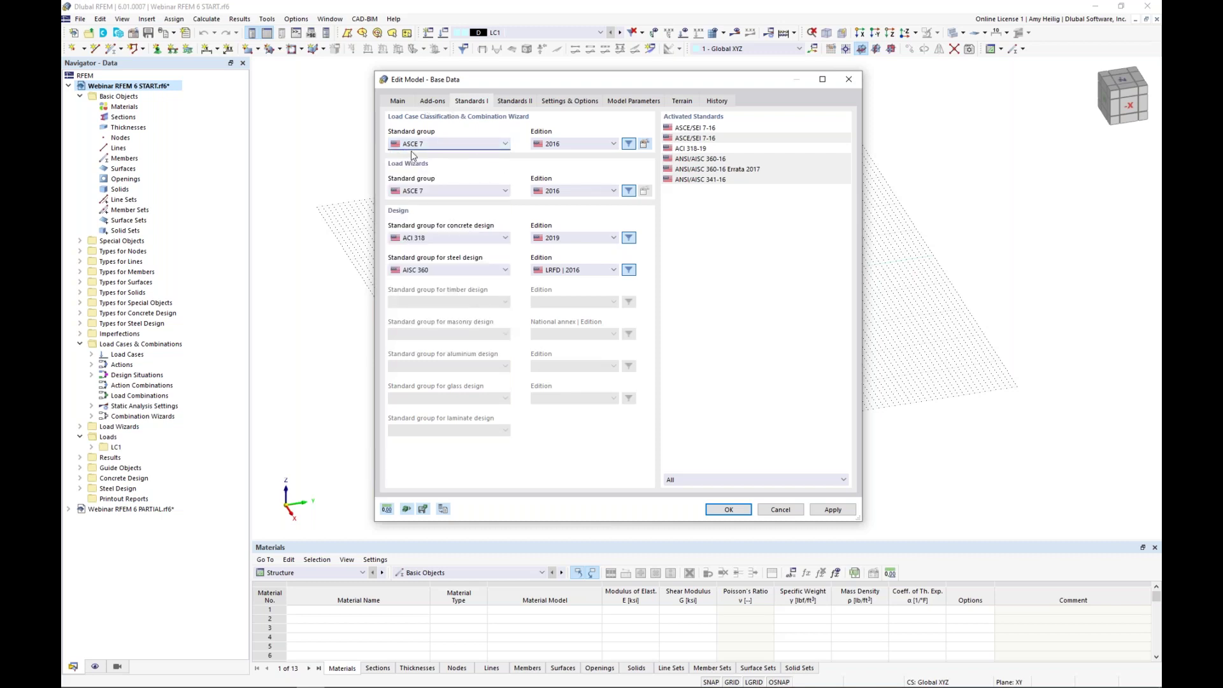
- Review the global and local axis orientation in the model settings and accept the base data
{"action": "left_click", "coordinate": [565, 104]}
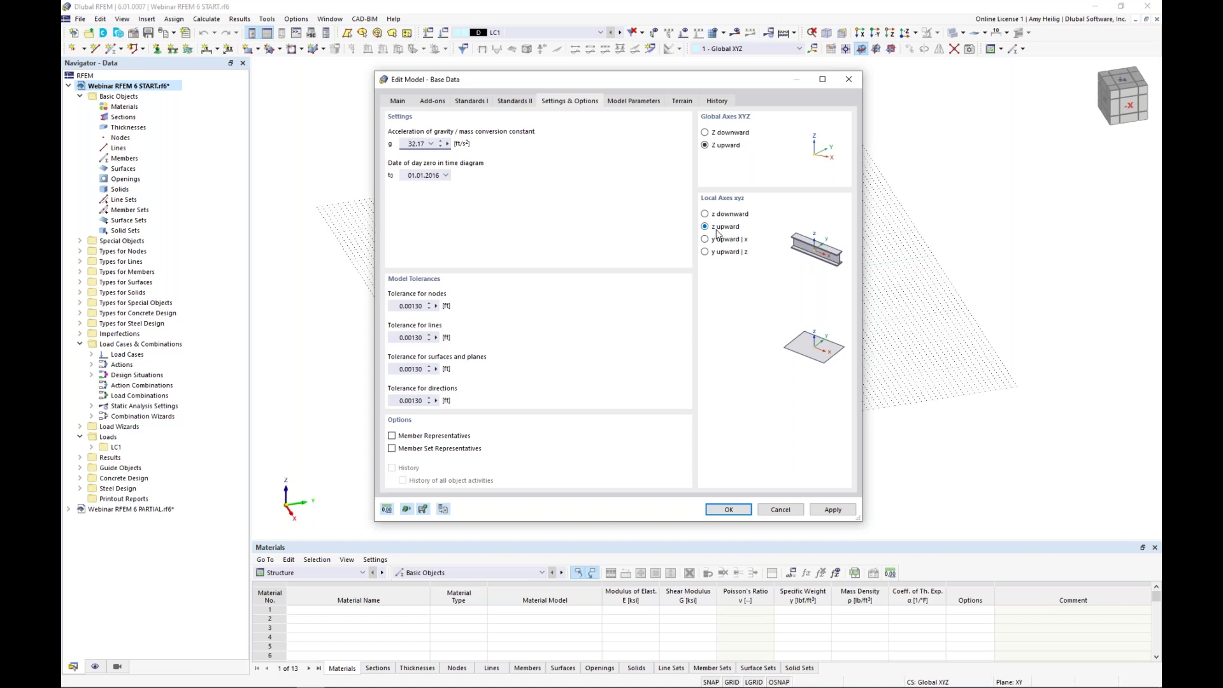
{"action": "left_click", "coordinate": [727, 508]}
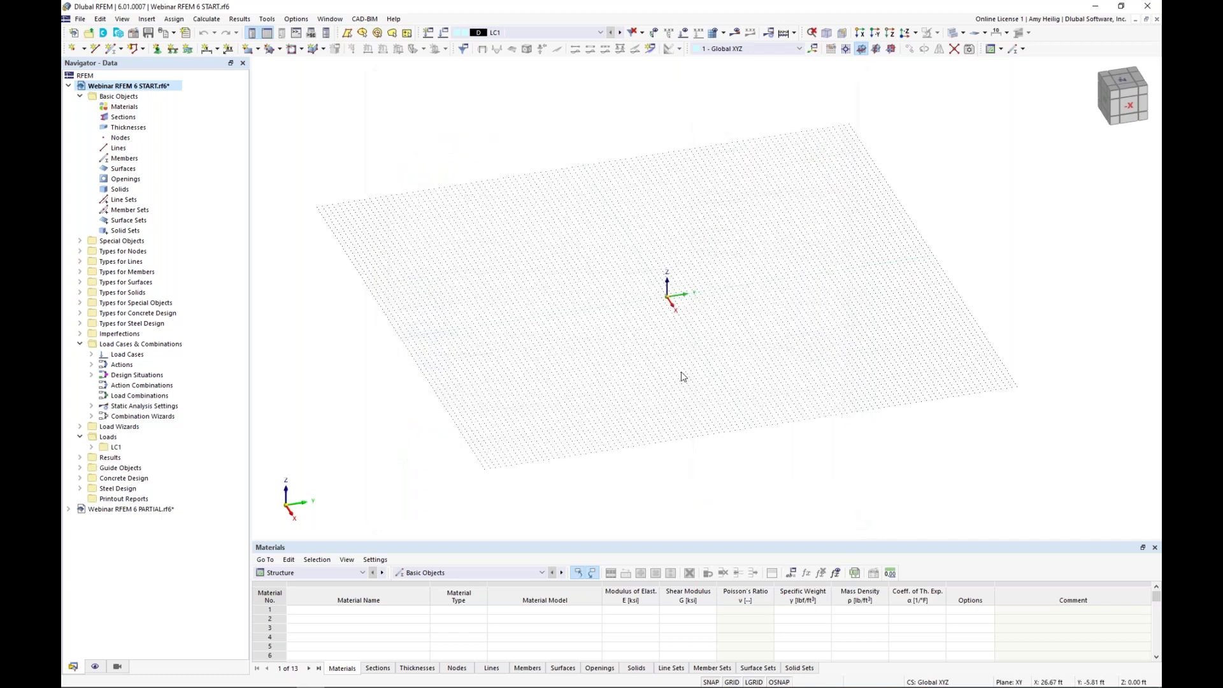
{"action": "middle_click_drag", "start_coordinate": [675, 331], "coordinate": [797, 246], "text": "ctrl"}
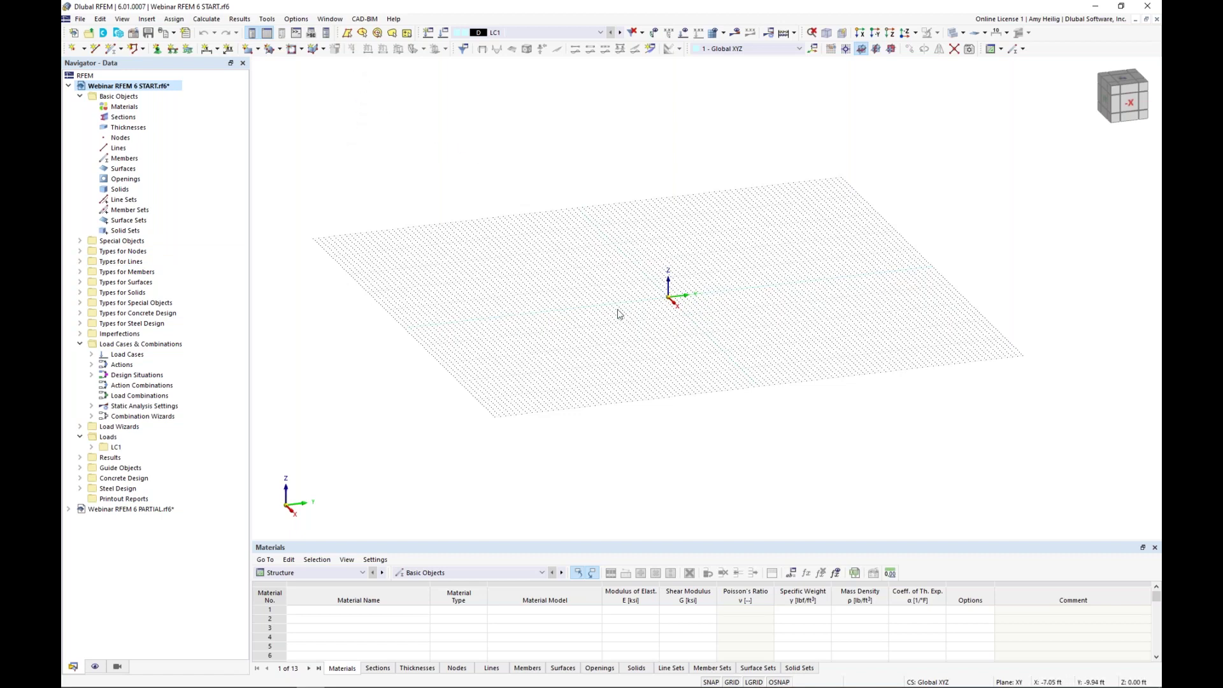
{"action": "scroll", "coordinate": [636, 314], "scroll_direction": "up", "scroll_amount": 1}
{"action": "scroll", "coordinate": [712, 325], "scroll_direction": "up", "scroll_amount": 1}
{"action": "middle_click_drag", "start_coordinate": [712, 325], "coordinate": [699, 328]}
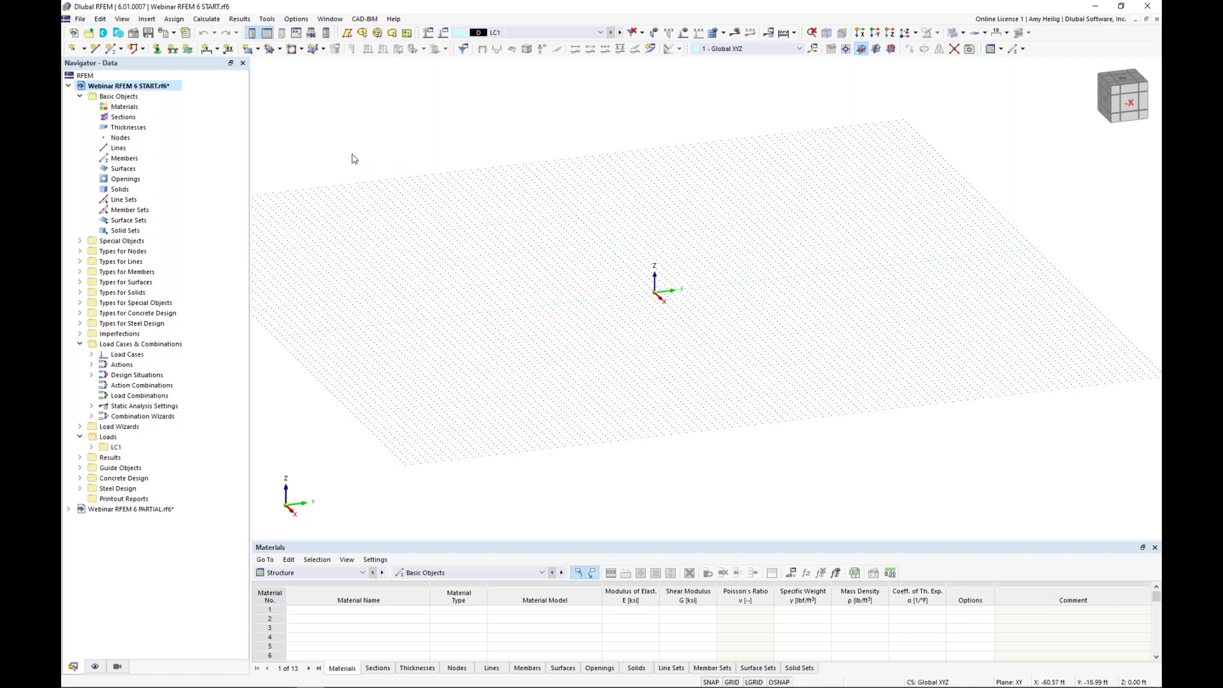
- Examine the display properties and their dark and white background presets, leaving them without changes
{"action": "left_click", "coordinate": [300, 23]}
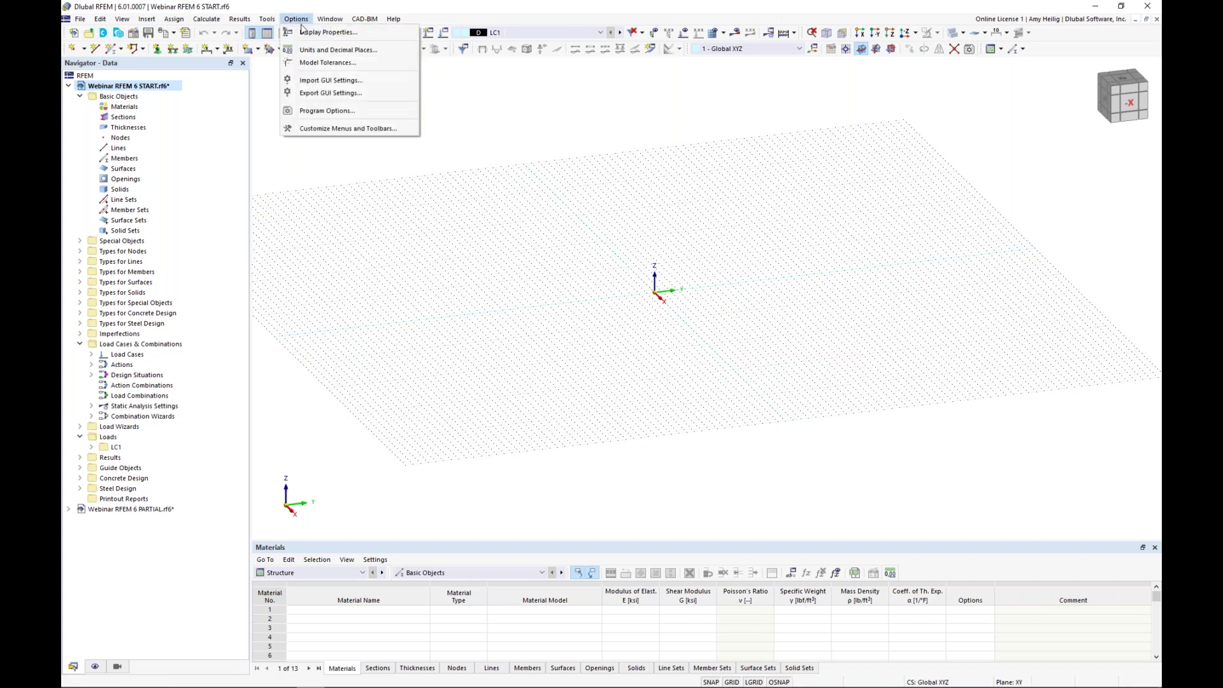
{"action": "left_click", "coordinate": [306, 33]}
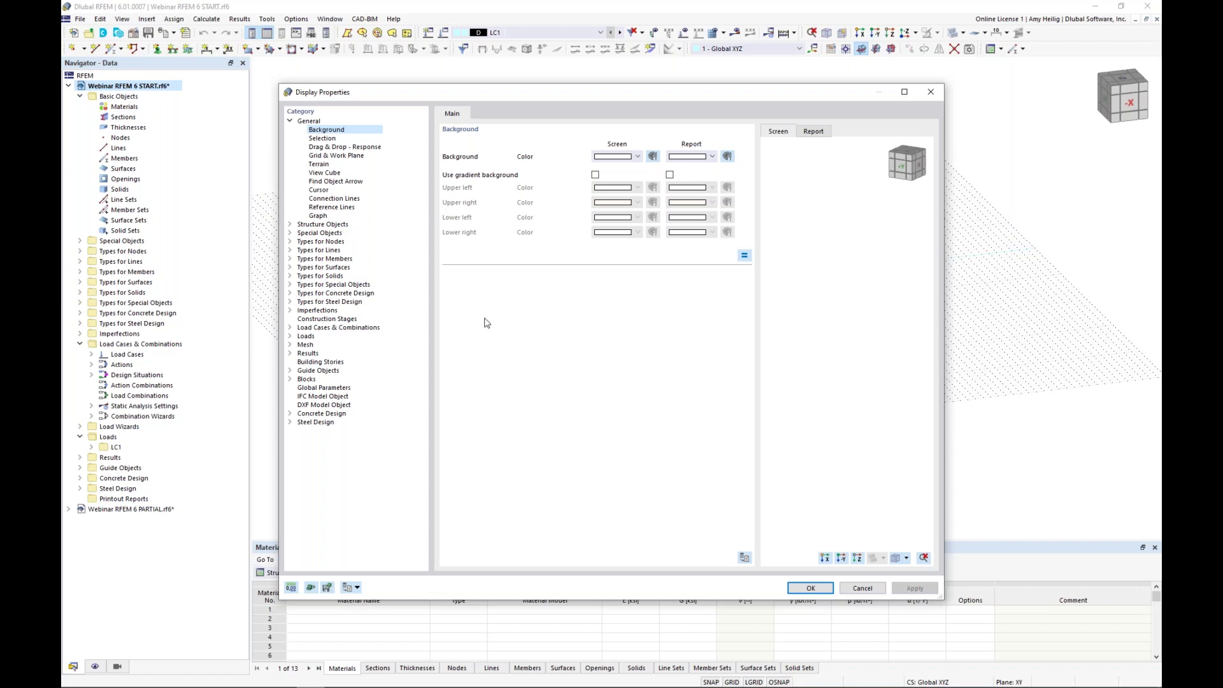
{"action": "left_click", "coordinate": [357, 587]}
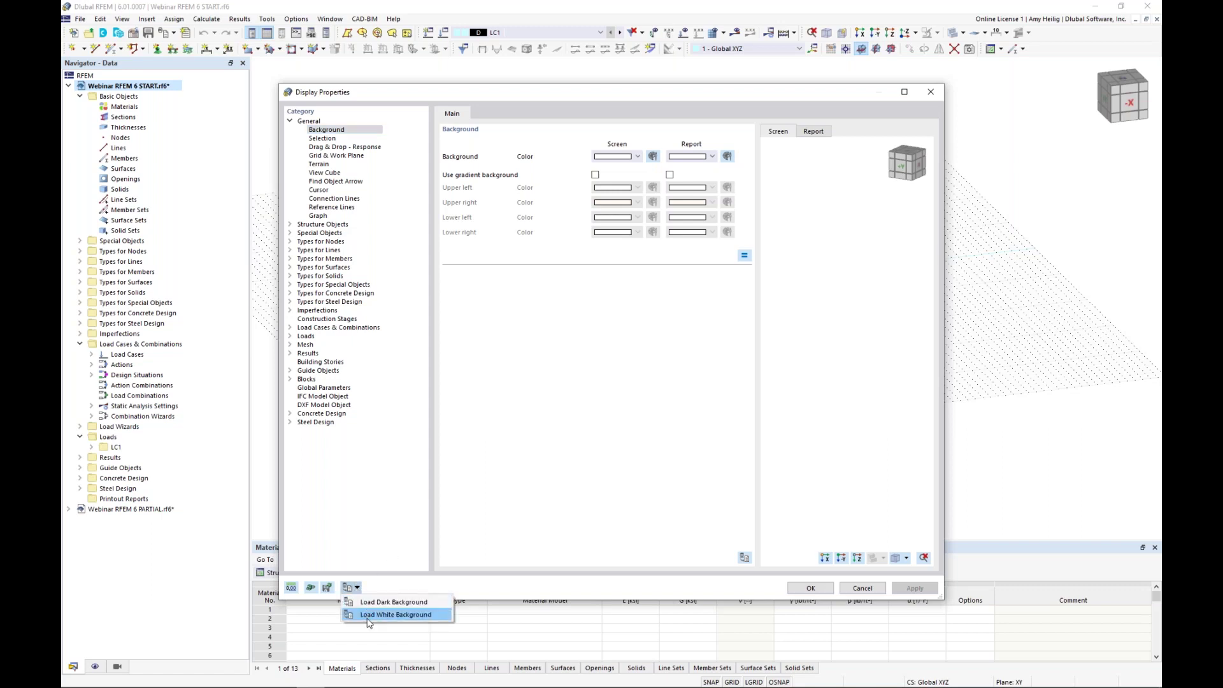
{"action": "left_click", "coordinate": [593, 523]}
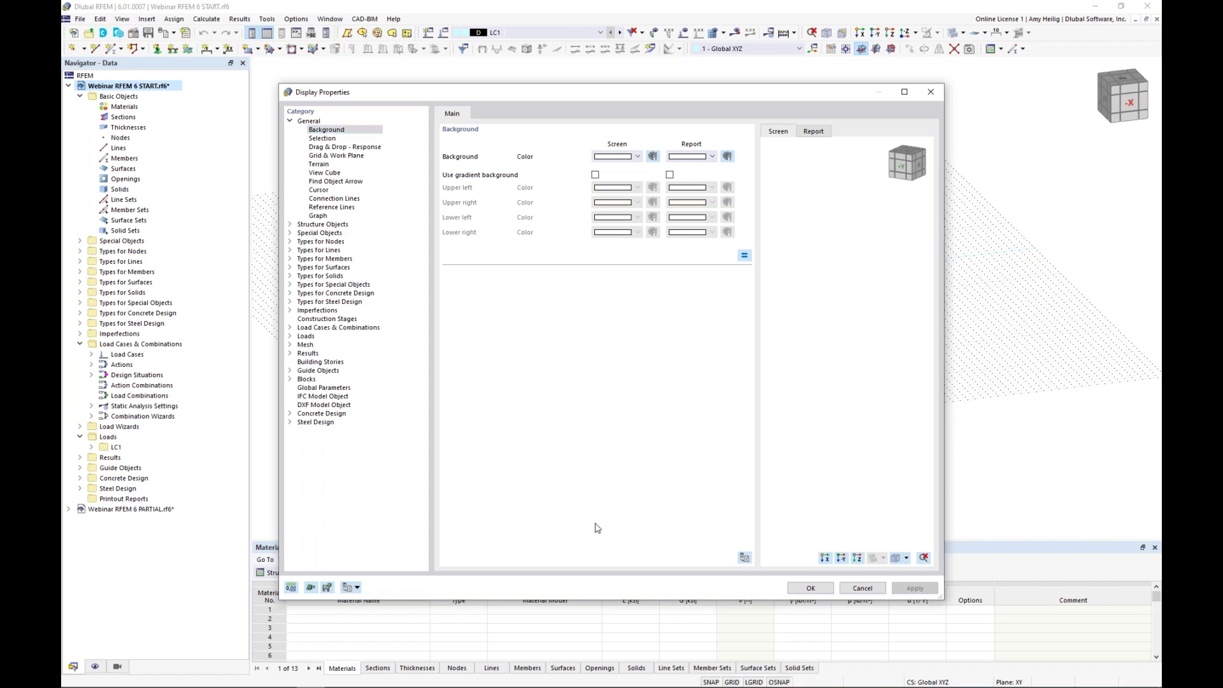
{"action": "left_click", "coordinate": [861, 588]}
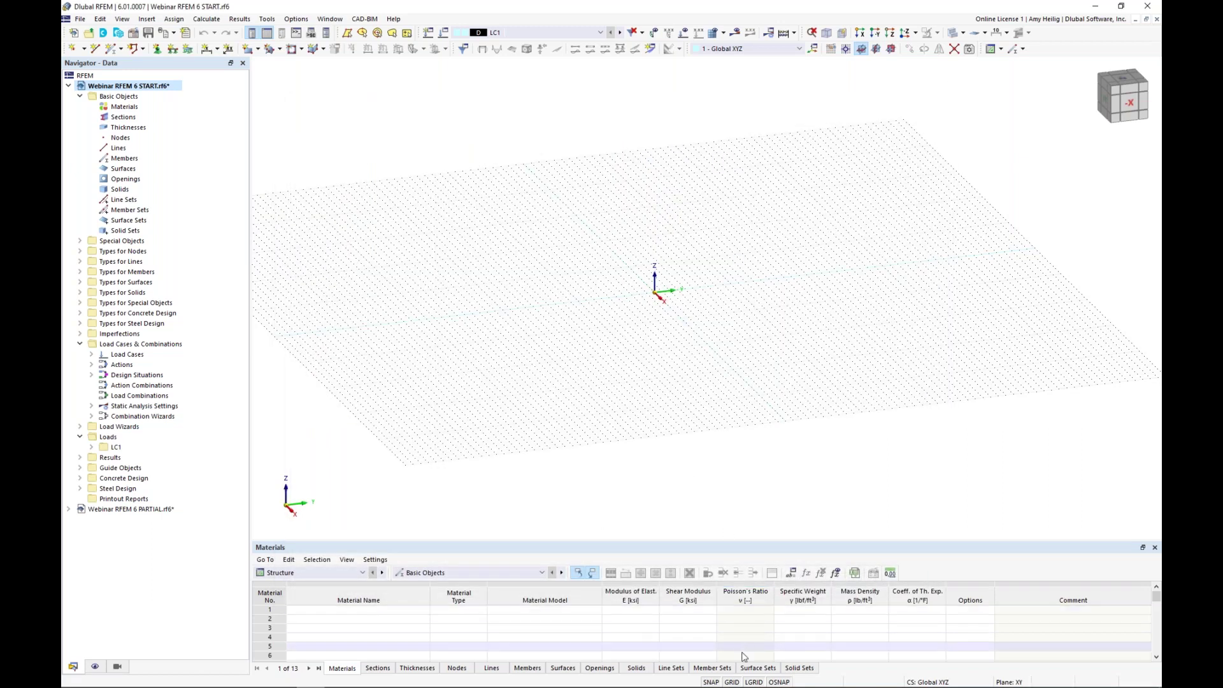
- Examine the work plane's grid point spacing settings and the available object snap options without changing them
{"action": "right_click", "coordinate": [735, 681]}
{"action": "left_click", "coordinate": [758, 673]}
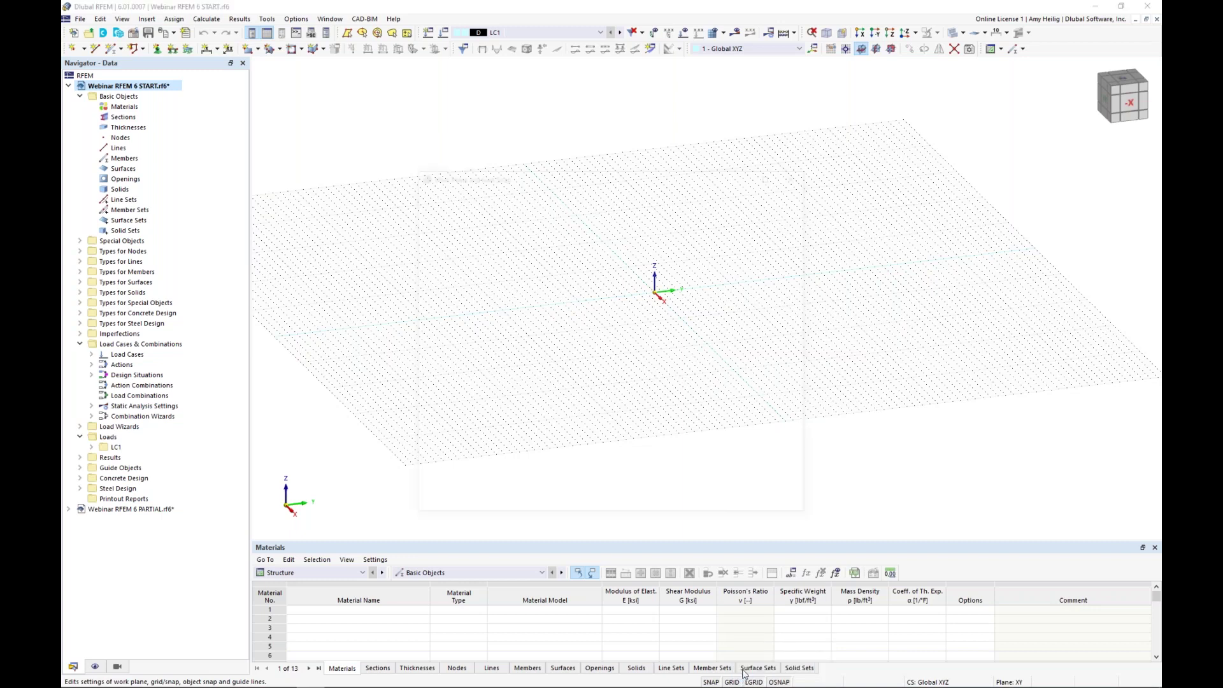
{"action": "left_click", "coordinate": [589, 425]}
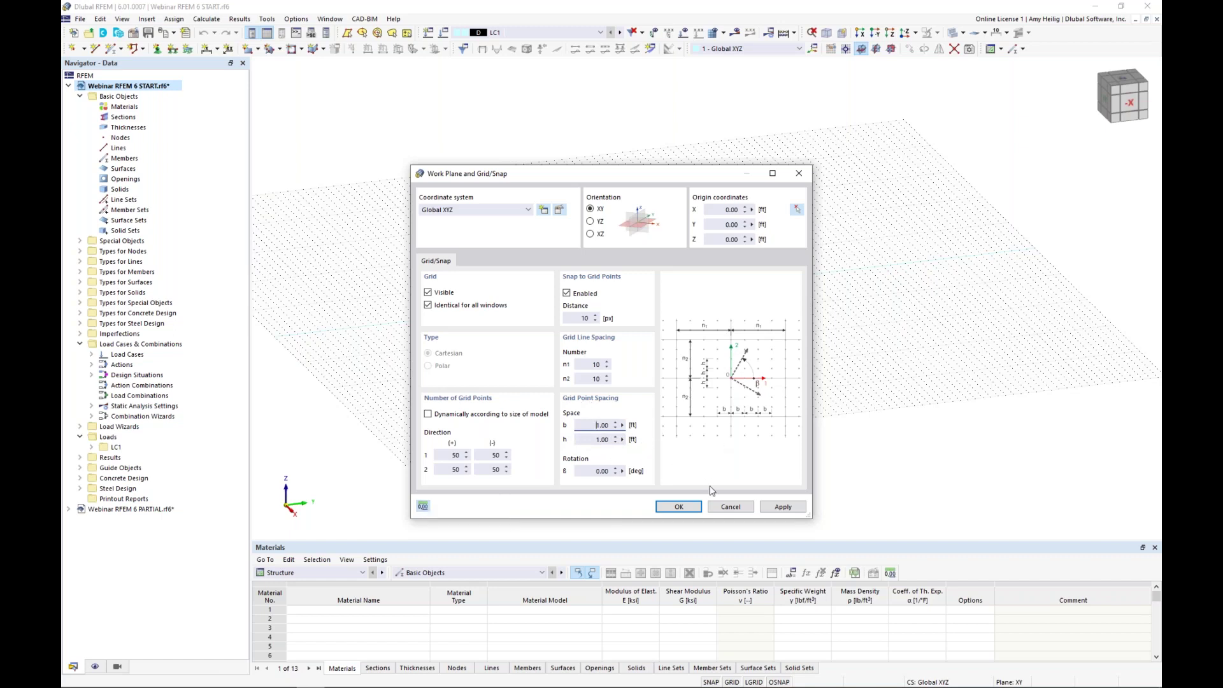
{"action": "left_click", "coordinate": [730, 506]}
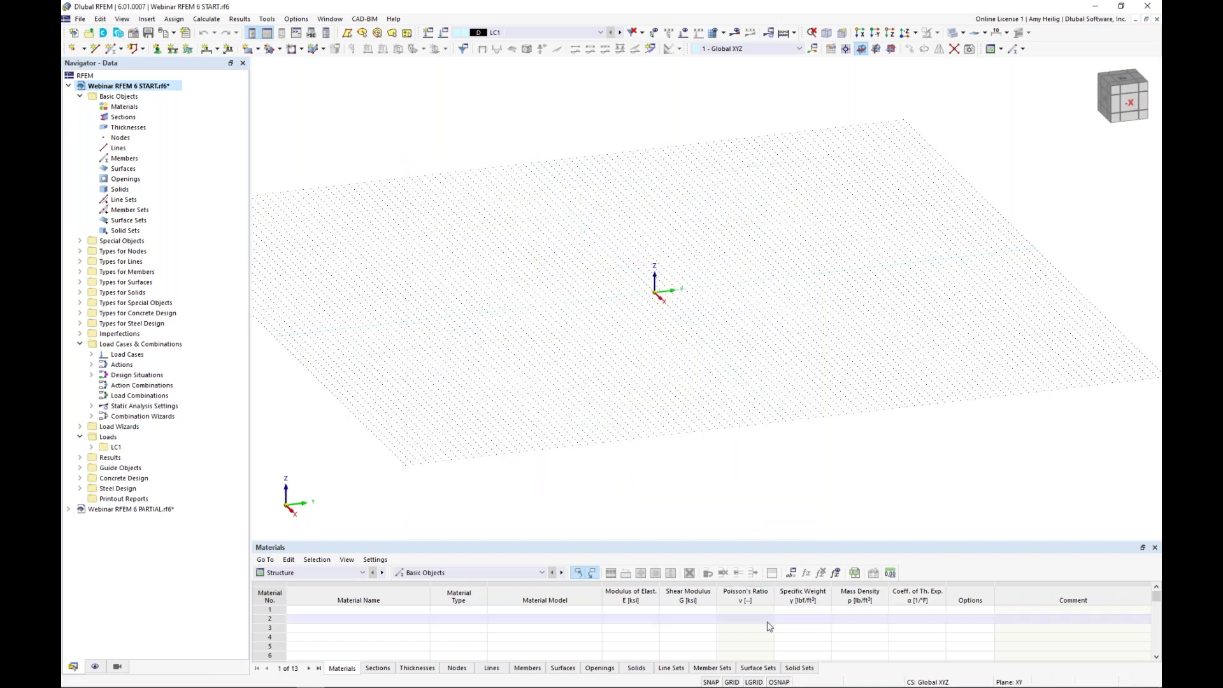
{"action": "right_click", "coordinate": [779, 682]}
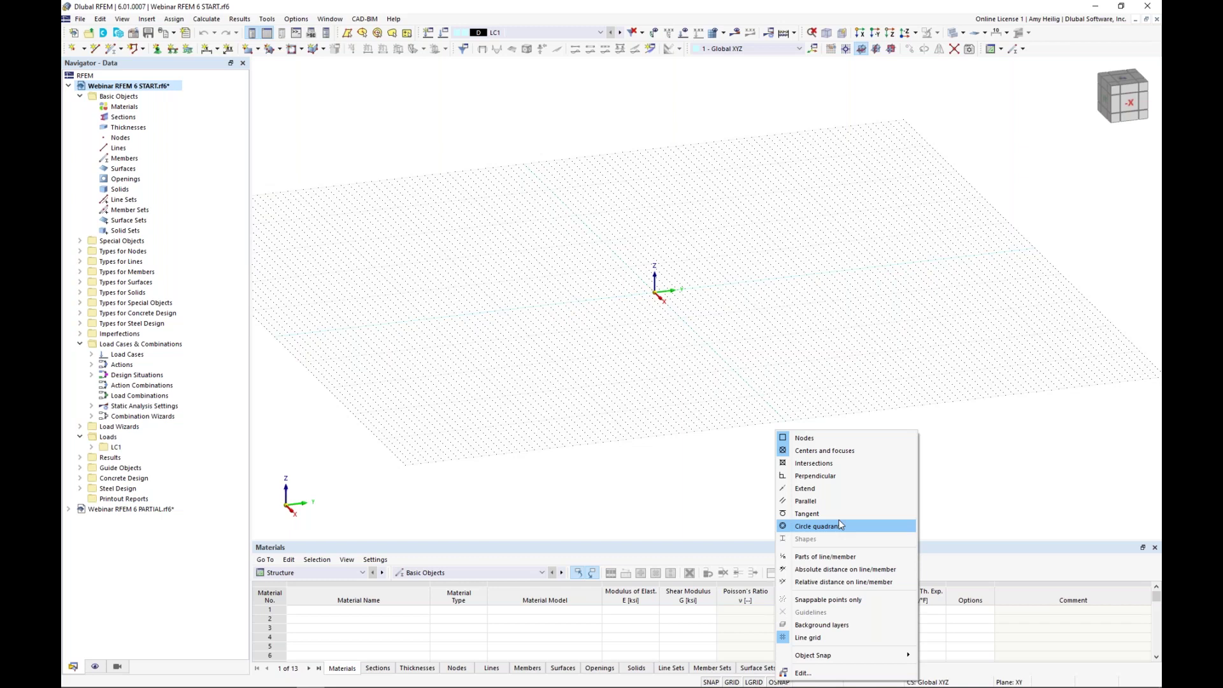
{"action": "left_click", "coordinate": [755, 484]}
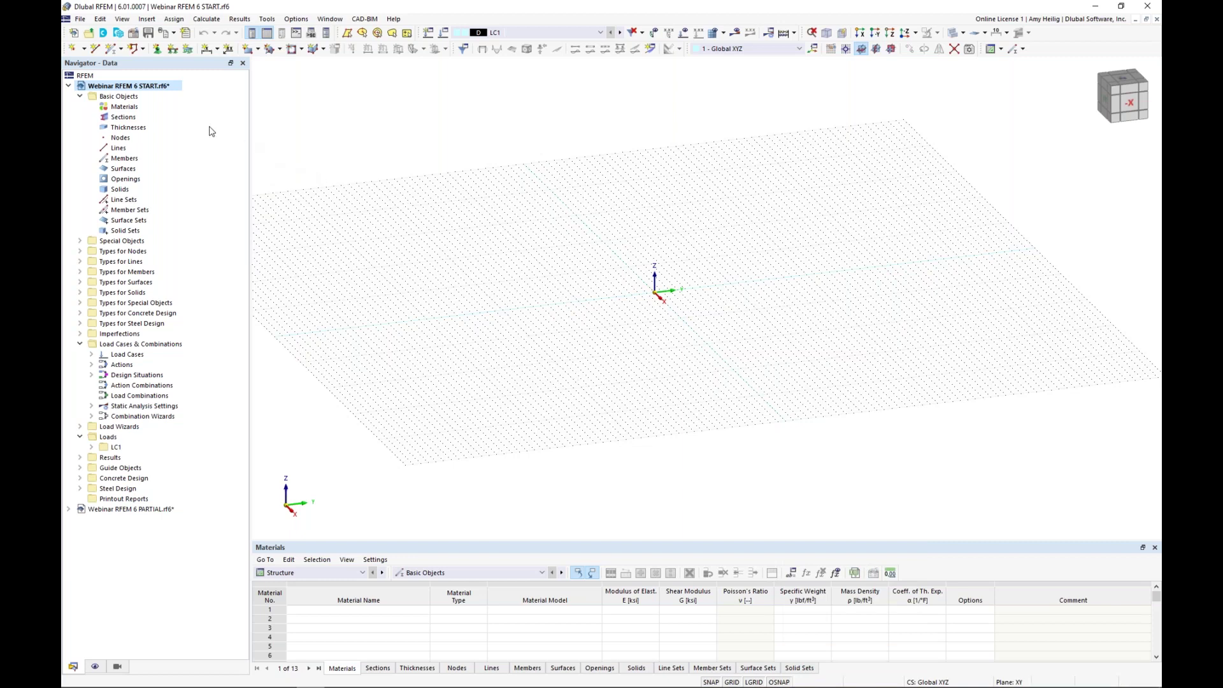
- Create a node at the coordinate system origin with X 0, Y 0 and Z 0 ft
{"action": "left_click", "coordinate": [72, 50]}
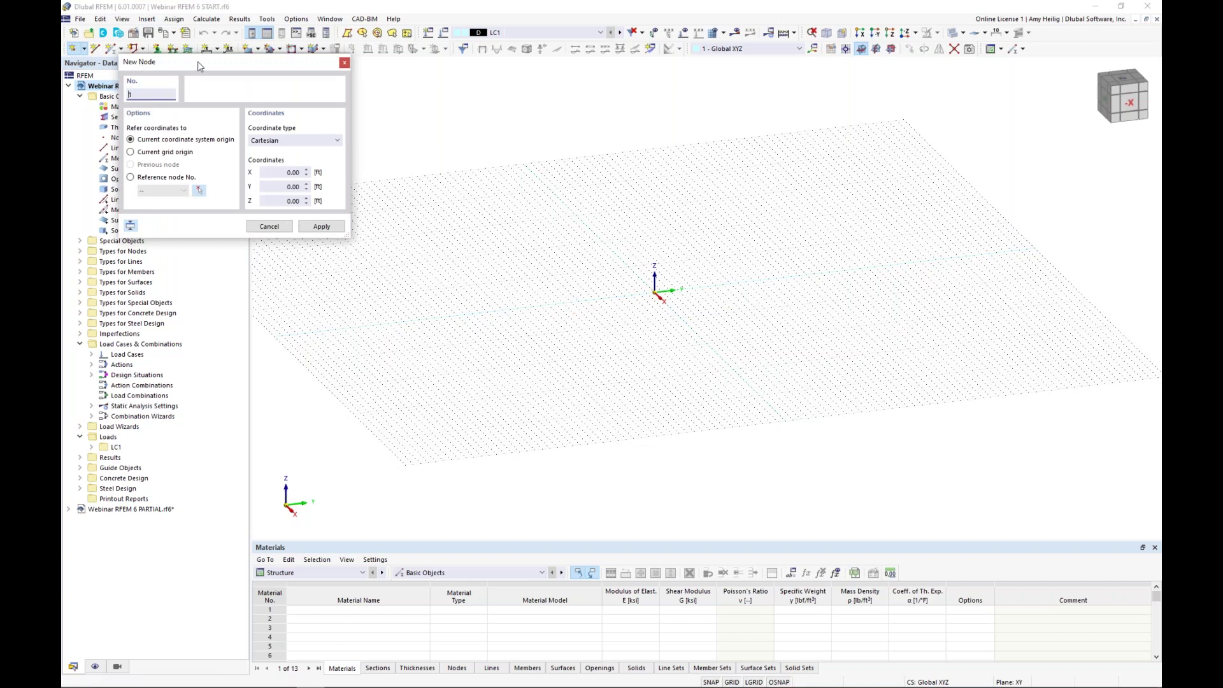
{"action": "left_click_drag", "start_coordinate": [199, 66], "coordinate": [362, 159]}
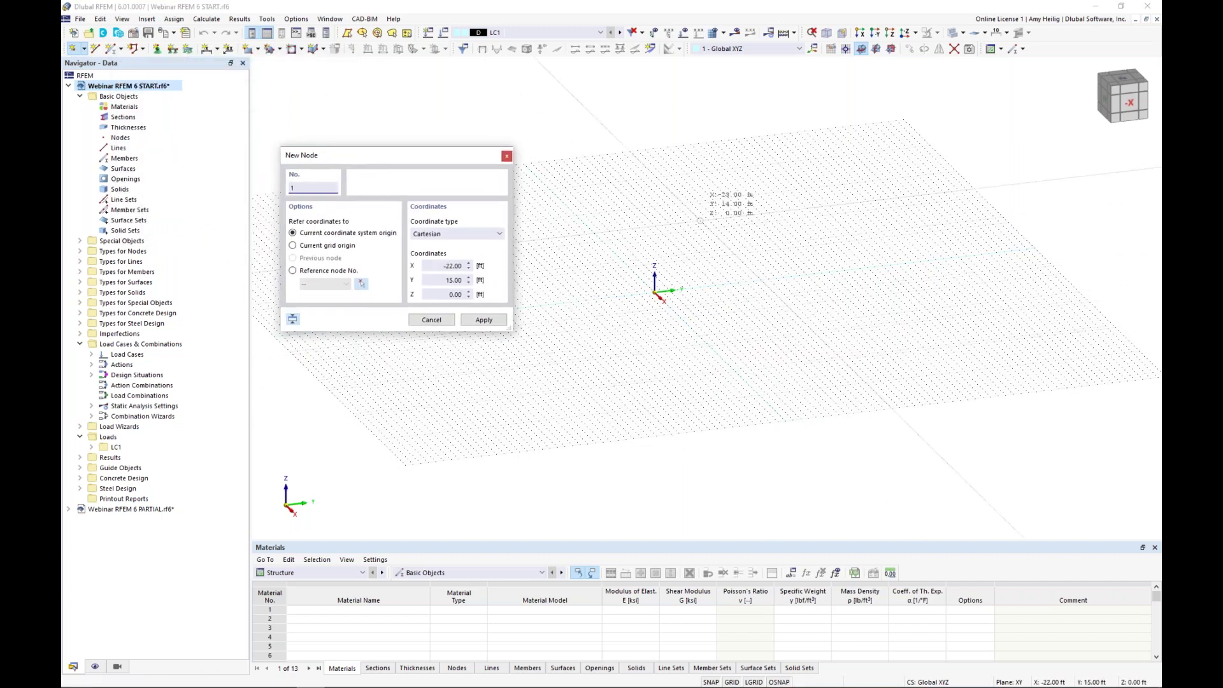
{"action": "left_click", "coordinate": [453, 265]}
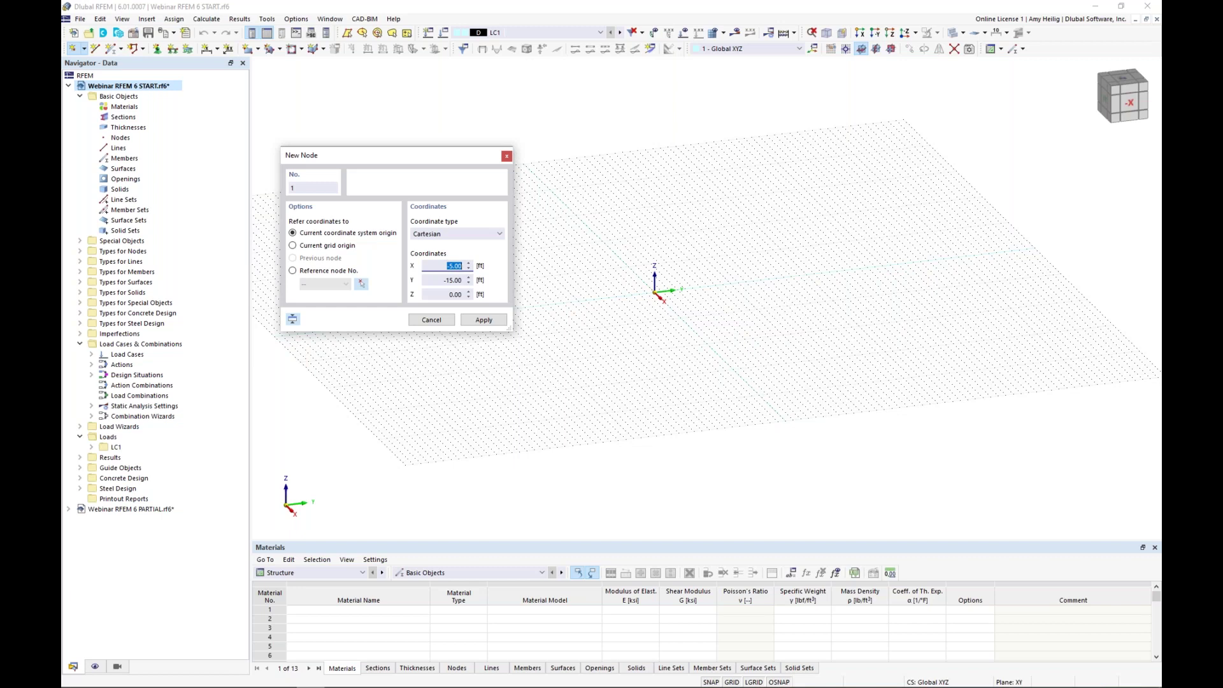
{"action": "type", "text": "0"}
{"action": "key", "text": "Tab"}
{"action": "type", "text": "0"}
{"action": "key", "text": "Tab"}
{"action": "type", "text": "0"}
{"action": "key", "text": "Return"}
- Create a second node at X 19.5, Y 30 and Z 0 ft
{"action": "scroll", "coordinate": [658, 294], "scroll_direction": "up", "scroll_amount": 3}
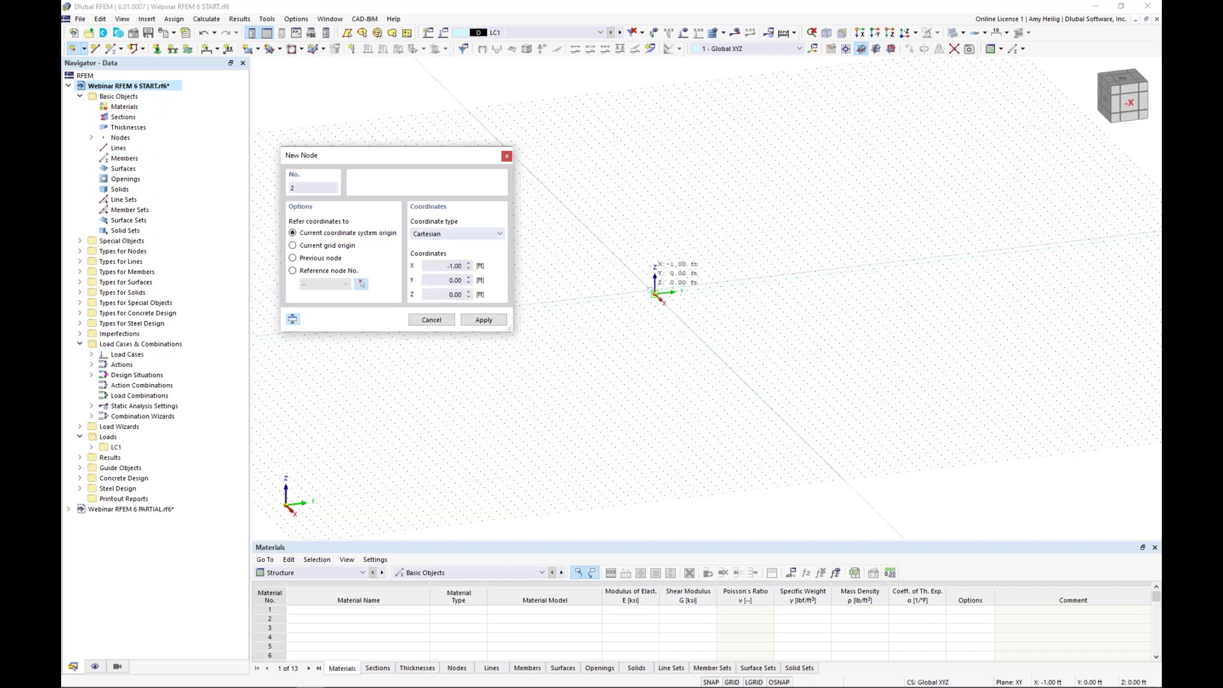
{"action": "scroll", "coordinate": [656, 295], "scroll_direction": "down", "scroll_amount": 3}
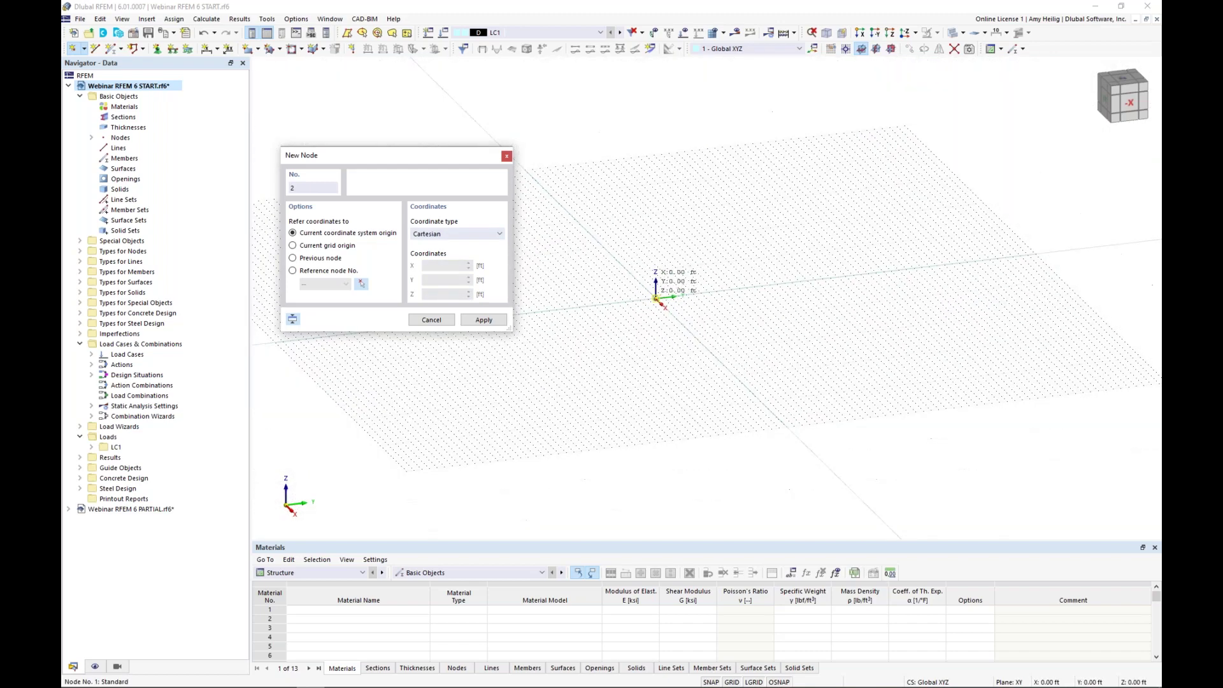
{"action": "left_click", "coordinate": [456, 267]}
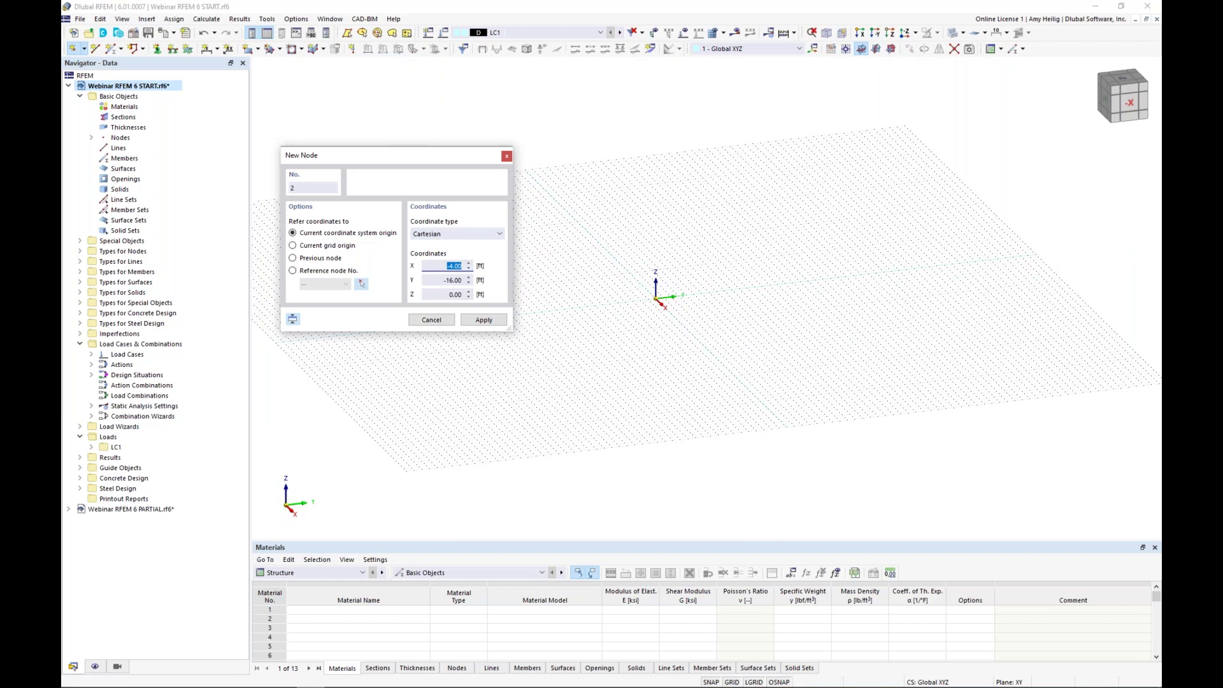
{"action": "type", "text": "19.5"}
{"action": "key", "text": "Tab"}
{"action": "type", "text": "30"}
{"action": "key", "text": "Tab"}
{"action": "type", "text": "0"}
{"action": "key", "text": "Return"}
- Create a third node at X -18.5, Y 15 and Z 0 ft and finish placing nodes
{"action": "double_click", "coordinate": [453, 265]}
{"action": "type", "text": "-18.5"}
{"action": "key", "text": "Tab"}
{"action": "type", "text": "15"}
{"action": "key", "text": "Tab"}
{"action": "type", "text": "0"}
{"action": "left_click", "coordinate": [496, 320]}
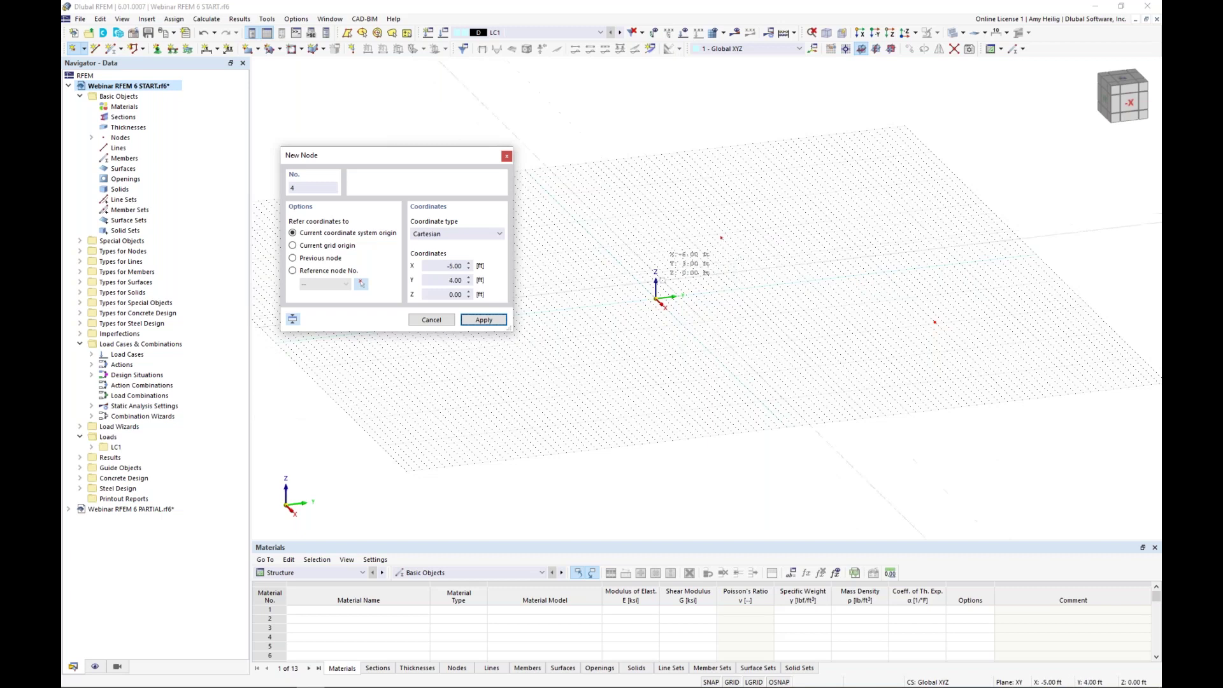
{"action": "key", "text": "Escape"}
- Start a new rectangular surface with Standard stiffness and define a uniform thickness of 8.0 in for it
{"action": "middle_click_drag", "start_coordinate": [777, 342], "coordinate": [662, 354]}
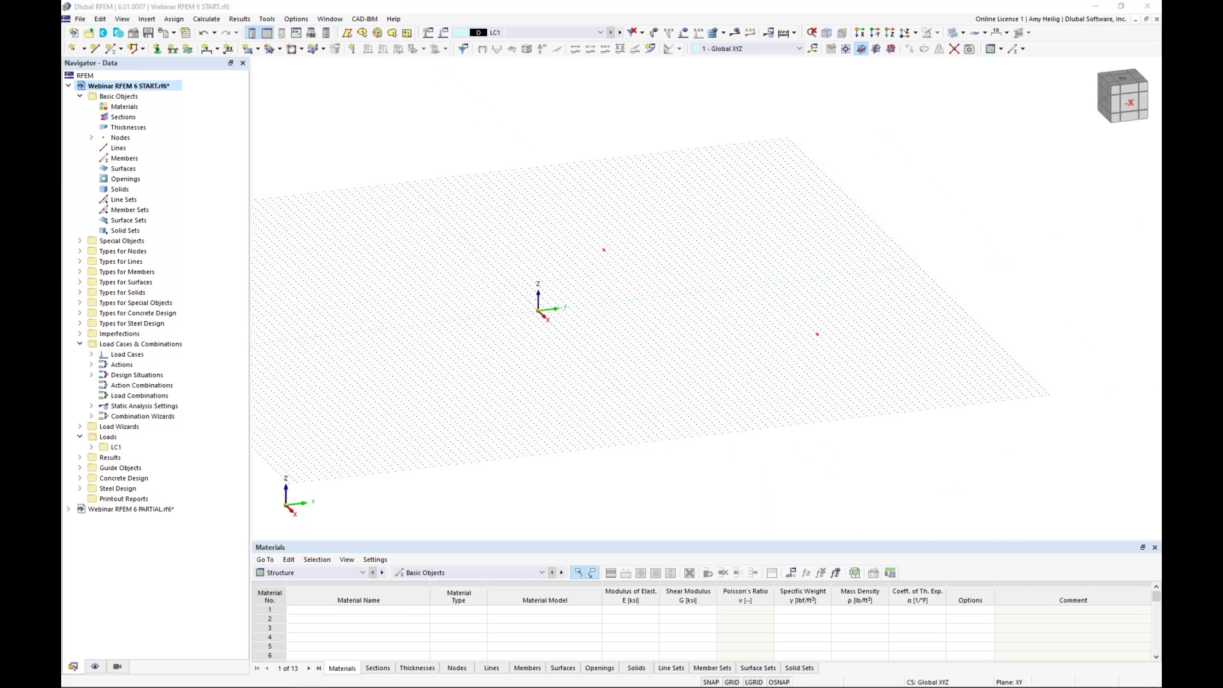
{"action": "middle_click_drag", "start_coordinate": [693, 355], "coordinate": [614, 356]}
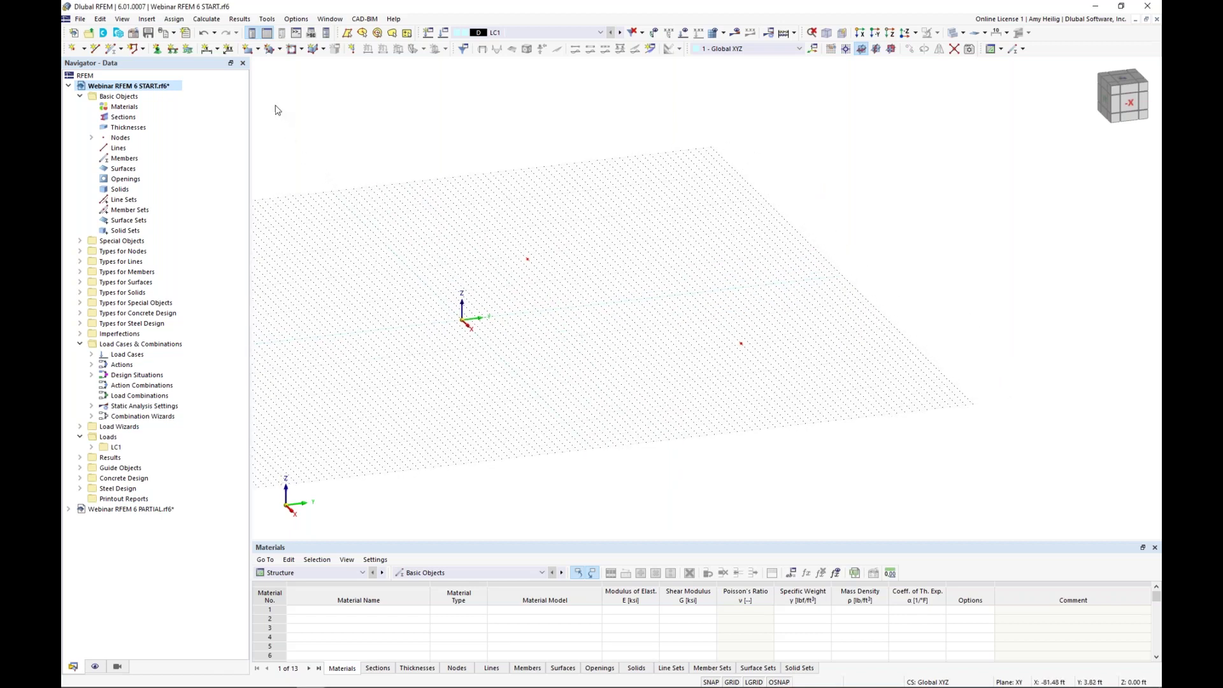
{"action": "left_click", "coordinate": [247, 50]}
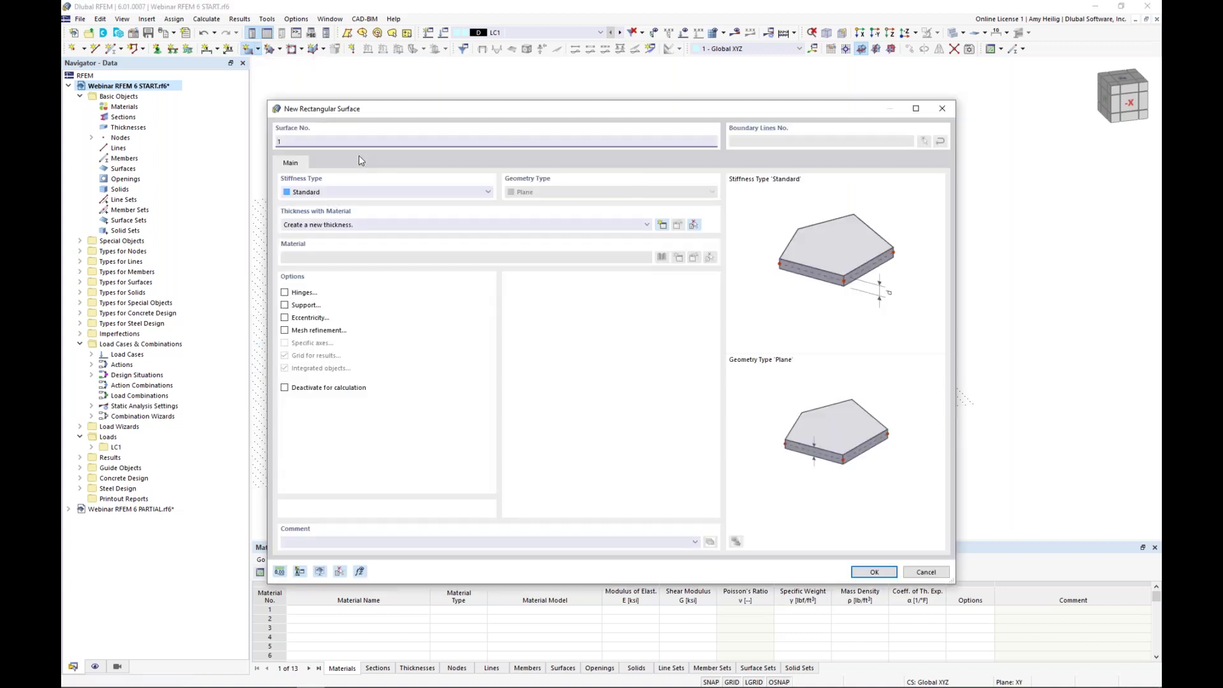
{"action": "left_click", "coordinate": [320, 192]}
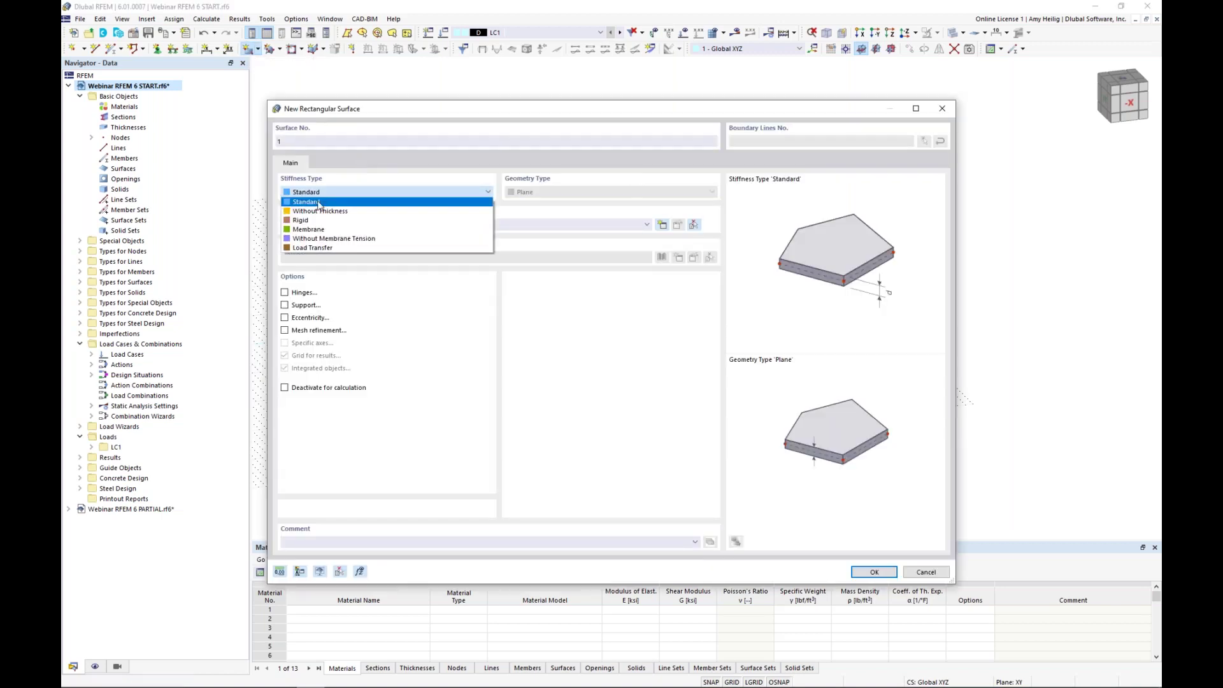
{"action": "left_click", "coordinate": [319, 202]}
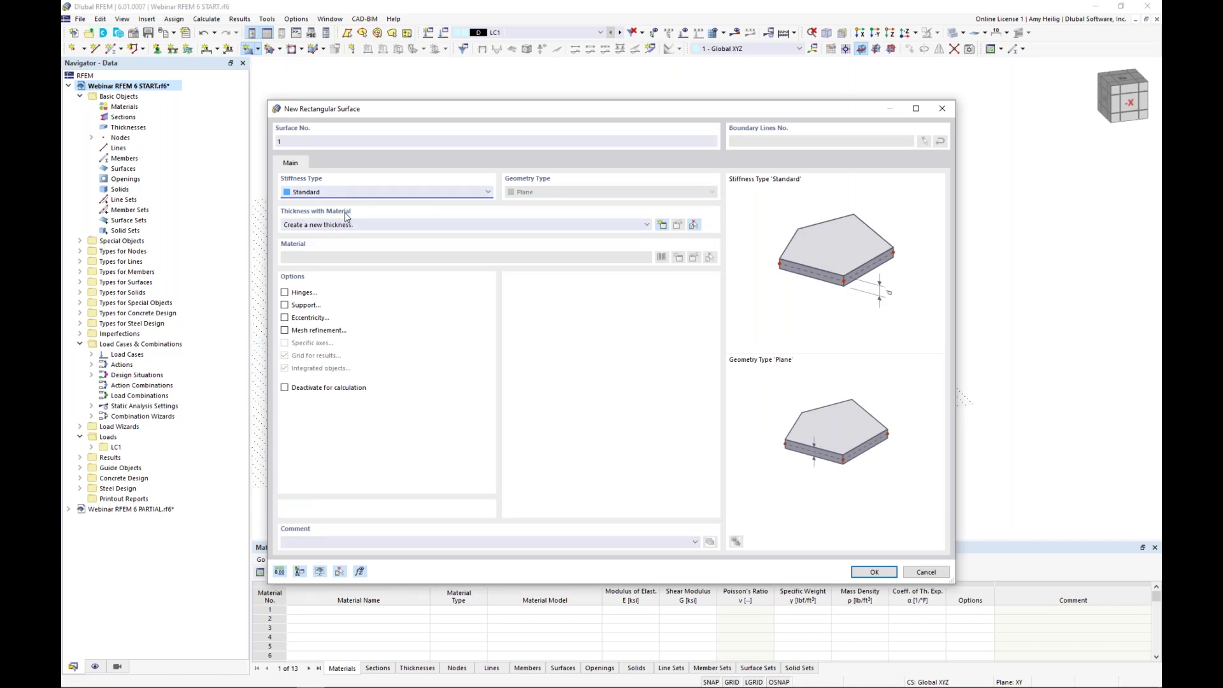
{"action": "left_click", "coordinate": [663, 227]}
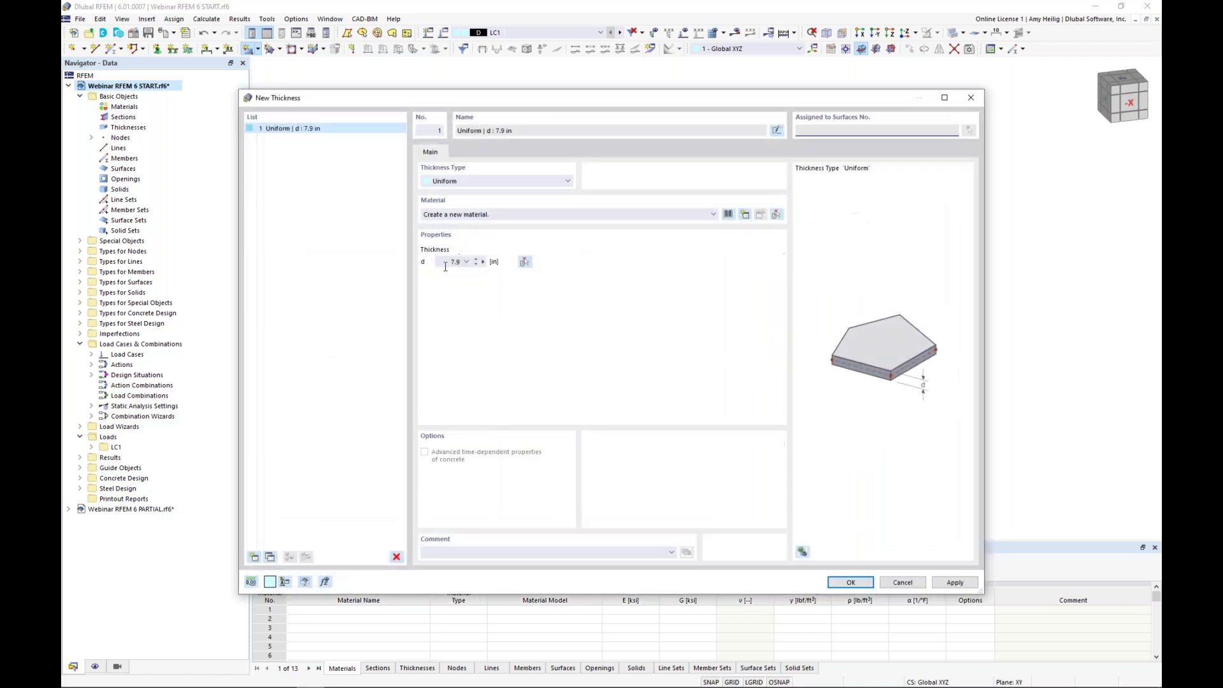
{"action": "type", "text": "8.0"}
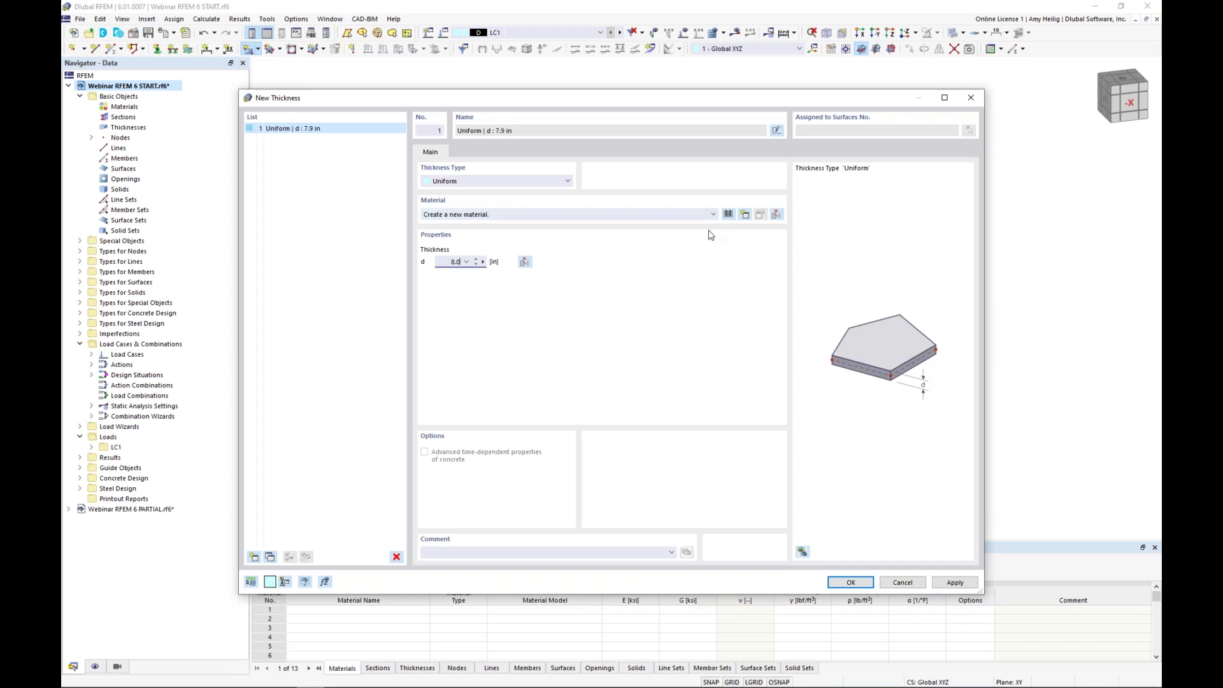
- Assign the ACI 318-19 material Concrete f'c = 4000 psi from the library to the thickness and confirm it
{"action": "left_click", "coordinate": [728, 214]}
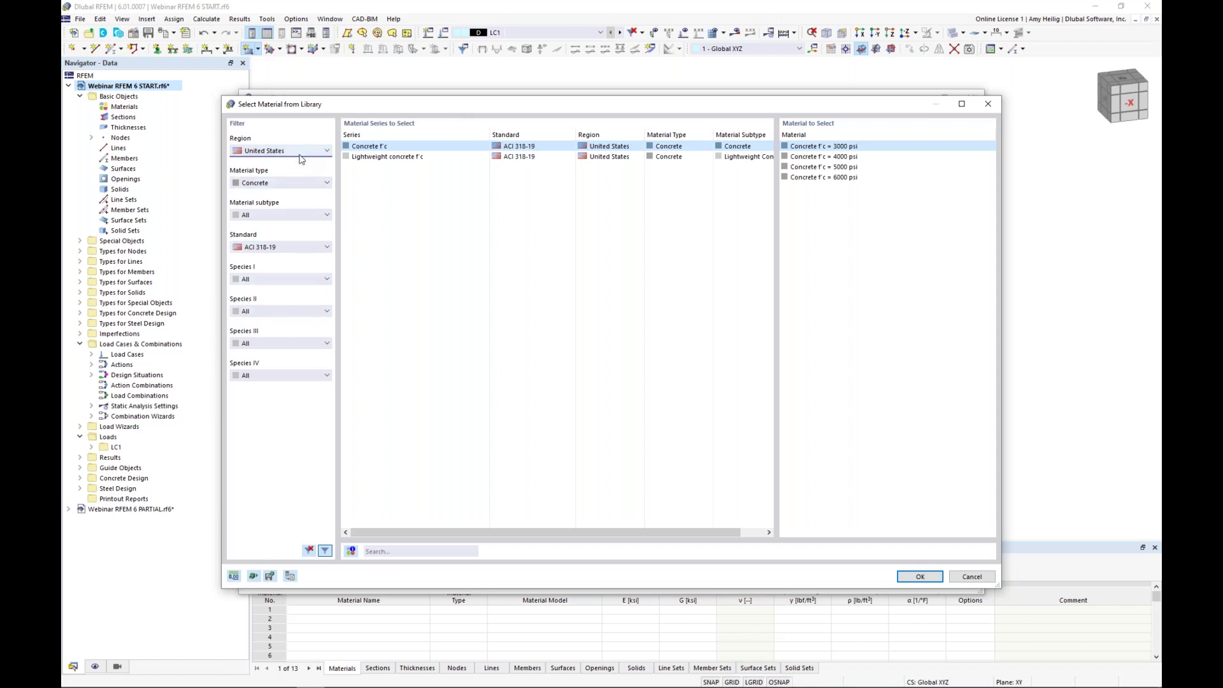
{"action": "left_click", "coordinate": [292, 183]}
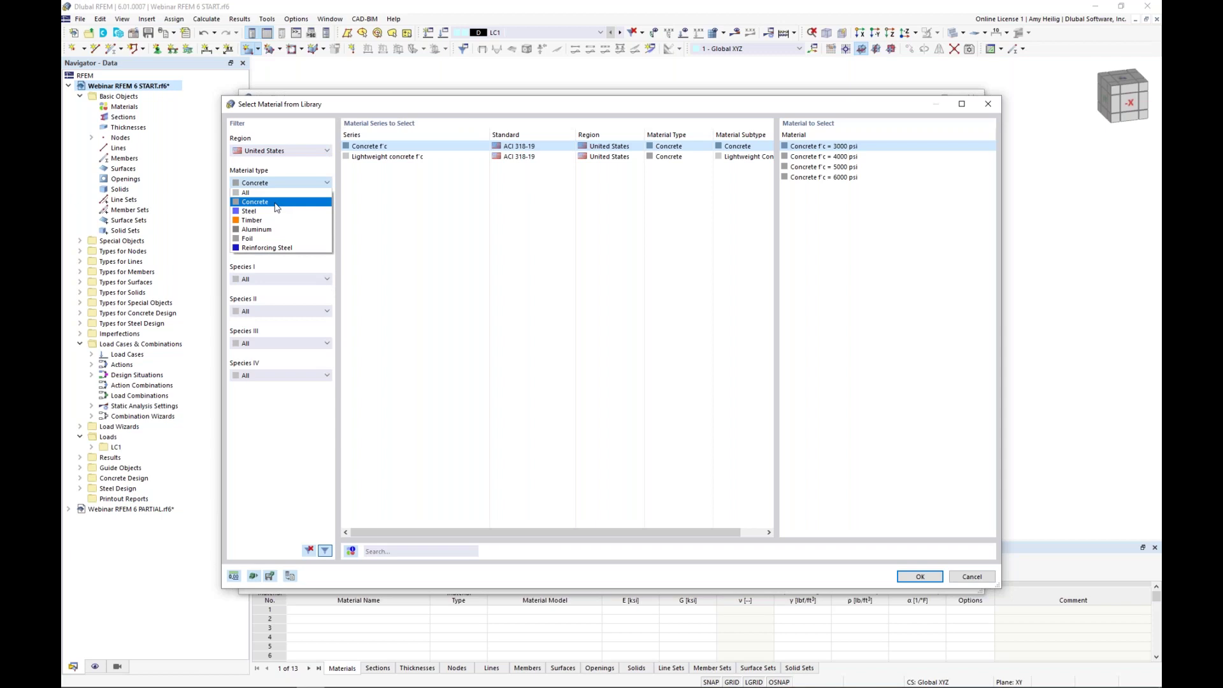
{"action": "left_click", "coordinate": [275, 202]}
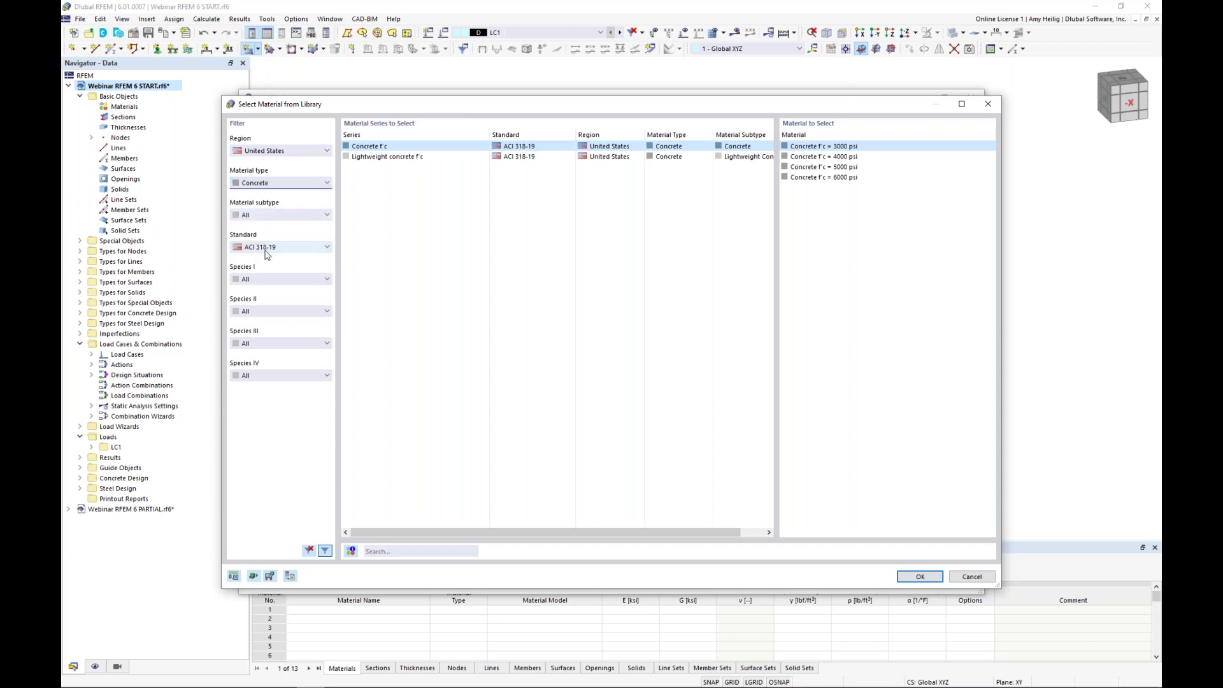
{"action": "left_click", "coordinate": [917, 157]}
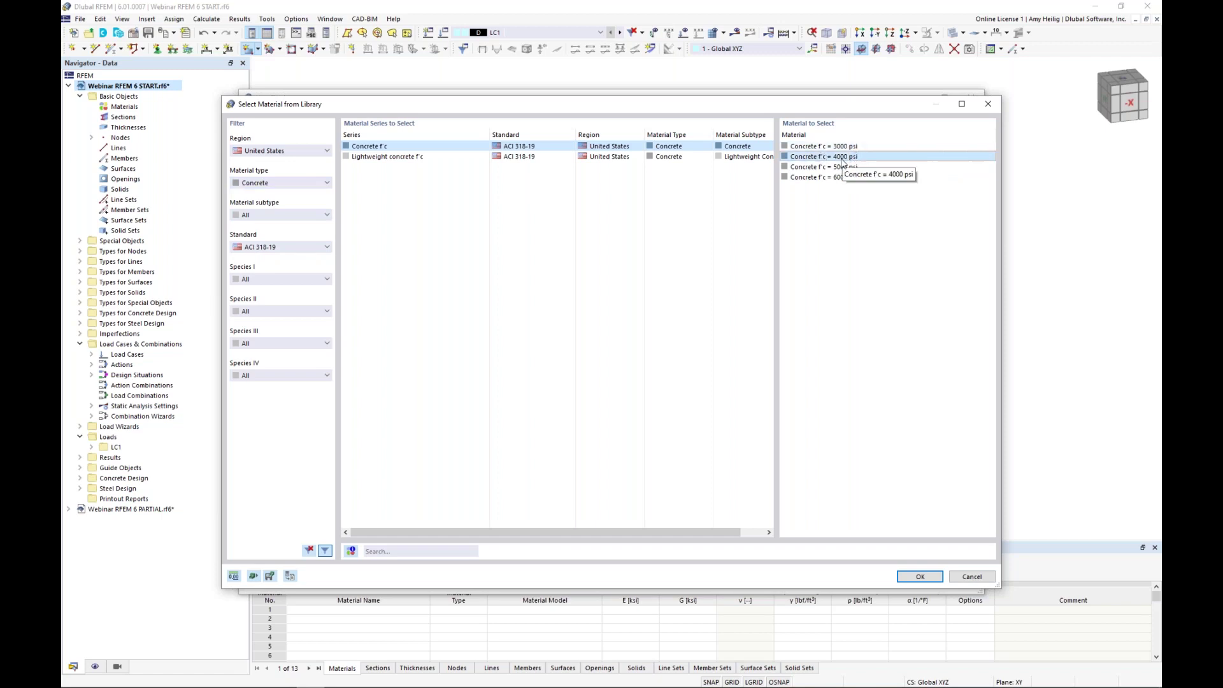
{"action": "left_click", "coordinate": [919, 576]}
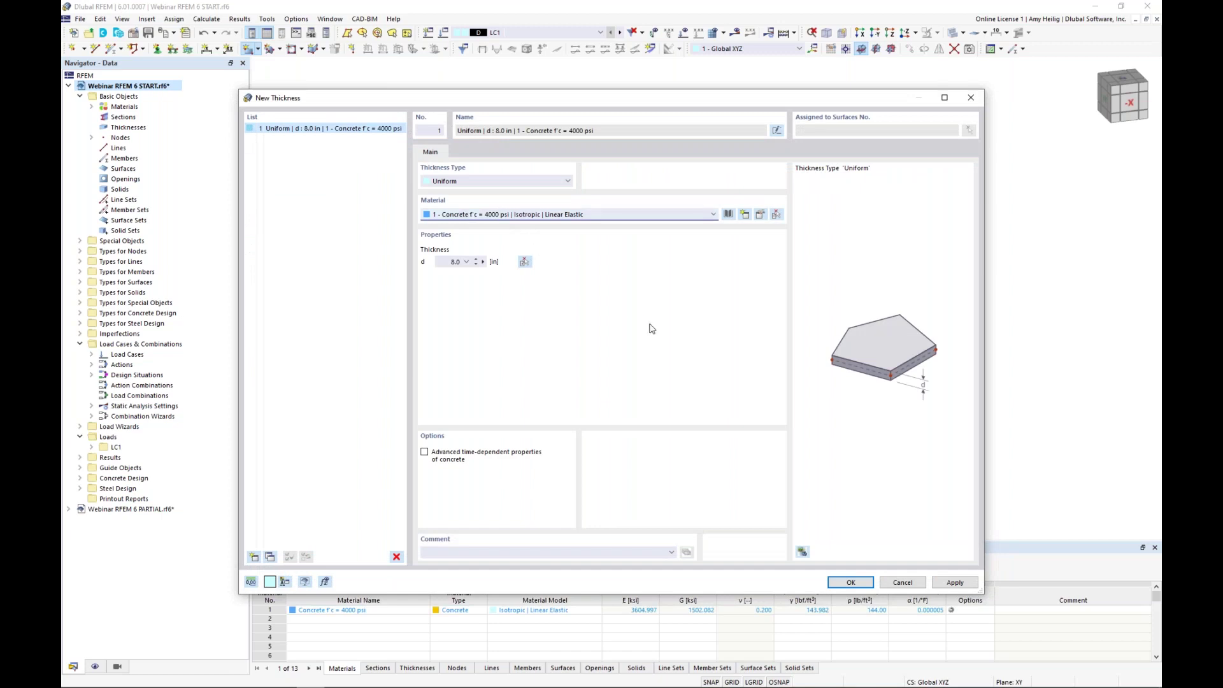
{"action": "left_click", "coordinate": [851, 582]}
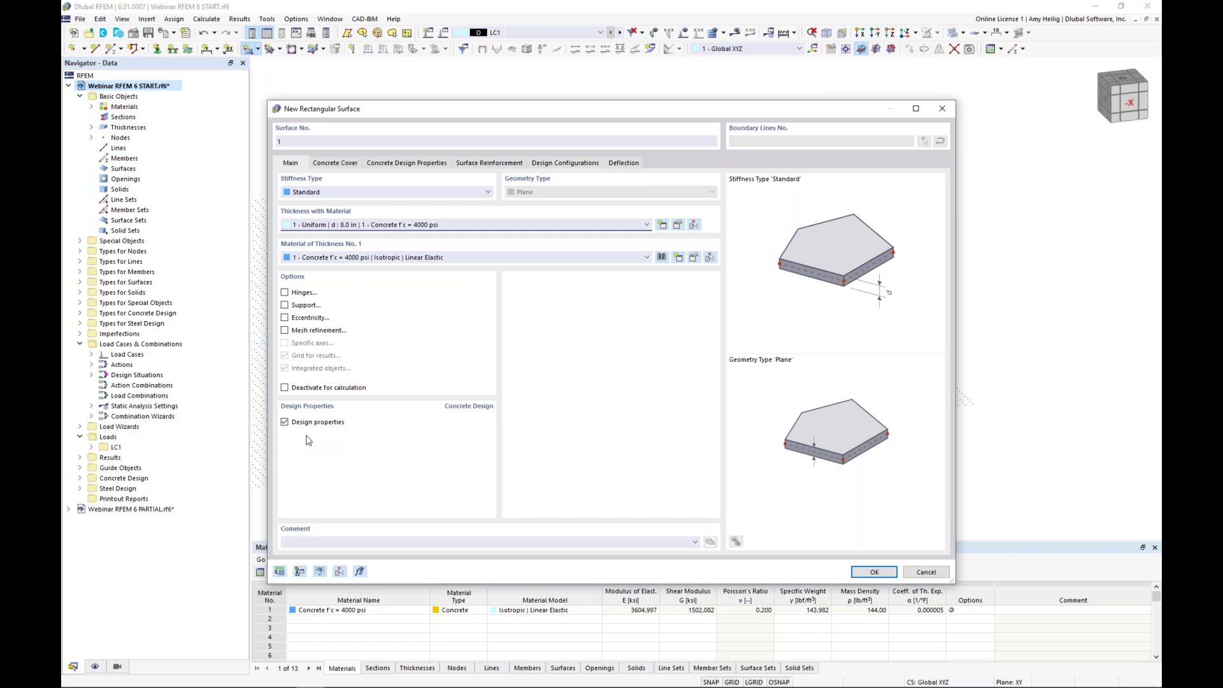
- Turn off the surface's design properties and place the rectangle from the origin node to the node at X 19.5, Y 30 ft
{"action": "left_click", "coordinate": [284, 422]}
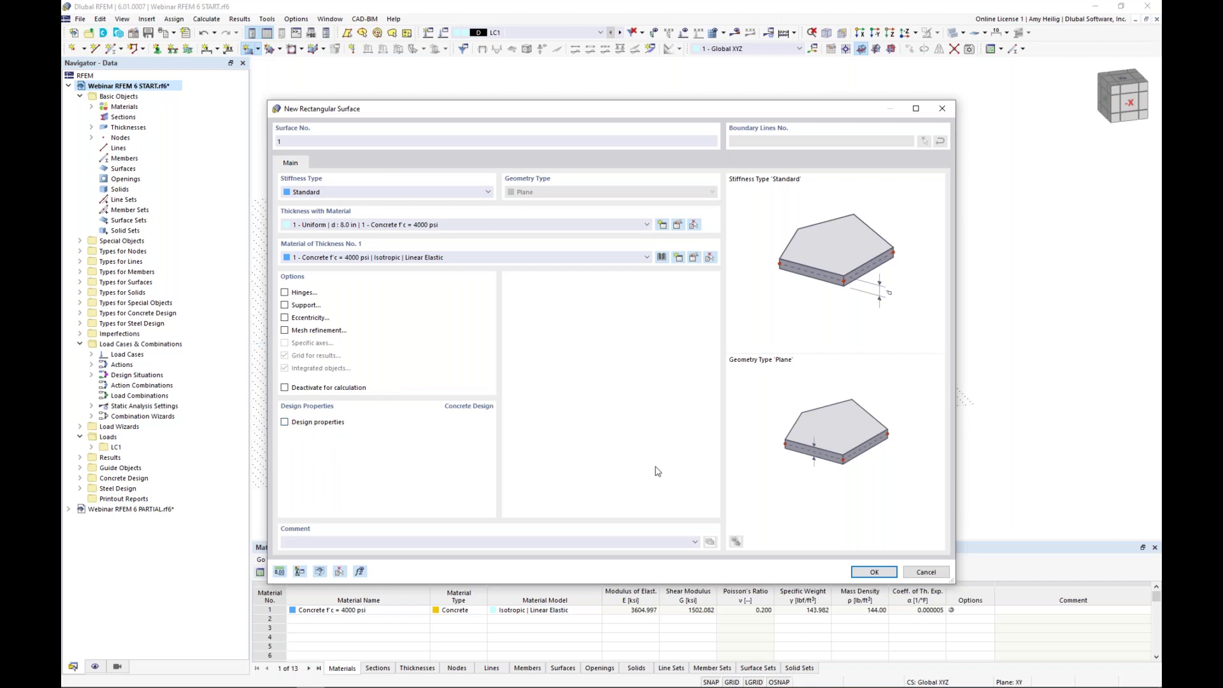
{"action": "left_click", "coordinate": [873, 572]}
{"action": "left_click", "coordinate": [462, 318]}
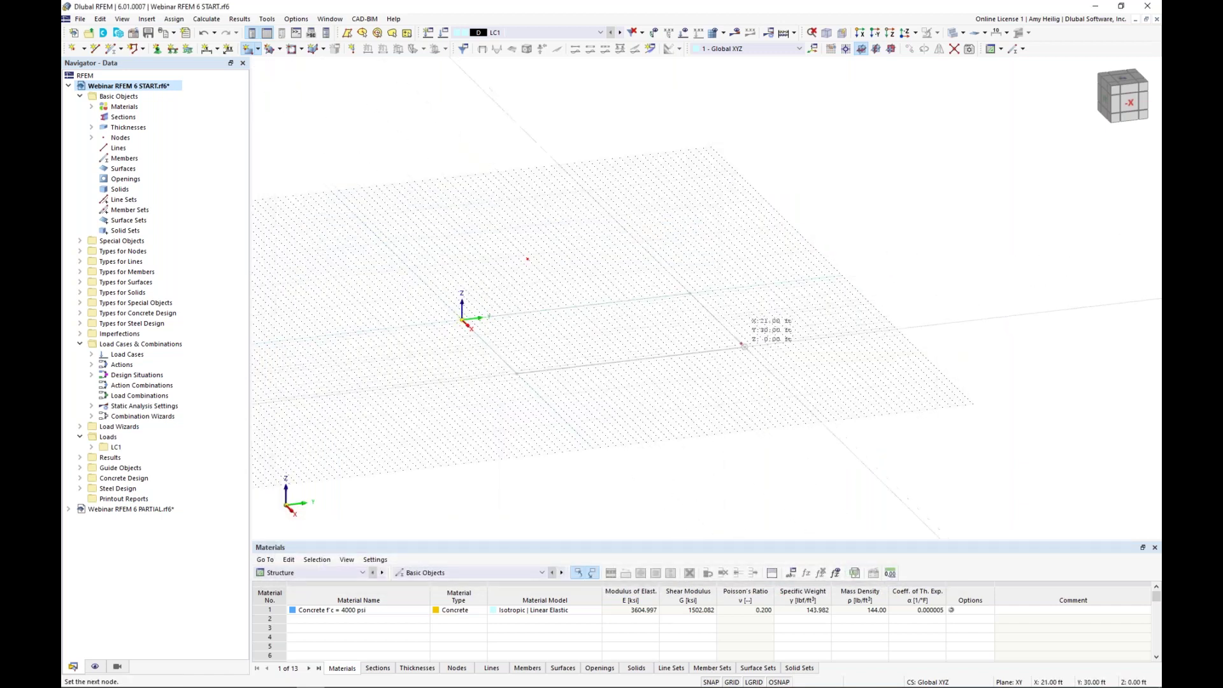
{"action": "left_click", "coordinate": [741, 343]}
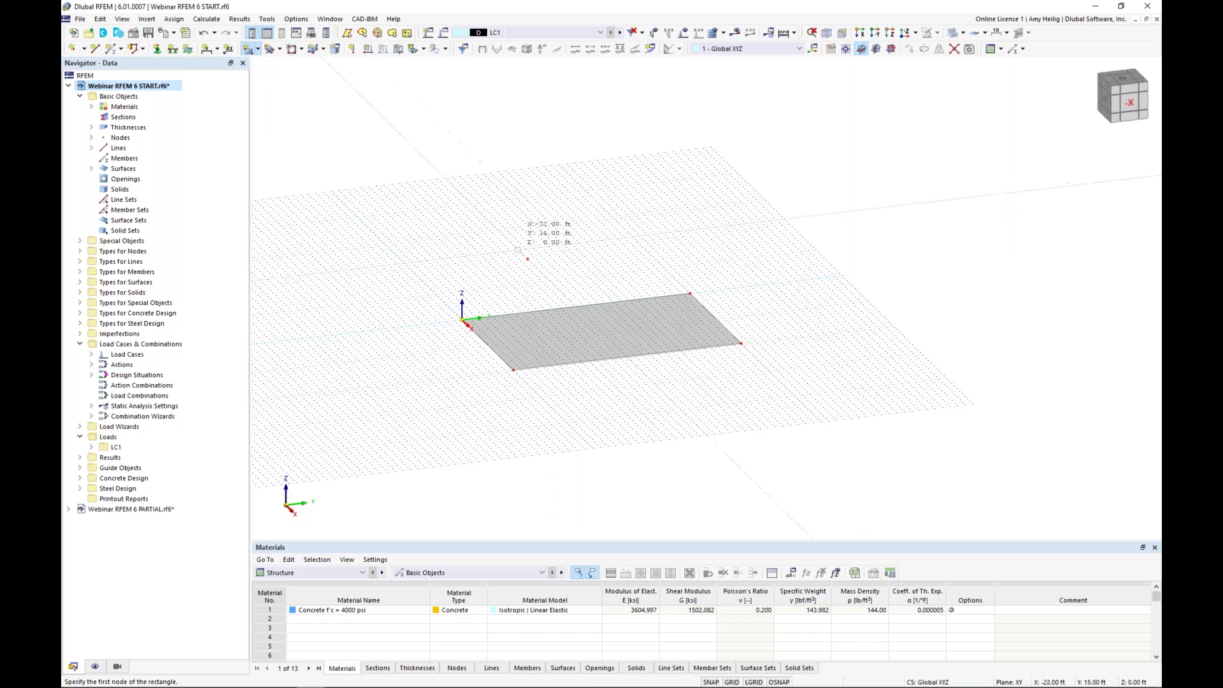
- Place a second rectangular surface from the node at X -18.5, Y 15 ft to the first surface's corner at X 0, Y 30 ft
{"action": "left_click", "coordinate": [528, 258]}
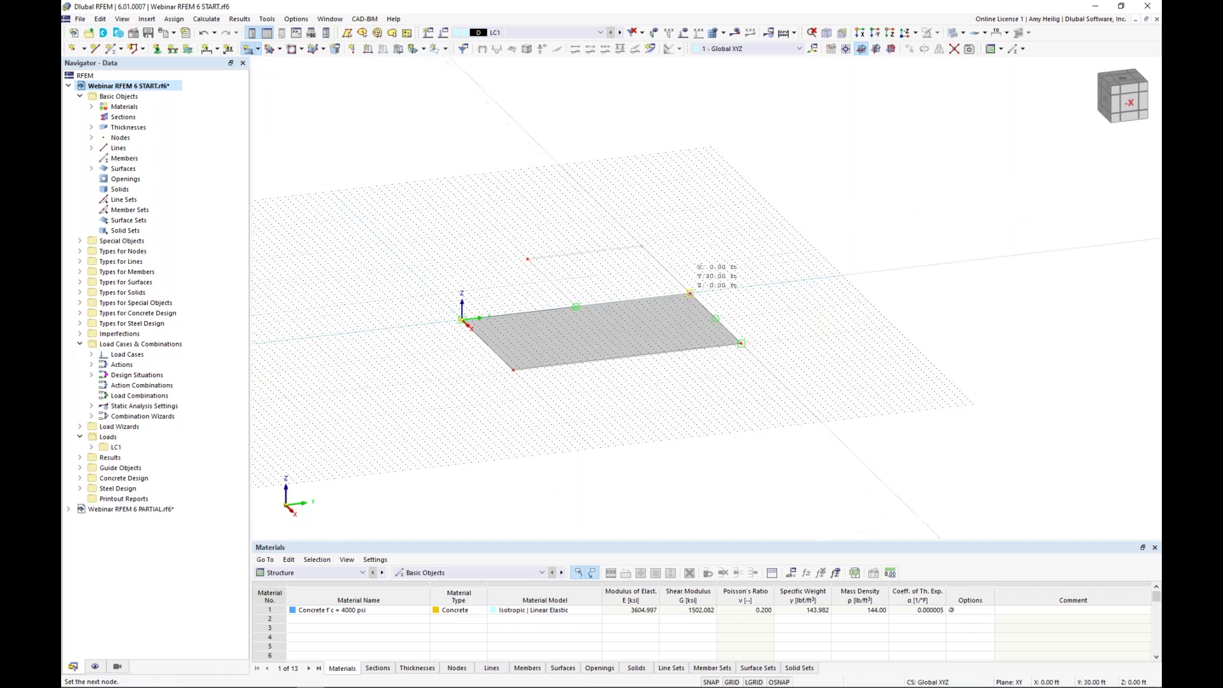
{"action": "left_click", "coordinate": [690, 293]}
{"action": "scroll", "coordinate": [592, 277], "scroll_direction": "up", "scroll_amount": 2}
{"action": "key", "text": "Escape"}
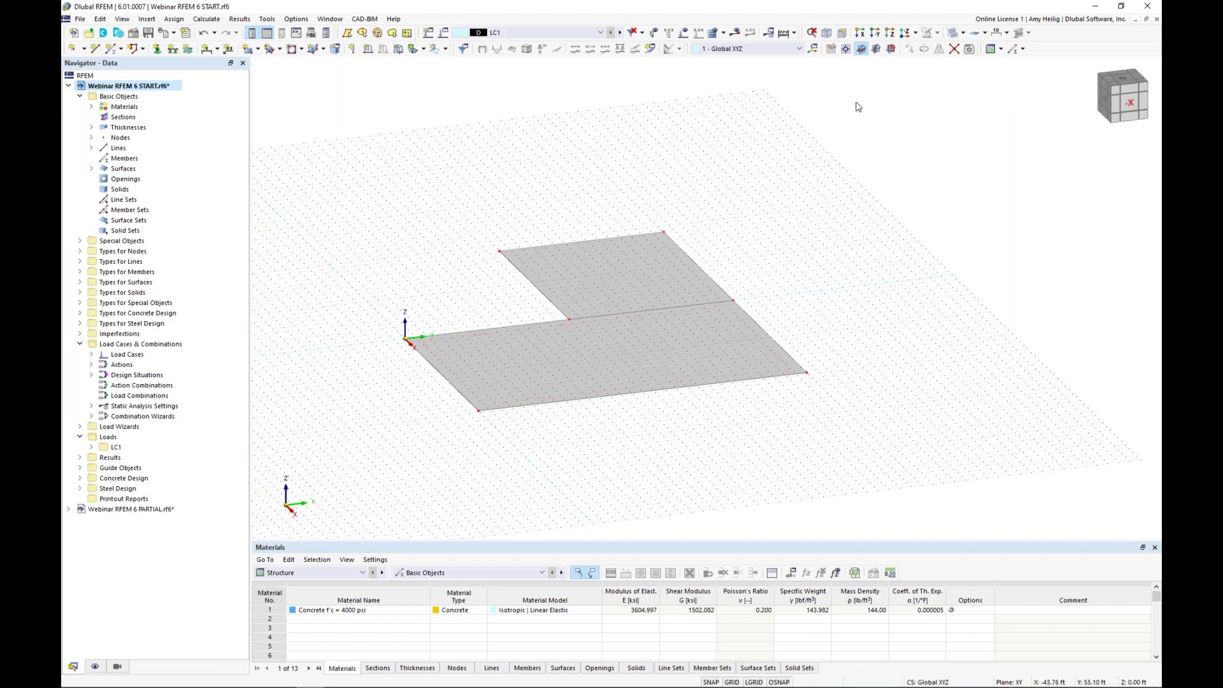
- Connect the lines at the L-shape's inner corner node and delete the line shared by the two rectangles together with their surfaces
{"action": "left_click", "coordinate": [956, 52]}
{"action": "left_click_drag", "start_coordinate": [515, 294], "coordinate": [604, 338]}
{"action": "key", "text": "Delete"}
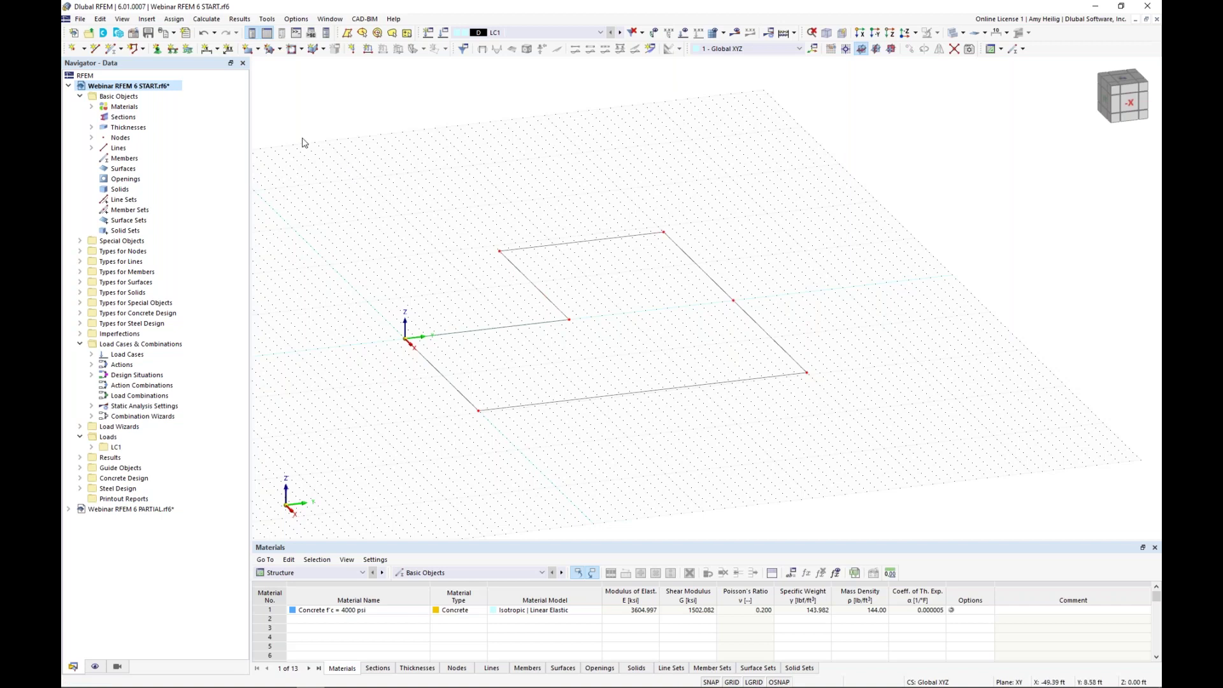
- Create one L-shaped surface by selecting its boundary lines, using the 8.0 in concrete thickness with design properties off
{"action": "left_click", "coordinate": [258, 49]}
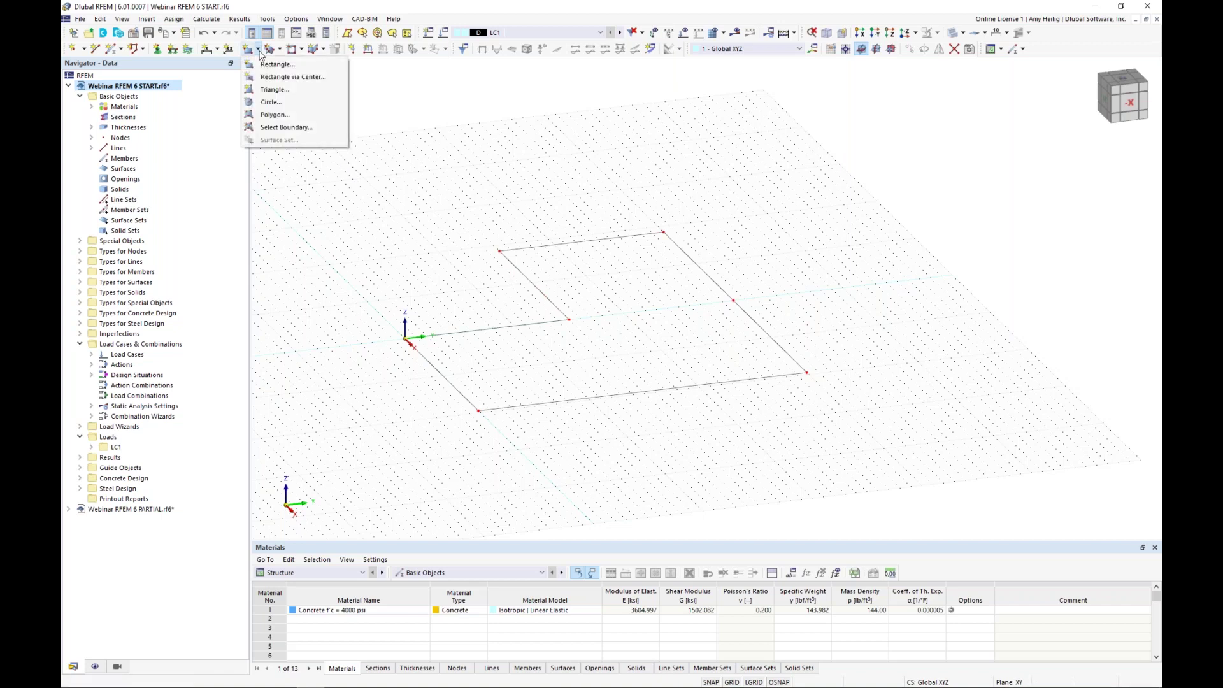
{"action": "left_click", "coordinate": [286, 127]}
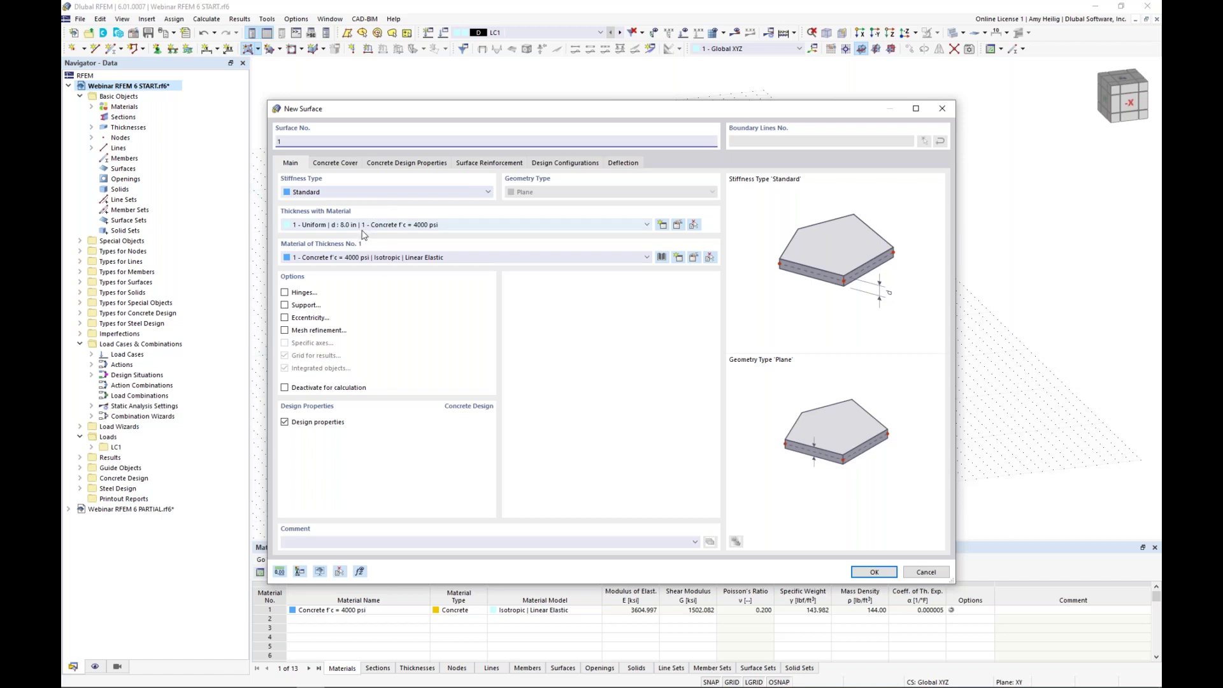
{"action": "left_click", "coordinate": [285, 422]}
{"action": "left_click", "coordinate": [870, 576]}
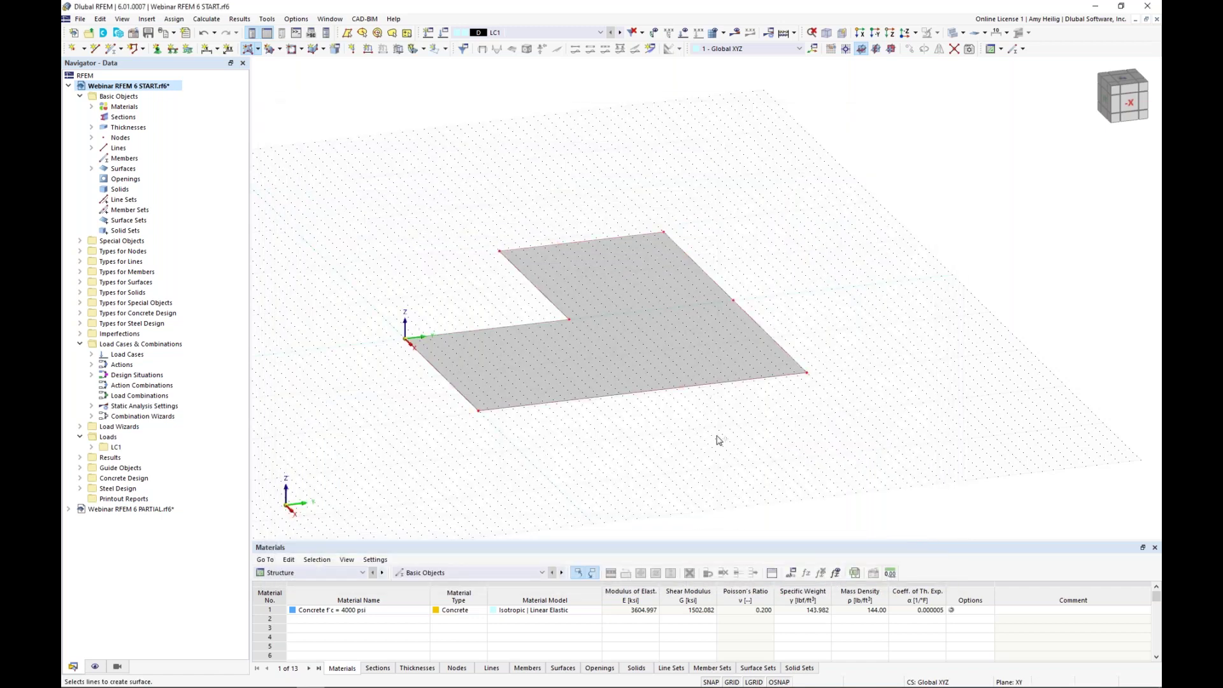
{"action": "key", "text": "Escape"}
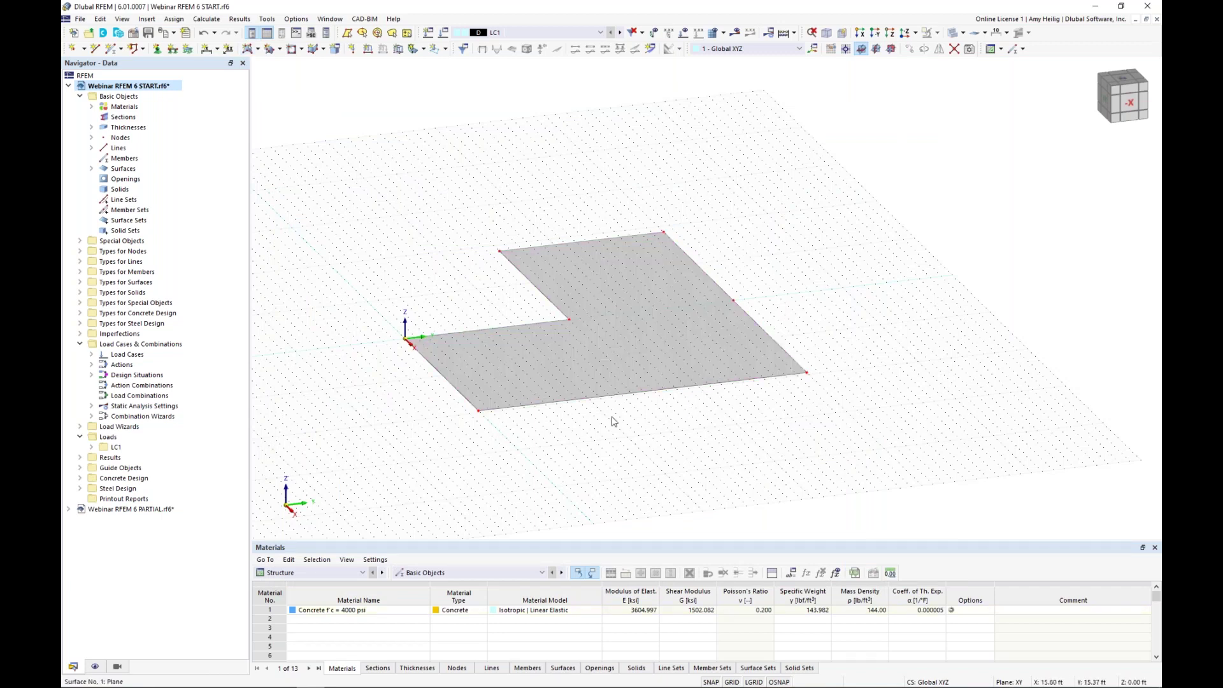
- Extrude the slab's two inner-corner edges and the adjoining short edge at the far end into surfaces 12 ft deep in the -Z direction
{"action": "mouse_move", "coordinate": [595, 431]}
{"action": "middle_mouse_down", "text": "ctrl"}
{"action": "mouse_move", "coordinate": [628, 412]}
{"action": "mouse_move", "coordinate": [599, 428]}
{"action": "middle_mouse_up", "text": "ctrl"}
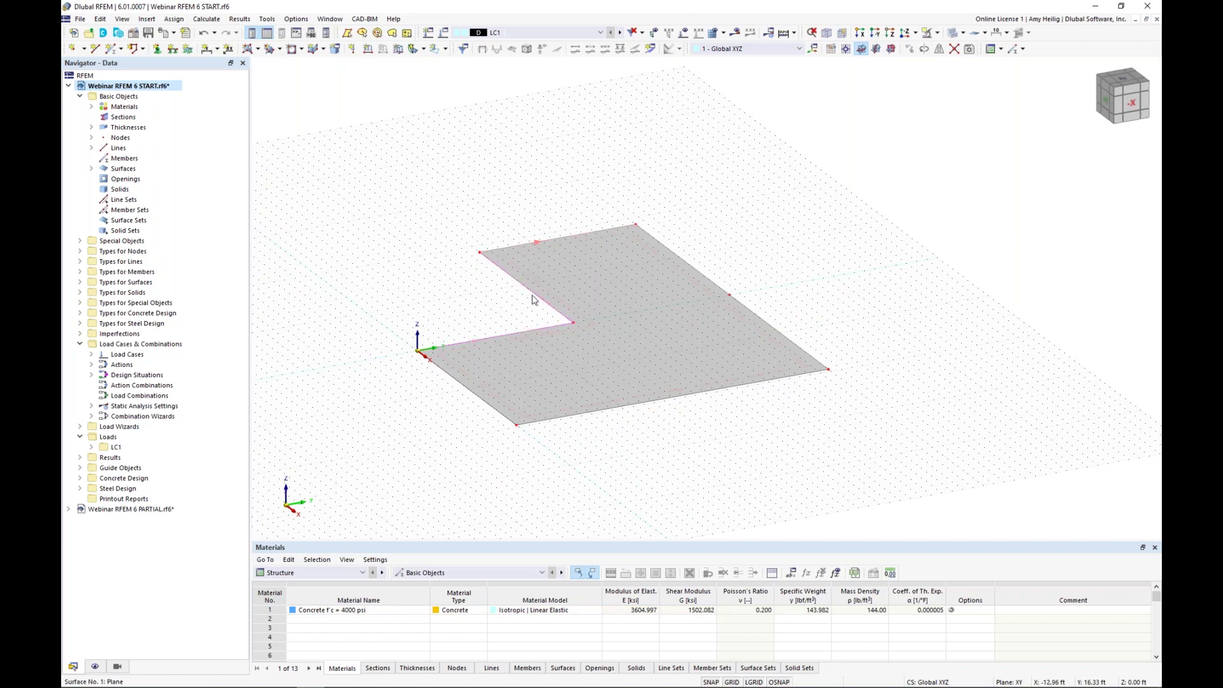
{"action": "scroll", "coordinate": [517, 311], "scroll_direction": "up", "scroll_amount": 2}
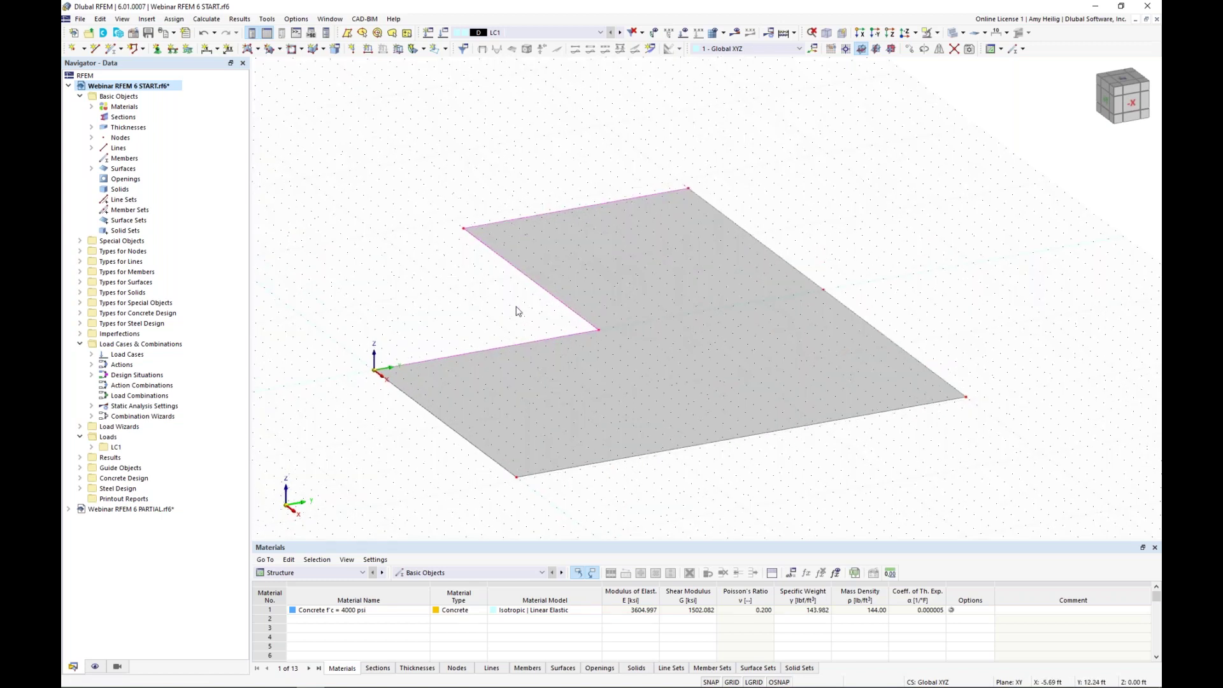
{"action": "right_click", "coordinate": [542, 288]}
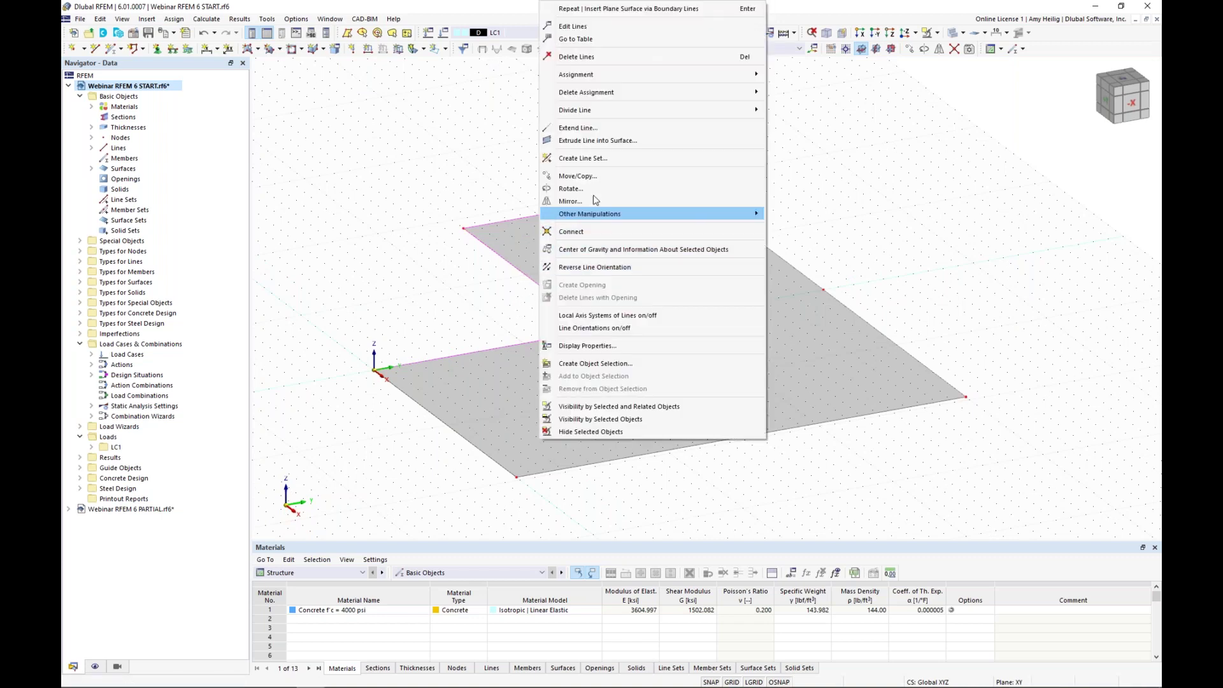
{"action": "left_click", "coordinate": [592, 142]}
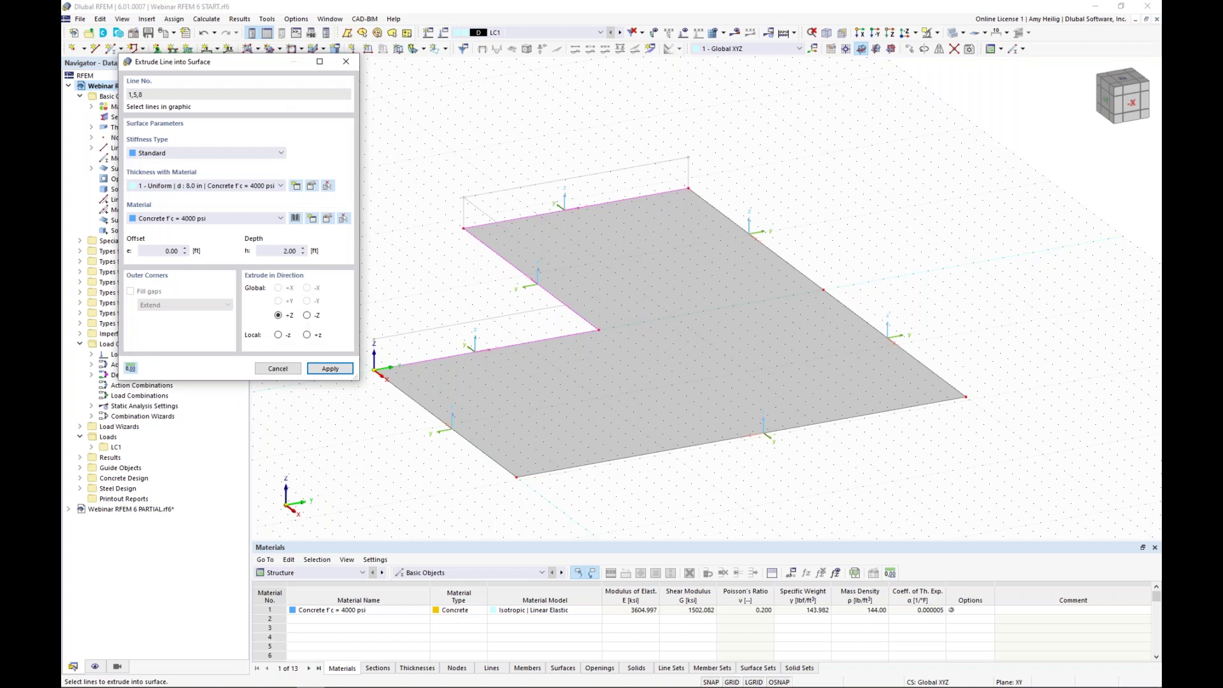
{"action": "left_click", "coordinate": [307, 316]}
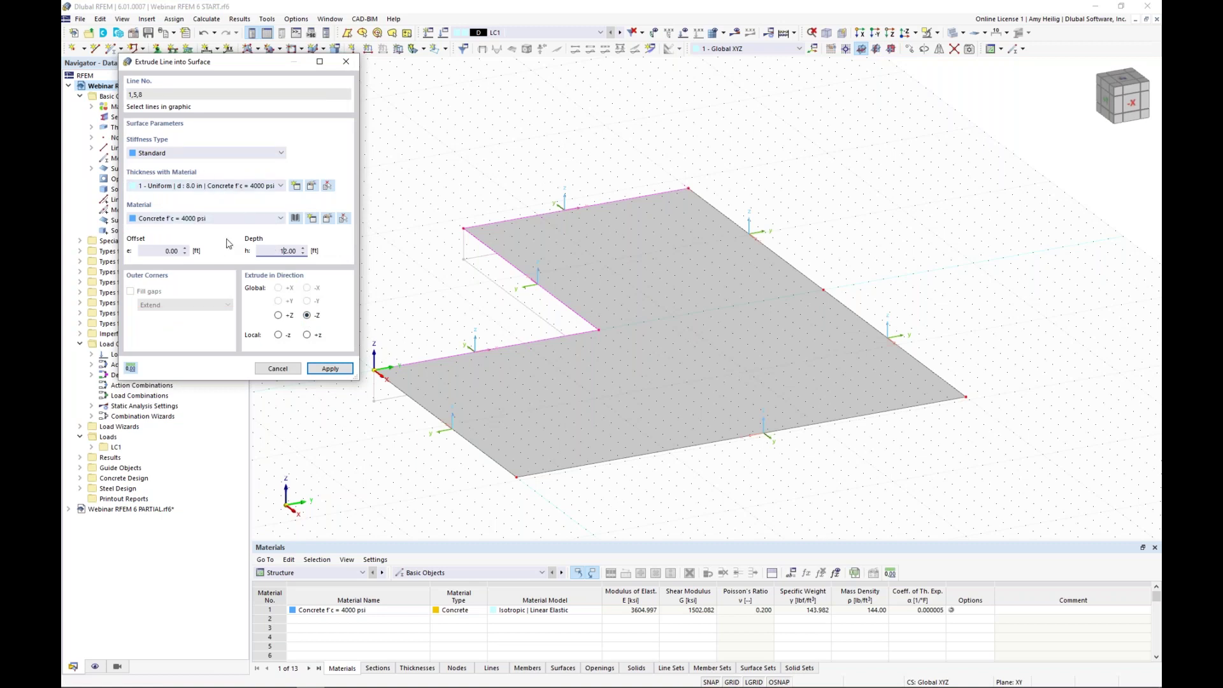
{"action": "left_click", "coordinate": [325, 368]}
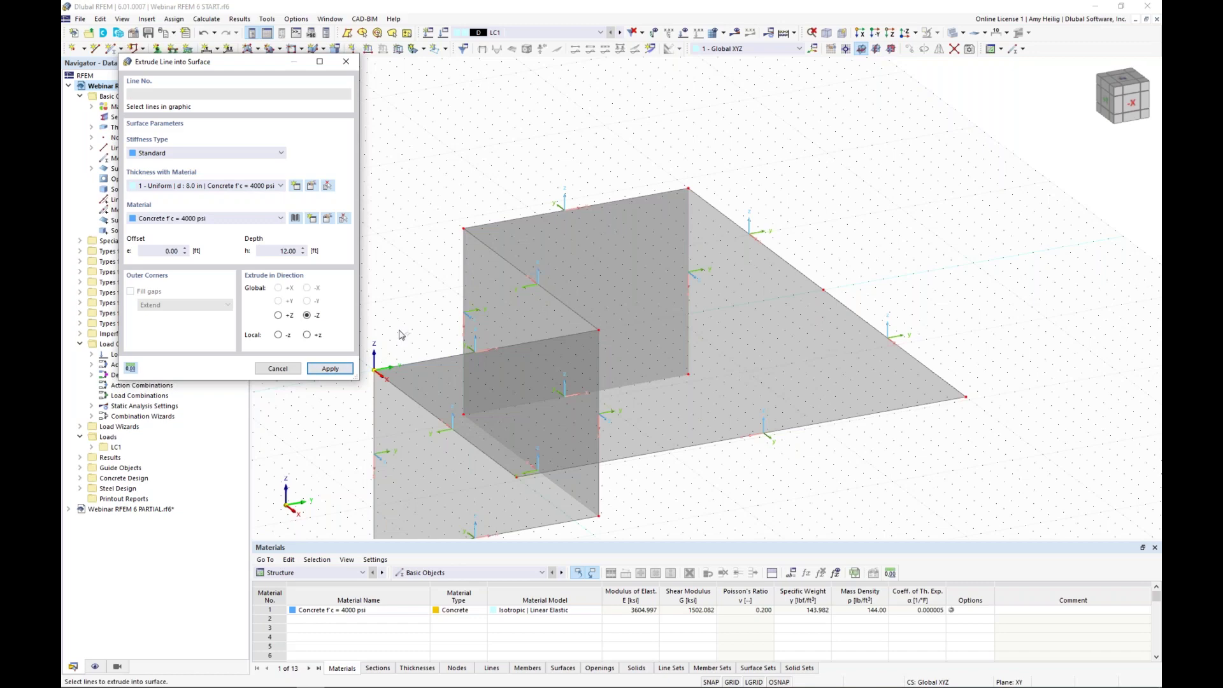
{"action": "key", "text": "Escape"}
- Turn off the design properties for the three extruded wall surfaces
{"action": "scroll", "coordinate": [413, 308], "scroll_direction": "down", "scroll_amount": 1}
{"action": "middle_click_drag", "start_coordinate": [414, 309], "coordinate": [629, 233], "text": "ctrl"}
{"action": "scroll", "coordinate": [619, 318], "scroll_direction": "down", "scroll_amount": 1}
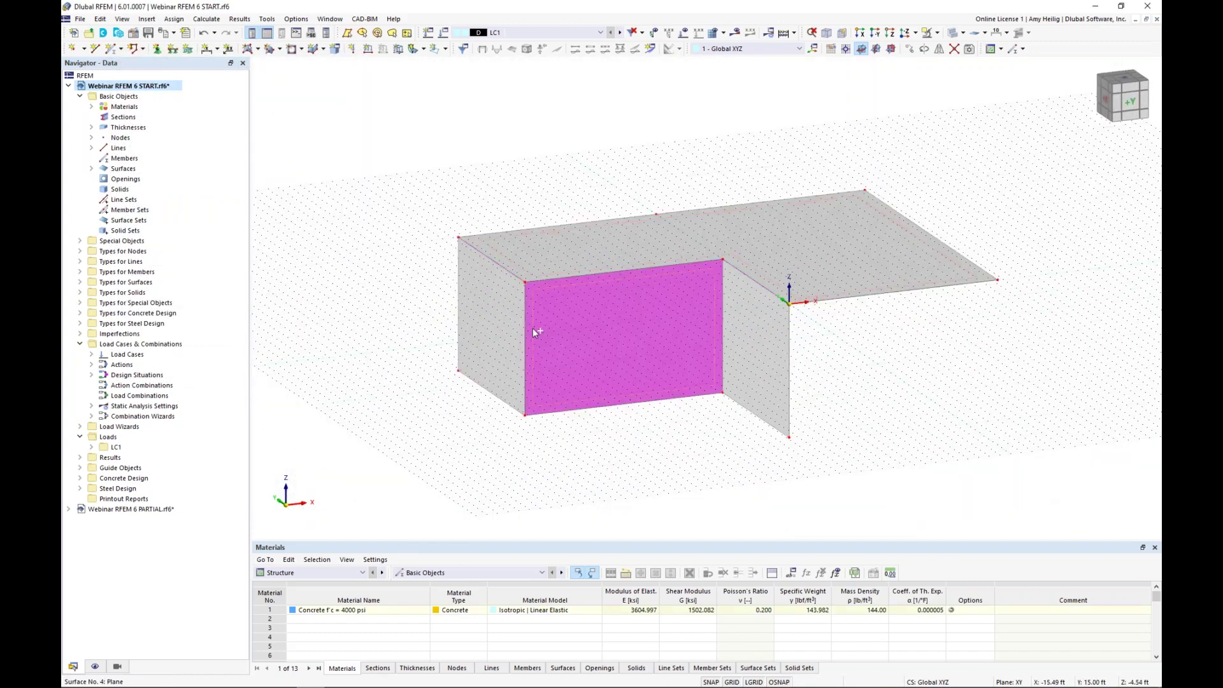
{"action": "double_click", "coordinate": [771, 343]}
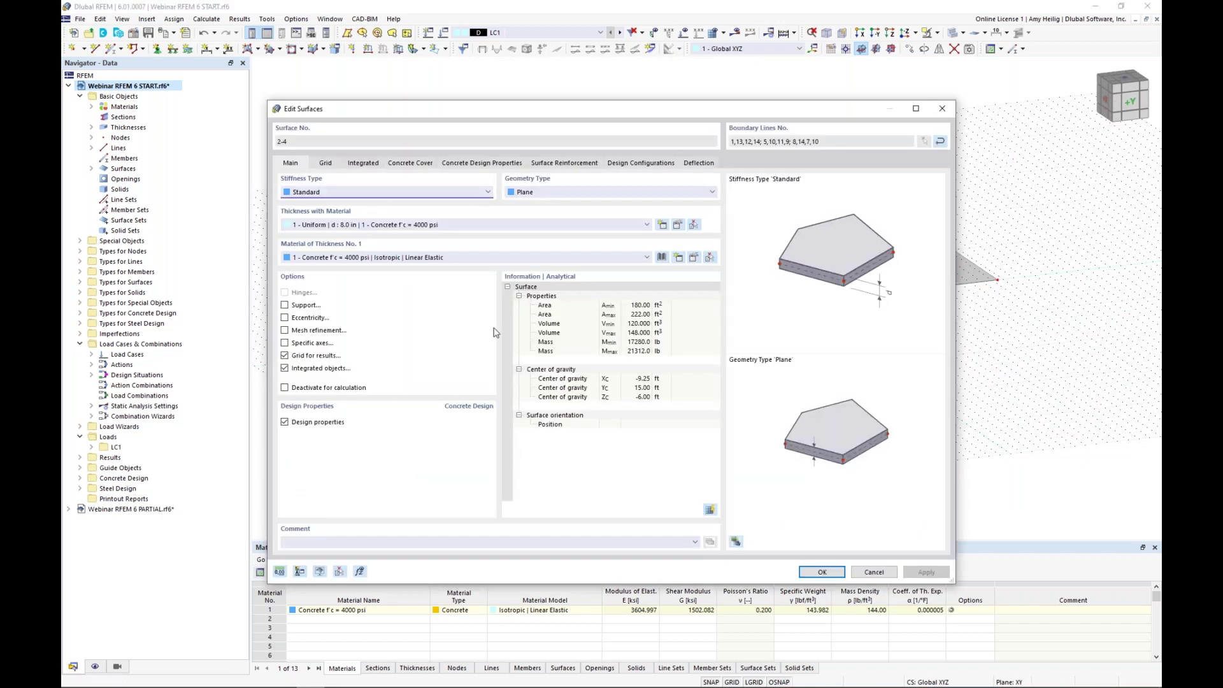
{"action": "left_click", "coordinate": [287, 425]}
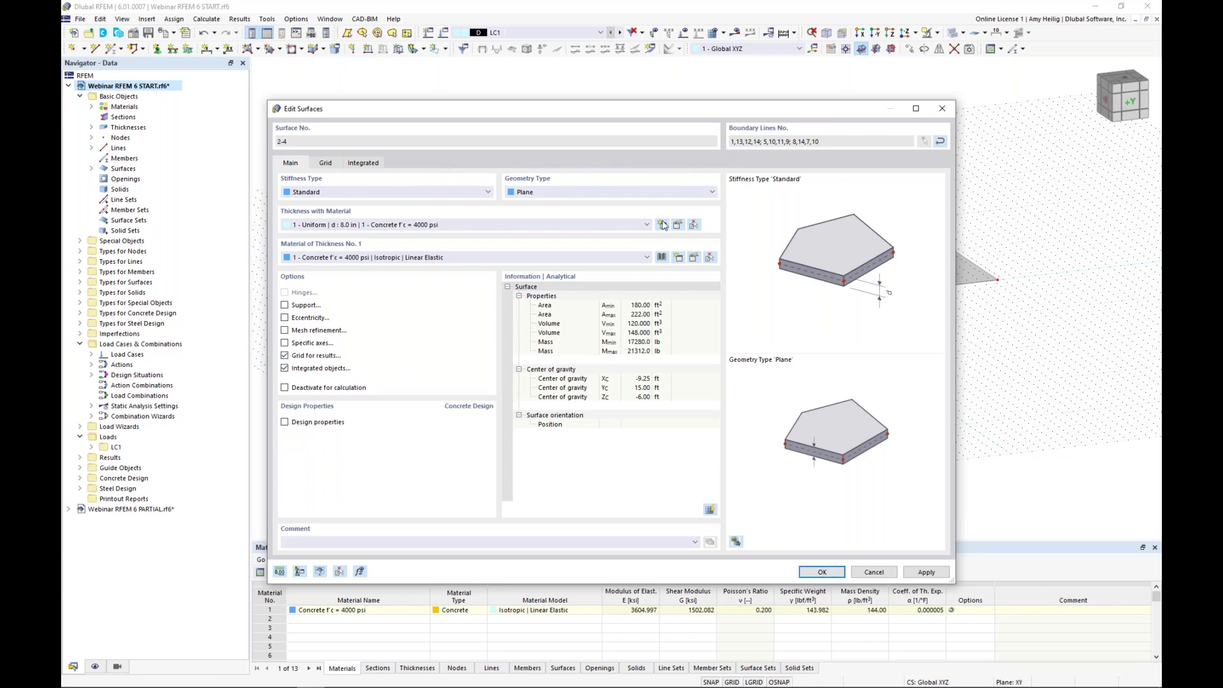
{"action": "left_click", "coordinate": [818, 576]}
{"action": "left_click", "coordinate": [849, 408]}
- Hide the work plane grid and switch the model display to wireframe
{"action": "middle_click_drag", "start_coordinate": [936, 374], "coordinate": [781, 440], "text": "ctrl"}
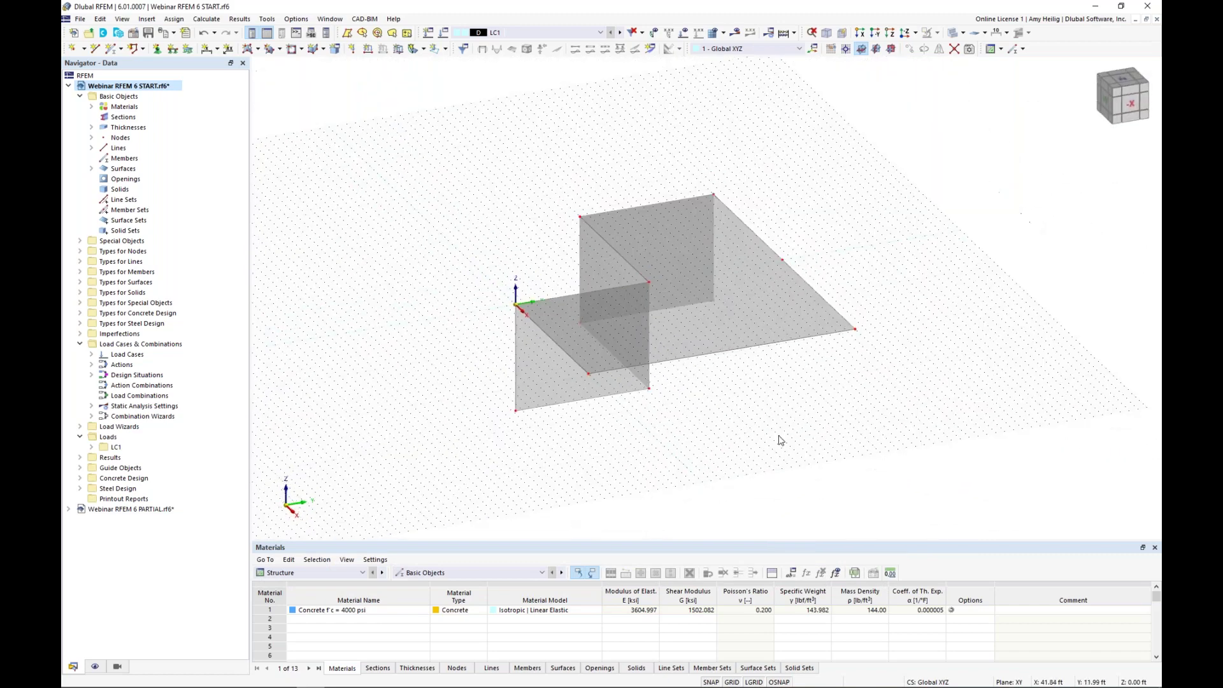
{"action": "left_click", "coordinate": [731, 682]}
{"action": "scroll", "coordinate": [718, 405], "scroll_direction": "up", "scroll_amount": 1}
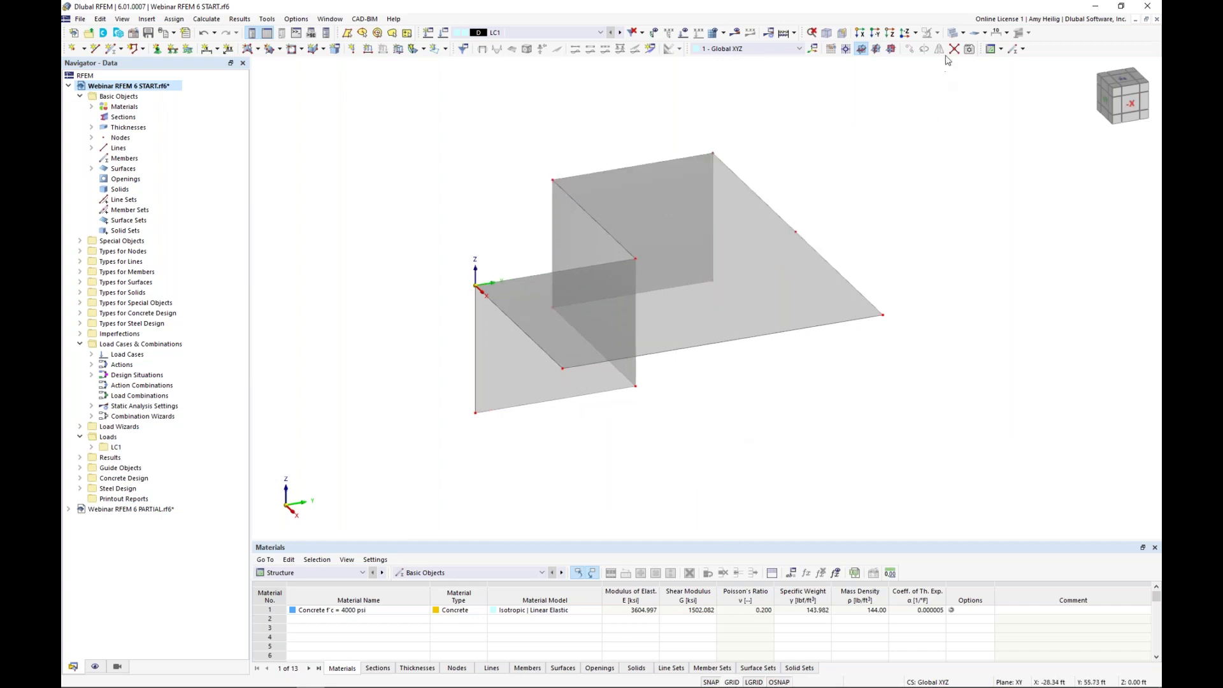
{"action": "left_click", "coordinate": [953, 33]}
{"action": "middle_click_drag", "start_coordinate": [760, 349], "coordinate": [713, 353]}
{"action": "scroll", "coordinate": [712, 353], "scroll_direction": "down", "scroll_amount": 1}
{"action": "scroll", "coordinate": [663, 371], "scroll_direction": "up", "scroll_amount": 1}
{"action": "scroll", "coordinate": [662, 376], "scroll_direction": "up", "scroll_amount": 1}
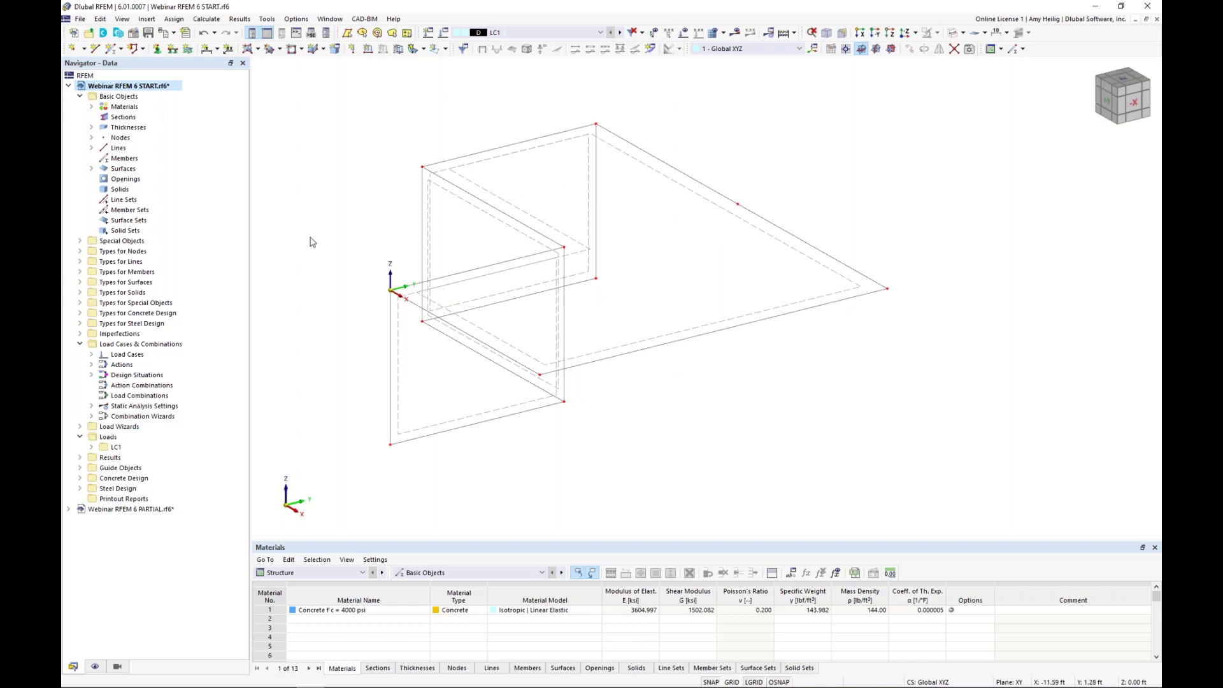
- Create a node at X 16, Y 3, Z 0 ft inside the slab area
{"action": "left_click", "coordinate": [73, 48]}
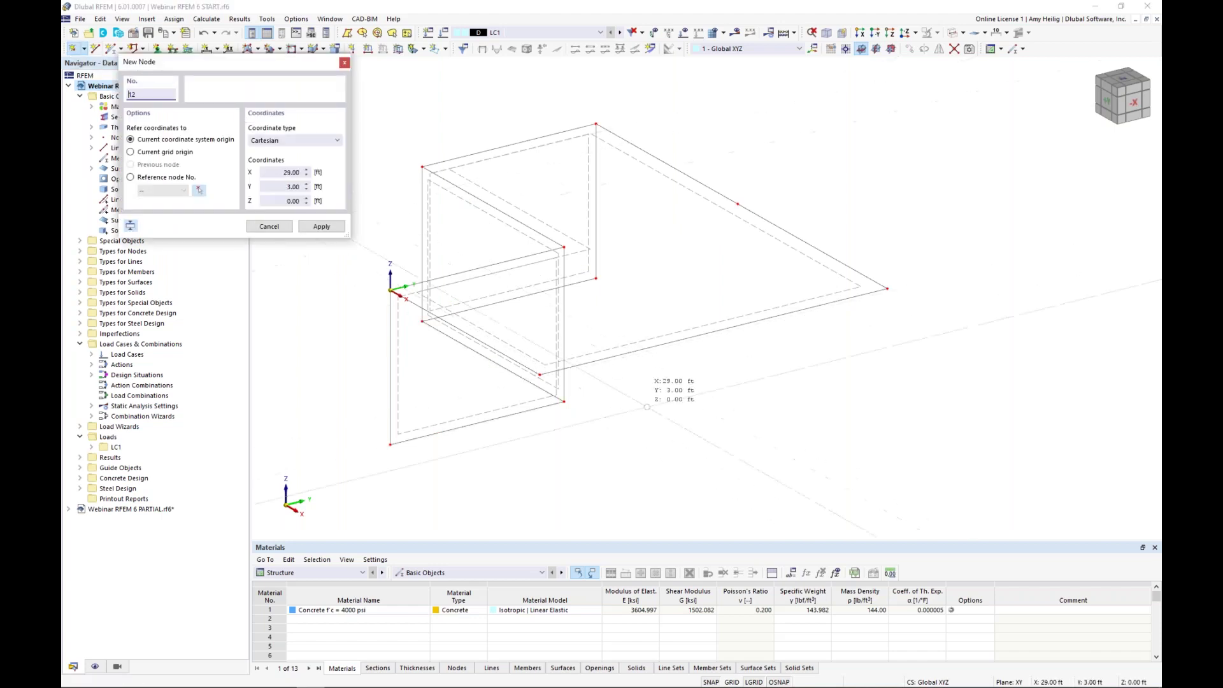
{"action": "left_click_drag", "start_coordinate": [252, 67], "coordinate": [300, 148]}
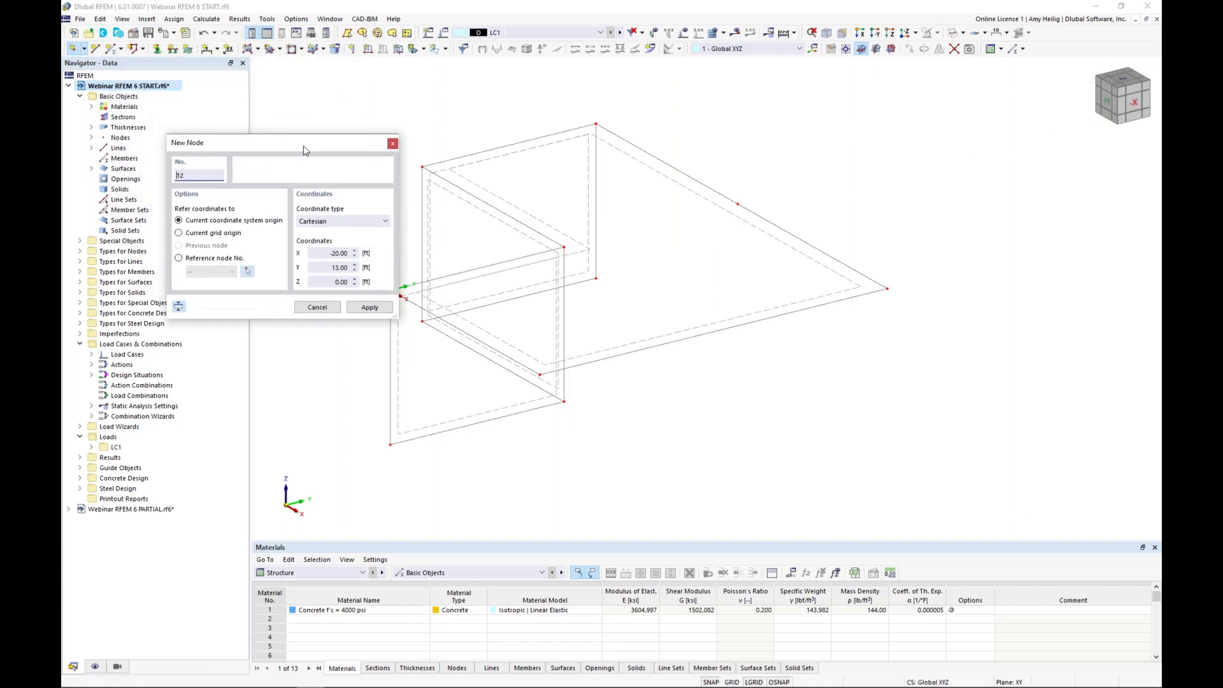
{"action": "double_click", "coordinate": [360, 252]}
{"action": "type", "text": "16"}
{"action": "key", "text": "Tab"}
{"action": "type", "text": "3"}
{"action": "key", "text": "Tab"}
{"action": "type", "text": "0"}
{"action": "key", "text": "Return"}
- Add two more nodes at slab level, at X 16, Y 26.50, Z 0 ft and X 0.5, Y 26, Z 0 ft
{"action": "double_click", "coordinate": [330, 252]}
{"action": "key", "text": "Tab"}
{"action": "type", "text": "26.50"}
{"action": "key", "text": "Tab"}
{"action": "type", "text": "0"}
{"action": "double_click", "coordinate": [352, 253]}
{"action": "type", "text": "0.5"}
{"action": "key", "text": "Tab"}
{"action": "type", "text": "26"}
{"action": "key", "text": "Tab"}
{"action": "type", "text": "0"}
{"action": "key", "text": "Escape"}
{"action": "middle_click_drag", "start_coordinate": [764, 400], "coordinate": [701, 398], "text": "ctrl"}
{"action": "scroll", "coordinate": [700, 395], "scroll_direction": "down", "scroll_amount": 1}
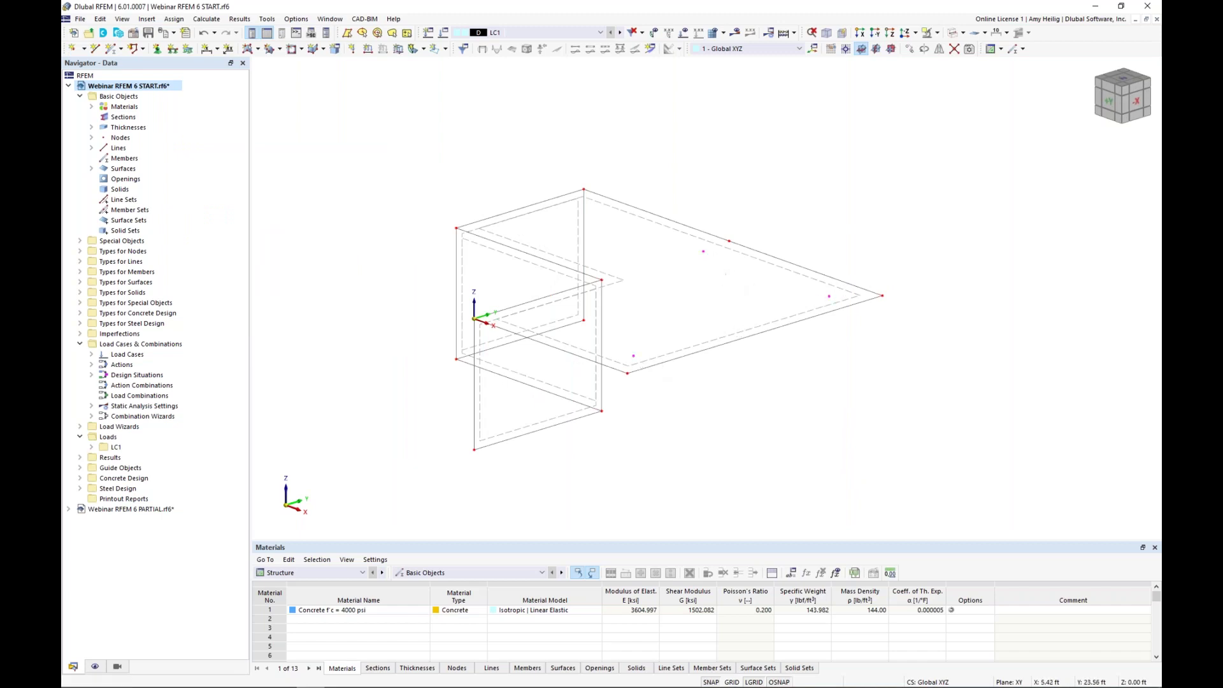
- Copy the three new nodes once with a displacement of -12 ft in Z
{"action": "left_click", "coordinate": [909, 50]}
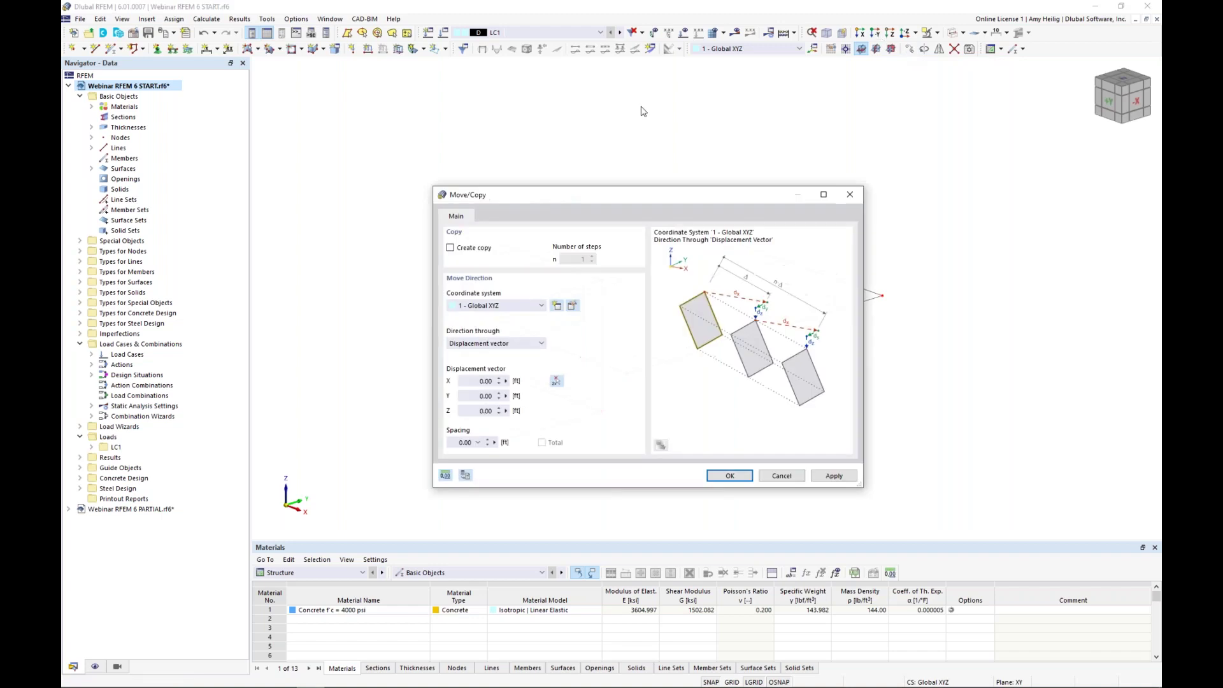
{"action": "left_click", "coordinate": [451, 249]}
{"action": "left_click", "coordinate": [508, 411]}
{"action": "type", "text": "-12"}
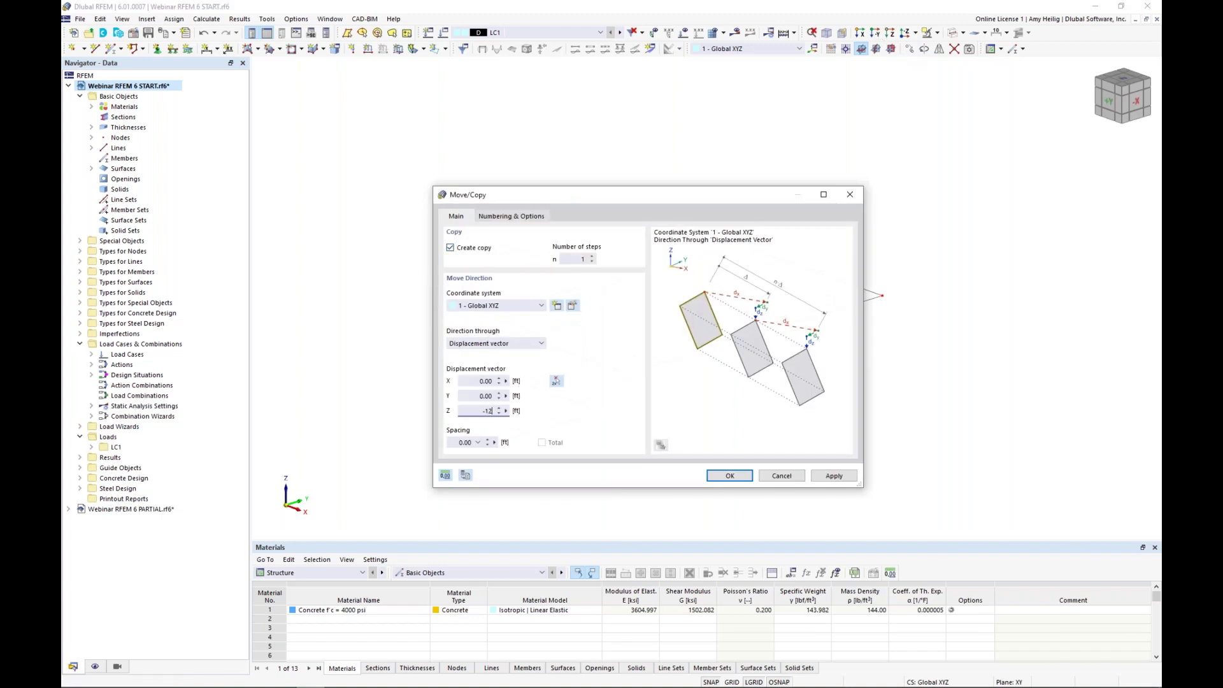
{"action": "left_click", "coordinate": [731, 475]}
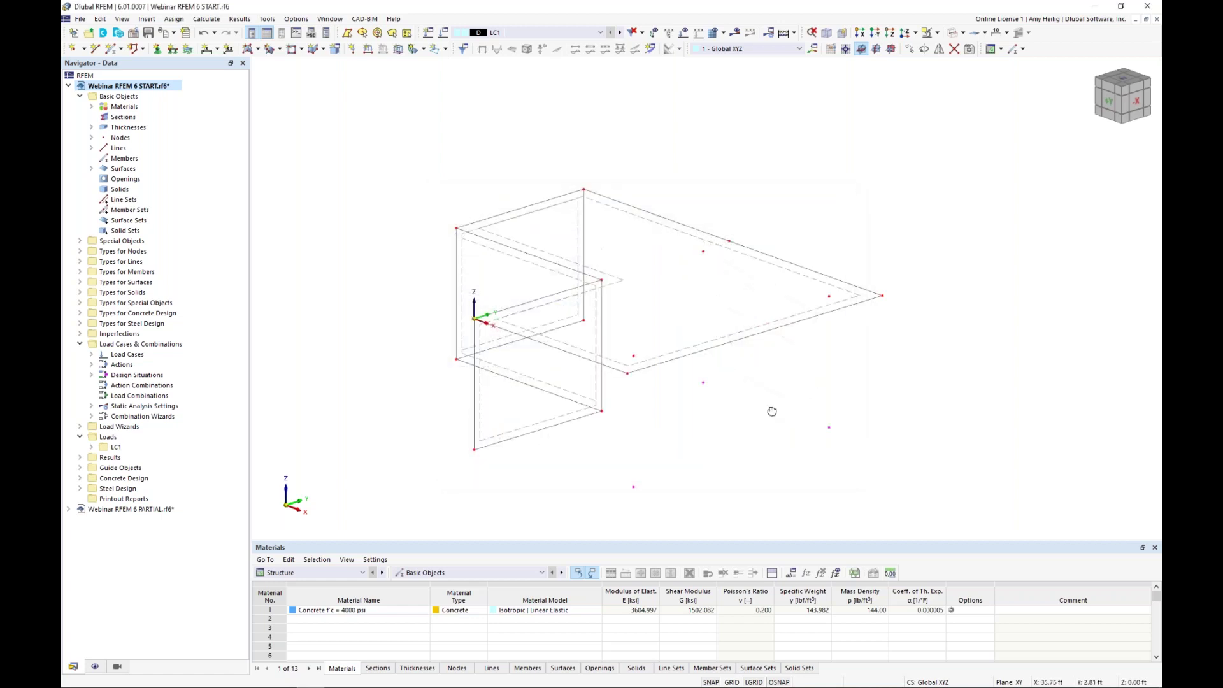
- Start a new member of type Beam and choose the massive square section from the Parametric - Massive I library group
{"action": "middle_click_drag", "start_coordinate": [771, 411], "coordinate": [753, 409], "text": "ctrl"}
{"action": "scroll", "coordinate": [639, 478], "scroll_direction": "up", "scroll_amount": 2}
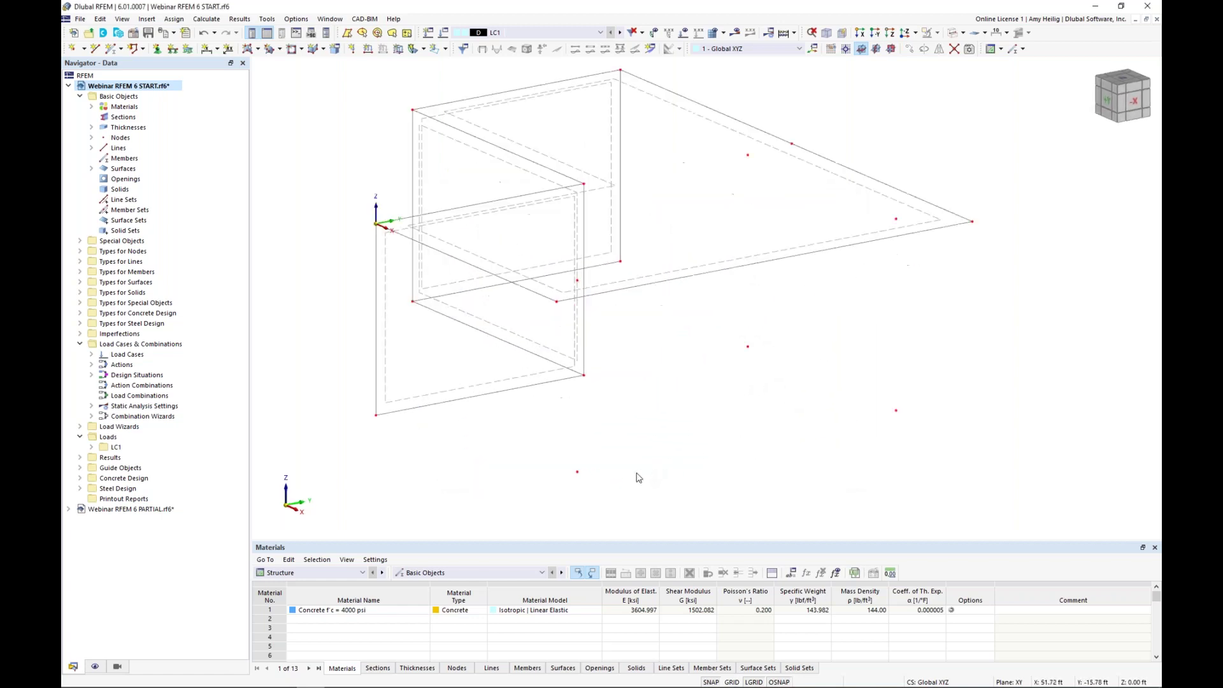
{"action": "middle_click_drag", "start_coordinate": [643, 468], "coordinate": [625, 437]}
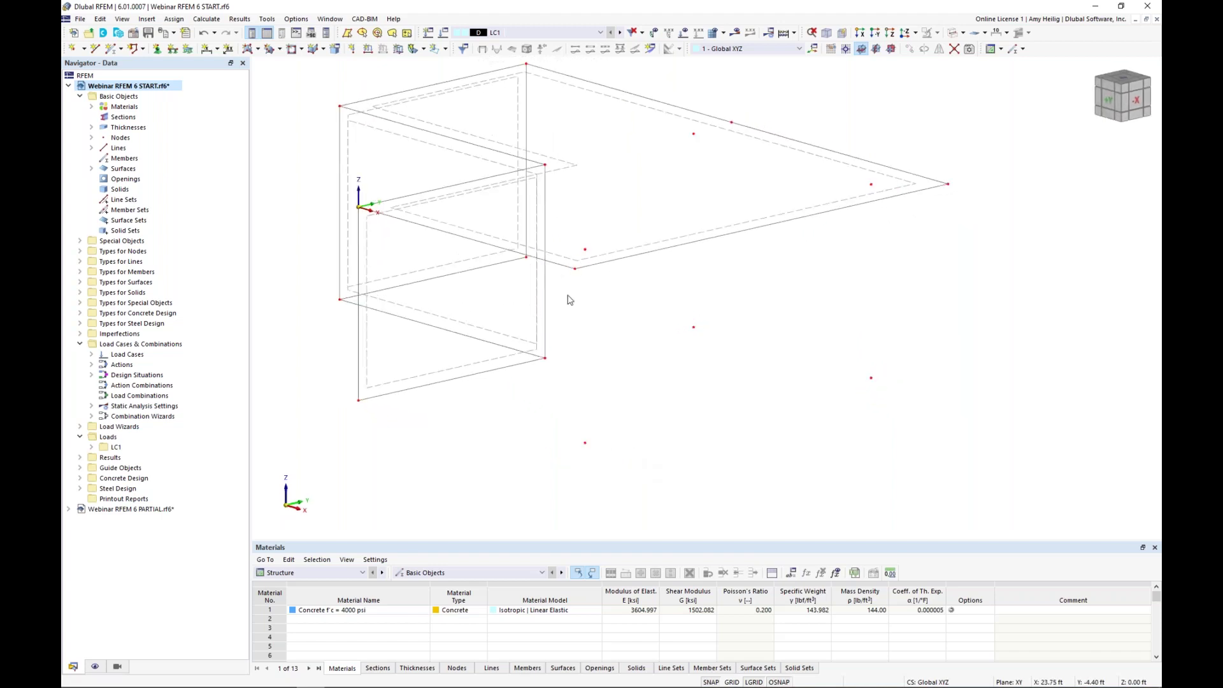
{"action": "left_click", "coordinate": [111, 49]}
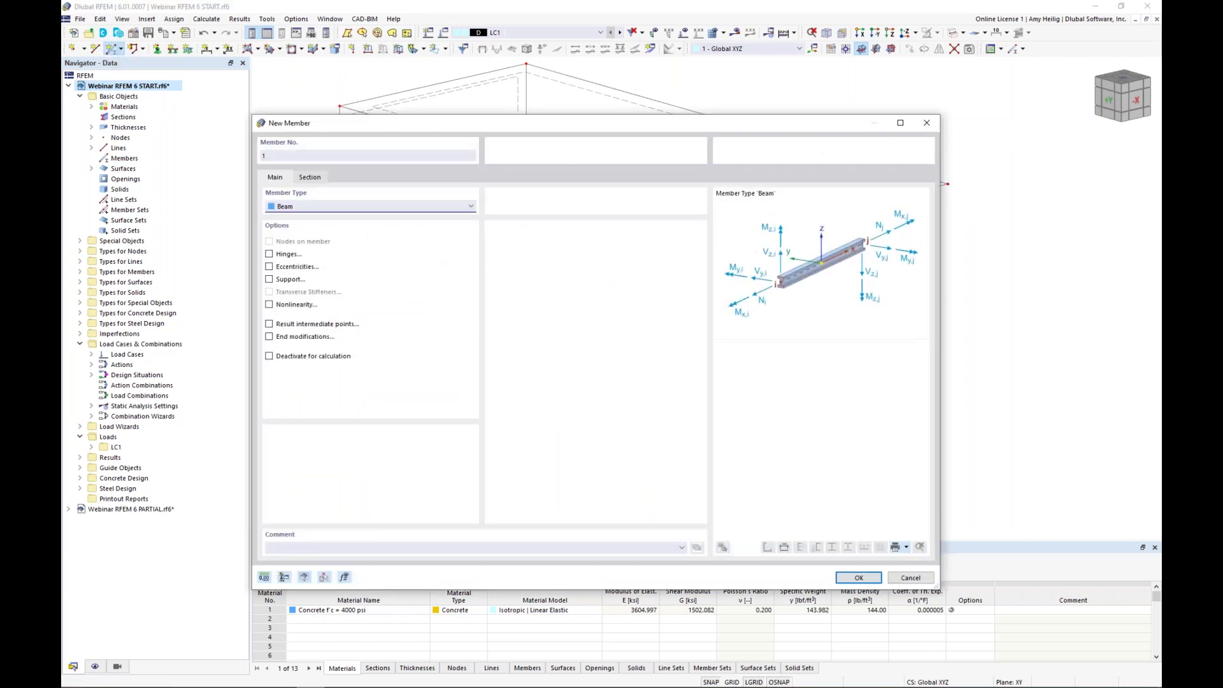
{"action": "left_click", "coordinate": [382, 207]}
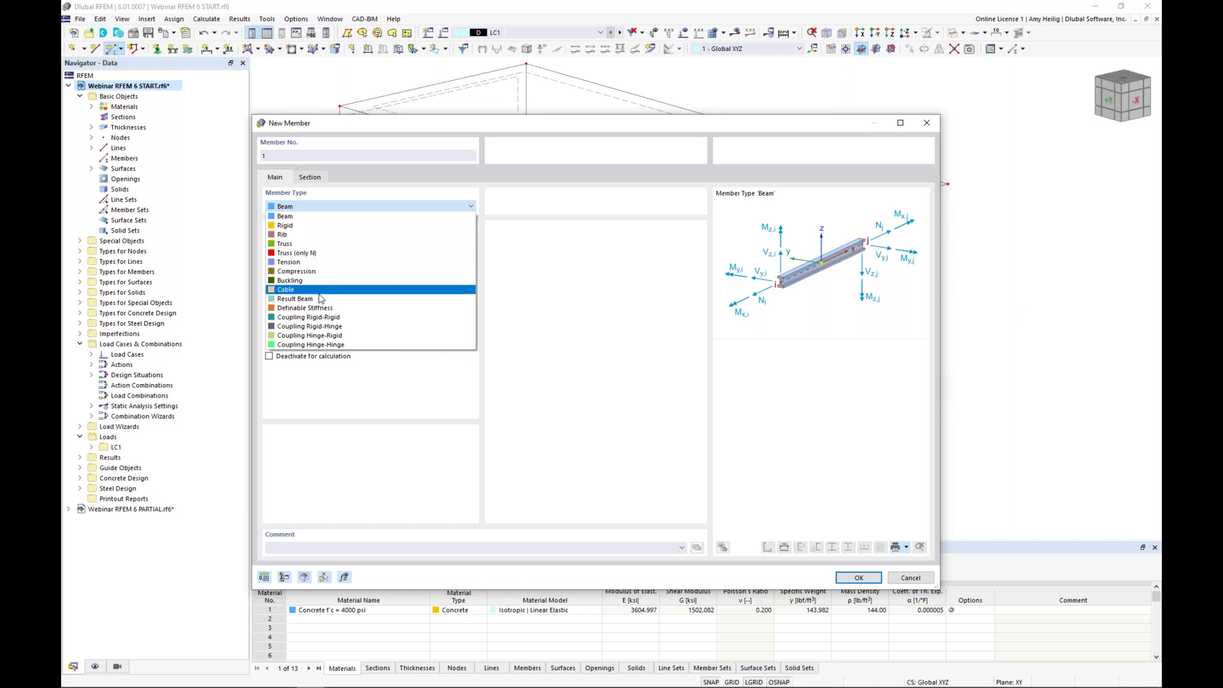
{"action": "left_click", "coordinate": [285, 216]}
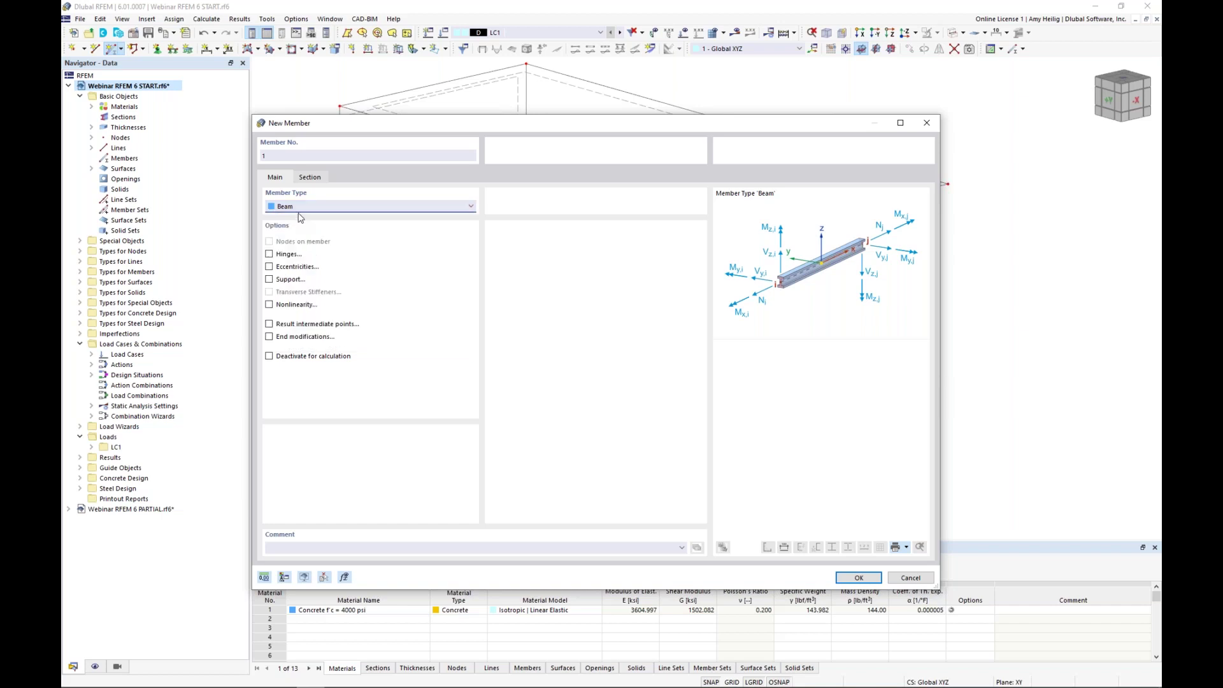
{"action": "left_click", "coordinate": [314, 180]}
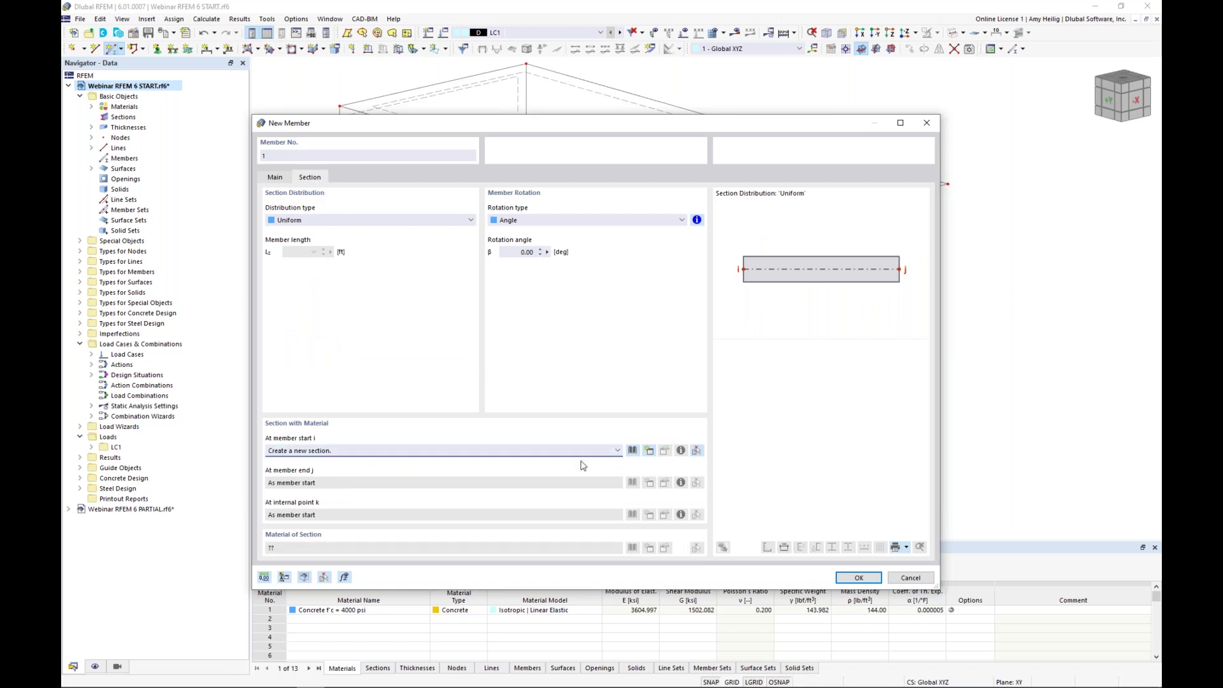
{"action": "left_click", "coordinate": [632, 451]}
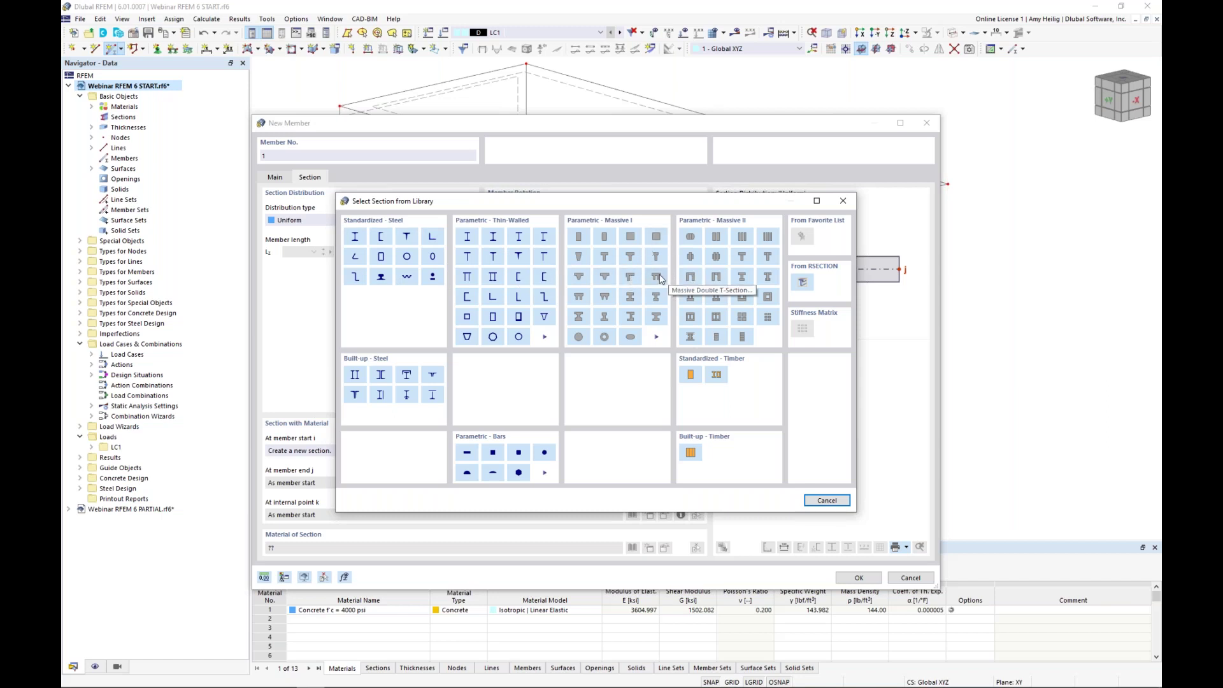
{"action": "left_click", "coordinate": [631, 238]}
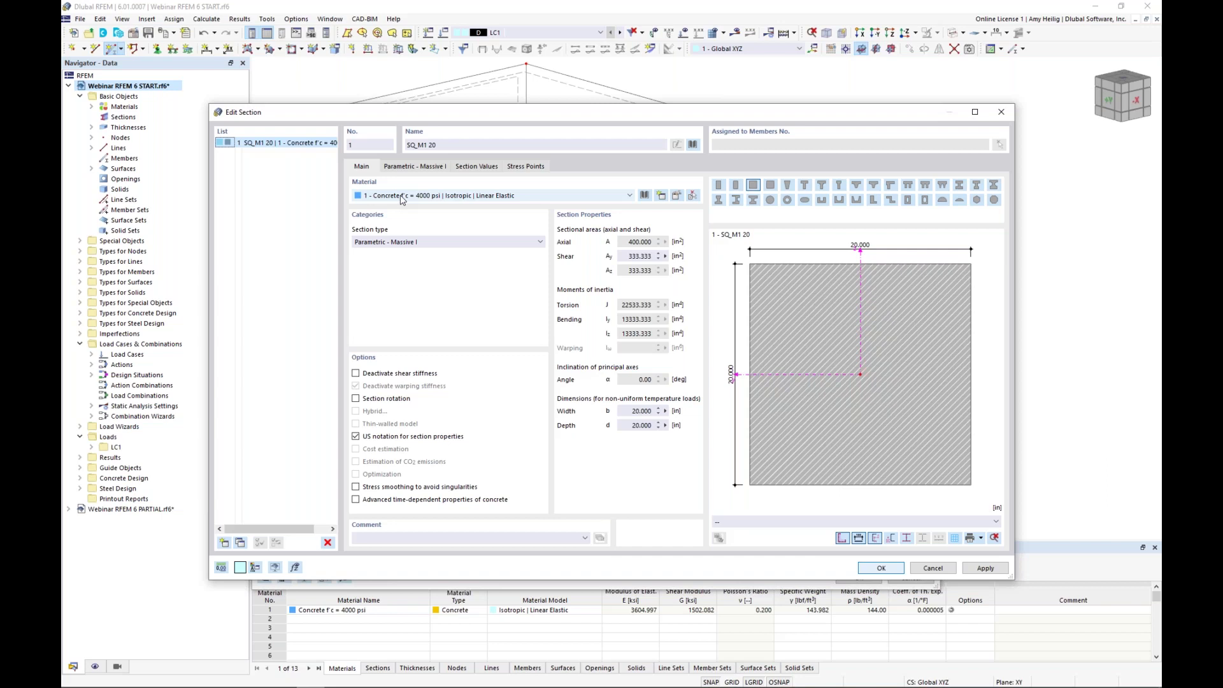
{"action": "left_click", "coordinate": [644, 195]}
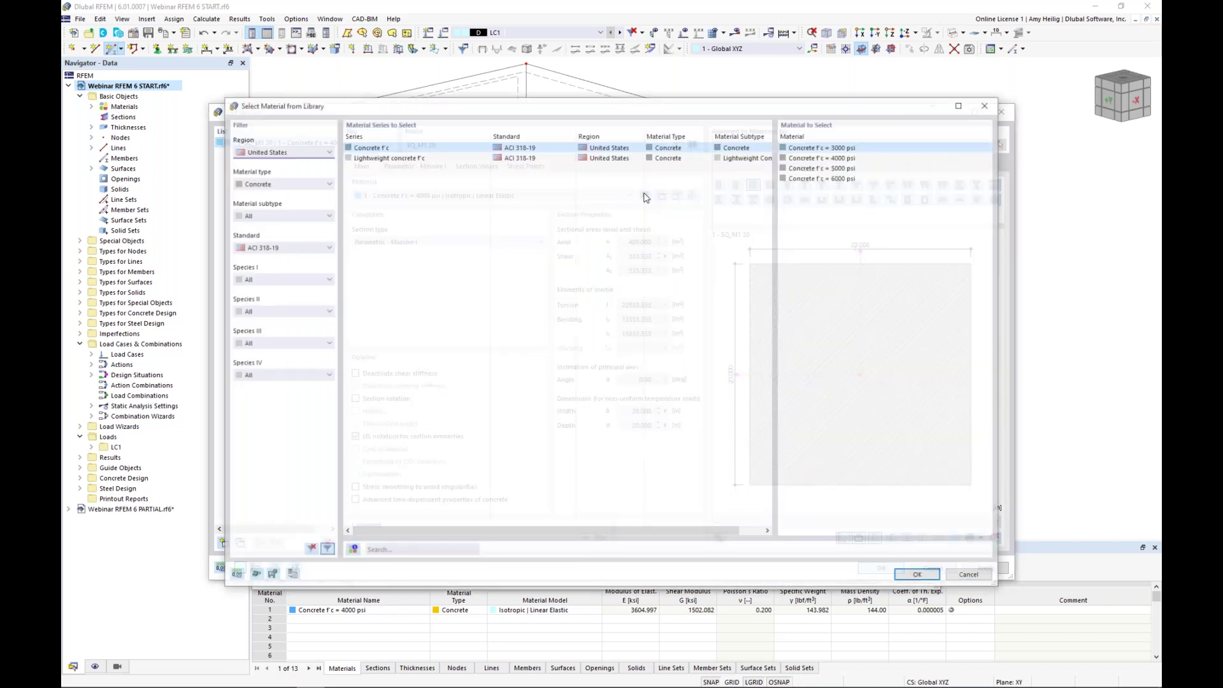
{"action": "left_click", "coordinate": [313, 182]}
{"action": "left_click", "coordinate": [304, 211]}
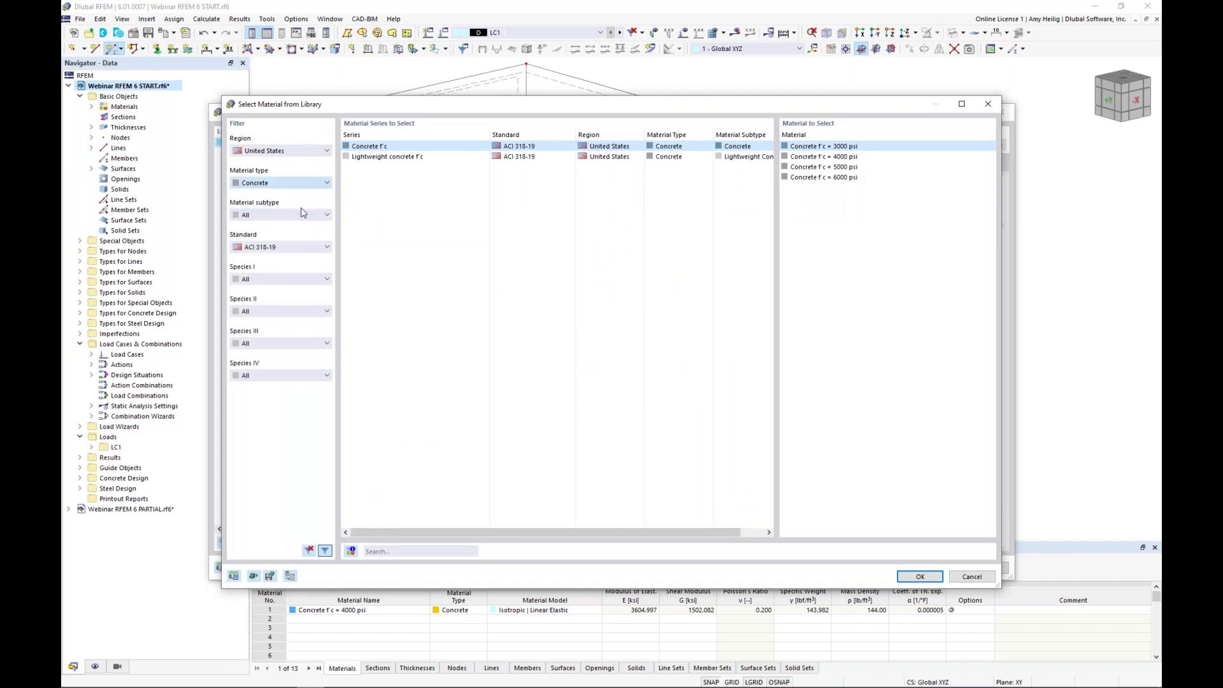
{"action": "left_click", "coordinate": [294, 250]}
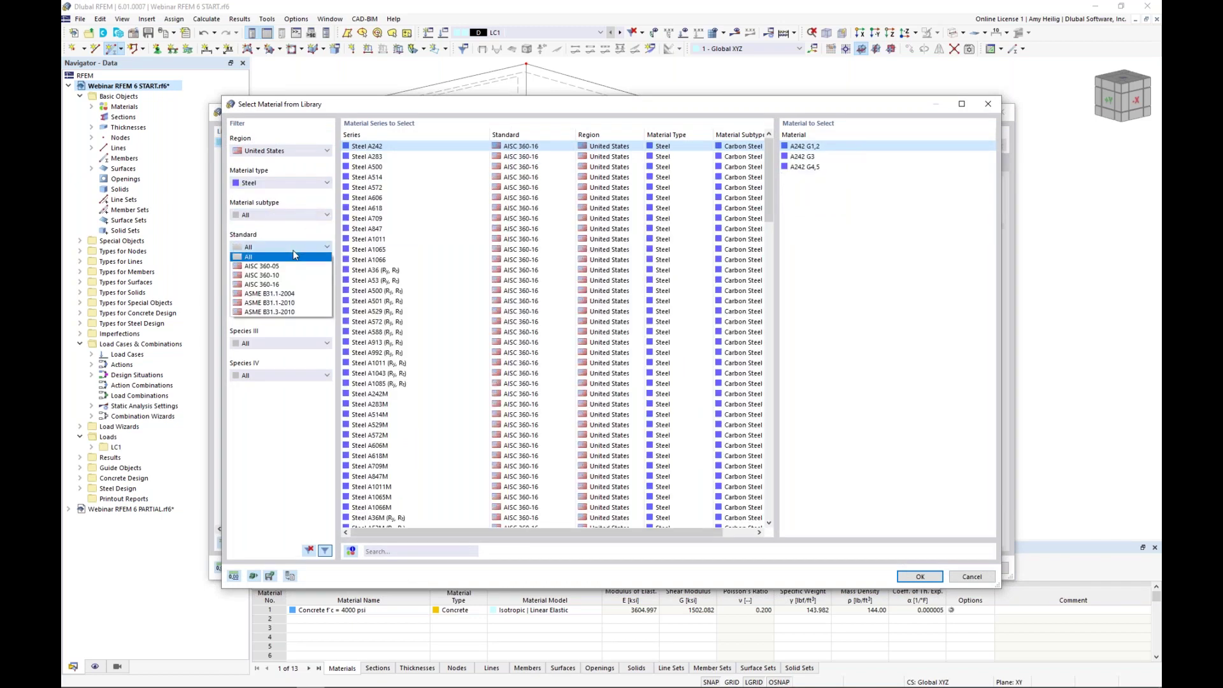
{"action": "left_click", "coordinate": [290, 287]}
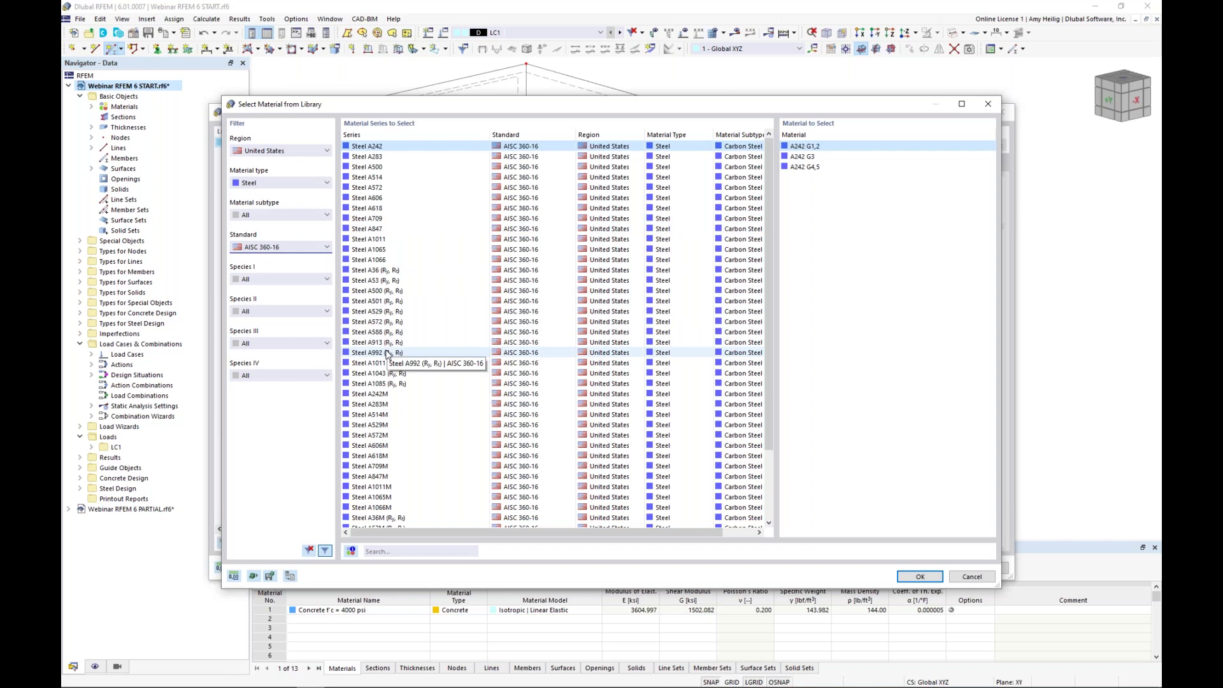
{"action": "left_click", "coordinate": [974, 577]}
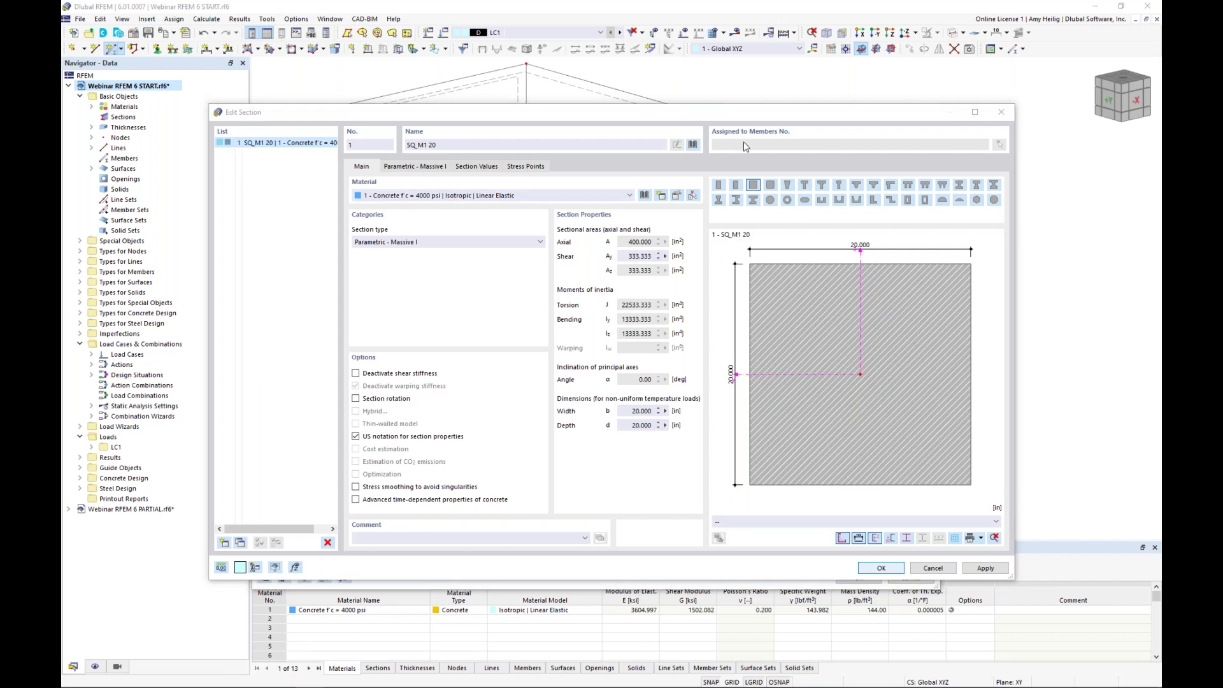
- Set the square concrete section's side b to 12 in and turn off the member's design properties
{"action": "left_click", "coordinate": [418, 168]}
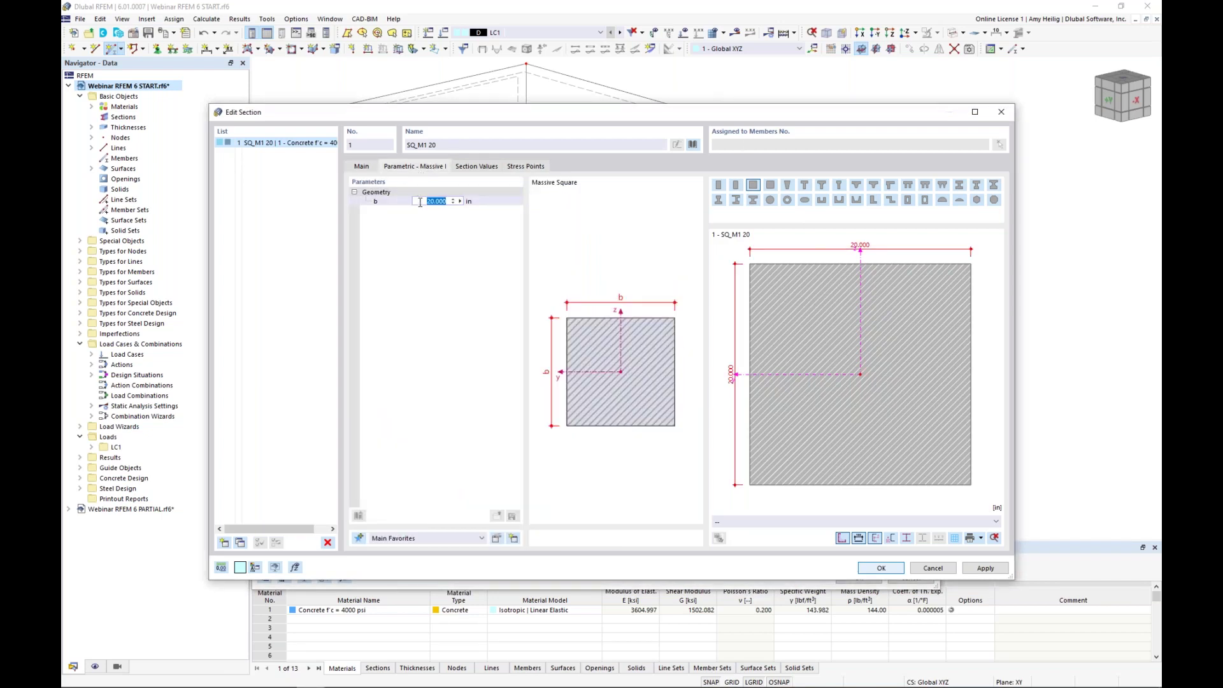
{"action": "left_click", "coordinate": [420, 202]}
{"action": "key", "text": "ctrl+a"}
{"action": "type", "text": "1"}
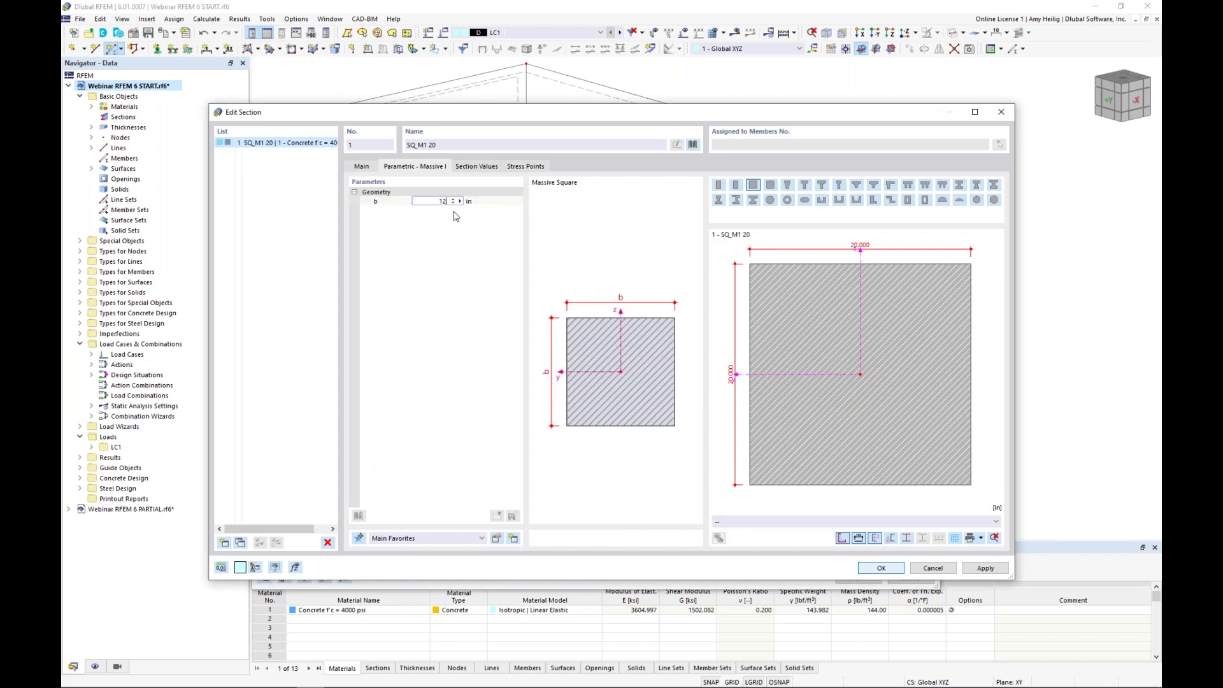
{"action": "left_click", "coordinate": [477, 166]}
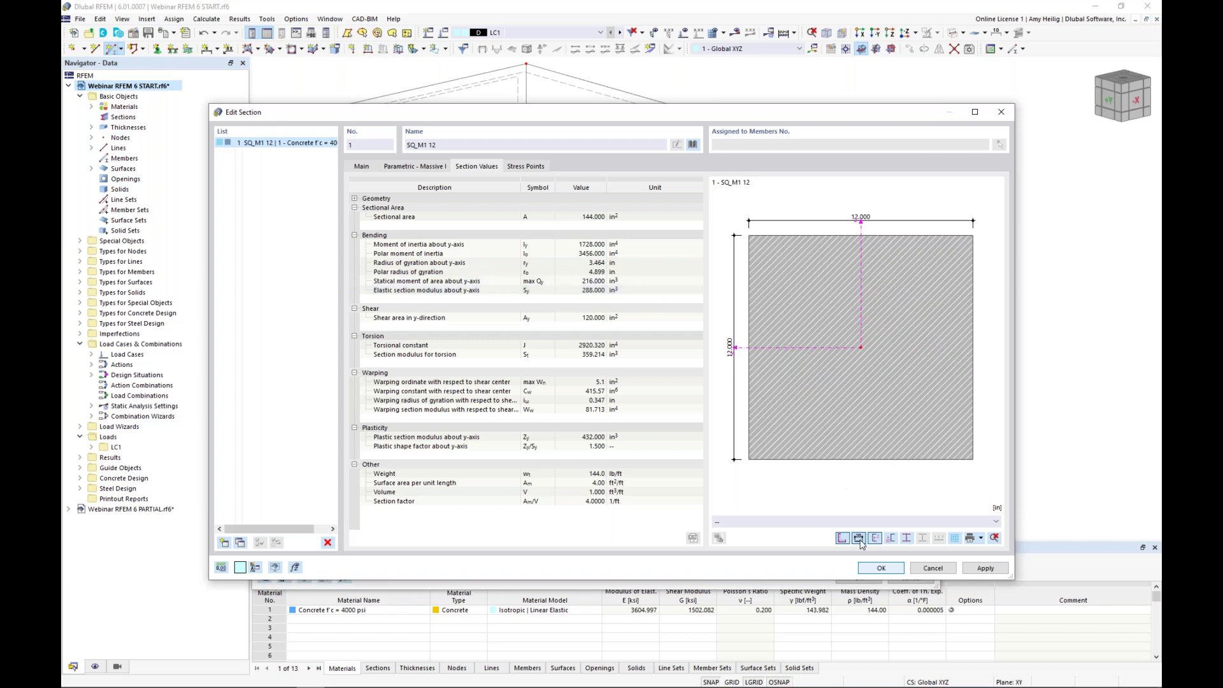
{"action": "left_click", "coordinate": [870, 573]}
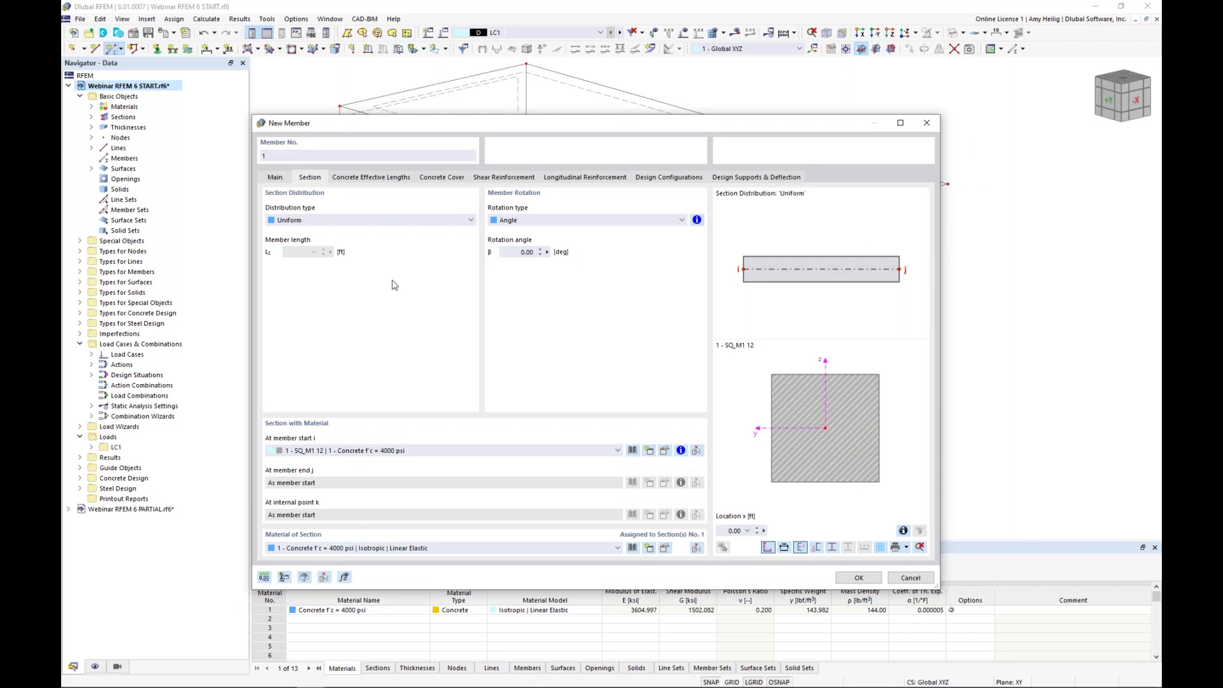
{"action": "left_click", "coordinate": [275, 178]}
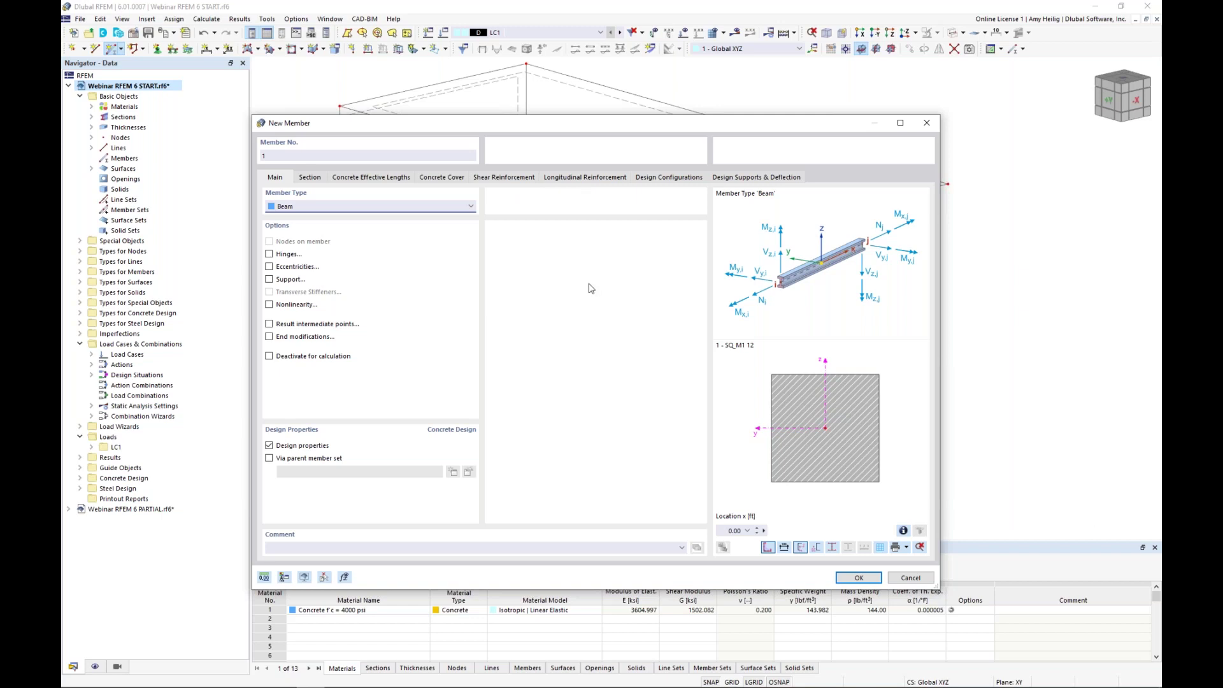
{"action": "left_click", "coordinate": [269, 445]}
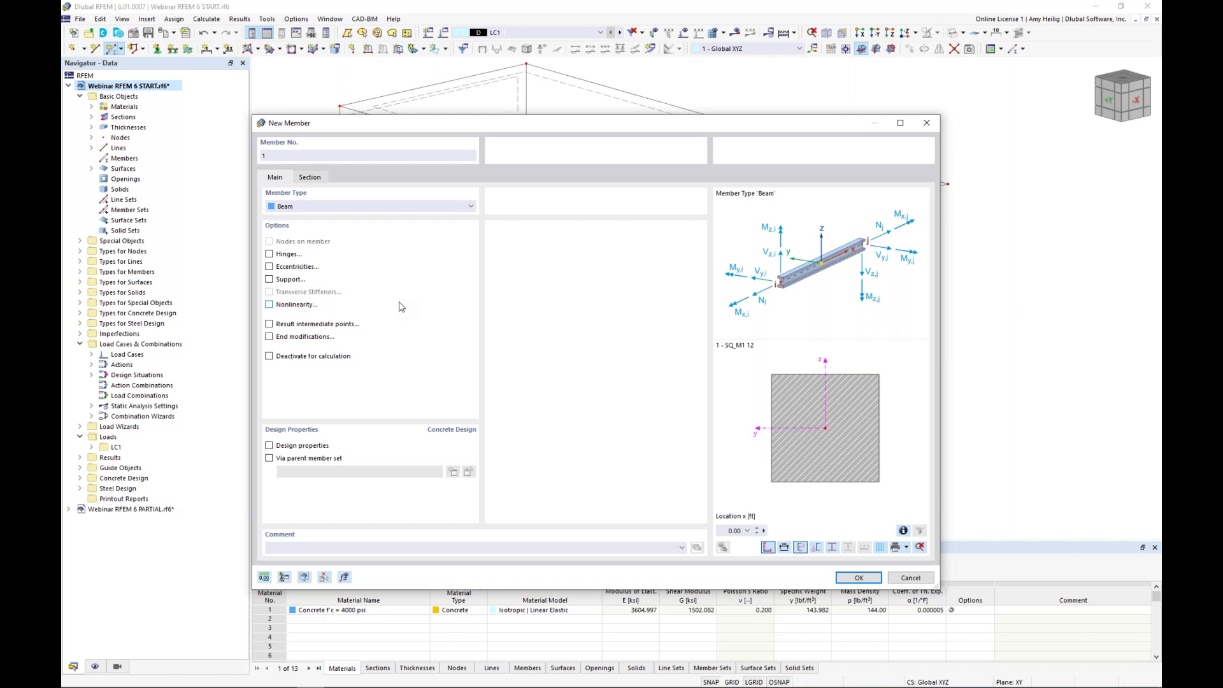
{"action": "left_click", "coordinate": [270, 254]}
{"action": "left_click", "coordinate": [345, 178]}
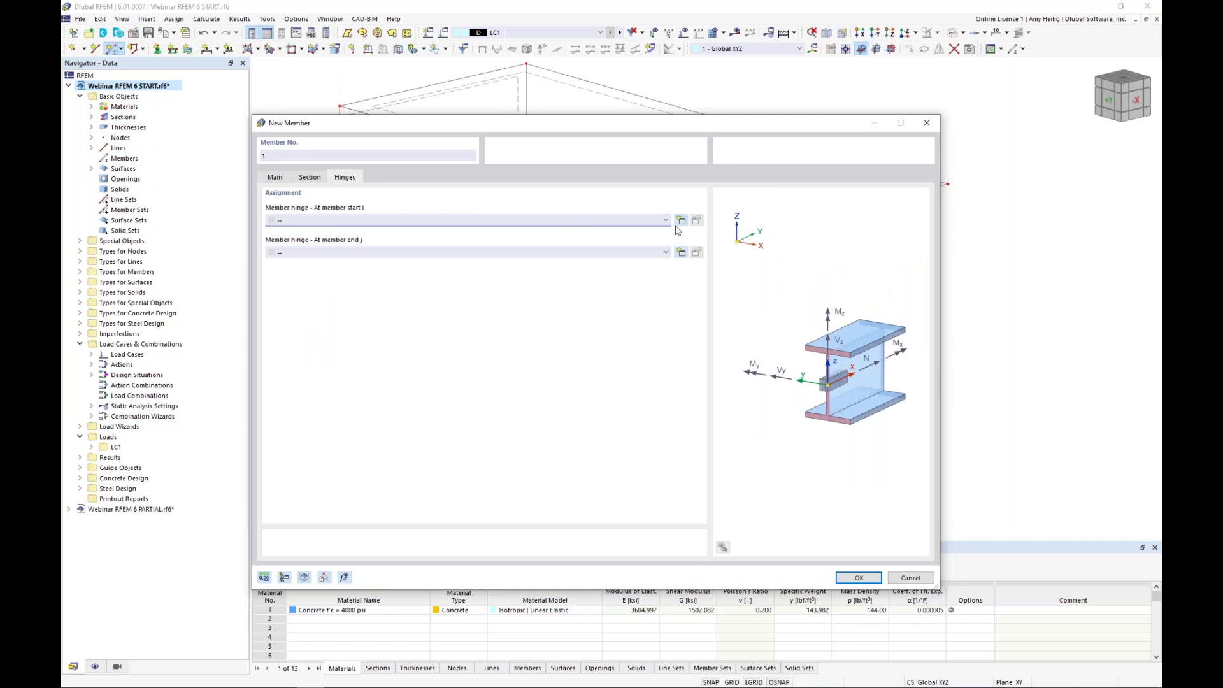
{"action": "left_click", "coordinate": [680, 252]}
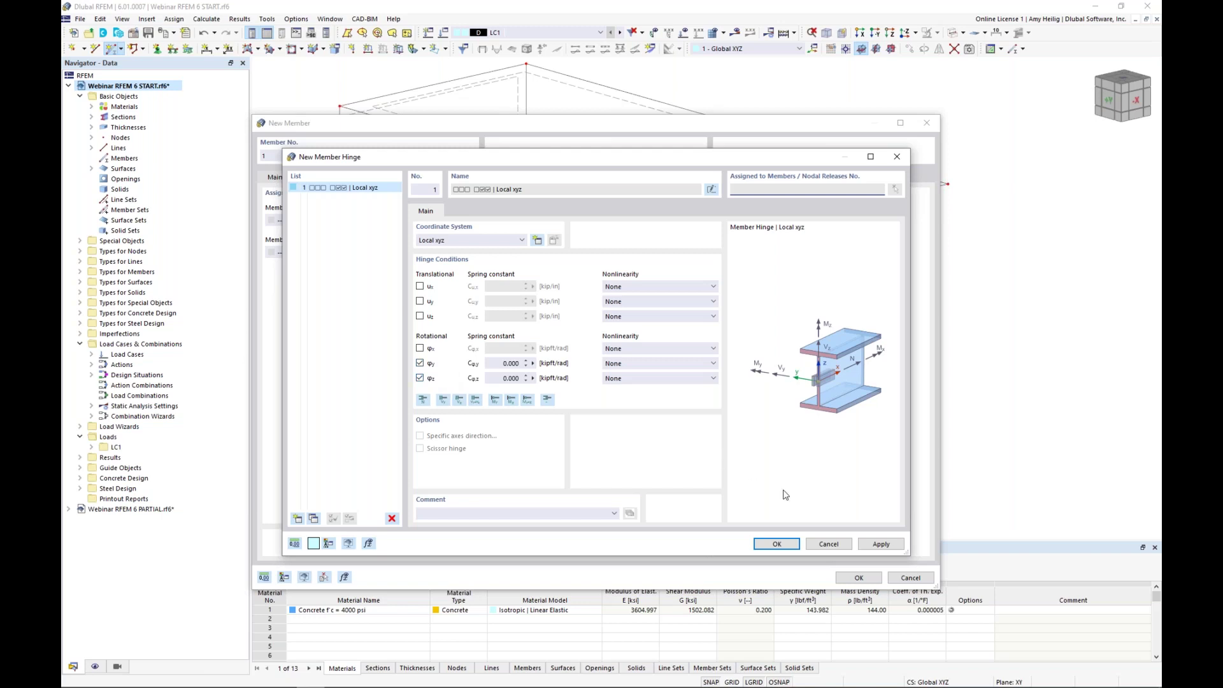
{"action": "left_click", "coordinate": [826, 543]}
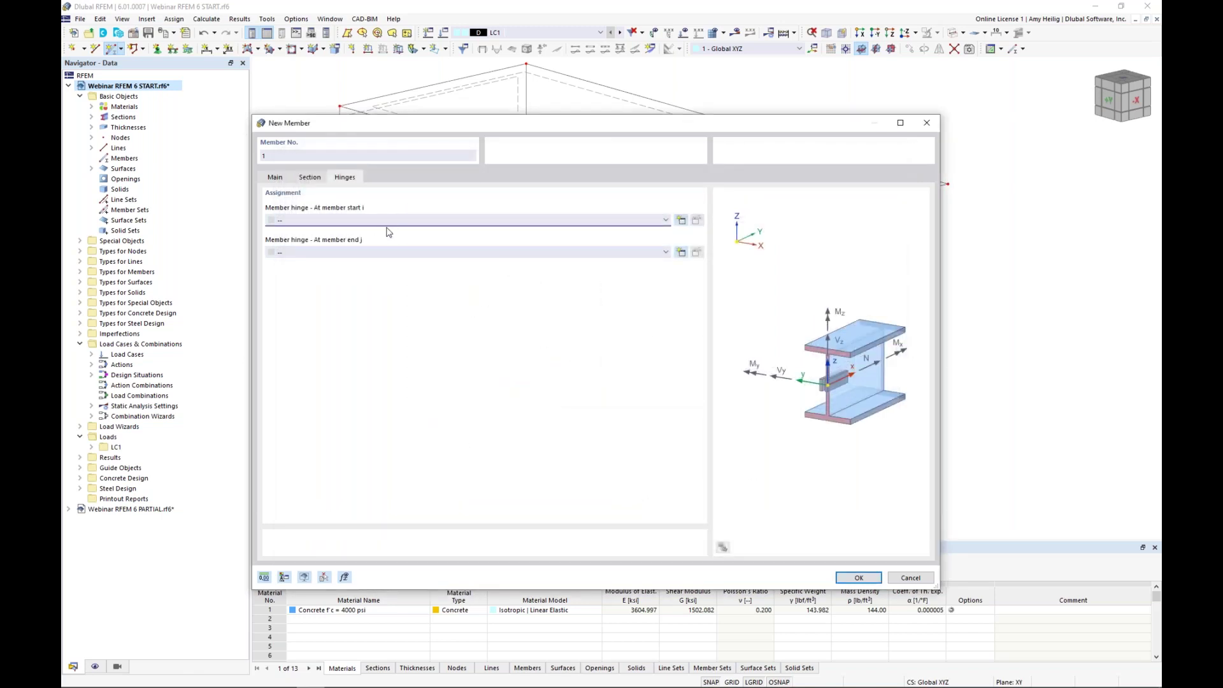
{"action": "left_click", "coordinate": [274, 180]}
{"action": "left_click", "coordinate": [269, 254]}
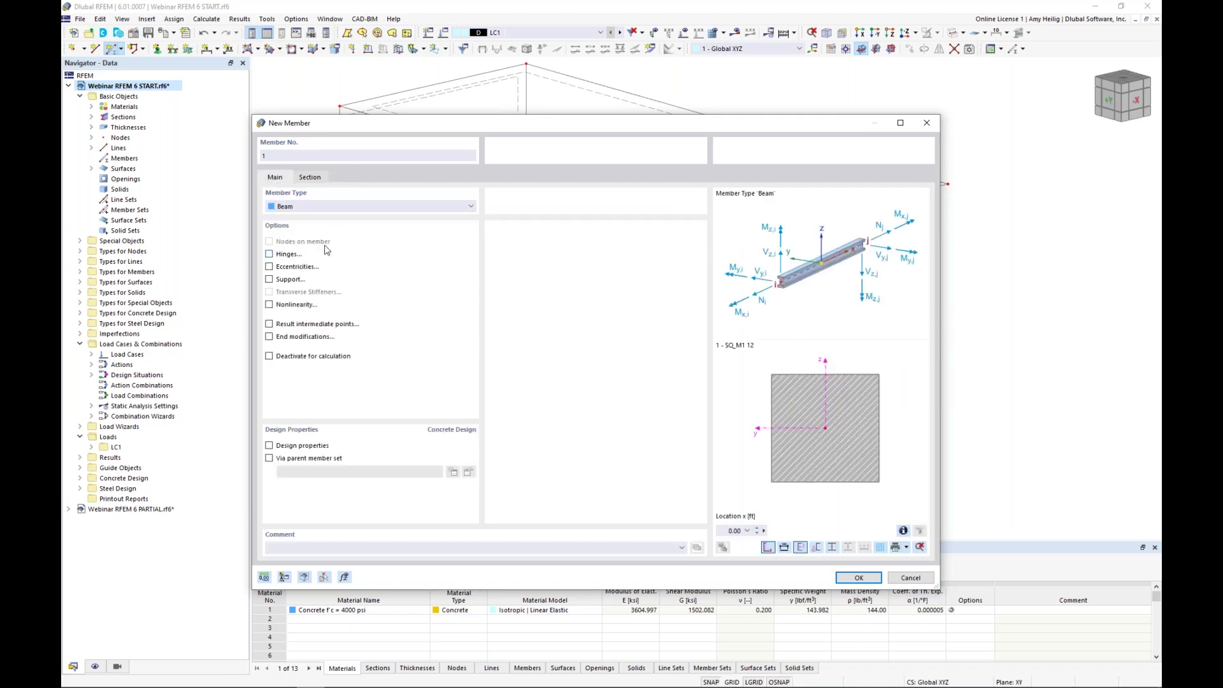
- Place three vertical columns with the 12 in square section, each between a copied lower node and the slab-level node above it
{"action": "left_click", "coordinate": [857, 577]}
{"action": "left_click", "coordinate": [585, 442]}
{"action": "left_click", "coordinate": [584, 250]}
{"action": "left_click", "coordinate": [870, 378]}
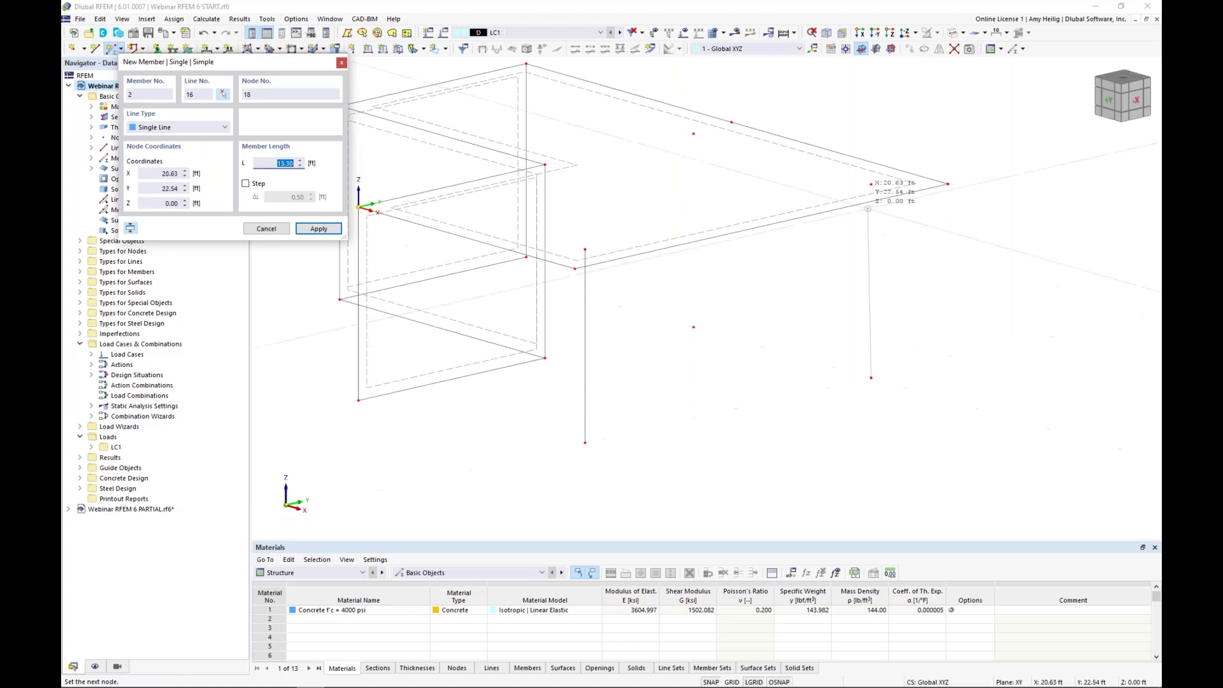
{"action": "left_click", "coordinate": [871, 185]}
{"action": "left_click", "coordinate": [693, 327]}
{"action": "left_click", "coordinate": [693, 133]}
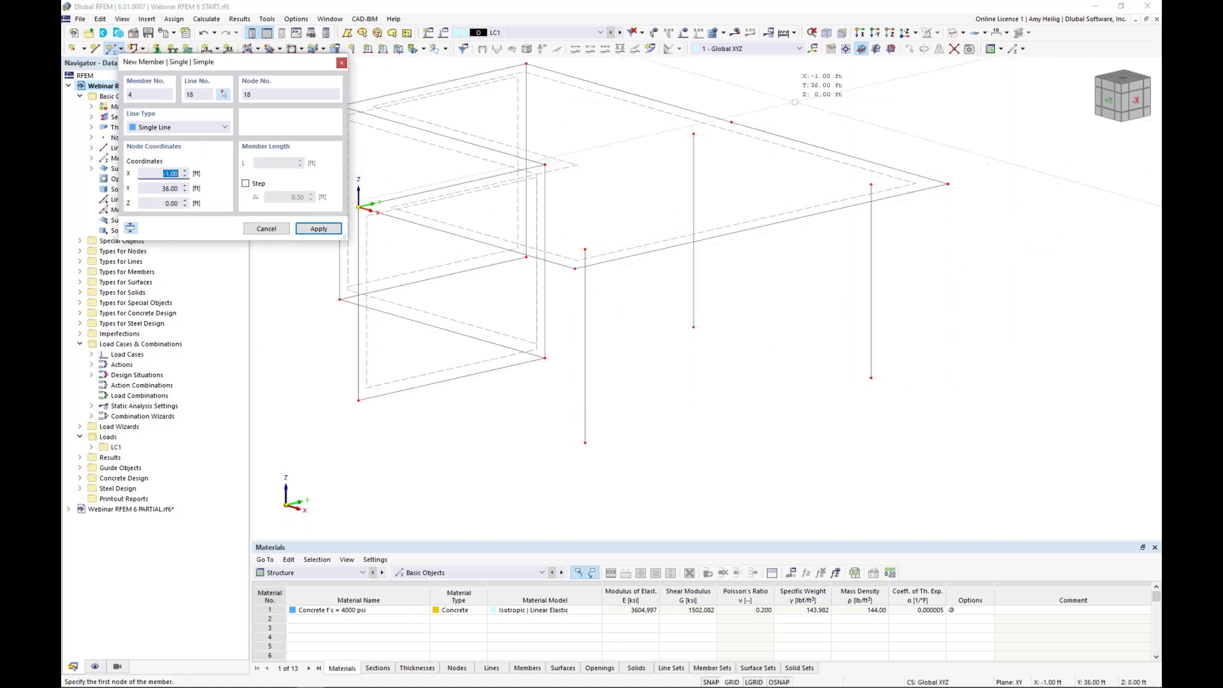
{"action": "key", "text": "Escape"}
- Switch the model display from wireframe to transparent solid rendering
{"action": "left_click", "coordinate": [953, 33]}
{"action": "left_click", "coordinate": [953, 33]}
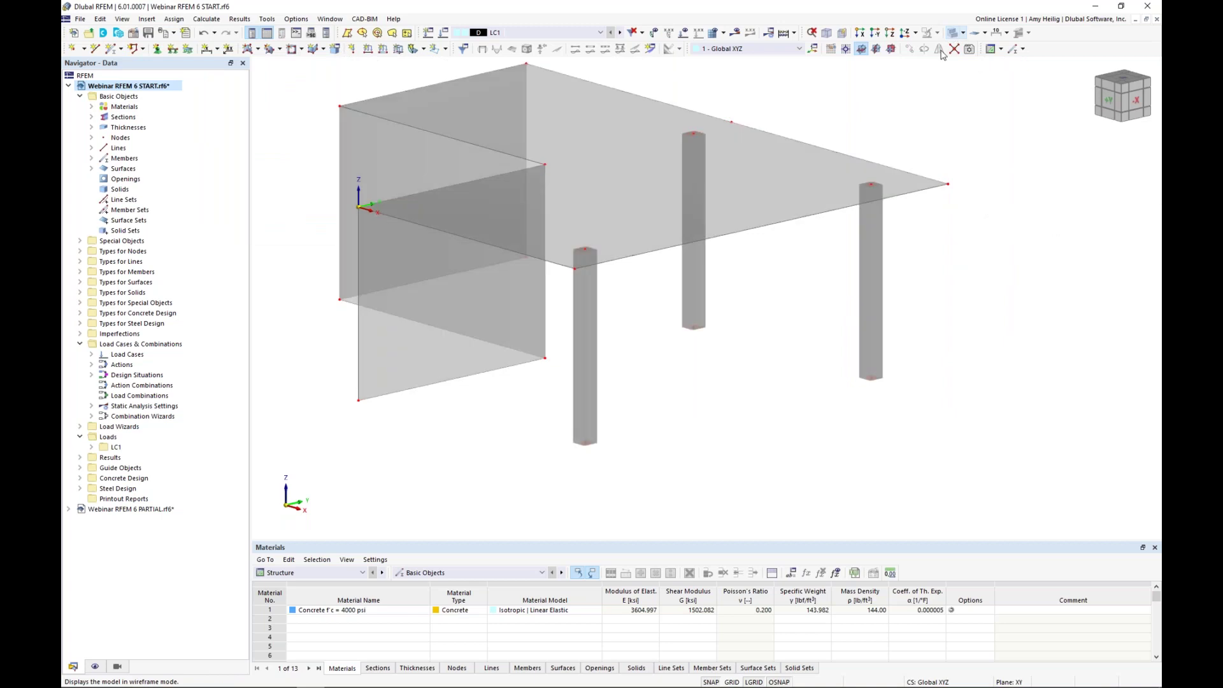
{"action": "middle_click_drag", "start_coordinate": [913, 141], "coordinate": [845, 157], "text": "ctrl"}
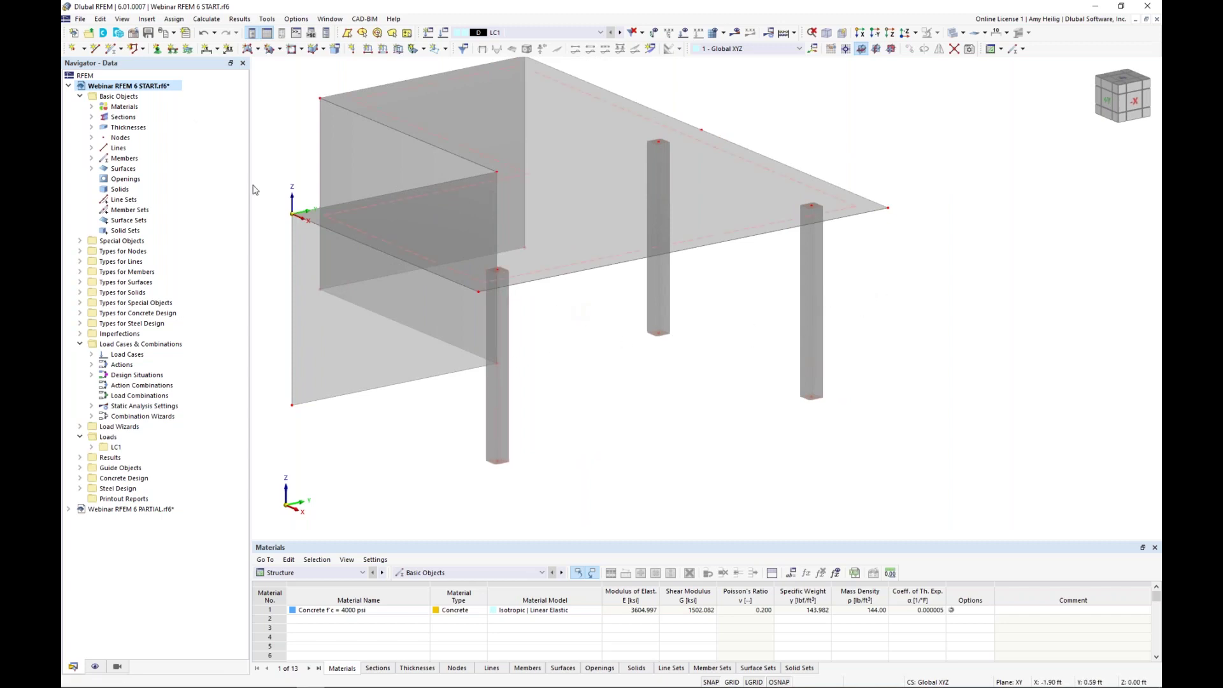
- Start a new member of type Rib and set its rib alignment to On -z-side of surface
{"action": "left_click", "coordinate": [111, 49]}
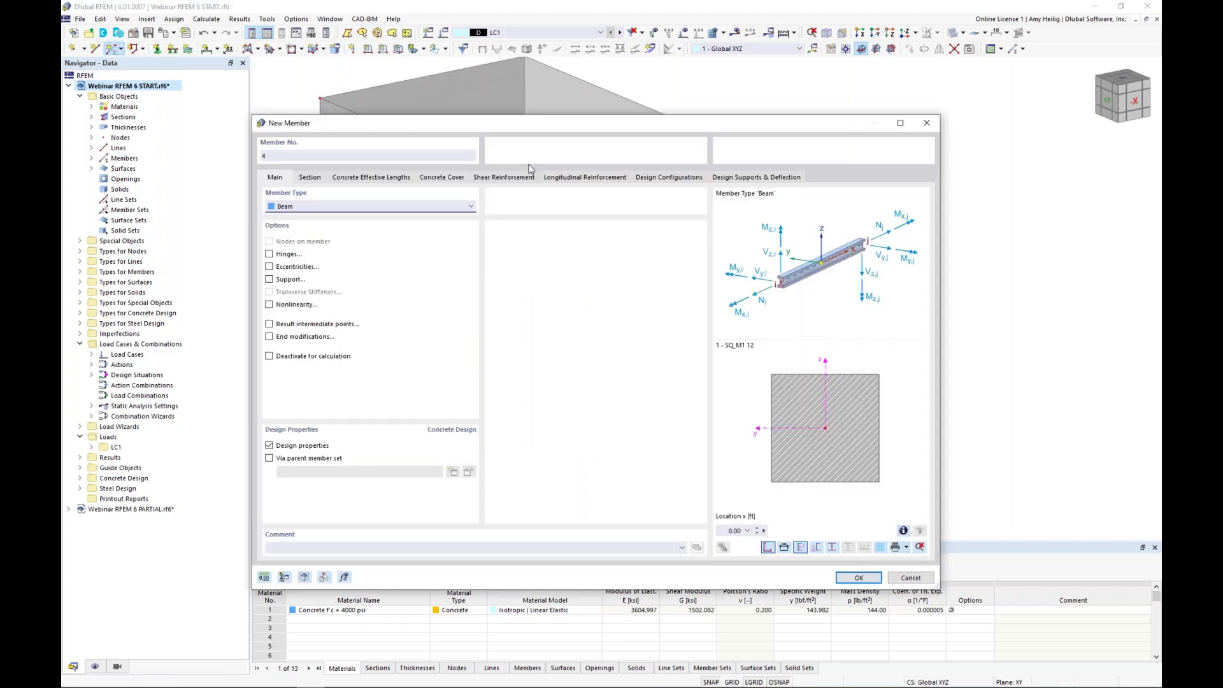
{"action": "left_click", "coordinate": [312, 207]}
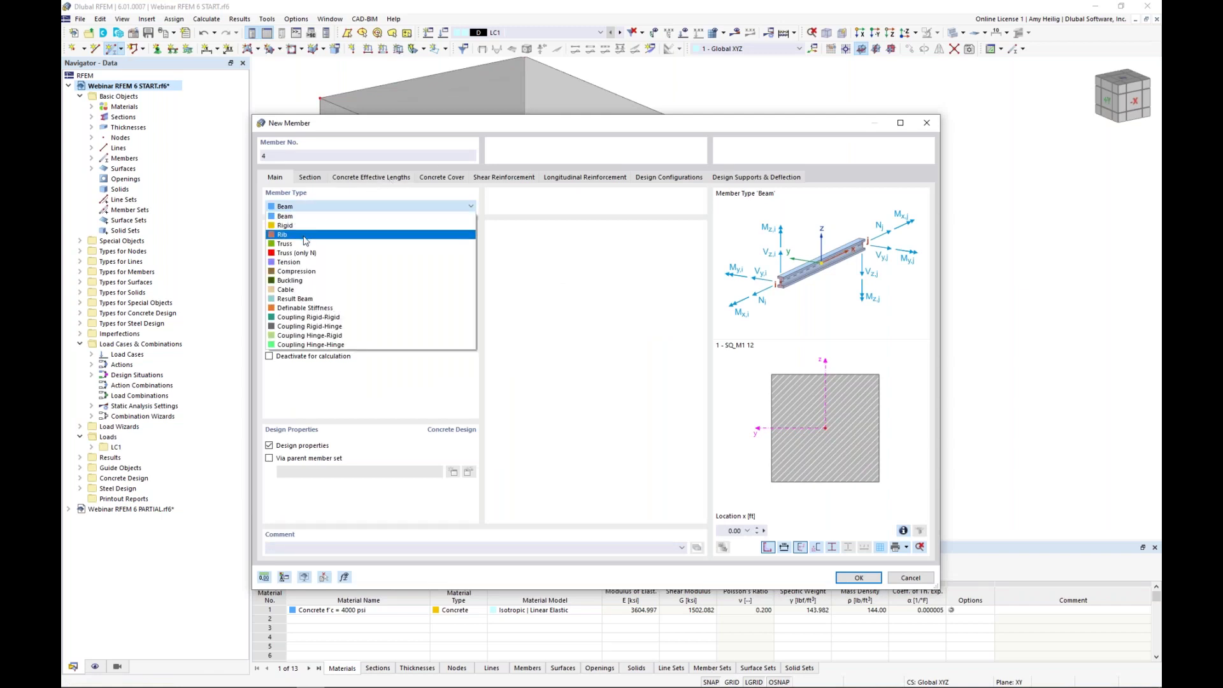
{"action": "left_click", "coordinate": [304, 235]}
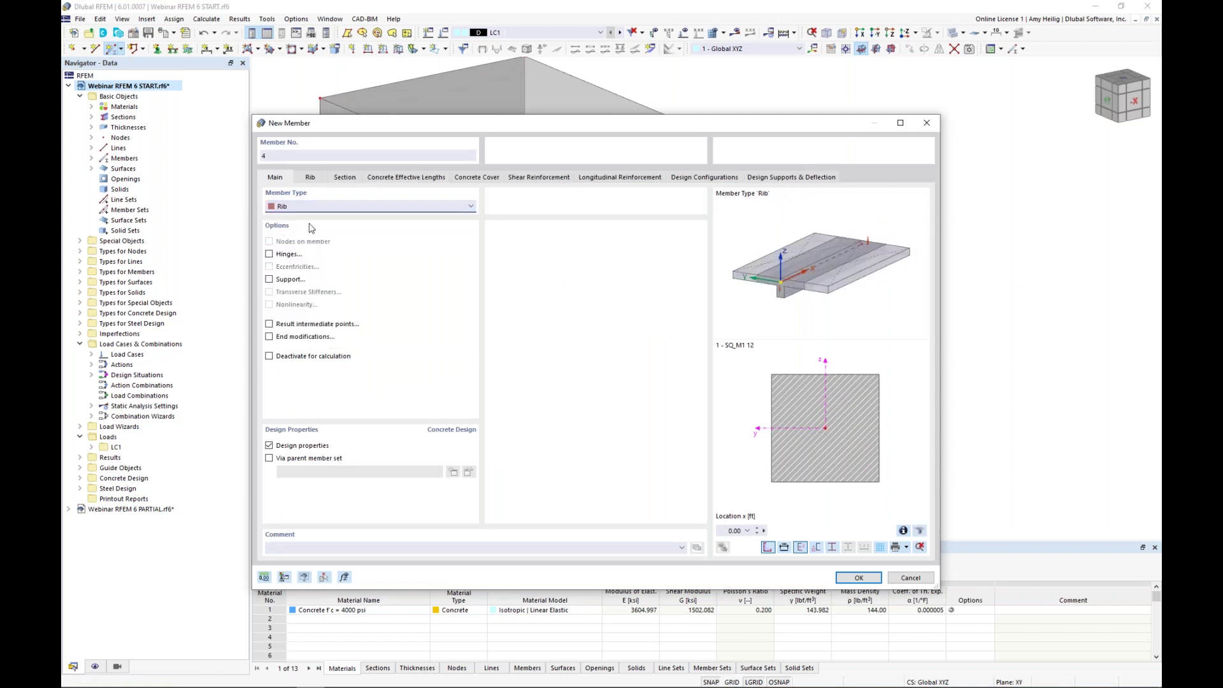
{"action": "left_click", "coordinate": [310, 181]}
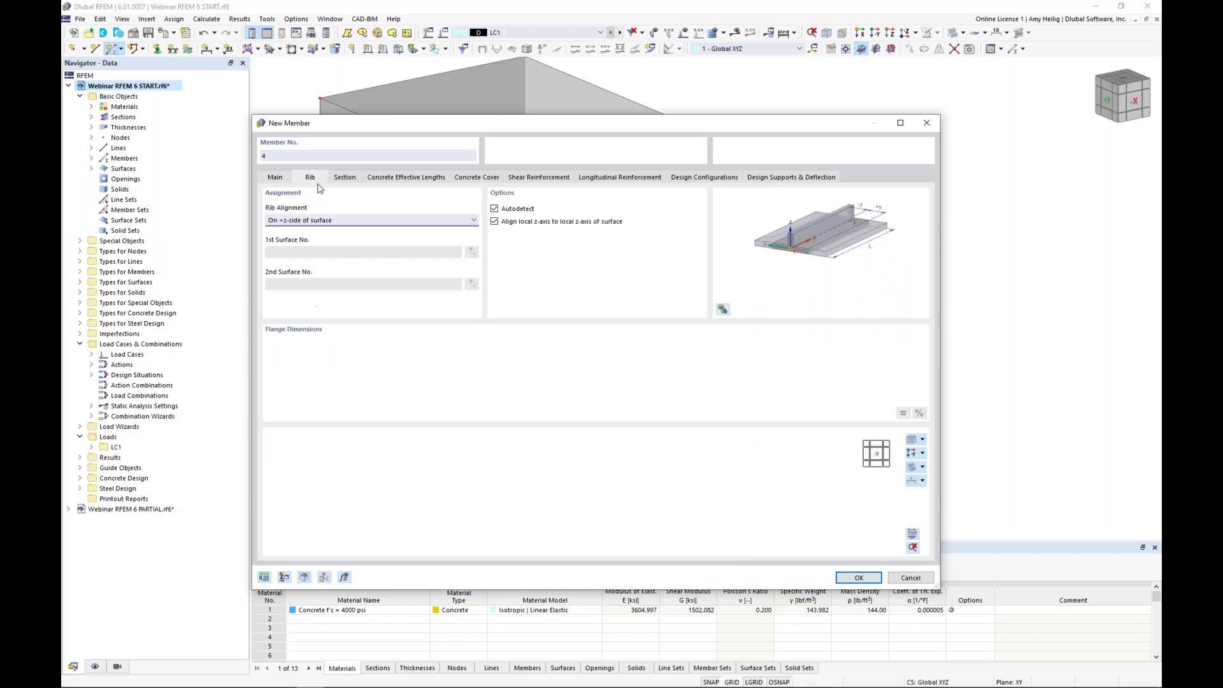
{"action": "left_click", "coordinate": [315, 220]}
{"action": "left_click", "coordinate": [318, 239]}
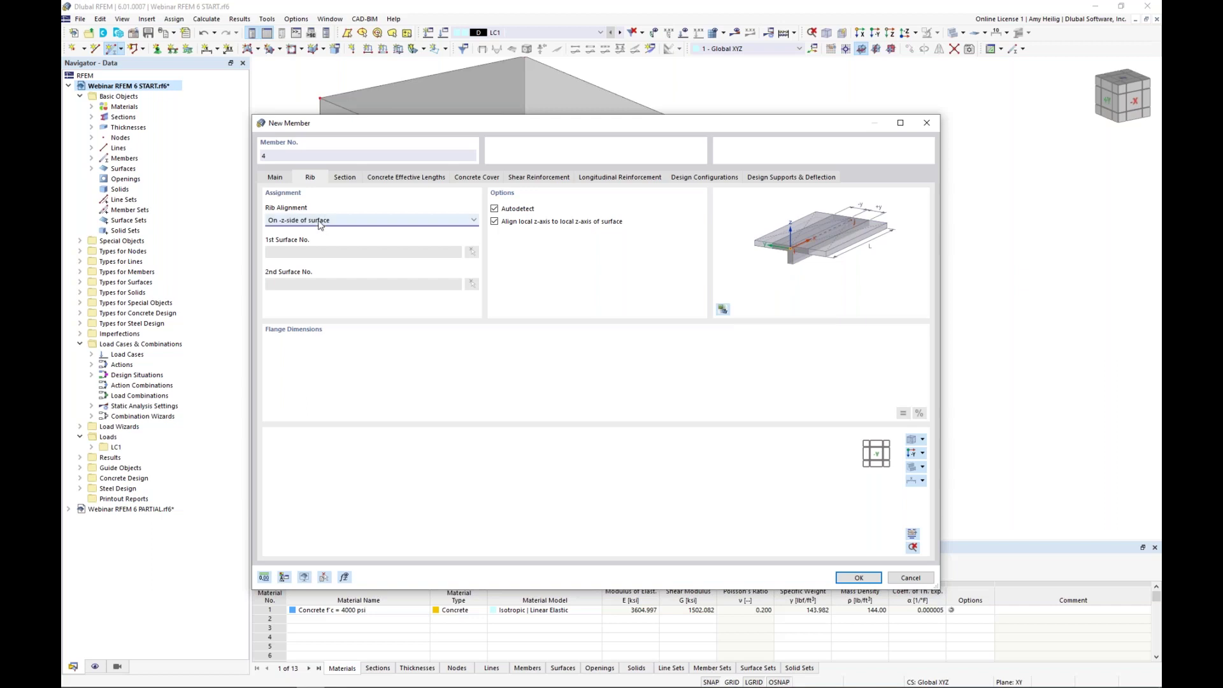
- Set the new member's type to Beam and turn off its design properties
{"action": "left_click", "coordinate": [284, 180]}
{"action": "left_click", "coordinate": [307, 206]}
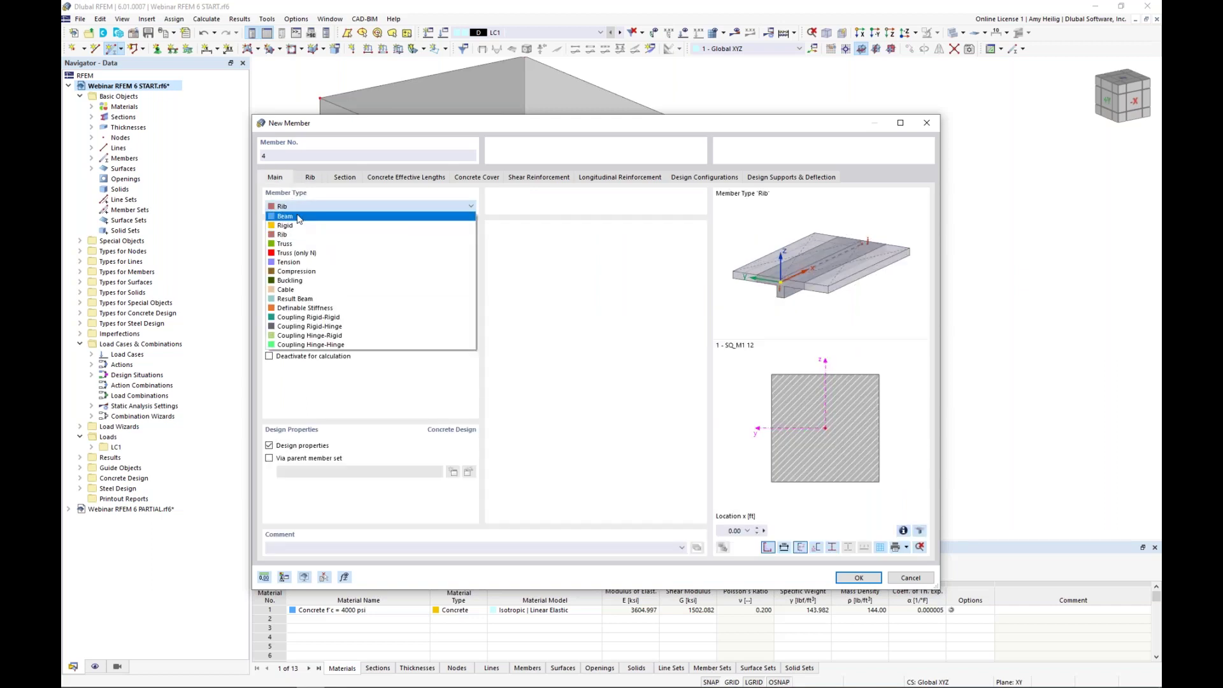
{"action": "left_click", "coordinate": [313, 215]}
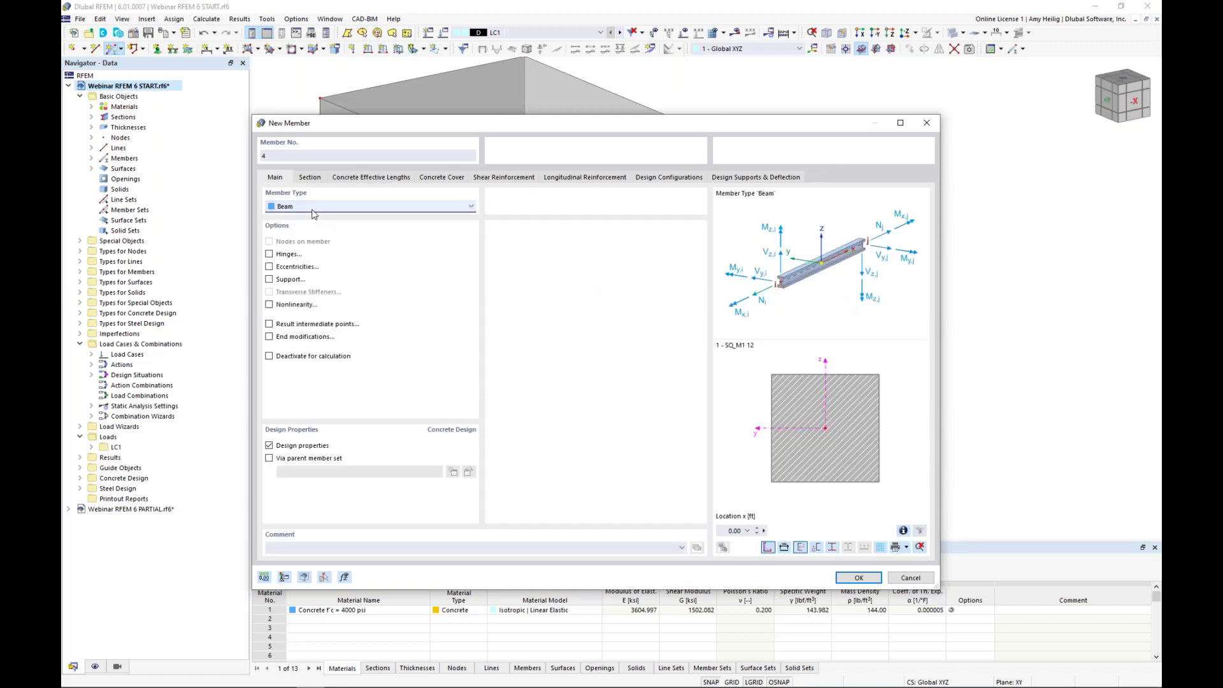
{"action": "left_click", "coordinate": [268, 448]}
{"action": "left_click", "coordinate": [269, 446]}
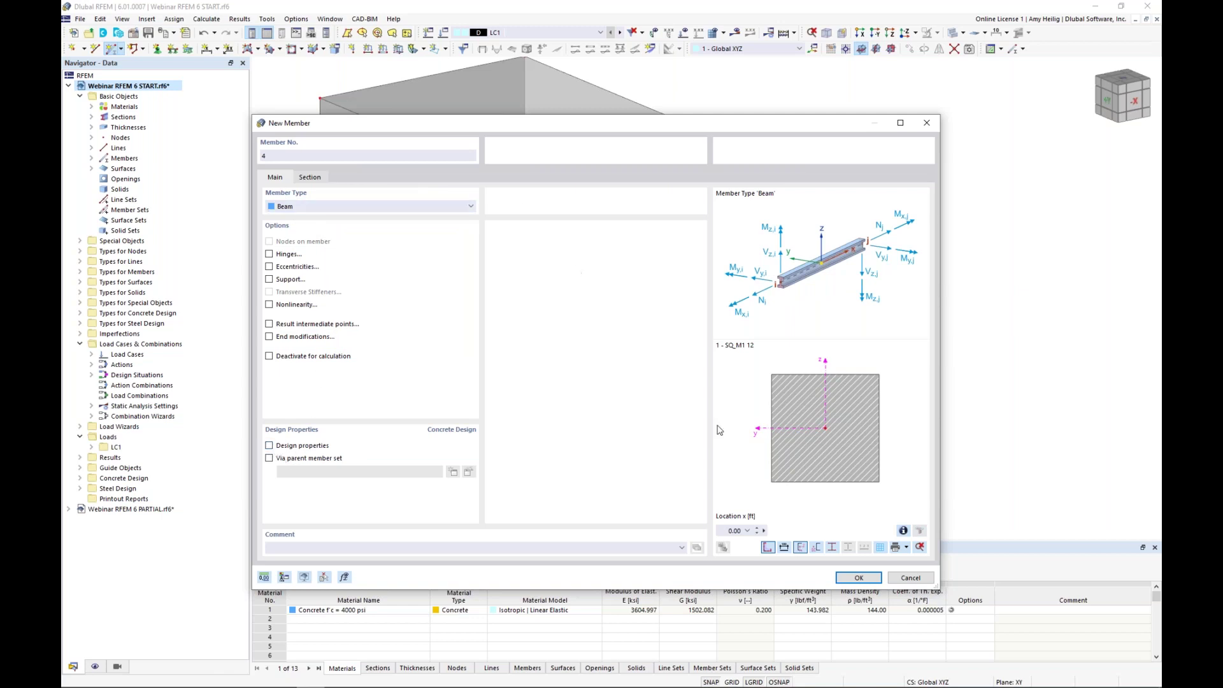
- Give the member a massive rectangle section from the Parametric - Massive I library group, with b 10 in and h 12 in
{"action": "left_click", "coordinate": [310, 178]}
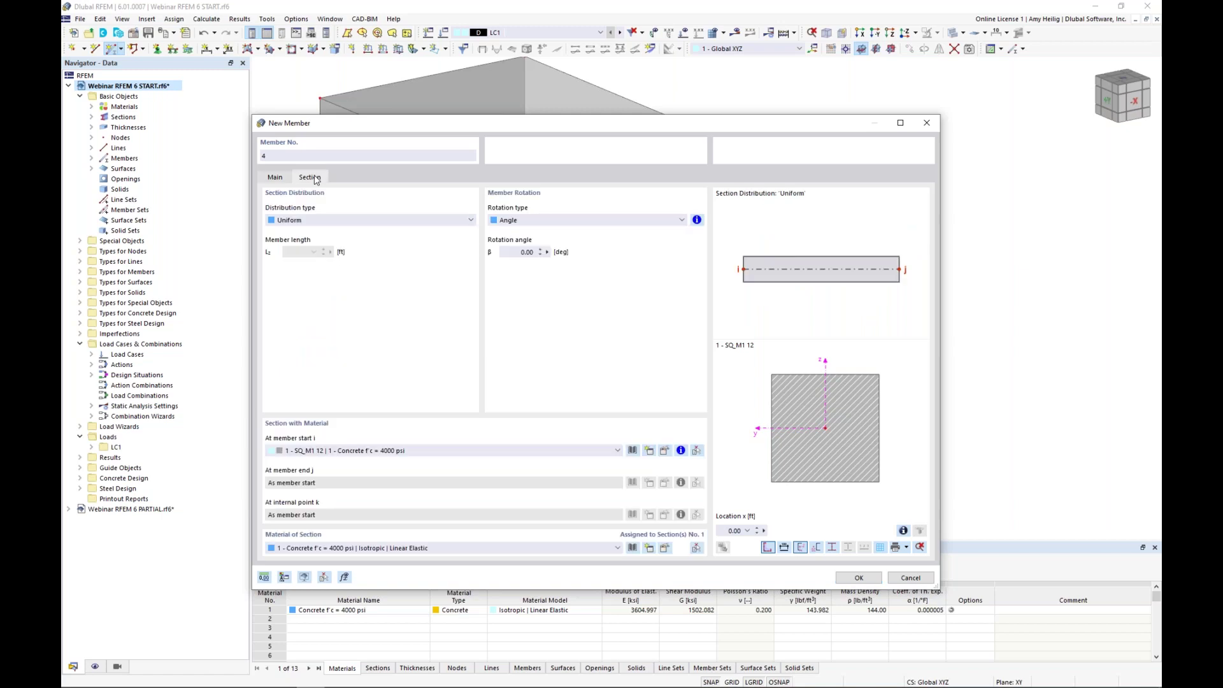
{"action": "left_click", "coordinate": [632, 451]}
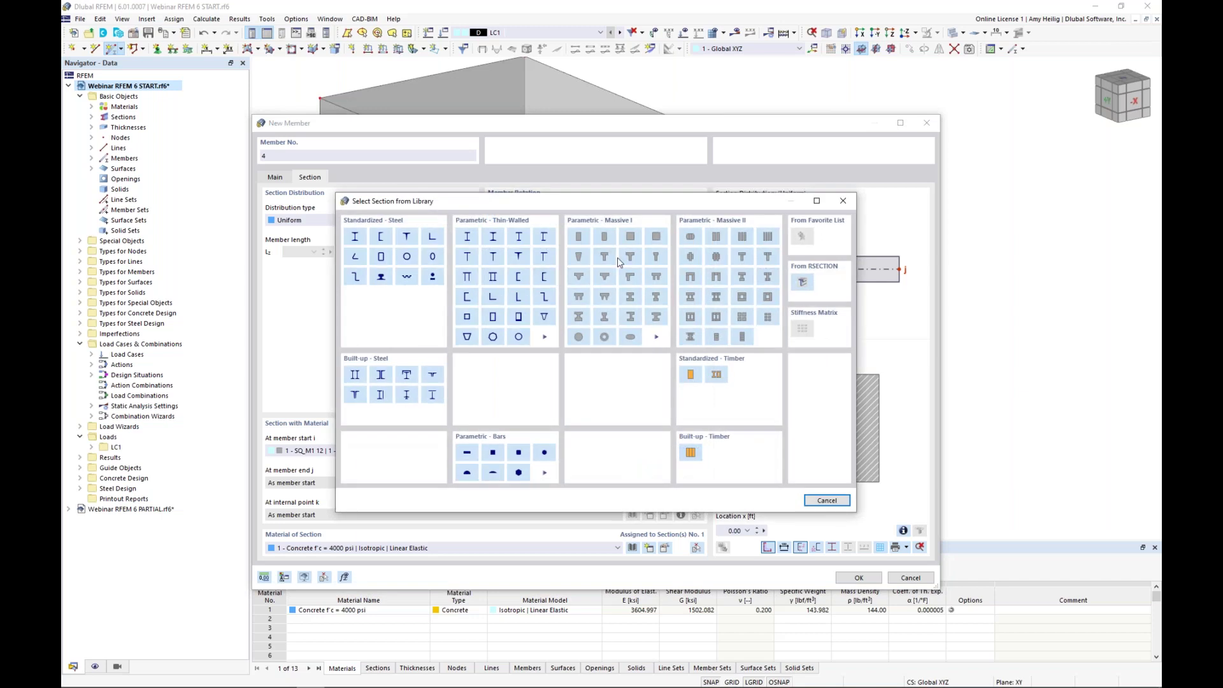
{"action": "left_click", "coordinate": [580, 237]}
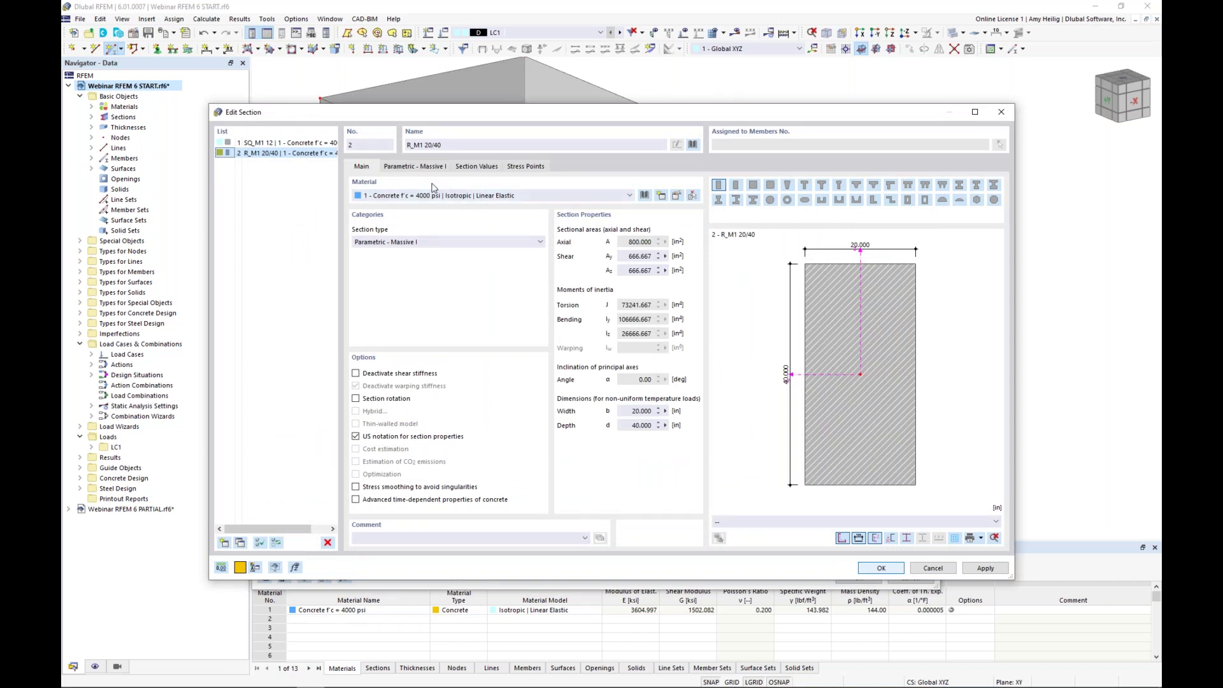
{"action": "left_click", "coordinate": [422, 167]}
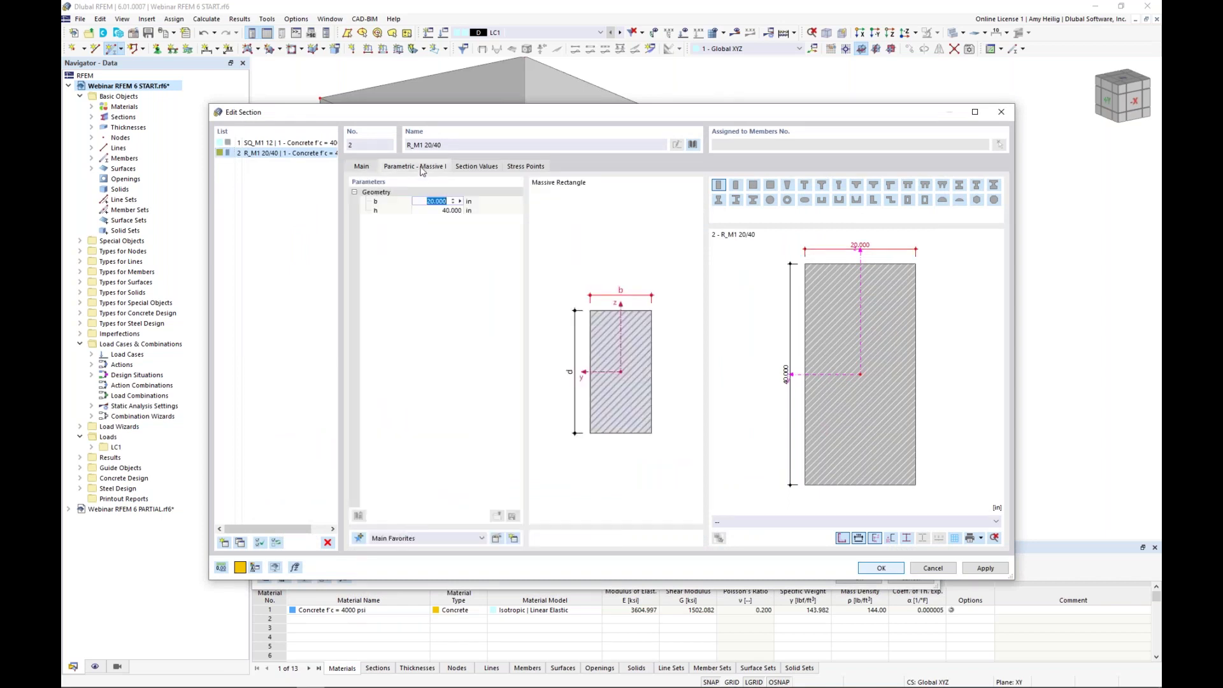
{"action": "type", "text": "10"}
{"action": "key", "text": "Tab"}
{"action": "type", "text": "12"}
{"action": "key", "text": "Return"}
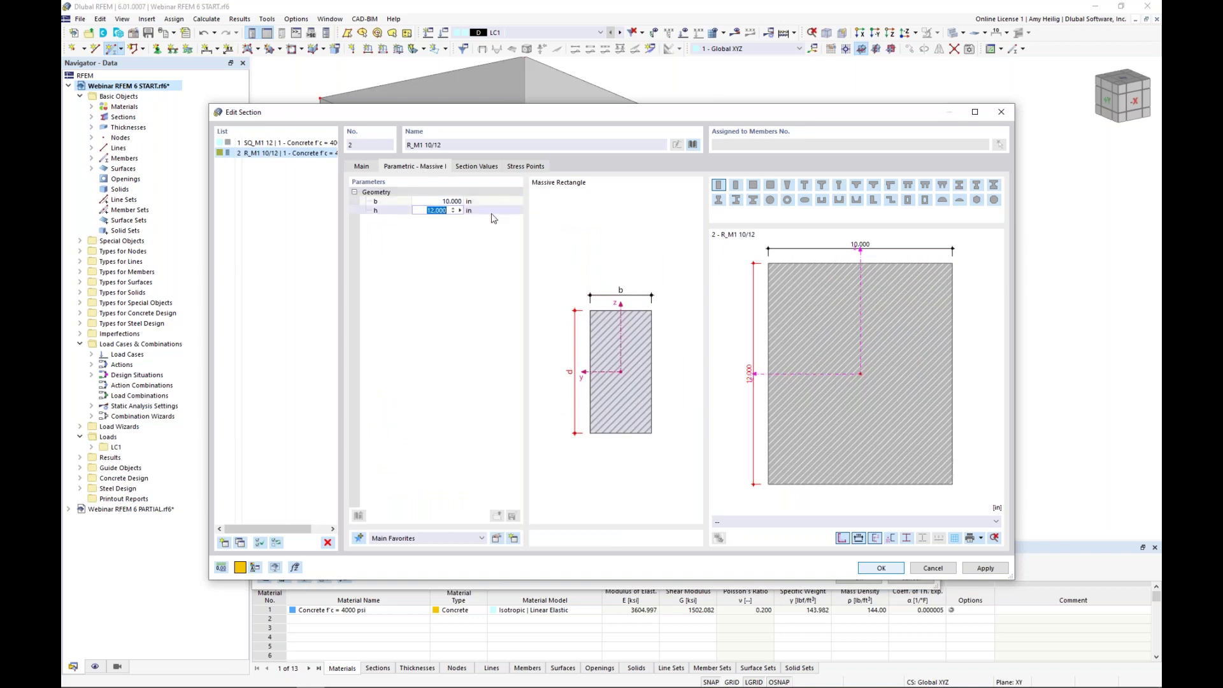
{"action": "left_click", "coordinate": [882, 568]}
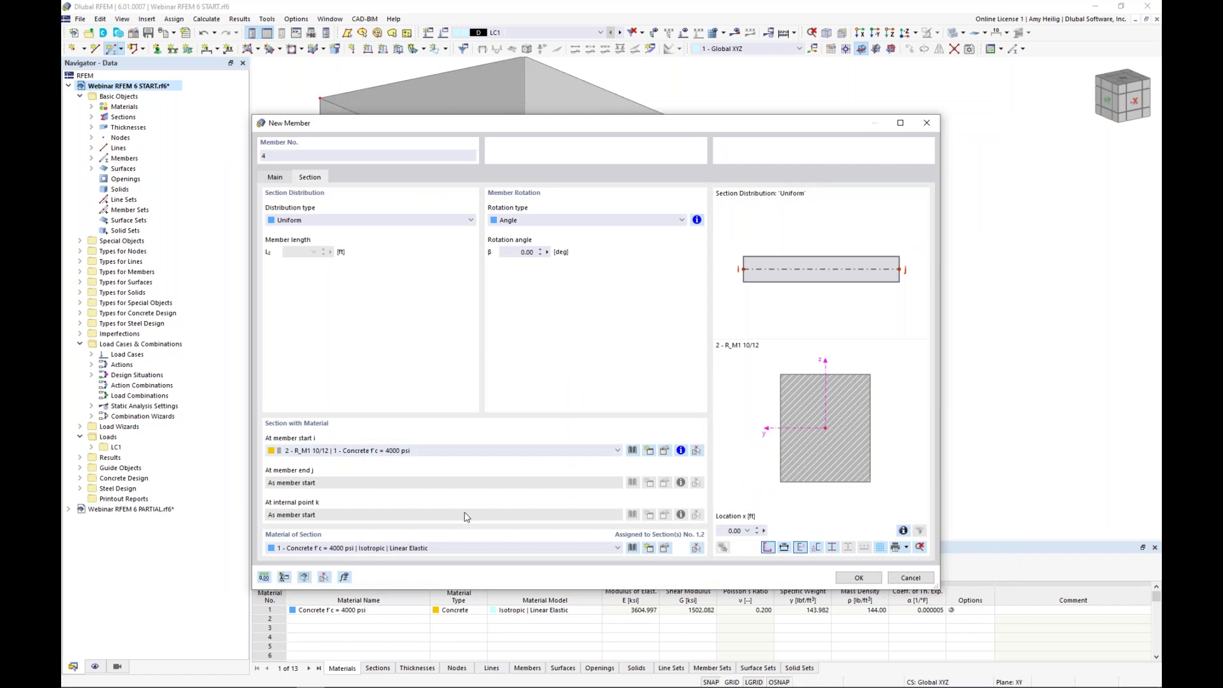
- Place the 10 x 12 in beam between the top nodes of the two columns along the slab's outer edge
{"action": "left_click", "coordinate": [858, 577]}
{"action": "left_click", "coordinate": [550, 278]}
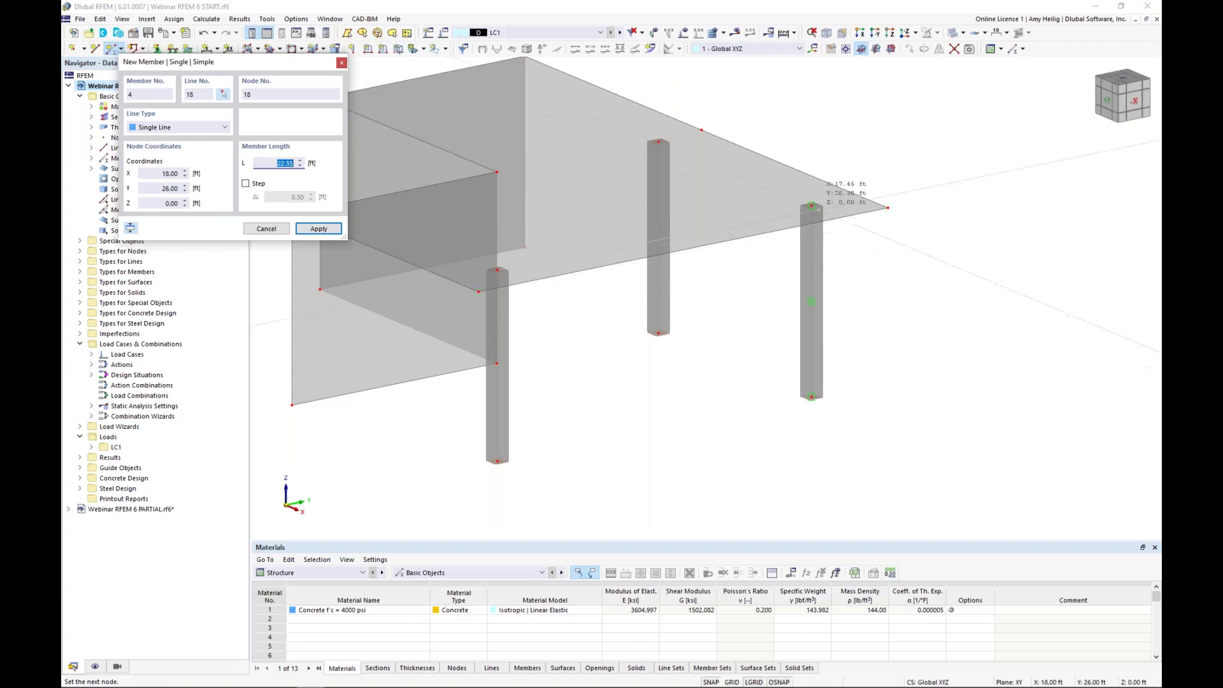
{"action": "left_click", "coordinate": [811, 205]}
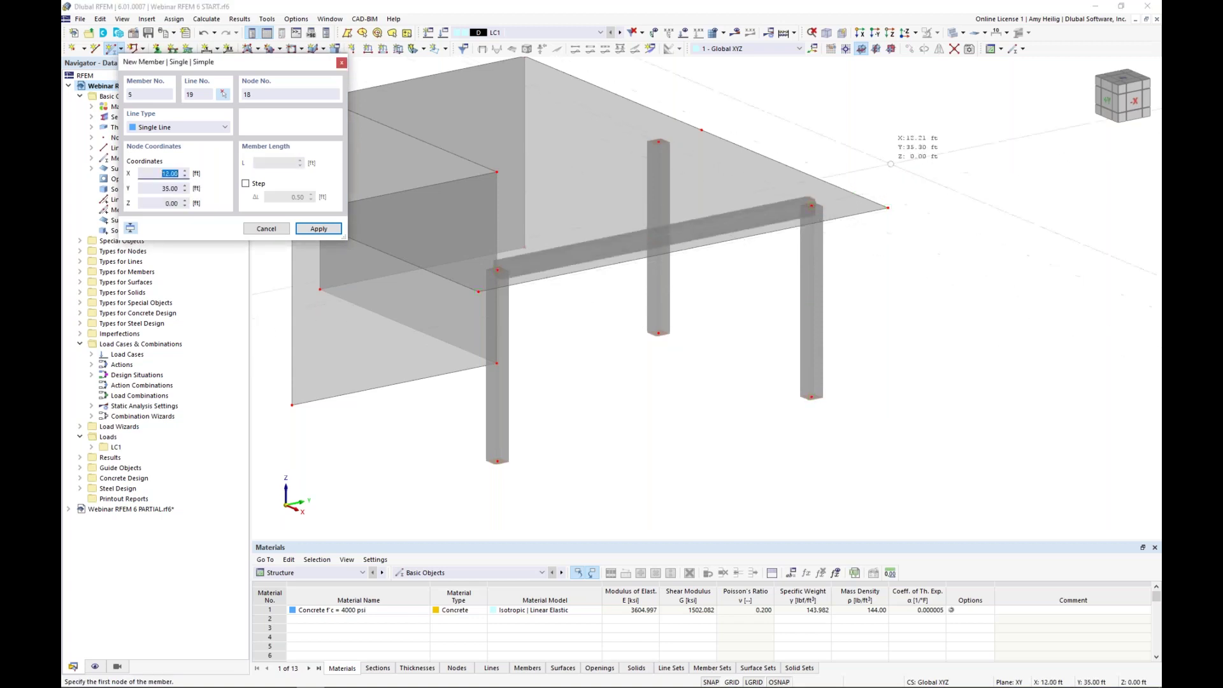
{"action": "key", "text": "Escape"}
- Turn on the grid display and set the YZ plane as the current work plane
{"action": "middle_click_drag", "start_coordinate": [806, 271], "coordinate": [773, 310], "text": "ctrl"}
{"action": "scroll", "coordinate": [773, 310], "scroll_direction": "down", "scroll_amount": 2}
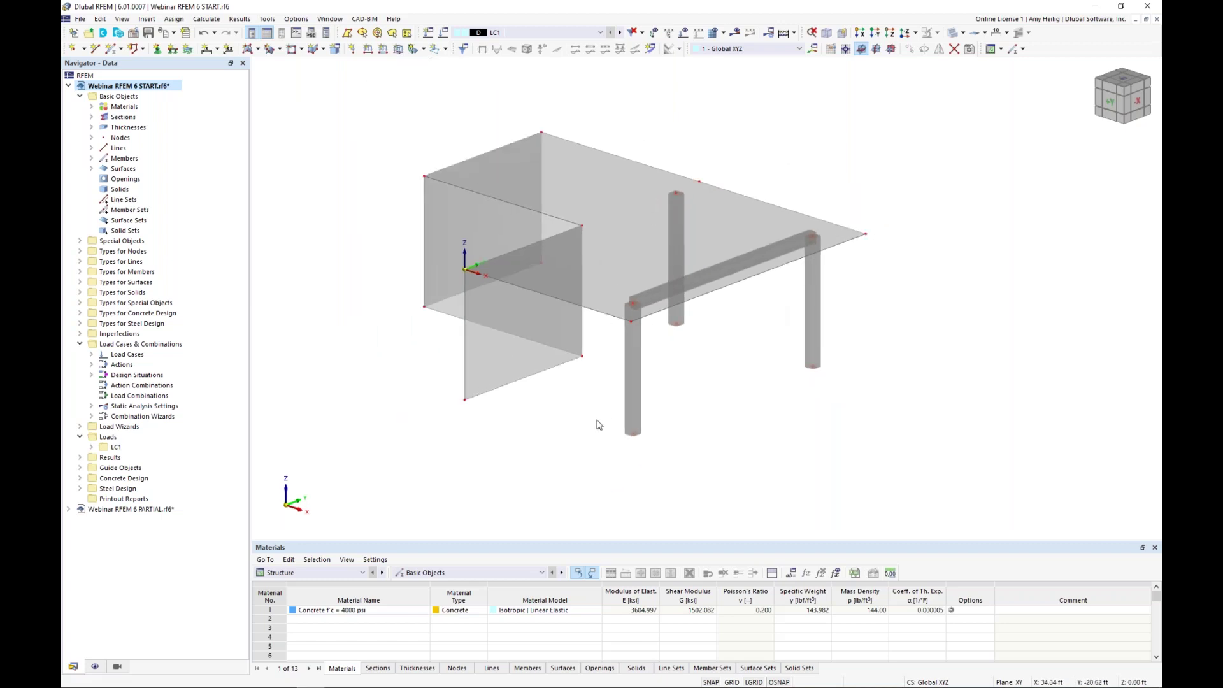
{"action": "middle_click_drag", "start_coordinate": [590, 404], "coordinate": [579, 435]}
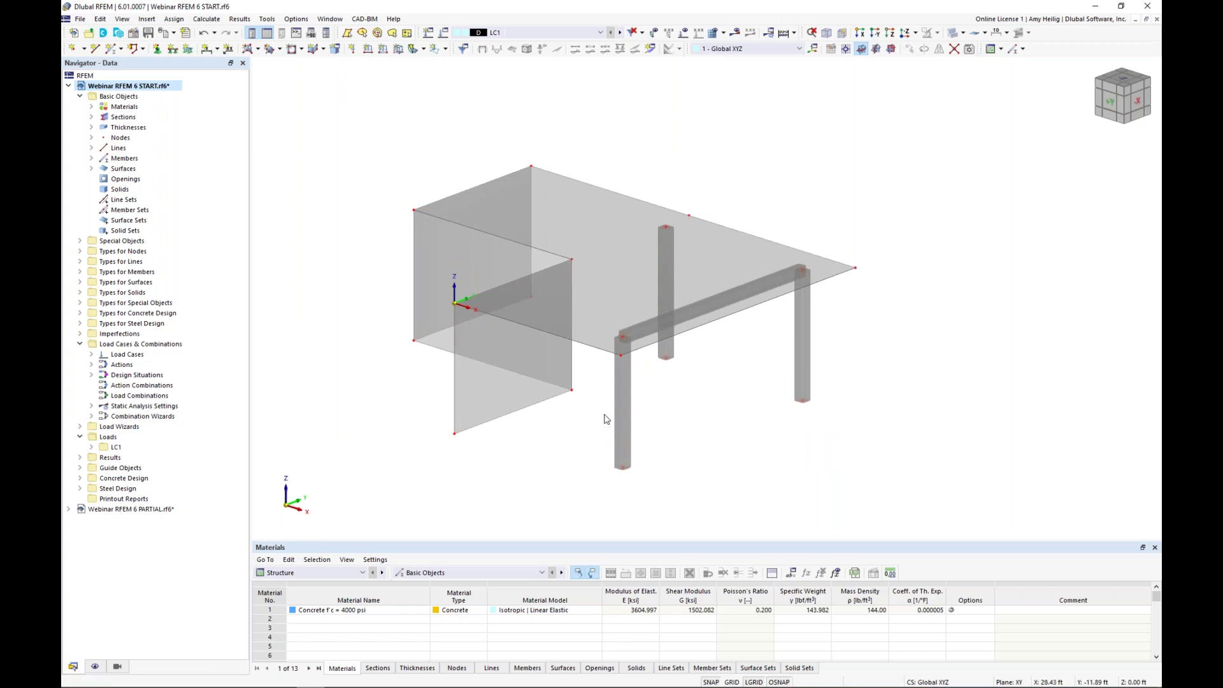
{"action": "middle_click_drag", "start_coordinate": [584, 426], "coordinate": [775, 414], "text": "ctrl"}
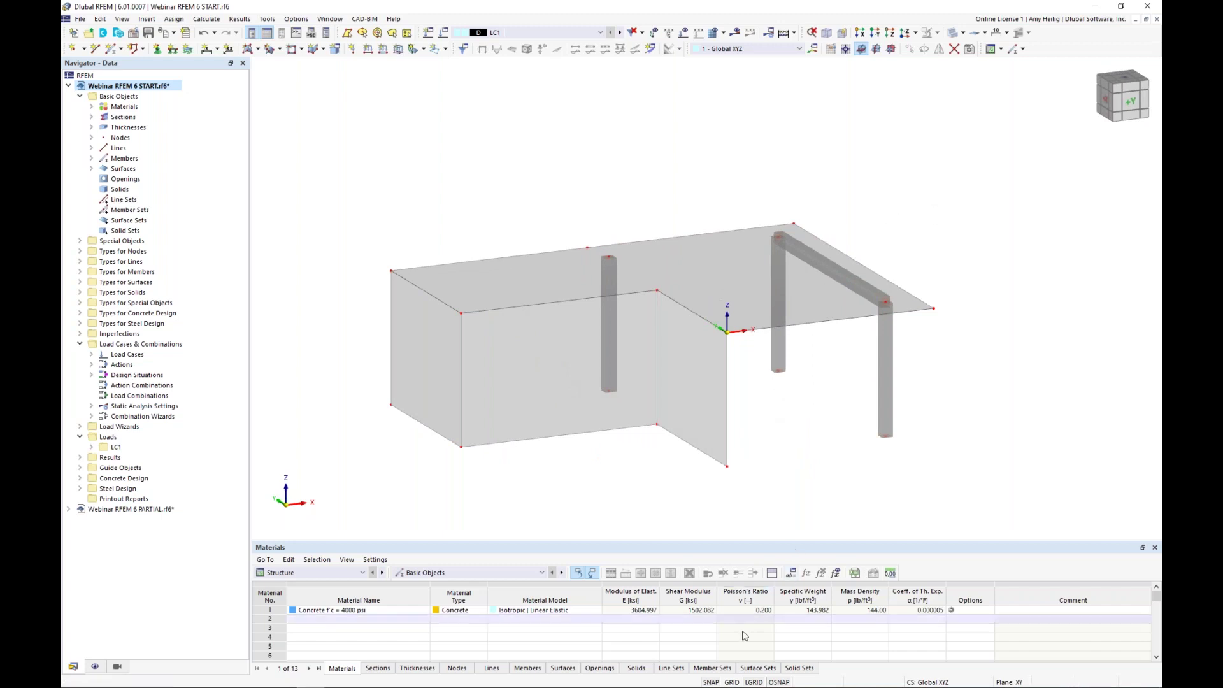
{"action": "left_click", "coordinate": [732, 682]}
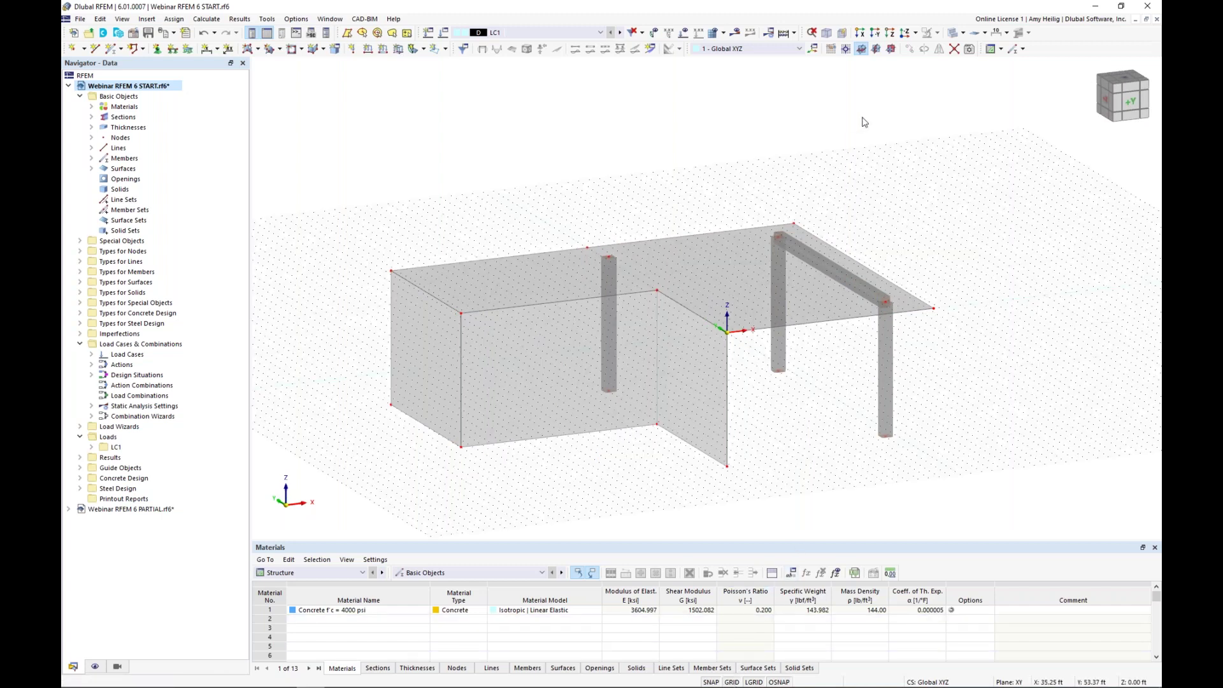
{"action": "left_click", "coordinate": [874, 50]}
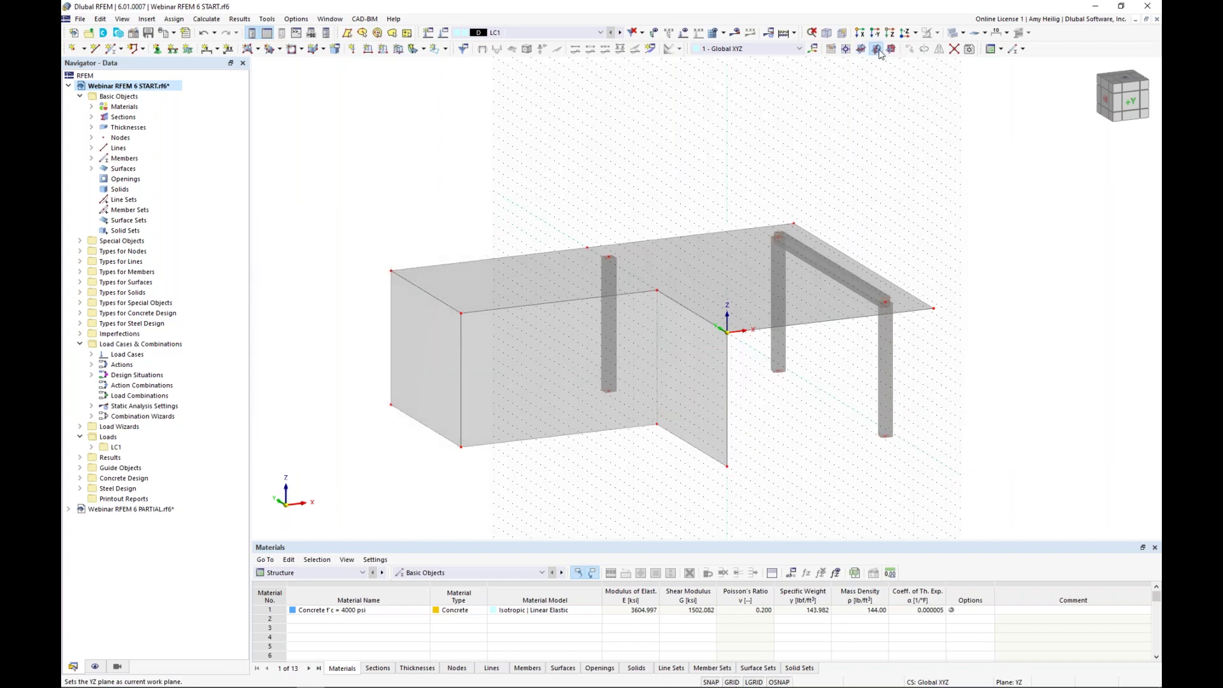
- Draw a rectangular opening in the middle of the wall that lies in the YZ plane at the origin
{"action": "middle_click_drag", "start_coordinate": [933, 197], "coordinate": [961, 188], "text": "ctrl"}
{"action": "middle_click_drag", "start_coordinate": [707, 384], "coordinate": [663, 330]}
{"action": "scroll", "coordinate": [663, 330], "scroll_direction": "up", "scroll_amount": 1}
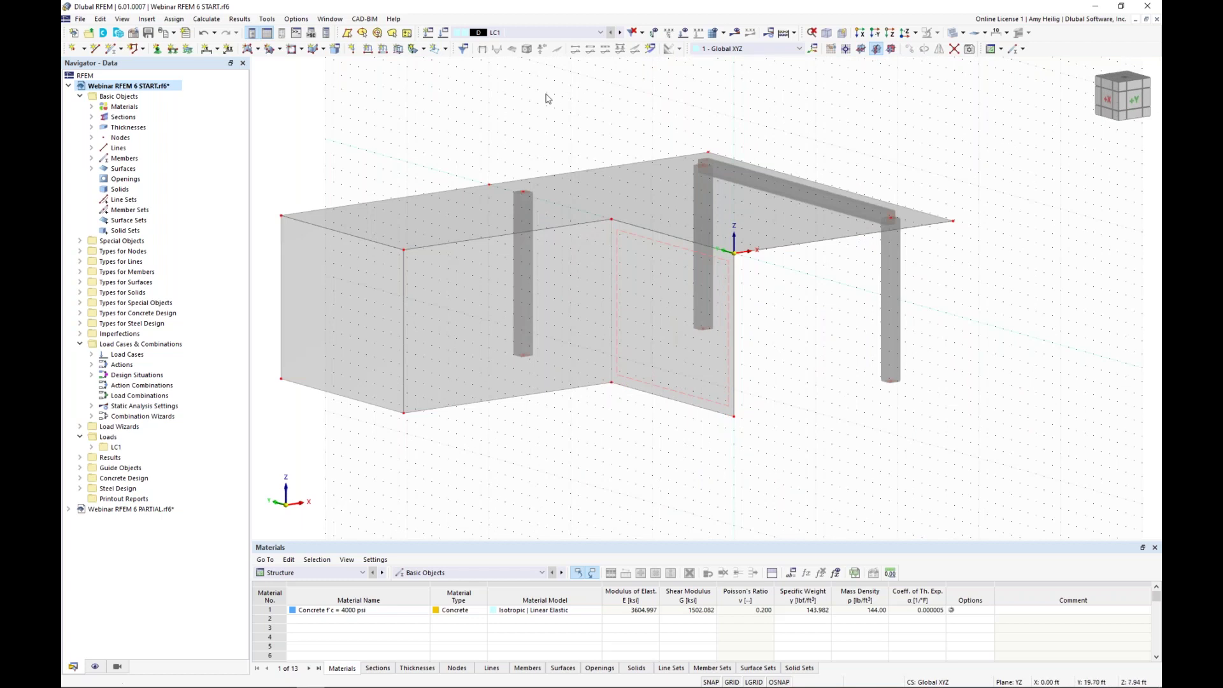
{"action": "middle_click_drag", "start_coordinate": [466, 185], "coordinate": [549, 166], "text": "ctrl"}
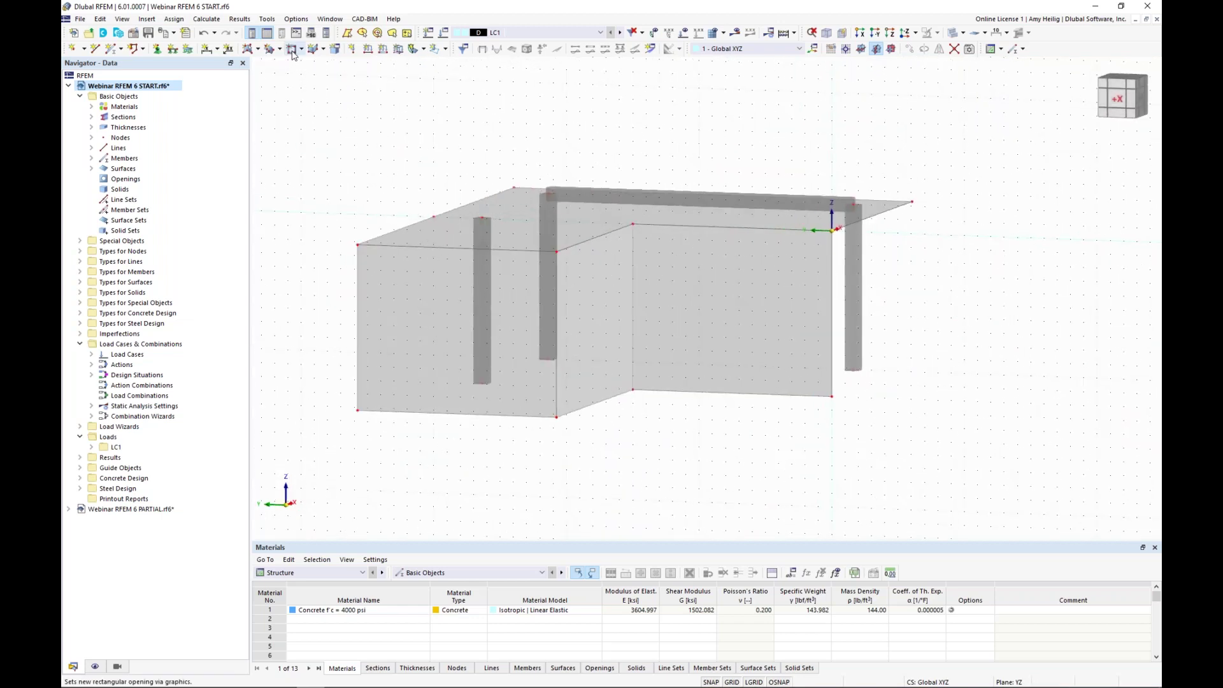
{"action": "left_click", "coordinate": [293, 54]}
{"action": "left_click", "coordinate": [698, 268]}
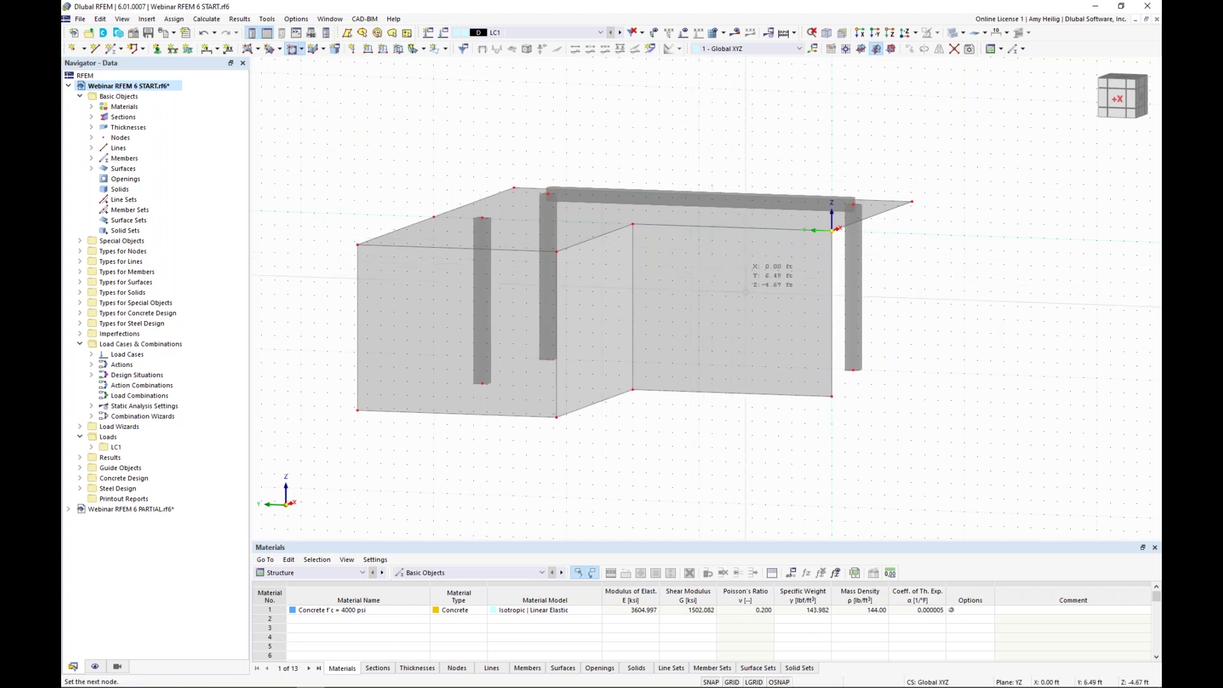
{"action": "left_click", "coordinate": [765, 311]}
- Set the XZ plane as work plane and move its origin to the outer upper corner node of the long wall parallel to it
{"action": "middle_click_drag", "start_coordinate": [810, 330], "coordinate": [606, 357], "text": "ctrl"}
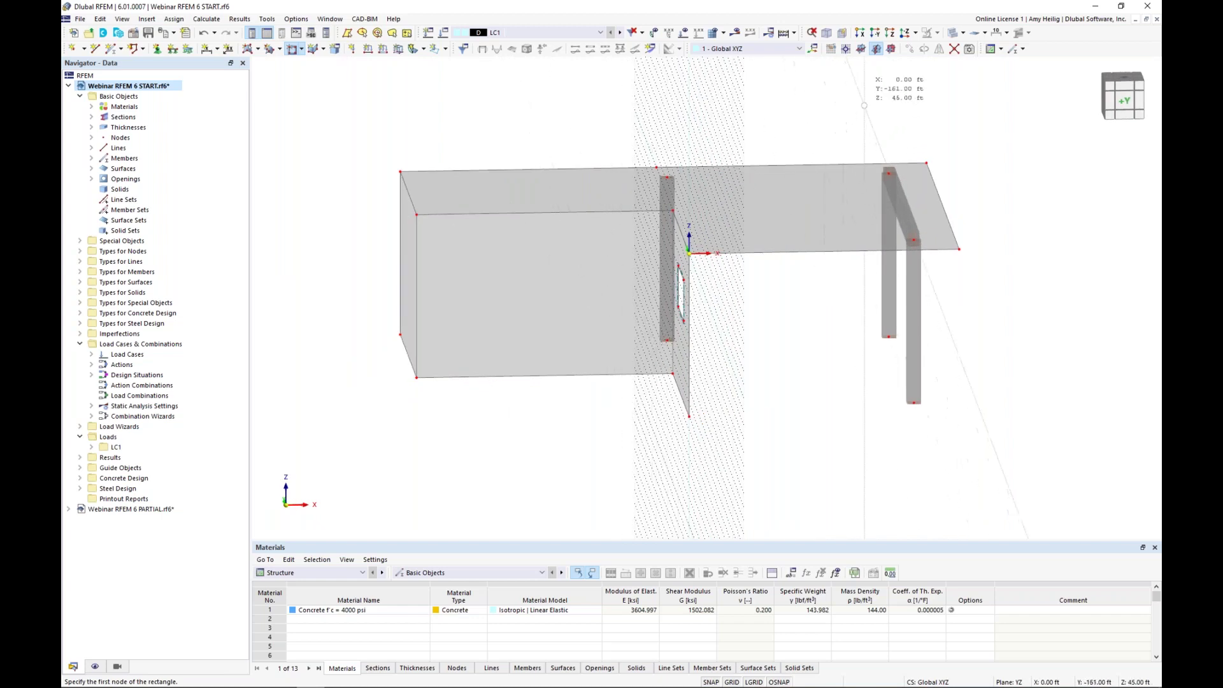
{"action": "left_click", "coordinate": [891, 49]}
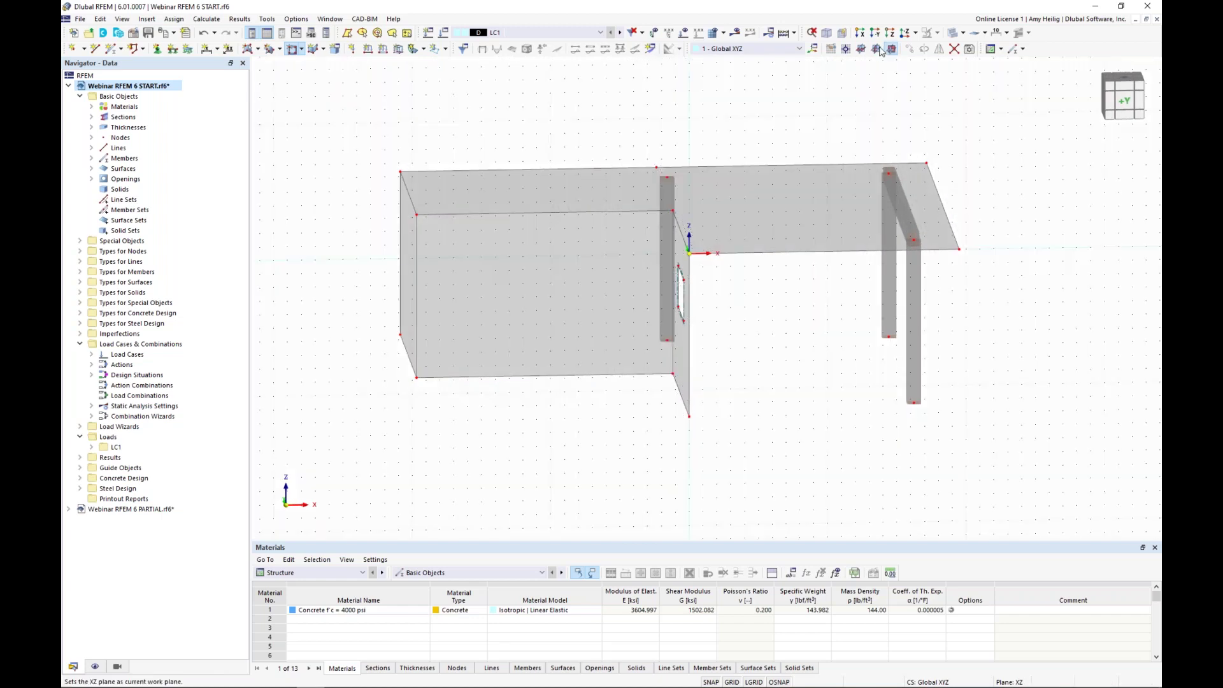
{"action": "left_click", "coordinate": [846, 51]}
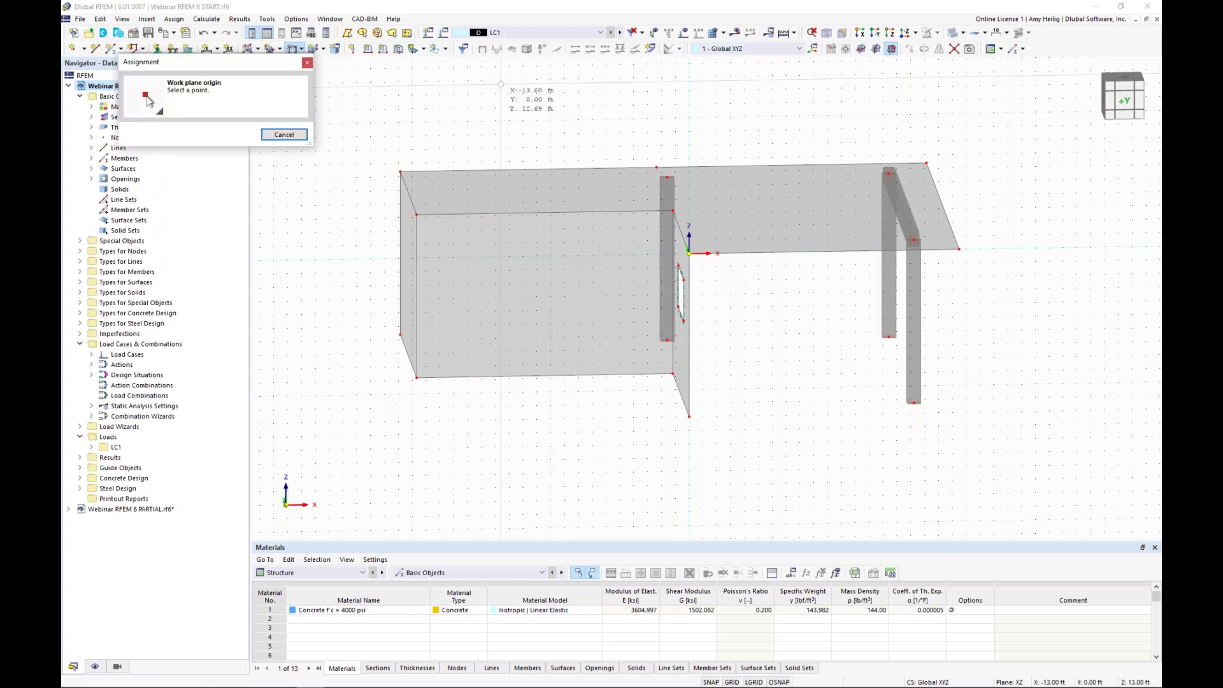
{"action": "left_click", "coordinate": [416, 214]}
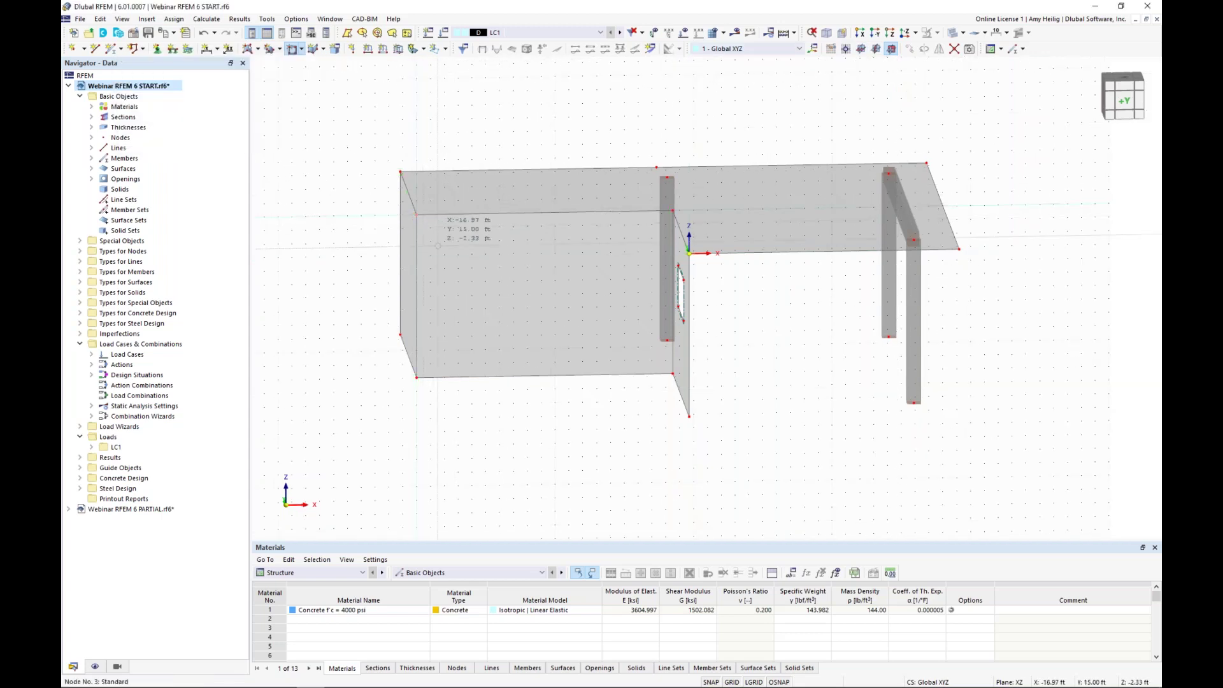
- Draw a wide rectangular opening in the long wall parallel to the XZ plane and turn off the grid display
{"action": "middle_click_drag", "start_coordinate": [513, 322], "coordinate": [483, 268], "text": "ctrl"}
{"action": "left_click", "coordinate": [477, 257]}
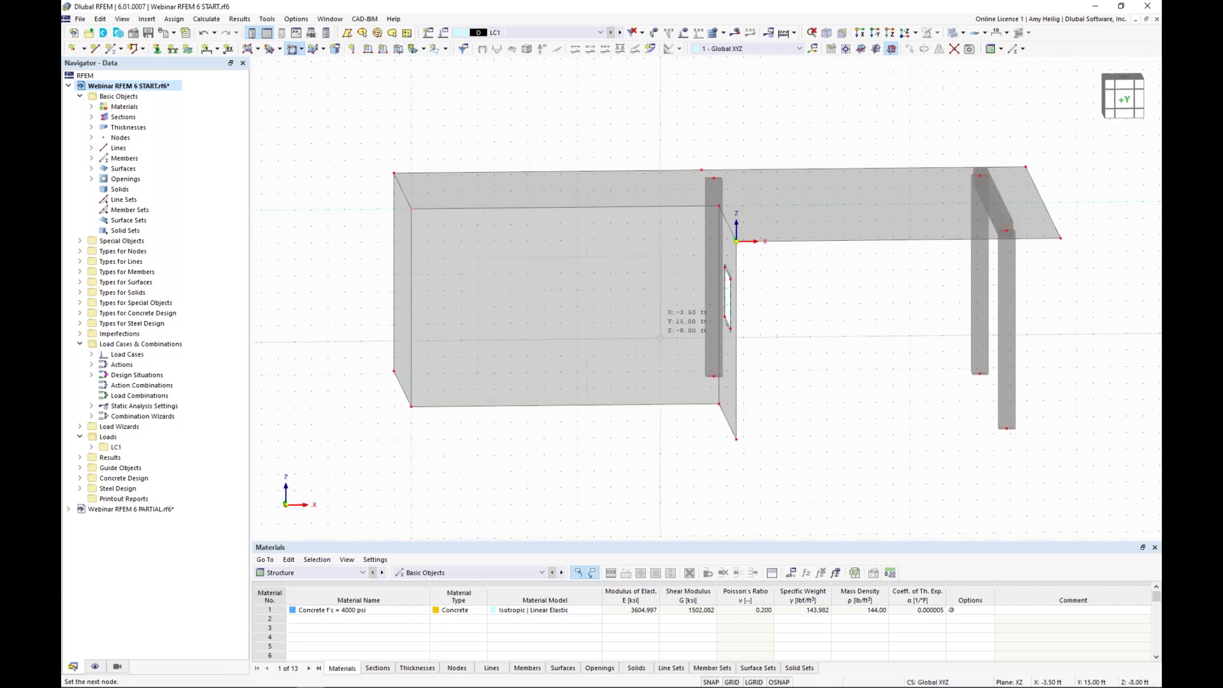
{"action": "left_click", "coordinate": [663, 323]}
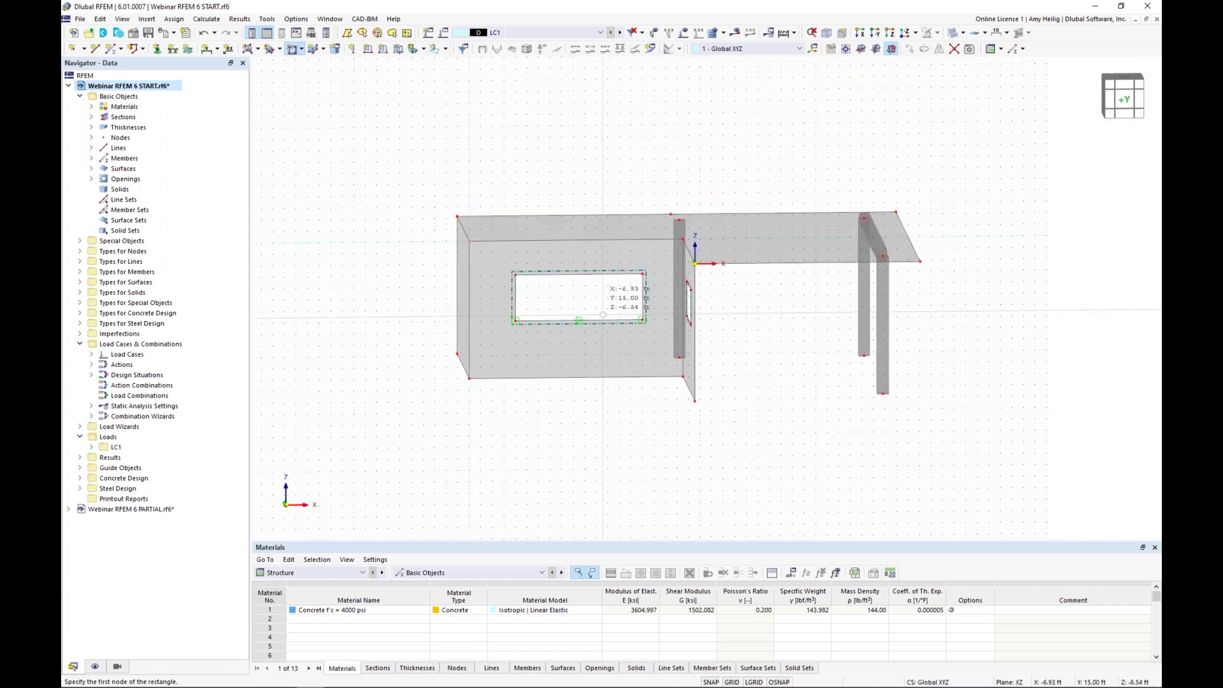
{"action": "middle_click_drag", "start_coordinate": [761, 320], "coordinate": [710, 343], "text": "ctrl"}
{"action": "key", "text": "Escape"}
{"action": "left_click", "coordinate": [732, 682]}
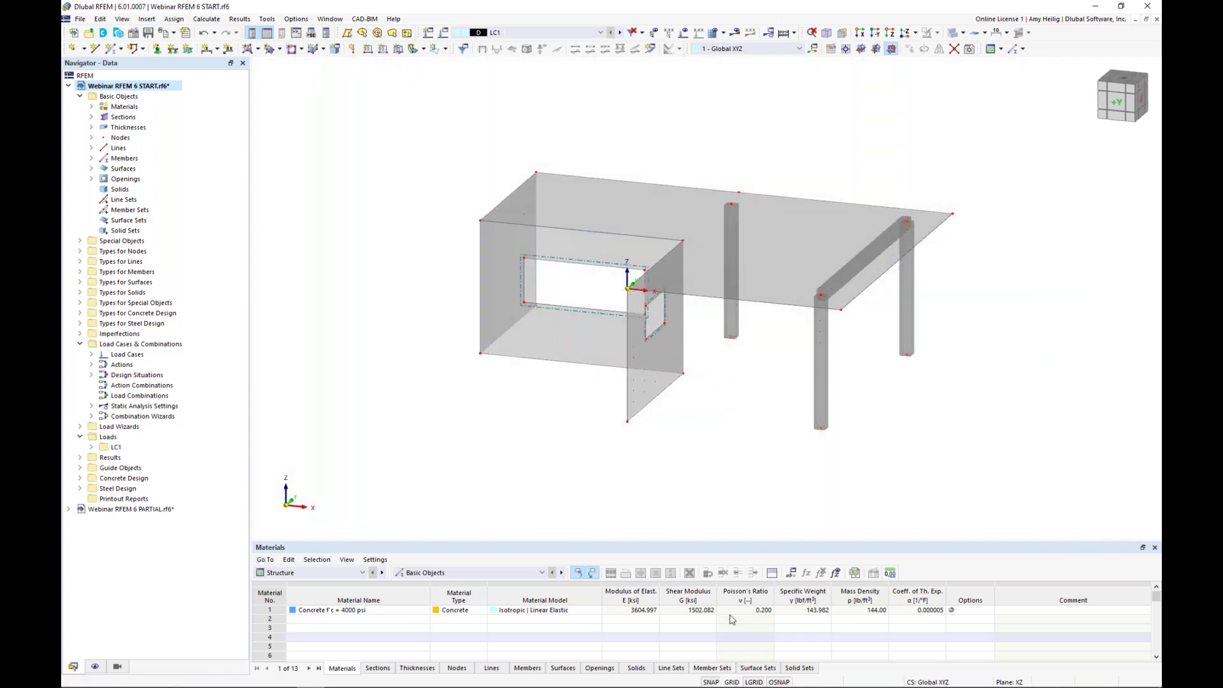
- Switch to the open model Webinar RFEM 6 PARTIAL.rf6 and view its concrete and steel structure from the -X side
{"action": "middle_click_drag", "start_coordinate": [936, 399], "coordinate": [703, 412], "text": "ctrl"}
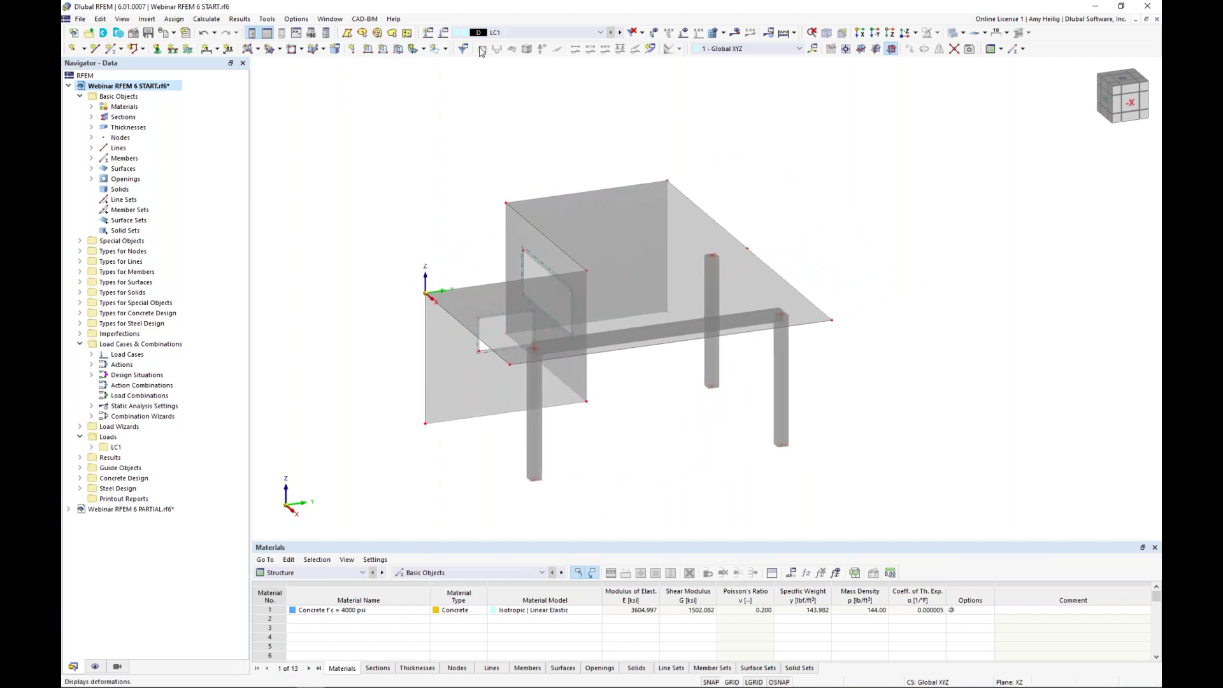
{"action": "left_click", "coordinate": [330, 19]}
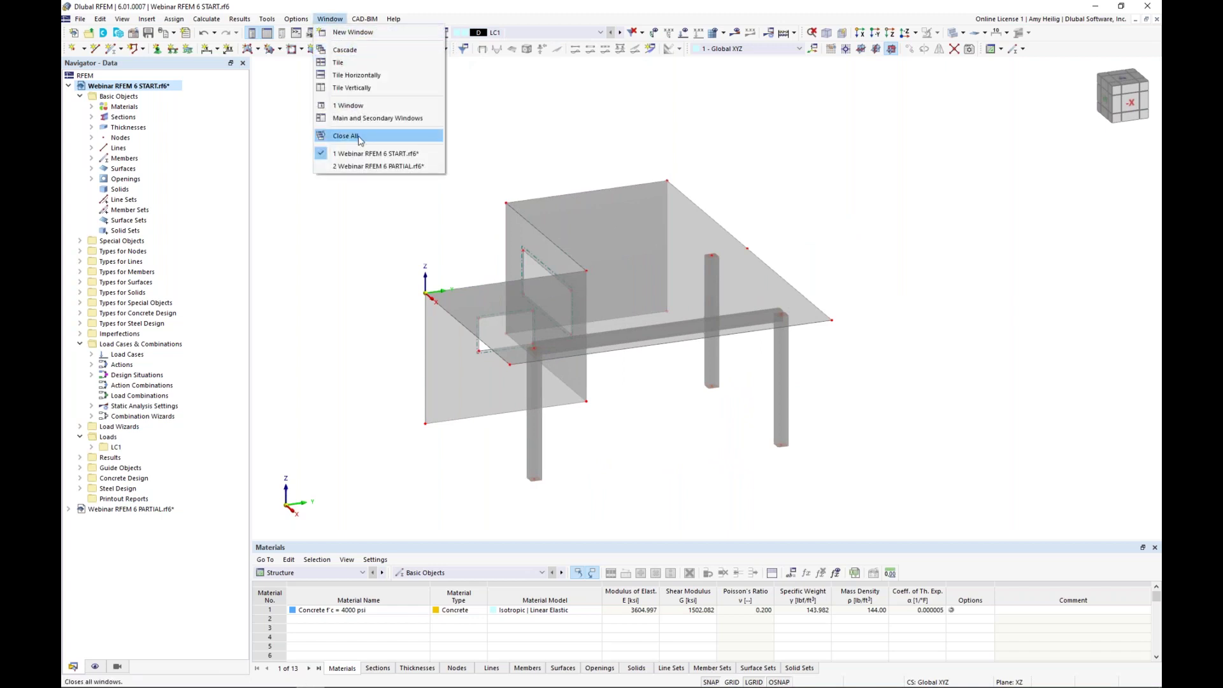
{"action": "left_click", "coordinate": [366, 166]}
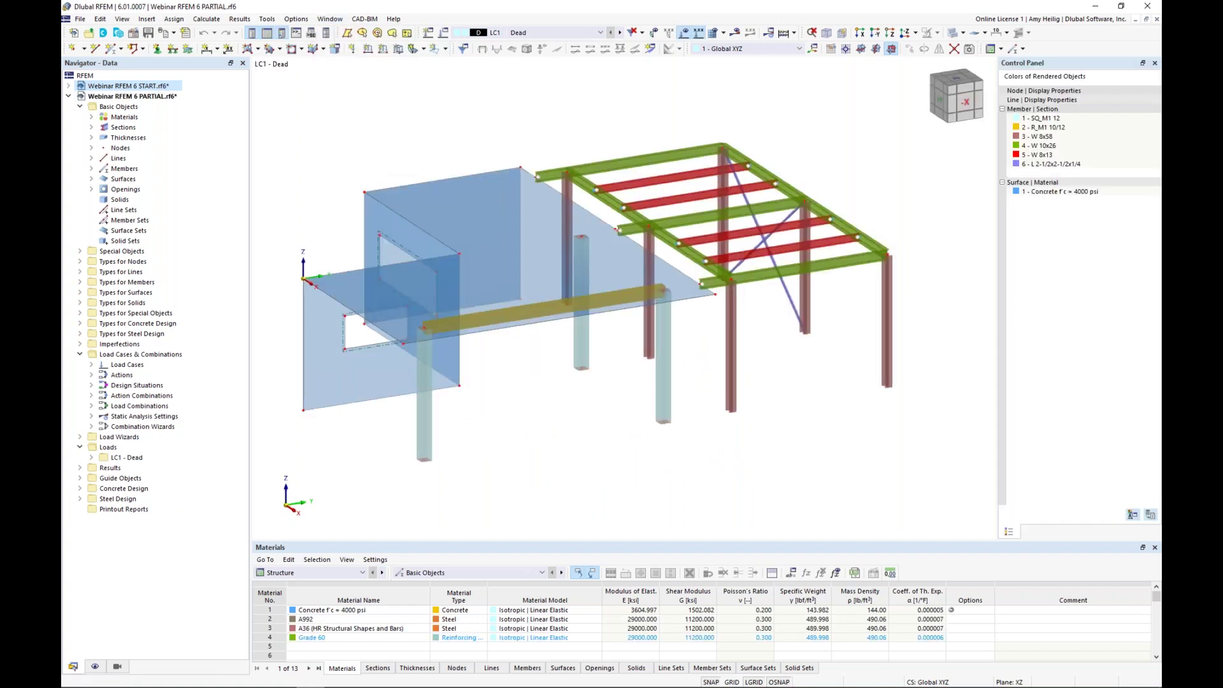
{"action": "middle_click_drag", "start_coordinate": [801, 355], "coordinate": [759, 353], "text": "ctrl"}
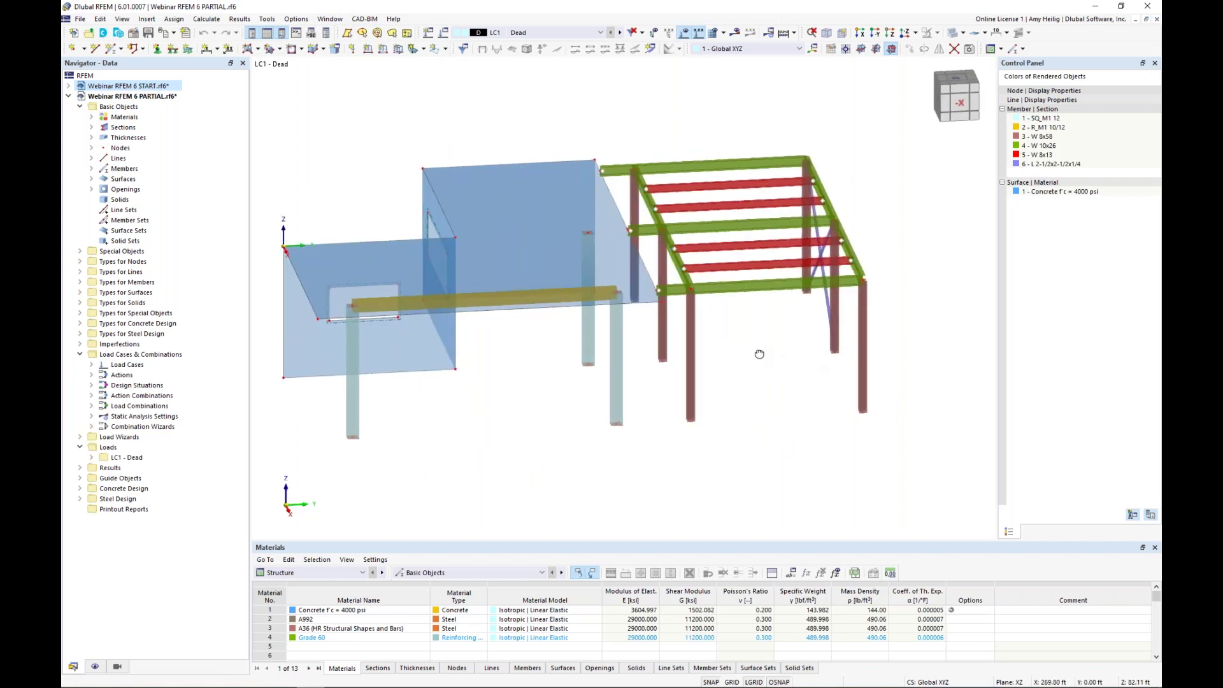
- Examine the display options for colouring rendered members by section, and the steel frame from its braced side
{"action": "middle_click_drag", "start_coordinate": [812, 349], "coordinate": [796, 347], "text": "ctrl"}
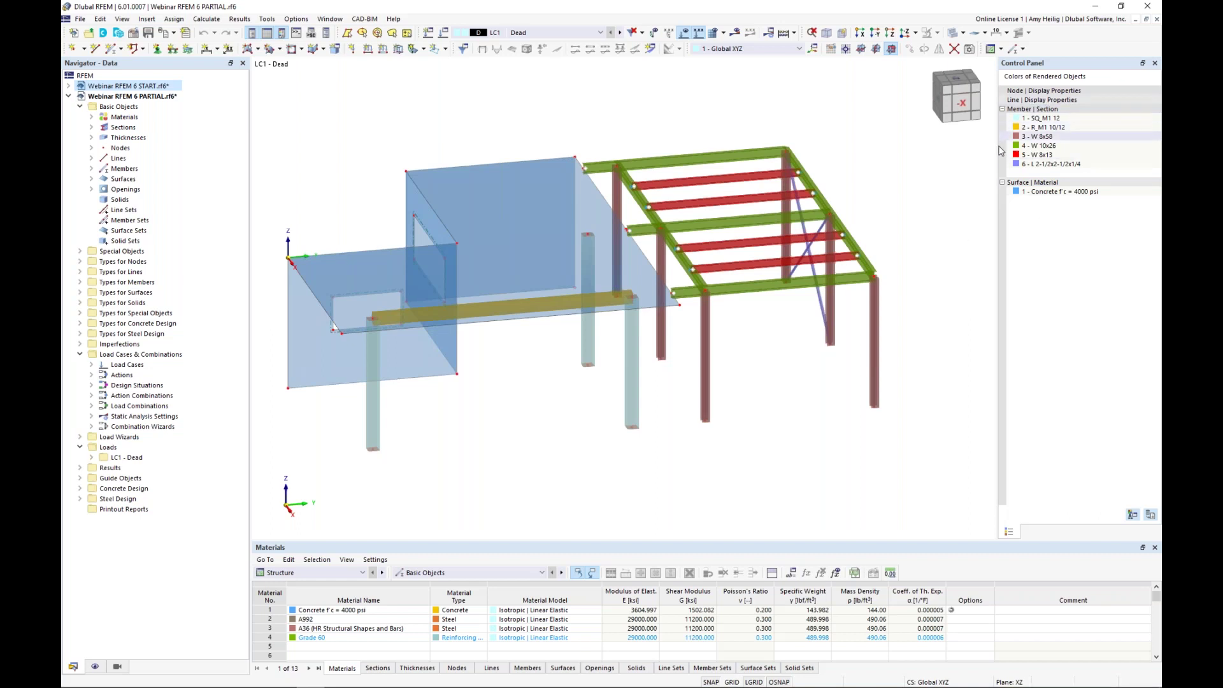
{"action": "left_click", "coordinate": [95, 666]}
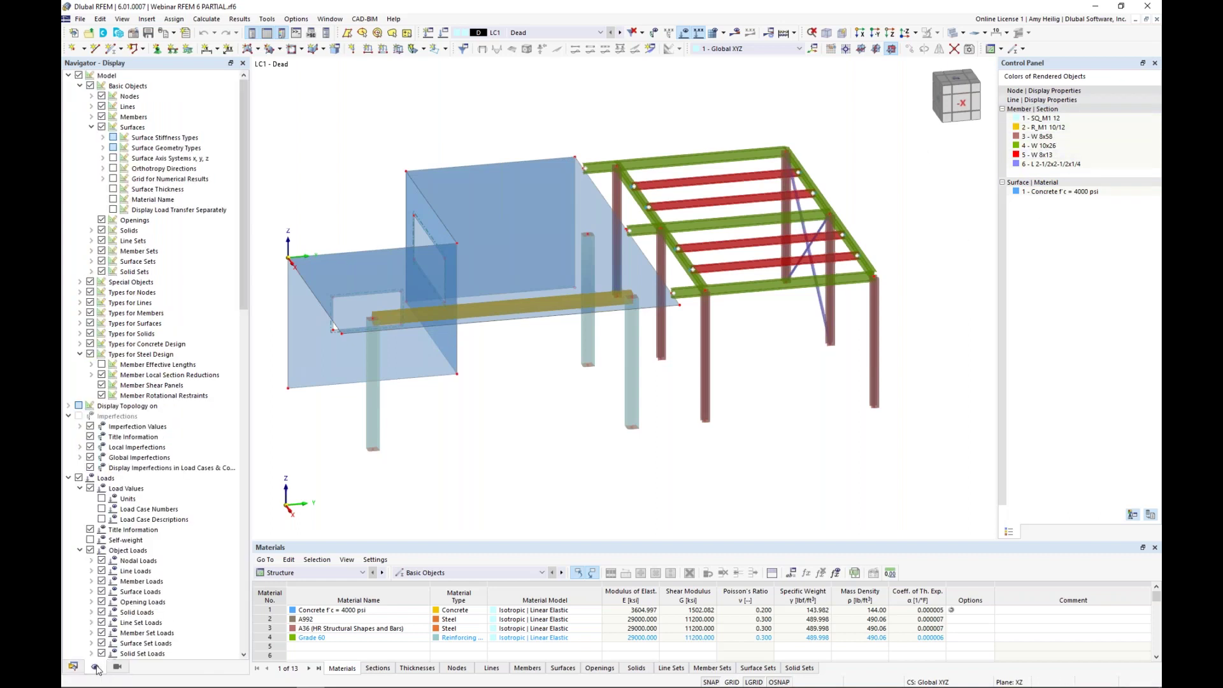
{"action": "scroll", "coordinate": [127, 489], "scroll_direction": "down", "scroll_amount": 20}
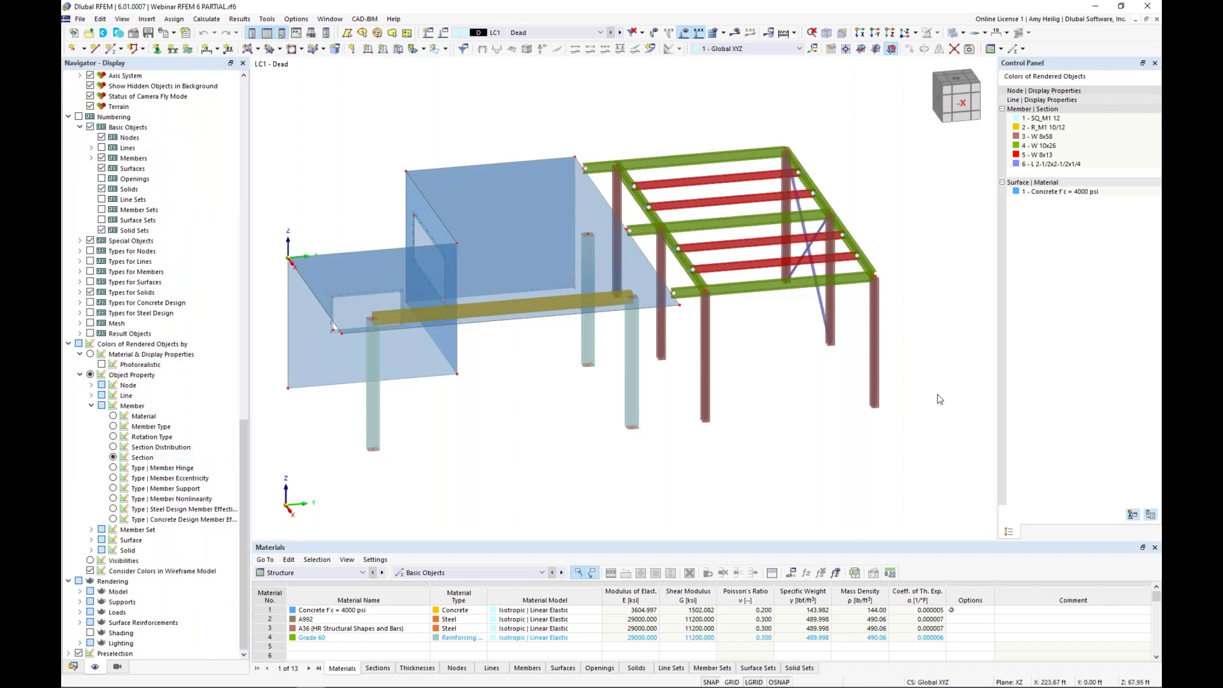
{"action": "middle_click_drag", "start_coordinate": [931, 376], "coordinate": [847, 415], "text": "ctrl"}
{"action": "scroll", "coordinate": [847, 415], "scroll_direction": "up", "scroll_amount": 3}
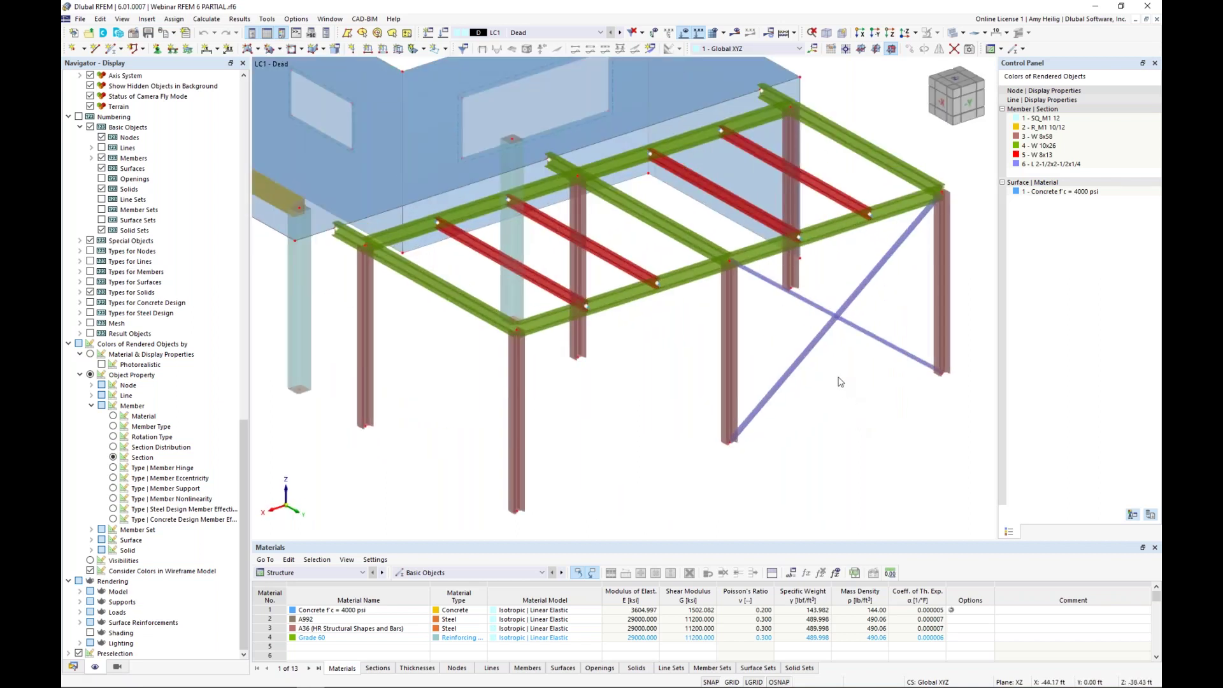
- Inspect the available member types for one diagonal brace of the steel frame and close its properties without changes
{"action": "double_click", "coordinate": [810, 354]}
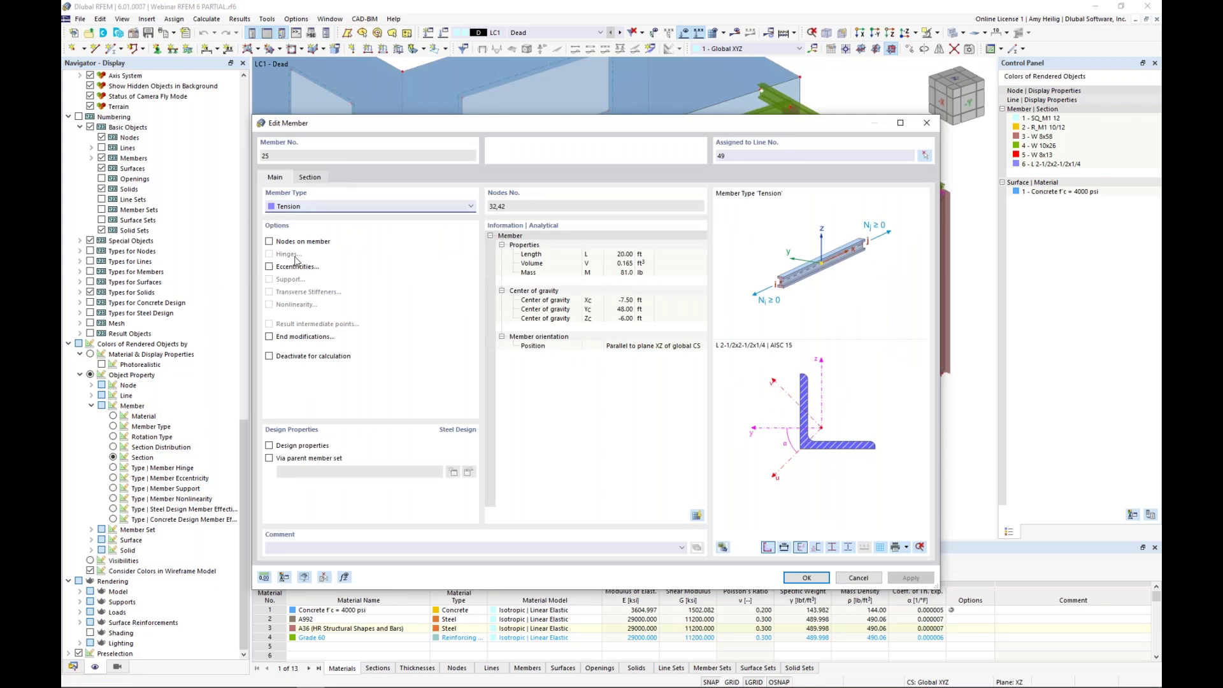
{"action": "left_click", "coordinate": [317, 206]}
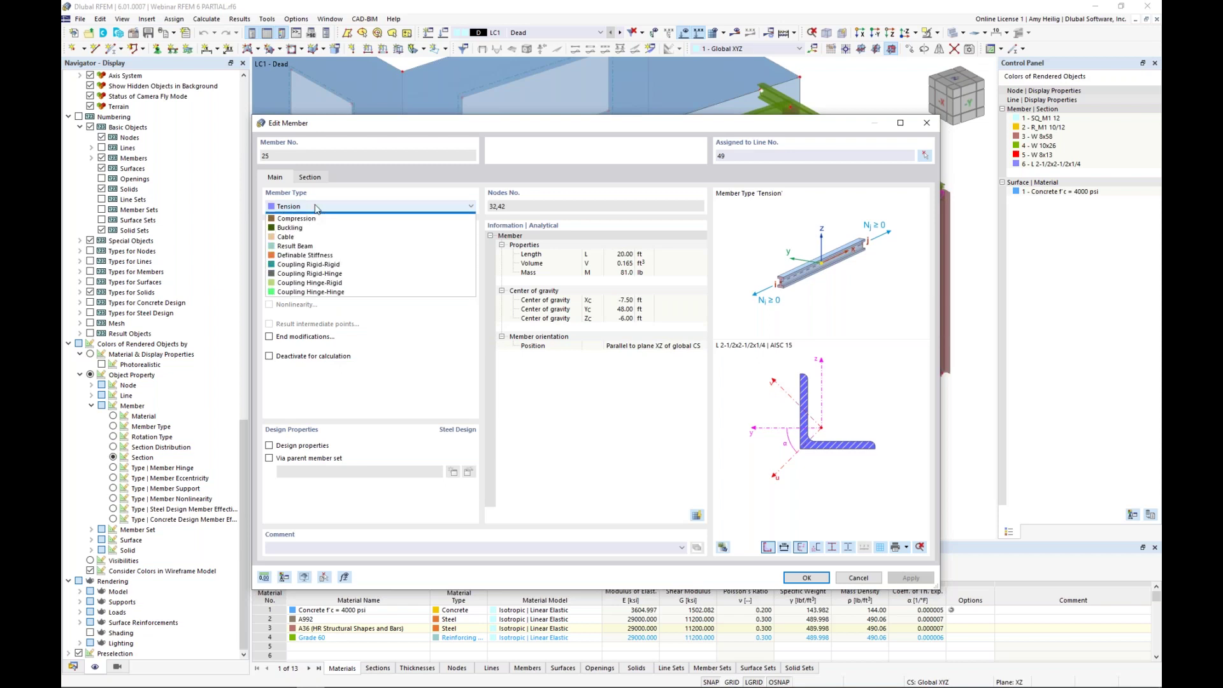
{"action": "left_click", "coordinate": [399, 194]}
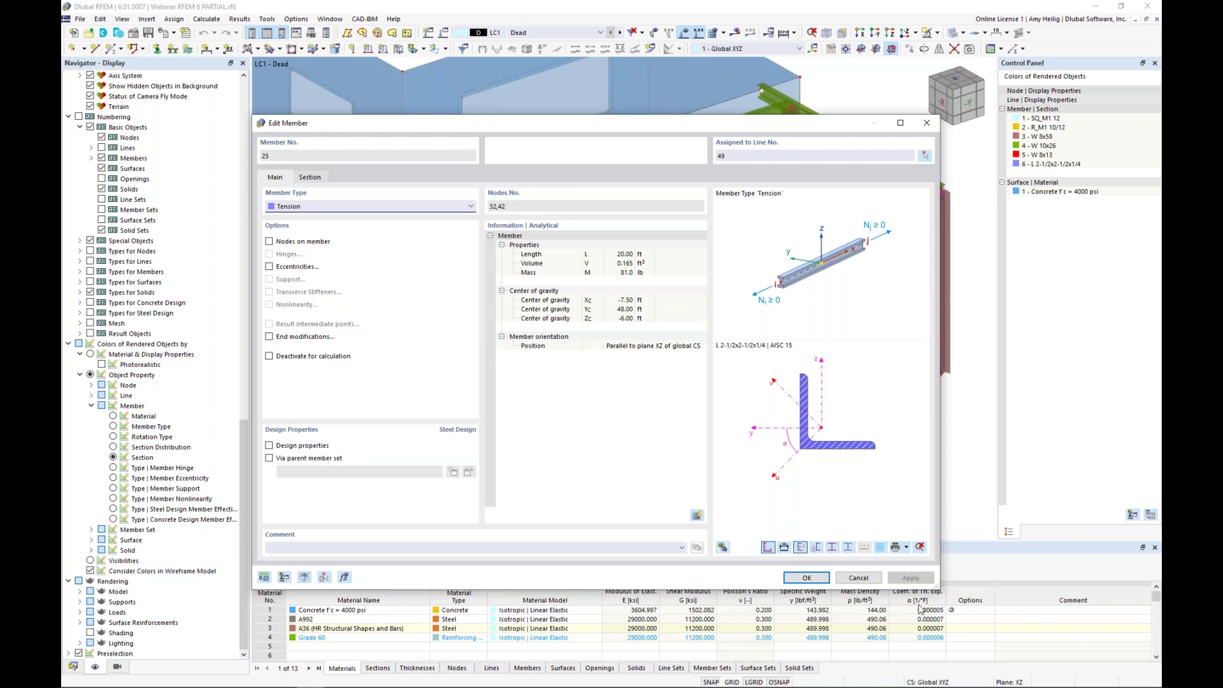
{"action": "left_click", "coordinate": [858, 577]}
- Examine the steel roof framing, including the nodes where the W 8x13 beams meet the W 10x26 girders
{"action": "scroll", "coordinate": [749, 392], "scroll_direction": "up", "scroll_amount": 5}
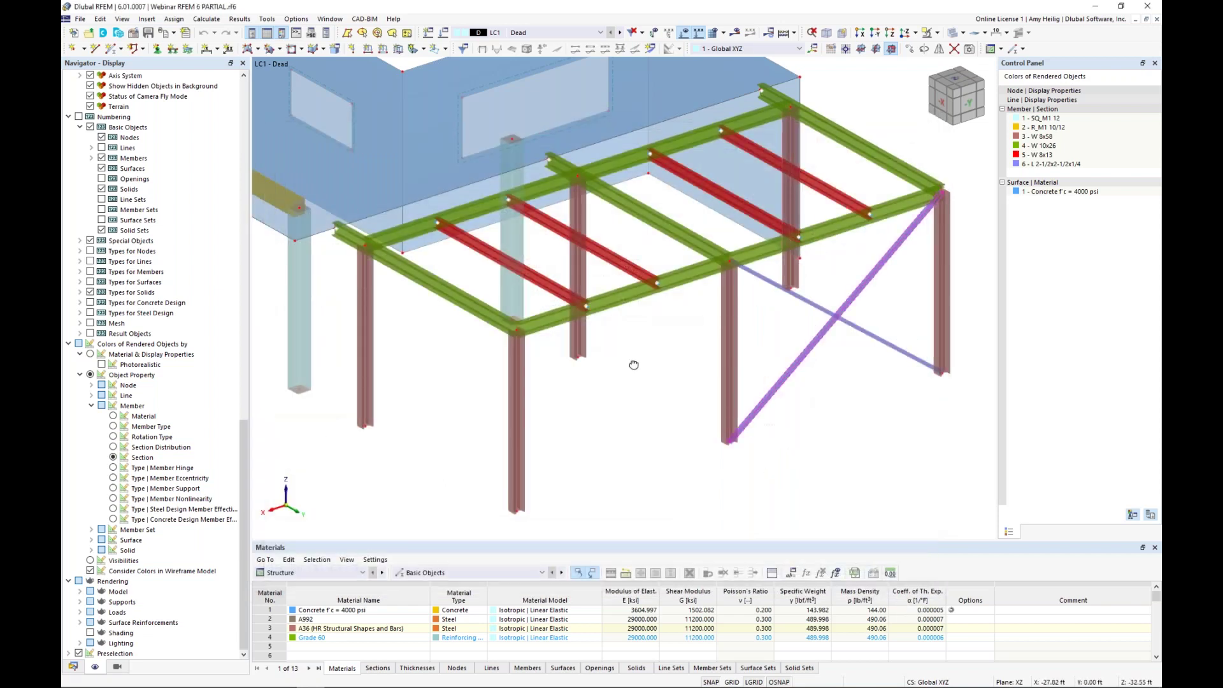
{"action": "middle_click_drag", "start_coordinate": [749, 392], "coordinate": [675, 433], "text": "ctrl"}
{"action": "scroll", "coordinate": [675, 433], "scroll_direction": "down", "scroll_amount": 1}
{"action": "scroll", "coordinate": [701, 340], "scroll_direction": "up", "scroll_amount": 2}
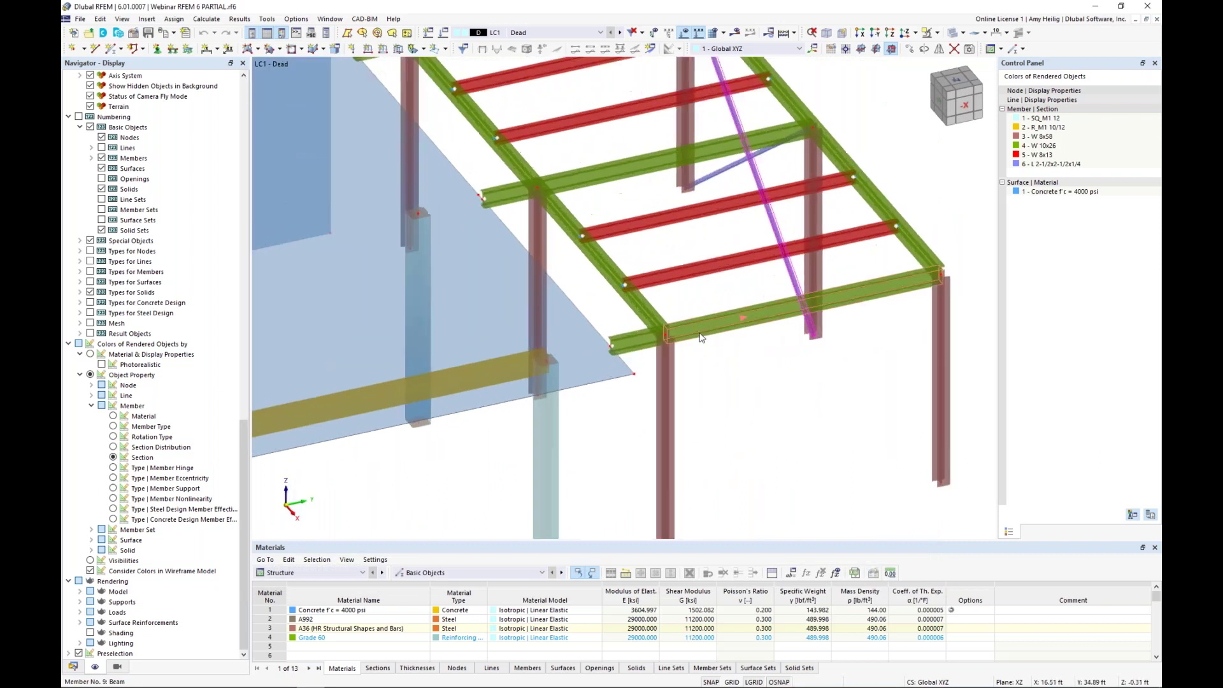
{"action": "left_click", "coordinate": [649, 308]}
{"action": "middle_click_drag", "start_coordinate": [856, 285], "coordinate": [837, 342]}
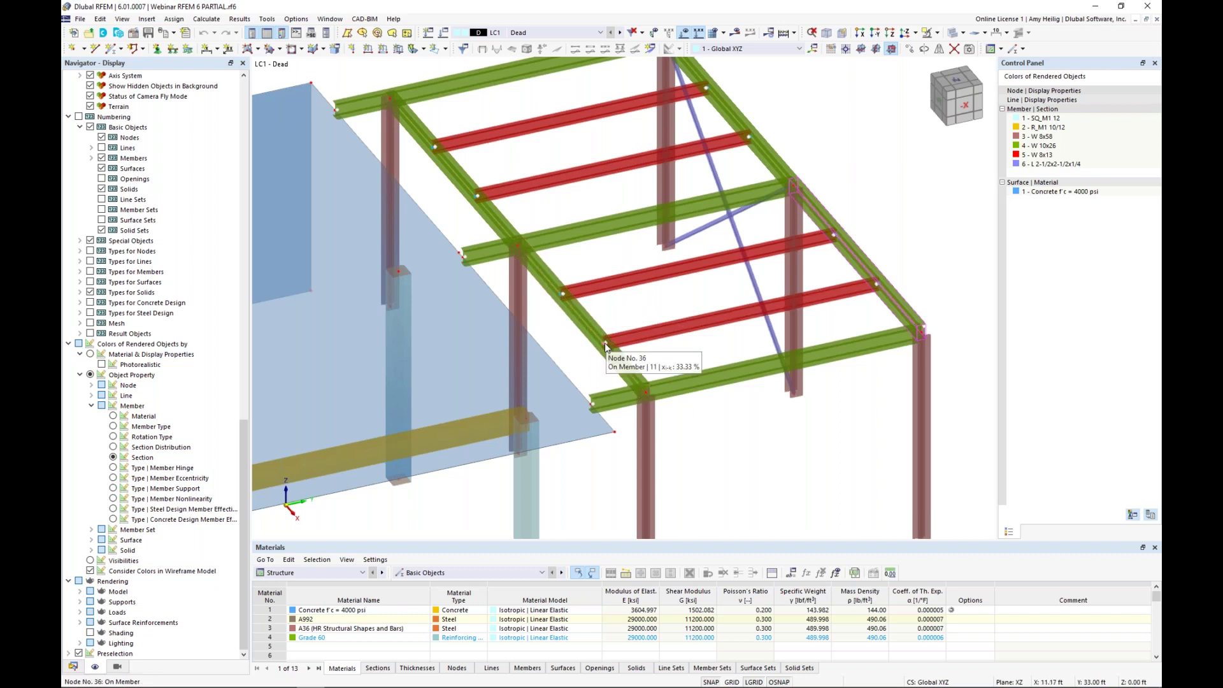
{"action": "scroll", "coordinate": [737, 400], "scroll_direction": "down", "scroll_amount": 4}
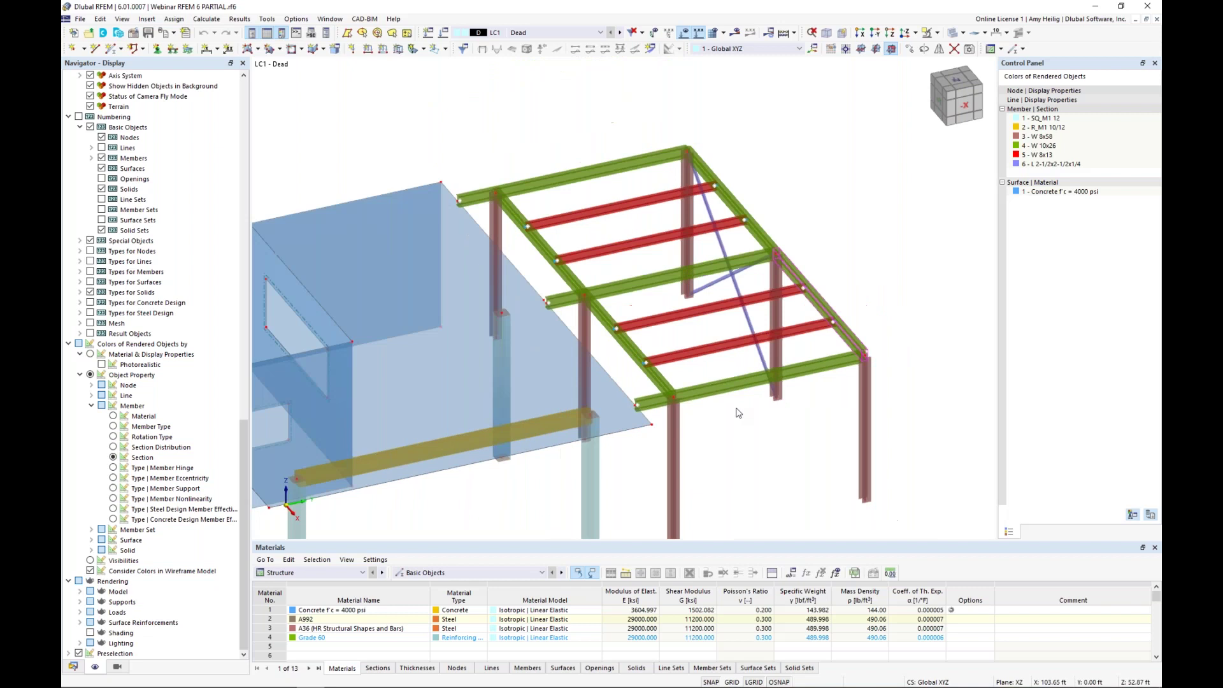
{"action": "middle_click_drag", "start_coordinate": [736, 400], "coordinate": [803, 323]}
{"action": "middle_click_drag", "start_coordinate": [807, 402], "coordinate": [798, 359], "text": "ctrl"}
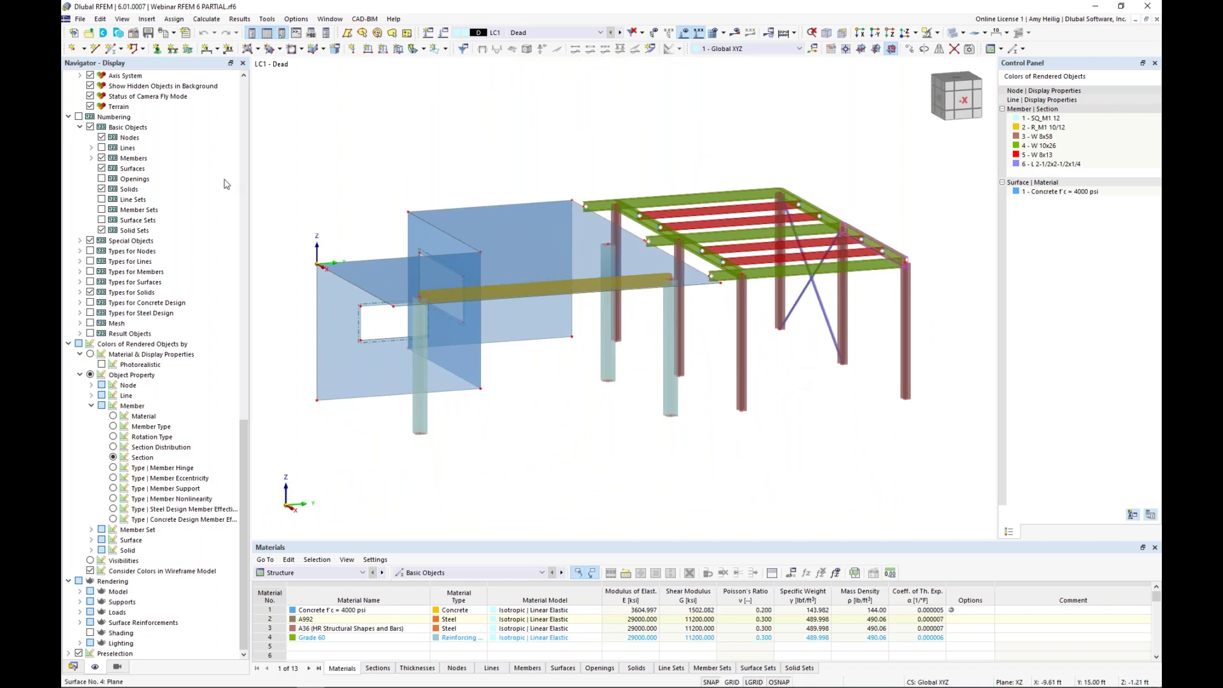
- Create a hinged nodal support type with uX, uY, uZ and φZ fixed and no nonlinearity
{"action": "left_click", "coordinate": [157, 50]}
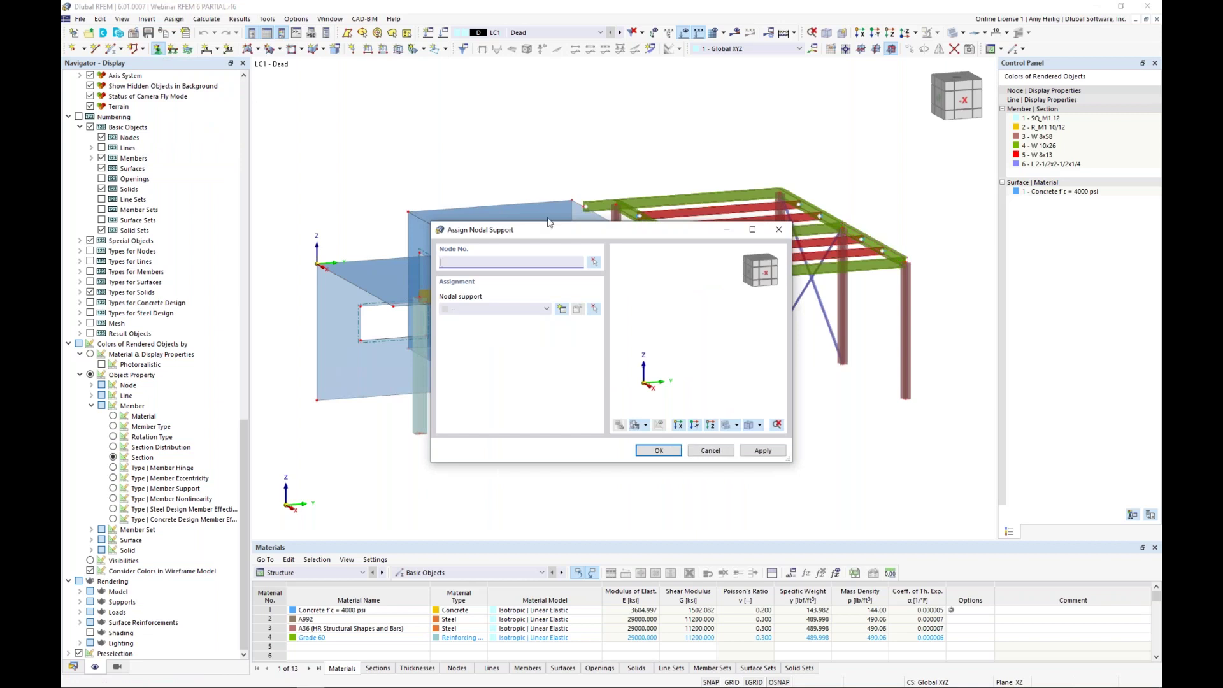
{"action": "left_click", "coordinate": [563, 309]}
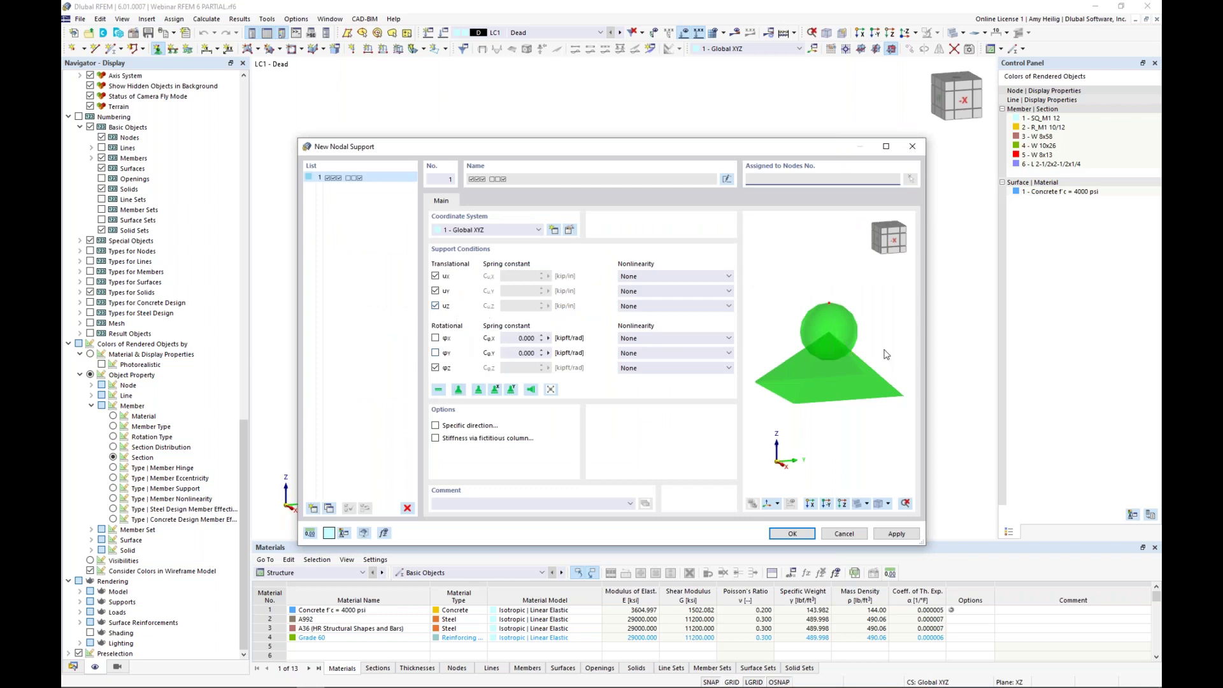
{"action": "left_click", "coordinate": [663, 306]}
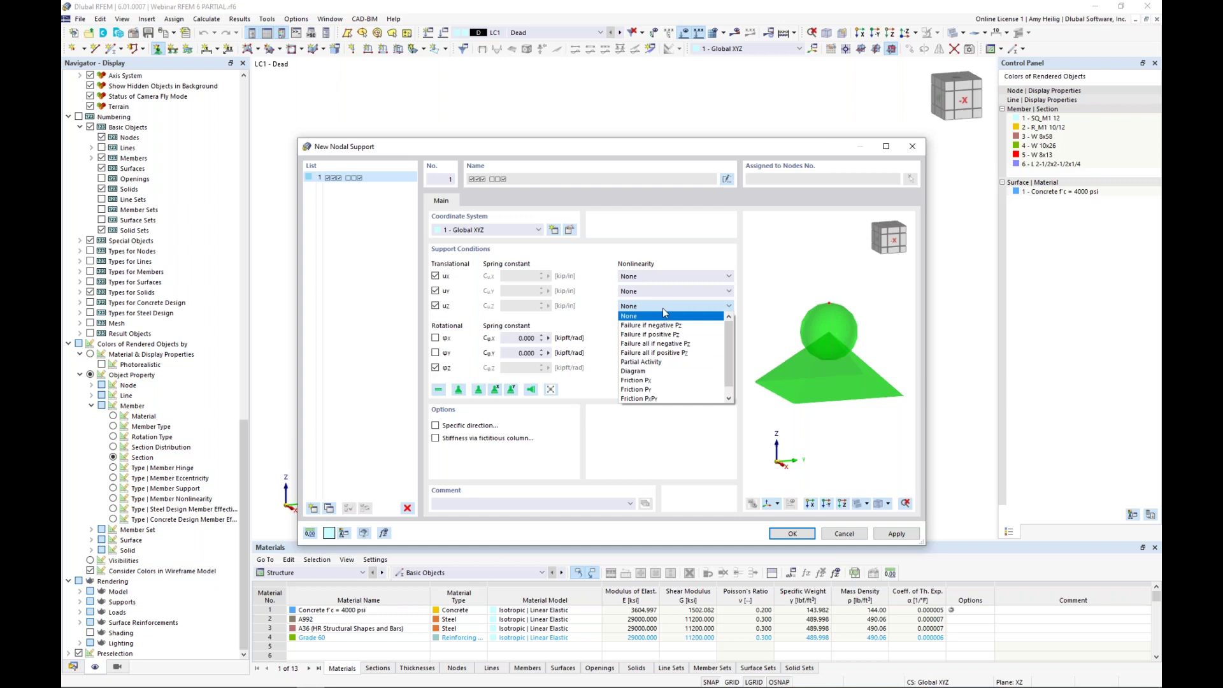
{"action": "left_click", "coordinate": [605, 317]}
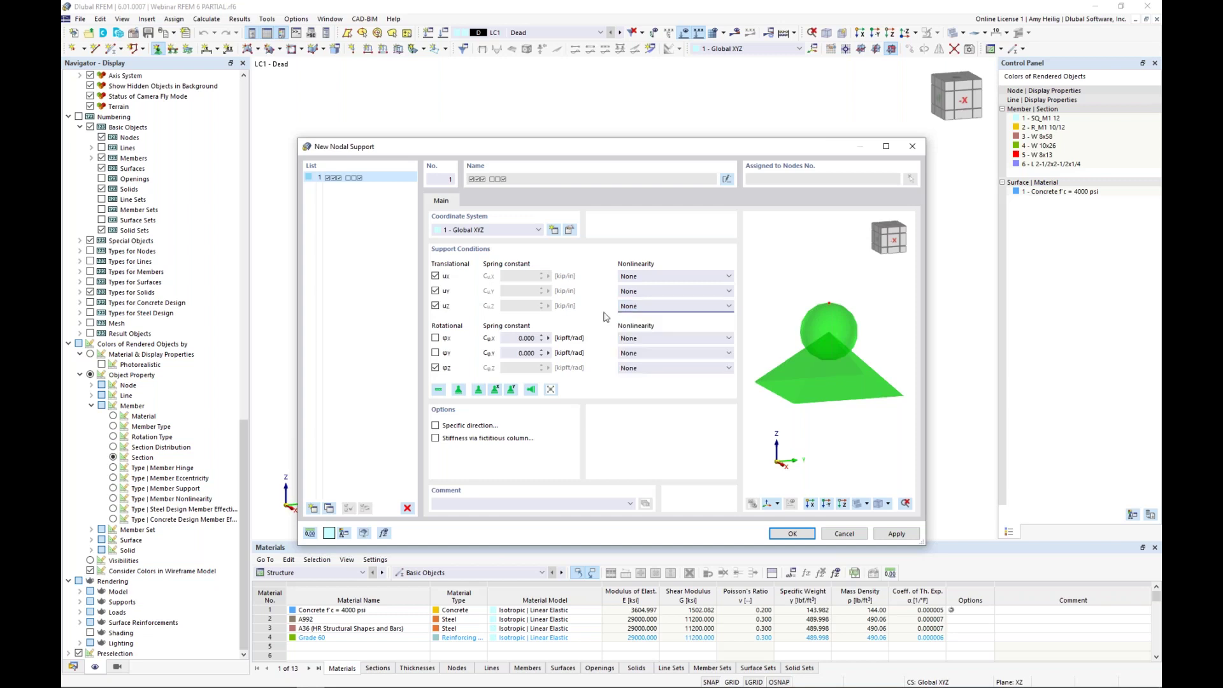
{"action": "left_click", "coordinate": [792, 534]}
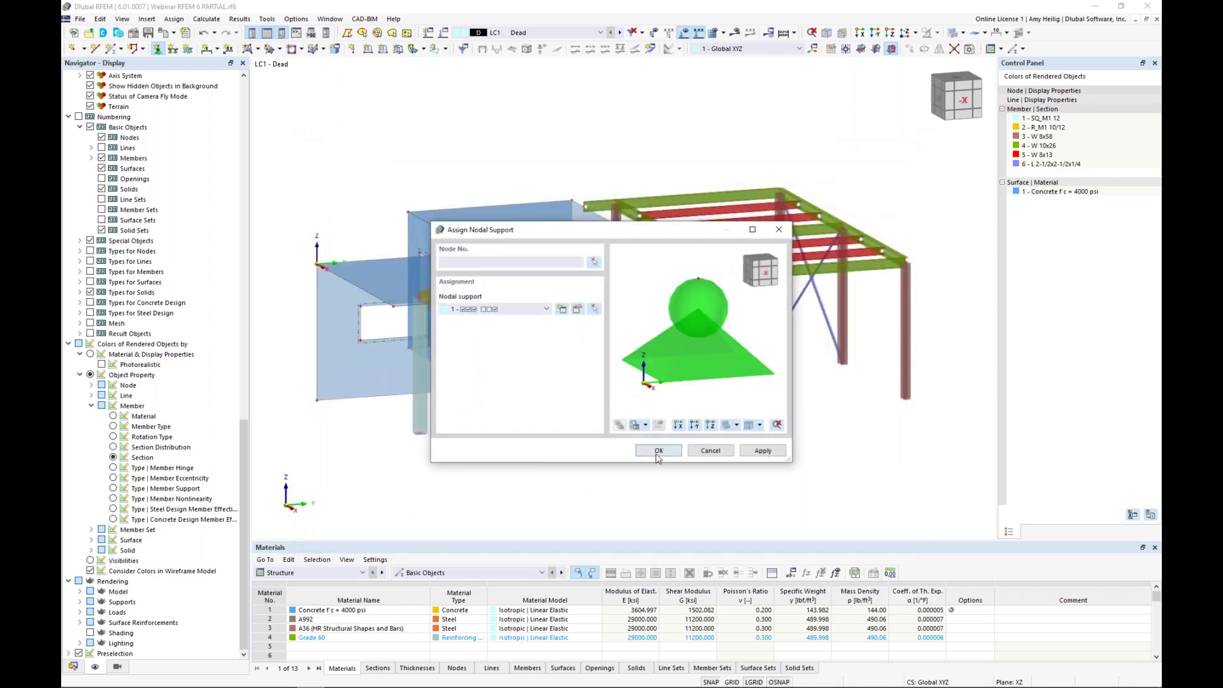
- Assign the hinged nodal support to the base nodes of all steel and concrete columns
{"action": "left_click", "coordinate": [658, 450]}
{"action": "middle_click_drag", "start_coordinate": [691, 441], "coordinate": [710, 417], "text": "ctrl"}
{"action": "left_click_drag", "start_coordinate": [575, 348], "coordinate": [968, 455]}
{"action": "left_click", "coordinate": [454, 396]}
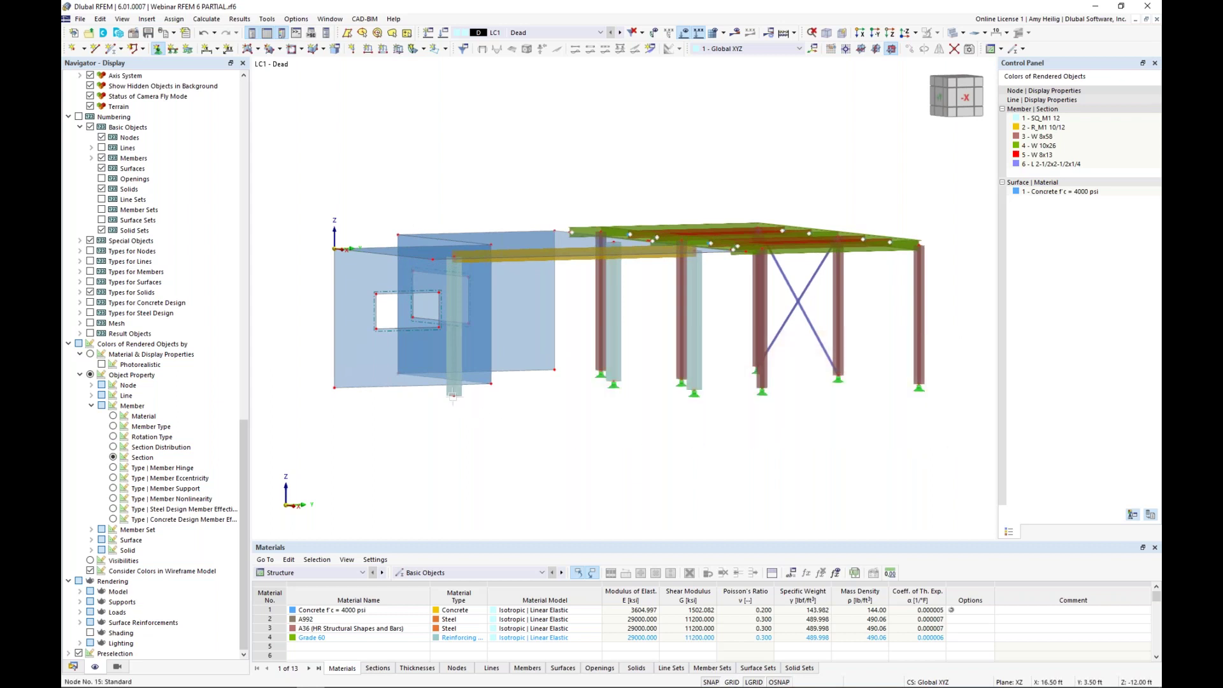
{"action": "middle_click_drag", "start_coordinate": [562, 413], "coordinate": [543, 443], "text": "ctrl"}
{"action": "key", "text": "Escape"}
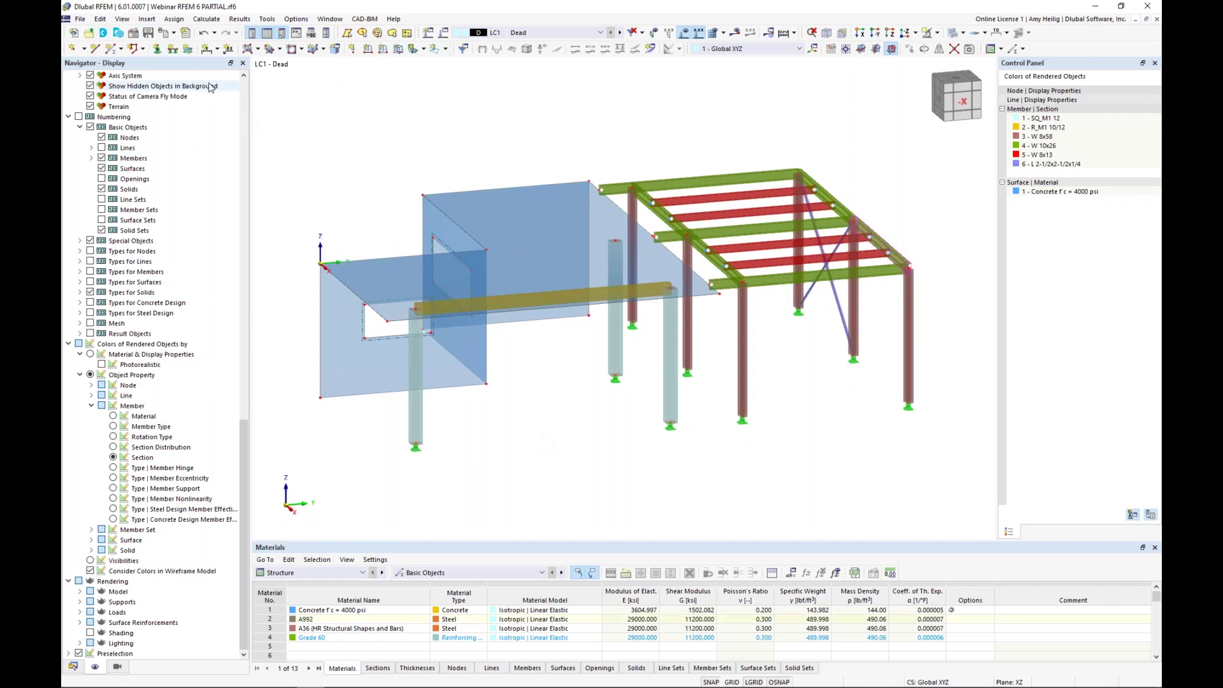
- Create a hinged line support type with uX, uY and uZ fixed and all rotations free
{"action": "left_click", "coordinate": [173, 49]}
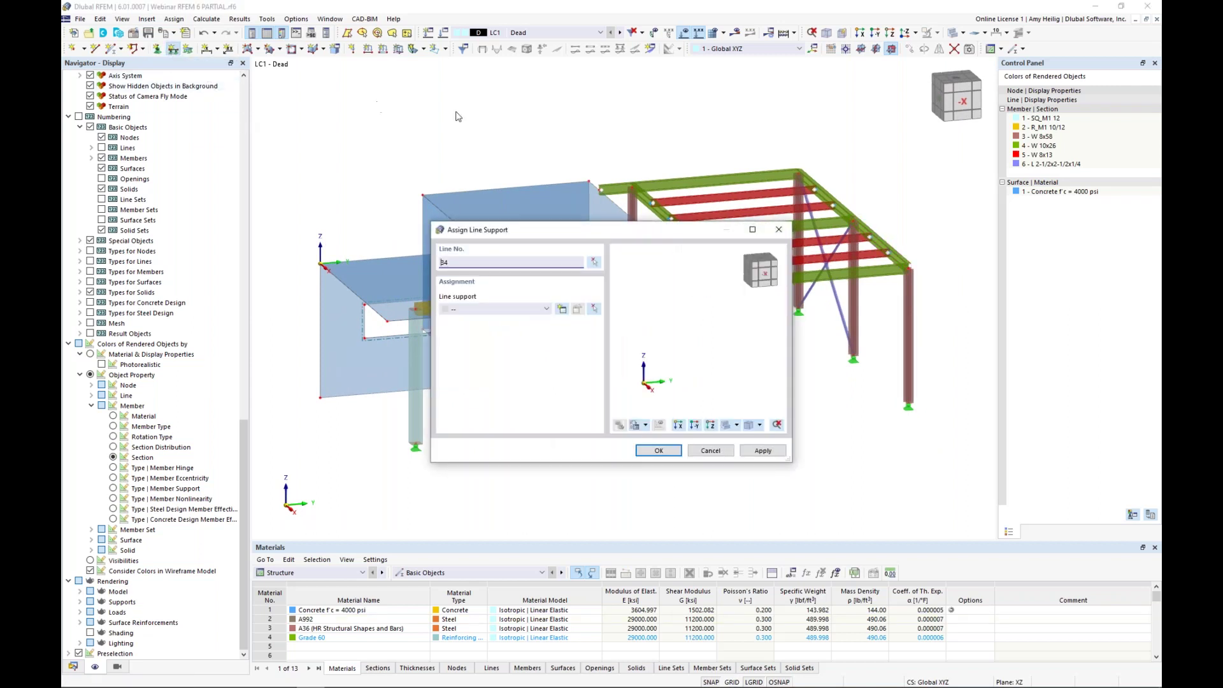
{"action": "left_click", "coordinate": [562, 311]}
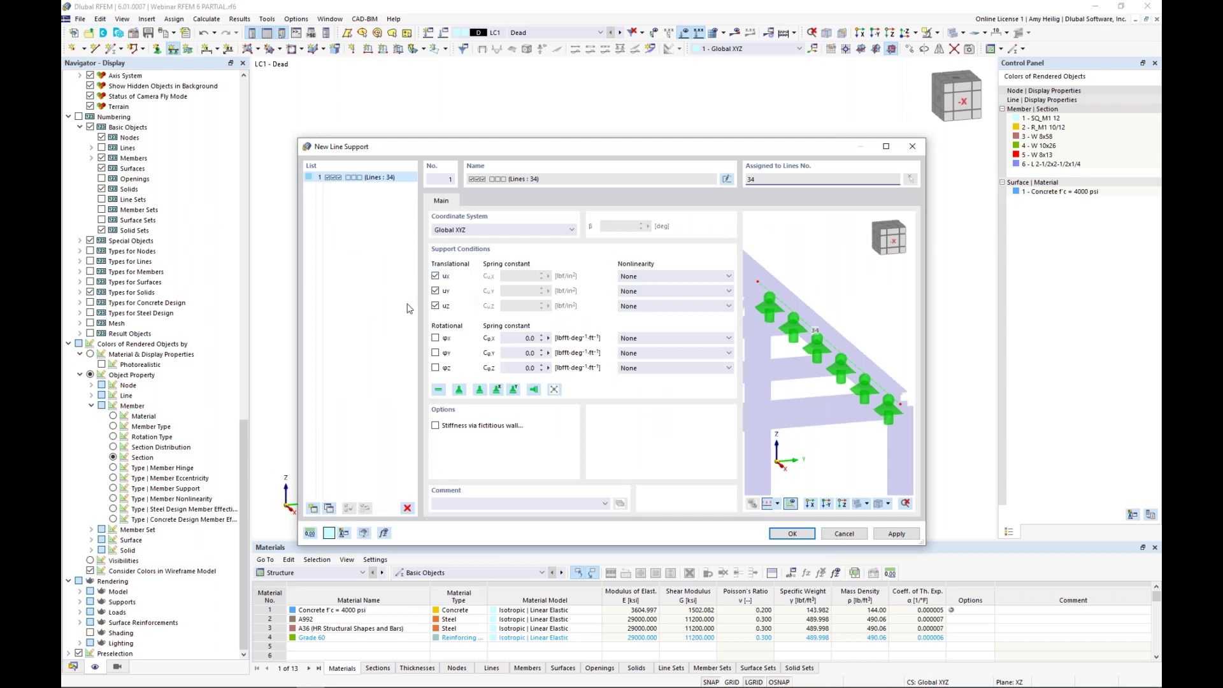
{"action": "left_click", "coordinate": [435, 305]}
{"action": "left_click", "coordinate": [788, 535]}
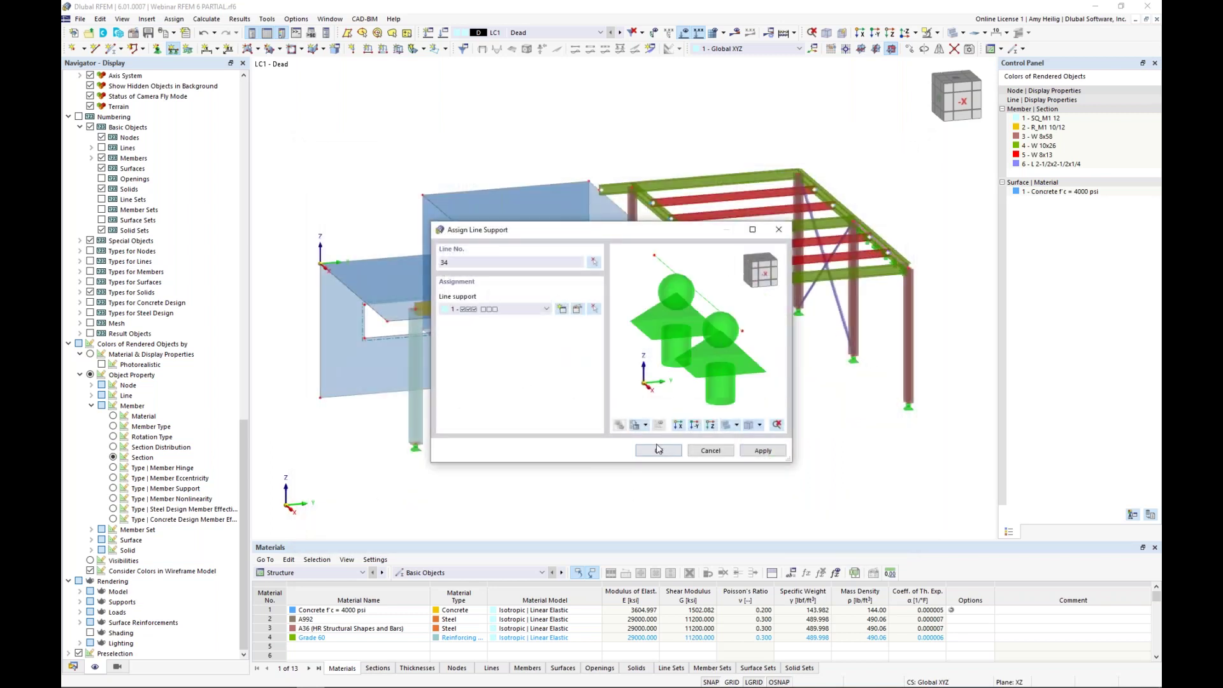
- Replace preselected line 34 with the bottom edges of the three concrete walls, lines 7, 11 and 12, and assign the line support
{"action": "left_click", "coordinate": [593, 262]}
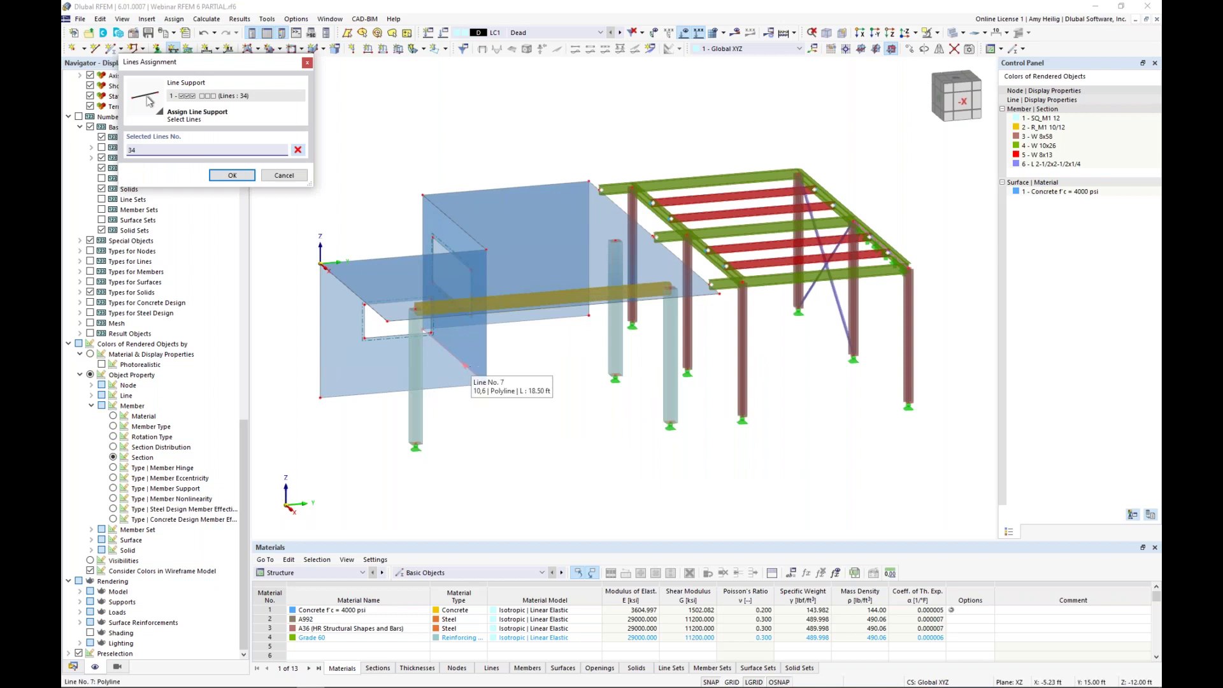
{"action": "left_click", "coordinate": [297, 150]}
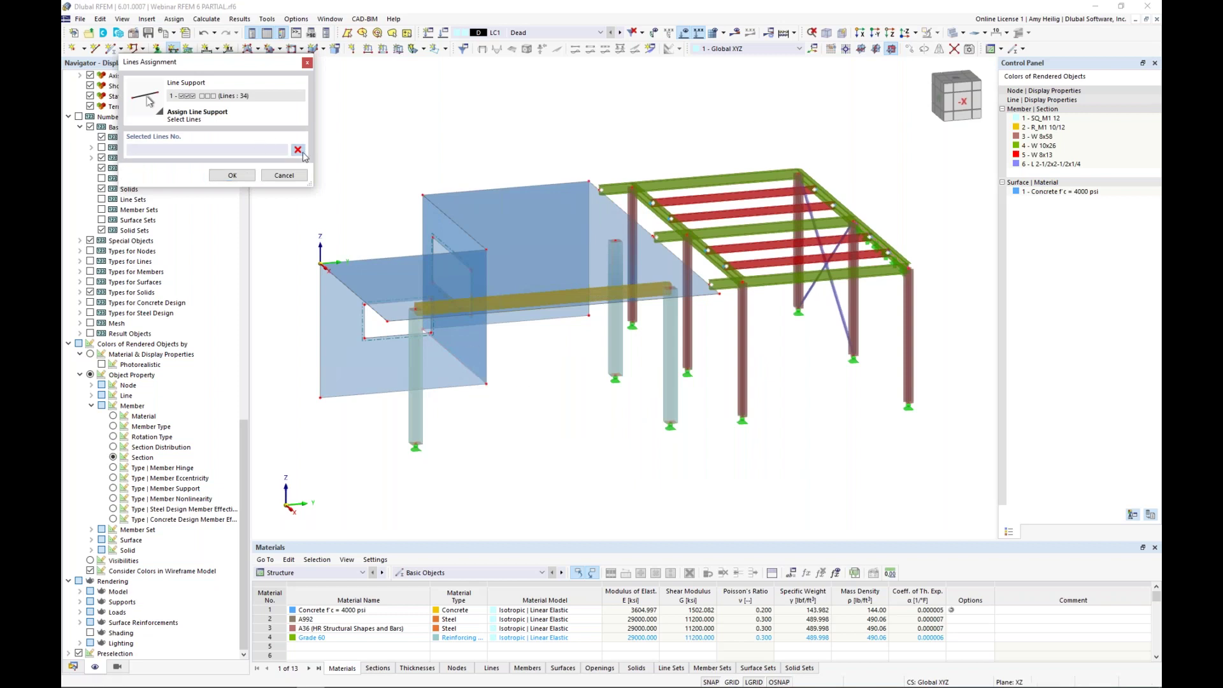
{"action": "left_click", "coordinate": [441, 388]}
{"action": "middle_click_drag", "start_coordinate": [532, 401], "coordinate": [369, 377], "text": "ctrl"}
{"action": "left_click", "coordinate": [531, 358]}
{"action": "left_click", "coordinate": [632, 342]}
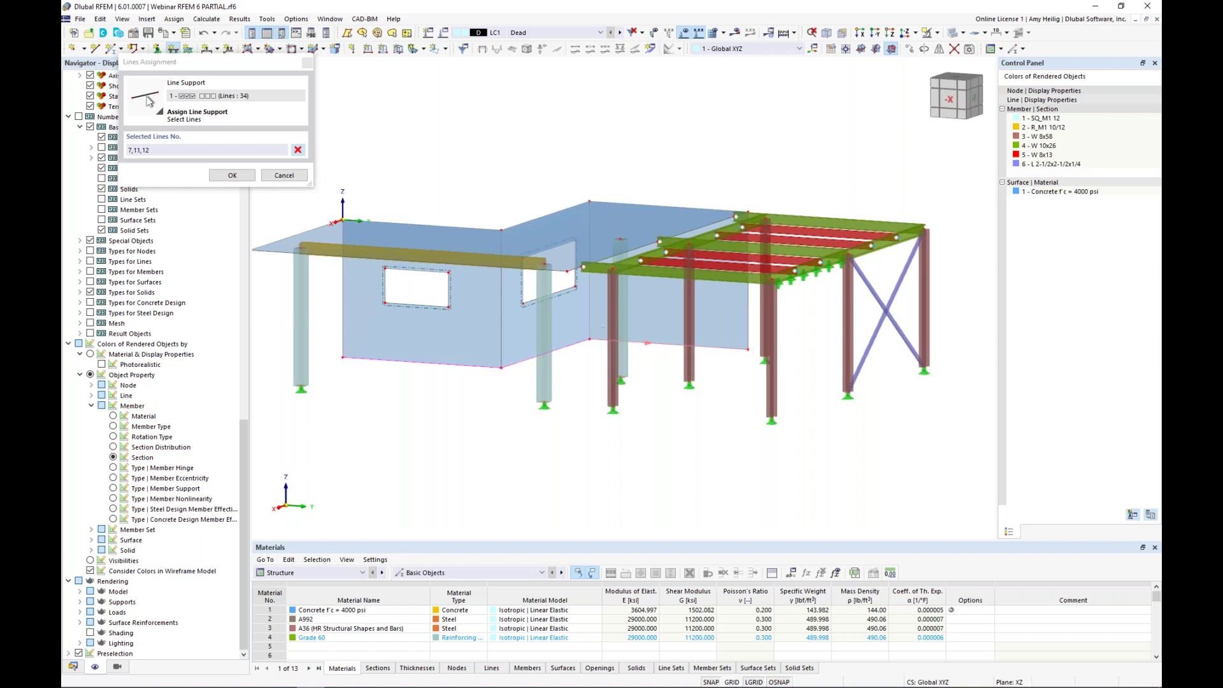
{"action": "left_click", "coordinate": [231, 178]}
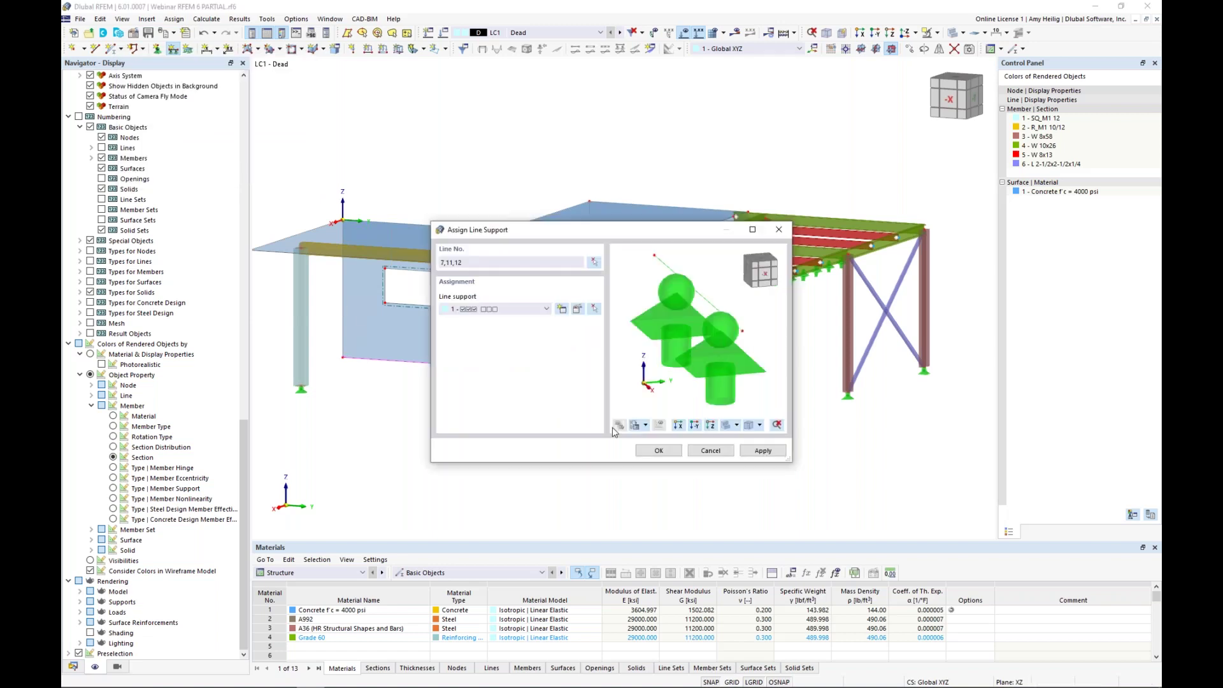
{"action": "key", "text": "Return"}
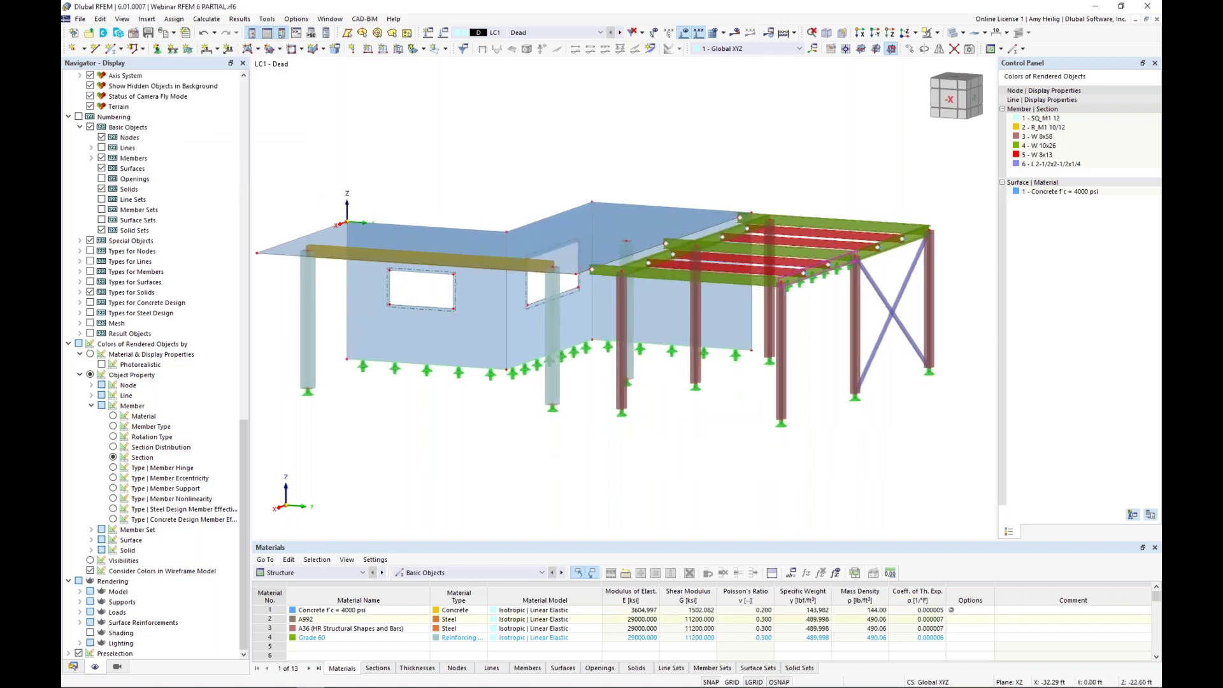
{"action": "right_click", "coordinate": [587, 413]}
{"action": "left_click", "coordinate": [545, 430]}
{"action": "scroll", "coordinate": [546, 430], "scroll_direction": "down", "scroll_amount": 1}
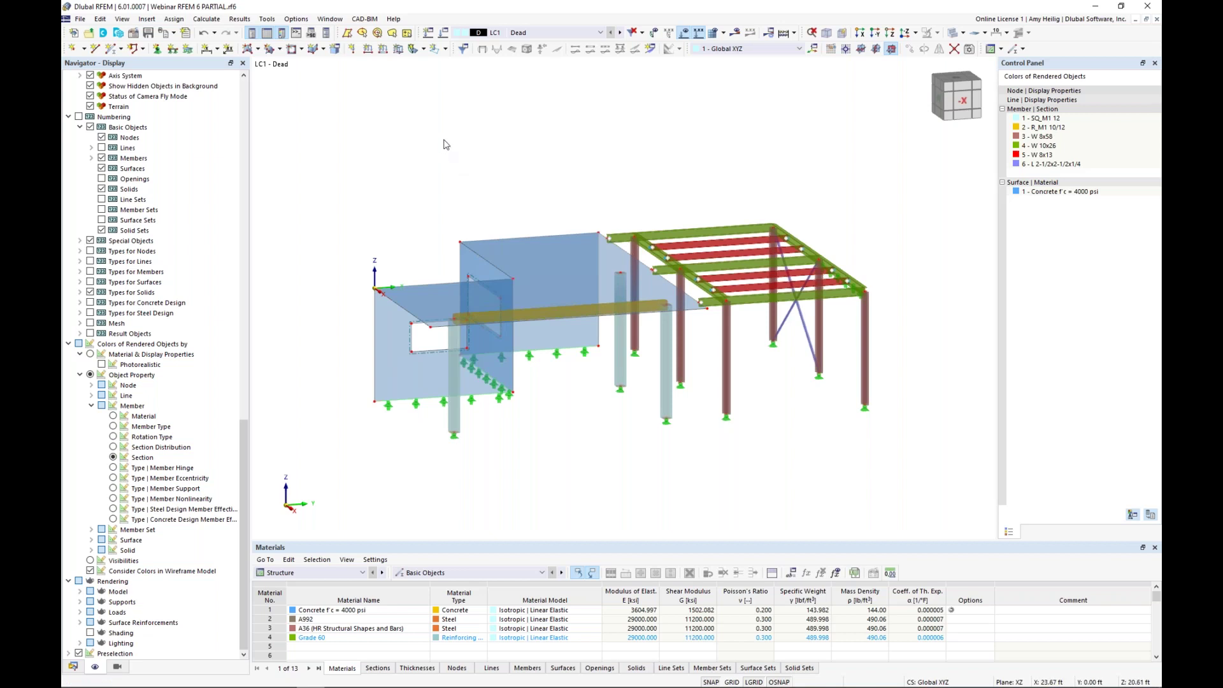
- Open the load case and combination settings and select ASCE 7 as the standard group for the combination wizard
{"action": "left_click", "coordinate": [515, 33]}
{"action": "left_click", "coordinate": [514, 33]}
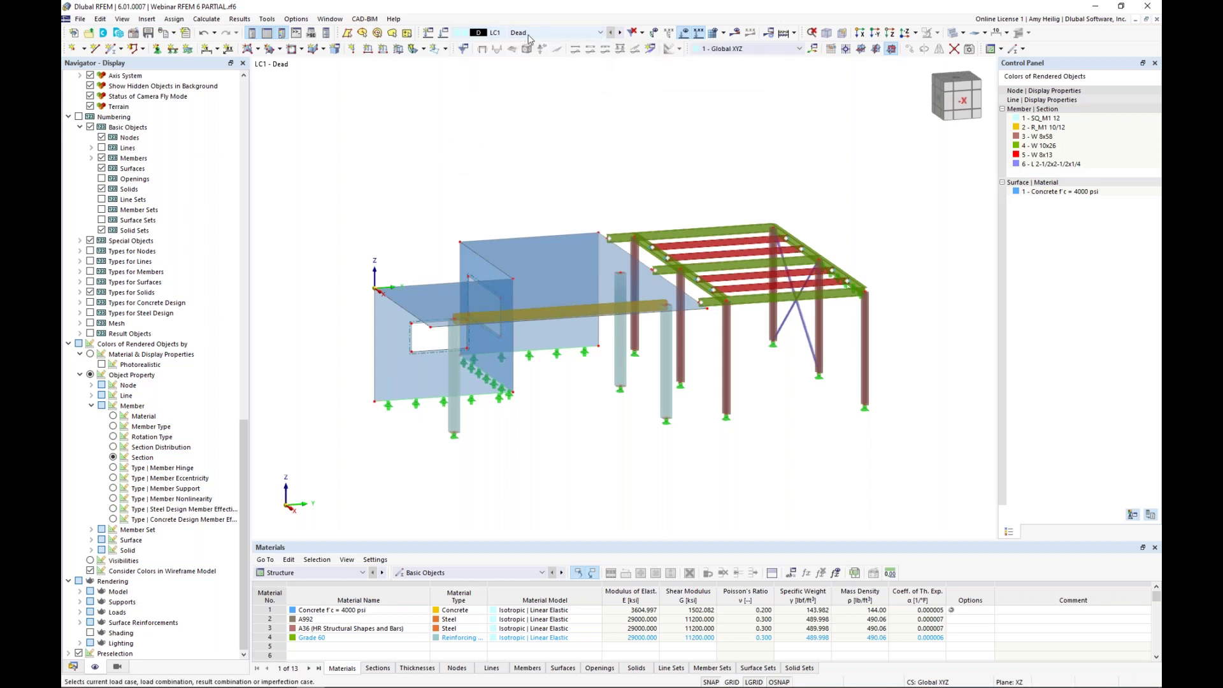
{"action": "left_click", "coordinate": [444, 33]}
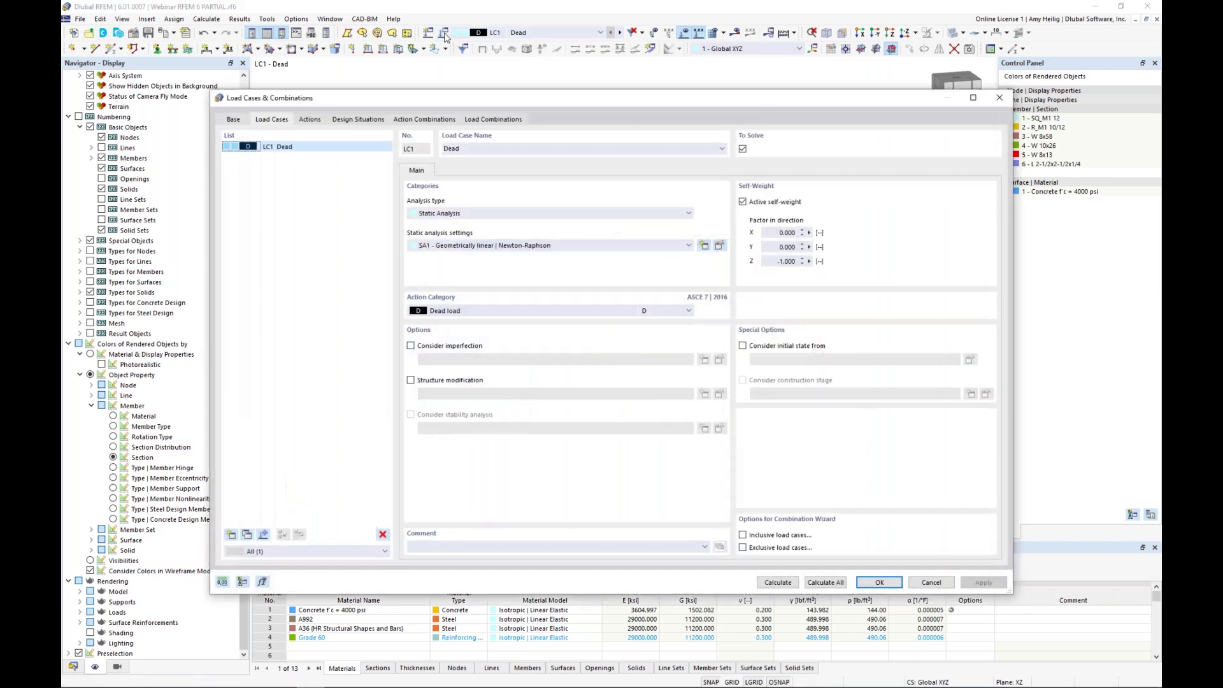
{"action": "left_click", "coordinate": [235, 120]}
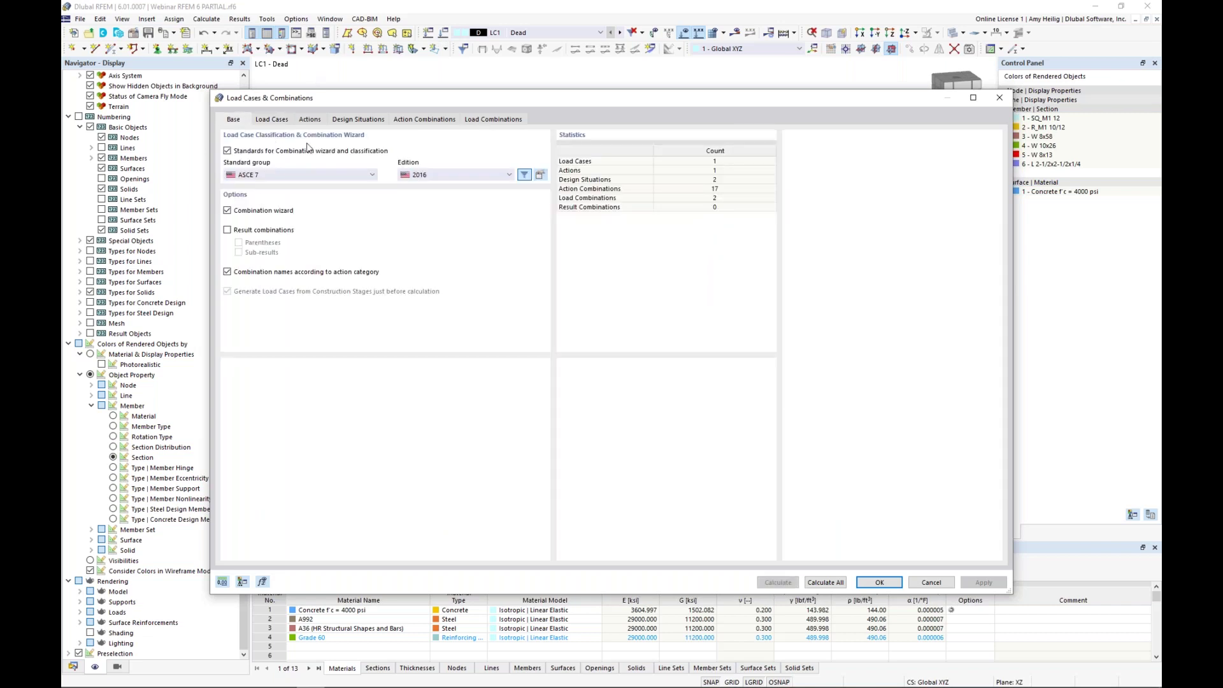
{"action": "left_click", "coordinate": [272, 176]}
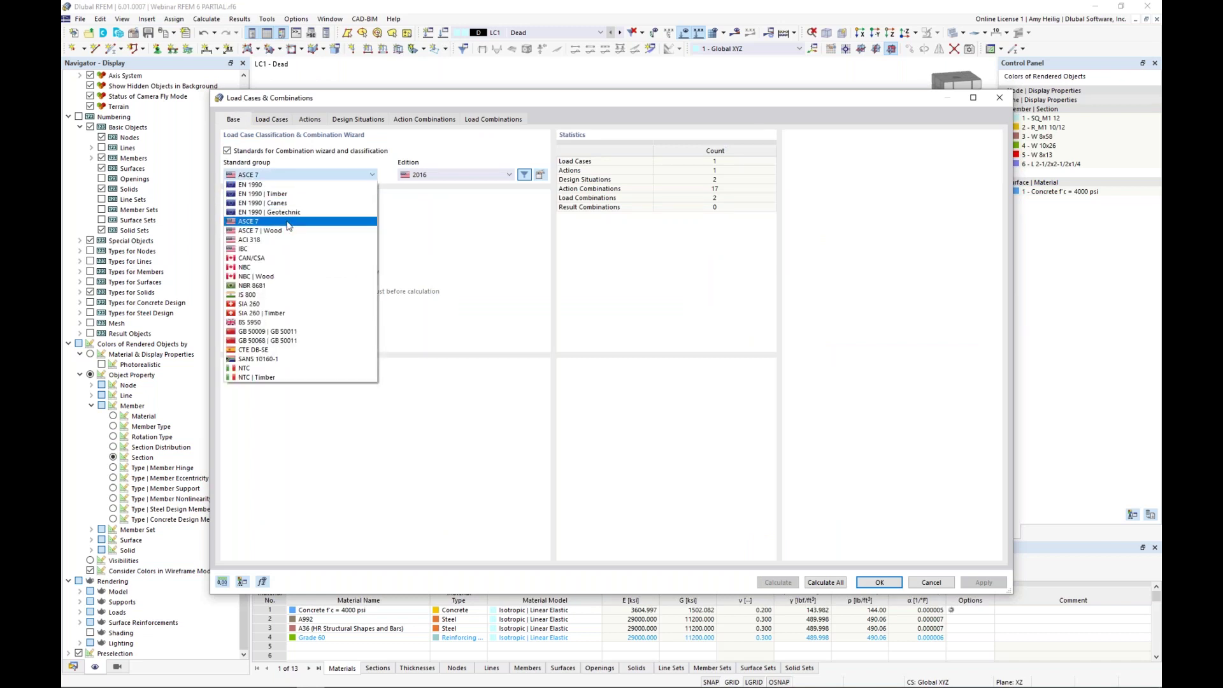
{"action": "left_click", "coordinate": [289, 222]}
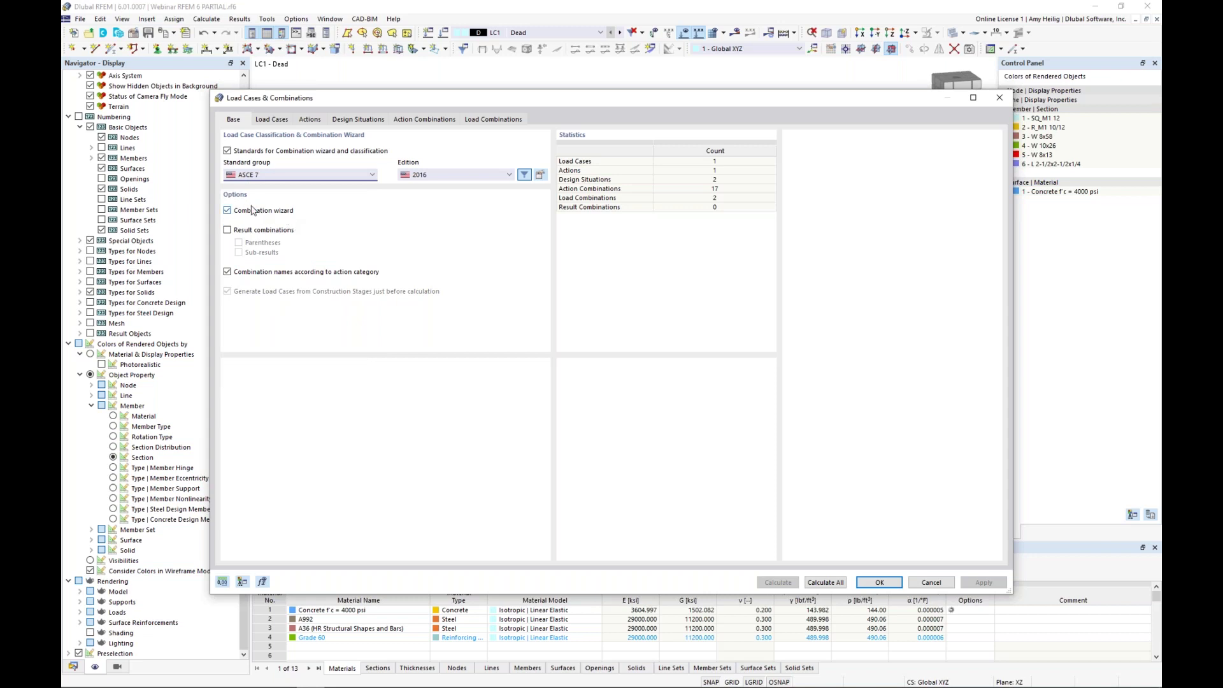
- Add a load case named Live and set its action category to Live load
{"action": "left_click", "coordinate": [277, 121]}
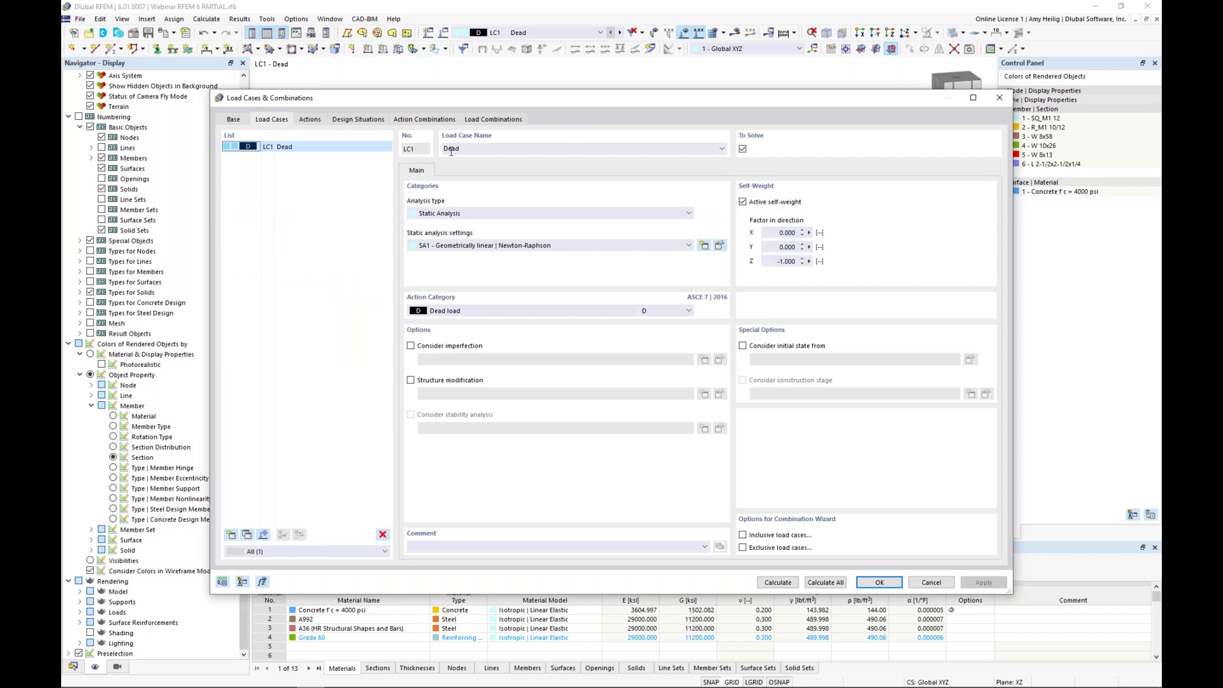
{"action": "left_click", "coordinate": [475, 311]}
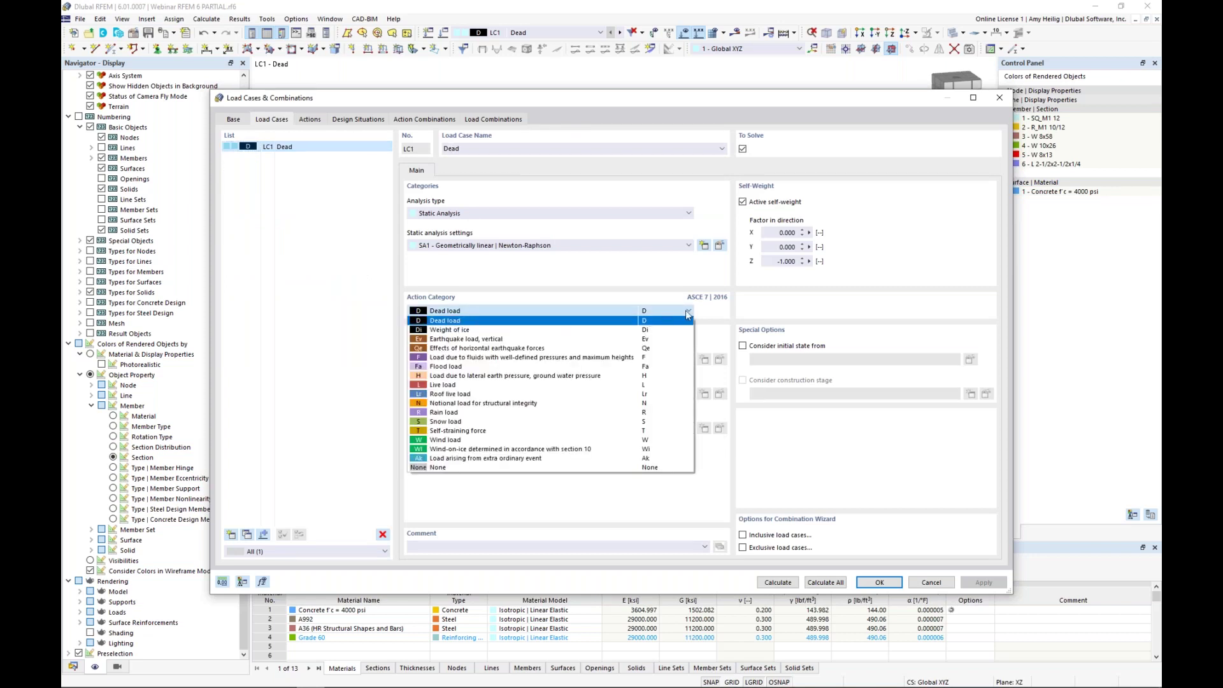
{"action": "left_click", "coordinate": [703, 275]}
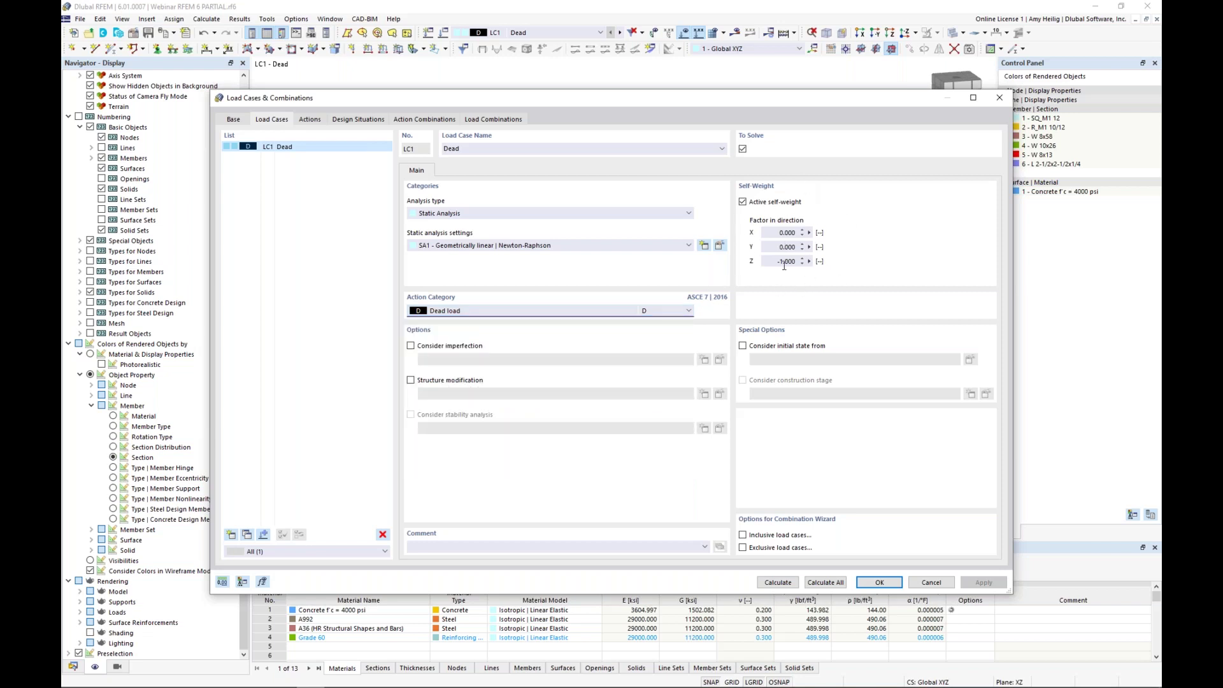
{"action": "left_click", "coordinate": [231, 534]}
{"action": "type", "text": "Live"}
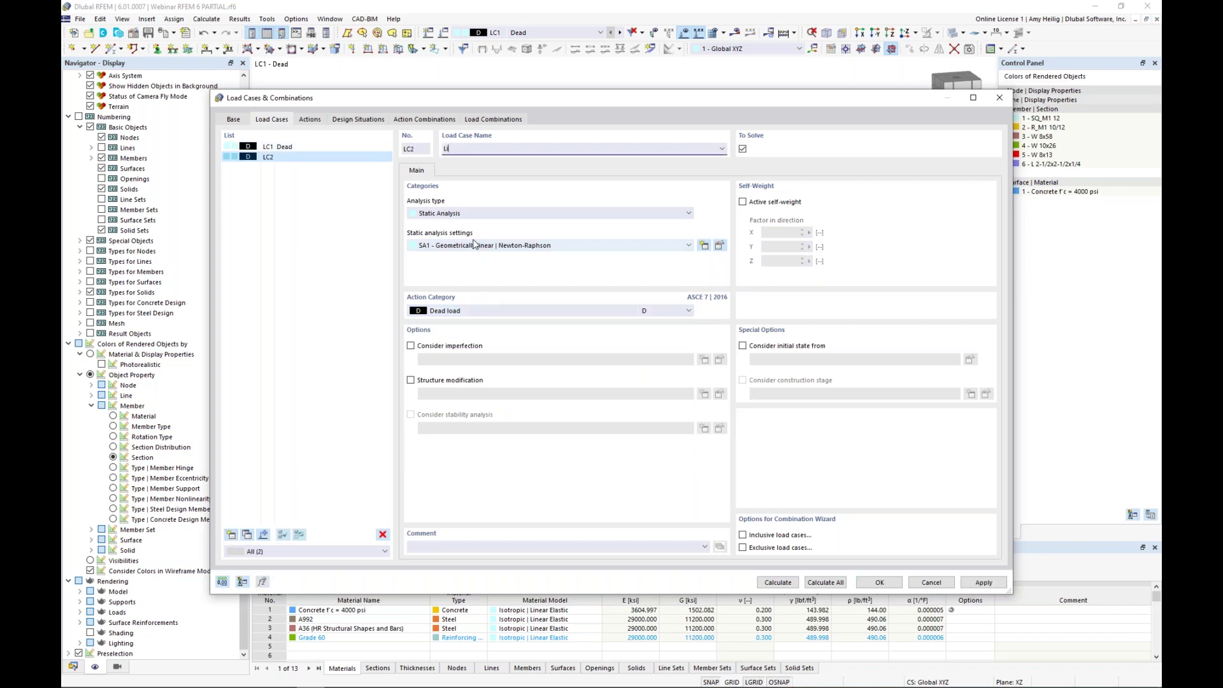
{"action": "left_click", "coordinate": [479, 311]}
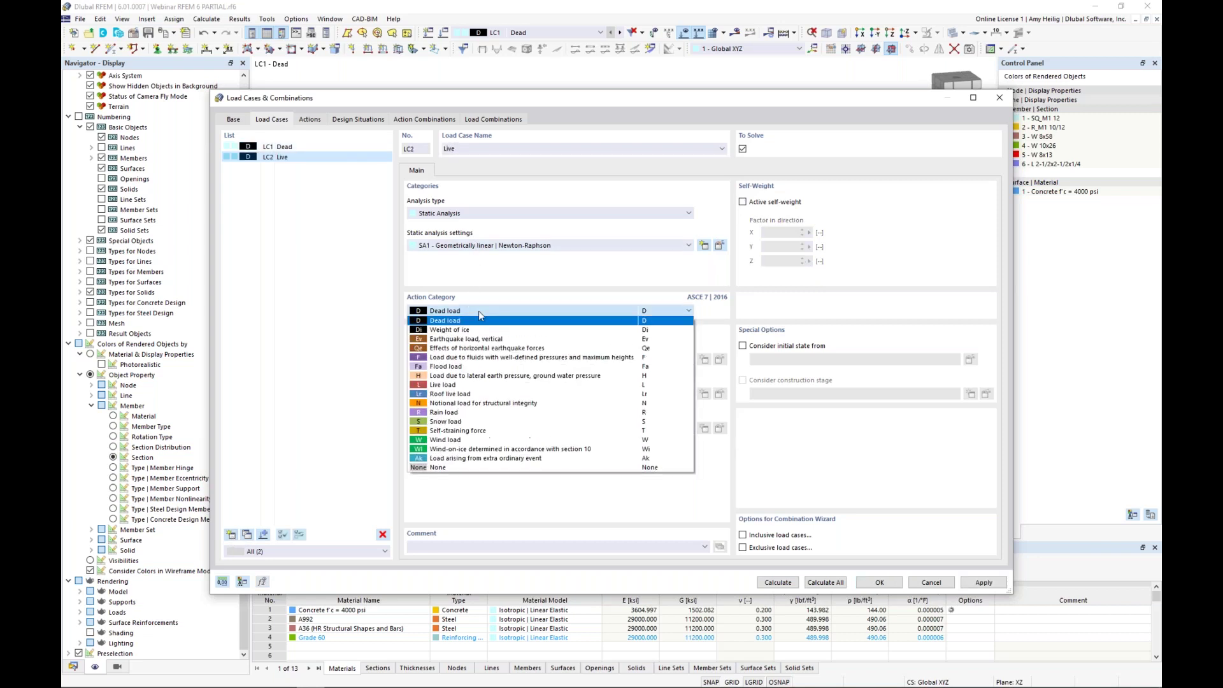
{"action": "left_click", "coordinate": [456, 384]}
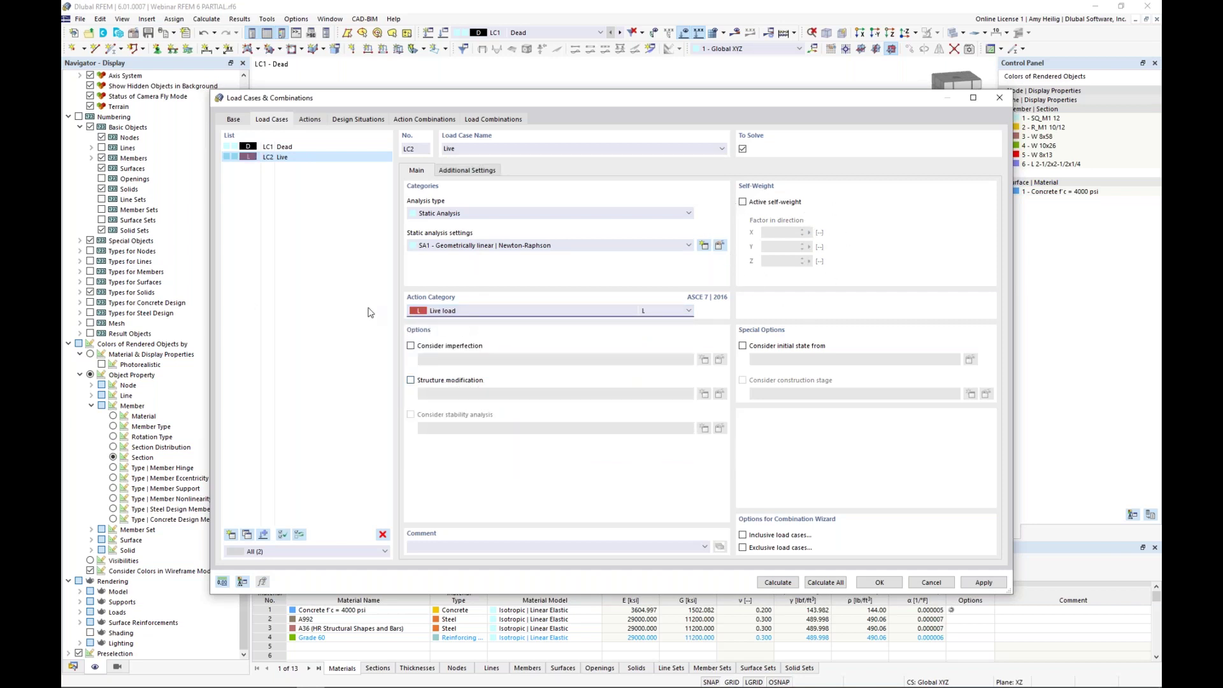
- Add a load case named Wind with the action category Wind load, keeping the SA1 geometrically linear analysis setting
{"action": "left_click", "coordinate": [231, 535]}
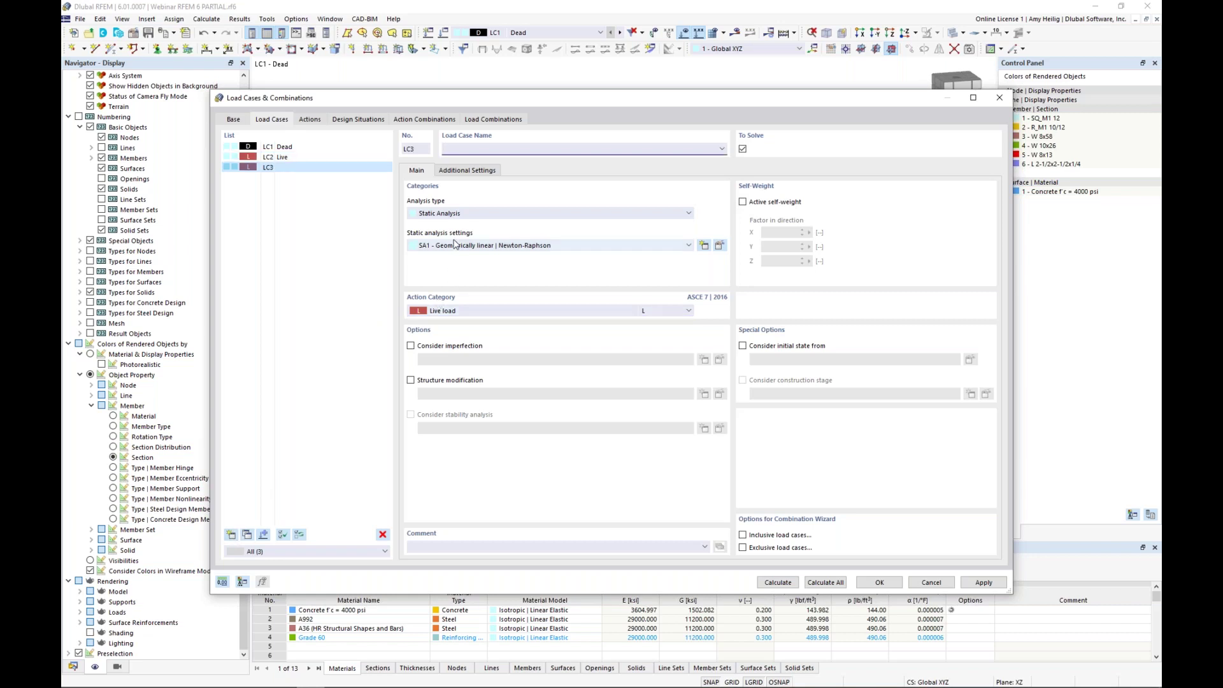
{"action": "type", "text": "Wind"}
{"action": "left_click", "coordinate": [469, 310]}
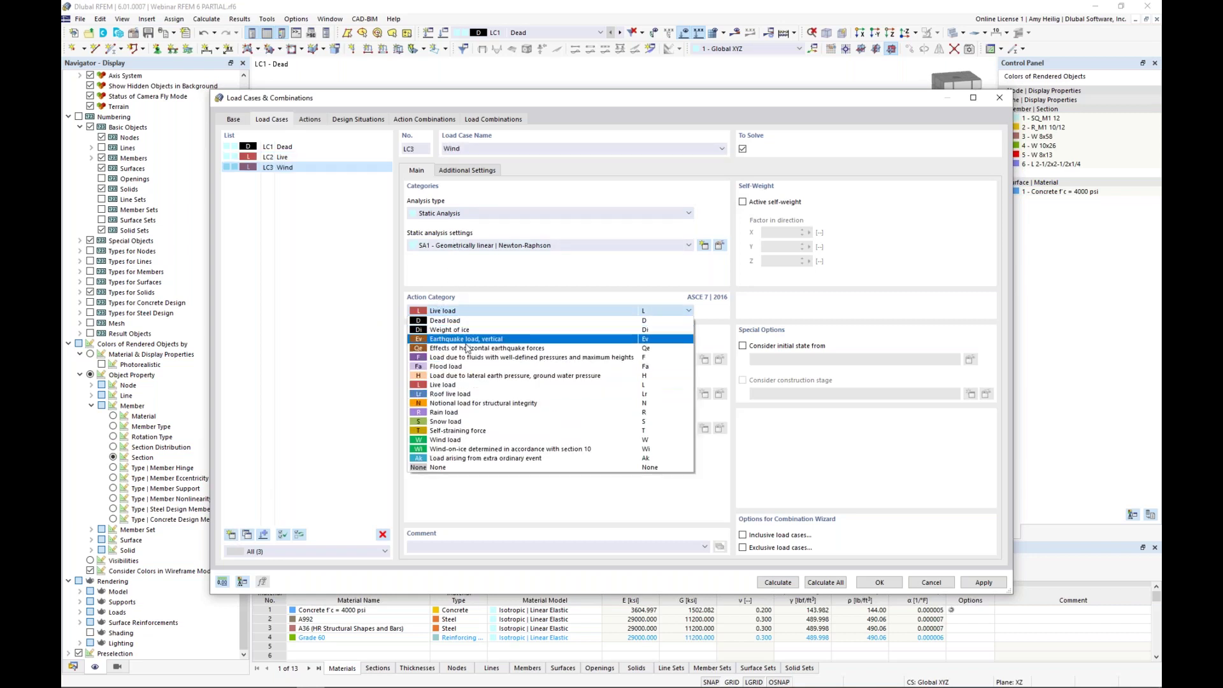
{"action": "left_click", "coordinate": [465, 440]}
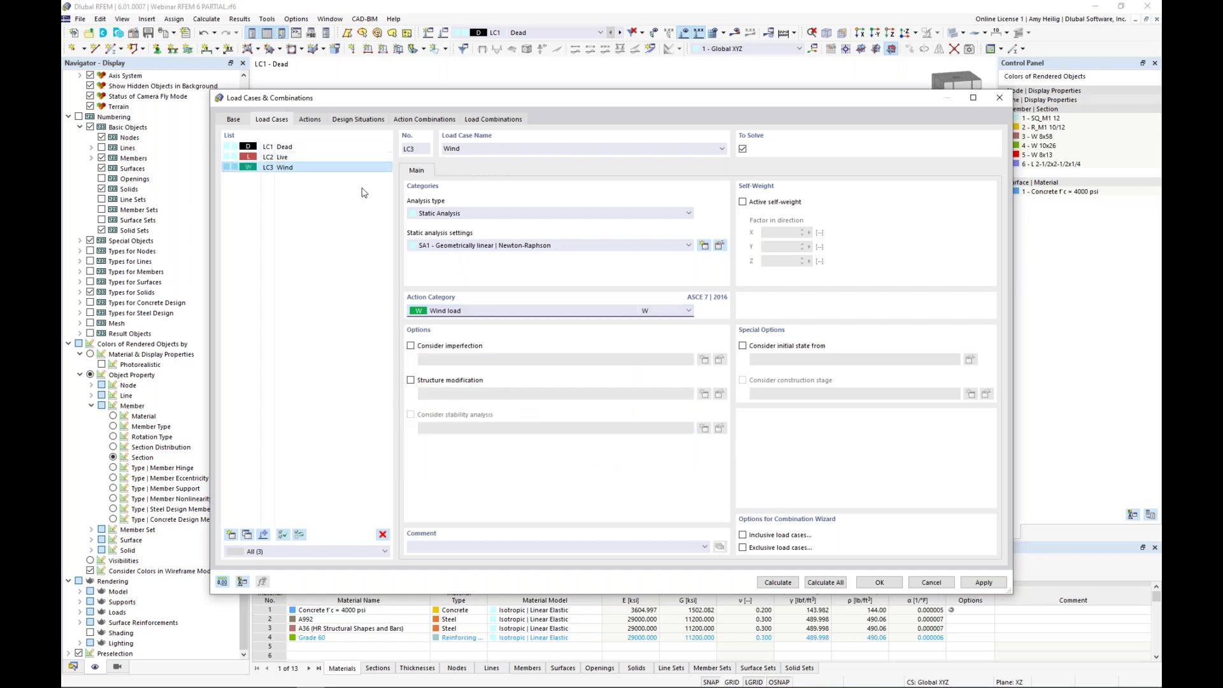
{"action": "left_click", "coordinate": [464, 246]}
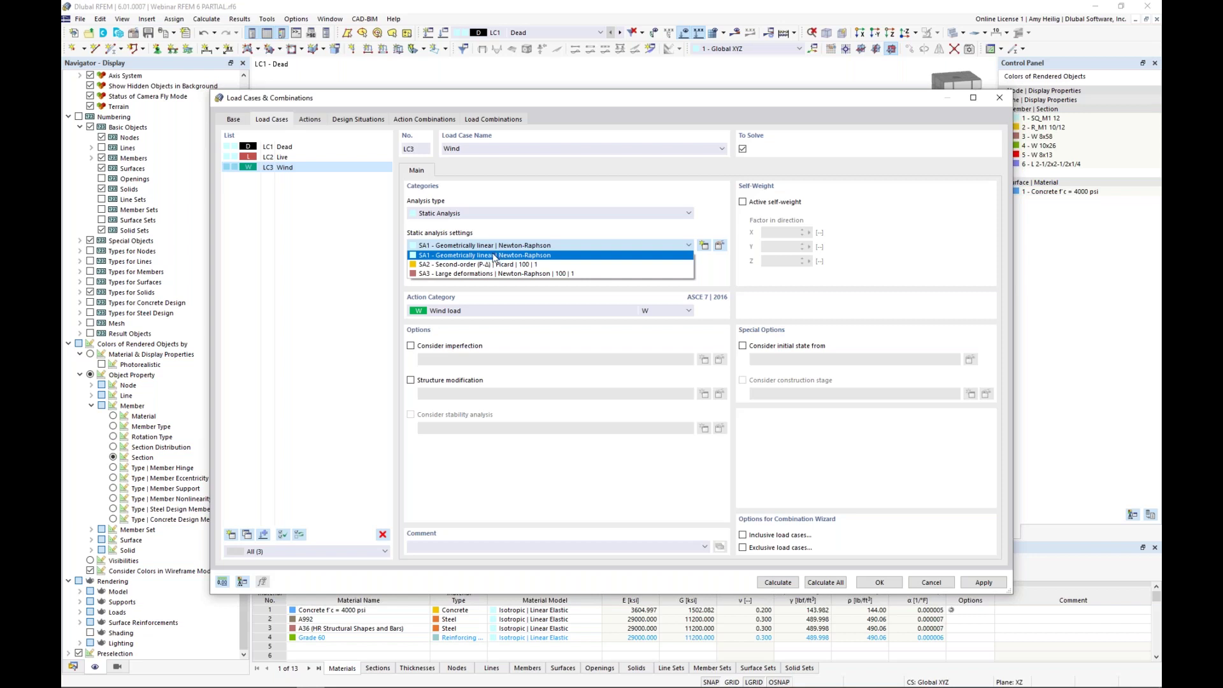
{"action": "left_click", "coordinate": [503, 231]}
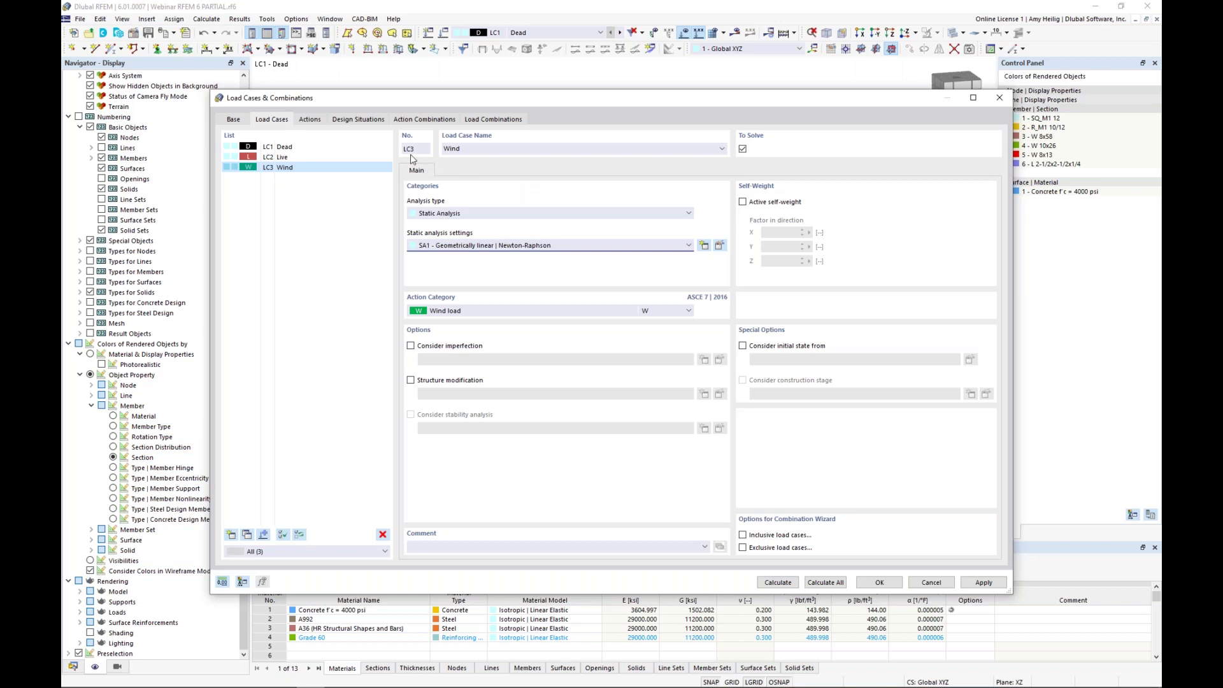
- Review the LRFD and ASD design situations, the generated load combinations and the static analysis options of combination CO1
{"action": "left_click", "coordinate": [361, 120]}
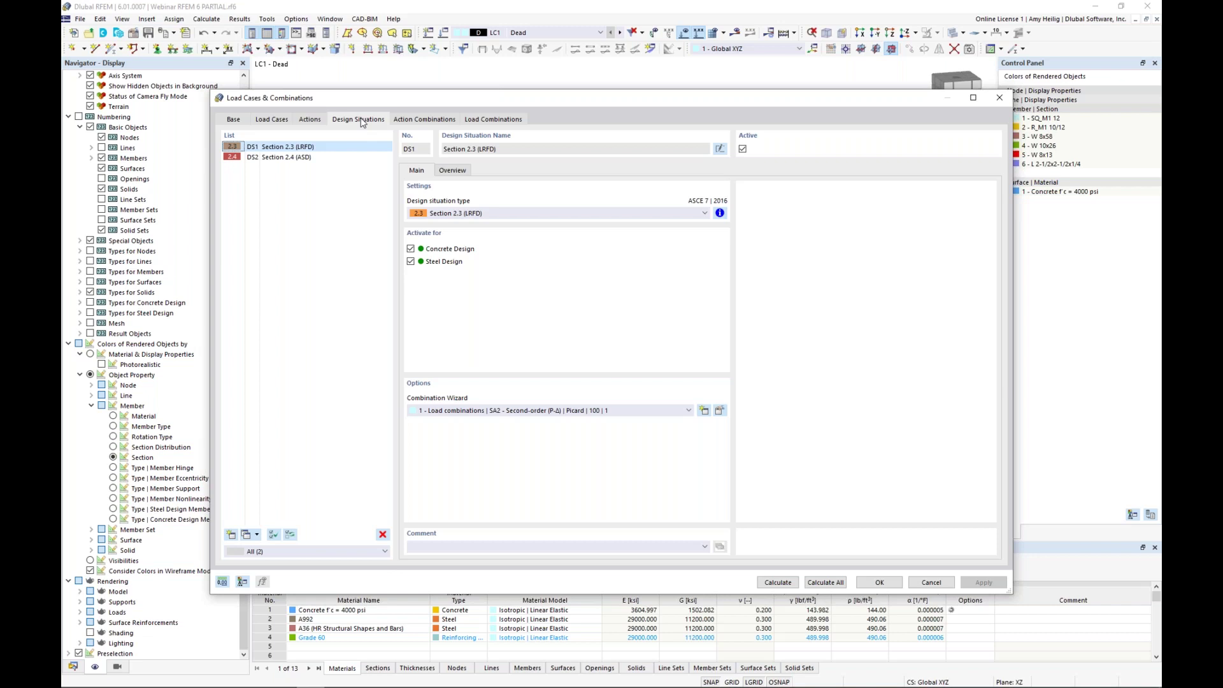
{"action": "left_click", "coordinate": [309, 159]}
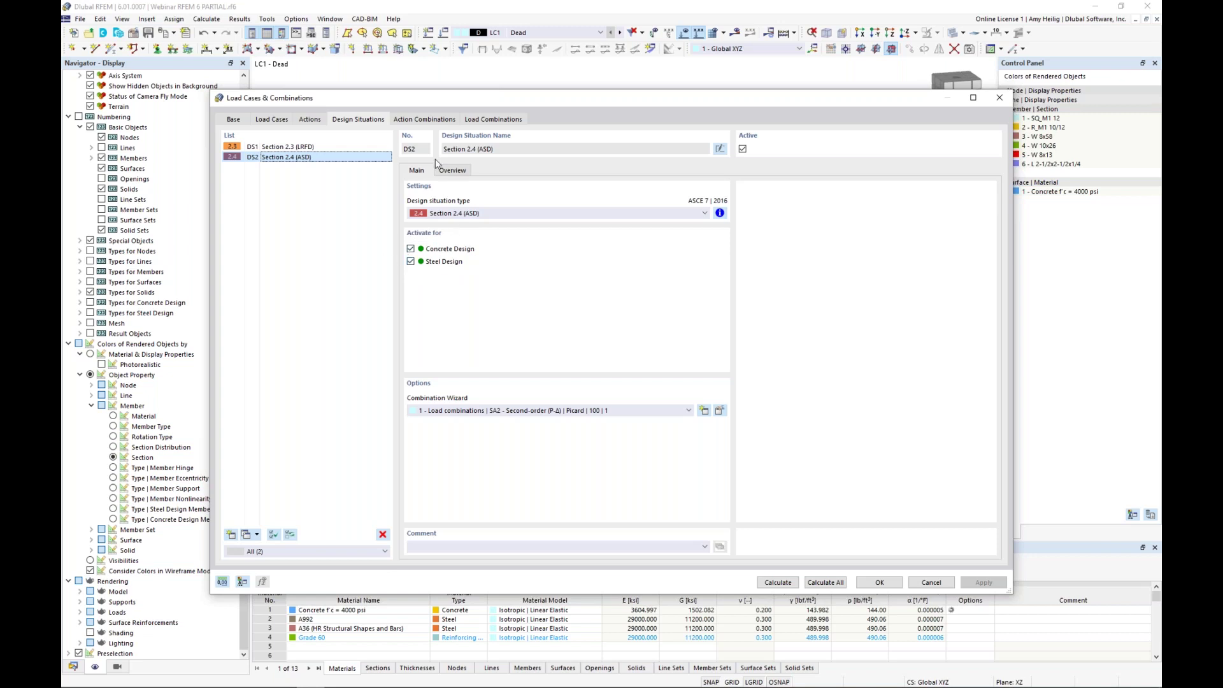
{"action": "left_click", "coordinate": [481, 120]}
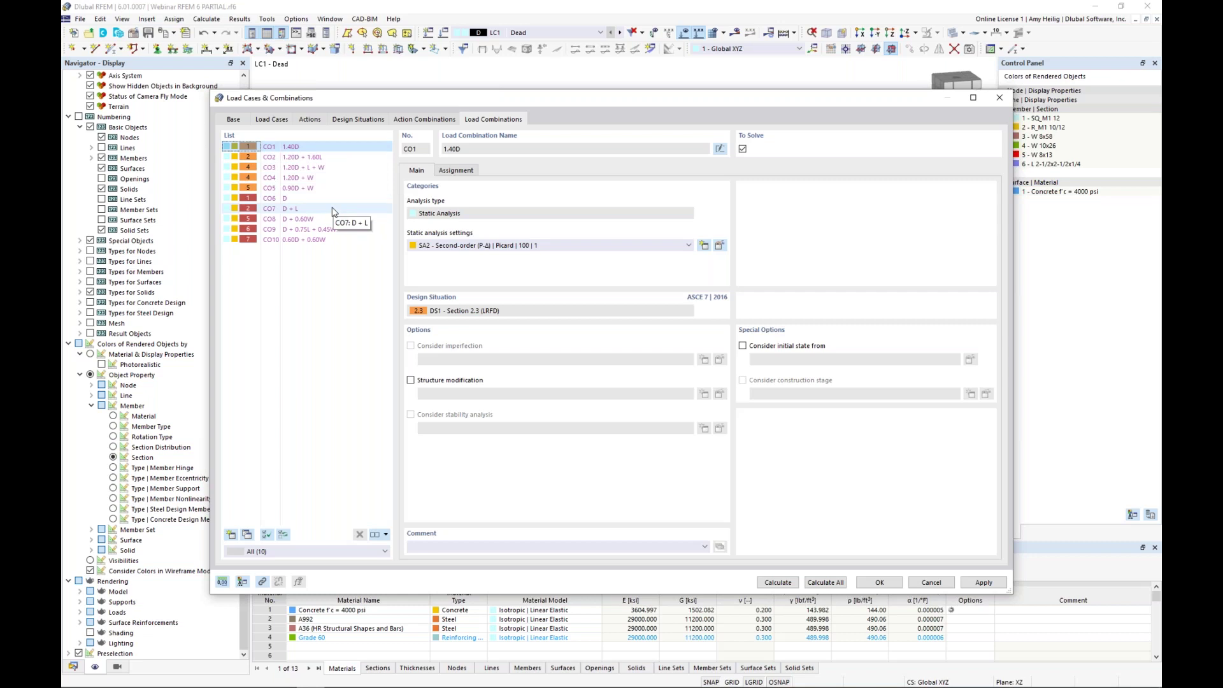
{"action": "left_click", "coordinate": [490, 246]}
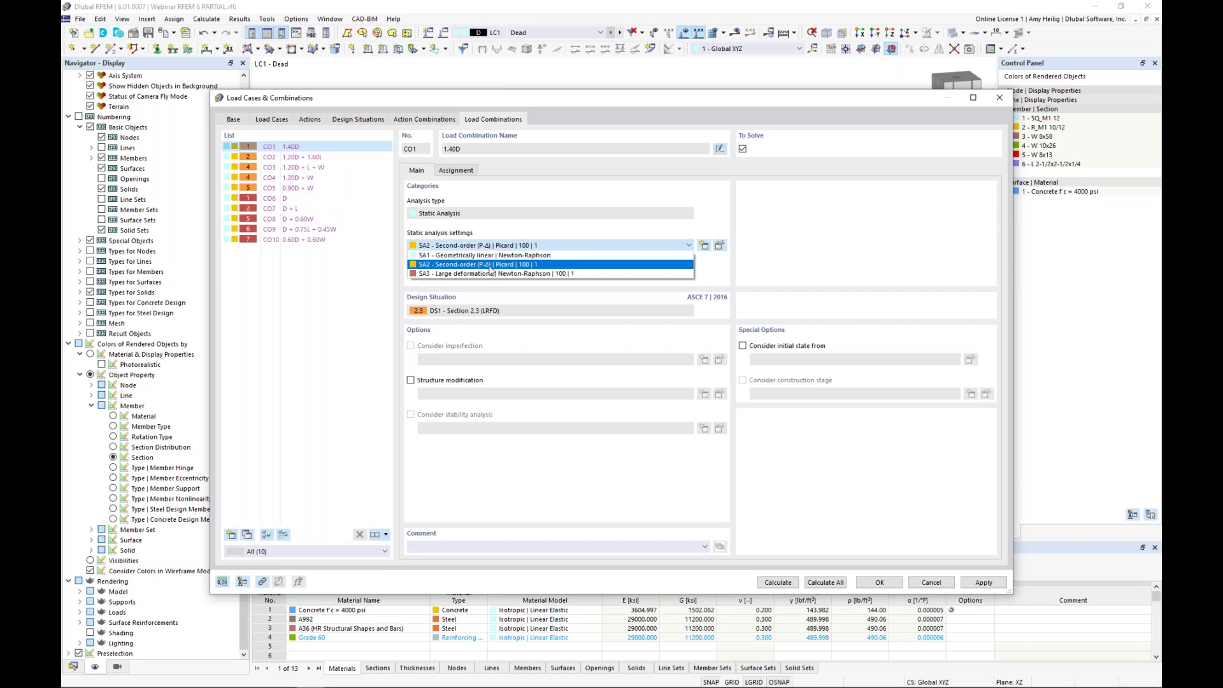
{"action": "left_click", "coordinate": [370, 280]}
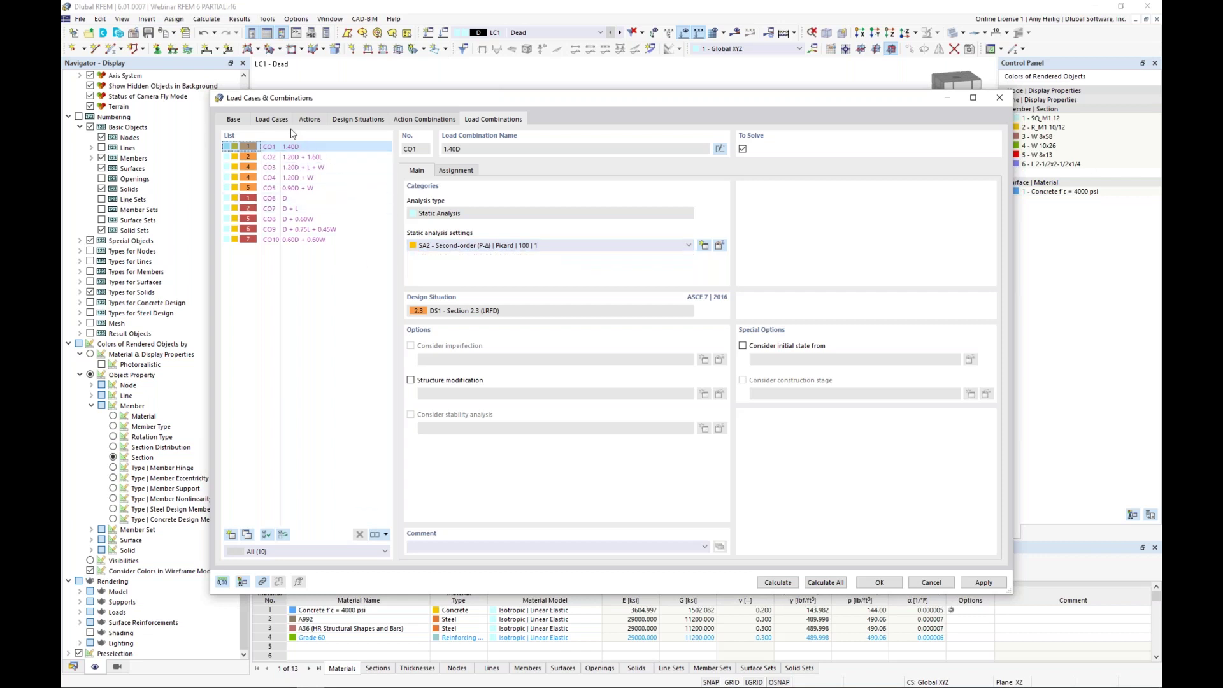
- Enable structure modification for load cases LC1 to LC3 together and create a new modification covering member and surface stiffnesses
{"action": "left_click", "coordinate": [272, 120]}
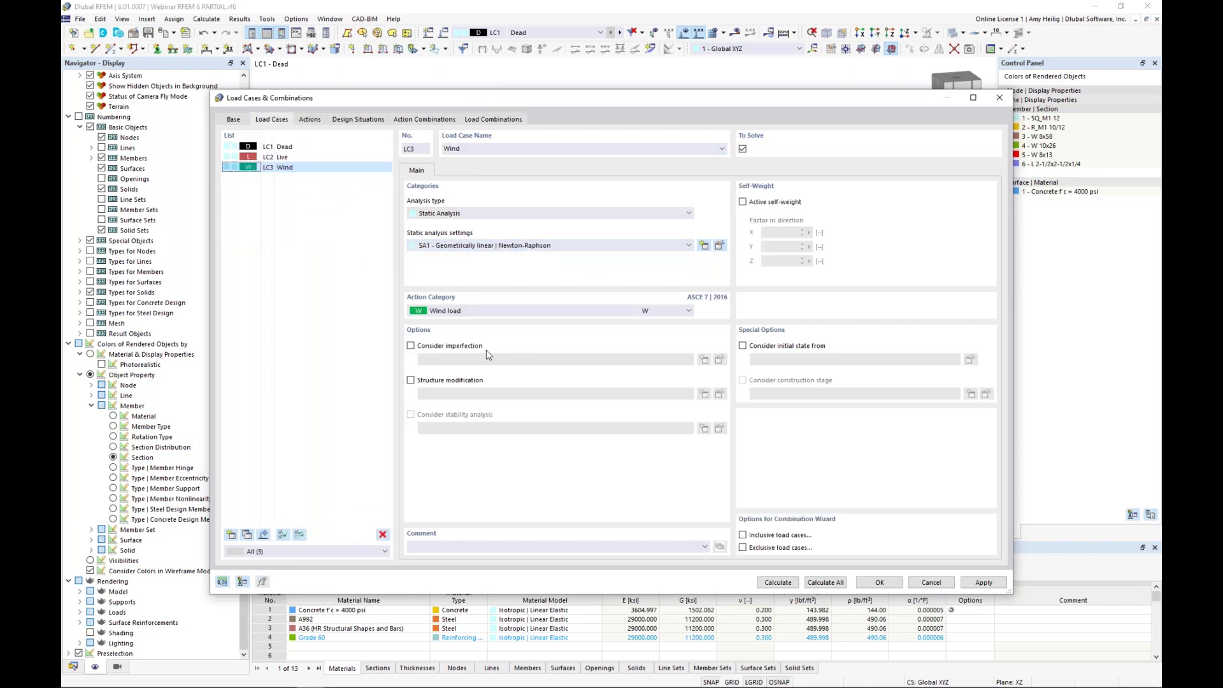
{"action": "left_click", "coordinate": [304, 149]}
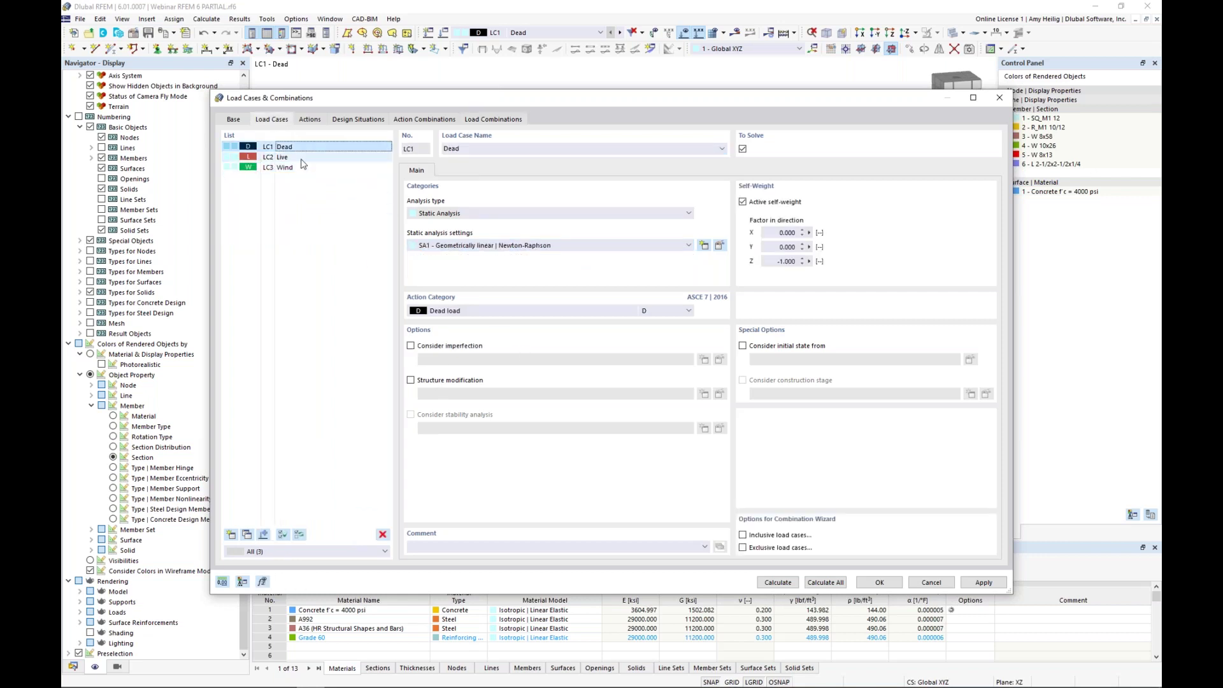
{"action": "left_click", "coordinate": [302, 168], "text": "shift"}
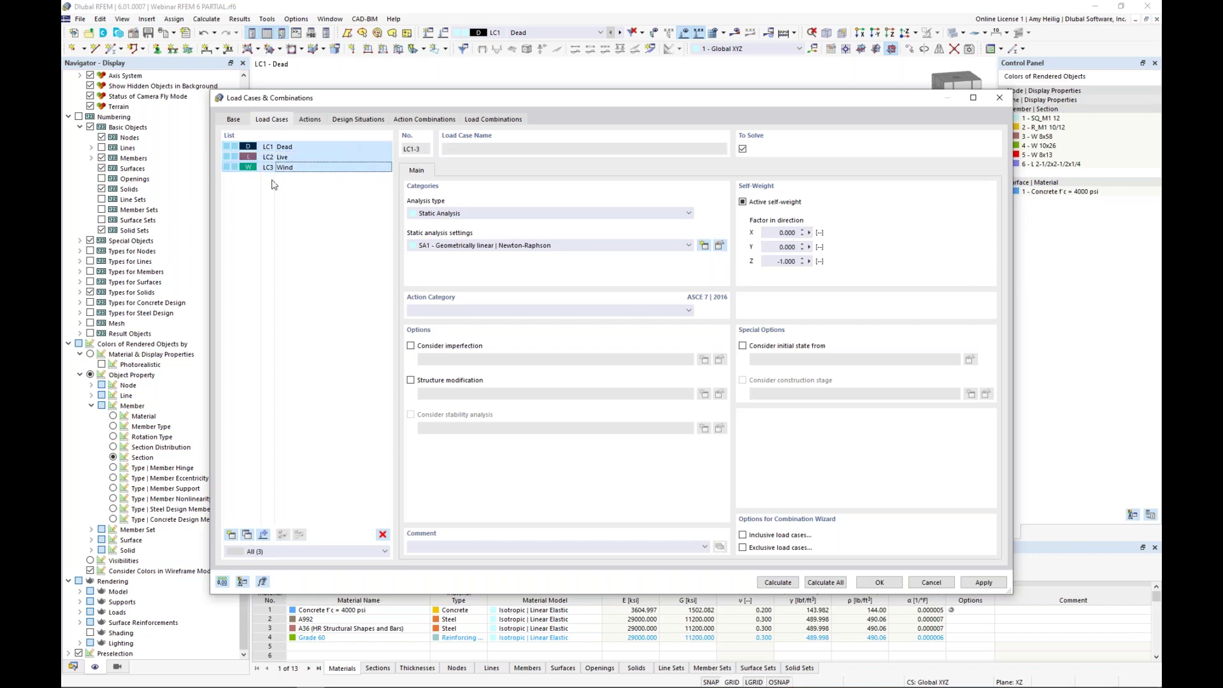
{"action": "left_click", "coordinate": [411, 381]}
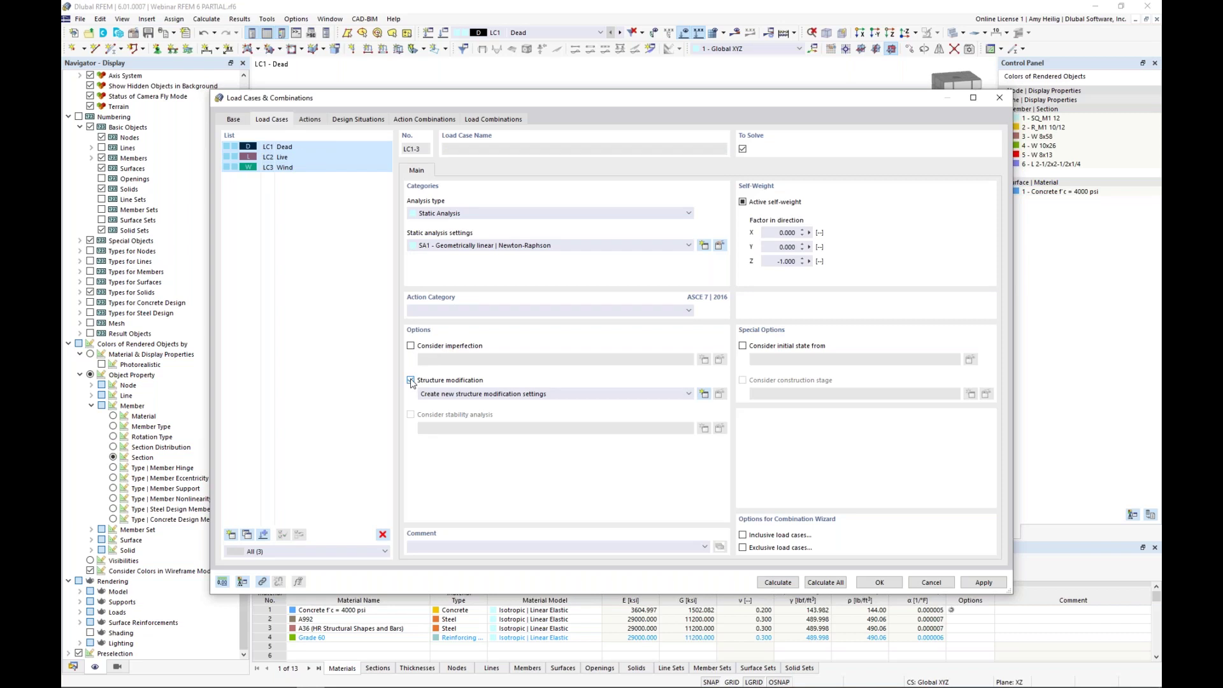
{"action": "left_click", "coordinate": [704, 396]}
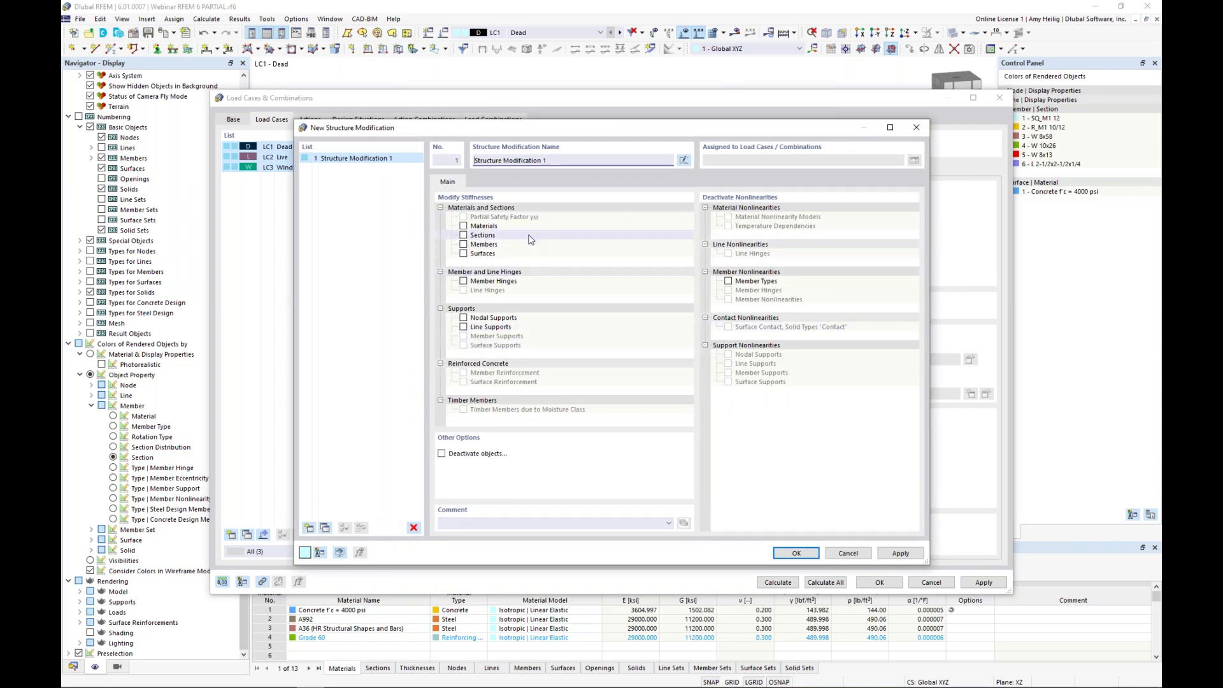
{"action": "left_click", "coordinate": [464, 245]}
{"action": "left_click", "coordinate": [464, 254]}
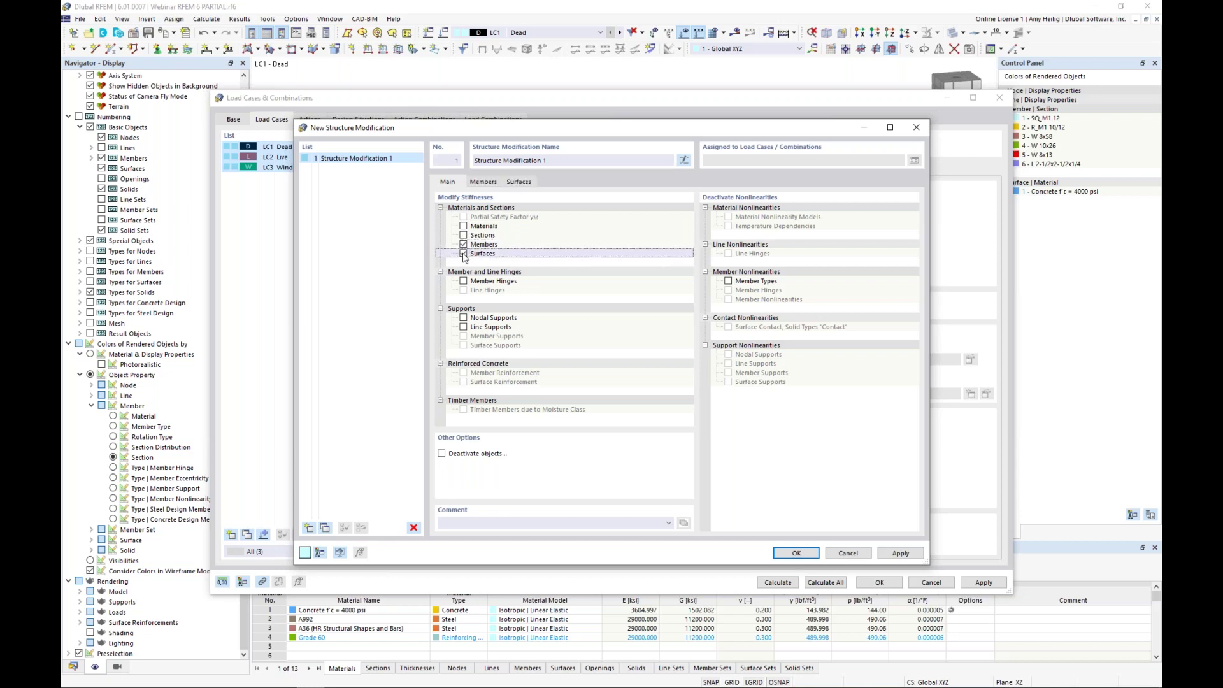
- Create a member stiffness modification of type ACI 318-19 Table 6.6.3.1.1(a) | Concrete Structures for the component type Columns
{"action": "left_click", "coordinate": [492, 183]}
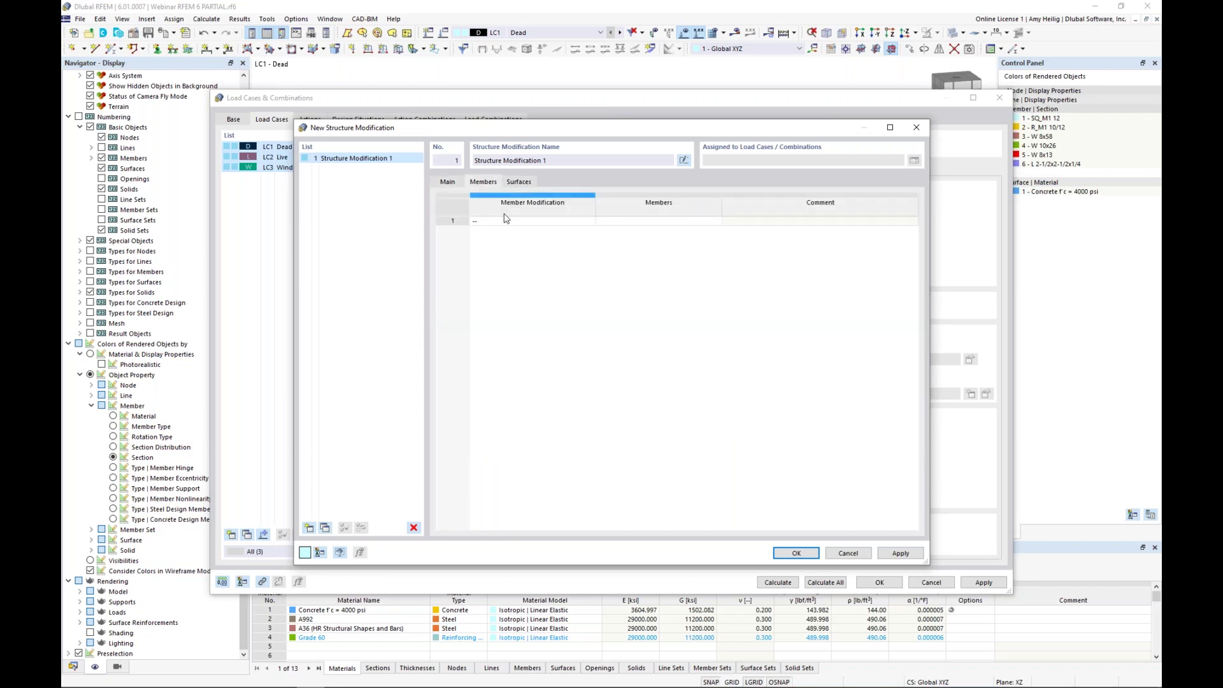
{"action": "left_click", "coordinate": [509, 222]}
{"action": "left_click", "coordinate": [589, 221]}
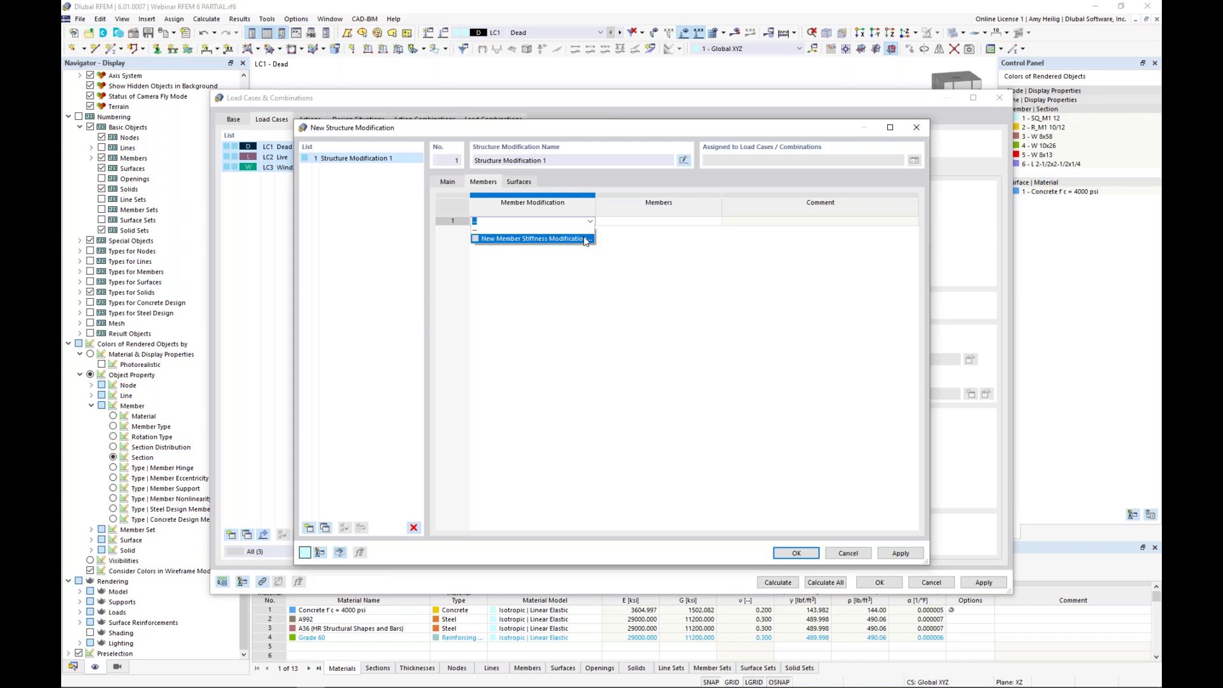
{"action": "left_click", "coordinate": [584, 239]}
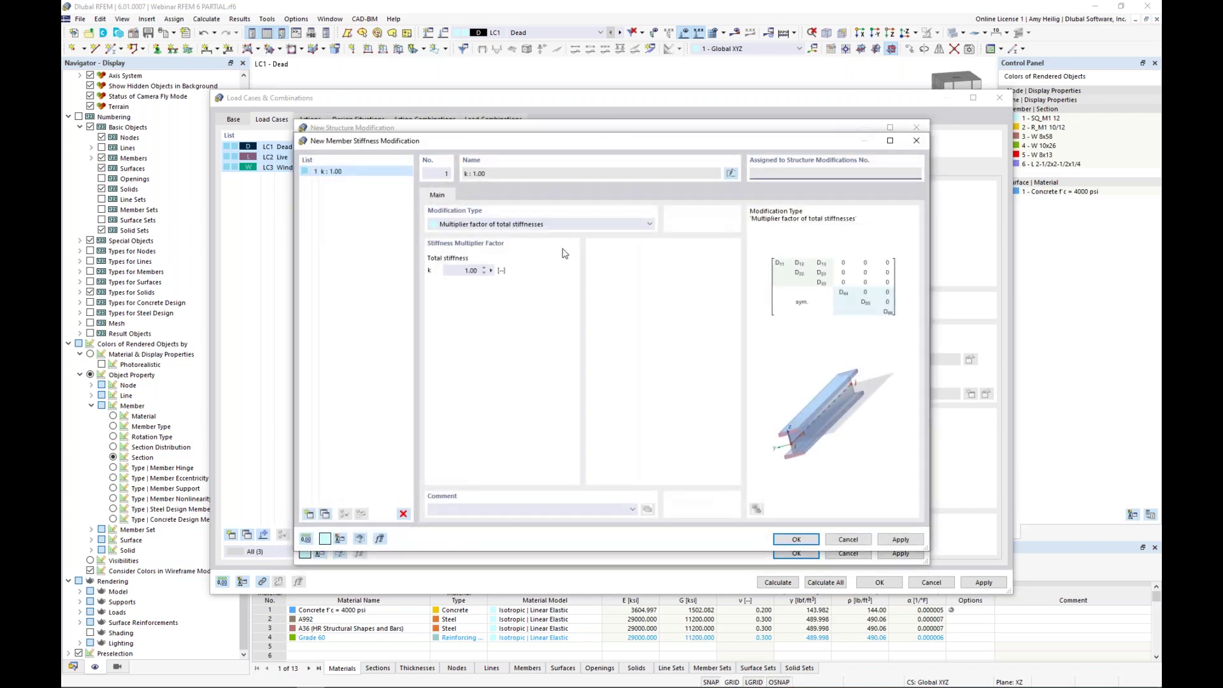
{"action": "left_click", "coordinate": [571, 225]}
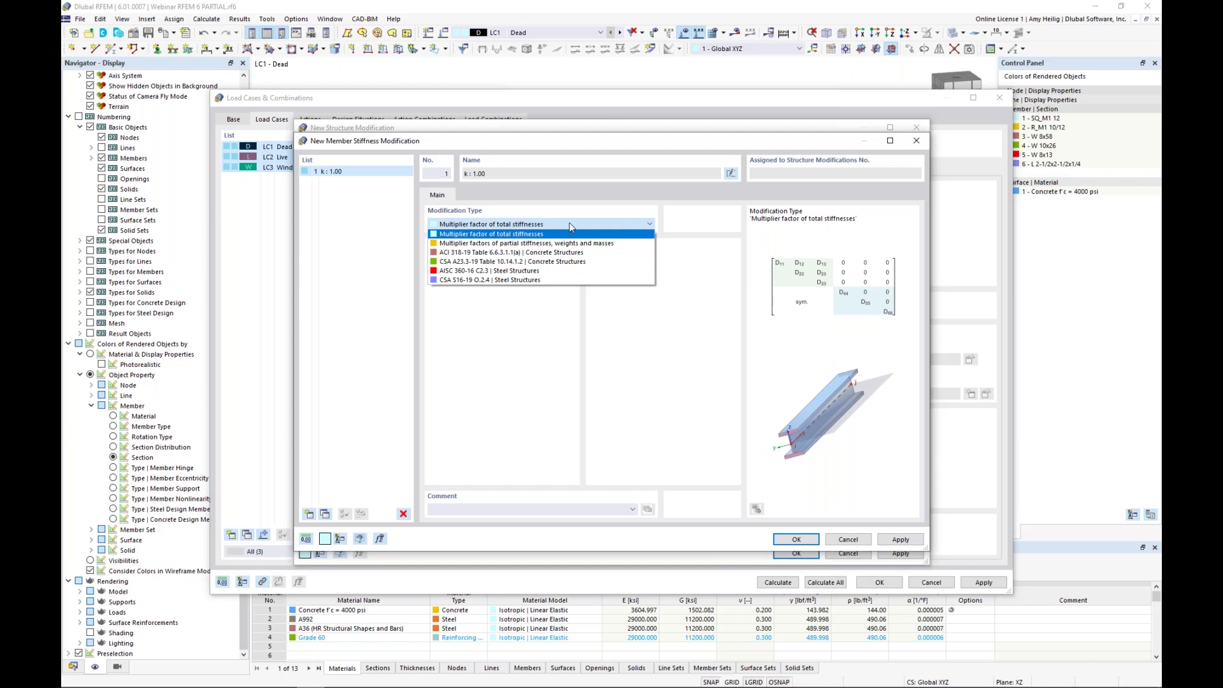
{"action": "left_click", "coordinate": [551, 252]}
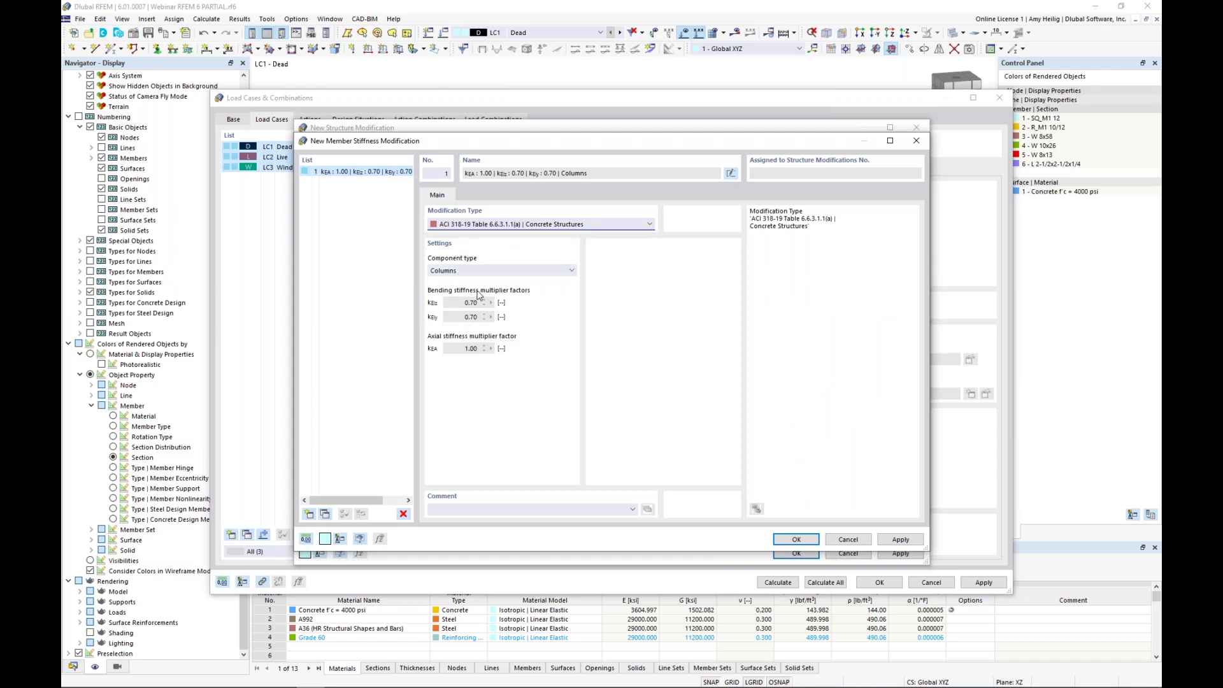
{"action": "left_click", "coordinate": [795, 542]}
- Assign the column stiffness modification to the three concrete columns, members 1 to 3, by picking them in the model
{"action": "left_click", "coordinate": [630, 223]}
{"action": "left_click", "coordinate": [642, 223]}
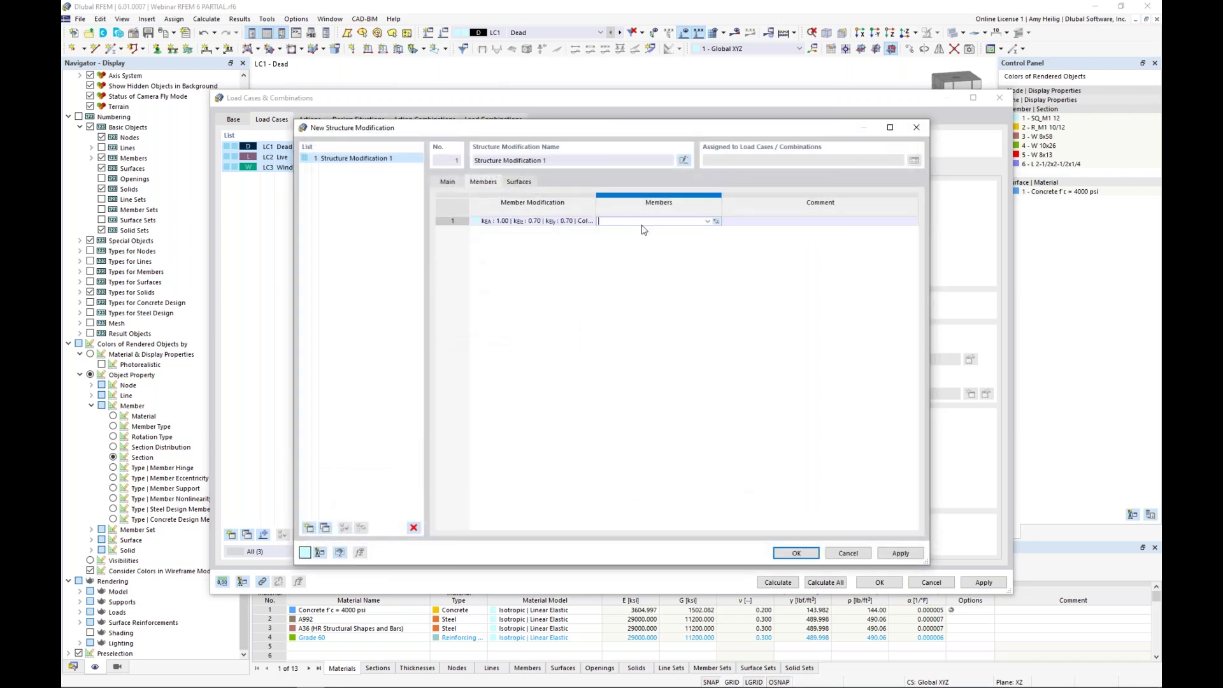
{"action": "left_click", "coordinate": [716, 221]}
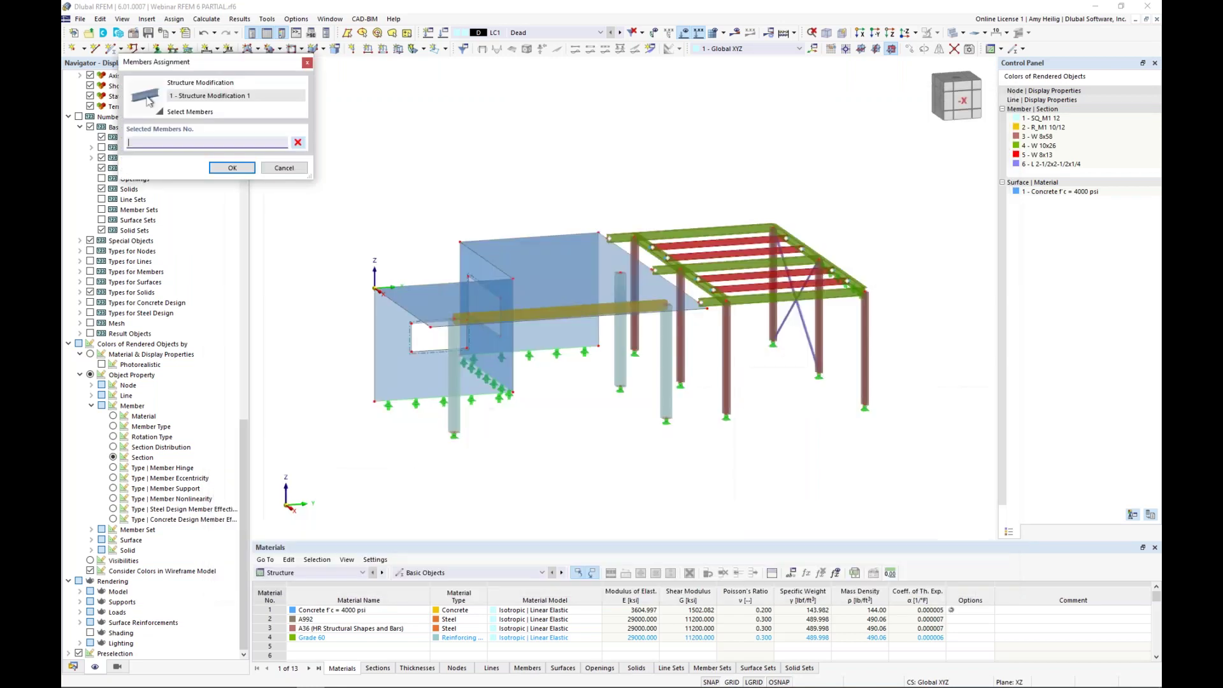
{"action": "left_click", "coordinate": [619, 363]}
{"action": "left_click", "coordinate": [667, 363]}
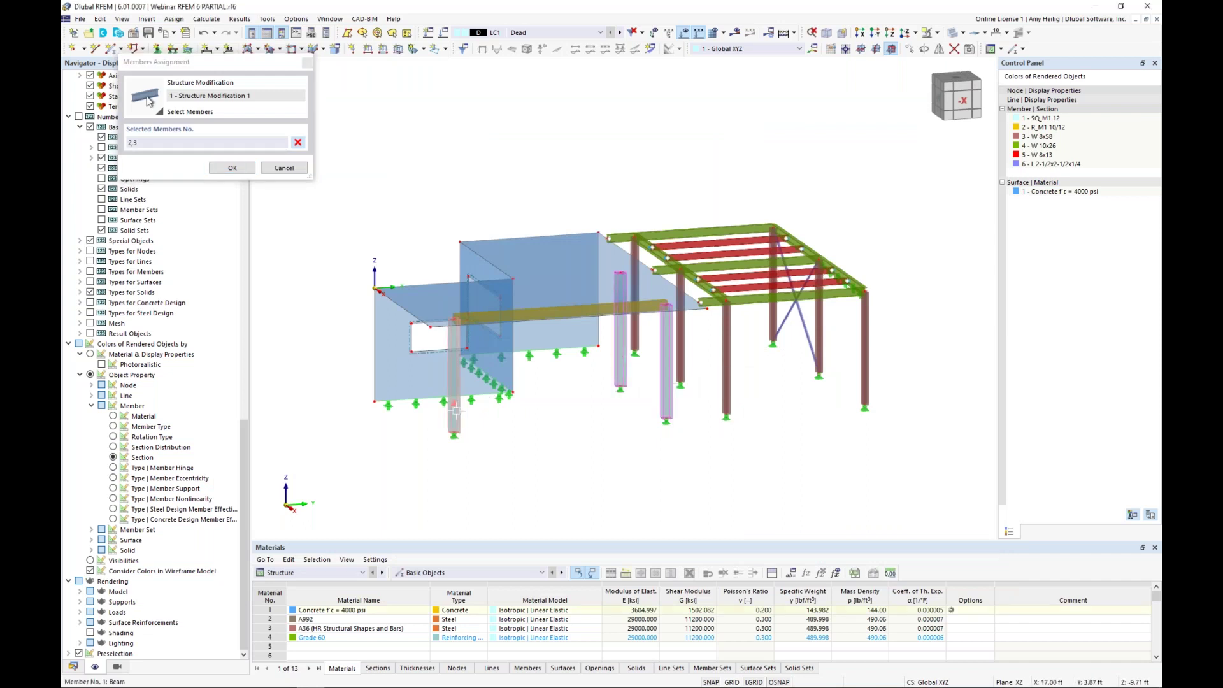
{"action": "left_click", "coordinate": [233, 168]}
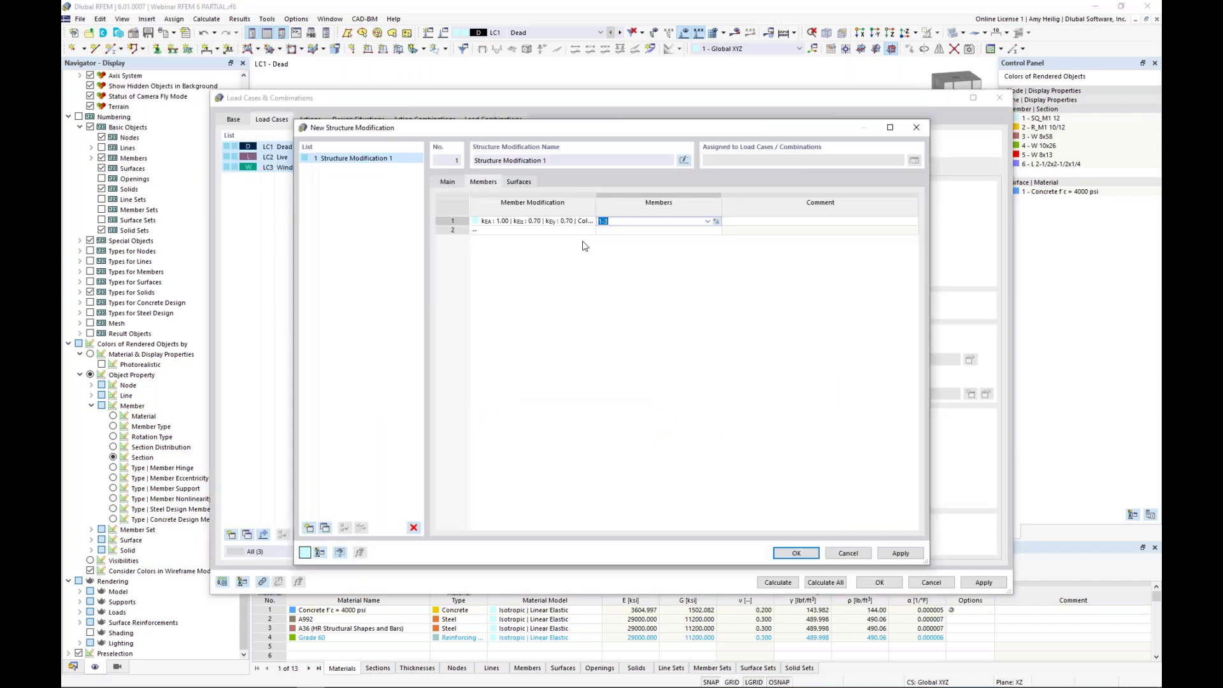
- Create a second member stiffness modification of type ACI 318-19 Table 6.6.3.1.1(a) | Concrete Structures for the component type Beams
{"action": "left_click", "coordinate": [583, 230]}
{"action": "left_click", "coordinate": [590, 230]}
{"action": "left_click", "coordinate": [586, 248]}
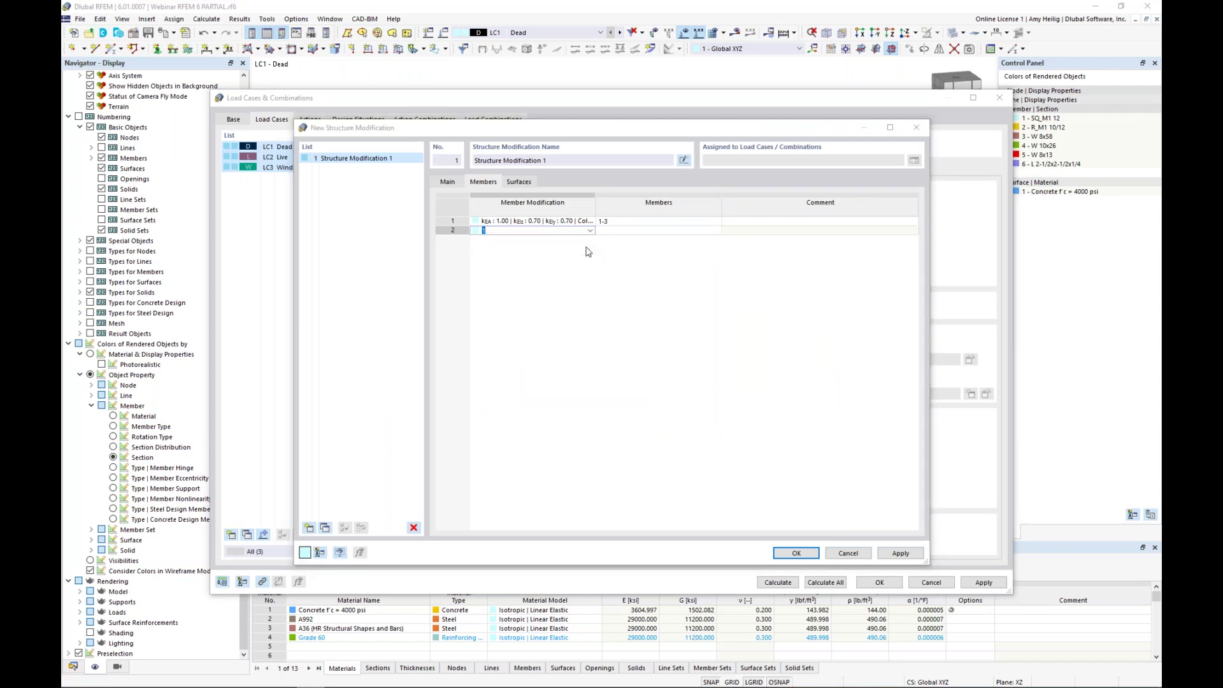
{"action": "left_click", "coordinate": [560, 226]}
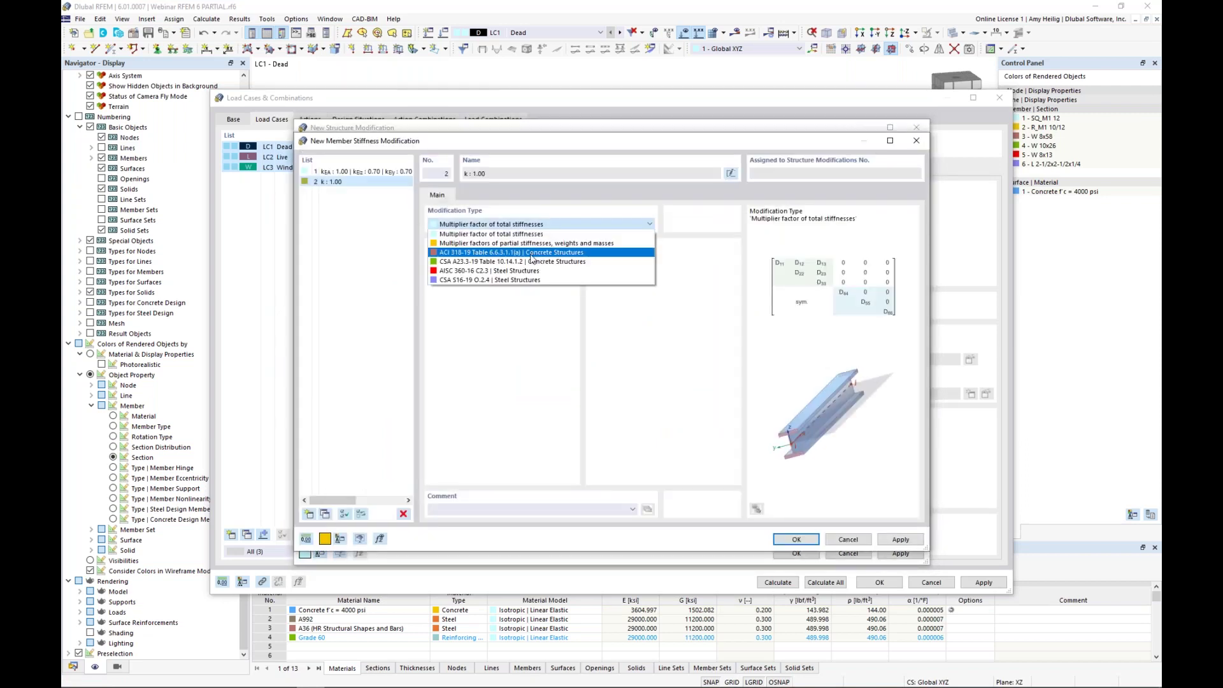
{"action": "left_click", "coordinate": [531, 255]}
{"action": "left_click", "coordinate": [516, 270]}
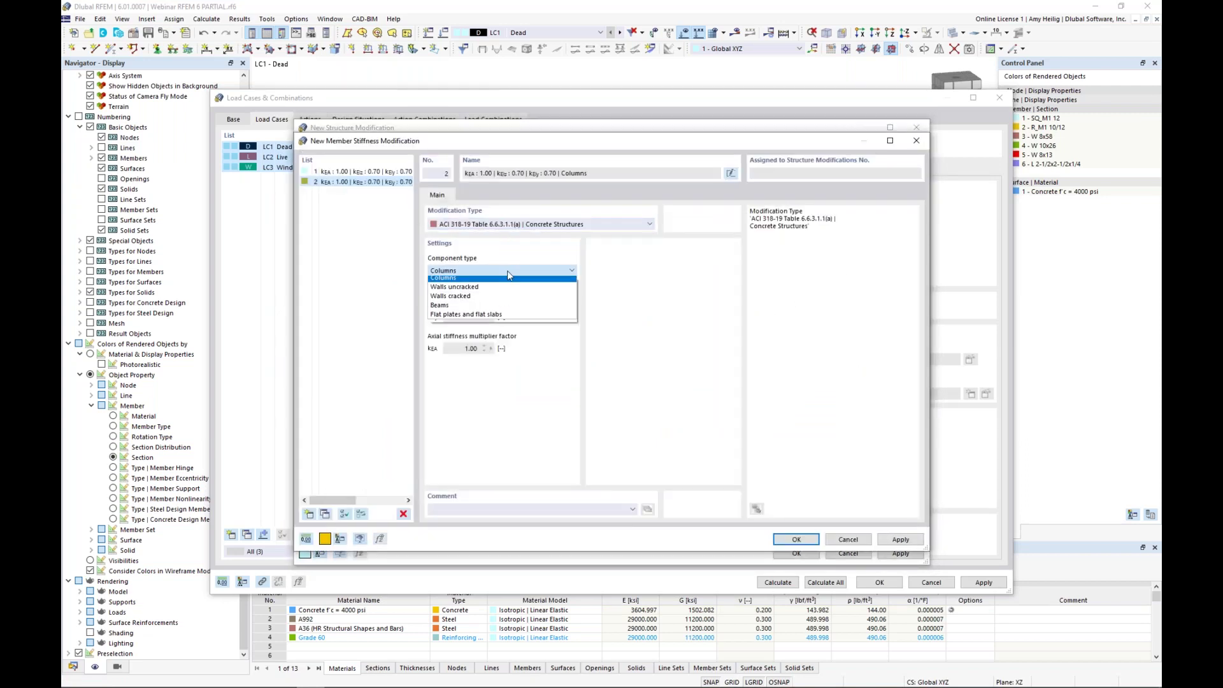
{"action": "left_click", "coordinate": [492, 308]}
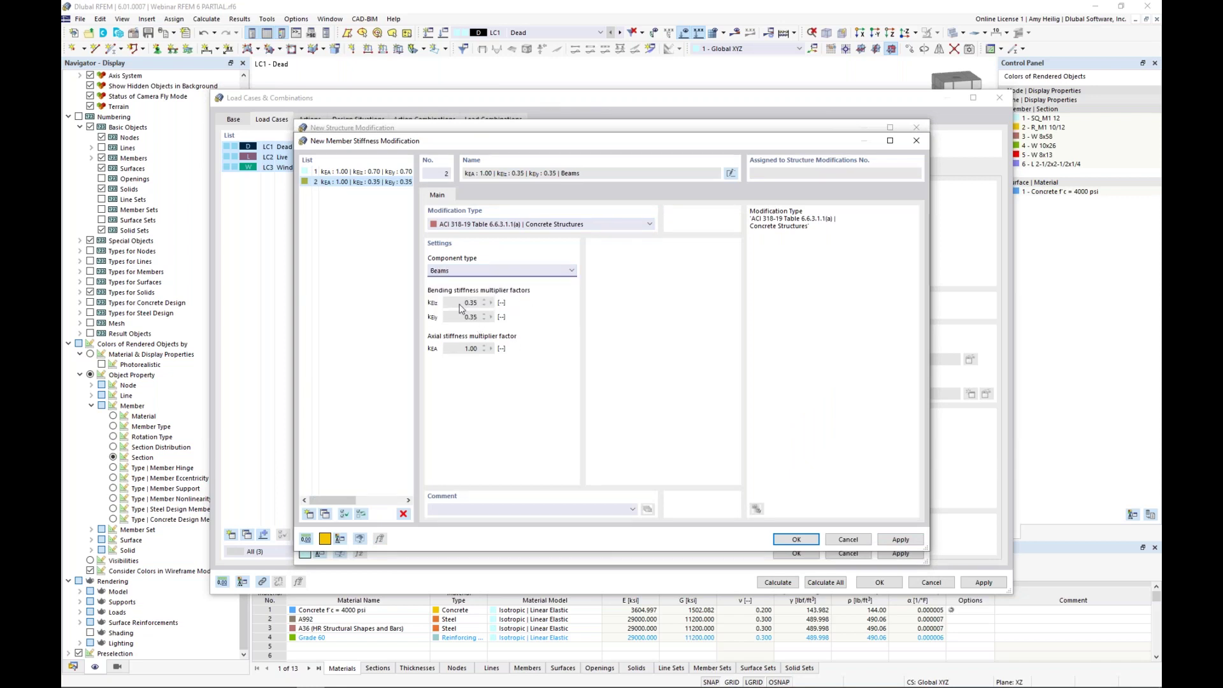
{"action": "left_click", "coordinate": [796, 539]}
- Assign the beam stiffness modification to the concrete beam, member 4, by picking it in the model
{"action": "left_click", "coordinate": [668, 230]}
{"action": "left_click", "coordinate": [715, 230]}
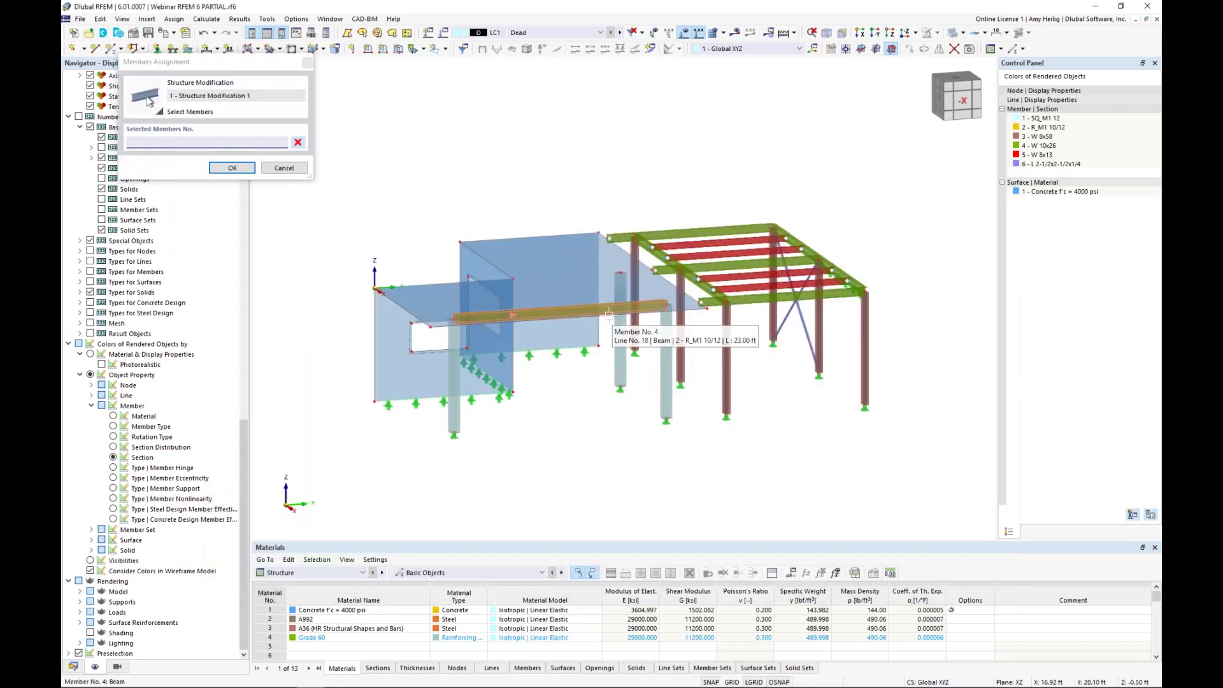
{"action": "left_click", "coordinate": [609, 313]}
{"action": "left_click", "coordinate": [232, 167]}
- Create a third member stiffness modification of type AISC 360-16 C2.3 | Steel Structures with iterative τb and the LRFD design method
{"action": "left_click", "coordinate": [570, 240]}
{"action": "left_click", "coordinate": [590, 240]}
{"action": "left_click", "coordinate": [583, 265]}
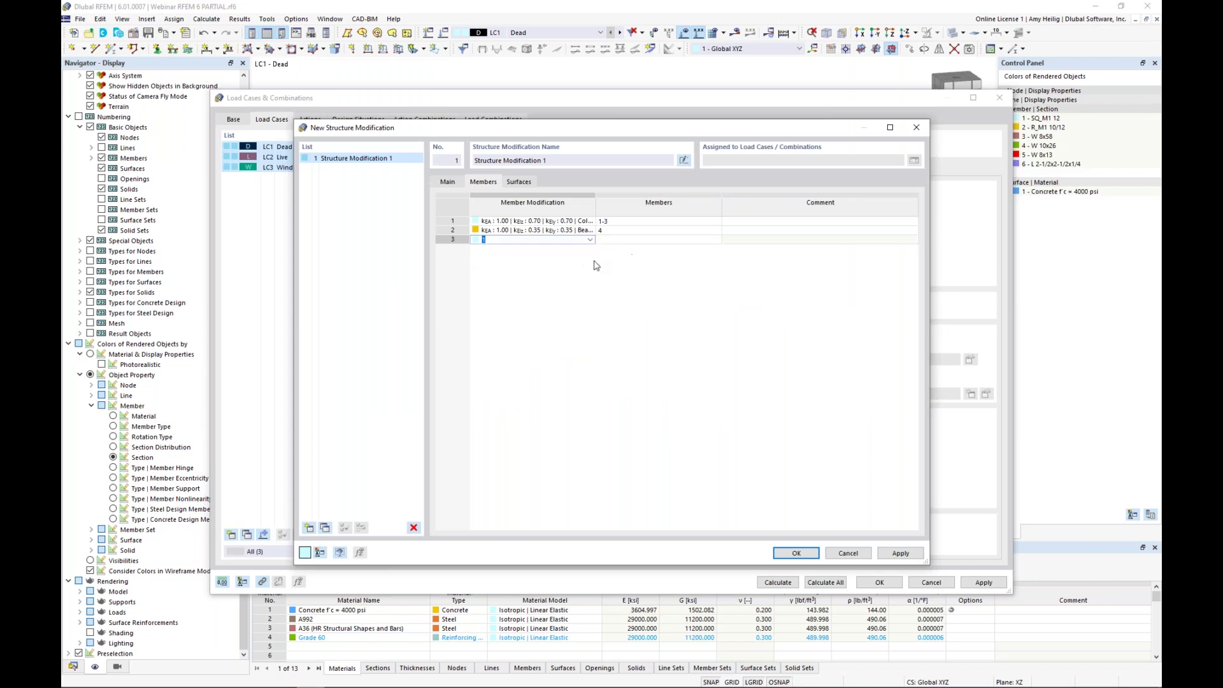
{"action": "left_click", "coordinate": [572, 226]}
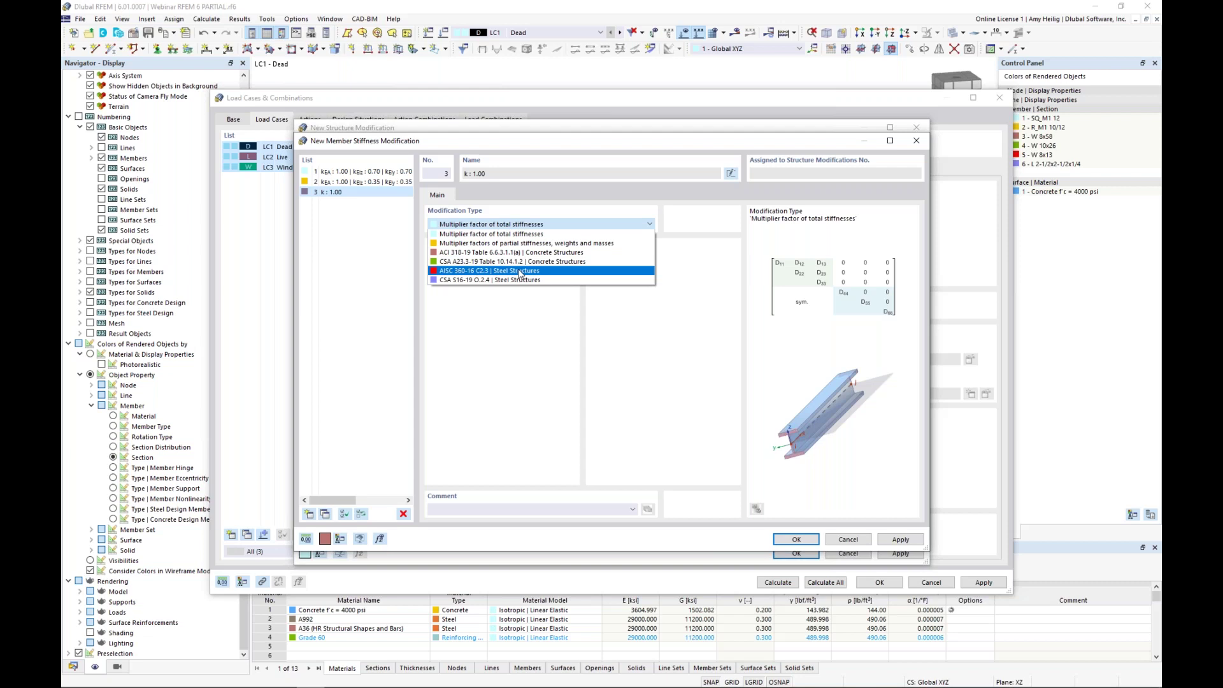
{"action": "left_click", "coordinate": [520, 271]}
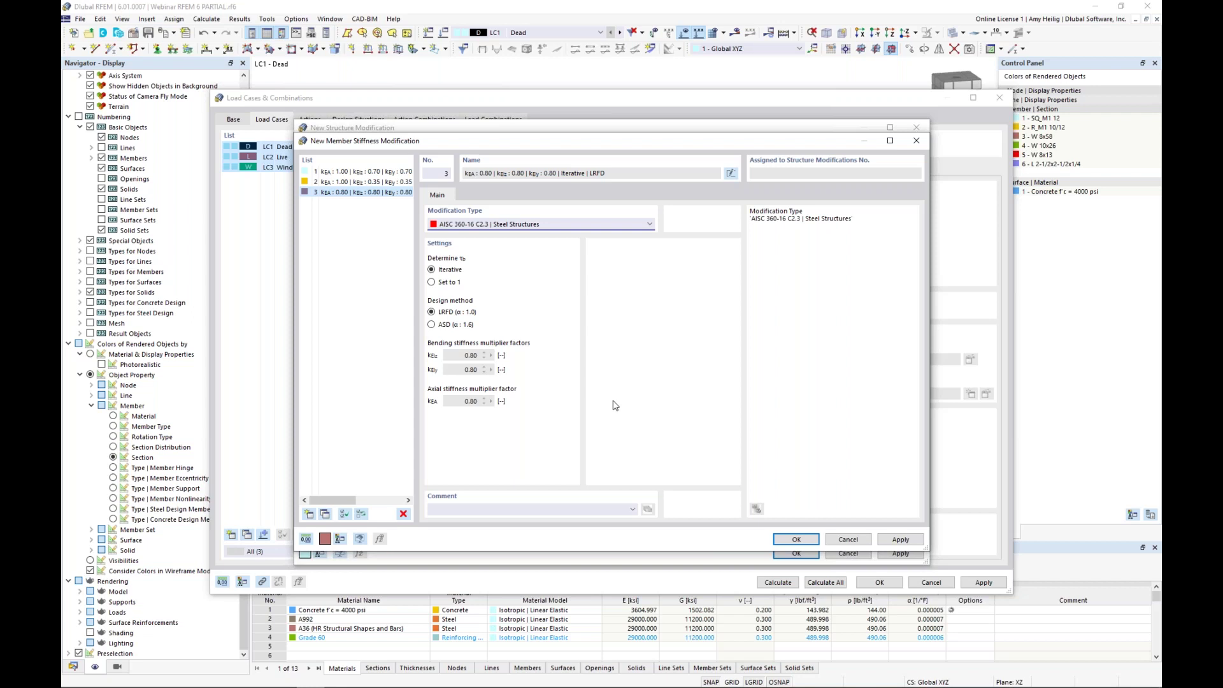
{"action": "left_click", "coordinate": [796, 539]}
- Assign the AISC steel stiffness modification to all members of the steel frame by window-selecting them in the model
{"action": "left_click", "coordinate": [617, 240]}
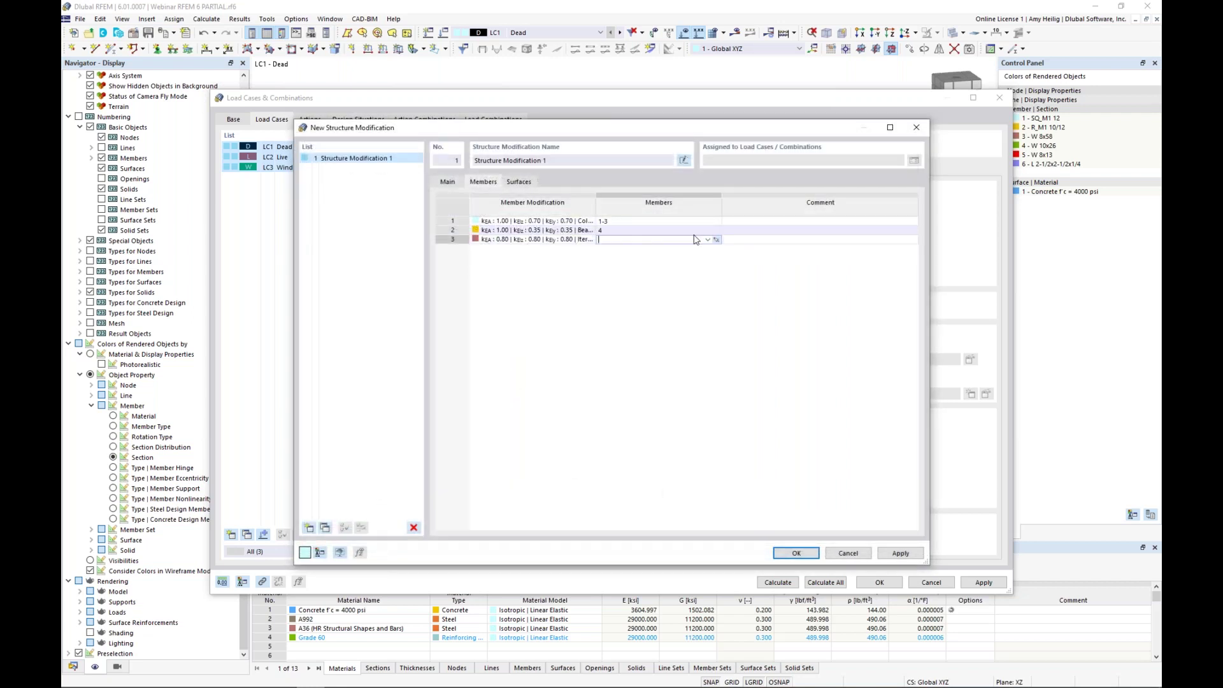
{"action": "left_click", "coordinate": [717, 240]}
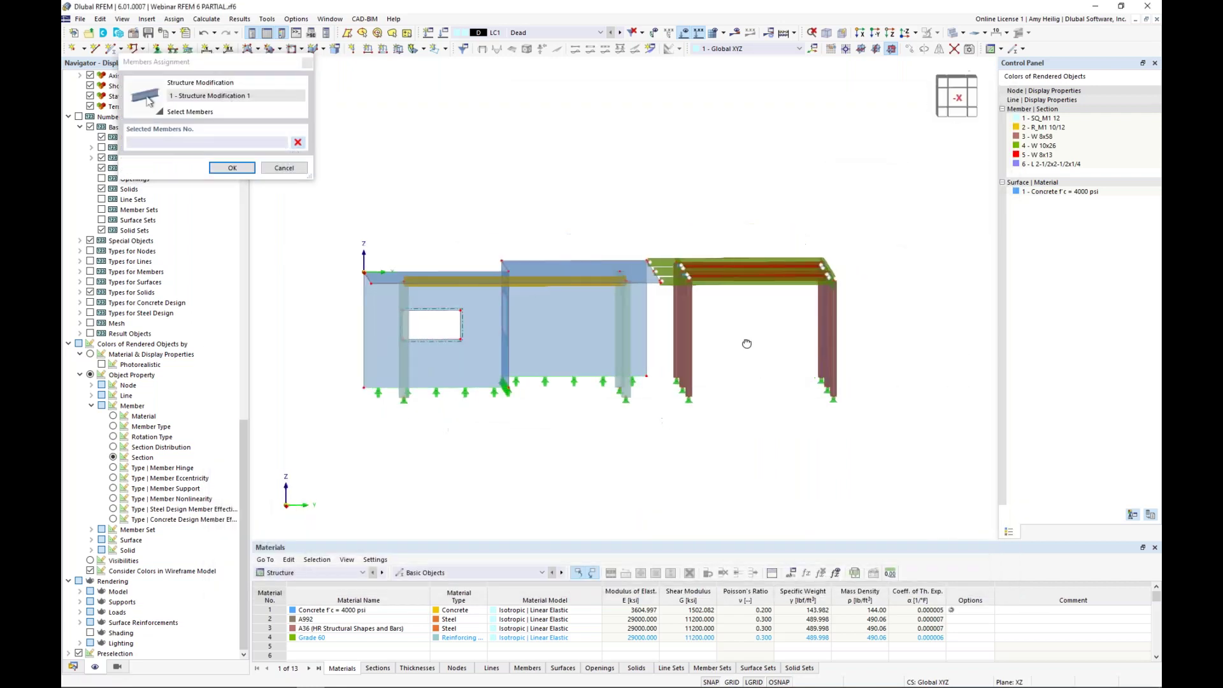
{"action": "left_click_drag", "start_coordinate": [866, 417], "coordinate": [665, 253]}
{"action": "left_click", "coordinate": [233, 166]}
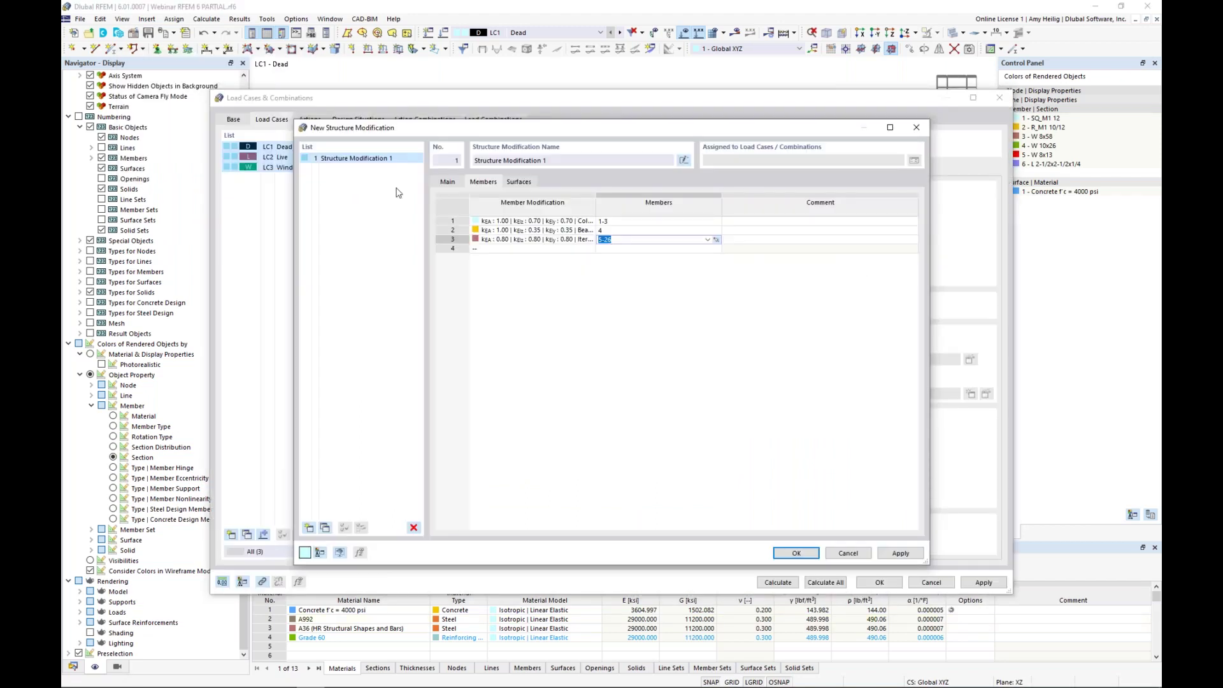
- Create a surface stiffness modification of type ACI 318-19 Table 6.6.3.1.1(a) | Concrete Structures for the component type Walls uncracked
{"action": "left_click", "coordinate": [519, 182]}
{"action": "left_click", "coordinate": [535, 220]}
{"action": "left_click", "coordinate": [590, 221]}
{"action": "left_click", "coordinate": [581, 241]}
{"action": "left_click", "coordinate": [579, 244]}
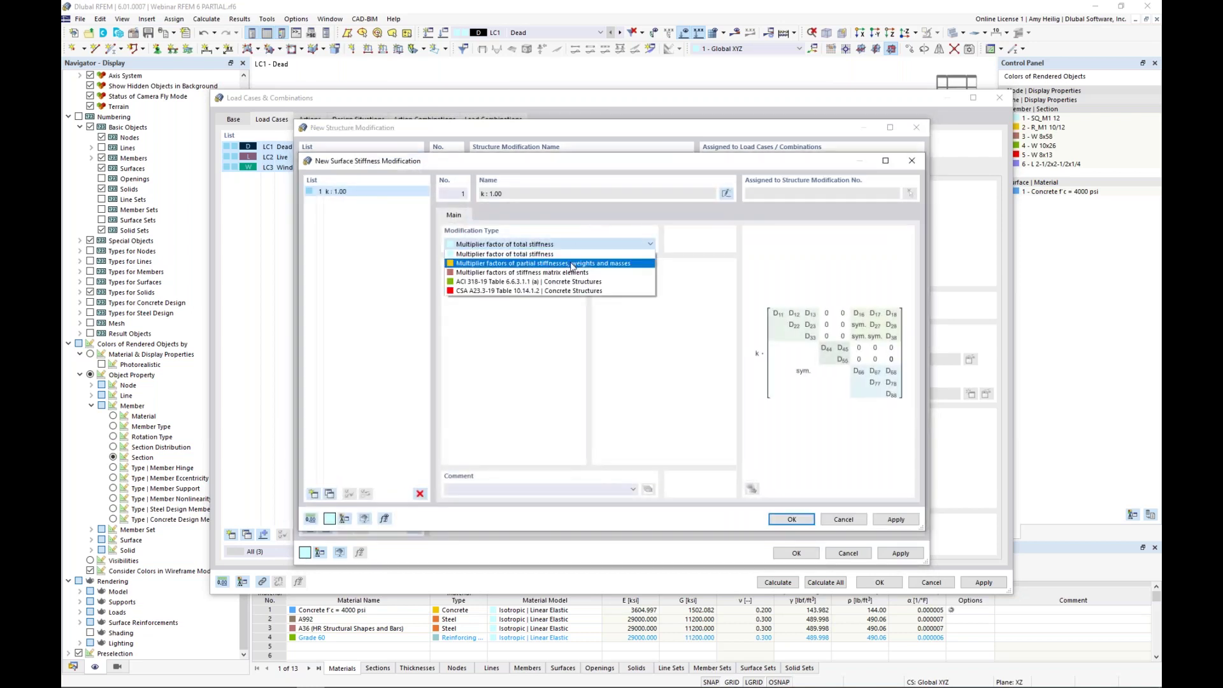
{"action": "left_click", "coordinate": [563, 281]}
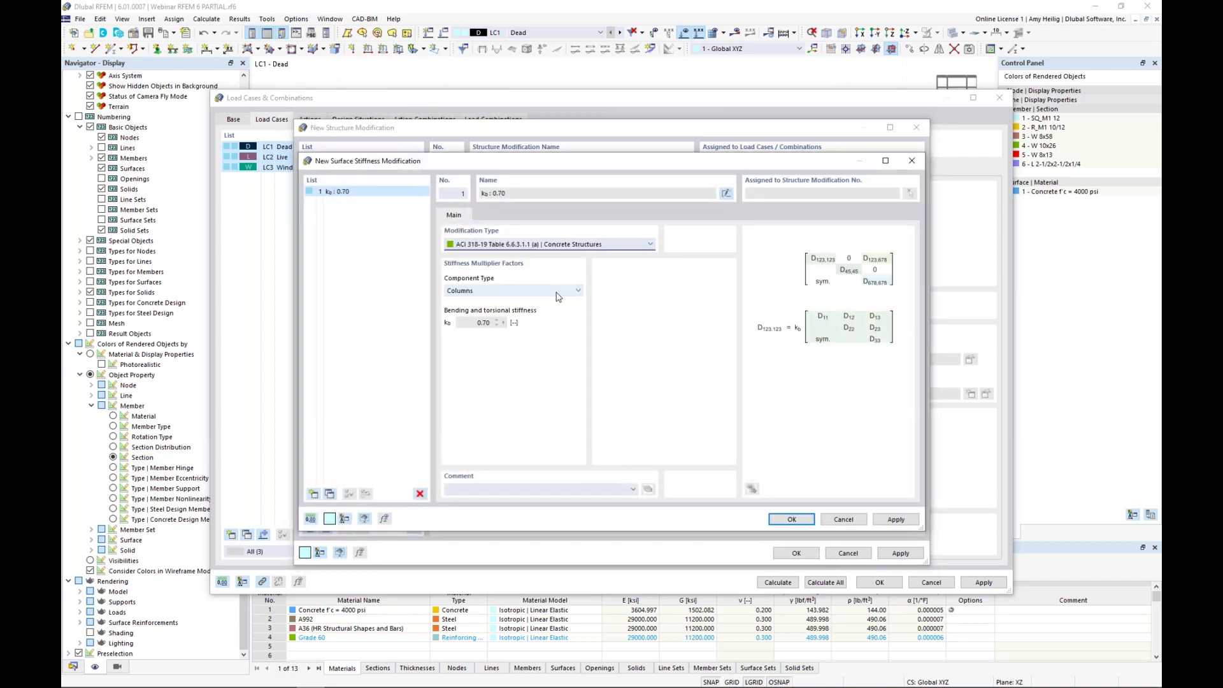
{"action": "left_click", "coordinate": [555, 292]}
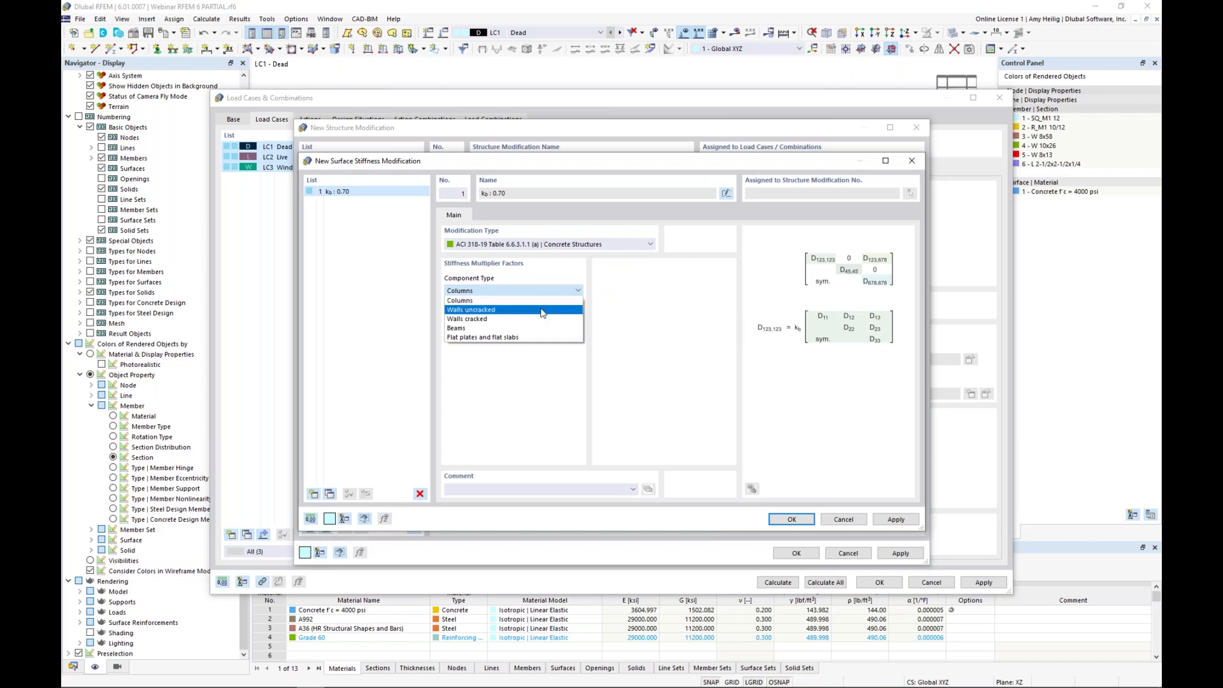
{"action": "left_click", "coordinate": [542, 310]}
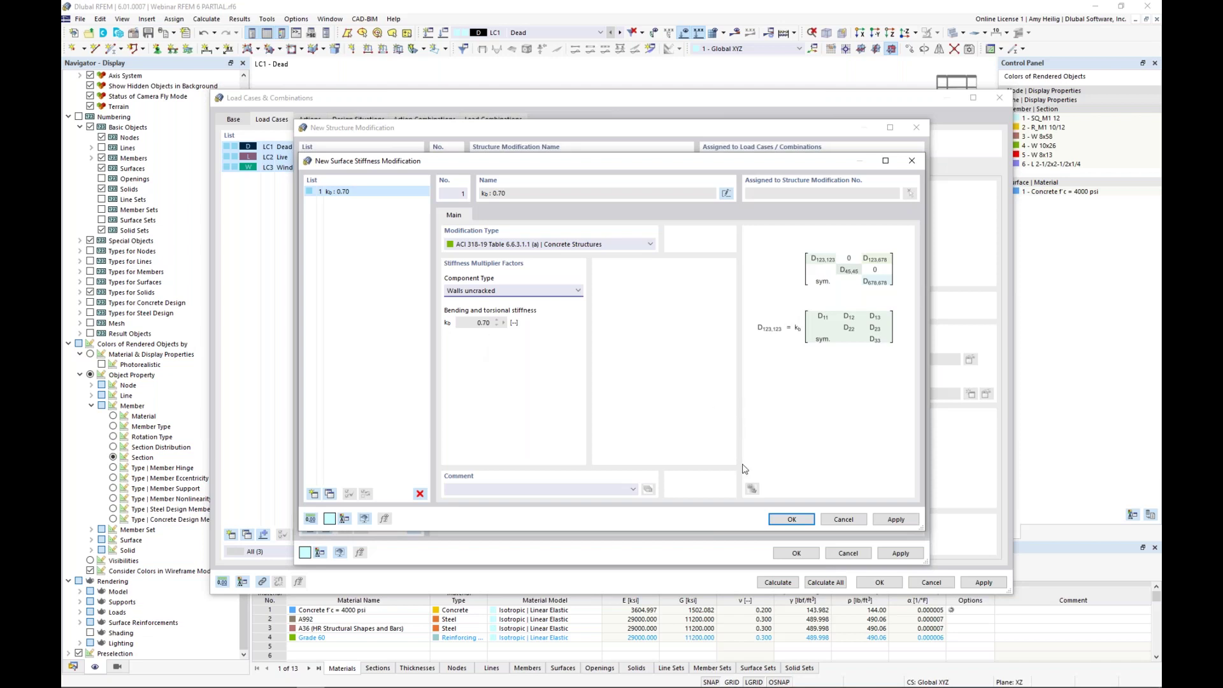
{"action": "left_click", "coordinate": [789, 520]}
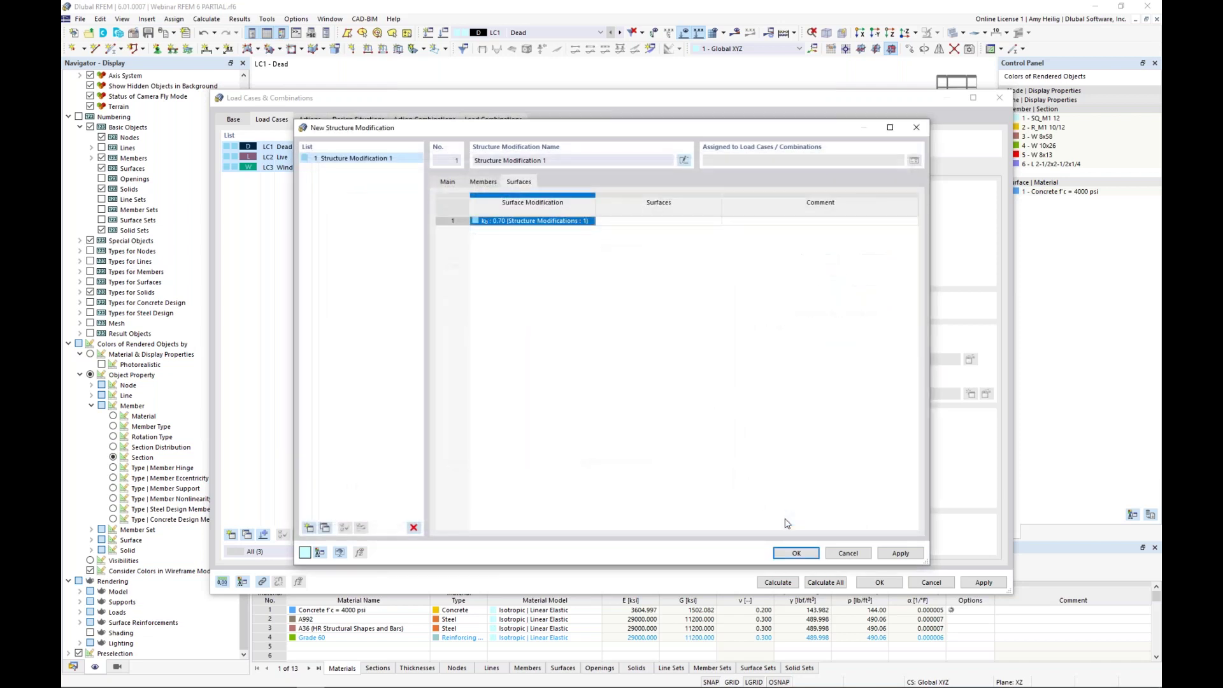
- Assign the uncracked wall stiffness modification to the three concrete walls, surfaces 2 to 4, by picking them in the model
{"action": "left_click", "coordinate": [690, 221]}
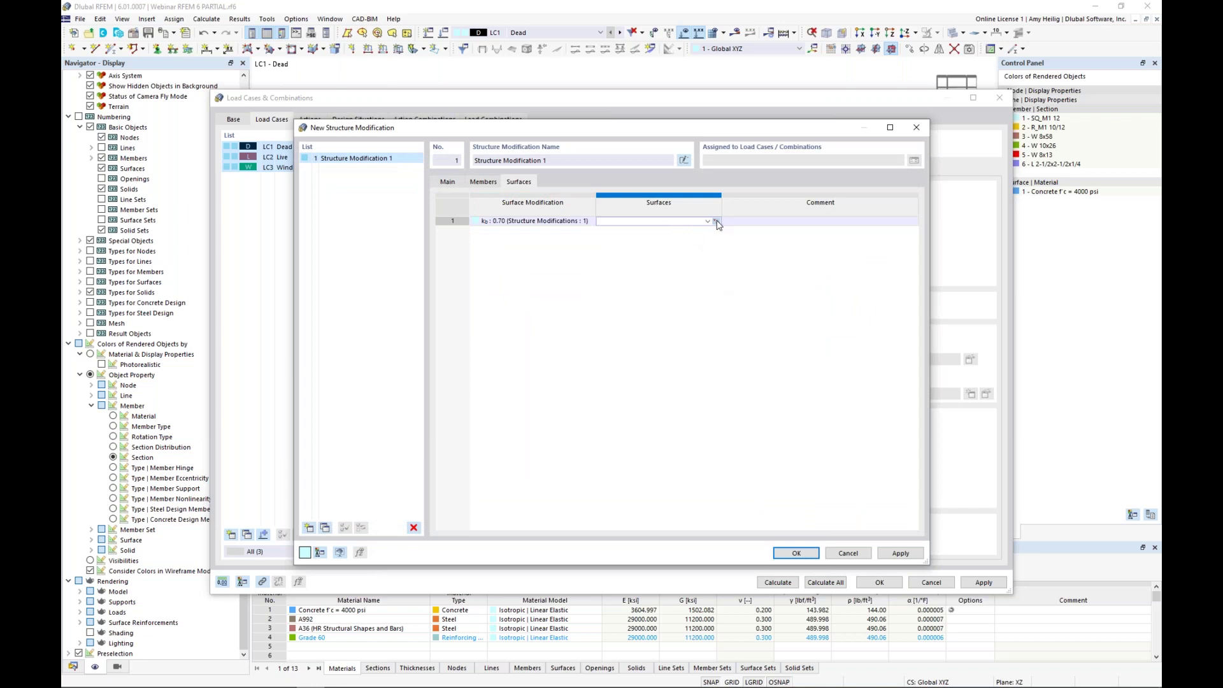
{"action": "left_click", "coordinate": [716, 225]}
{"action": "left_click", "coordinate": [627, 293]}
{"action": "middle_click_drag", "start_coordinate": [536, 396], "coordinate": [671, 446], "text": "ctrl"}
{"action": "left_click", "coordinate": [503, 396]}
{"action": "left_click", "coordinate": [573, 424]}
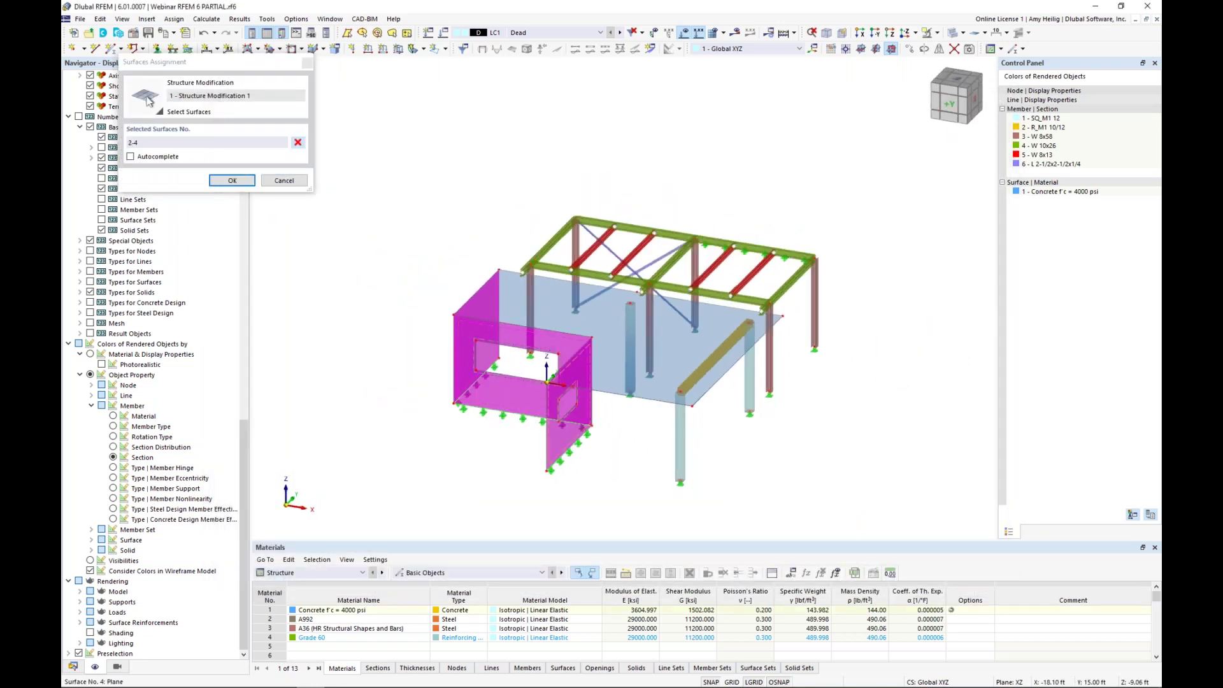
{"action": "scroll", "coordinate": [524, 404], "scroll_direction": "up", "scroll_amount": 2}
{"action": "left_click", "coordinate": [232, 180]}
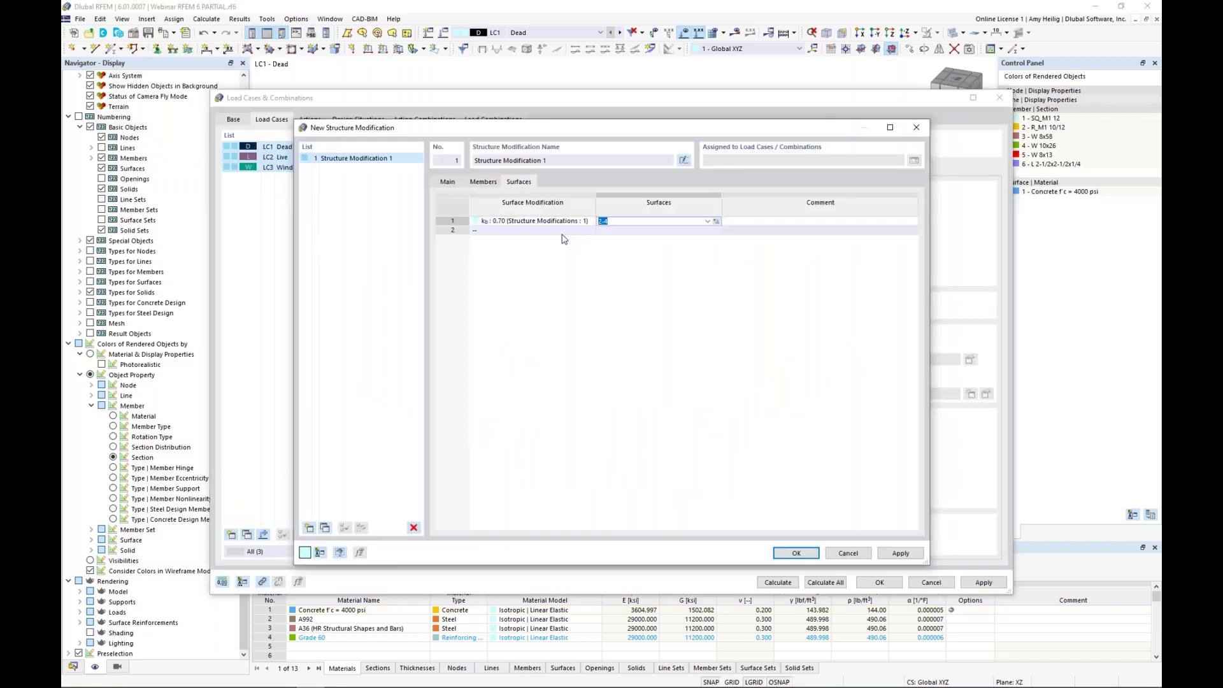
- Create a second surface stiffness modification of type ACI 318-19 Table 6.6.3.1.1(a) | Concrete Structures for the component type Flat plates and flat slabs
{"action": "left_click", "coordinate": [561, 231]}
{"action": "left_click", "coordinate": [590, 231]}
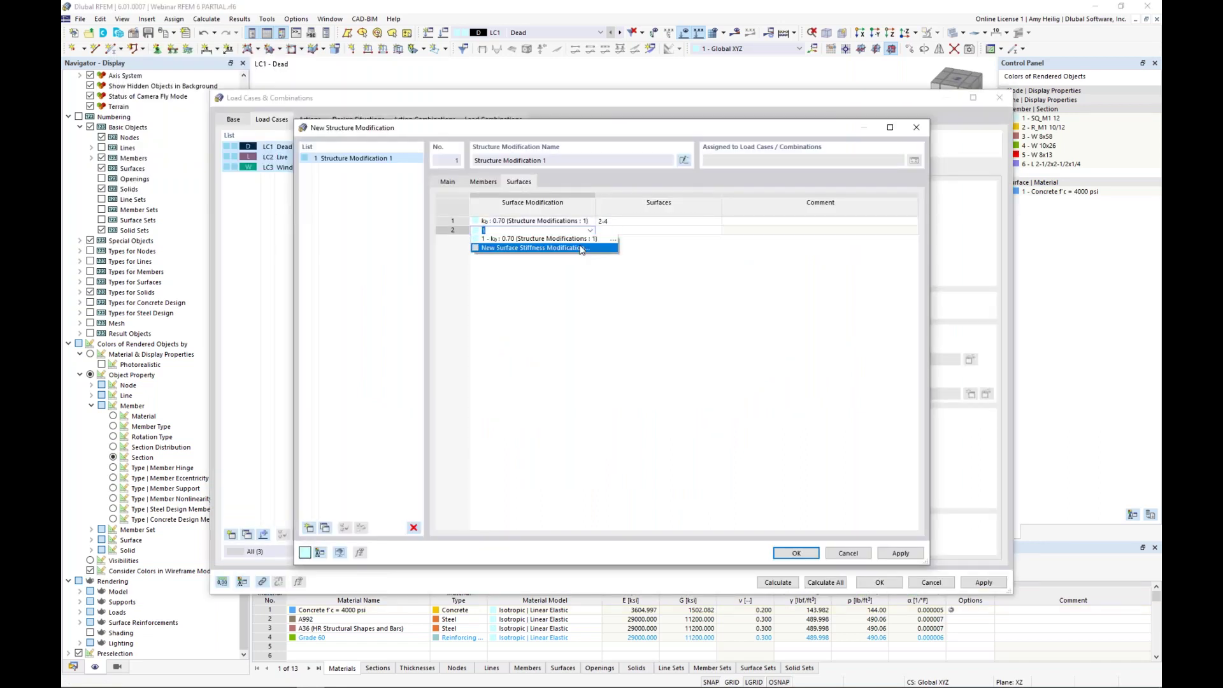
{"action": "left_click", "coordinate": [580, 248]}
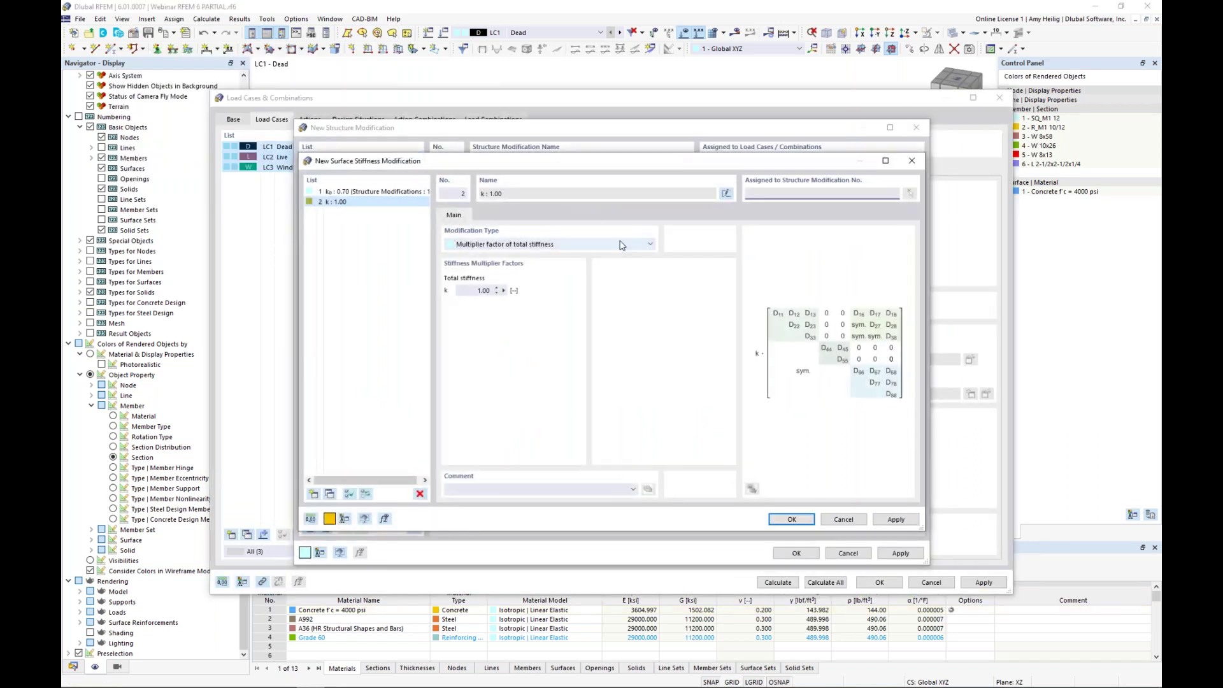
{"action": "left_click", "coordinate": [618, 244]}
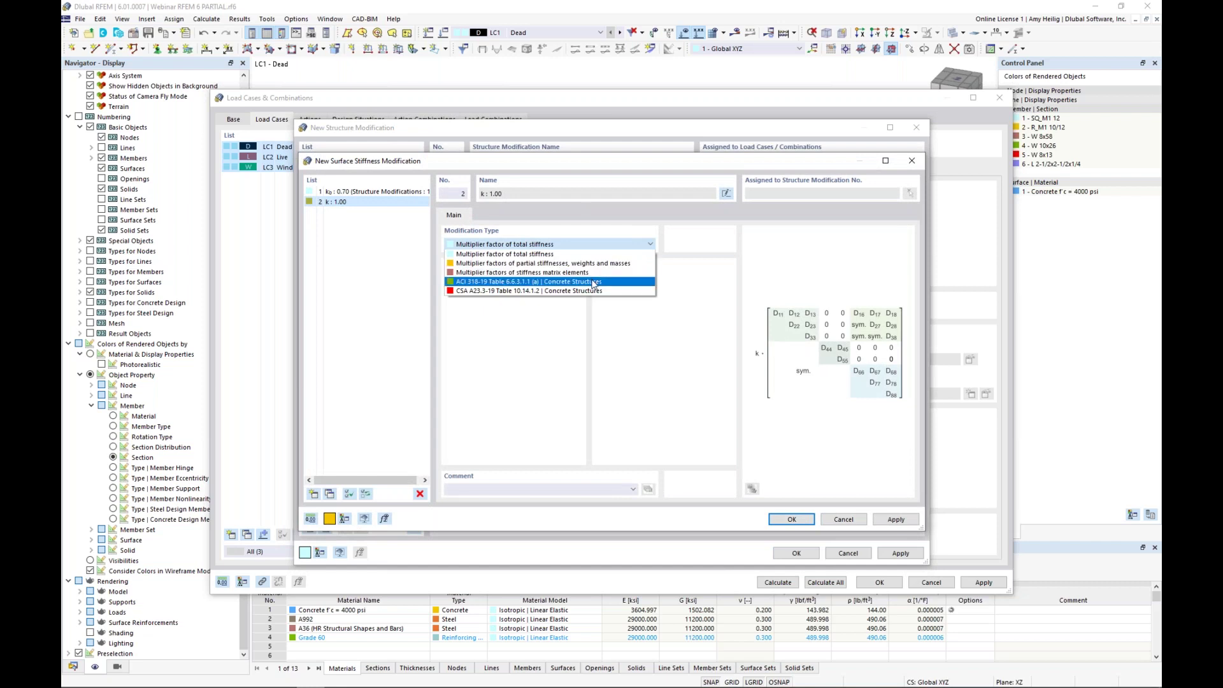
{"action": "left_click", "coordinate": [592, 282]}
{"action": "left_click", "coordinate": [541, 291]}
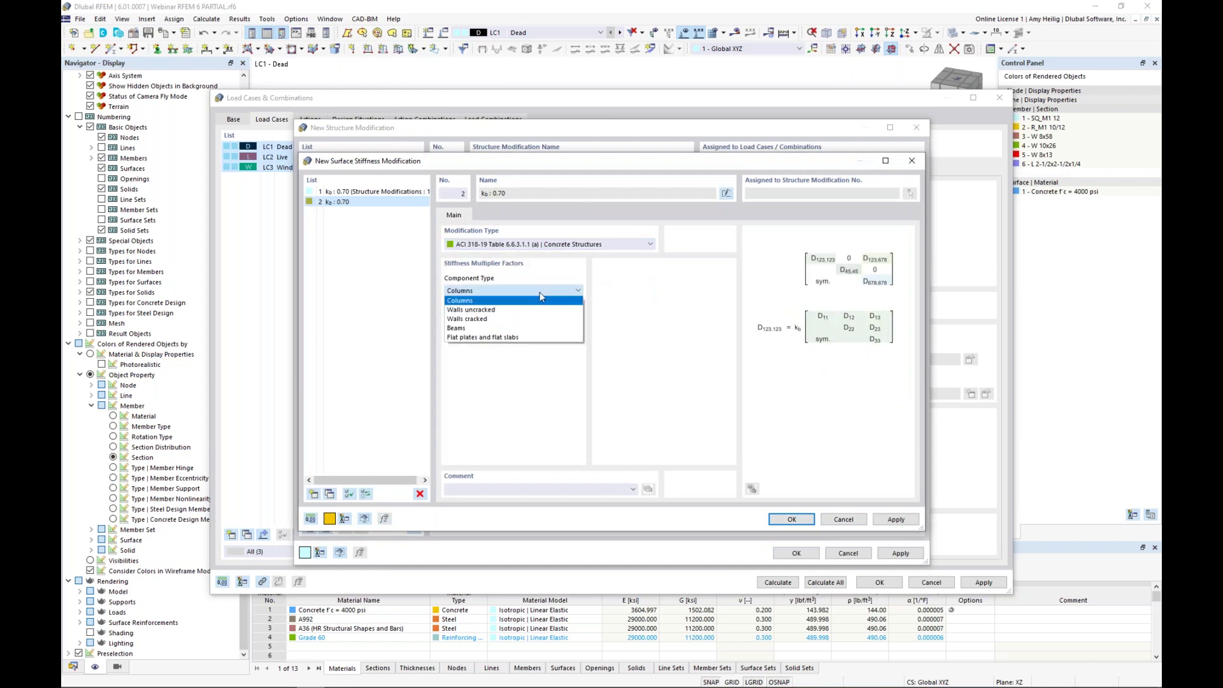
{"action": "left_click", "coordinate": [528, 338]}
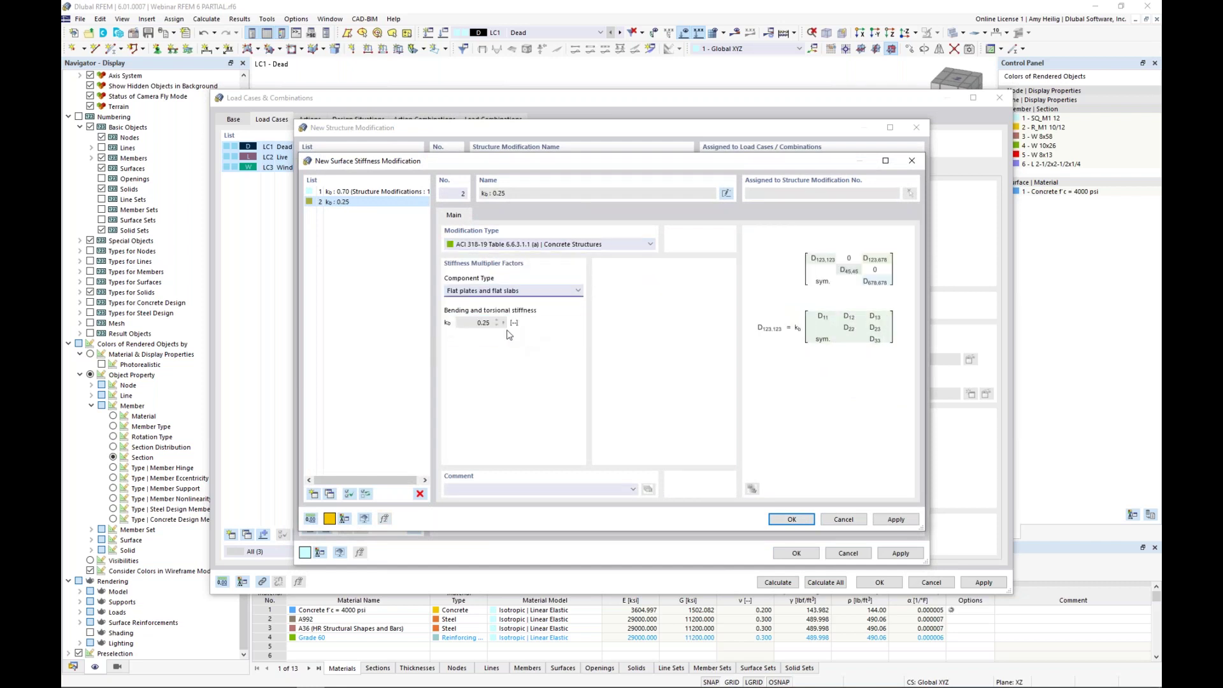
{"action": "left_click", "coordinate": [791, 519]}
- Assign the flat slab stiffness modification to the concrete slab, surface 1, and confirm the structure modification for the load cases
{"action": "left_click", "coordinate": [644, 230]}
{"action": "left_click", "coordinate": [715, 232]}
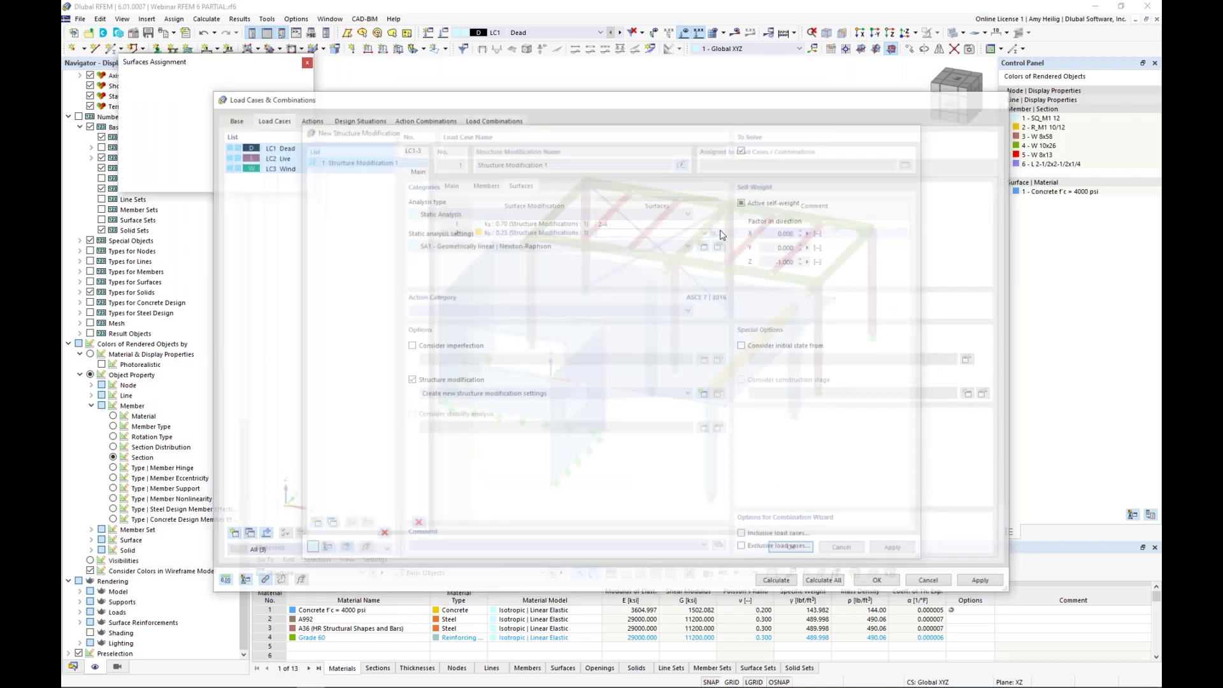
{"action": "left_click", "coordinate": [553, 257]}
{"action": "left_click", "coordinate": [233, 182]}
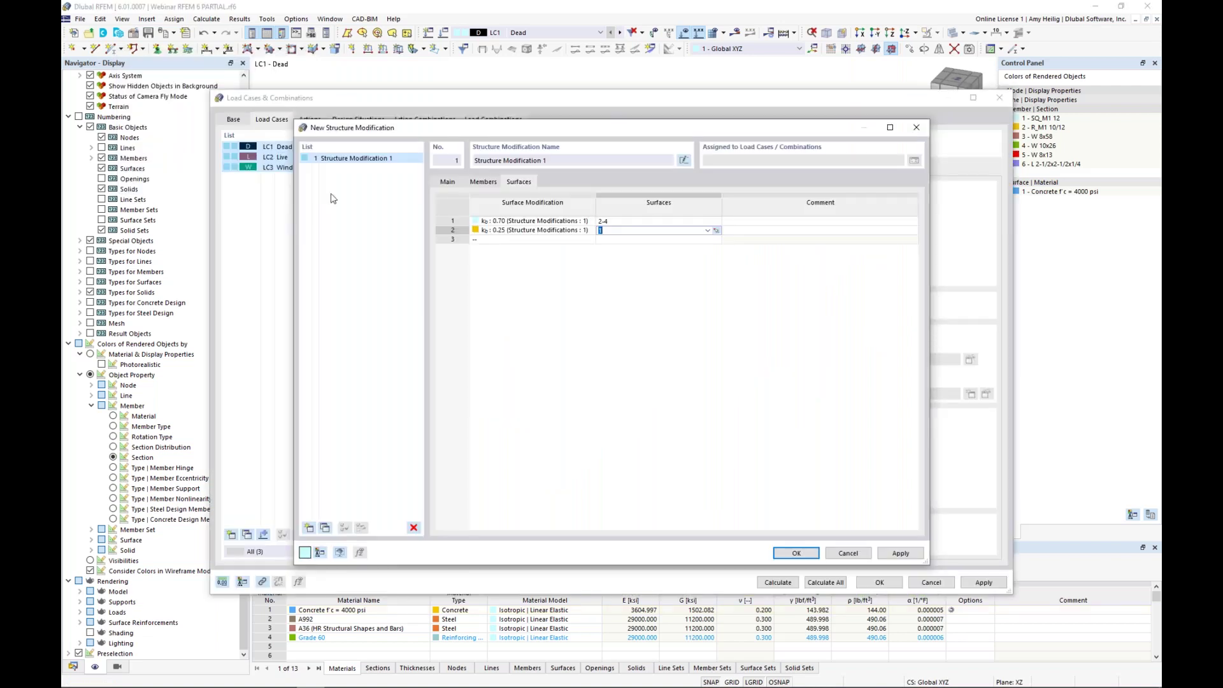
{"action": "left_click", "coordinate": [795, 552]}
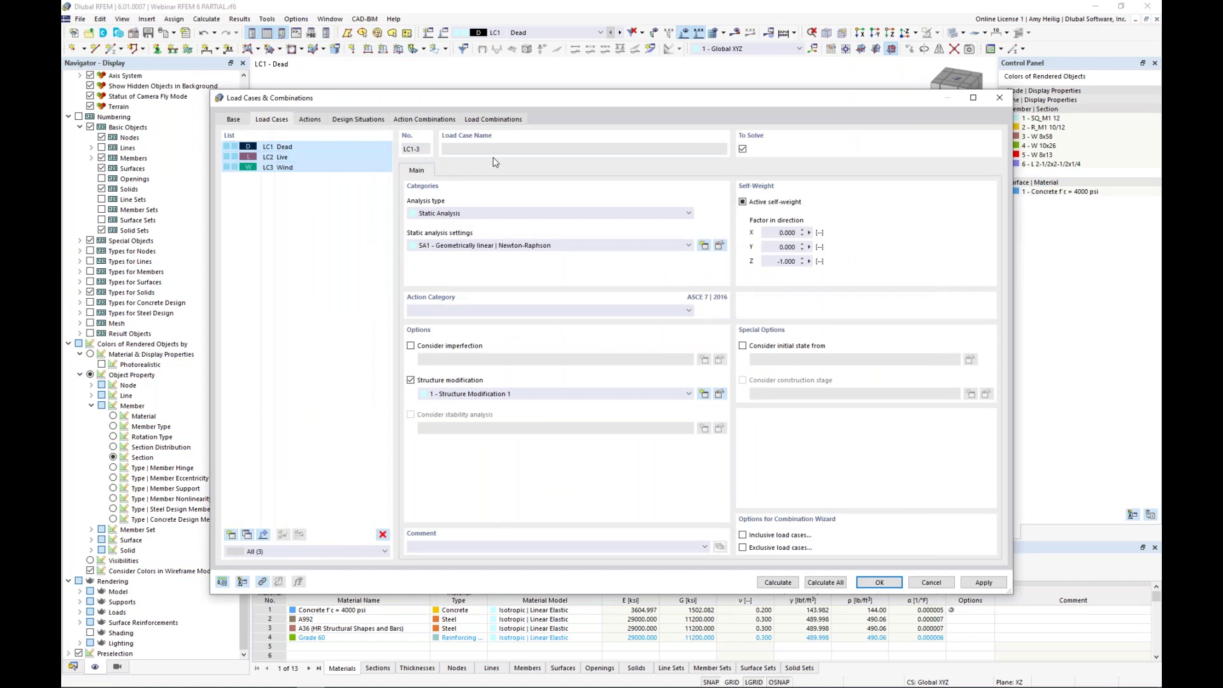
- Enable Structure Modification 1 for load combinations CO1 to CO10 together
{"action": "left_click", "coordinate": [493, 120]}
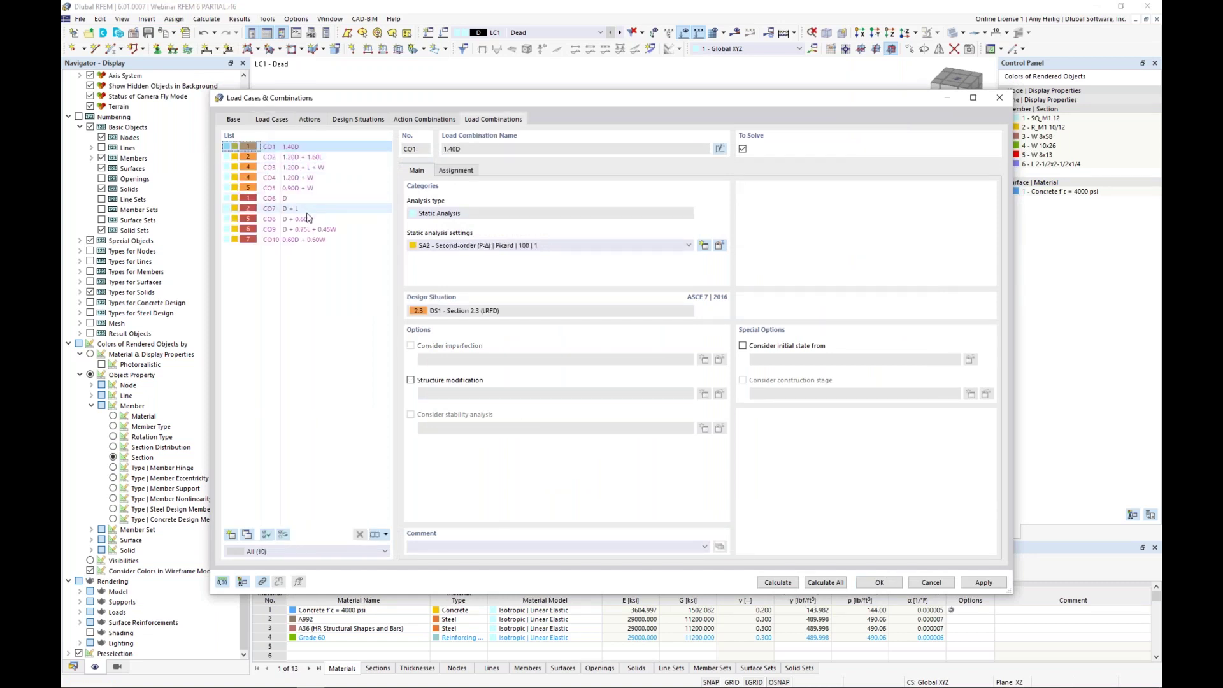
{"action": "left_click", "coordinate": [309, 241], "text": "shift"}
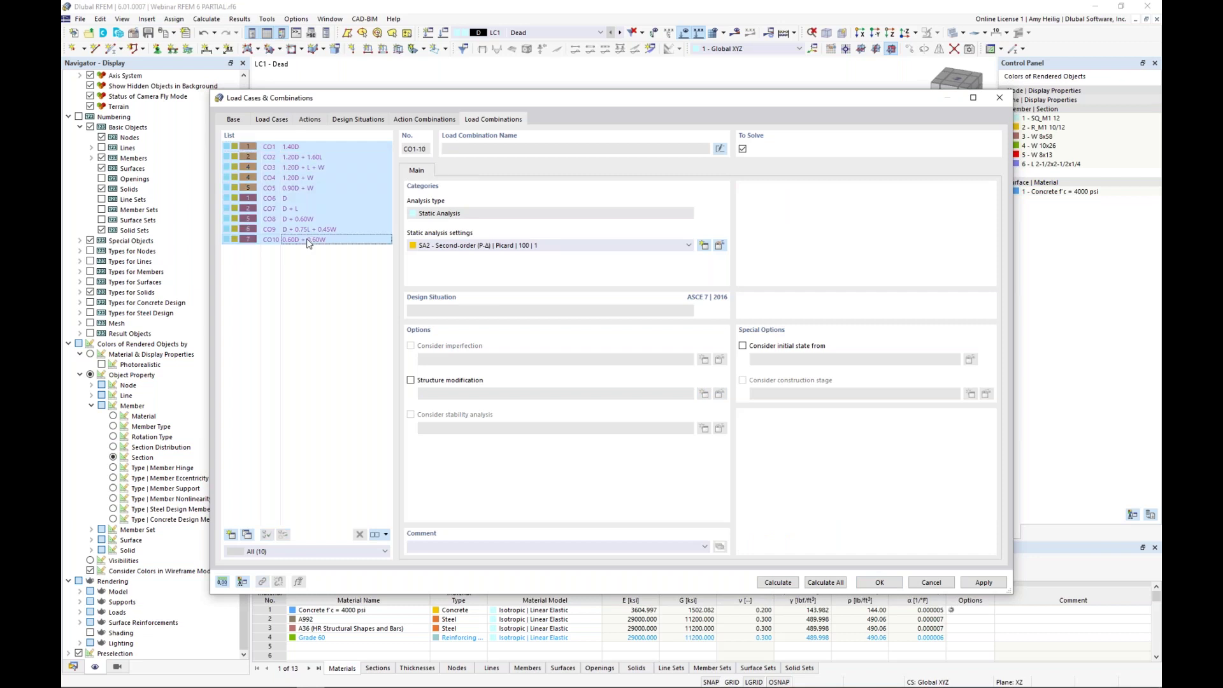
{"action": "left_click", "coordinate": [410, 380]}
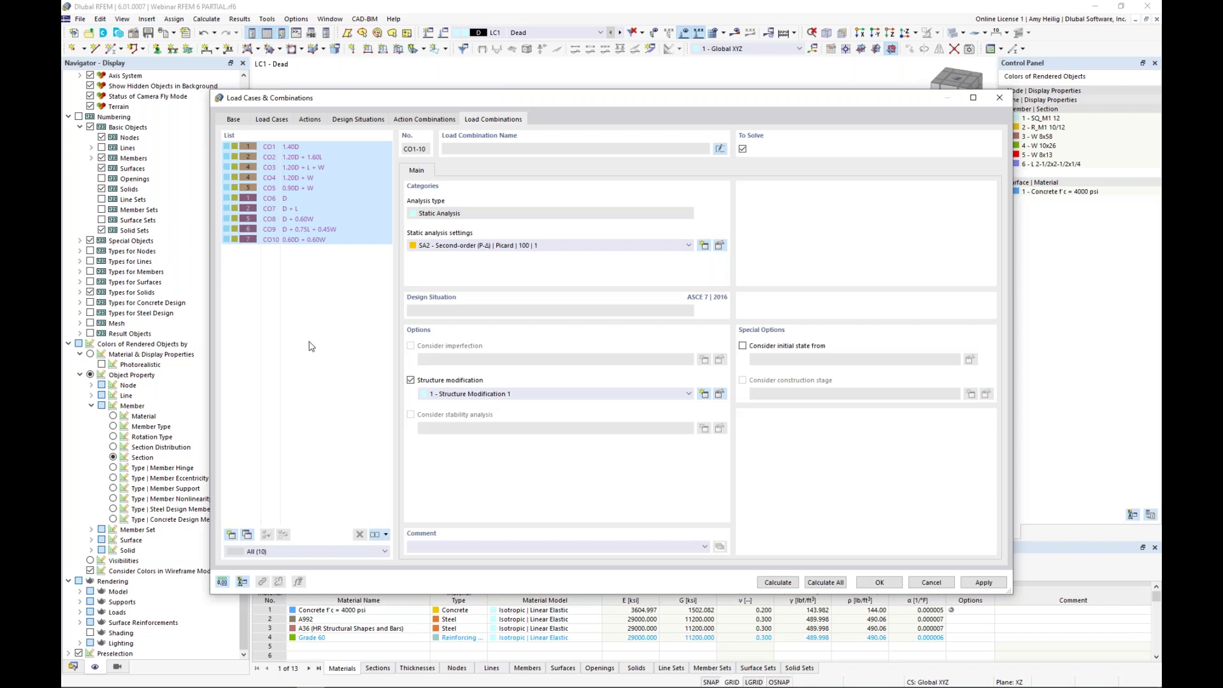
- Check the structure modification setting on the ASD combinations between CO6 and CO10, and accept the load case and combination settings
{"action": "left_click", "coordinate": [331, 219]}
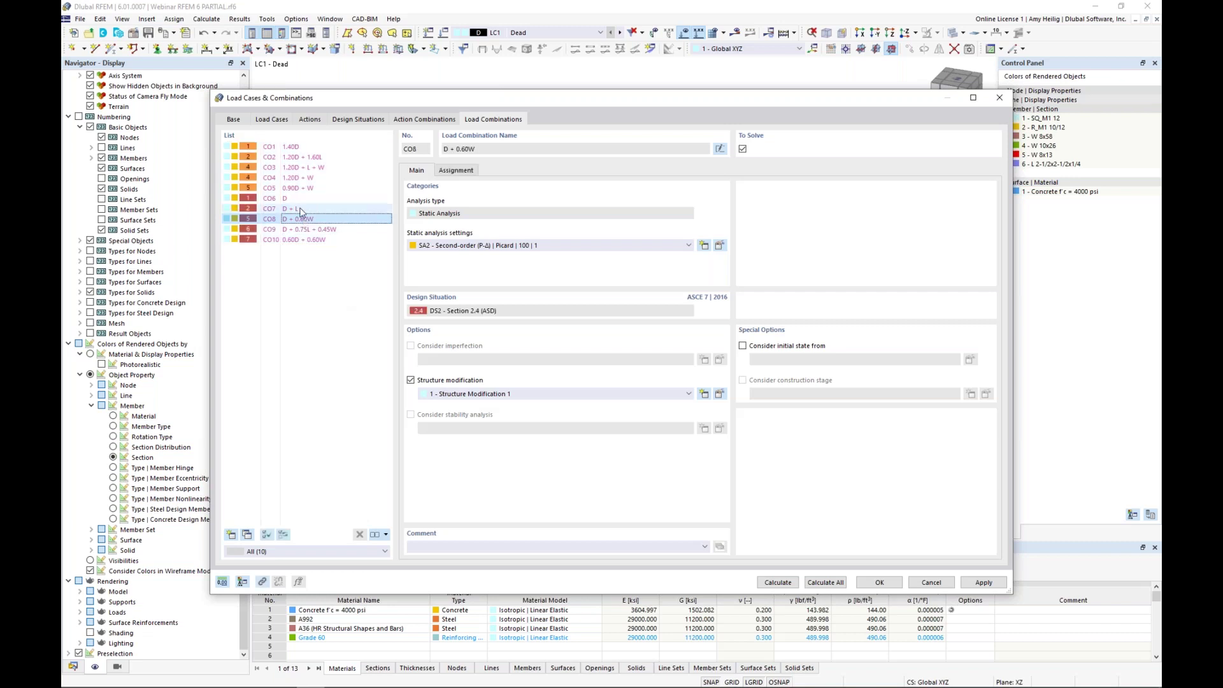
{"action": "left_click", "coordinate": [298, 200]}
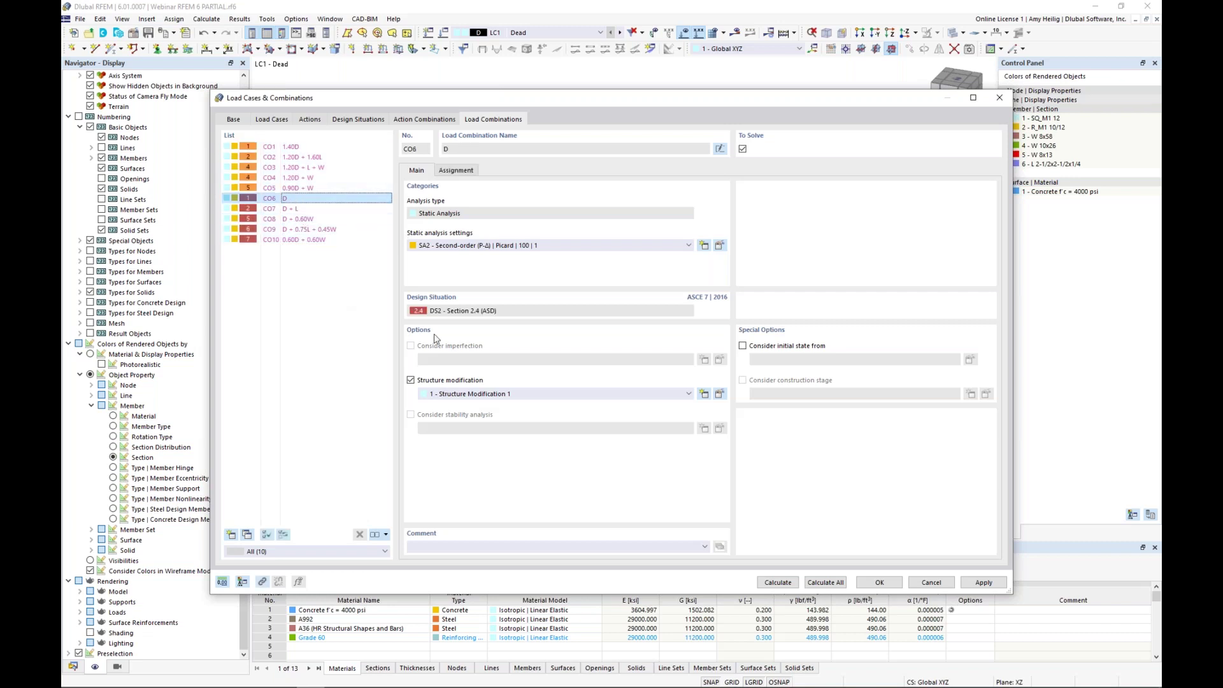
{"action": "key", "text": "Down"}
{"action": "key", "text": "Down"}
{"action": "key", "text": "Down"}
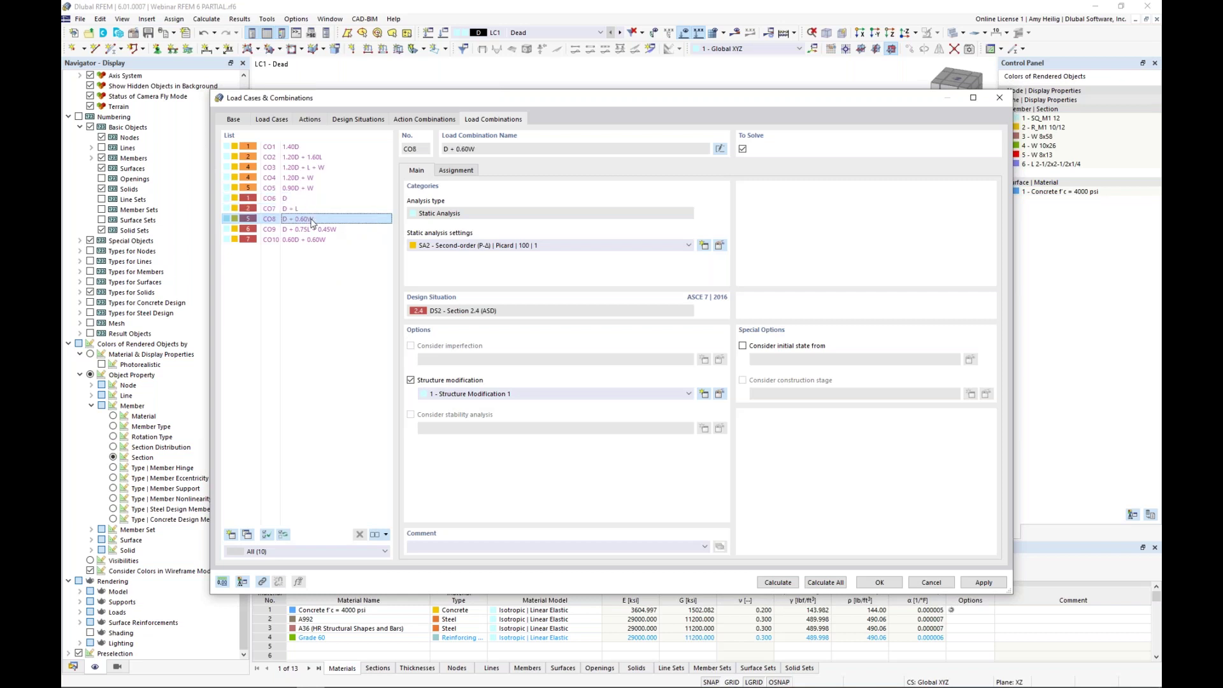
{"action": "left_click", "coordinate": [316, 240]}
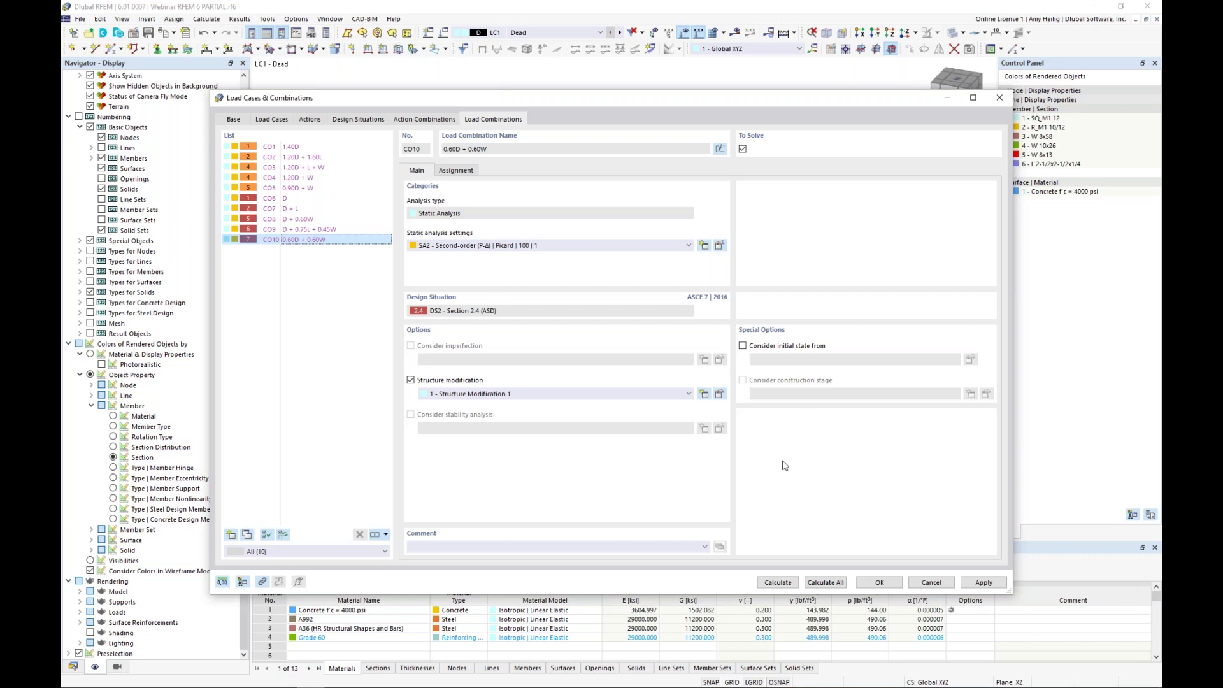
{"action": "left_click", "coordinate": [877, 584]}
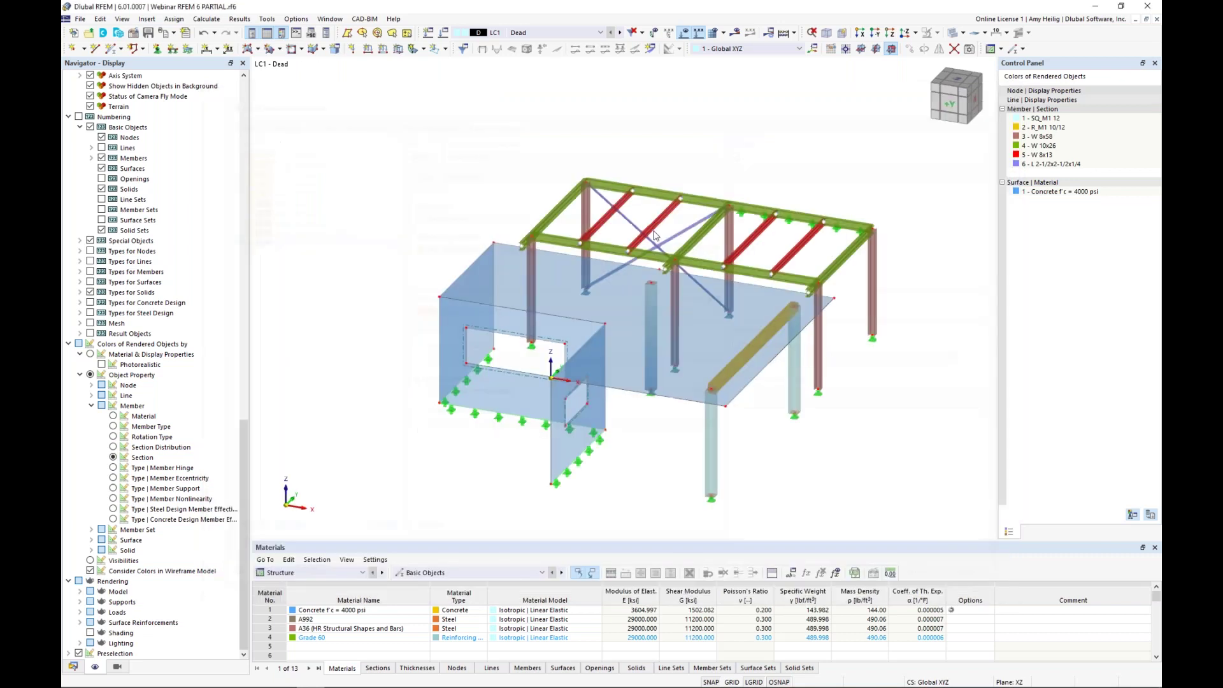
- Activate load case LC1 Dead and apply a uniform surface load of -0.04 ksf to the concrete slab, surface 1
{"action": "left_click", "coordinate": [580, 34]}
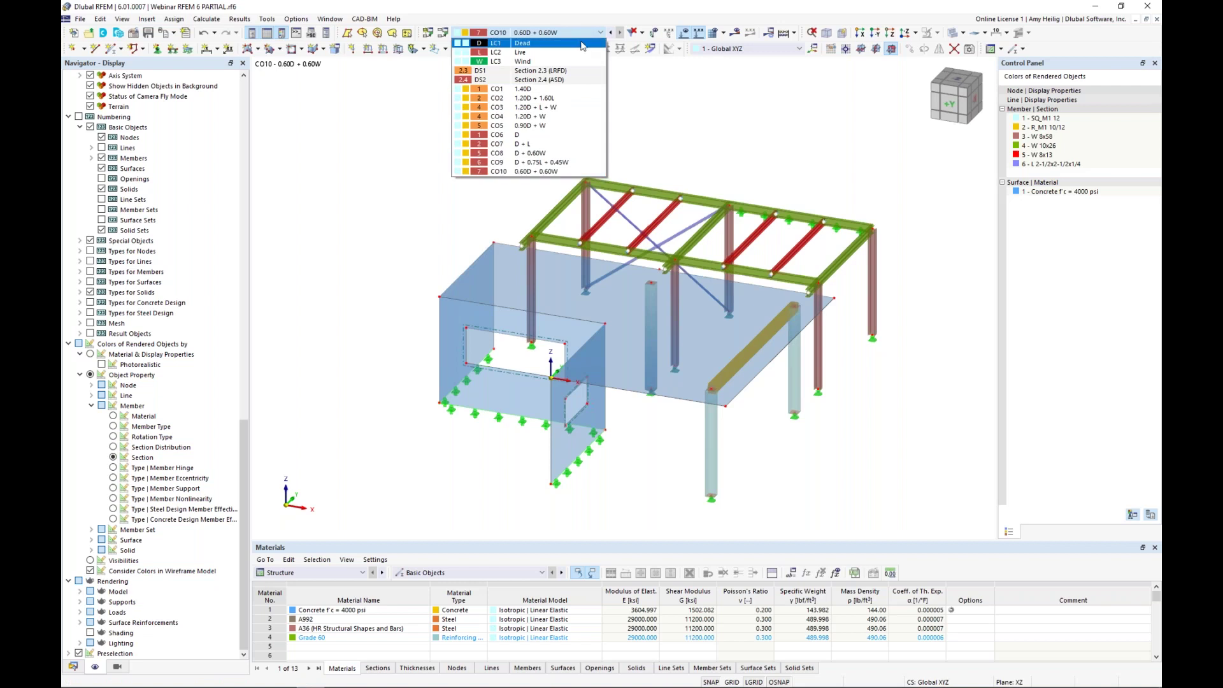
{"action": "left_click", "coordinate": [581, 45]}
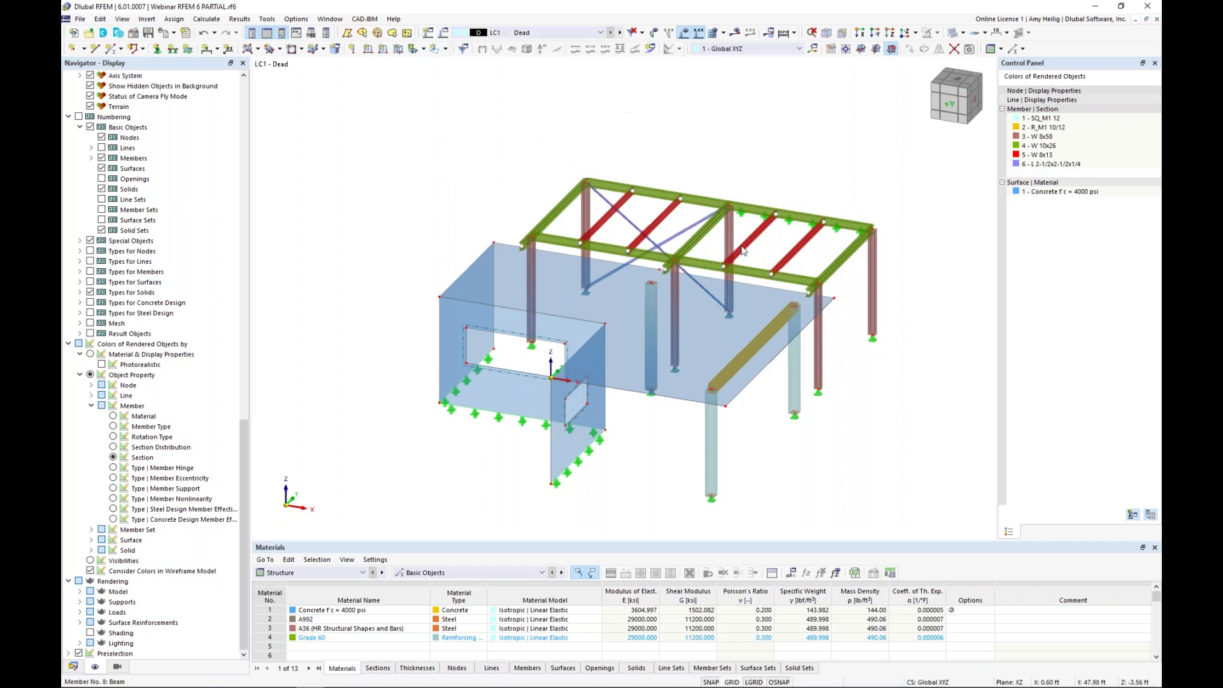
{"action": "middle_click_drag", "start_coordinate": [738, 254], "coordinate": [510, 323], "text": "ctrl"}
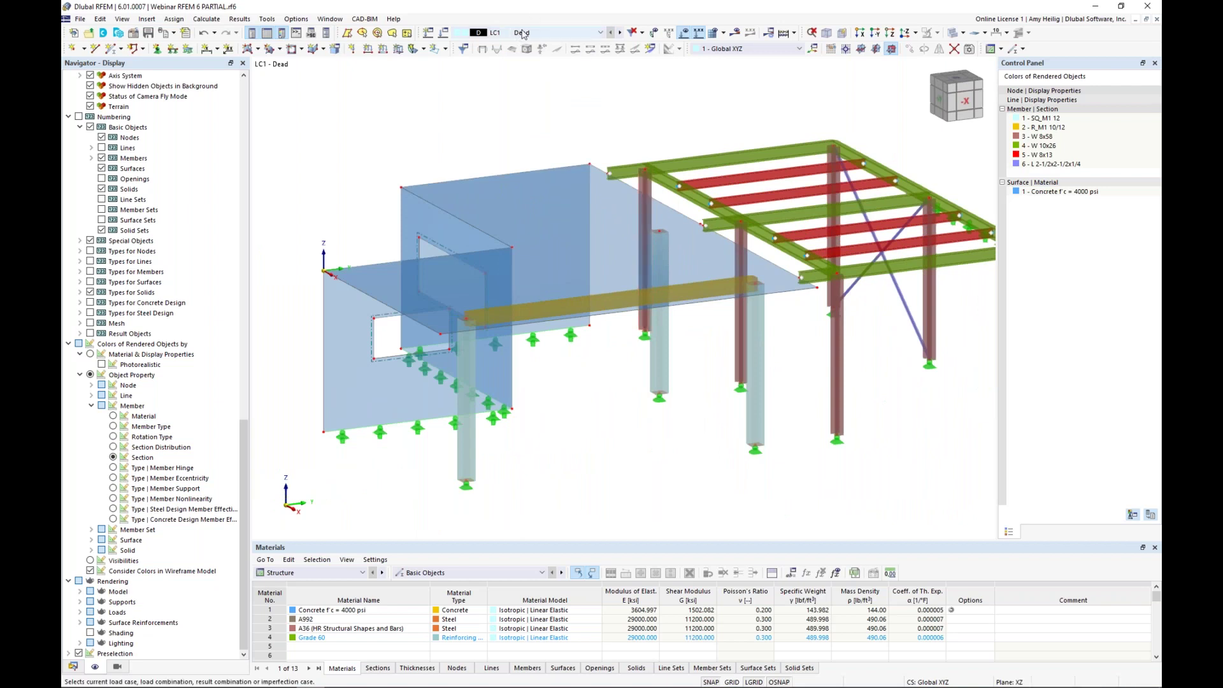
{"action": "left_click", "coordinate": [398, 50]}
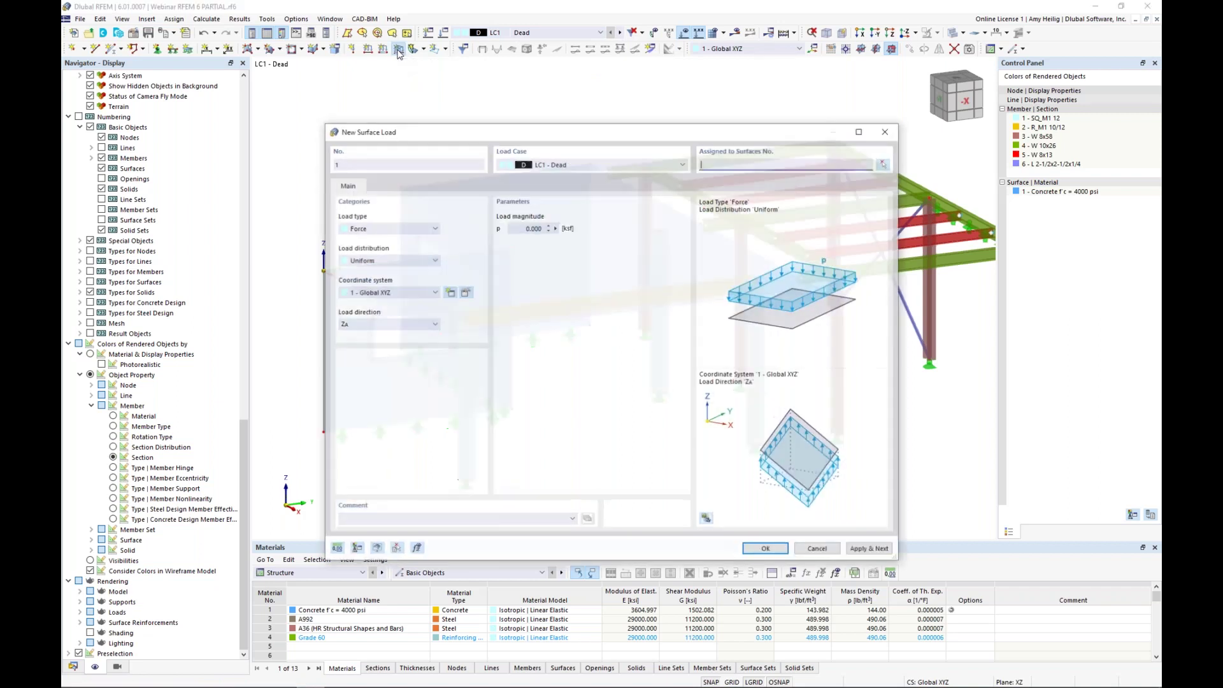
{"action": "left_click", "coordinate": [519, 228]}
{"action": "key", "text": "BackSpace"}
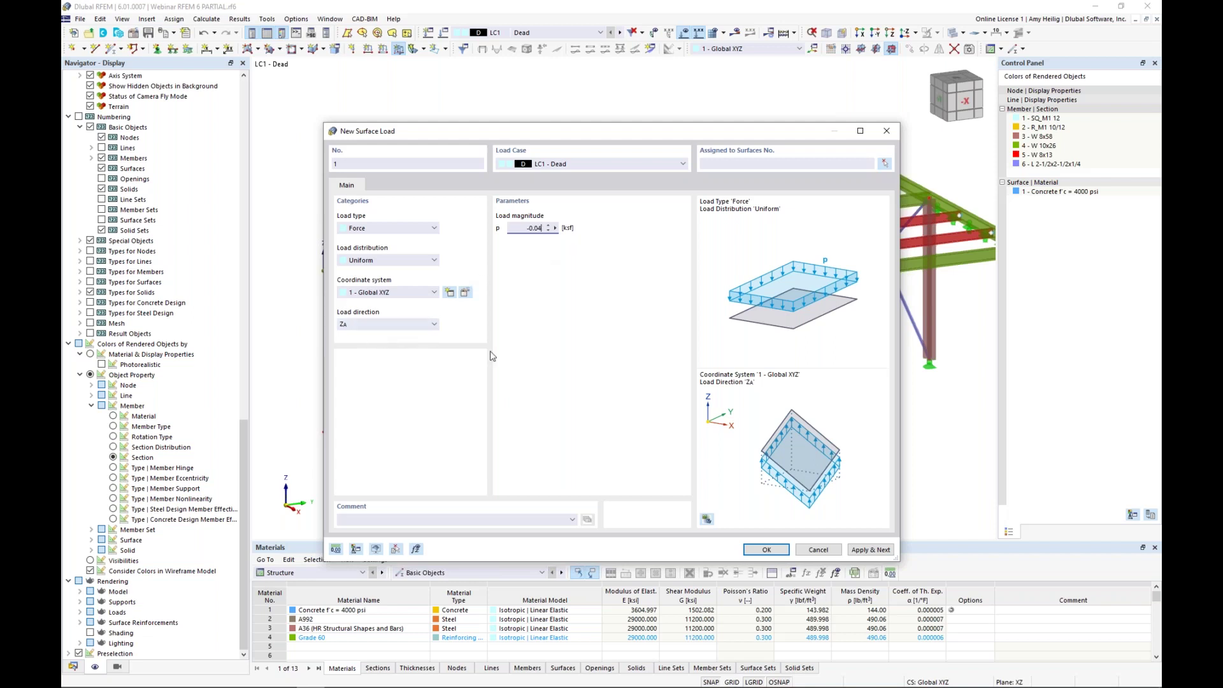
{"action": "left_click", "coordinate": [758, 550]}
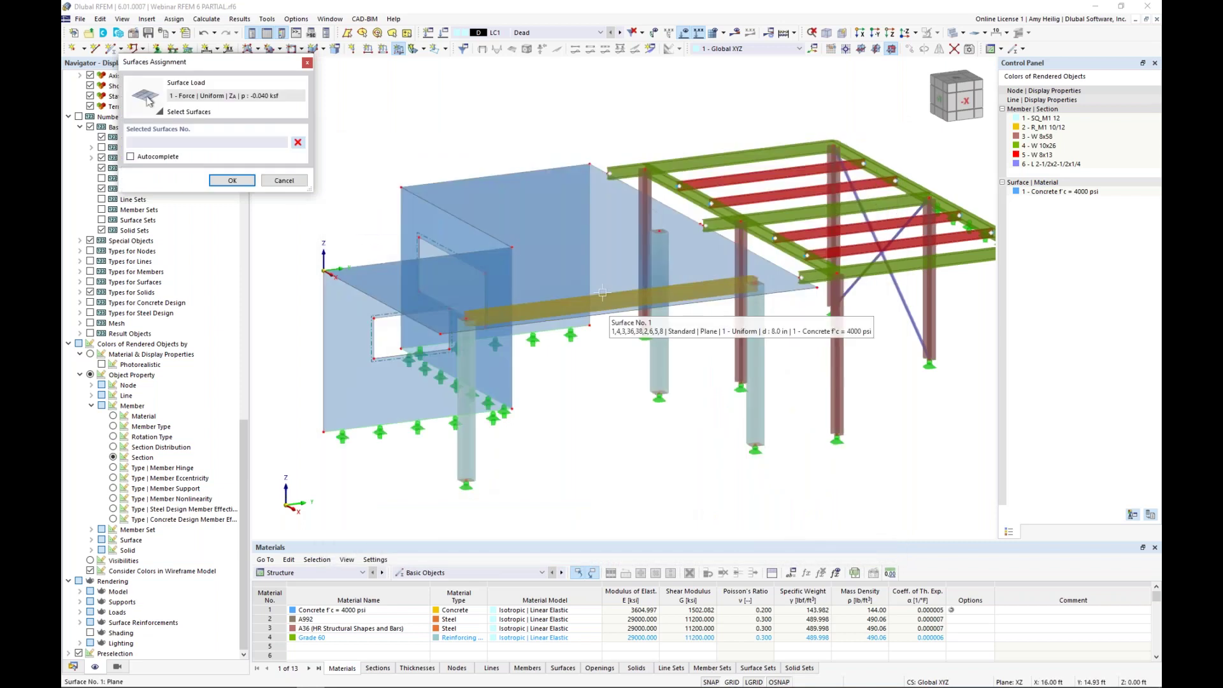
{"action": "left_click", "coordinate": [595, 264]}
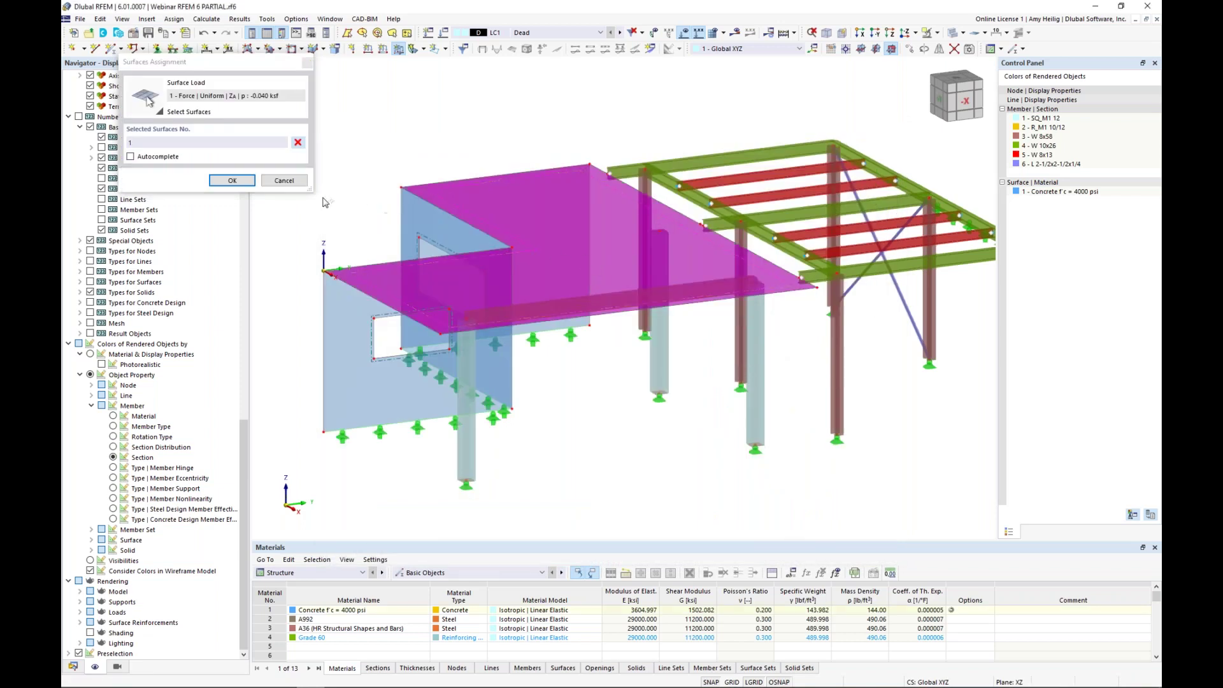
{"action": "left_click", "coordinate": [232, 181]}
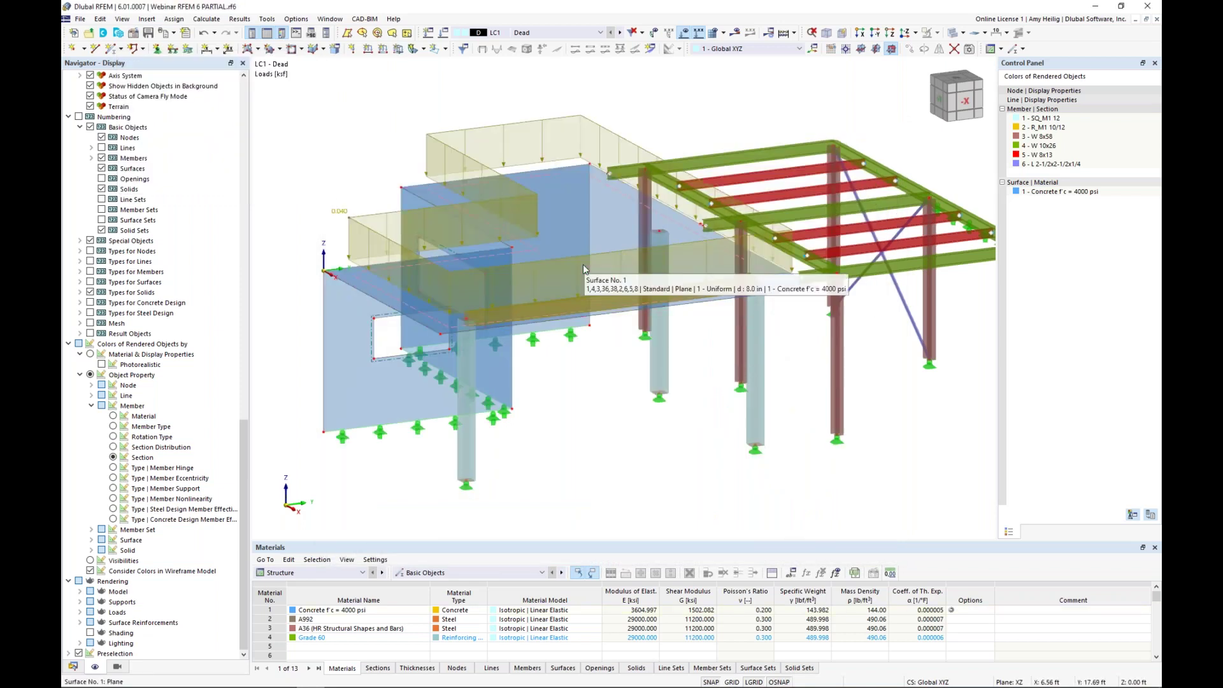
- Start a load wizard for member loads from an area load in LC1 Dead, with a uniform magnitude of -0.040 ksf
{"action": "scroll", "coordinate": [642, 422], "scroll_direction": "down", "scroll_amount": 2}
{"action": "middle_click_drag", "start_coordinate": [642, 423], "coordinate": [615, 426]}
{"action": "middle_click_drag", "start_coordinate": [822, 418], "coordinate": [704, 425]}
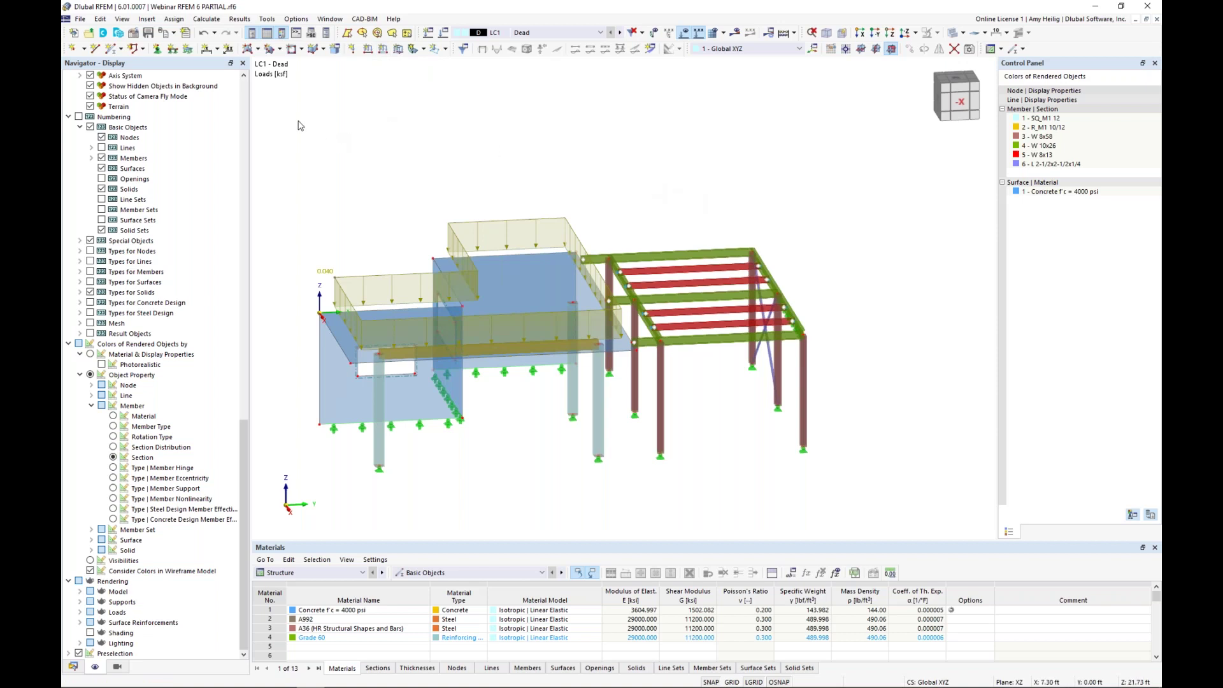
{"action": "left_click", "coordinate": [146, 19]}
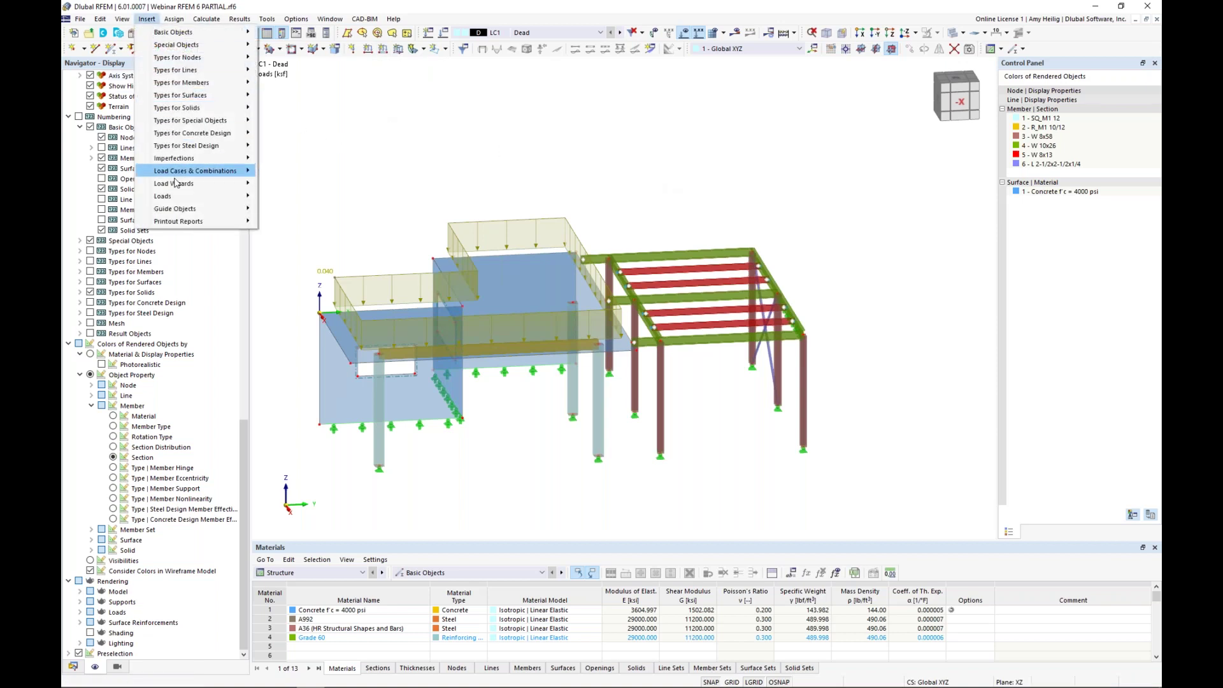
{"action": "mouse_move", "coordinate": [181, 188]}
{"action": "mouse_move", "coordinate": [278, 184]}
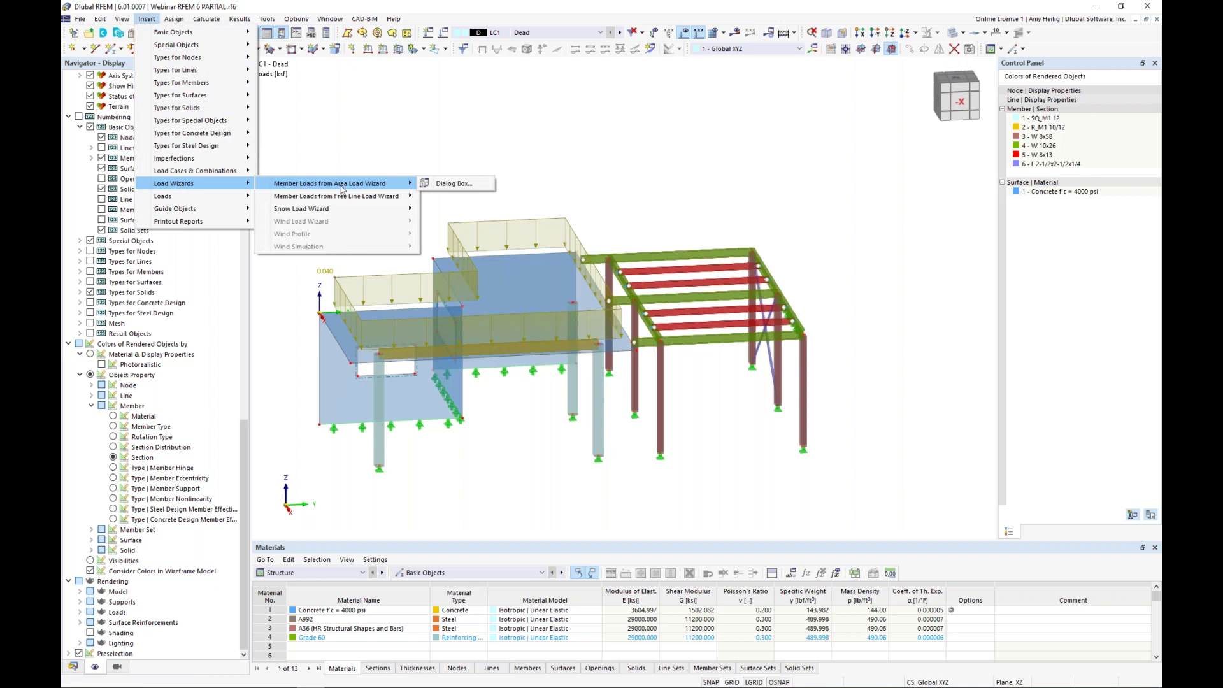
{"action": "left_click", "coordinate": [431, 184]}
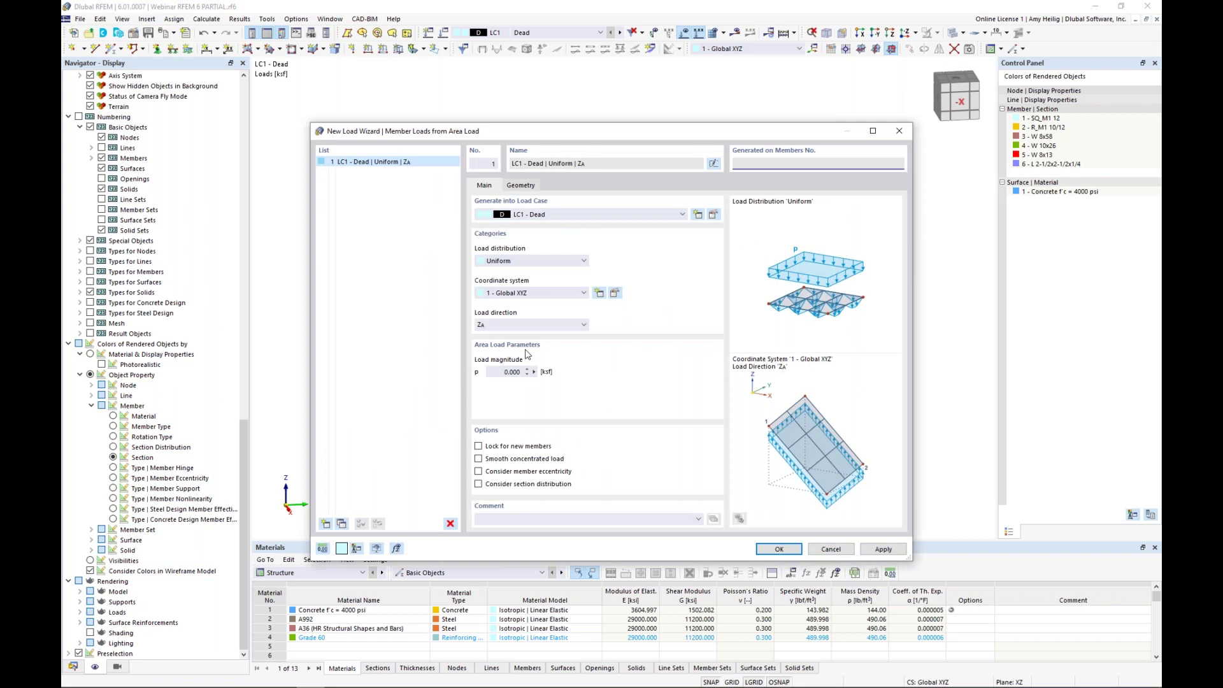
{"action": "left_click_drag", "start_coordinate": [502, 372], "coordinate": [551, 378]}
{"action": "key", "text": "BackSpace"}
- Define the boundary of the area load plane by selecting all six cells of the steel roof frame
{"action": "left_click", "coordinate": [526, 186]}
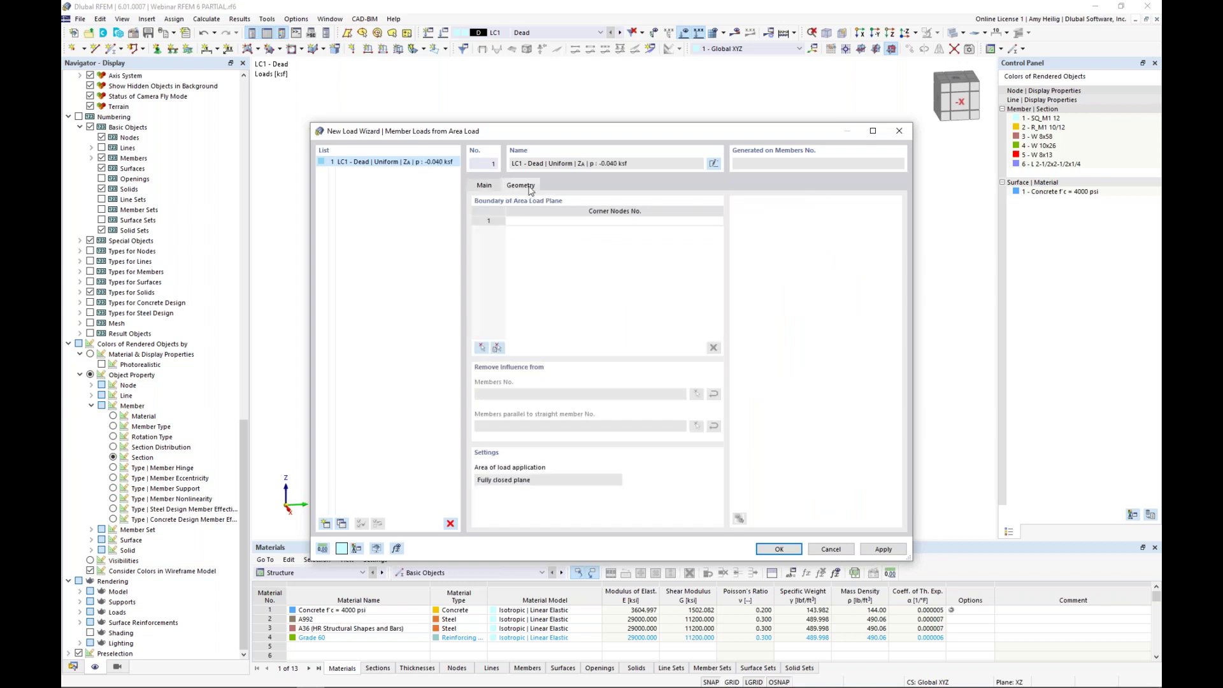
{"action": "left_click", "coordinate": [498, 348]}
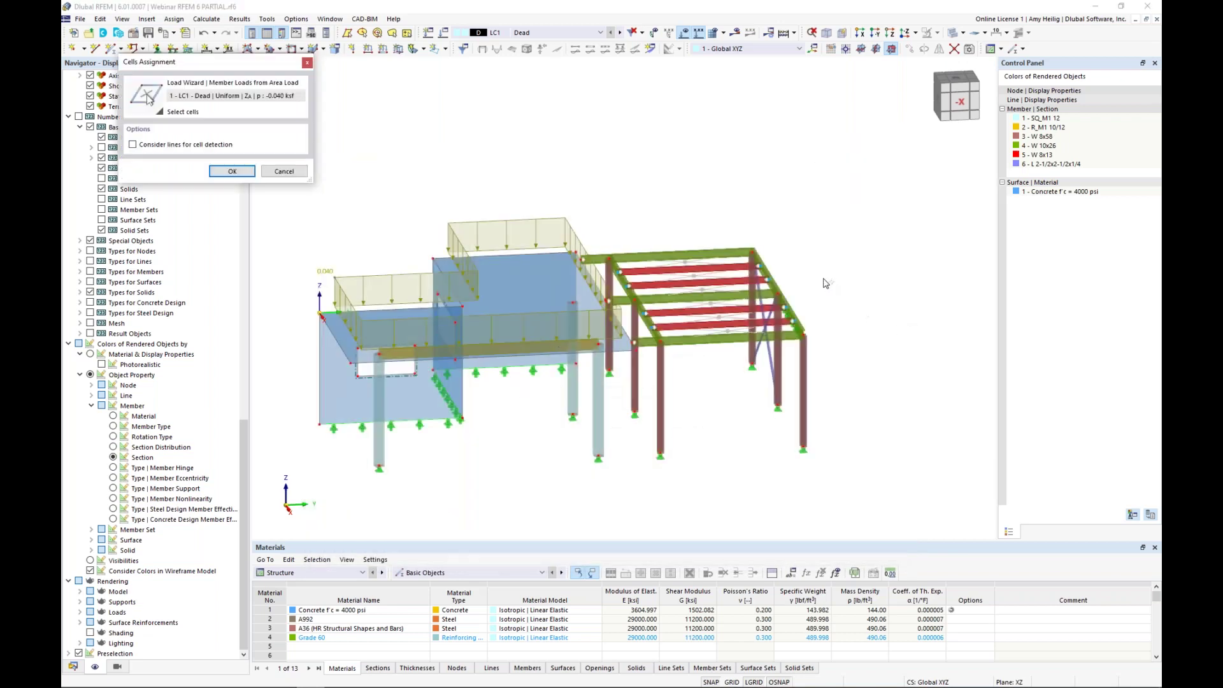
{"action": "middle_click_drag", "start_coordinate": [813, 304], "coordinate": [808, 315], "text": "ctrl"}
{"action": "middle_click_drag", "start_coordinate": [807, 315], "coordinate": [738, 310]}
{"action": "scroll", "coordinate": [726, 310], "scroll_direction": "up", "scroll_amount": 1}
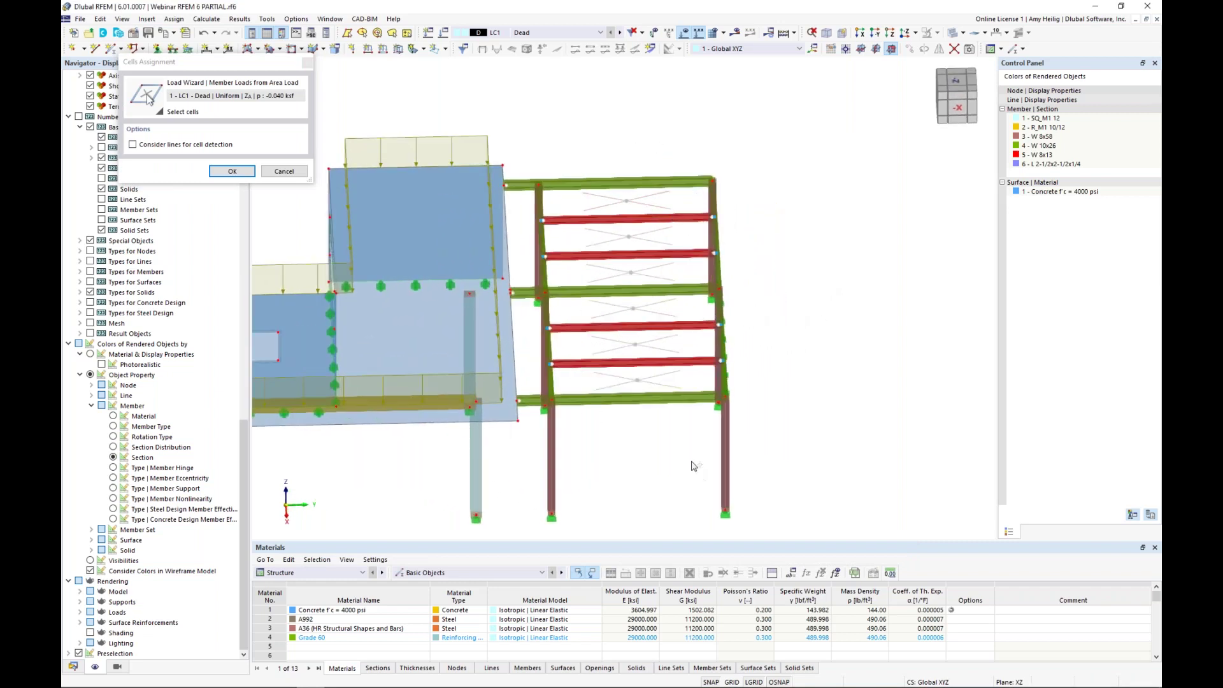
{"action": "left_click_drag", "start_coordinate": [625, 304], "coordinate": [580, 179]}
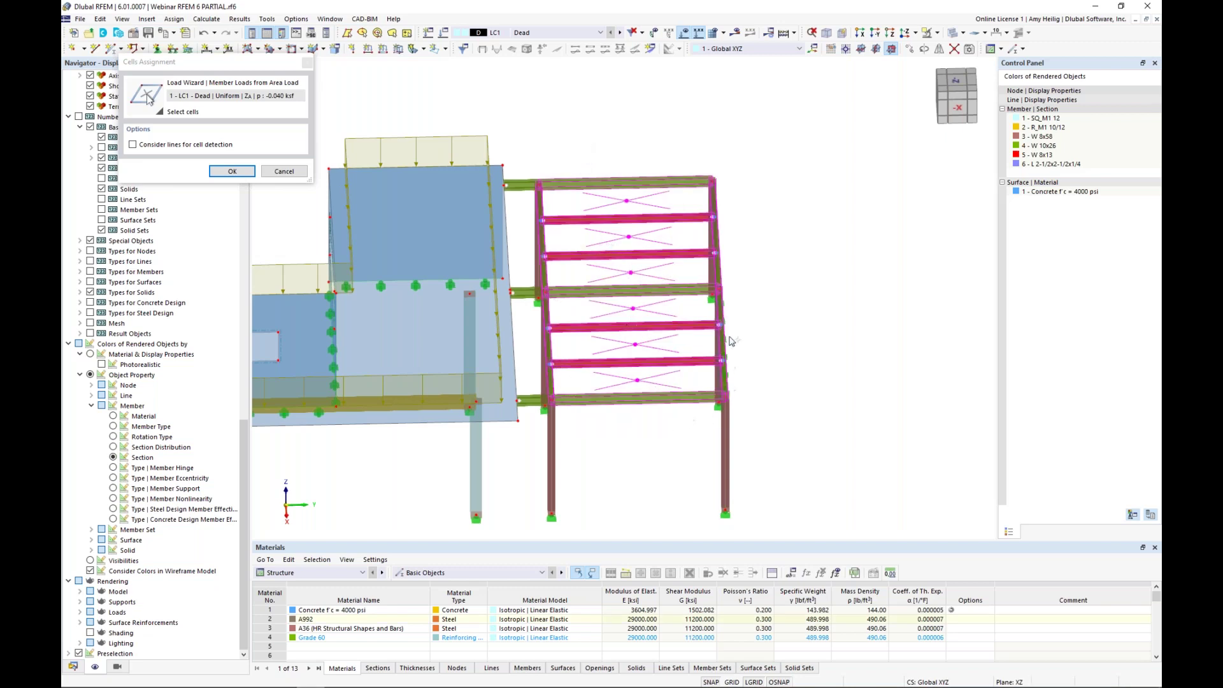
{"action": "left_click", "coordinate": [232, 171]}
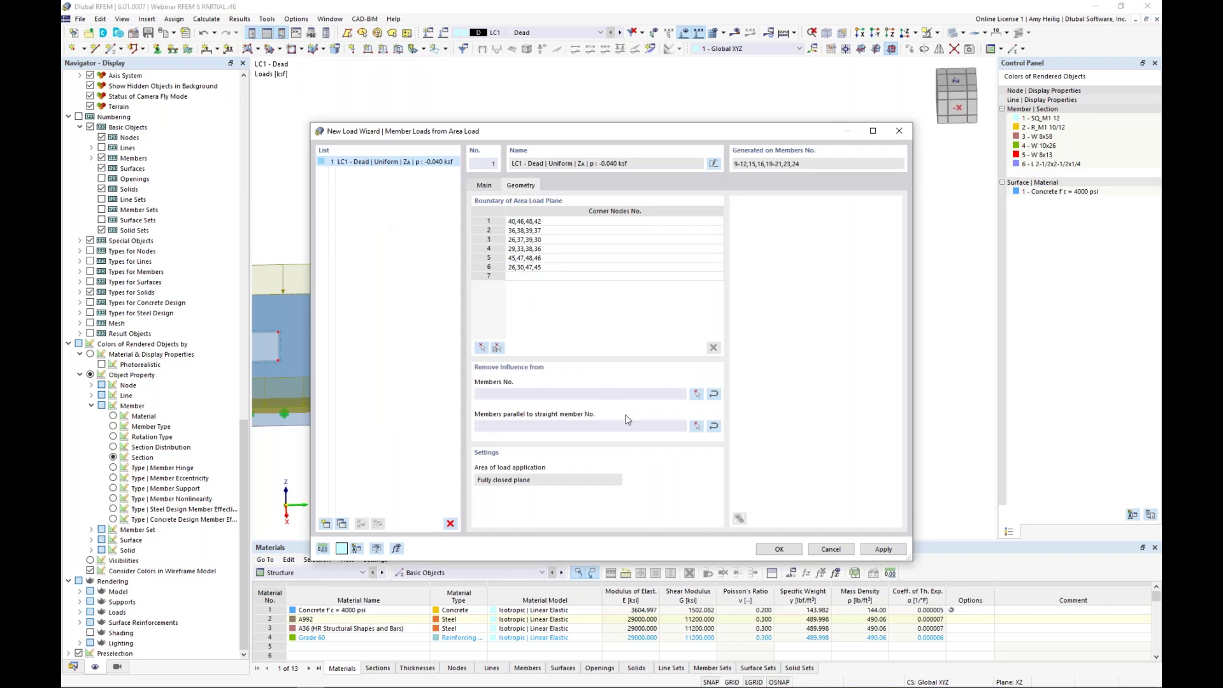
- Remove the area load's influence from members parallel to straight member 11, the roof's side beam, and generate the member loads
{"action": "left_click", "coordinate": [696, 429]}
{"action": "left_click", "coordinate": [554, 374]}
{"action": "middle_click_drag", "start_coordinate": [647, 426], "coordinate": [682, 419]}
{"action": "scroll", "coordinate": [623, 382], "scroll_direction": "up", "scroll_amount": 4}
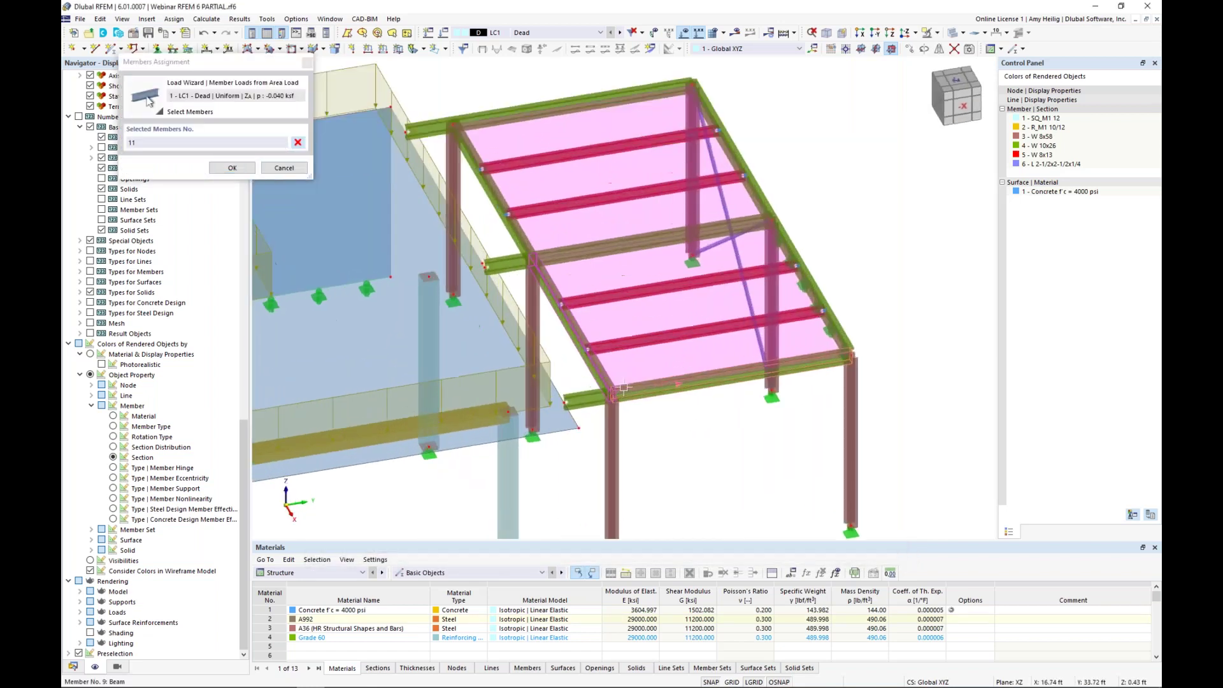
{"action": "scroll", "coordinate": [623, 383], "scroll_direction": "down", "scroll_amount": 3}
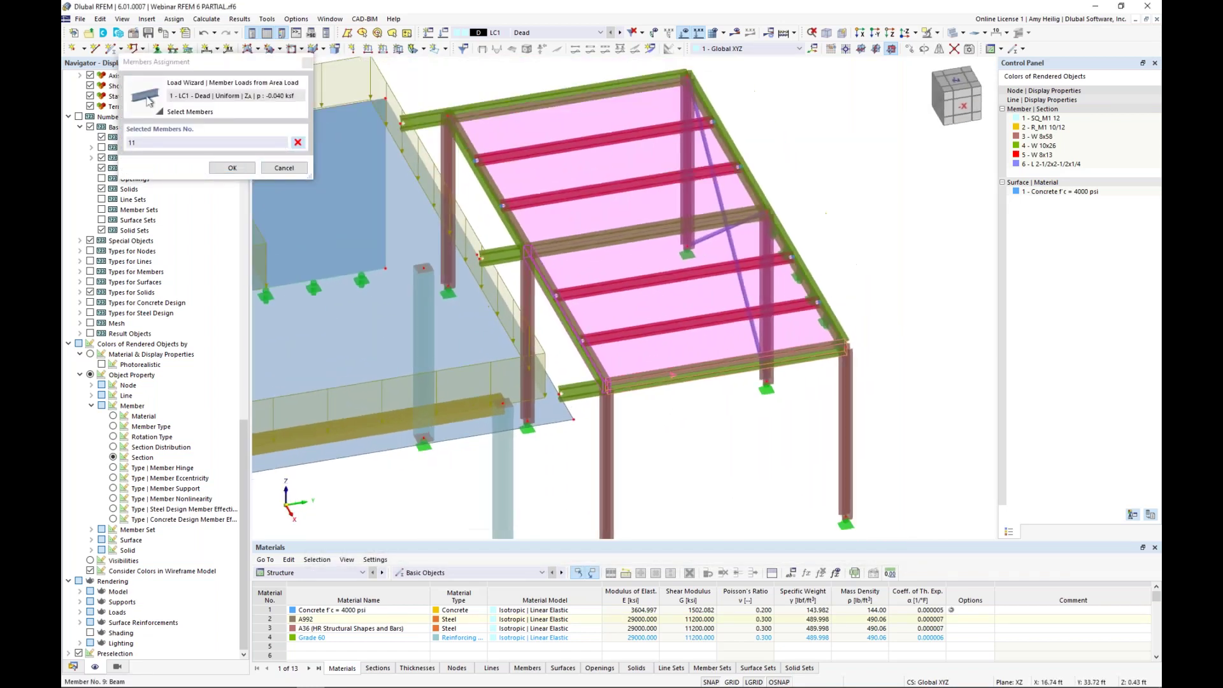
{"action": "left_click", "coordinate": [244, 171]}
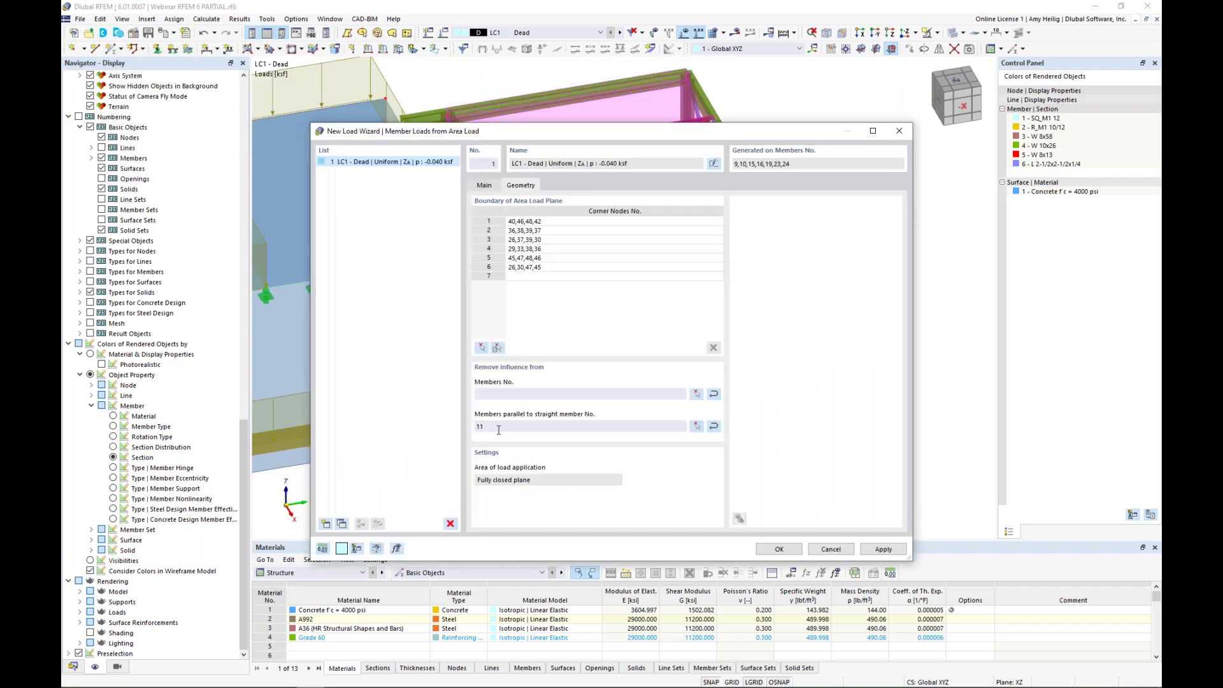
{"action": "left_click", "coordinate": [778, 549]}
- Display the generated loads separately as member loads on the steel roof beams and check their display size setting
{"action": "middle_click_drag", "start_coordinate": [757, 358], "coordinate": [735, 395]}
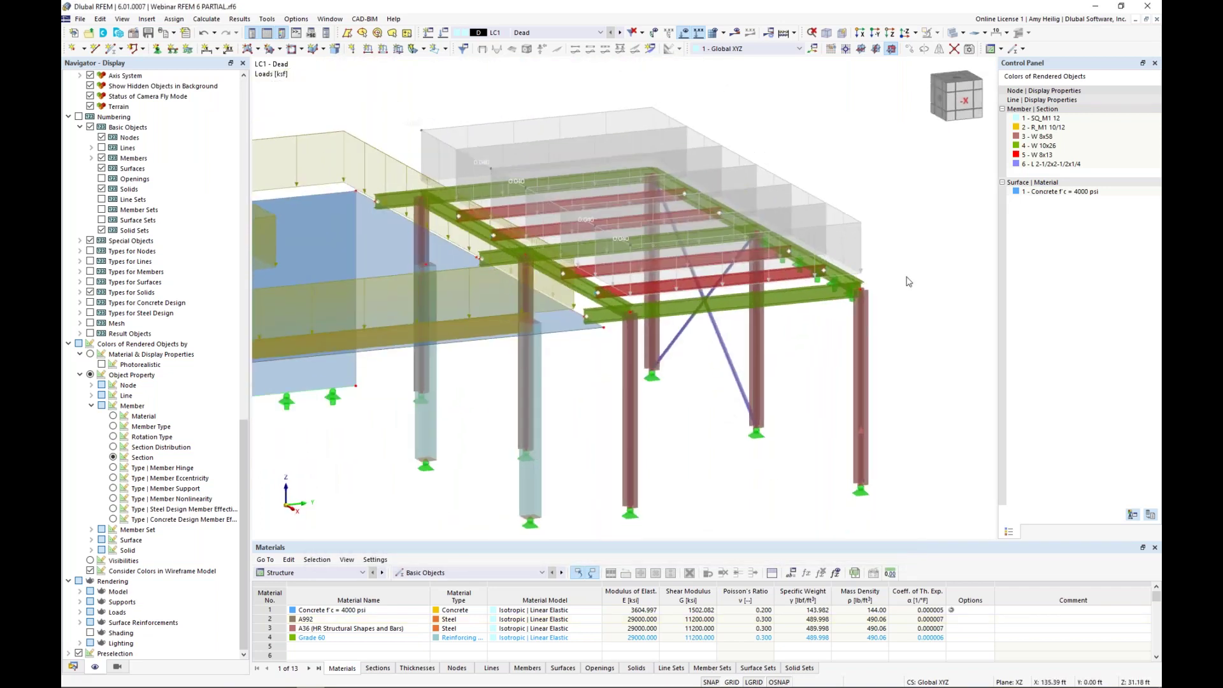
{"action": "right_click", "coordinate": [853, 225]}
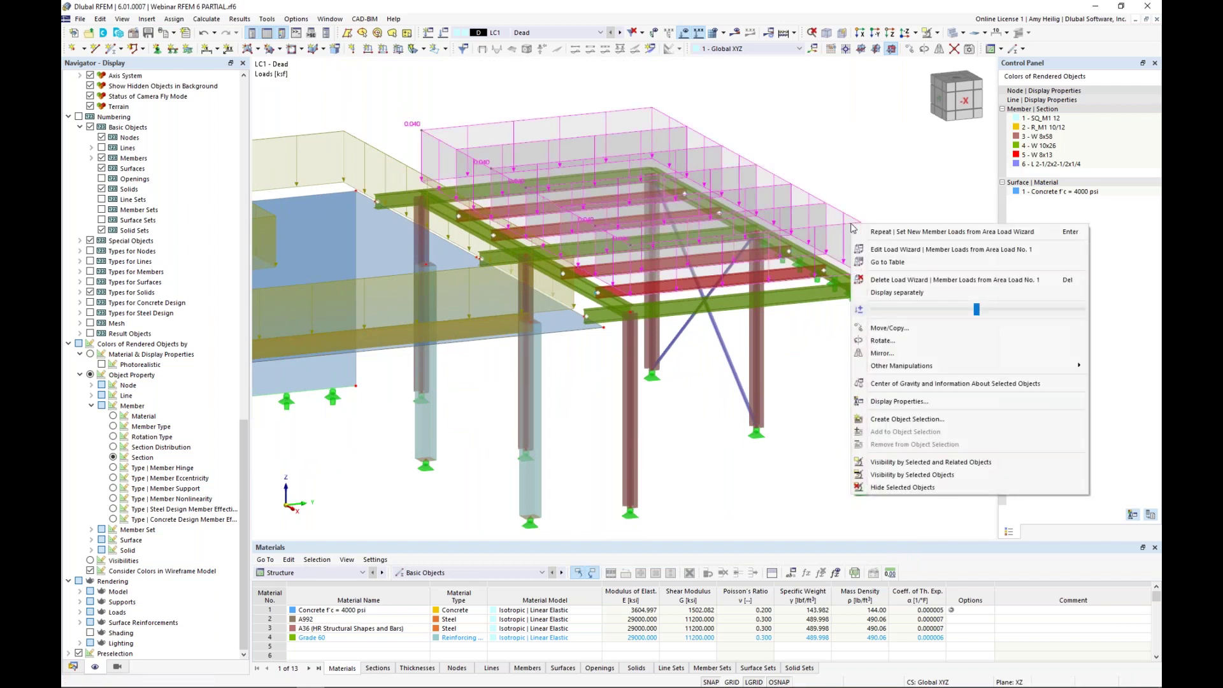
{"action": "left_click", "coordinate": [876, 281]}
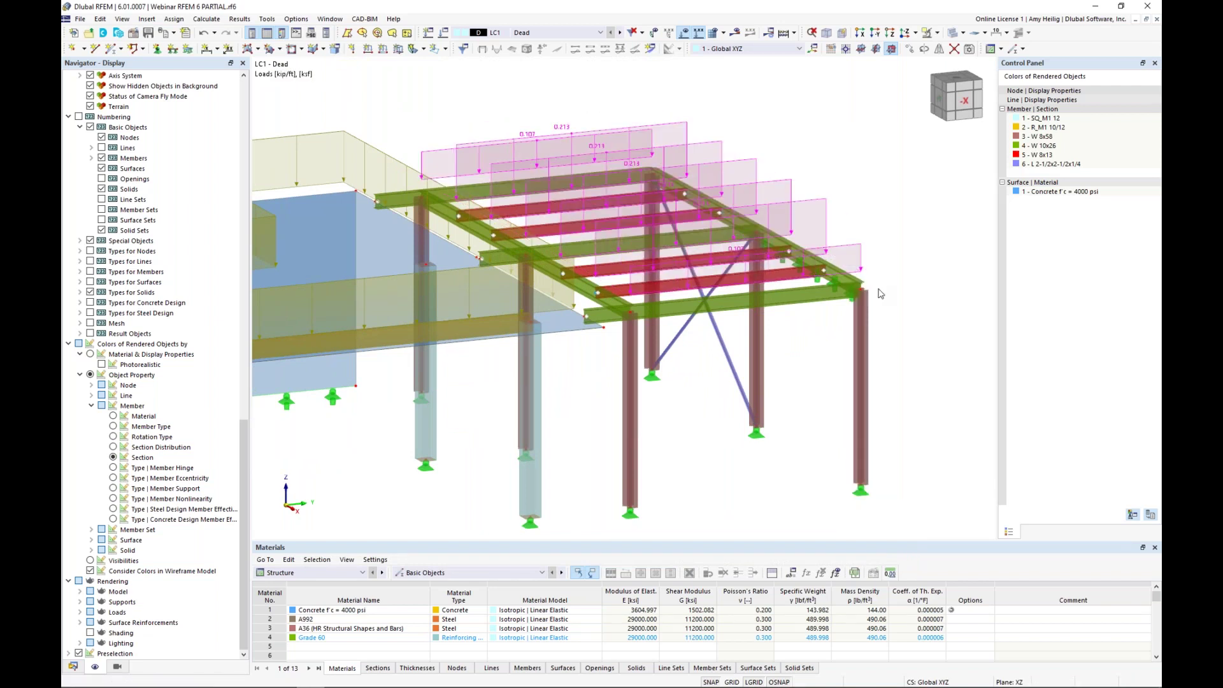
{"action": "middle_click_drag", "start_coordinate": [756, 344], "coordinate": [712, 357], "text": "ctrl"}
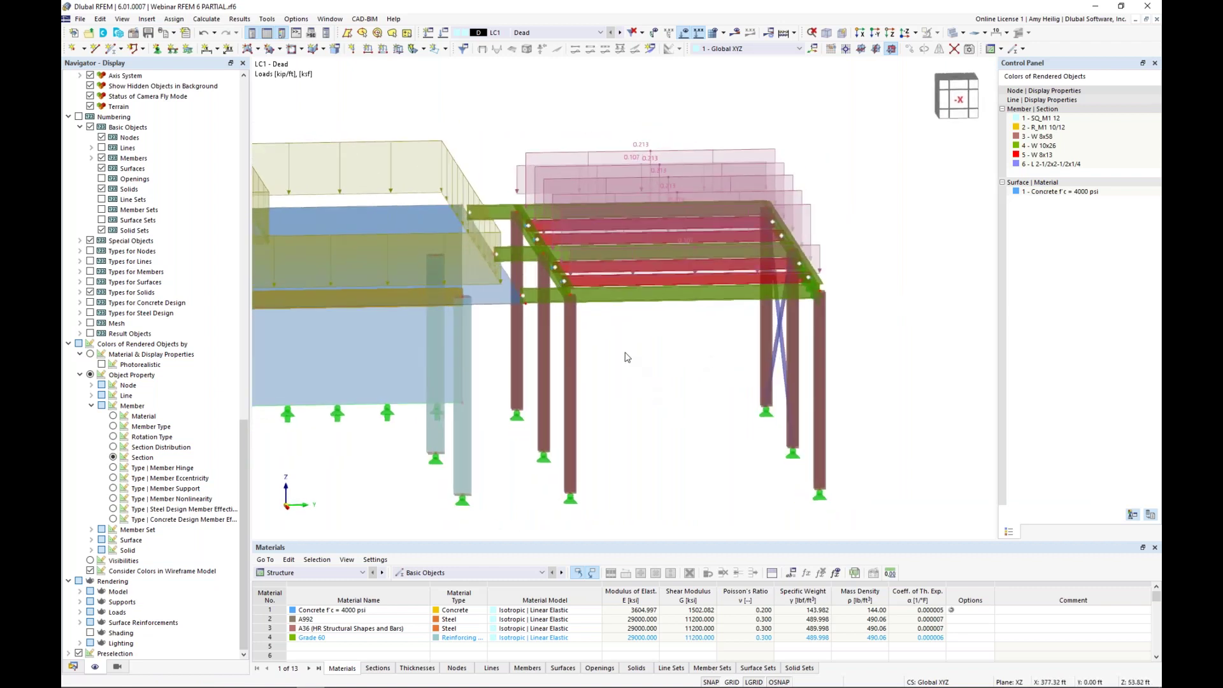
{"action": "middle_click_drag", "start_coordinate": [634, 366], "coordinate": [764, 382], "text": "ctrl"}
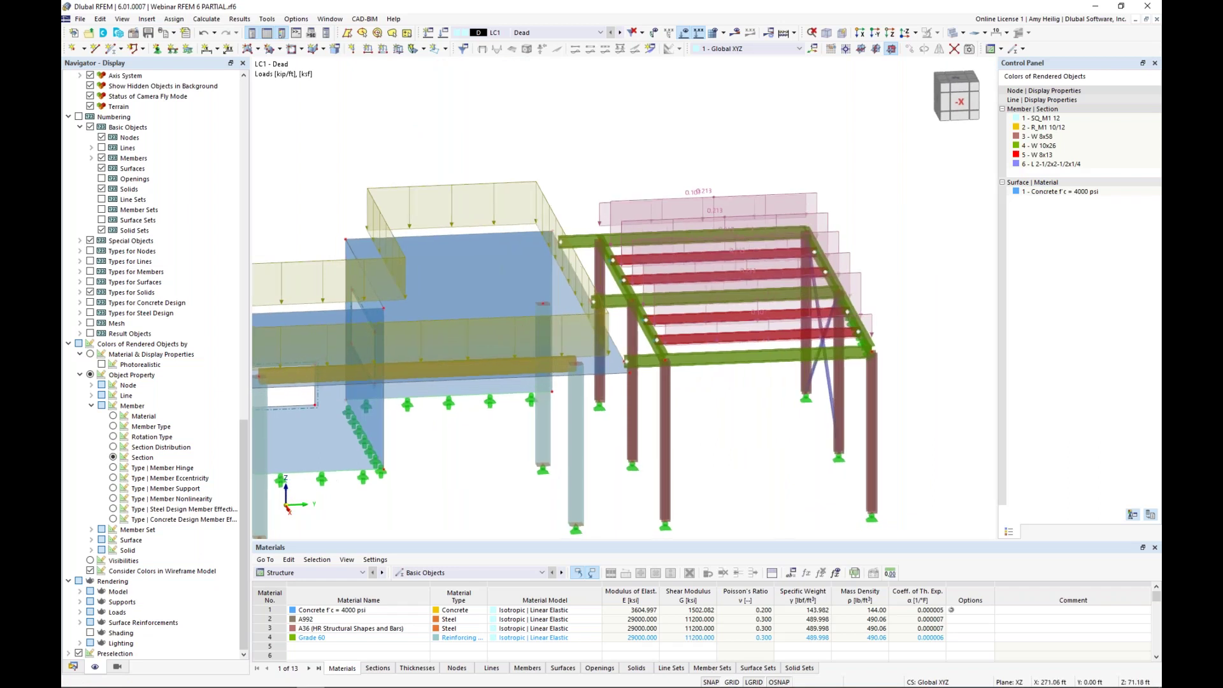
{"action": "middle_click_drag", "start_coordinate": [878, 228], "coordinate": [855, 216]}
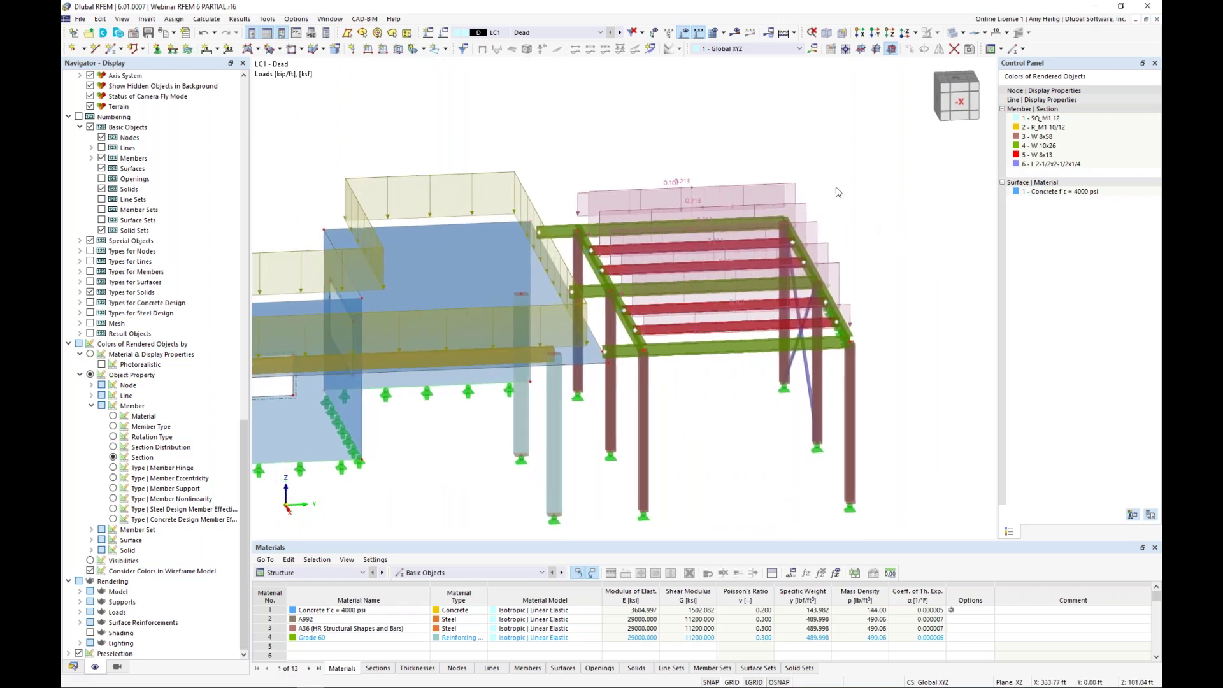
{"action": "right_click", "coordinate": [795, 189]}
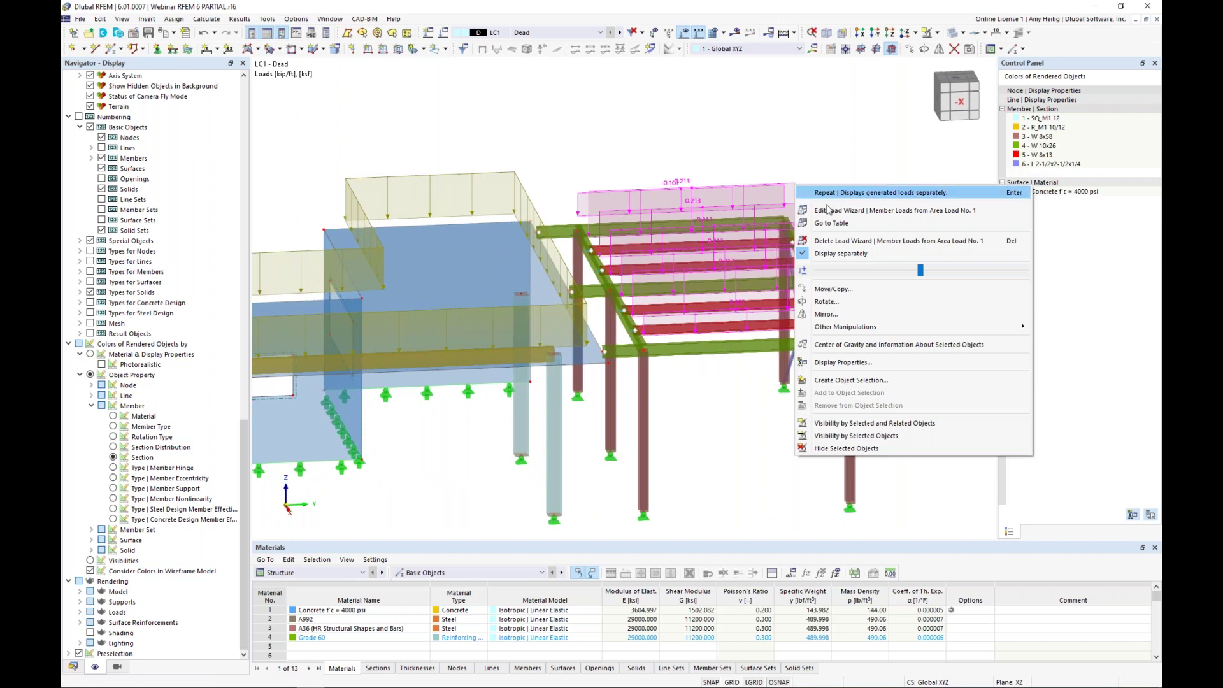
{"action": "mouse_move", "coordinate": [919, 270]}
{"action": "left_mouse_down"}
{"action": "mouse_move", "coordinate": [894, 272]}
{"action": "mouse_move", "coordinate": [943, 278]}
{"action": "mouse_move", "coordinate": [918, 271]}
{"action": "left_mouse_up"}
{"action": "left_click", "coordinate": [857, 147]}
{"action": "middle_click_drag", "start_coordinate": [875, 263], "coordinate": [907, 287], "text": "ctrl"}
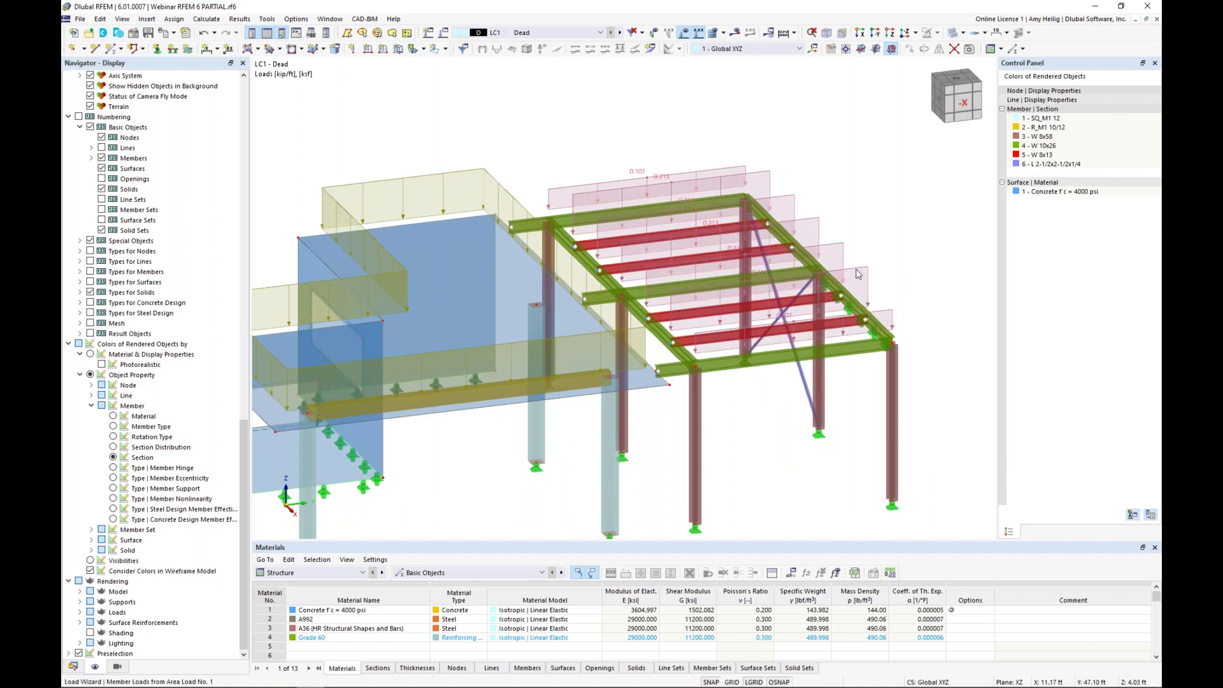
- Review the load case choices in the settings of the roof's area load wizard and leave without making changes
{"action": "double_click", "coordinate": [857, 274]}
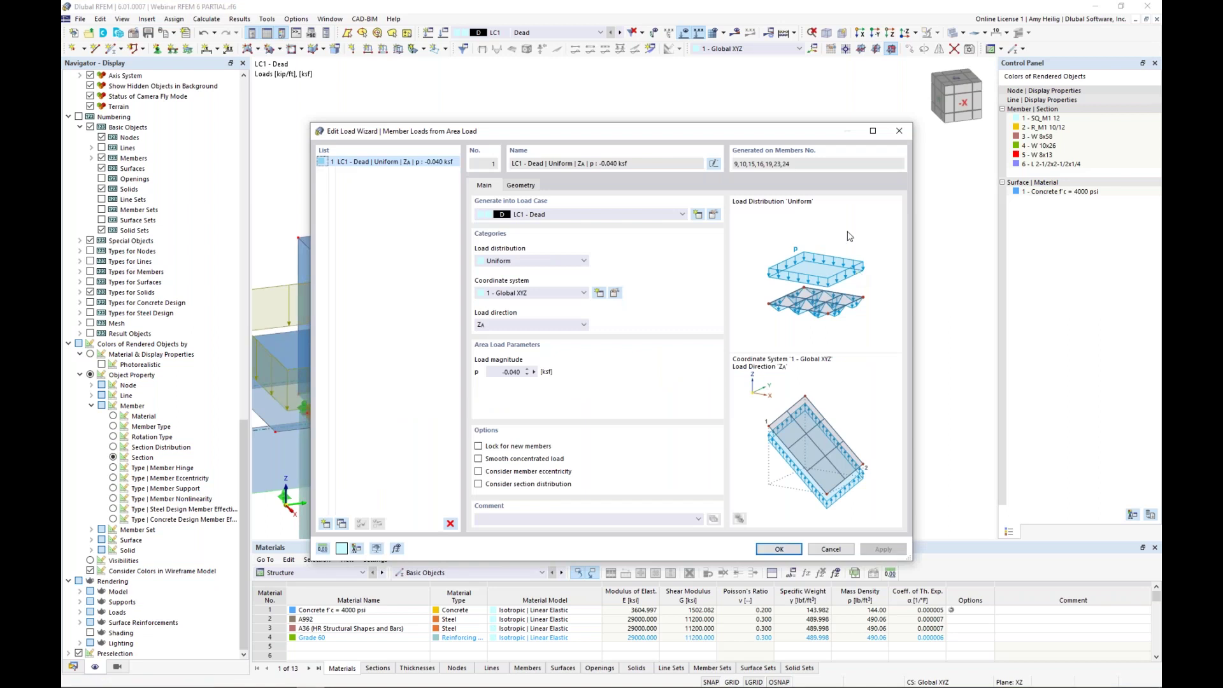
{"action": "left_click", "coordinate": [624, 215]}
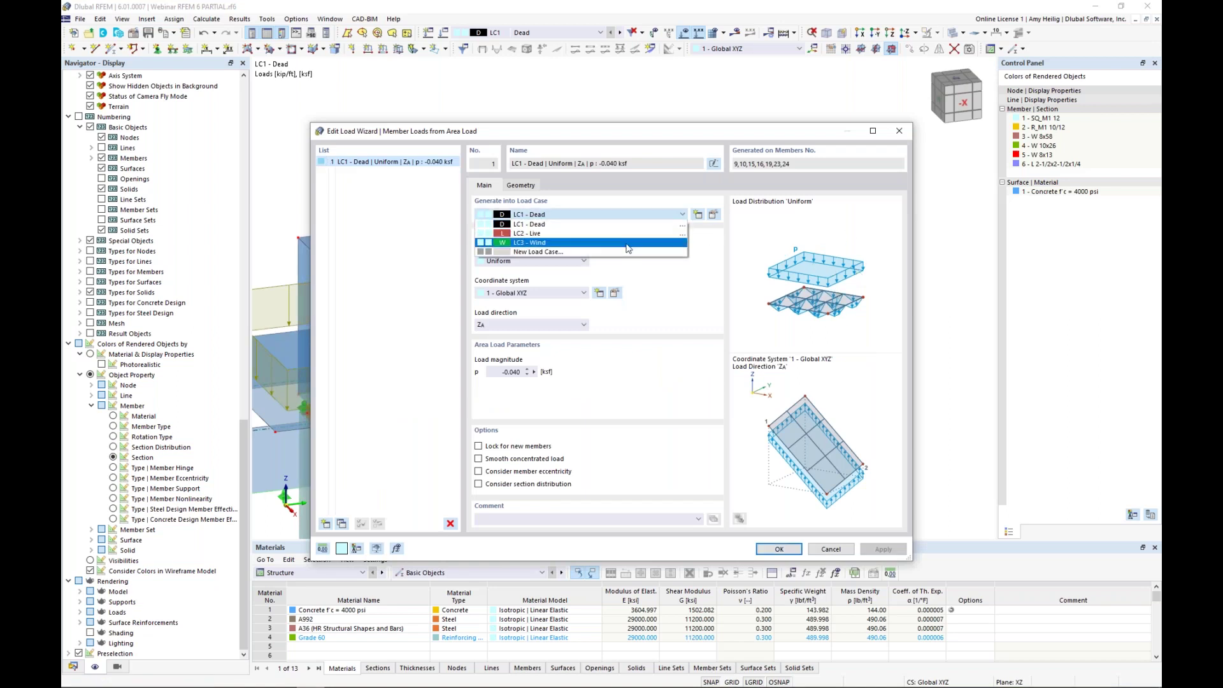
{"action": "left_click", "coordinate": [672, 311]}
{"action": "left_click", "coordinate": [830, 549]}
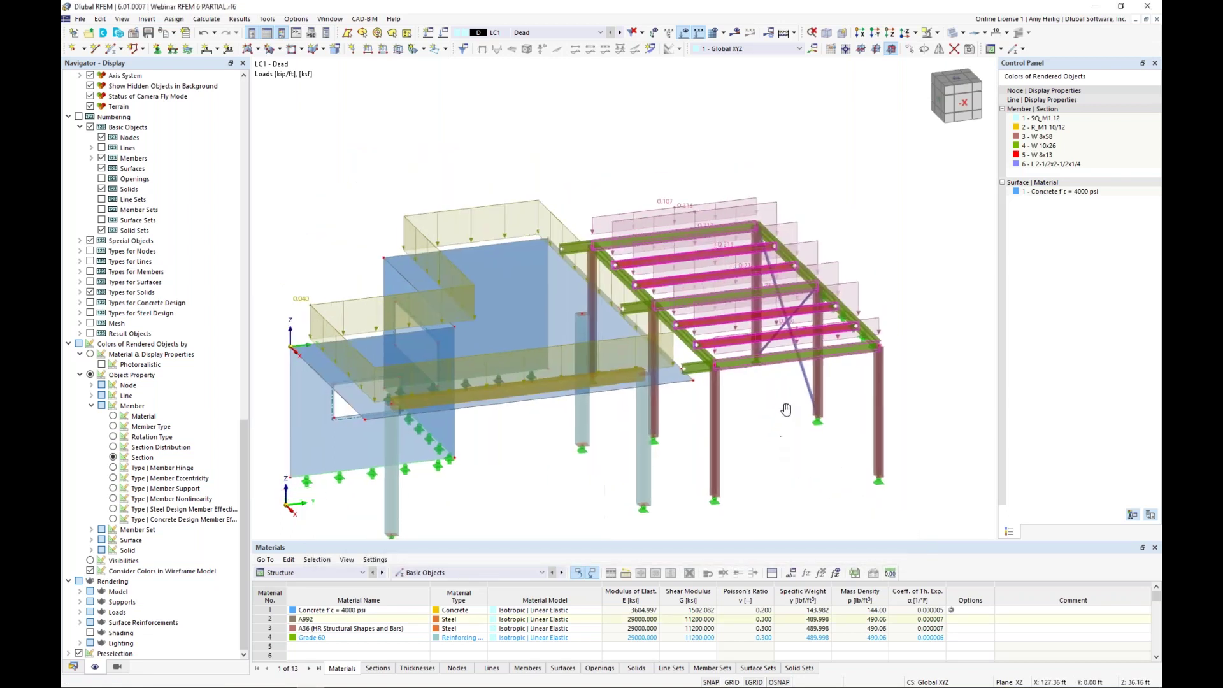
- In the Live load case, define a uniform free rectangular load of -0.1 ksf assigned to surface 1
{"action": "middle_click_drag", "start_coordinate": [786, 409], "coordinate": [797, 385]}
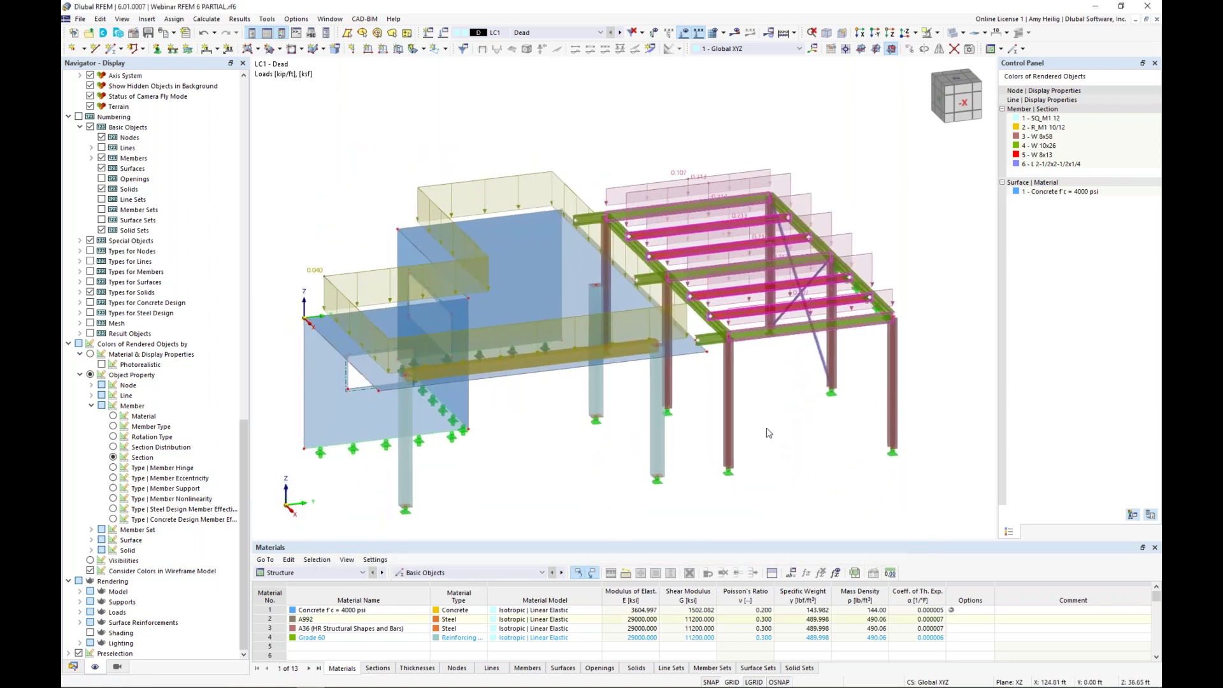
{"action": "left_click", "coordinate": [619, 34]}
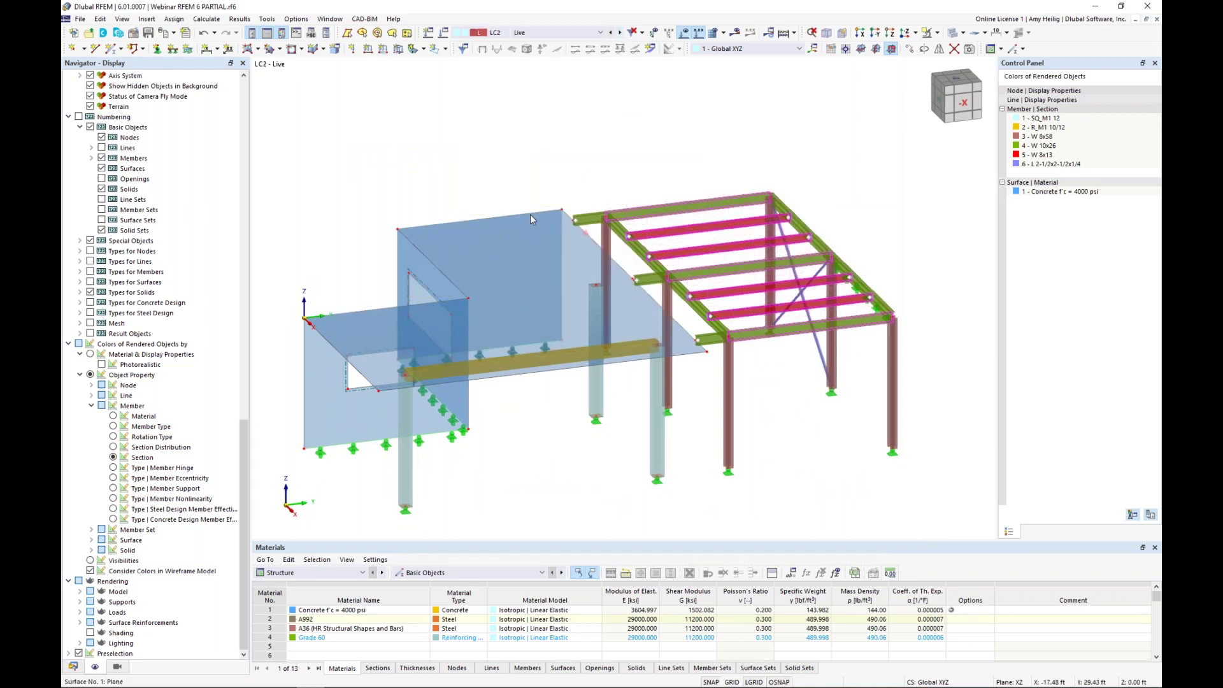
{"action": "mouse_move", "coordinate": [514, 286]}
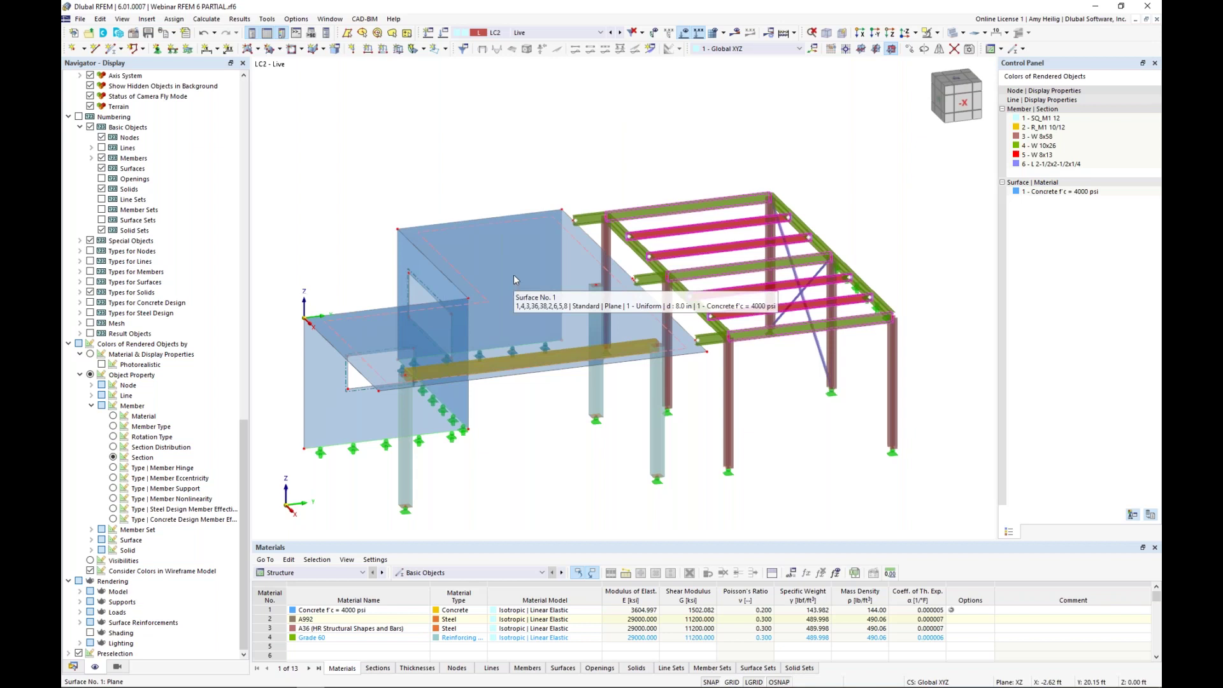
{"action": "left_click", "coordinate": [446, 49]}
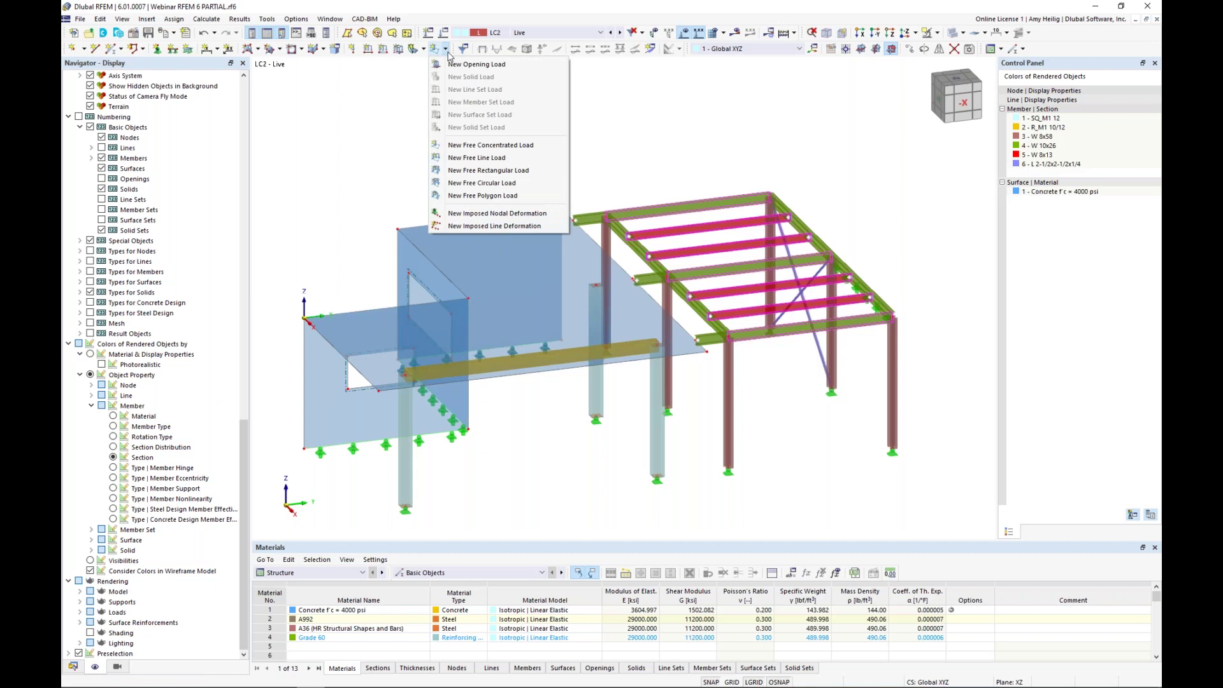
{"action": "left_click", "coordinate": [480, 170]}
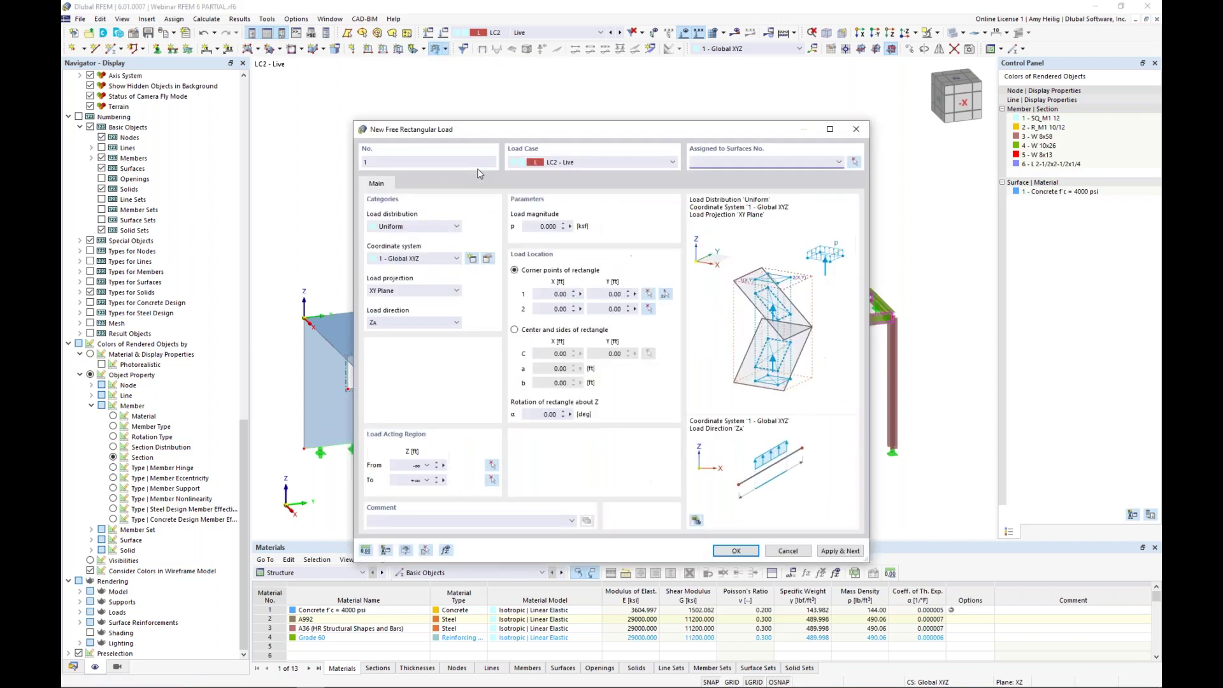
{"action": "left_click", "coordinate": [532, 227]}
{"action": "key", "text": "BackSpace"}
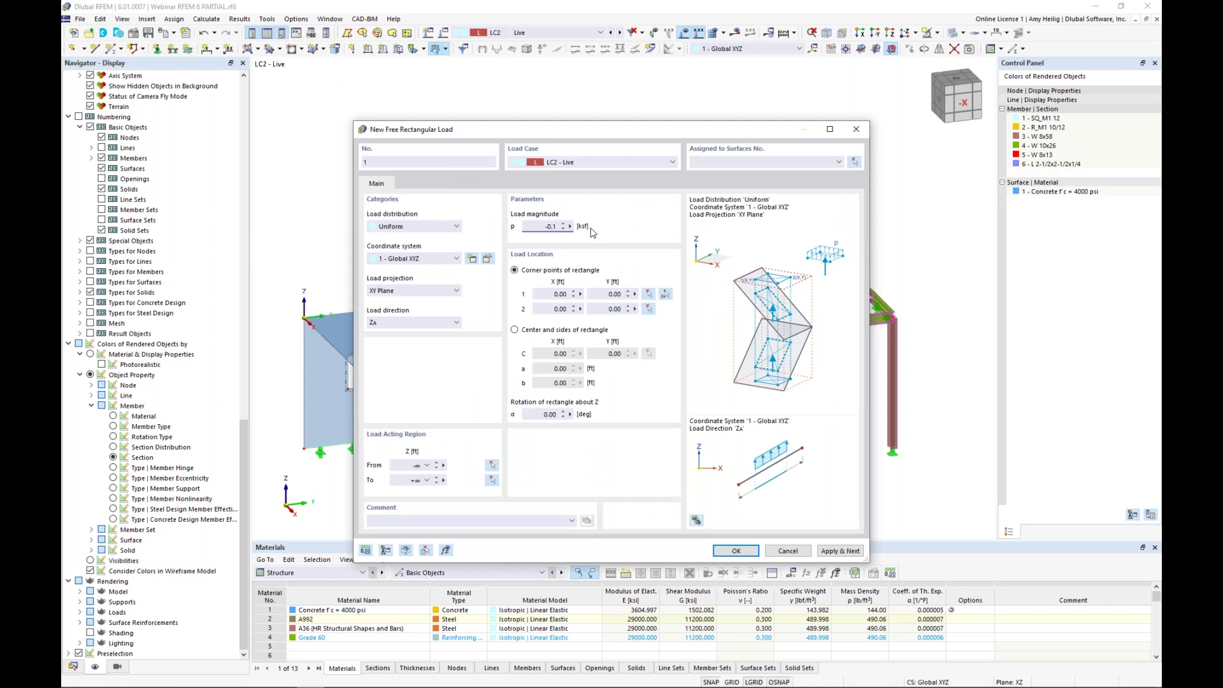
{"action": "left_click", "coordinate": [707, 162]}
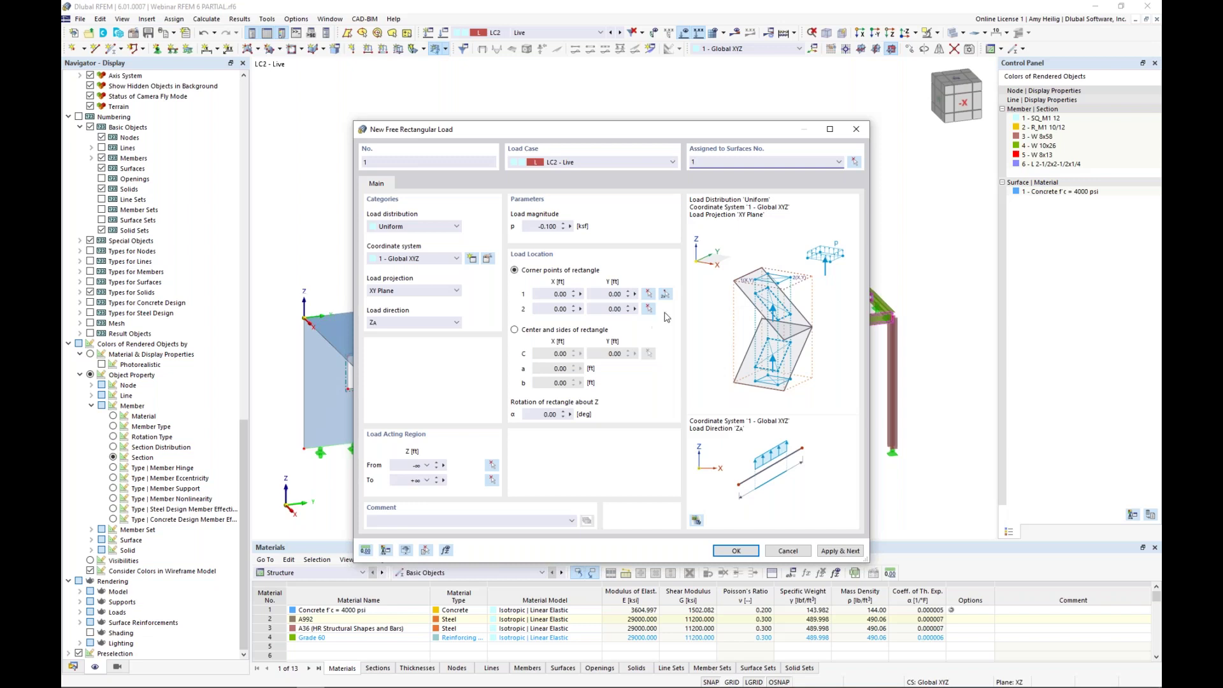
- Locate the free rectangular load on the slab with corner points at X -18.50, Y 15.00 ft and X 19.50, Y 30.00 ft
{"action": "left_click", "coordinate": [666, 295]}
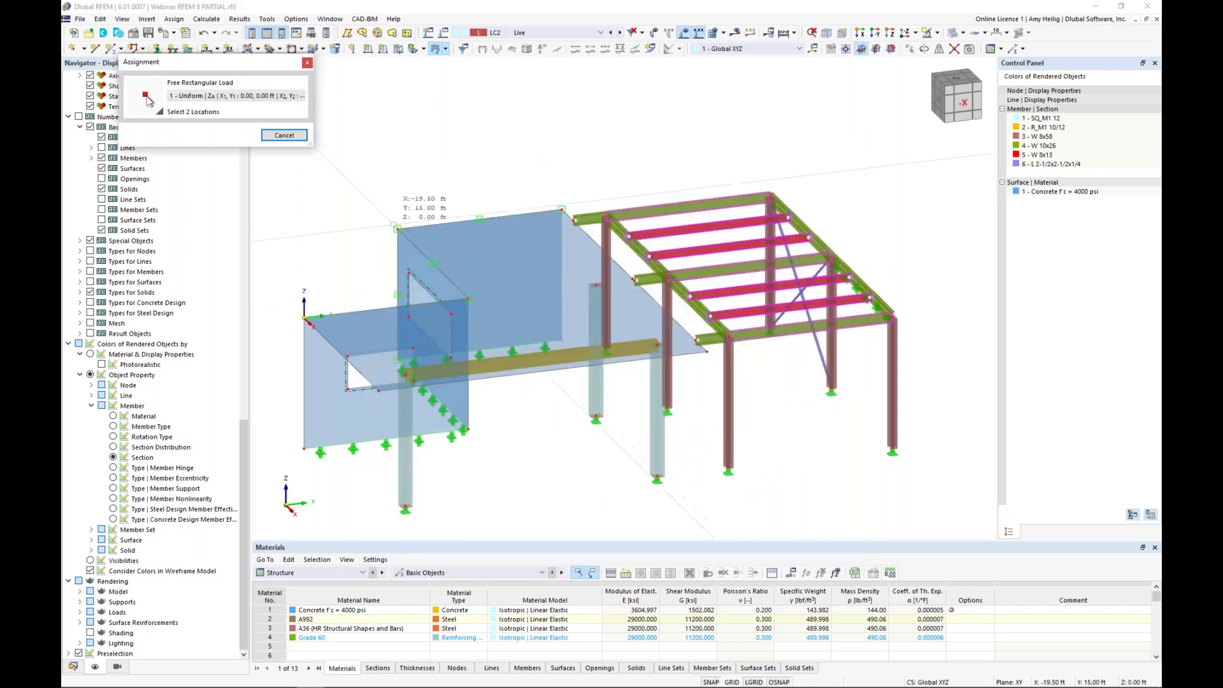
{"action": "left_click", "coordinate": [396, 228]}
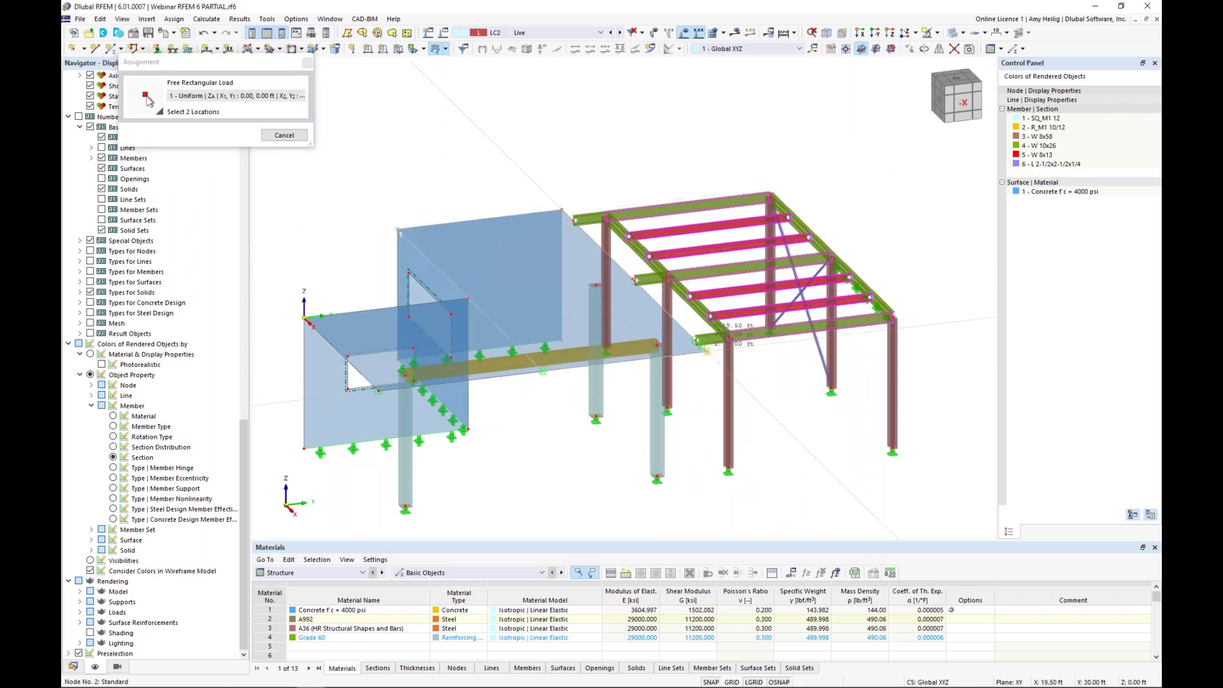
{"action": "left_click", "coordinate": [705, 350]}
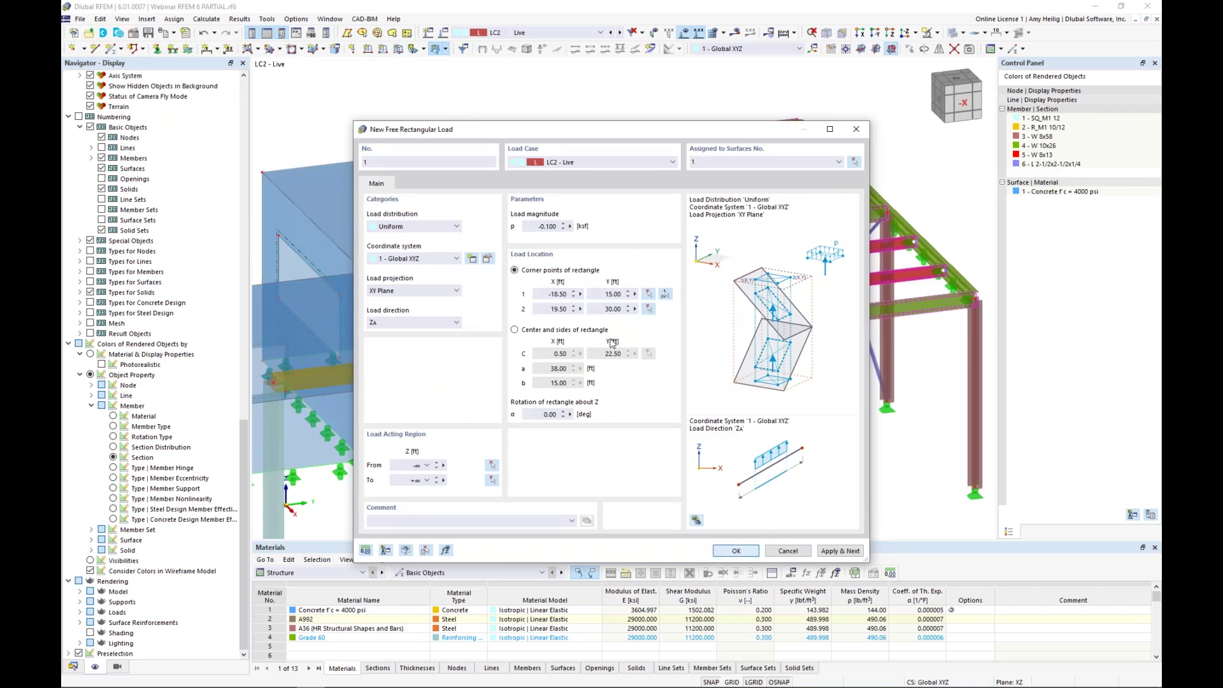
{"action": "scroll", "coordinate": [610, 338], "scroll_direction": "down", "scroll_amount": 3}
{"action": "middle_click_drag", "start_coordinate": [609, 338], "coordinate": [711, 197], "text": "ctrl"}
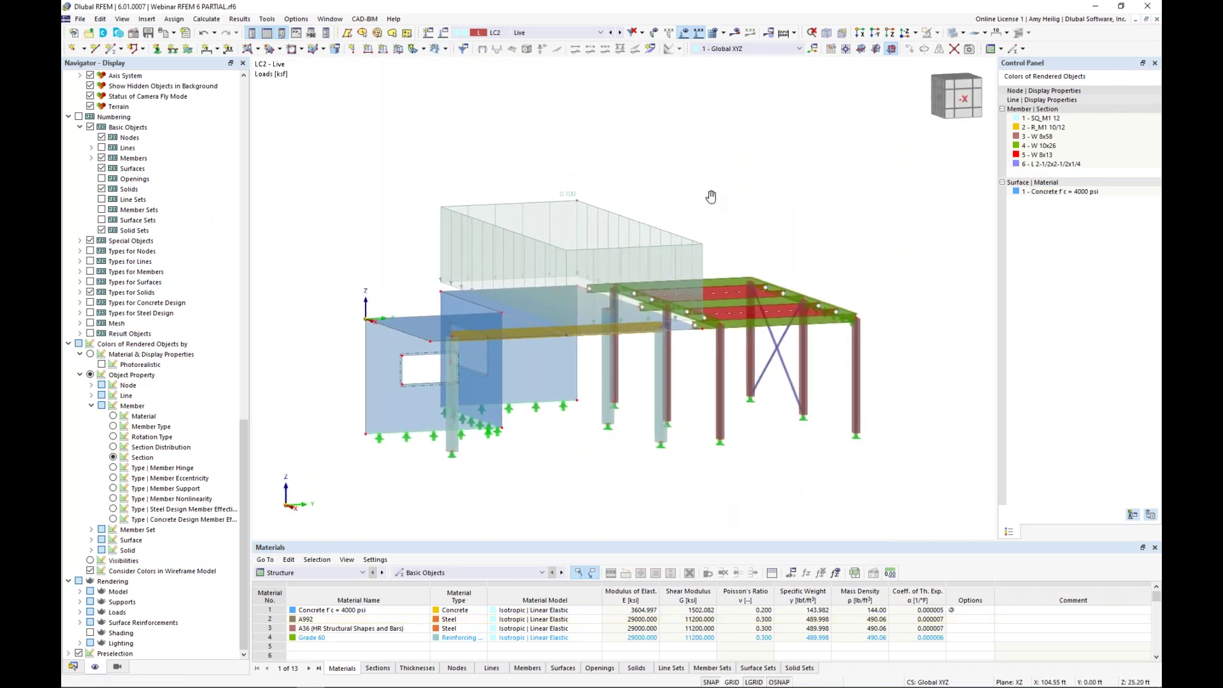
- In the Wind load case, define a uniform surface load of 0.03 ksf acting in global Y on true area
{"action": "left_click", "coordinate": [621, 33]}
{"action": "middle_click_drag", "start_coordinate": [538, 175], "coordinate": [481, 161], "text": "ctrl"}
{"action": "scroll", "coordinate": [489, 222], "scroll_direction": "up", "scroll_amount": 5}
{"action": "scroll", "coordinate": [470, 129], "scroll_direction": "down", "scroll_amount": 1}
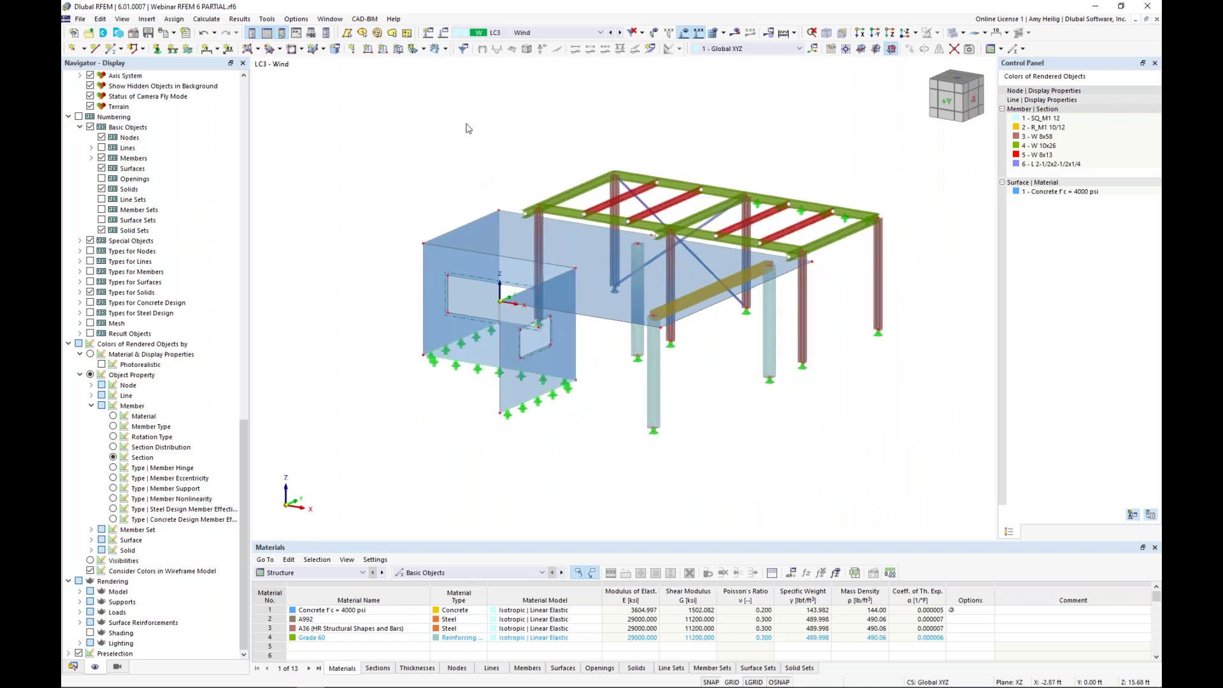
{"action": "left_click", "coordinate": [398, 50]}
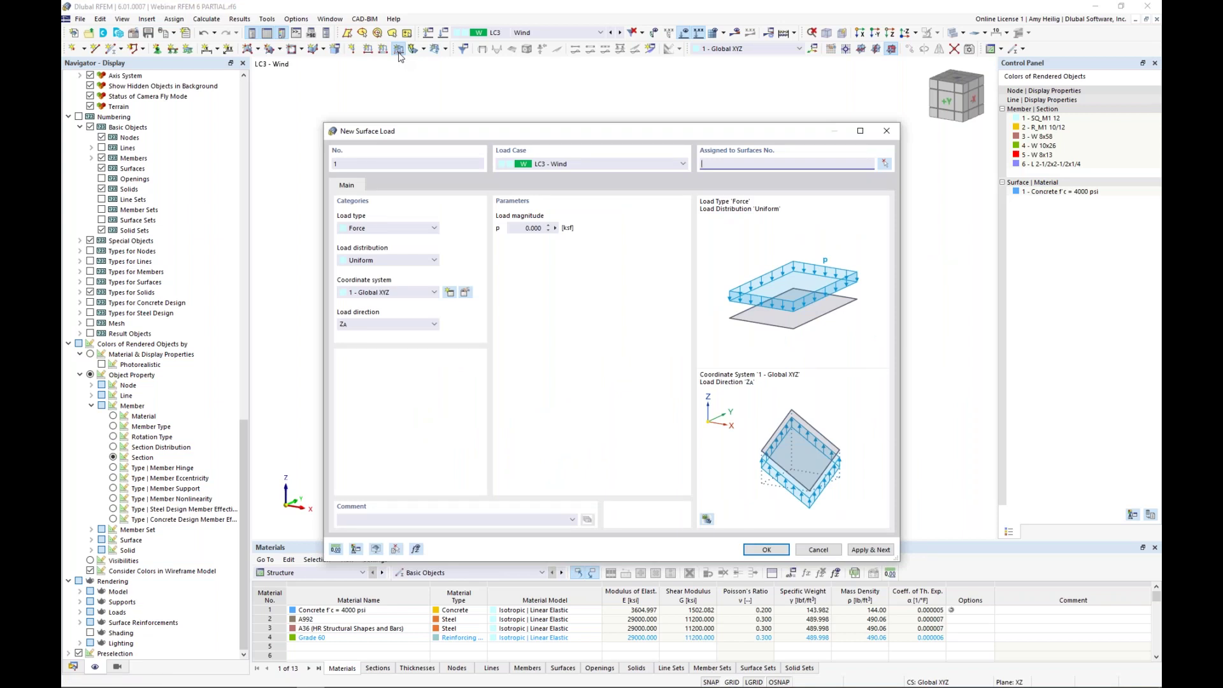
{"action": "left_click", "coordinate": [380, 324]}
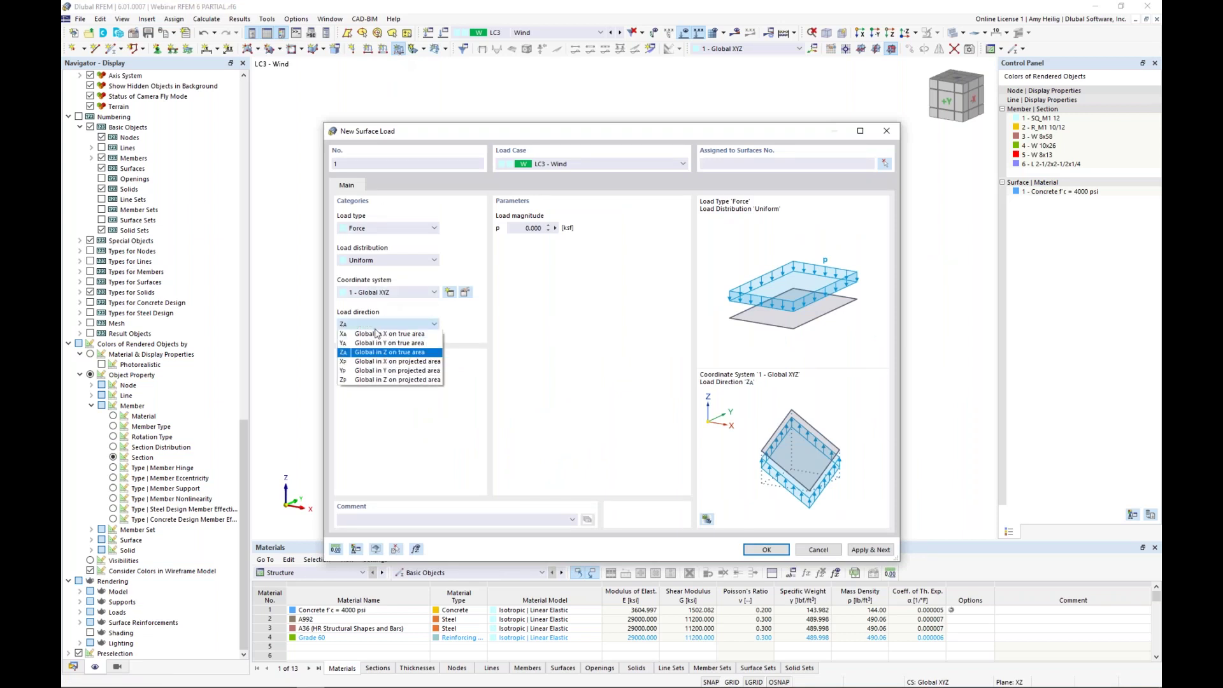
{"action": "left_click", "coordinate": [389, 343]}
{"action": "left_click", "coordinate": [533, 228]}
{"action": "type", "text": "0"}
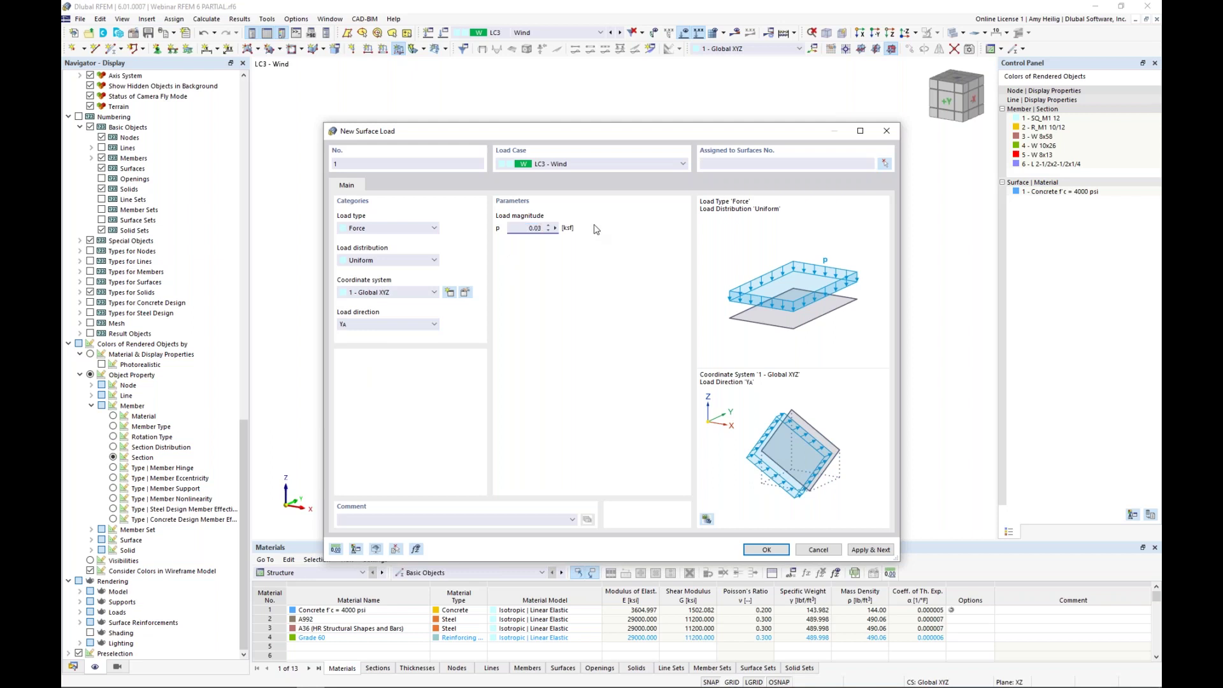
- Assign the wind surface load to surface 4, the concrete wall with the large window opening
{"action": "left_click", "coordinate": [766, 550]}
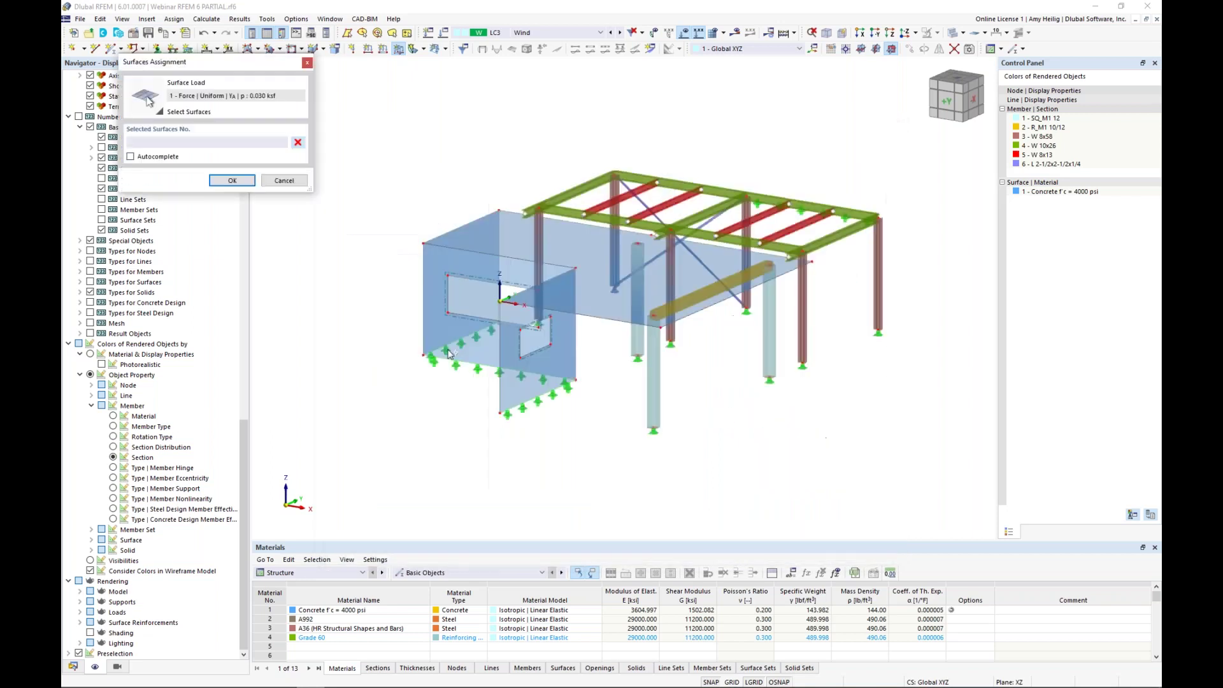
{"action": "left_click", "coordinate": [450, 354]}
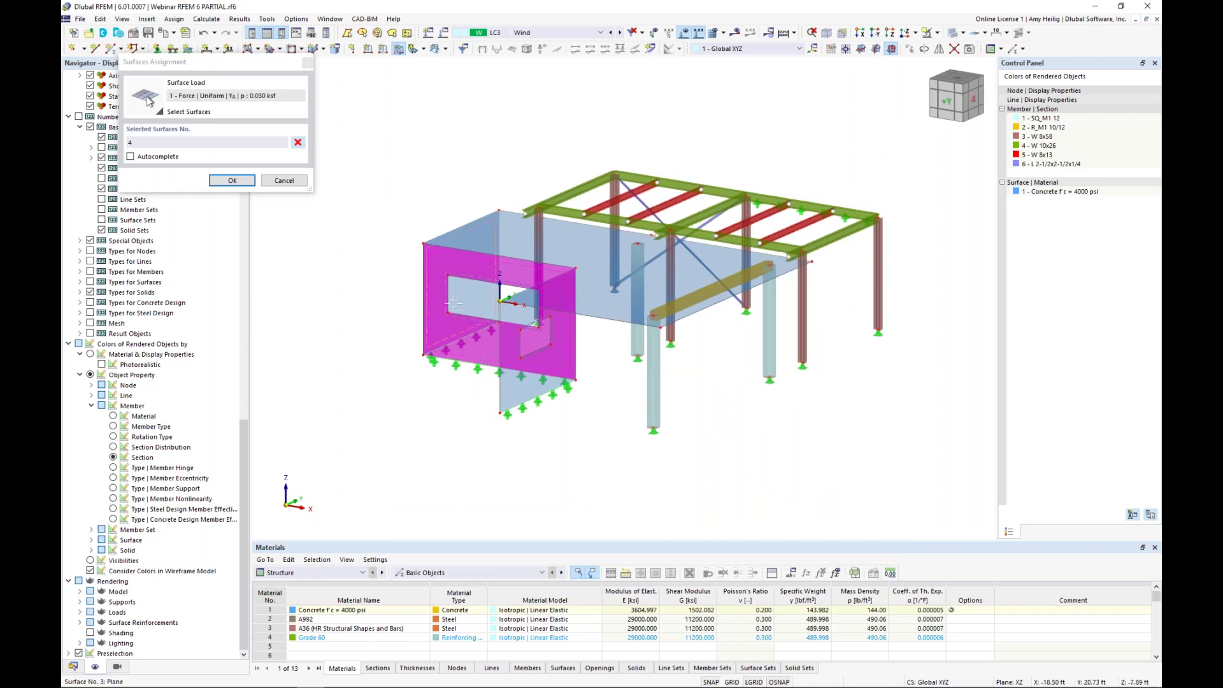
{"action": "left_click", "coordinate": [232, 180]}
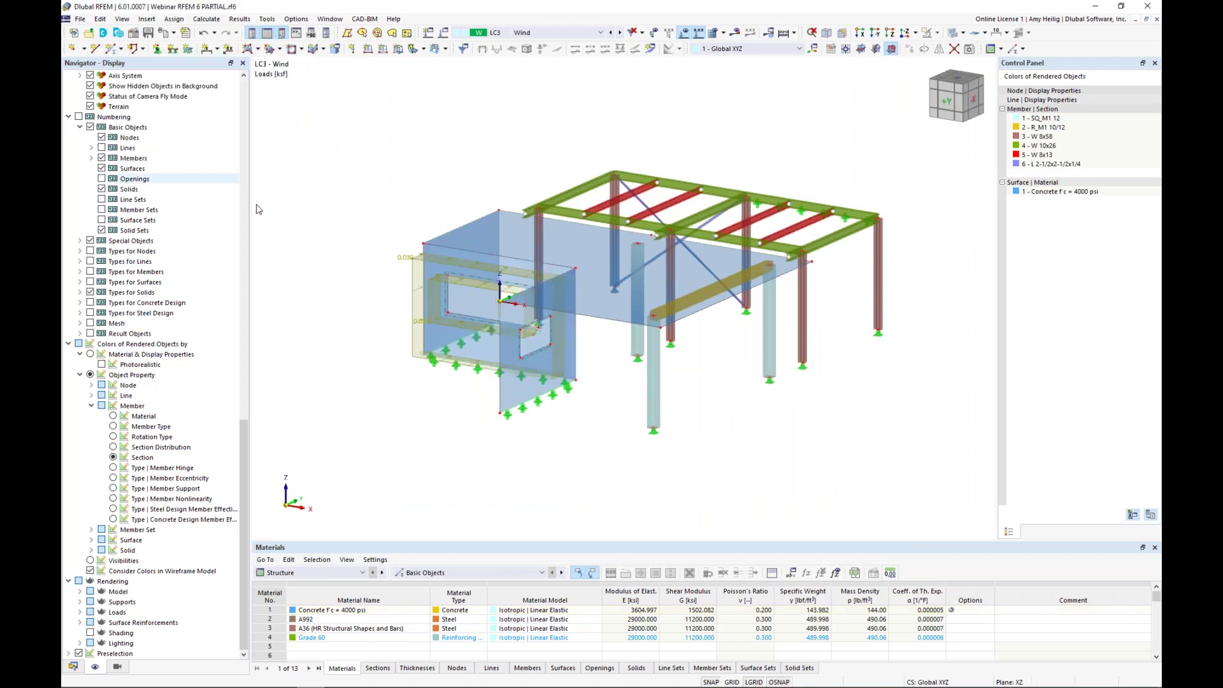
- Define a wind opening load of 0.03 ksf with uniform/trapezoidal distribution acting in global Y on true area
{"action": "middle_click_drag", "start_coordinate": [467, 399], "coordinate": [524, 415], "text": "ctrl"}
{"action": "scroll", "coordinate": [492, 357], "scroll_direction": "up", "scroll_amount": 3}
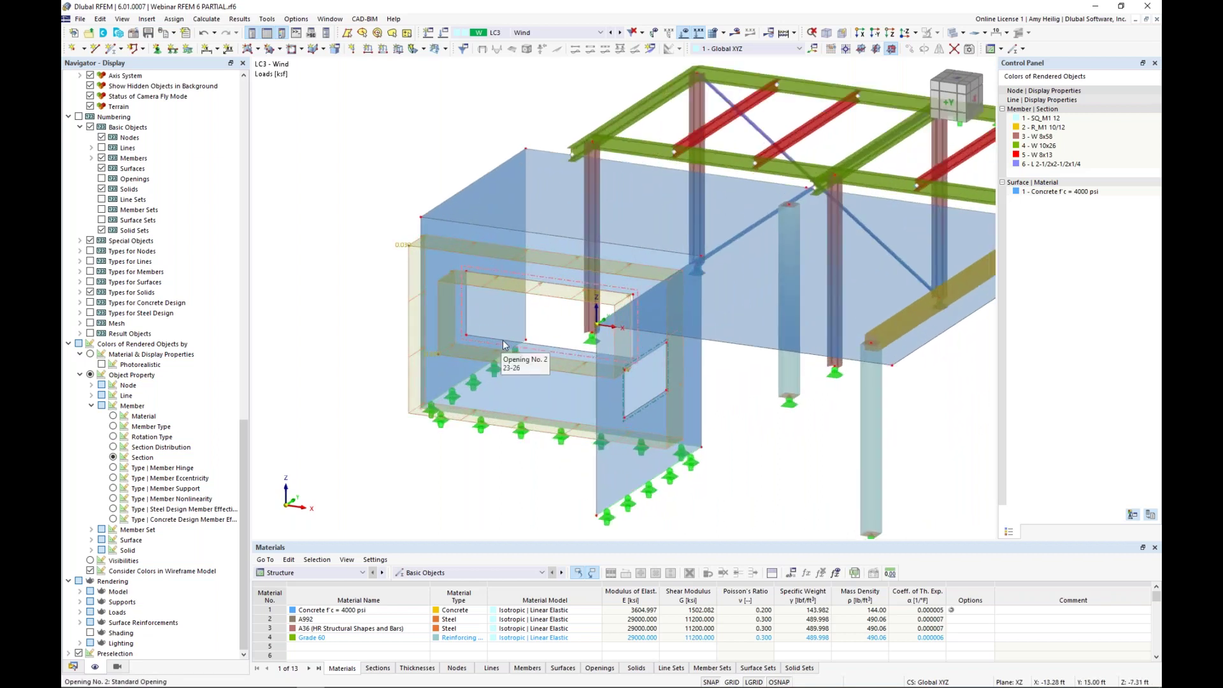
{"action": "mouse_move", "coordinate": [557, 322]}
{"action": "middle_mouse_down", "text": "ctrl"}
{"action": "mouse_move", "coordinate": [626, 294]}
{"action": "mouse_move", "coordinate": [563, 320]}
{"action": "middle_mouse_up", "text": "ctrl"}
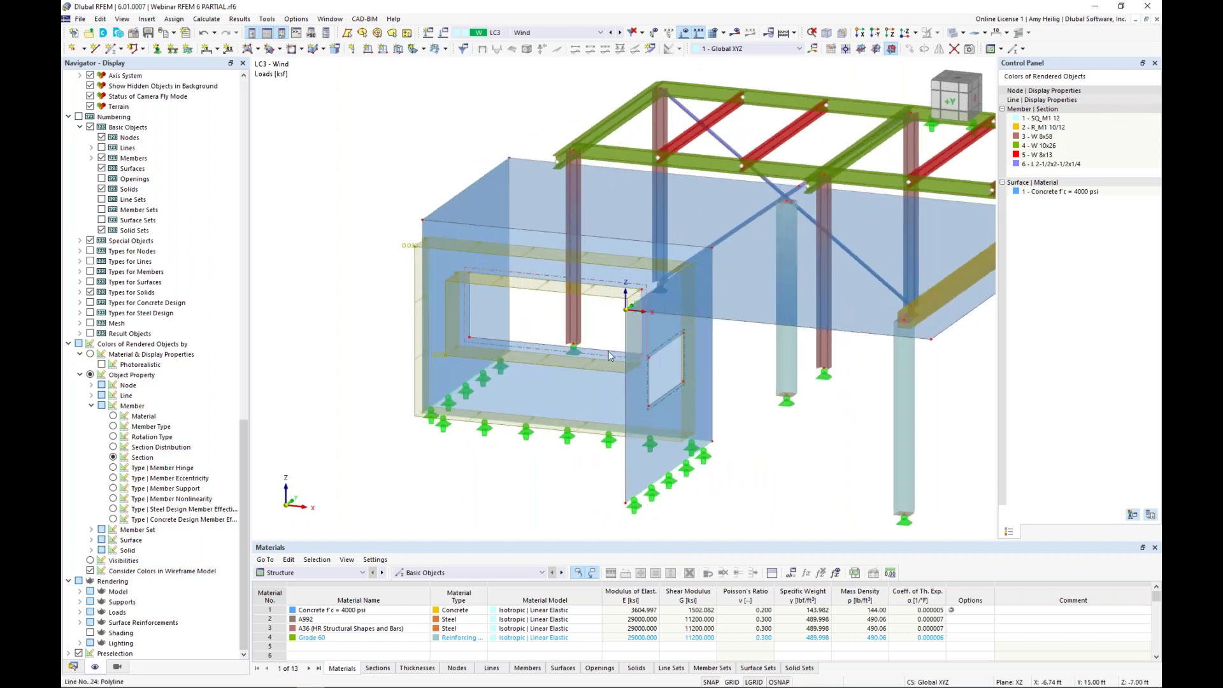
{"action": "mouse_move", "coordinate": [466, 321]}
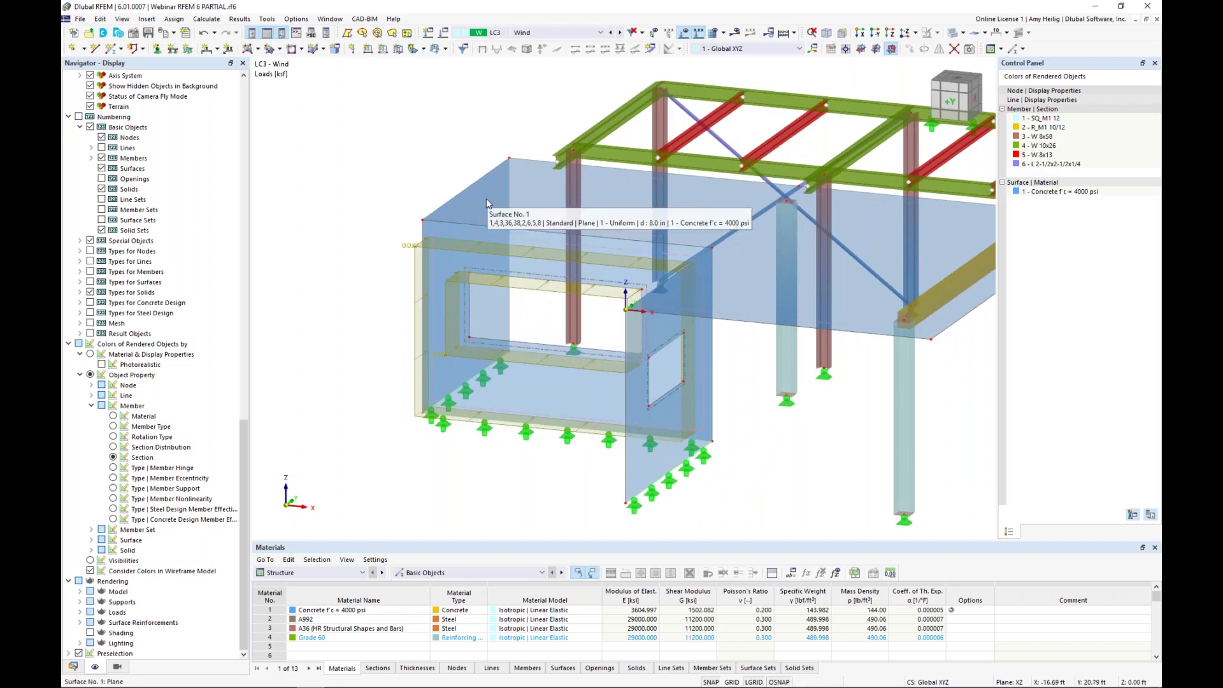
{"action": "left_click", "coordinate": [445, 49]}
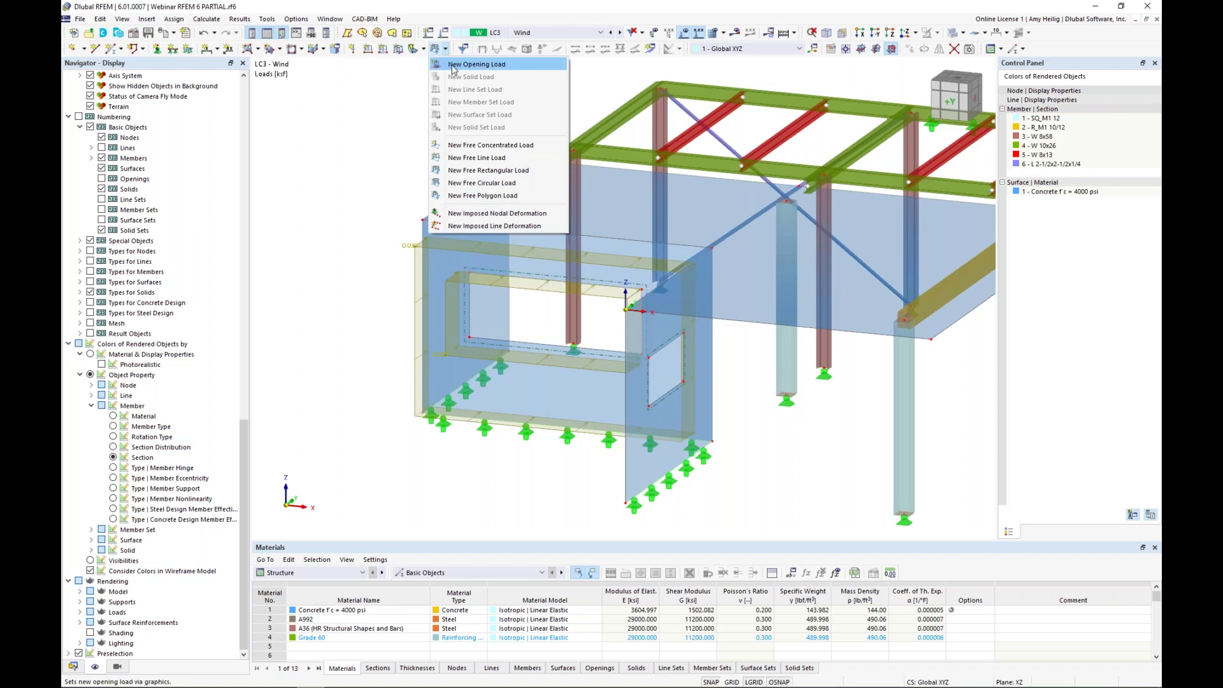
{"action": "left_click", "coordinate": [454, 64]}
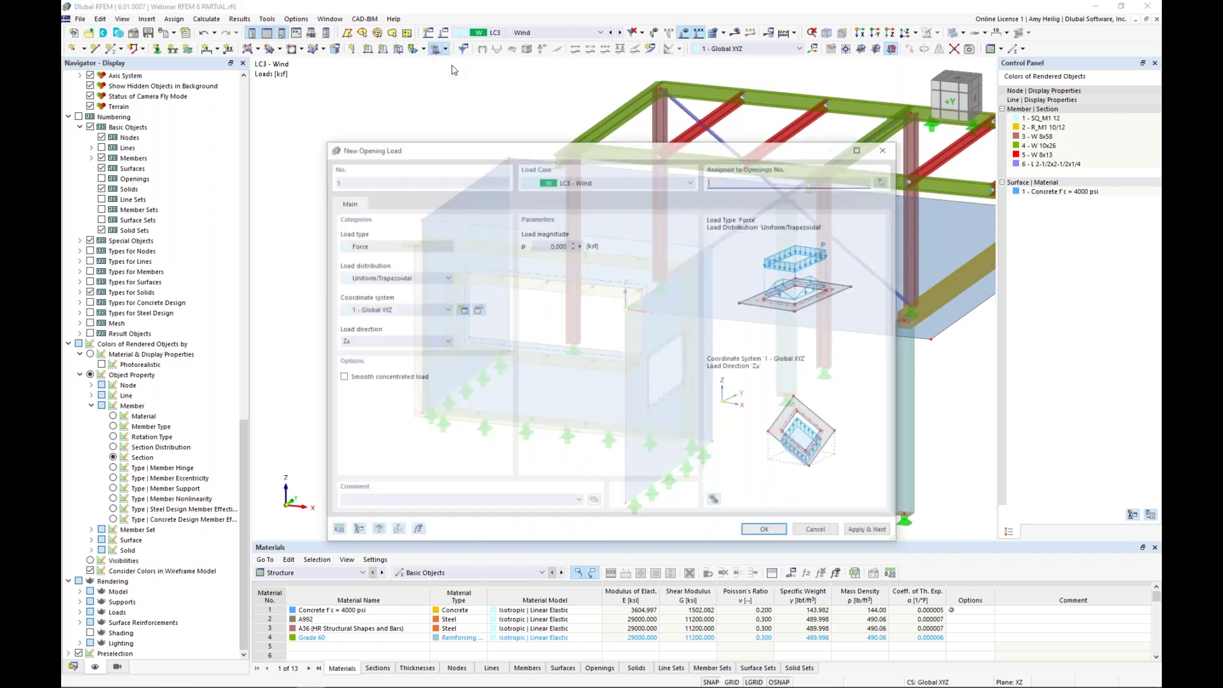
{"action": "left_click", "coordinate": [542, 245]}
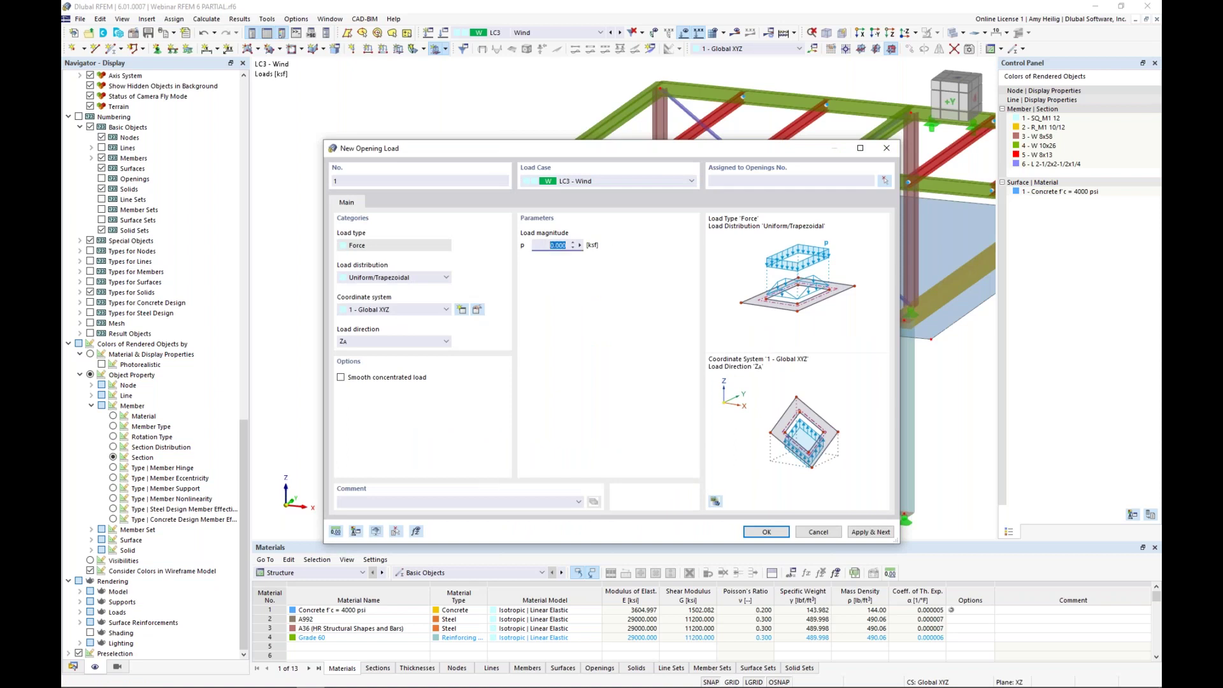
{"action": "type", "text": "0.03"}
{"action": "left_click", "coordinate": [414, 342]}
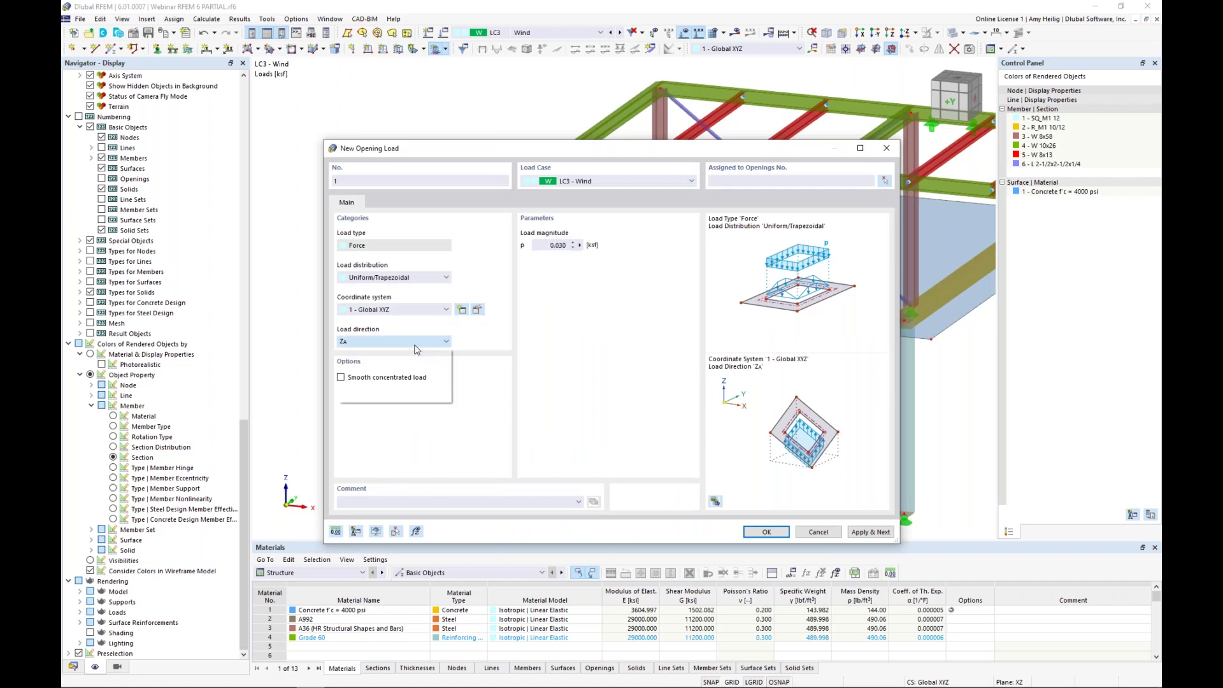
{"action": "left_click", "coordinate": [409, 360]}
- Assign the opening load to the large window opening in the wind-loaded concrete wall
{"action": "left_click", "coordinate": [765, 532]}
{"action": "left_click", "coordinate": [608, 358]}
{"action": "left_click", "coordinate": [243, 169]}
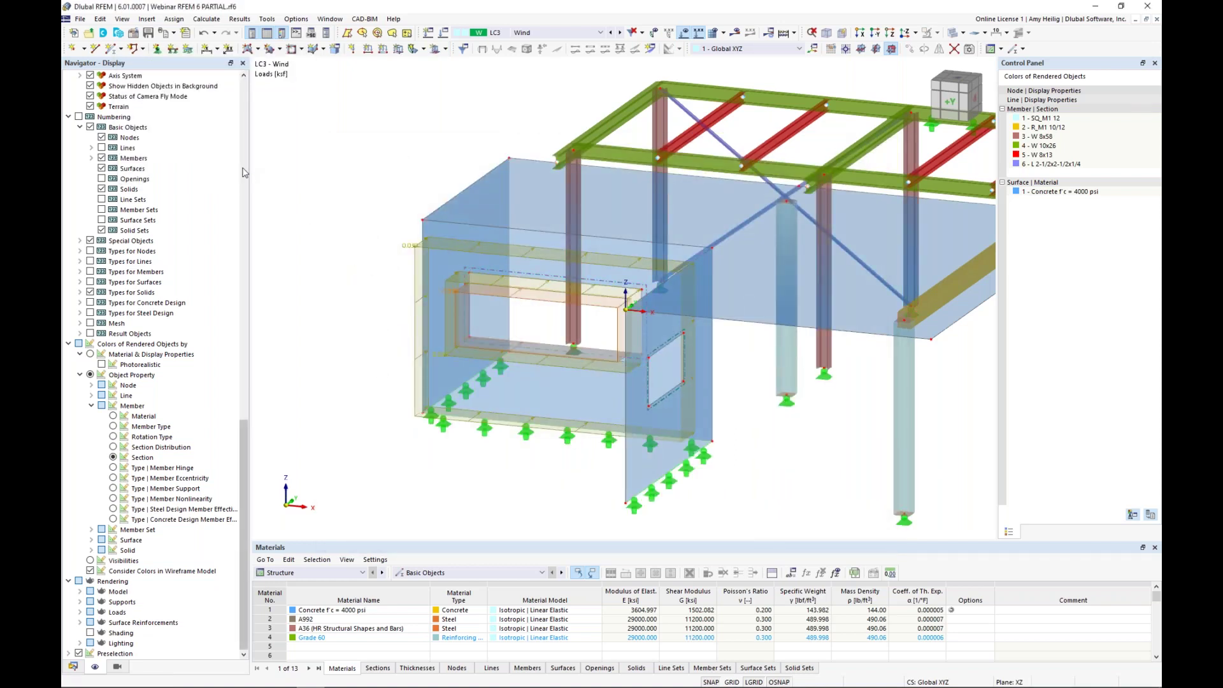
{"action": "scroll", "coordinate": [531, 312], "scroll_direction": "up", "scroll_amount": 2}
{"action": "middle_click_drag", "start_coordinate": [535, 312], "coordinate": [522, 361], "text": "ctrl"}
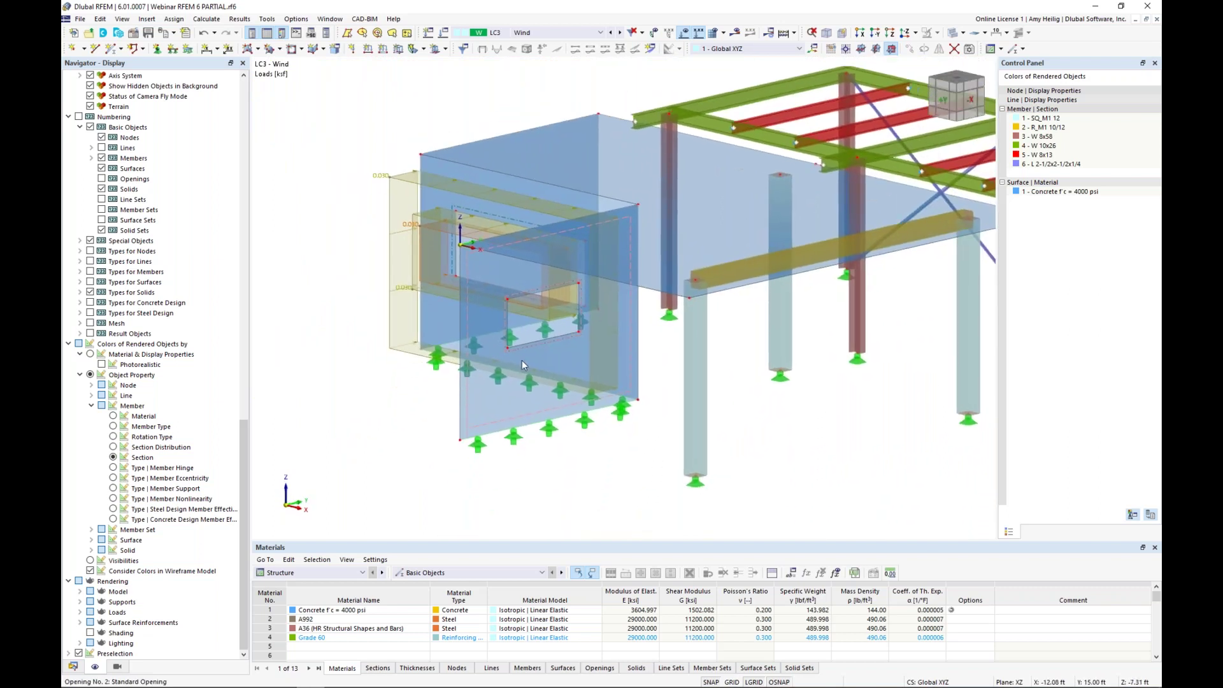
- Start a new rectangular surface and open its stiffness type choices
{"action": "scroll", "coordinate": [583, 420], "scroll_direction": "down", "scroll_amount": 1}
{"action": "middle_click_drag", "start_coordinate": [585, 423], "coordinate": [627, 419]}
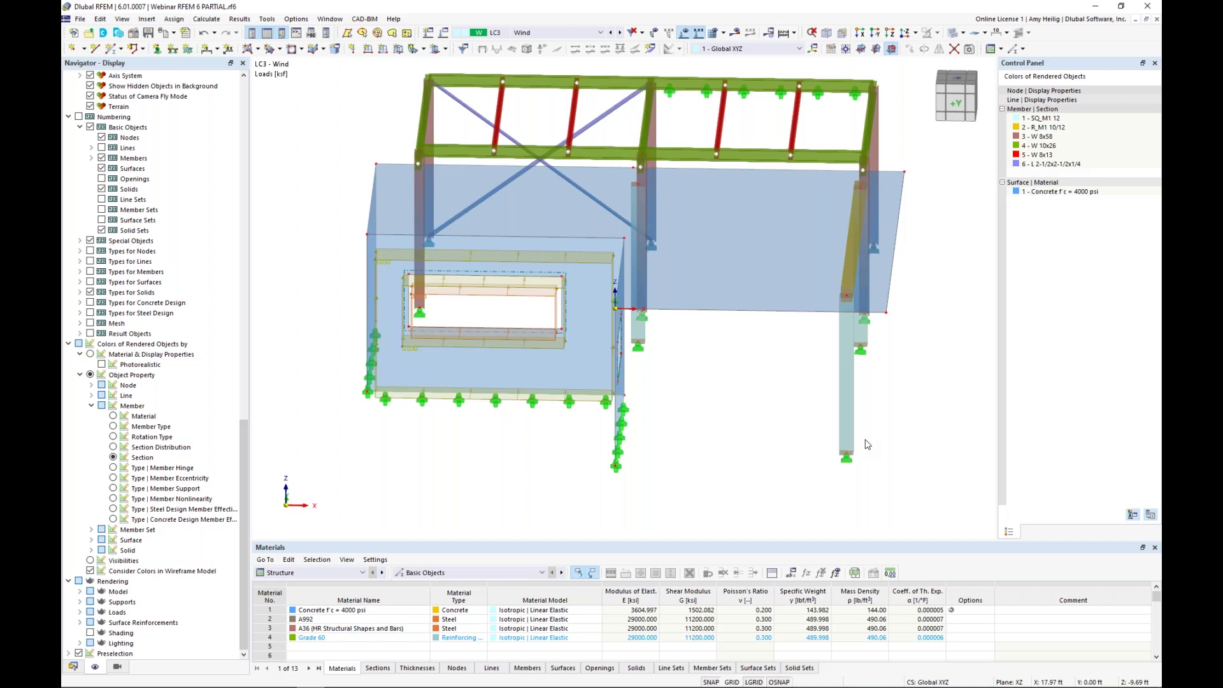
{"action": "middle_click_drag", "start_coordinate": [856, 448], "coordinate": [706, 415], "text": "ctrl"}
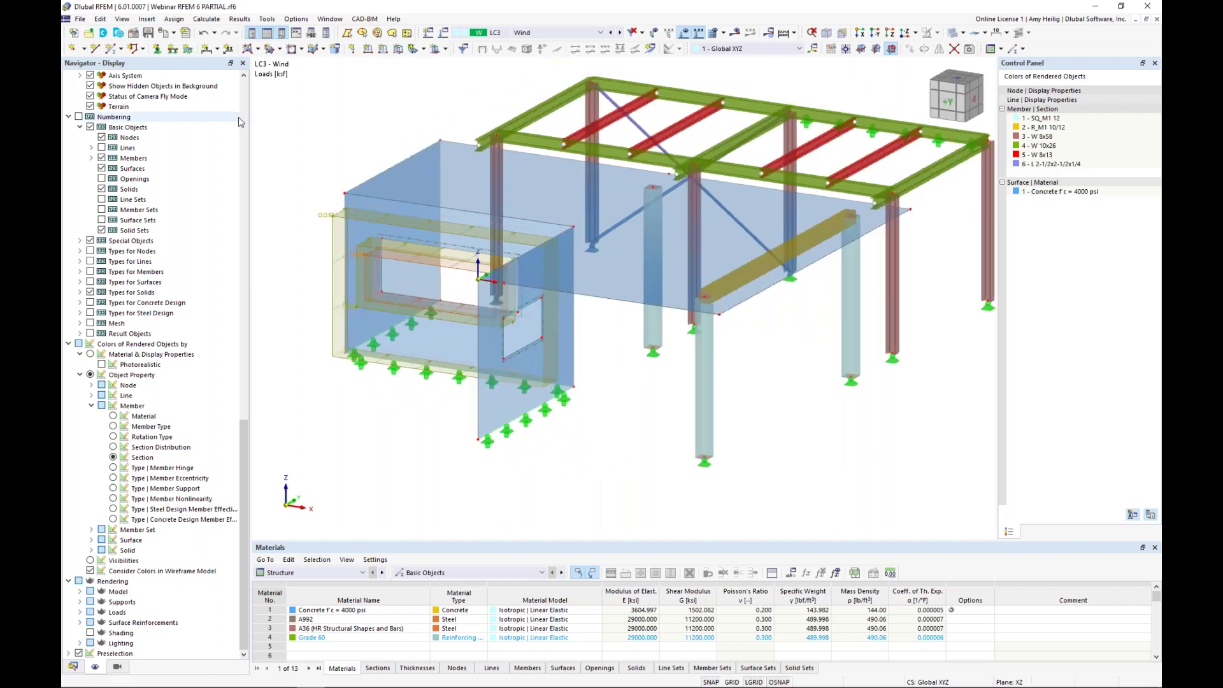
{"action": "left_click", "coordinate": [258, 49]}
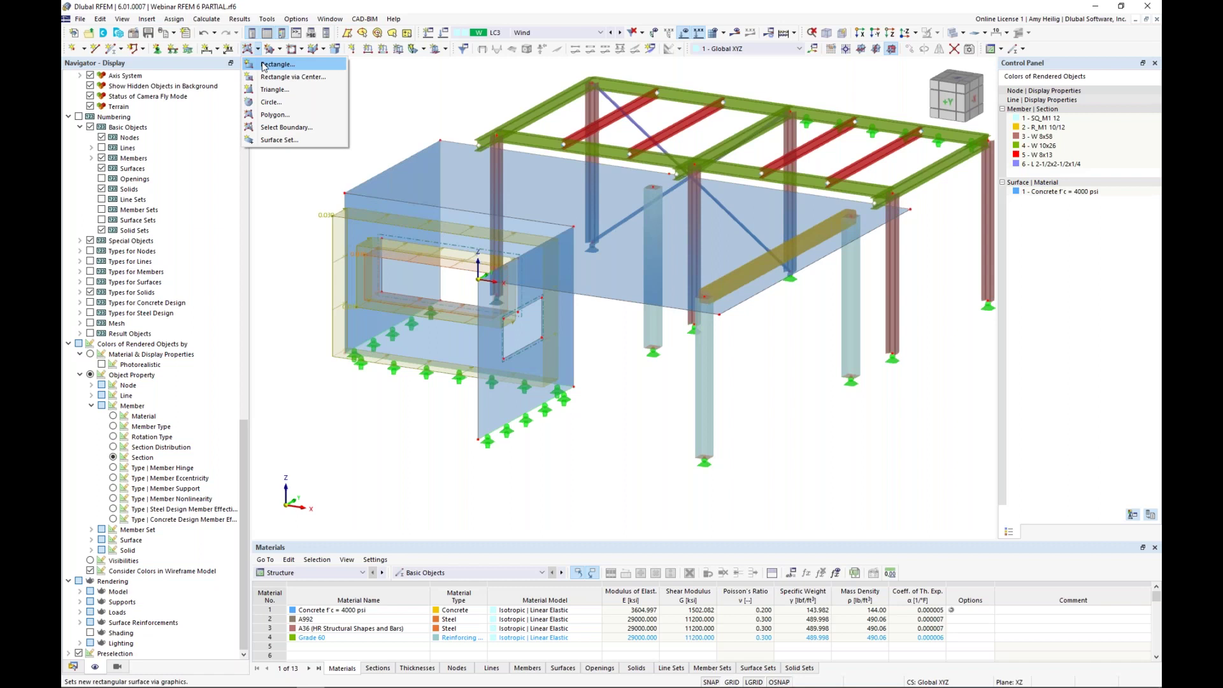
{"action": "left_click", "coordinate": [276, 64]}
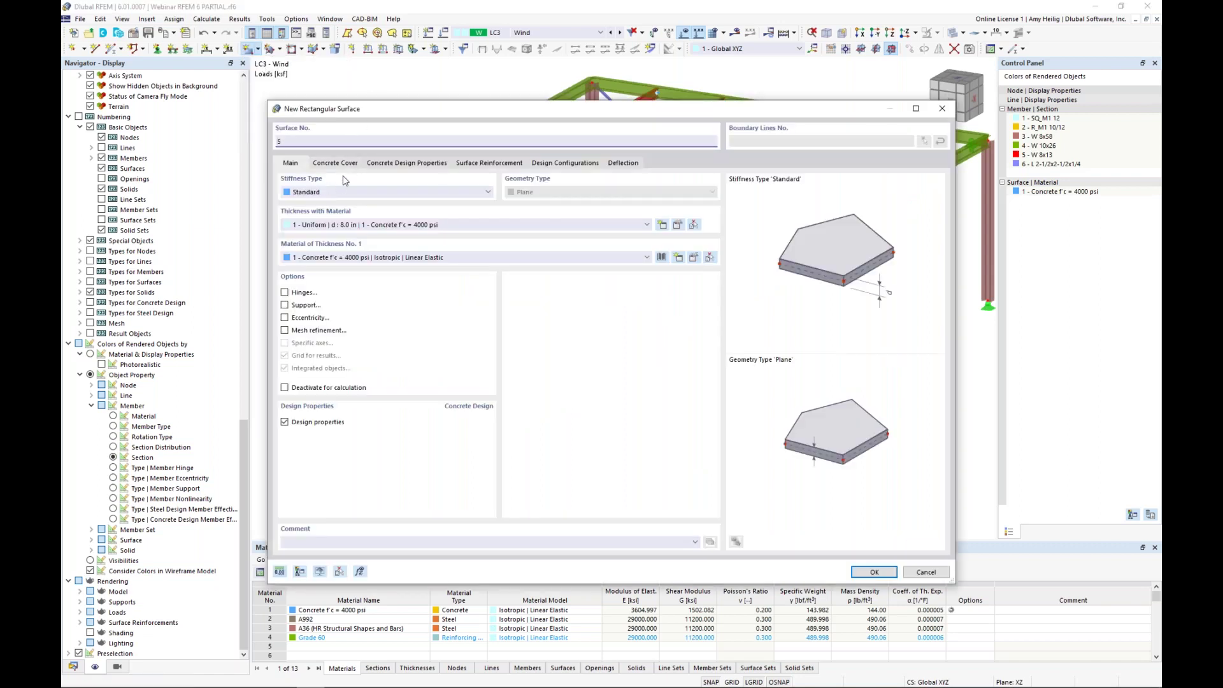
{"action": "left_click", "coordinate": [331, 192]}
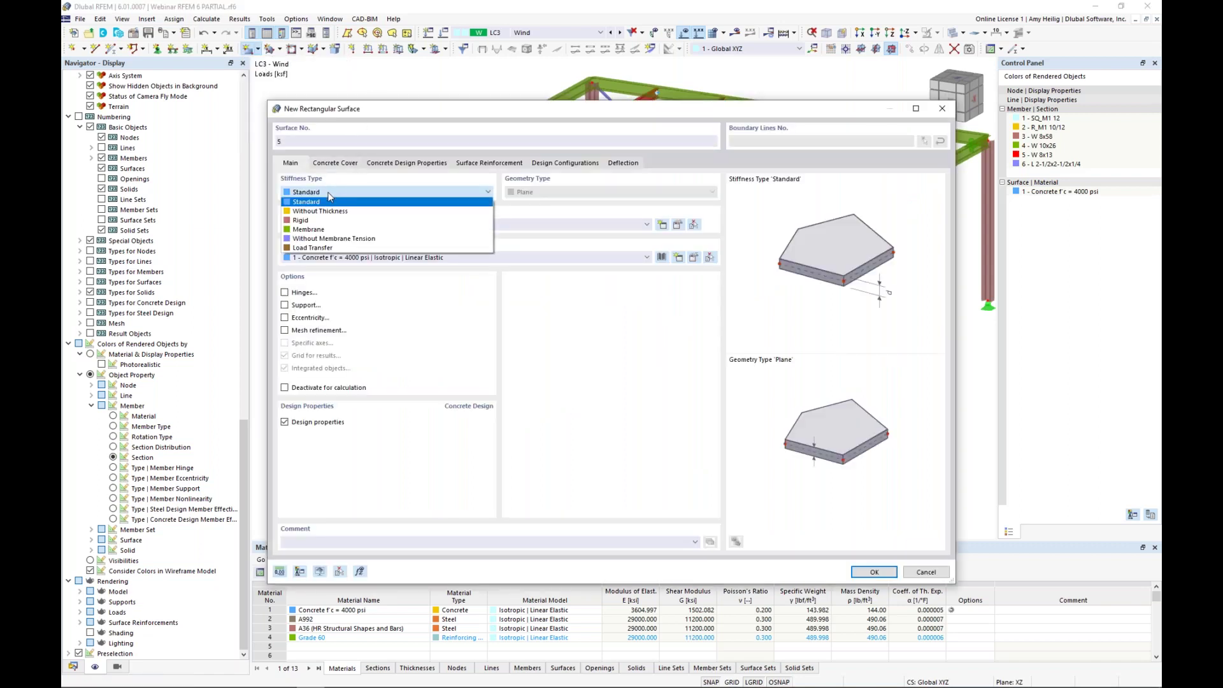
- Define the new rectangular surface with the Load Transfer stiffness type and a load transfer direction of Both Directions
{"action": "left_click", "coordinate": [334, 249]}
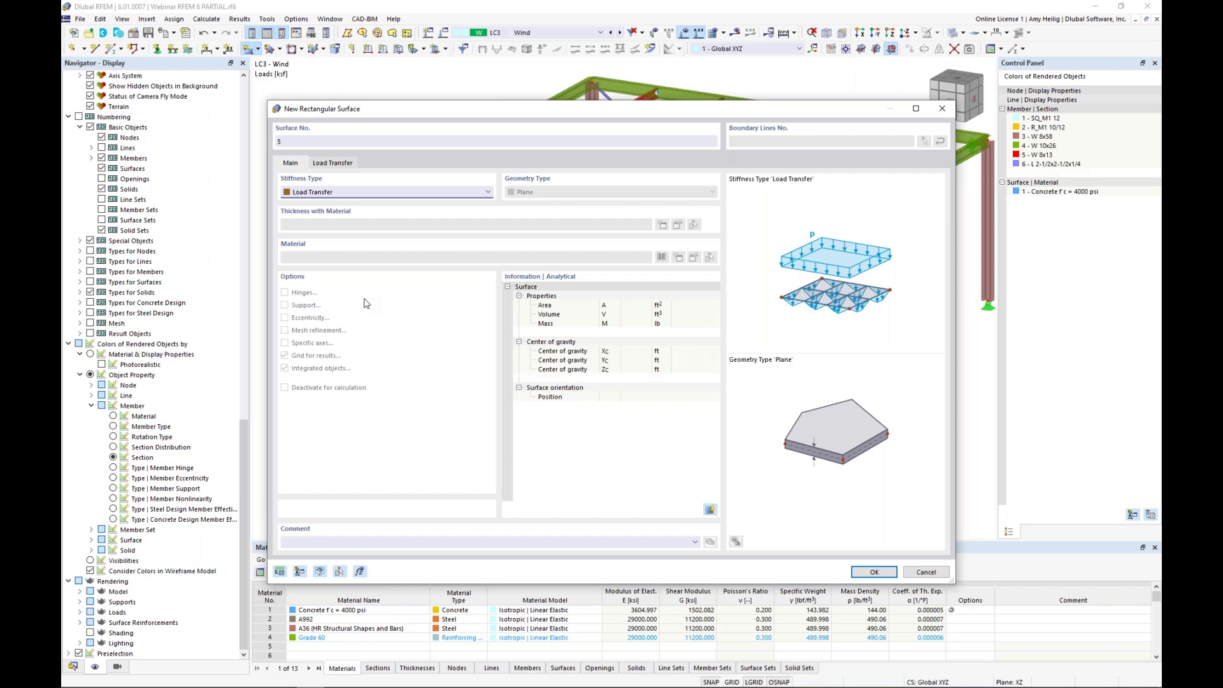
{"action": "left_click", "coordinate": [339, 165]}
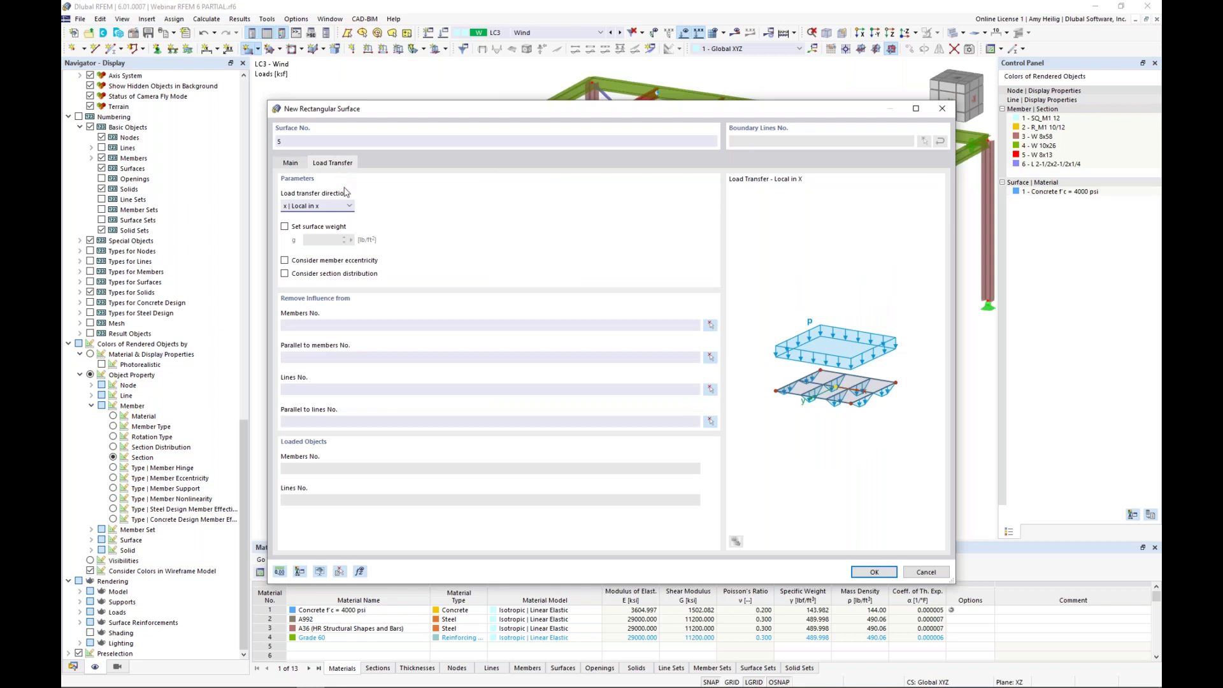
{"action": "left_click", "coordinate": [349, 207]}
{"action": "left_click", "coordinate": [344, 234]}
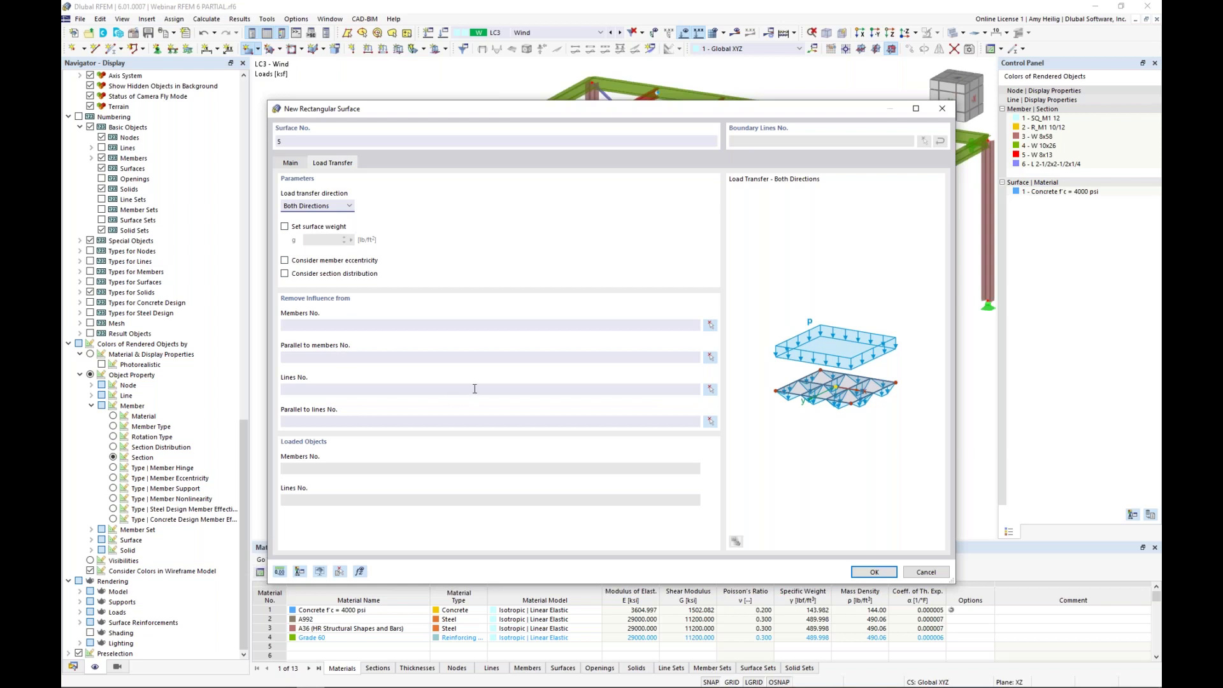
{"action": "left_click", "coordinate": [873, 571]}
- Using the grid, draw the load transfer rectangle about 19.5 by 12 ft from below the slab's free corner to the global origin
{"action": "left_click", "coordinate": [732, 681]}
{"action": "middle_click_drag", "start_coordinate": [763, 439], "coordinate": [815, 424], "text": "ctrl"}
{"action": "middle_click_drag", "start_coordinate": [740, 357], "coordinate": [638, 377]}
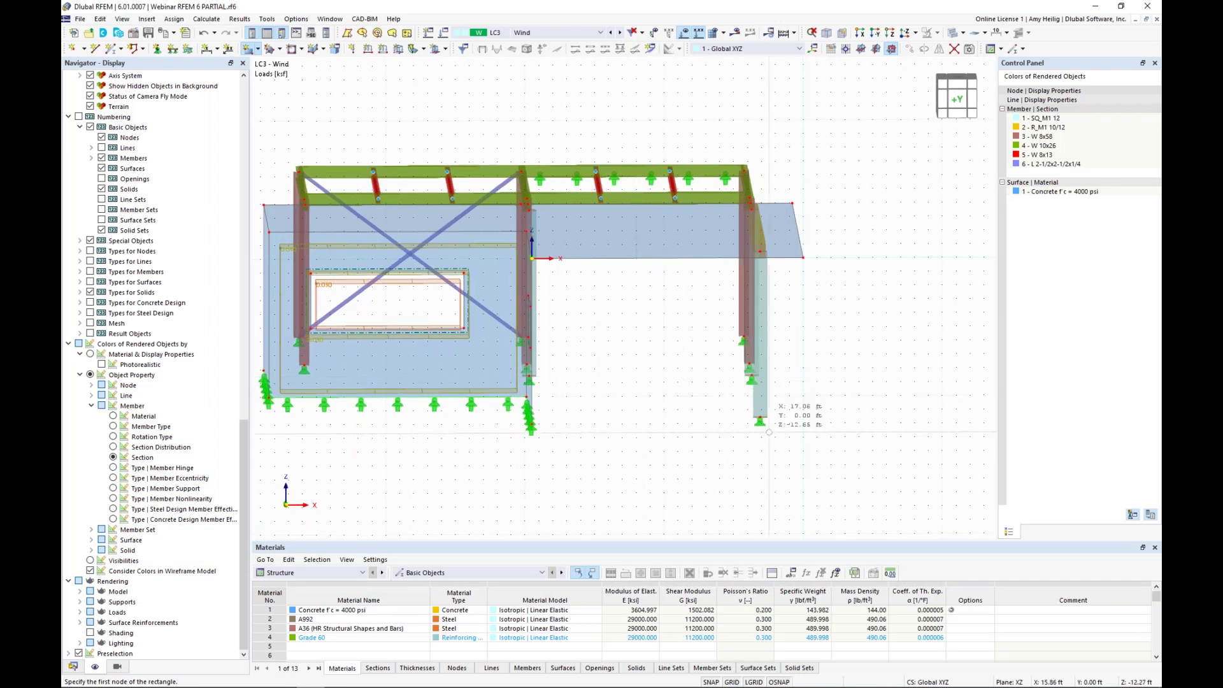
{"action": "left_click", "coordinate": [803, 422]}
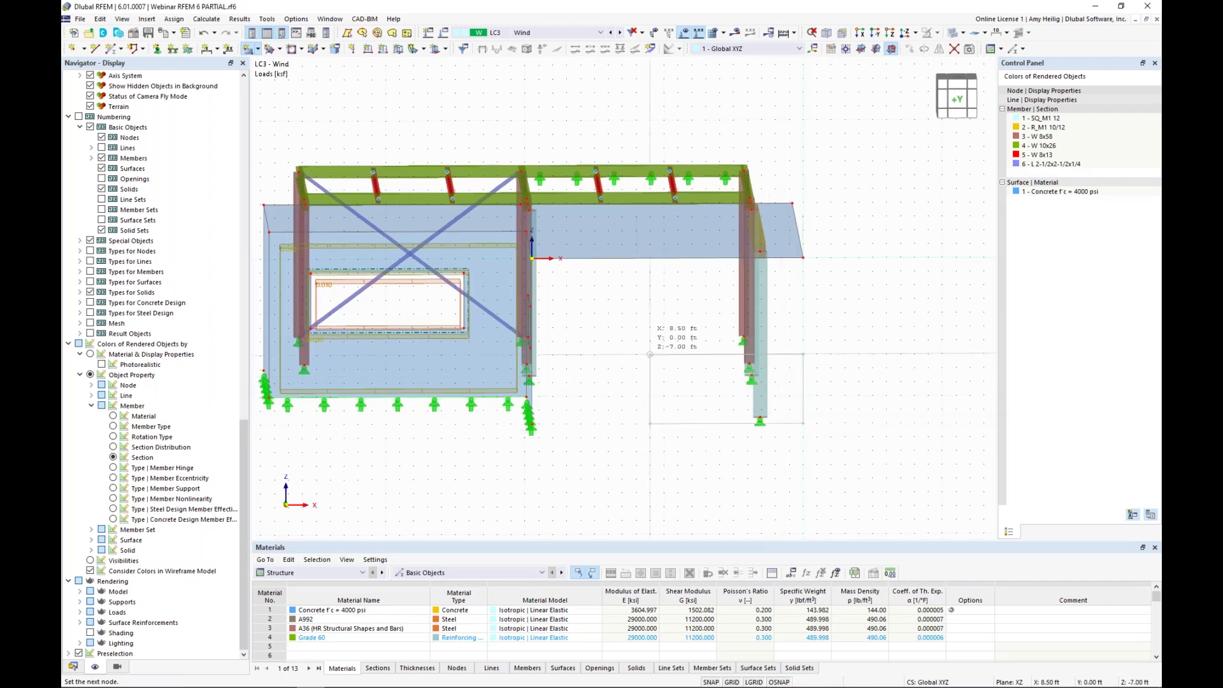
{"action": "left_click", "coordinate": [532, 258]}
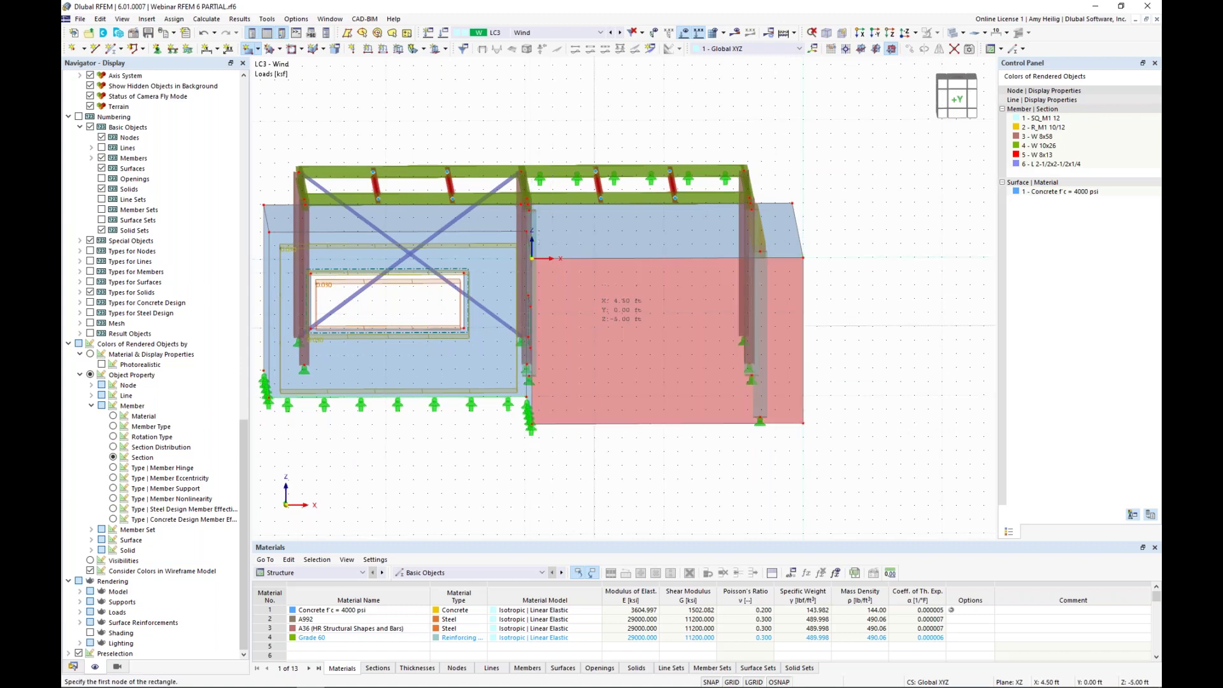
{"action": "middle_click_drag", "start_coordinate": [714, 321], "coordinate": [775, 401], "text": "ctrl"}
{"action": "key", "text": "Escape"}
{"action": "left_click", "coordinate": [732, 682]}
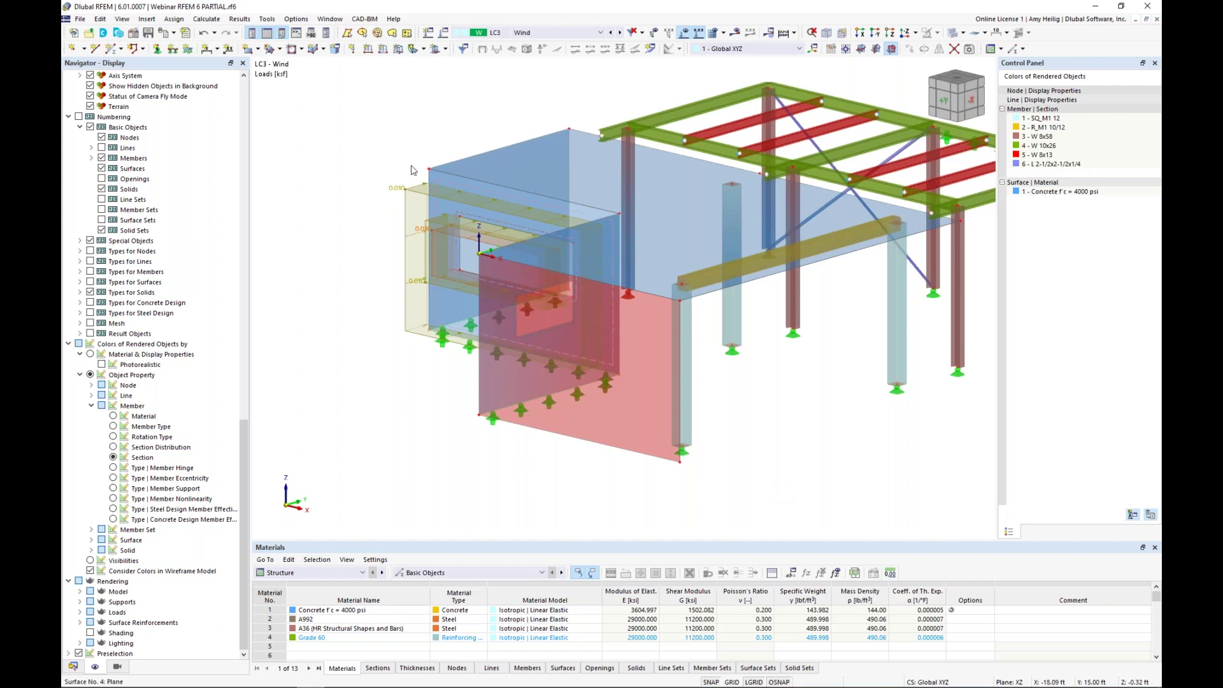
- Apply a uniform 0.03 ksf surface load in the global Y direction on true area to the load transfer surface in LC3 - Wind
{"action": "left_click", "coordinate": [397, 51]}
{"action": "left_click_drag", "start_coordinate": [518, 229], "coordinate": [583, 239]}
{"action": "type", "text": "0.03"}
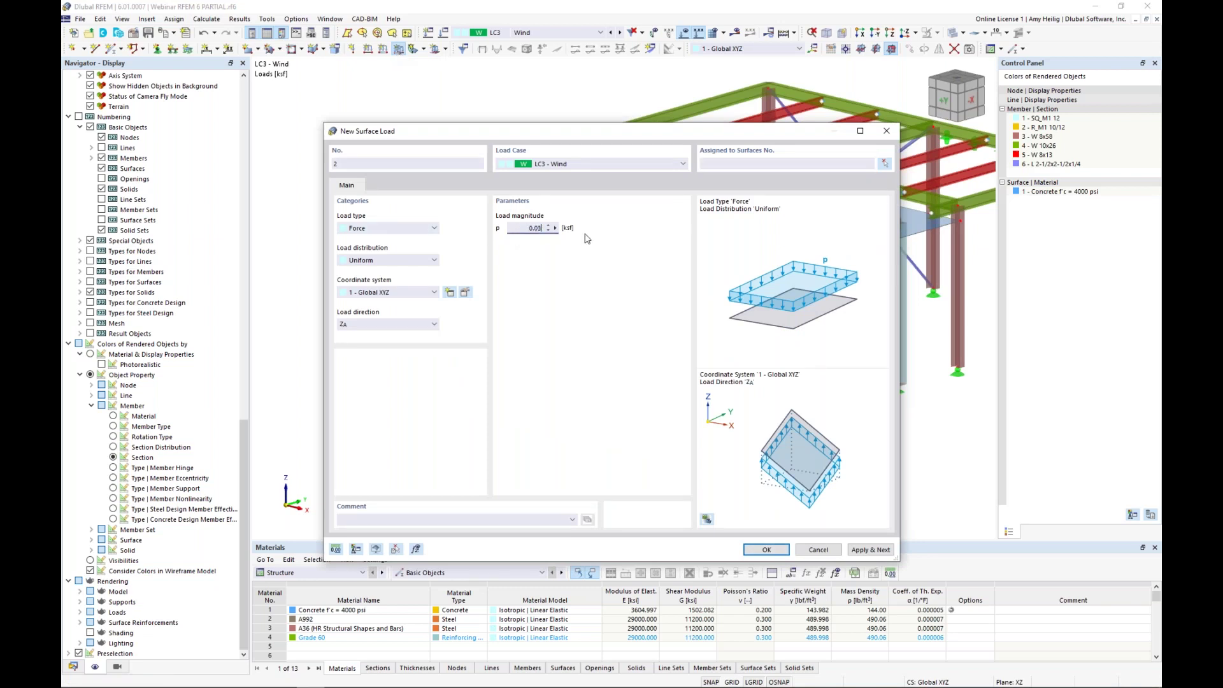
{"action": "left_click", "coordinate": [387, 325]}
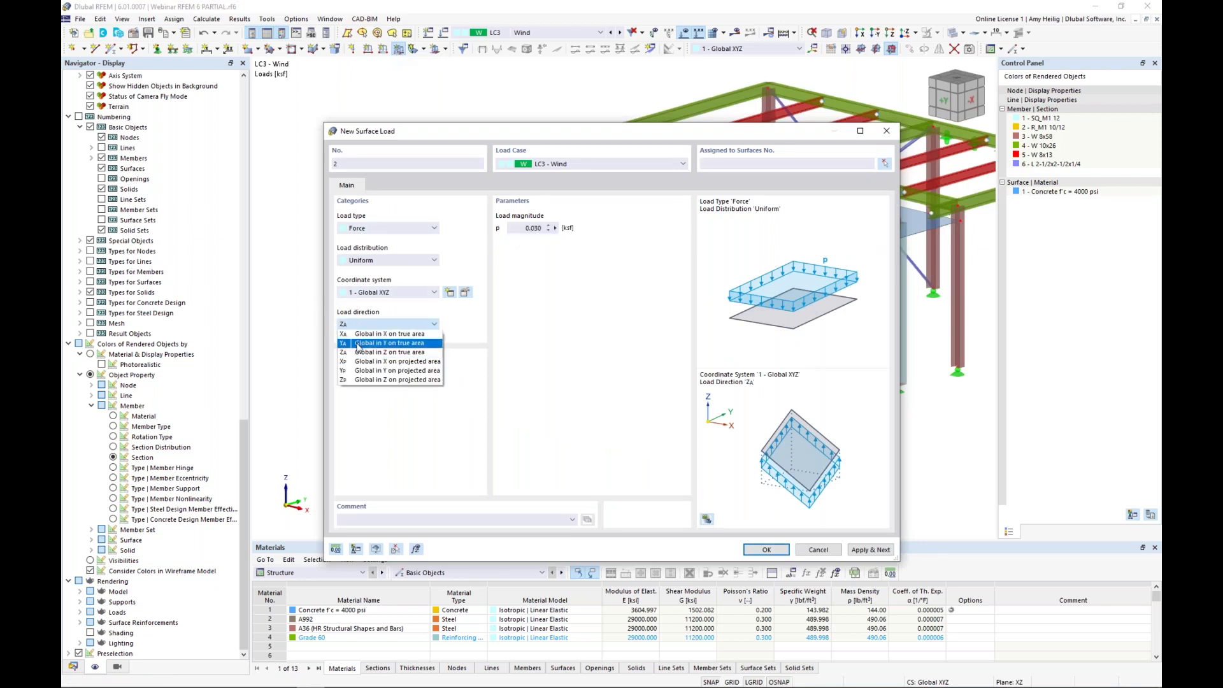
{"action": "left_click", "coordinate": [359, 348]}
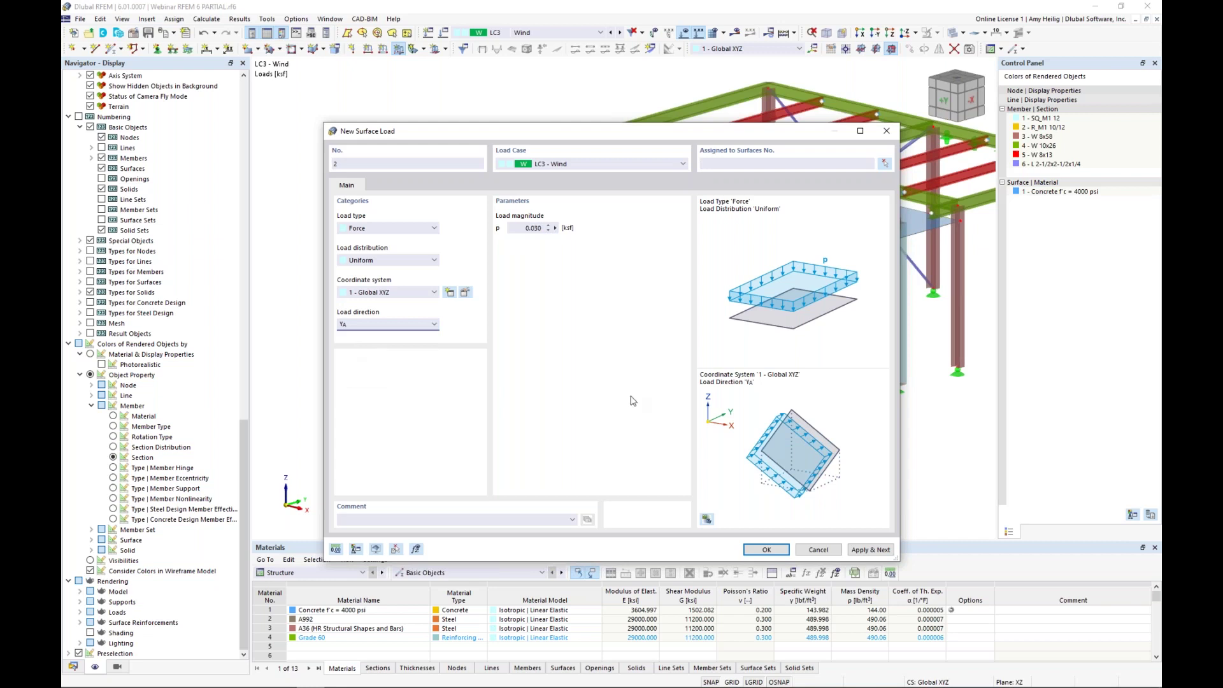
{"action": "left_click", "coordinate": [766, 549]}
{"action": "left_click", "coordinate": [640, 429]}
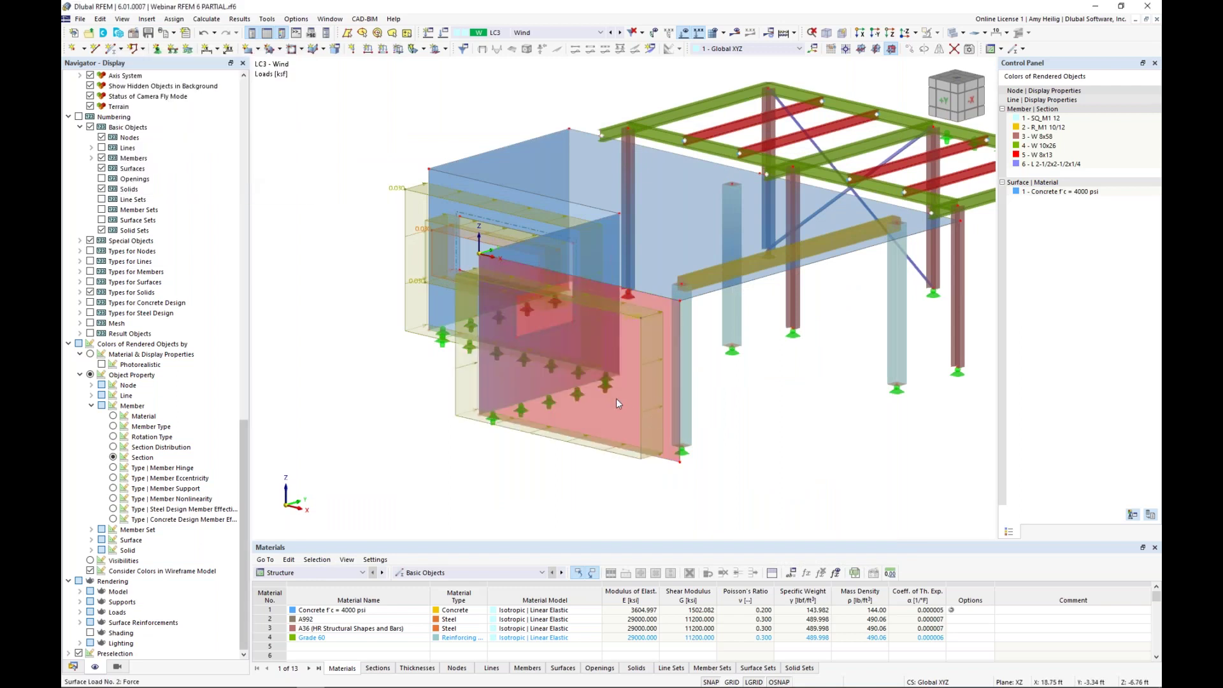
- Turn on the separate display of load transfer for surfaces
{"action": "middle_click_drag", "start_coordinate": [788, 435], "coordinate": [751, 404], "text": "ctrl"}
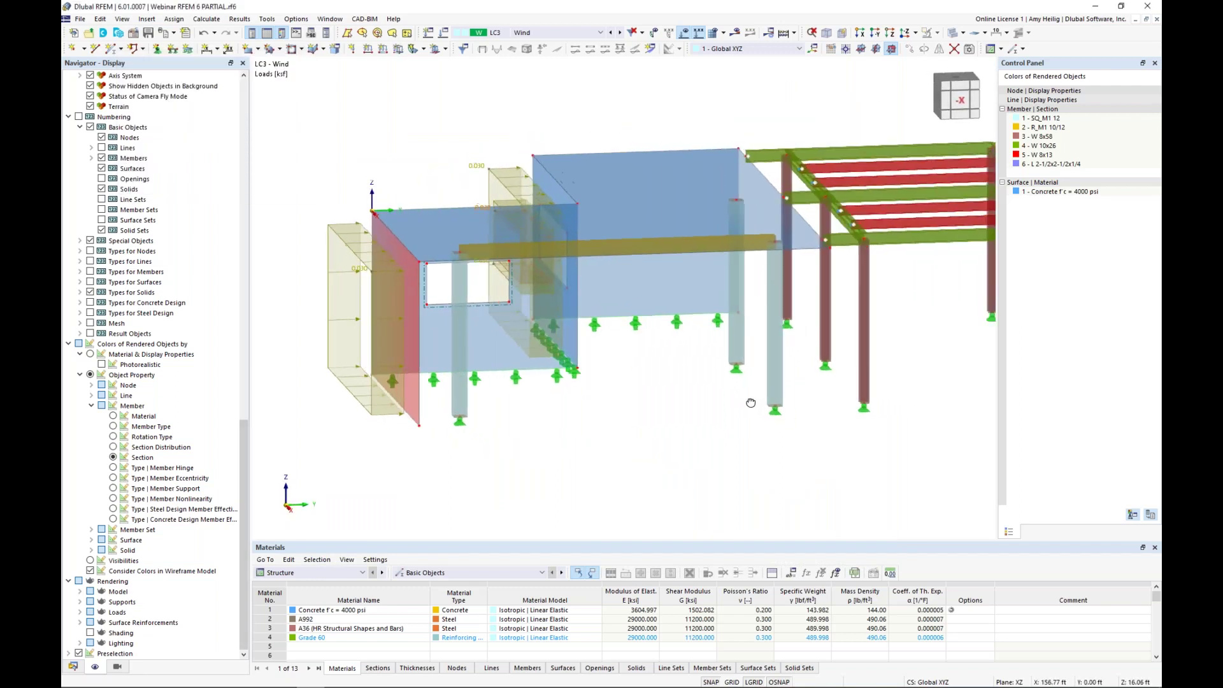
{"action": "scroll", "coordinate": [751, 404], "scroll_direction": "down", "scroll_amount": 1}
{"action": "scroll", "coordinate": [444, 397], "scroll_direction": "up", "scroll_amount": 1}
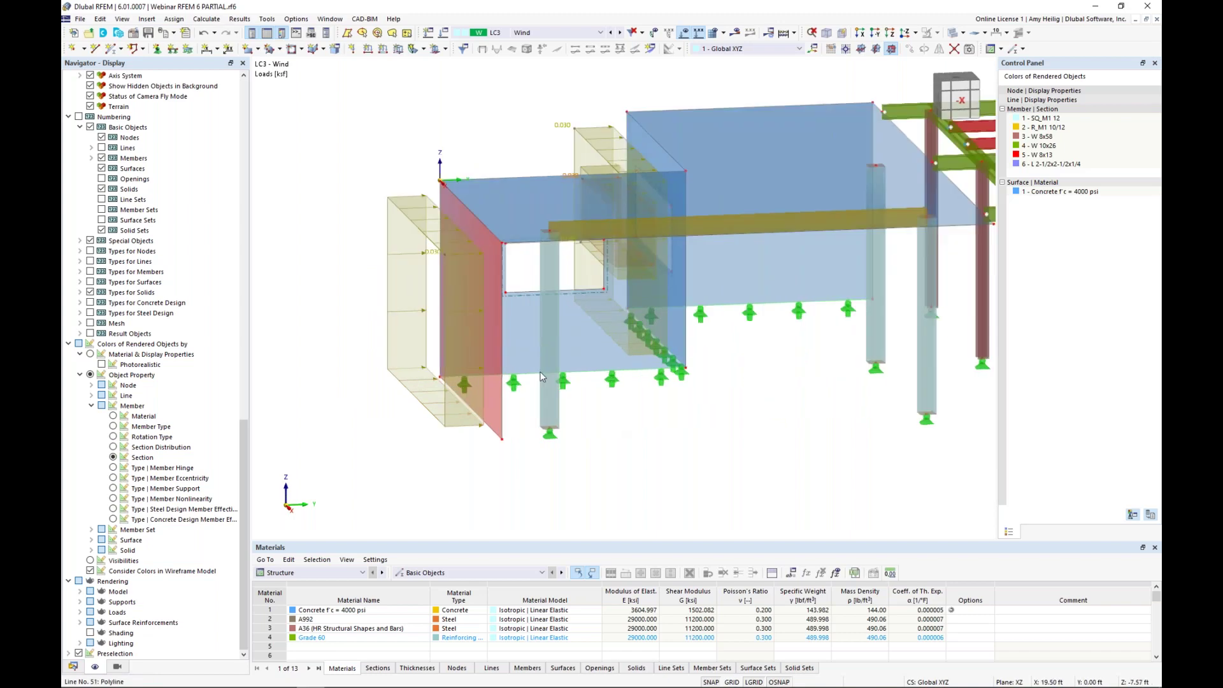
{"action": "scroll", "coordinate": [169, 509], "scroll_direction": "up", "scroll_amount": 20}
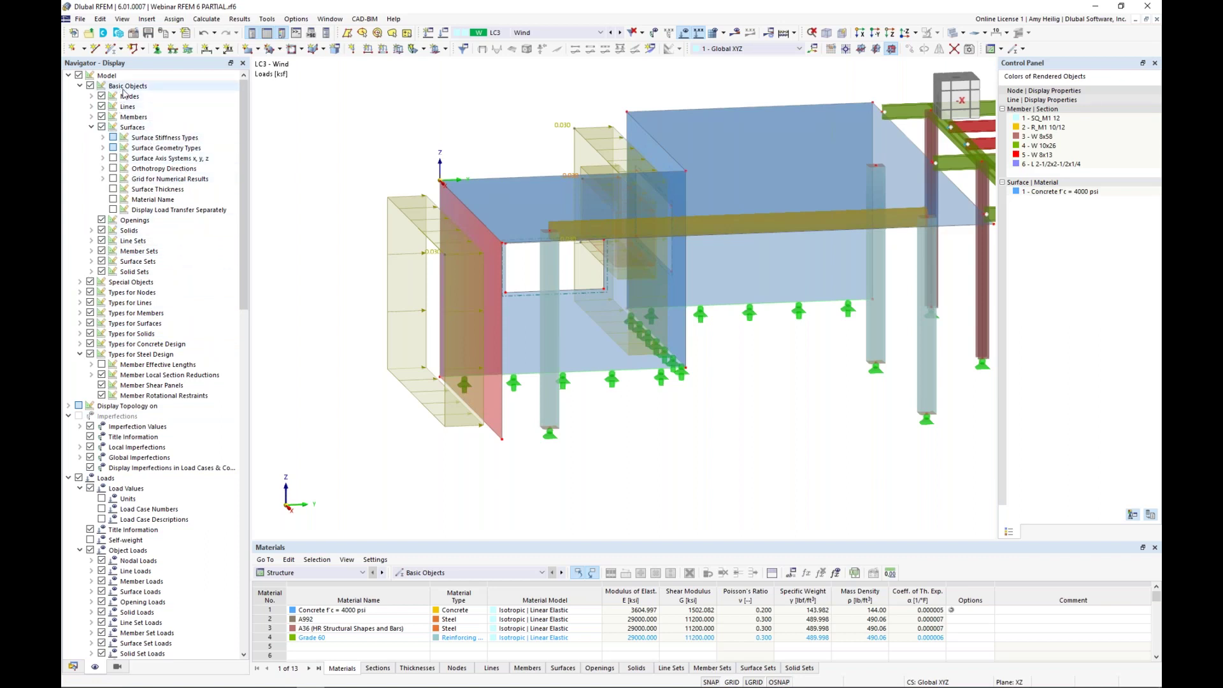
{"action": "left_click", "coordinate": [114, 210]}
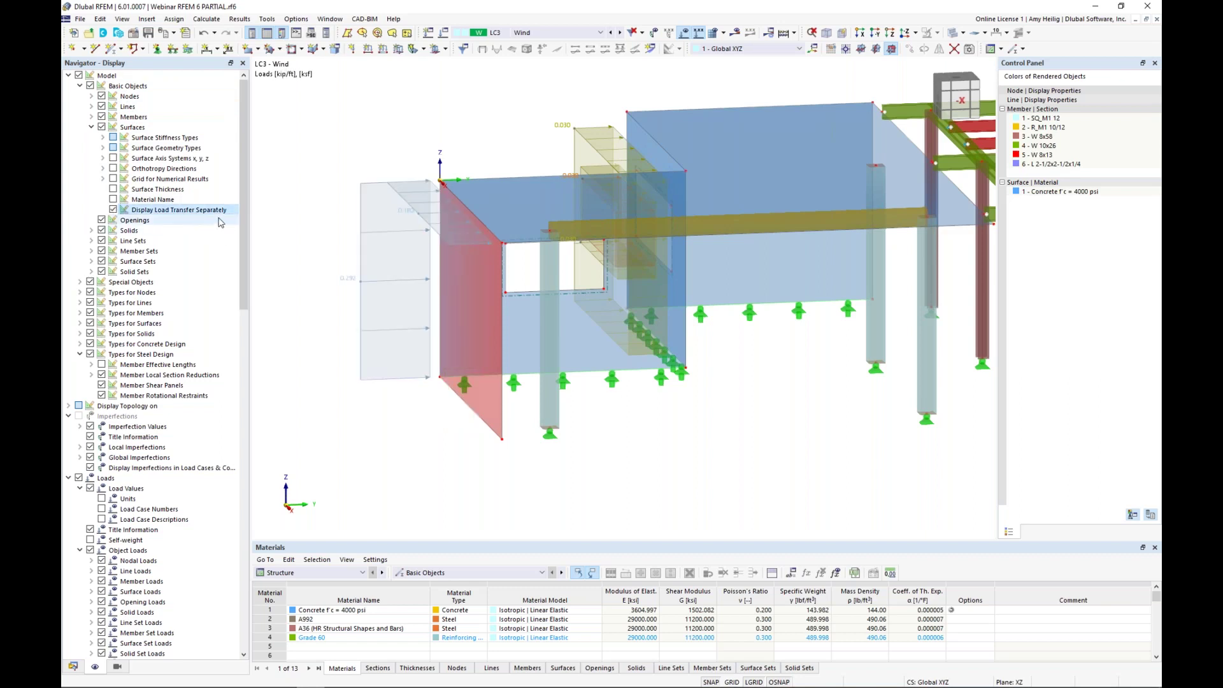
- Change the load transfer surface's load transfer direction to Local in y
{"action": "middle_click_drag", "start_coordinate": [298, 279], "coordinate": [390, 289], "text": "ctrl"}
{"action": "mouse_move", "coordinate": [390, 293]}
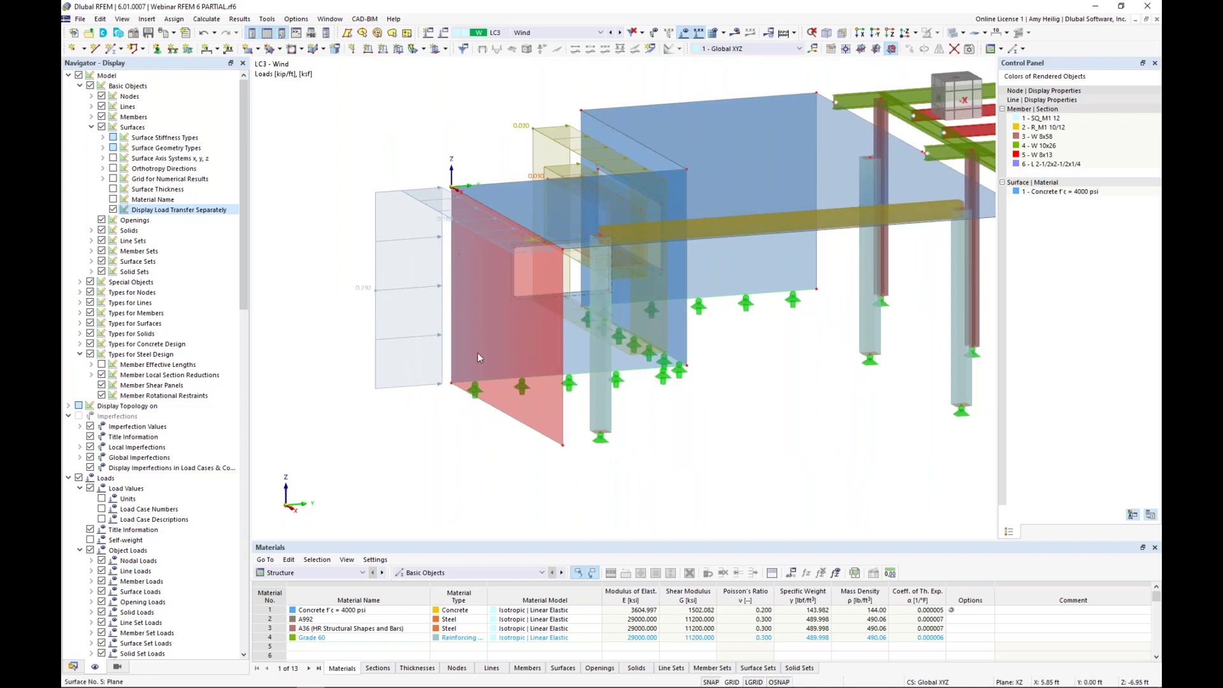
{"action": "double_click", "coordinate": [544, 414]}
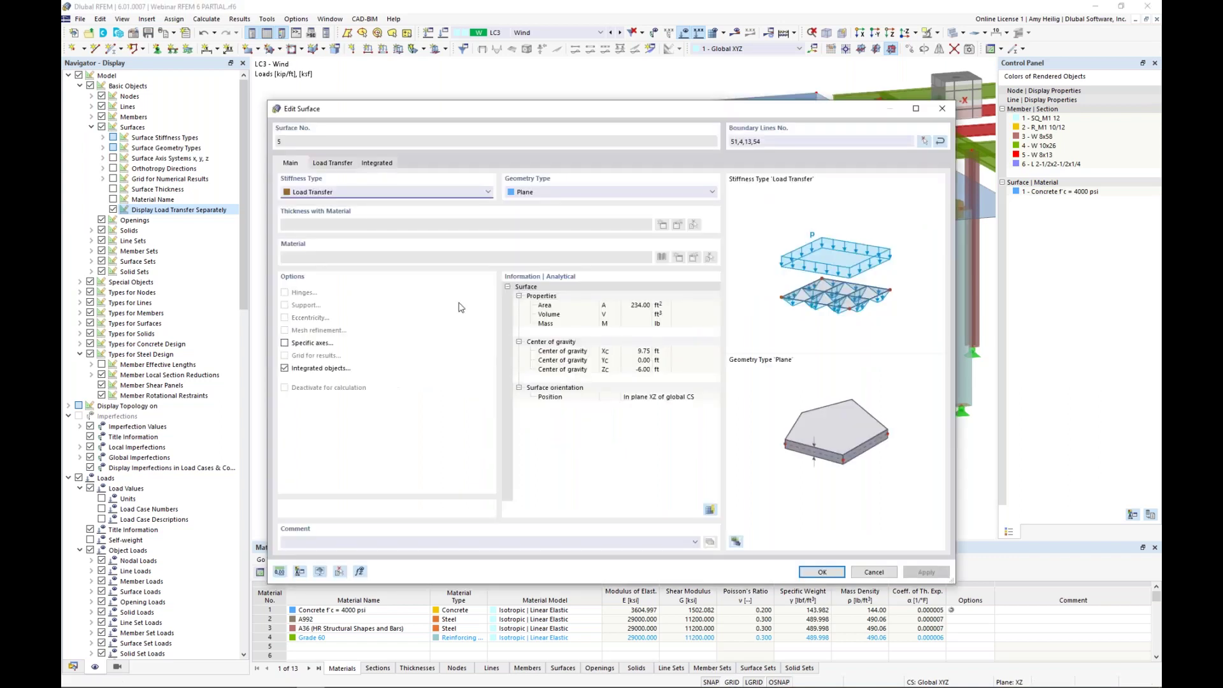
{"action": "left_click", "coordinate": [332, 164]}
{"action": "left_click", "coordinate": [331, 206]}
{"action": "left_click", "coordinate": [323, 230]}
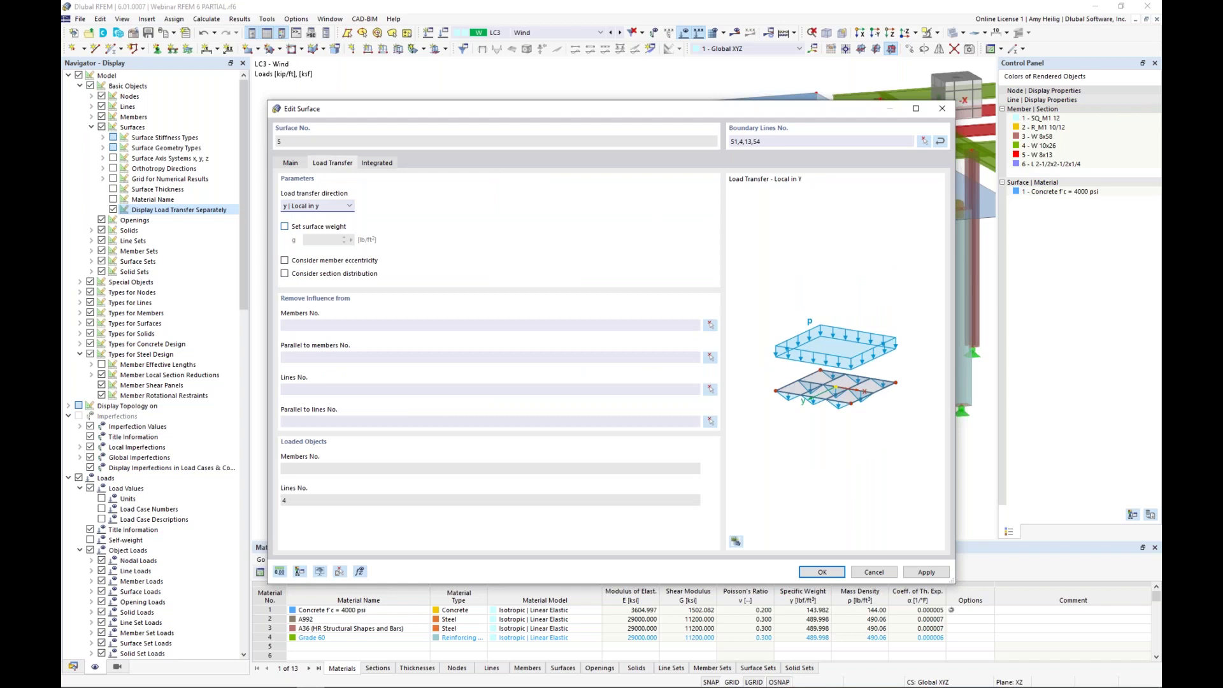
{"action": "left_click", "coordinate": [825, 574]}
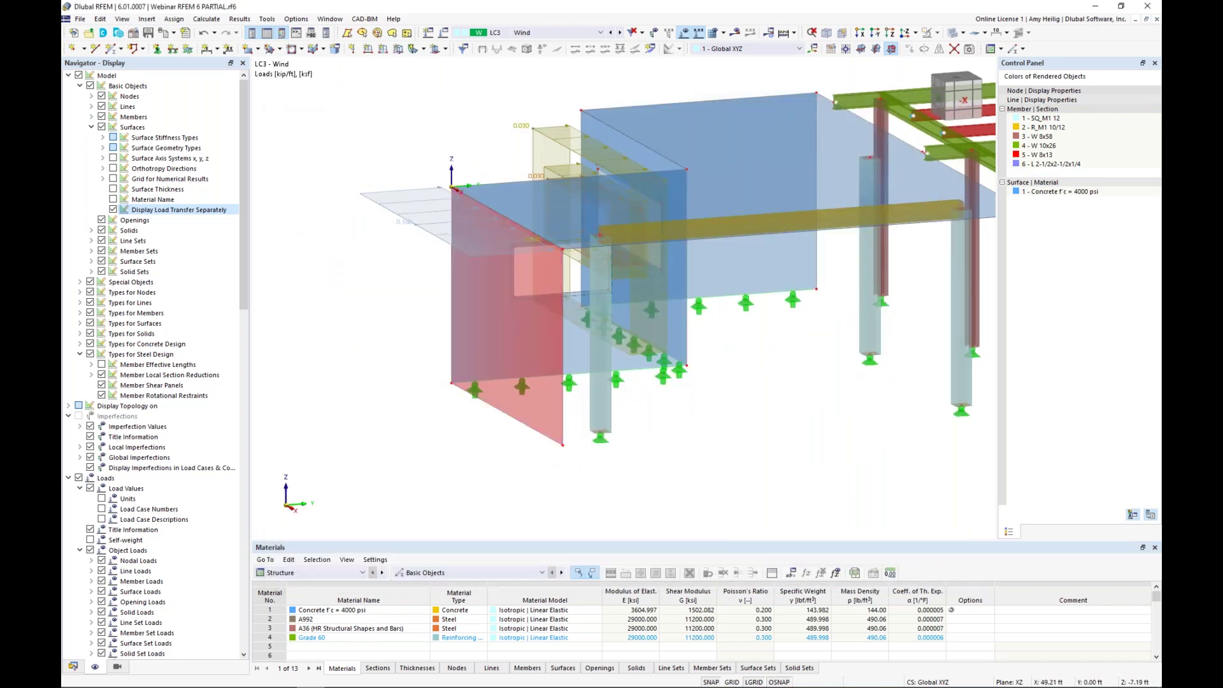
- Review the applied loads of combinations CO2 (1.20D + 1.60L) and CO4 (1.20D + W), and hide the load display
{"action": "middle_click_drag", "start_coordinate": [710, 454], "coordinate": [758, 408], "text": "ctrl"}
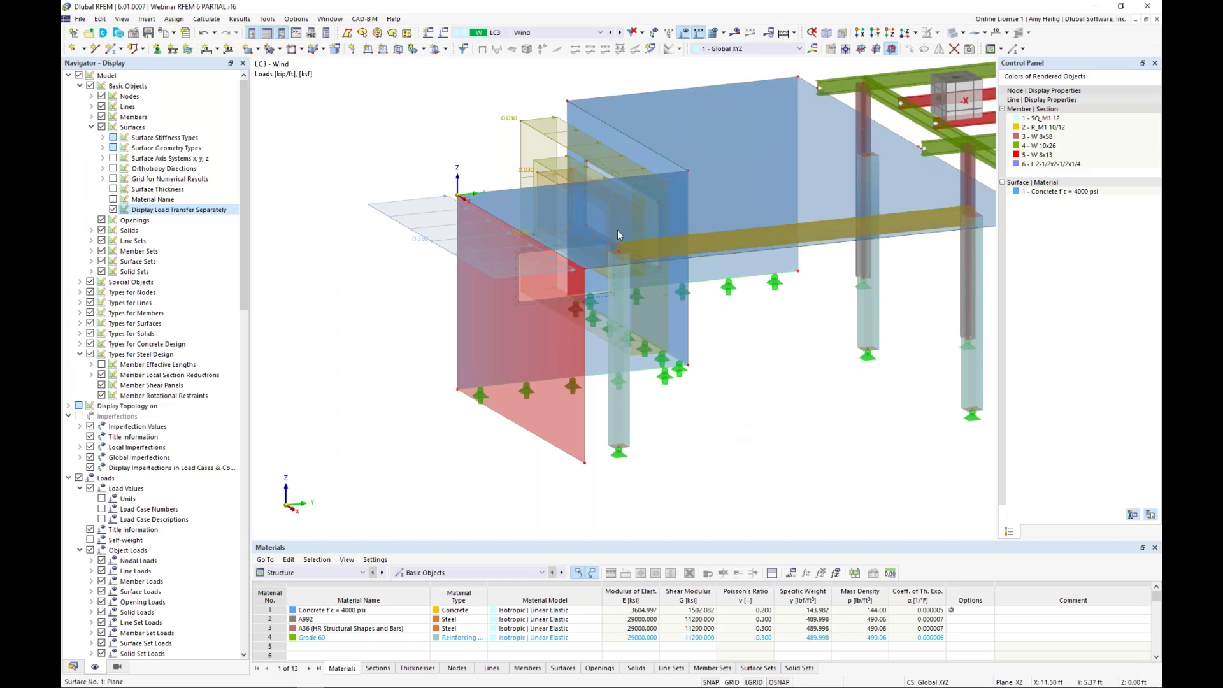
{"action": "scroll", "coordinate": [454, 144], "scroll_direction": "down", "scroll_amount": 1}
{"action": "middle_click_drag", "start_coordinate": [443, 151], "coordinate": [405, 173]}
{"action": "left_click", "coordinate": [547, 33]}
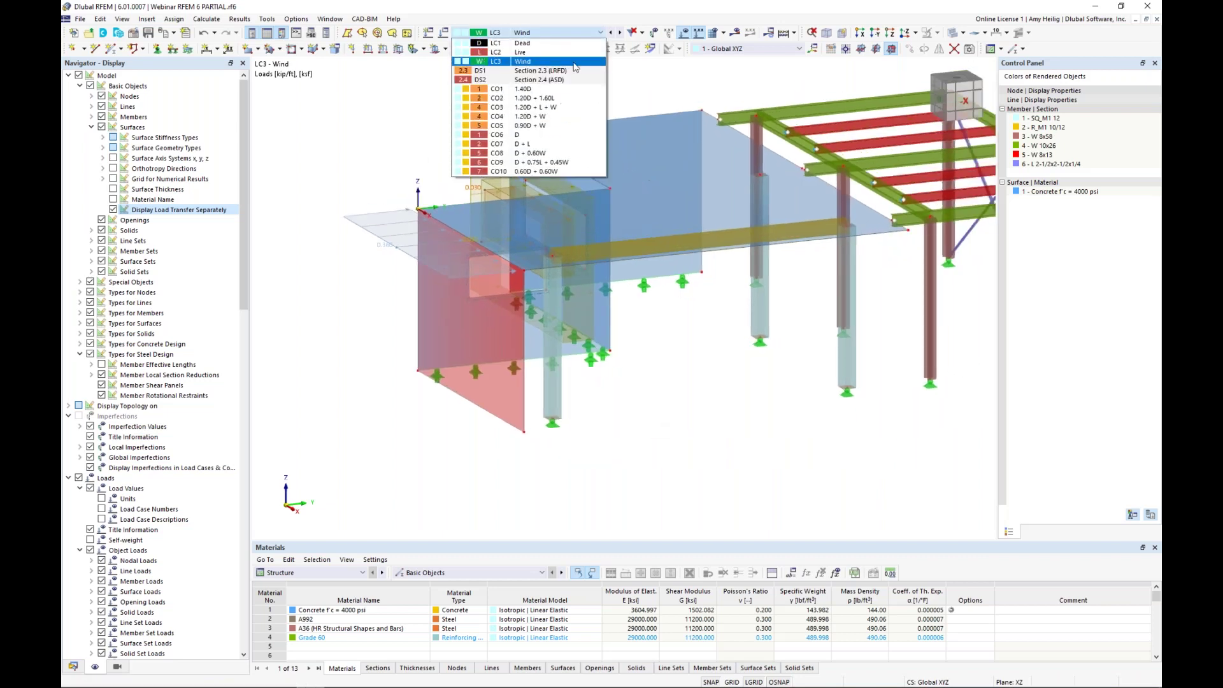
{"action": "left_click", "coordinate": [592, 92]}
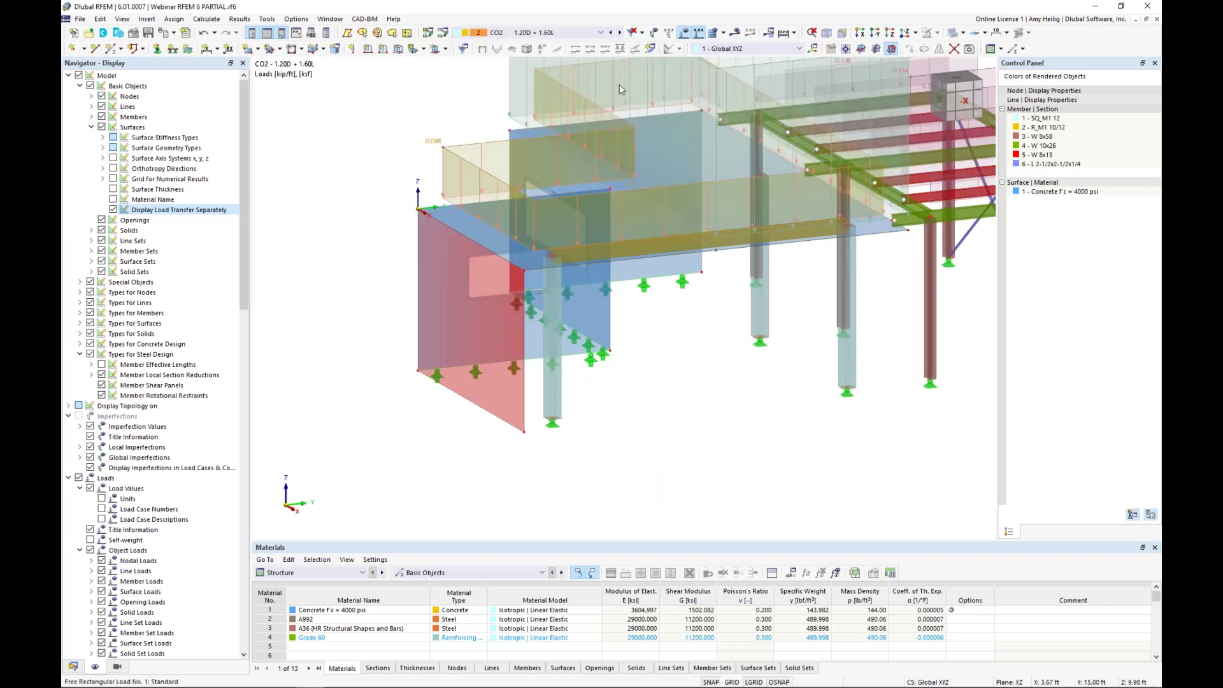
{"action": "scroll", "coordinate": [619, 84], "scroll_direction": "down", "scroll_amount": 1}
{"action": "middle_click_drag", "start_coordinate": [669, 128], "coordinate": [552, 219]}
{"action": "scroll", "coordinate": [553, 219], "scroll_direction": "down", "scroll_amount": 1}
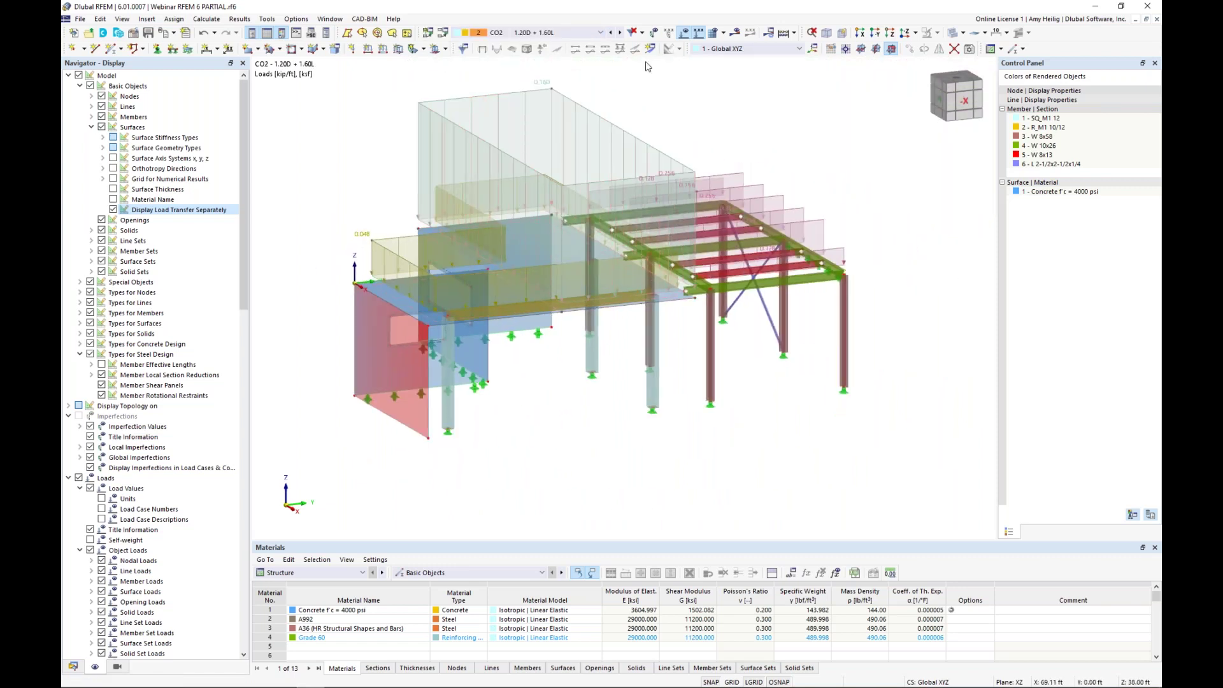
{"action": "left_click", "coordinate": [620, 32]}
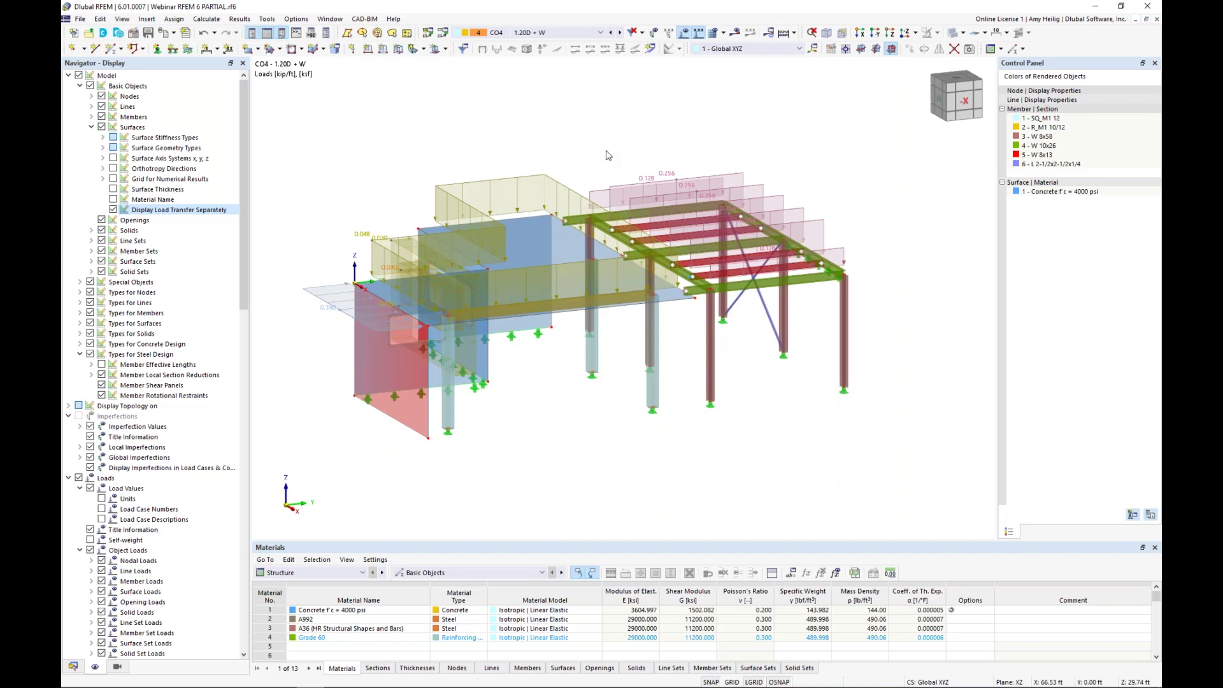
{"action": "left_click", "coordinate": [684, 35]}
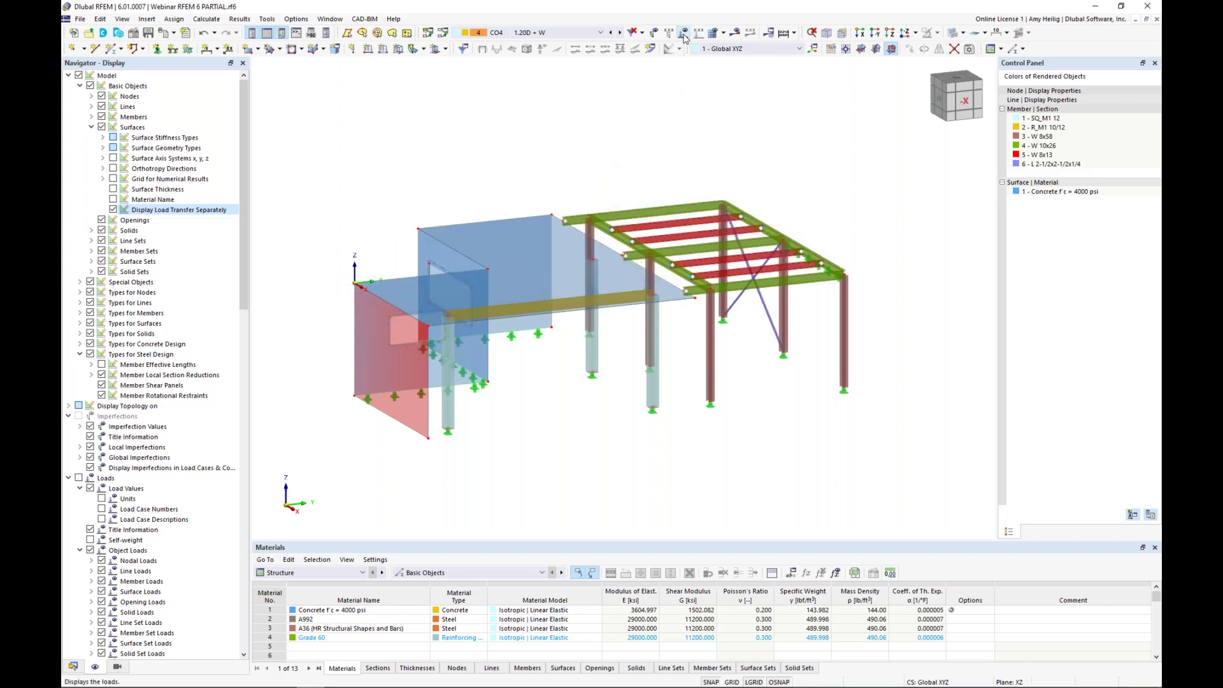
- Try to generate the finite element mesh with the existing mesh settings
{"action": "left_click", "coordinate": [207, 20]}
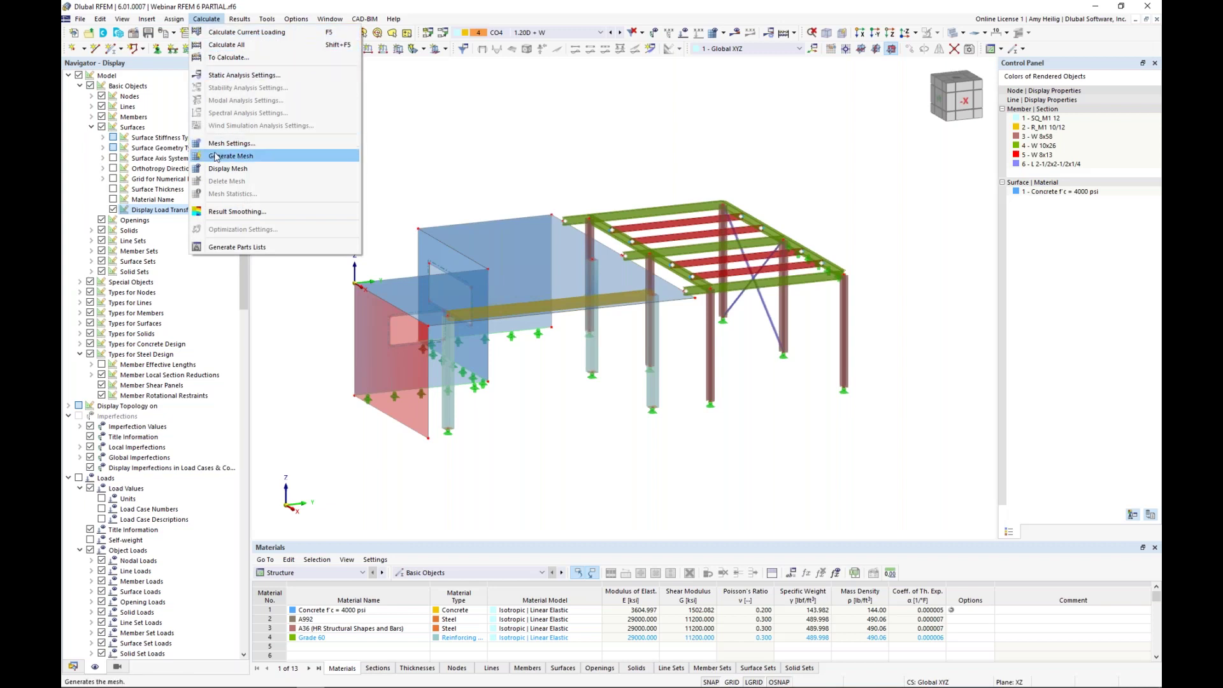
{"action": "left_click", "coordinate": [255, 144]}
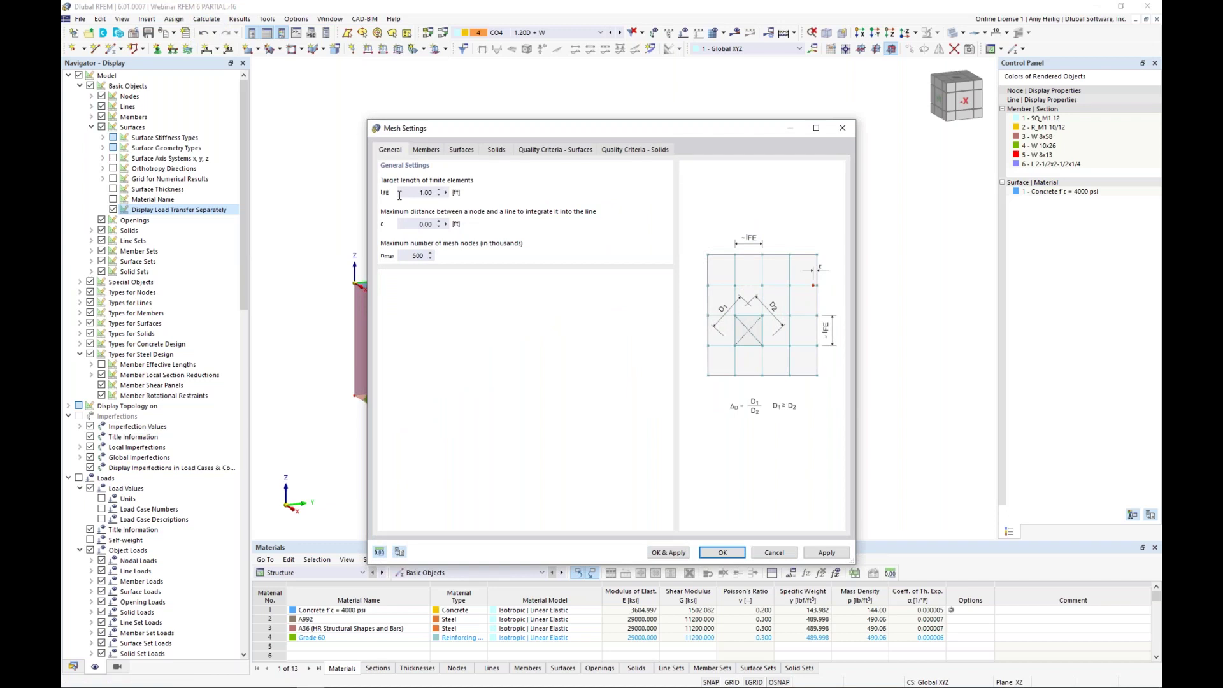
{"action": "left_click", "coordinate": [677, 555]}
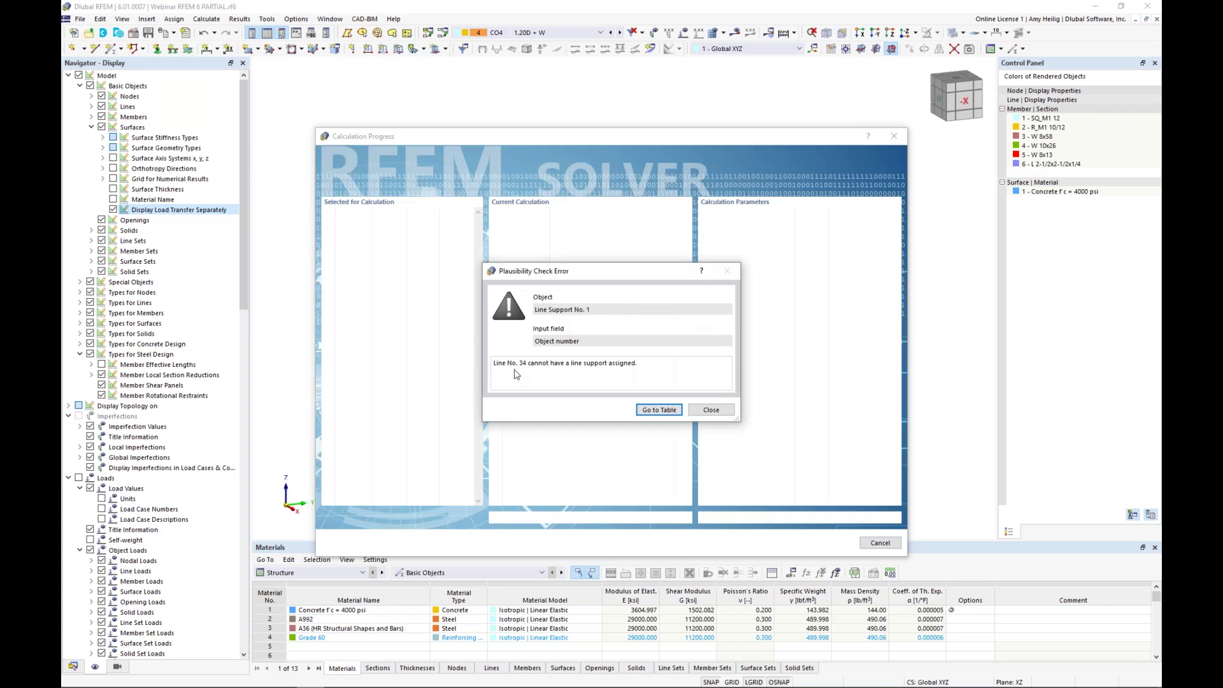
- Go to the line supports table and remove line 34 from the lines assigned to line support no. 1
{"action": "left_click", "coordinate": [658, 411]}
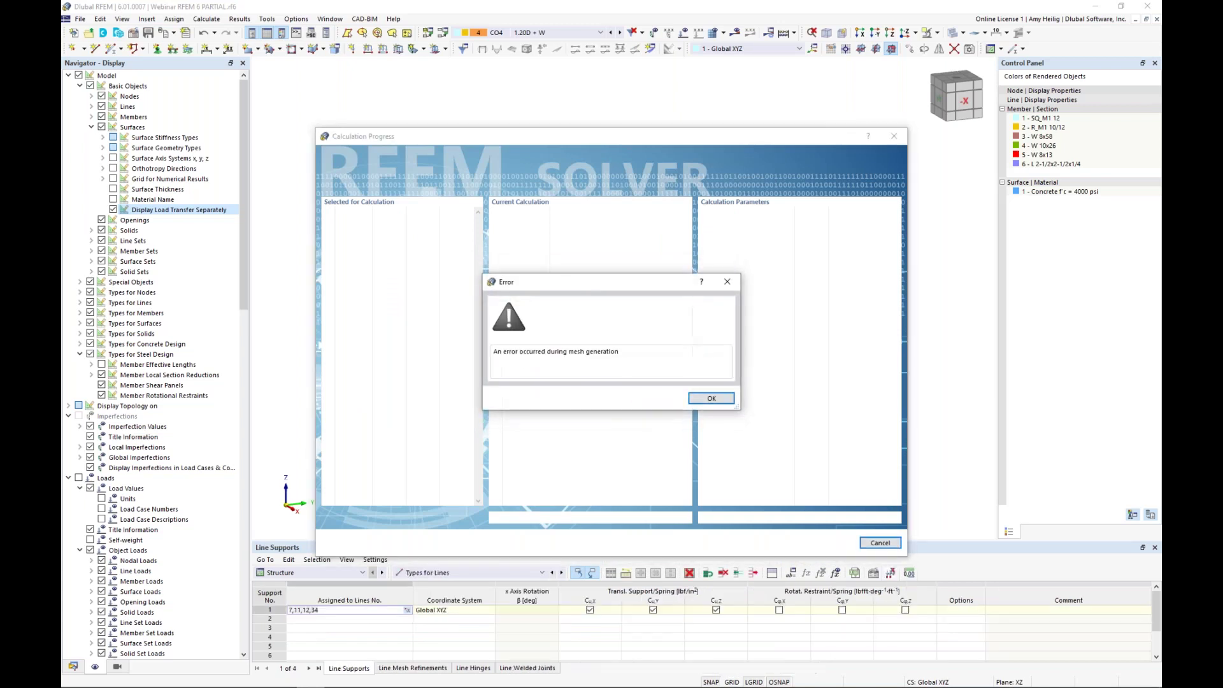
{"action": "left_click", "coordinate": [711, 398]}
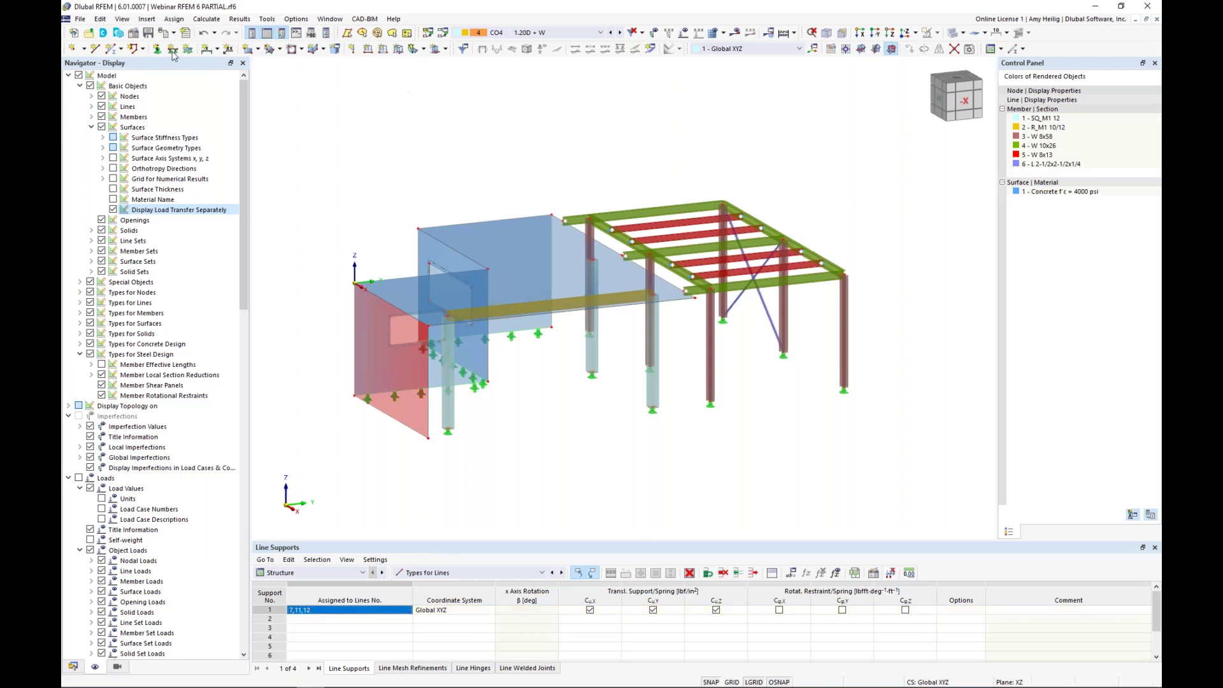
- Generate the finite element mesh with the existing mesh settings and show the meshed model as a wireframe
{"action": "left_click", "coordinate": [206, 18]}
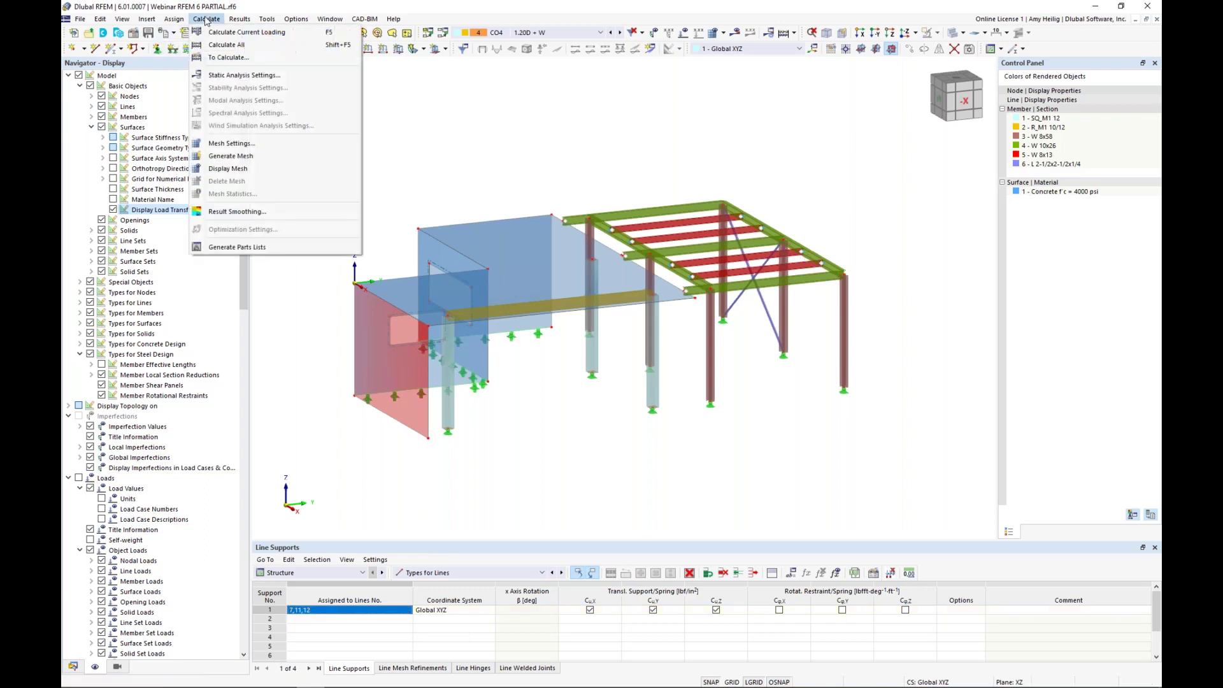
{"action": "left_click", "coordinate": [254, 151]}
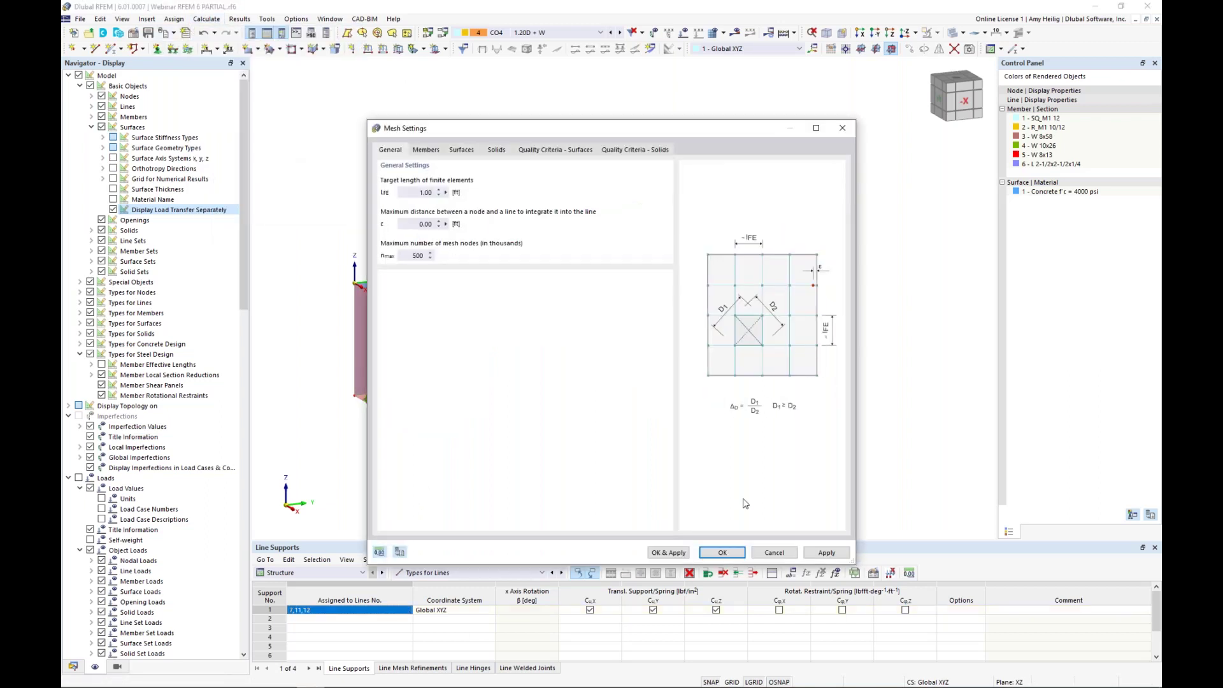
{"action": "left_click", "coordinate": [668, 552]}
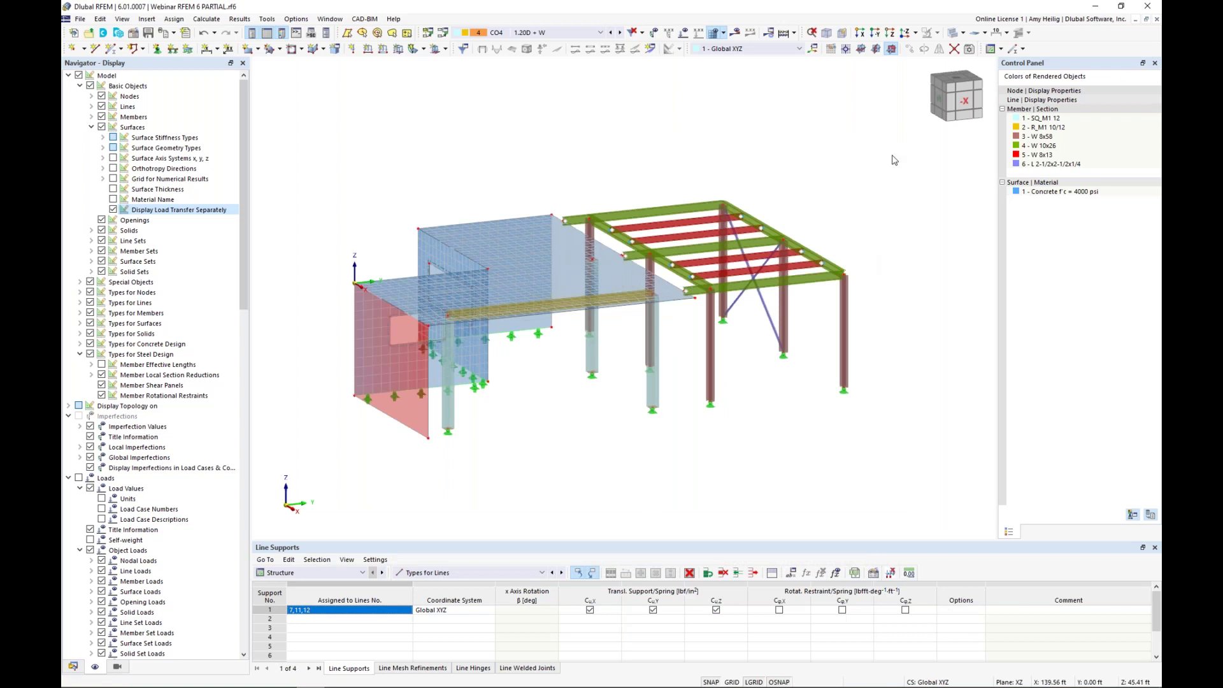
{"action": "left_click", "coordinate": [954, 33]}
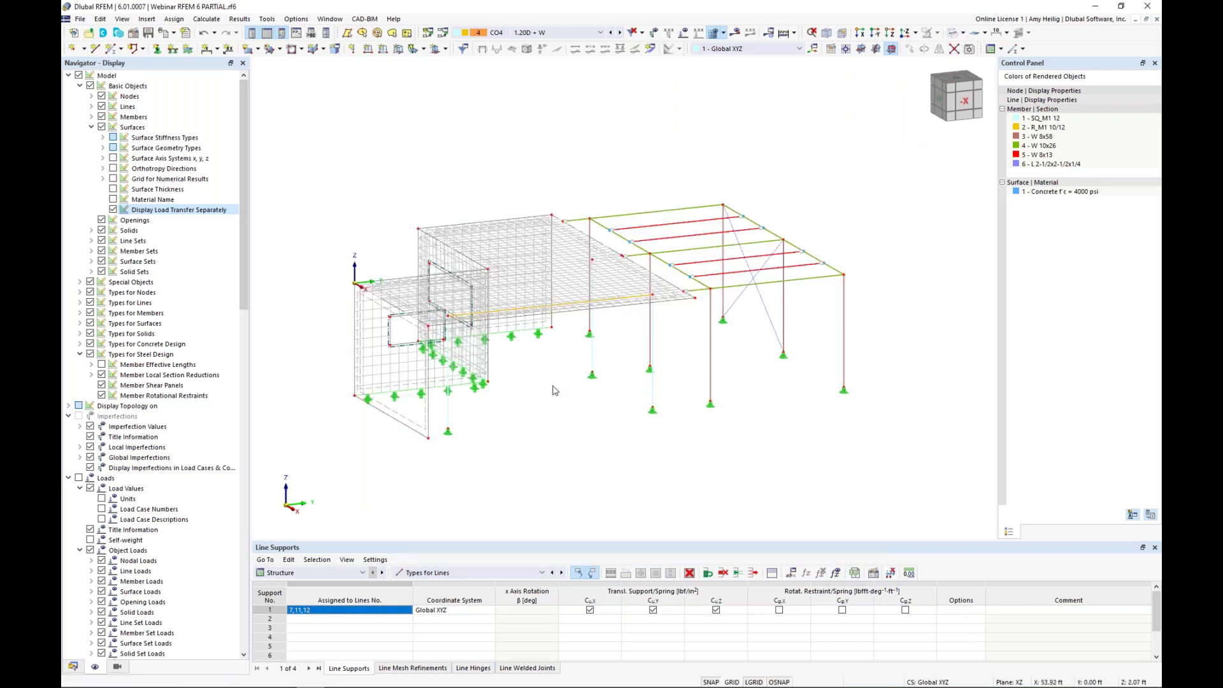
{"action": "middle_click_drag", "start_coordinate": [460, 411], "coordinate": [662, 445]}
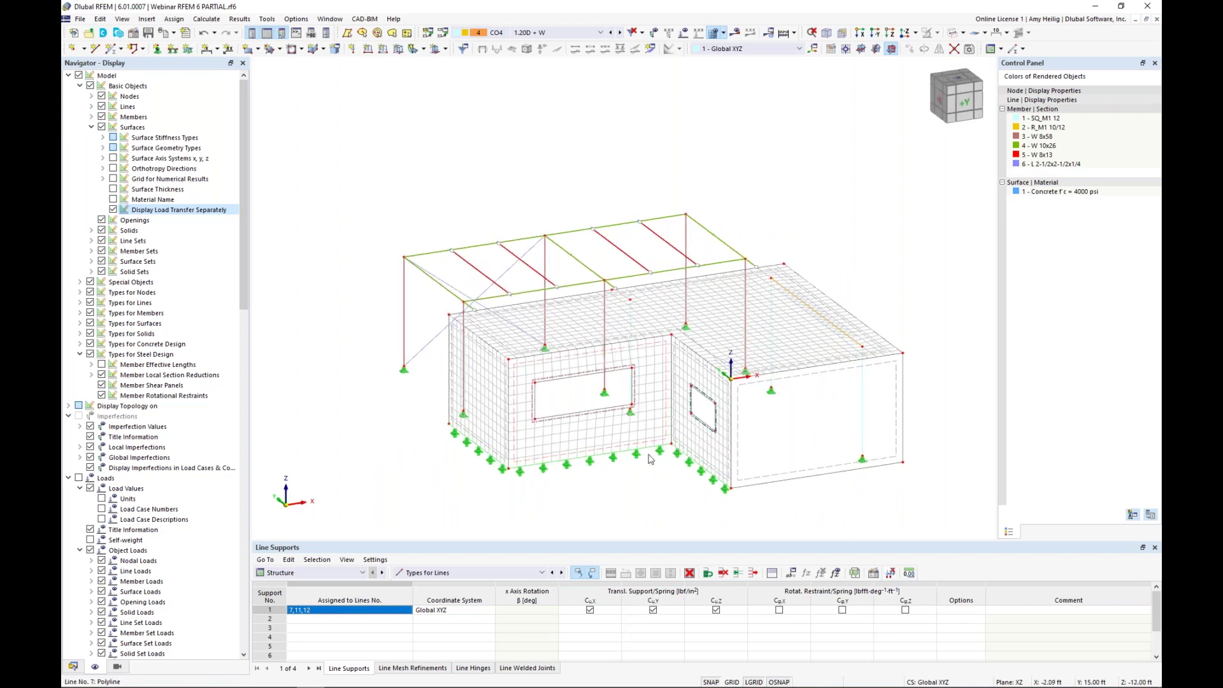
- Display the meshed model as a transparent solid rendering and examine its surfaces and members from the opposite side
{"action": "scroll", "coordinate": [639, 471], "scroll_direction": "up", "scroll_amount": 3}
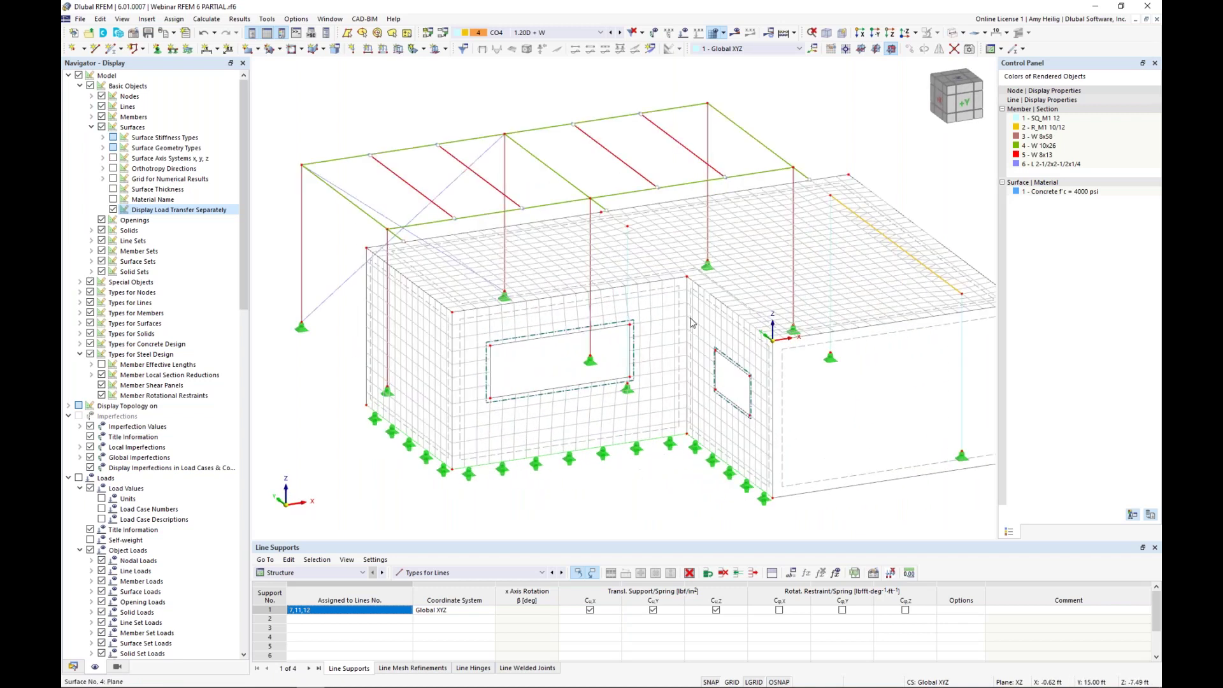
{"action": "middle_click_drag", "start_coordinate": [927, 222], "coordinate": [675, 238], "text": "ctrl"}
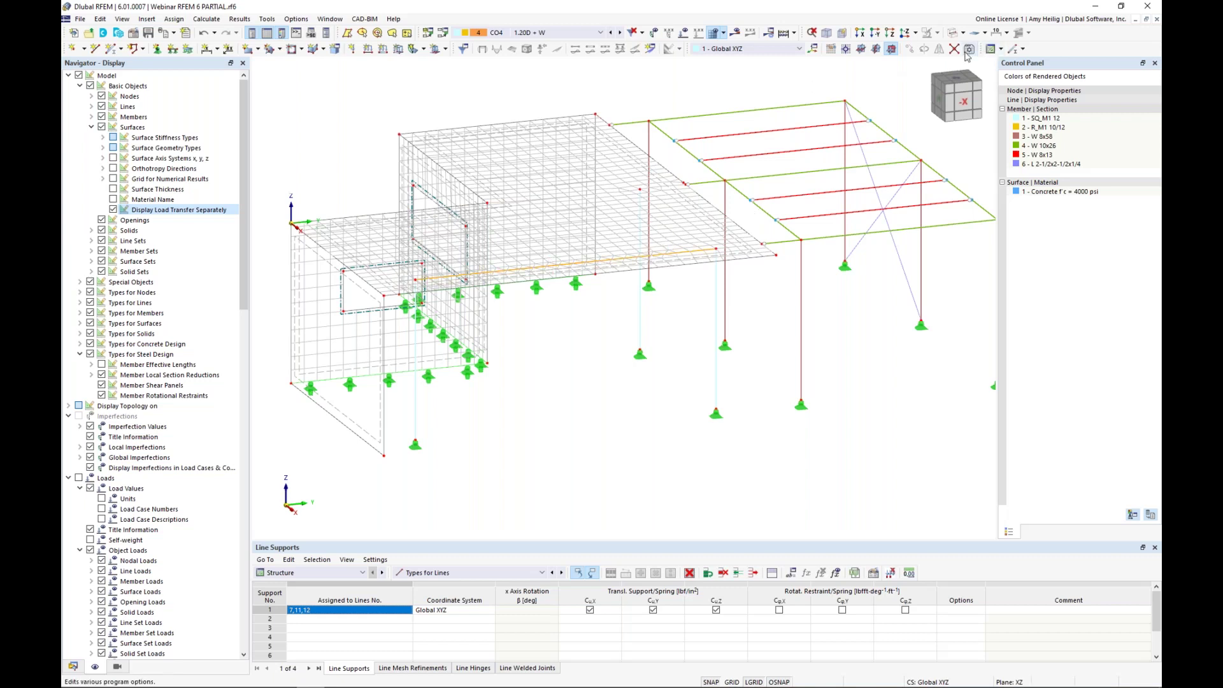
{"action": "left_click", "coordinate": [953, 33]}
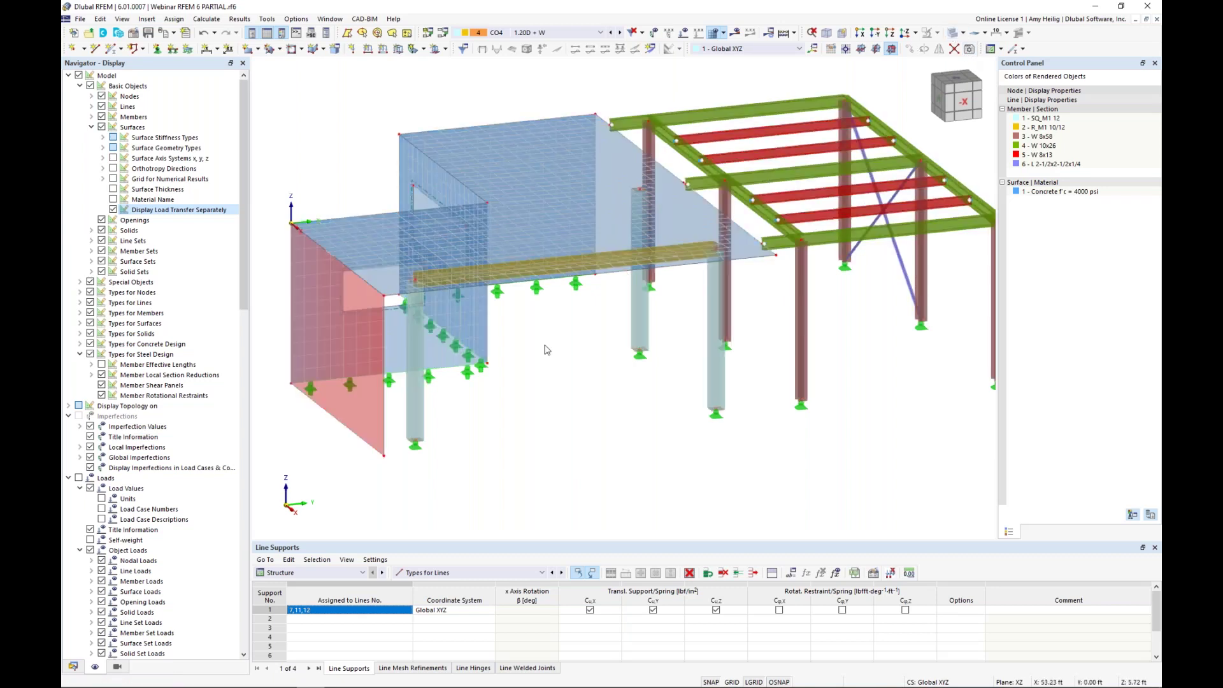
{"action": "scroll", "coordinate": [547, 349], "scroll_direction": "down", "scroll_amount": 2}
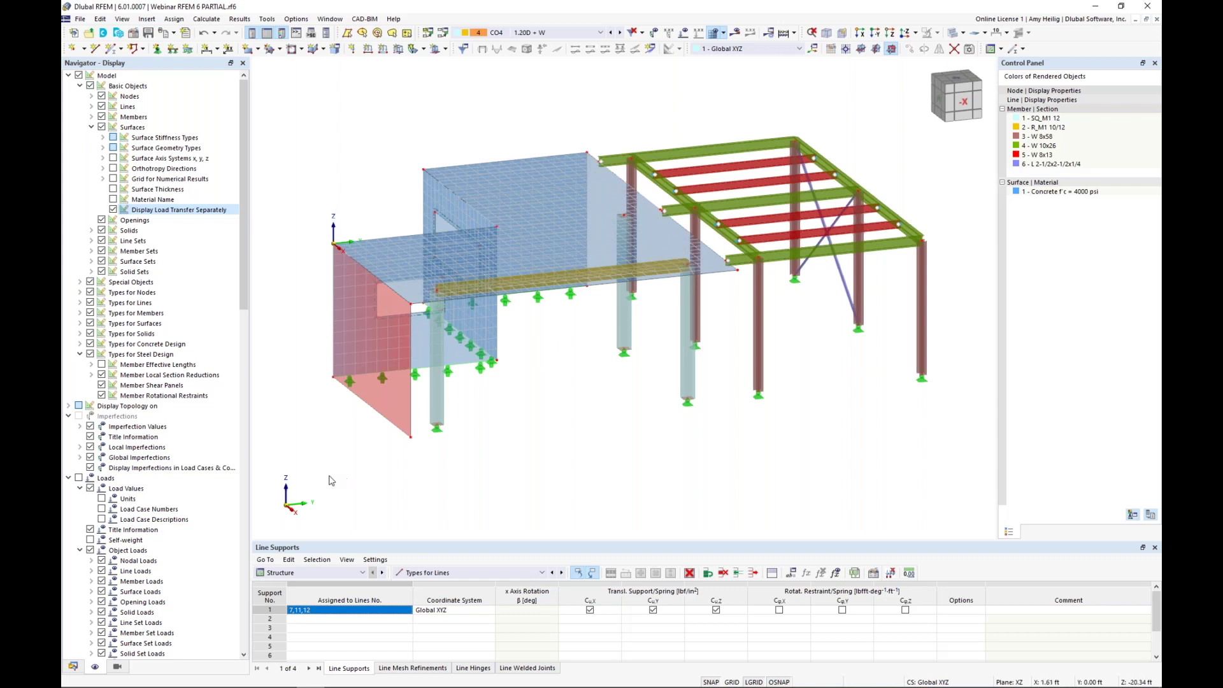
- Activate Member Representatives in the model's base data and accept the default member properties considered by the wizard
{"action": "left_click", "coordinate": [74, 666]}
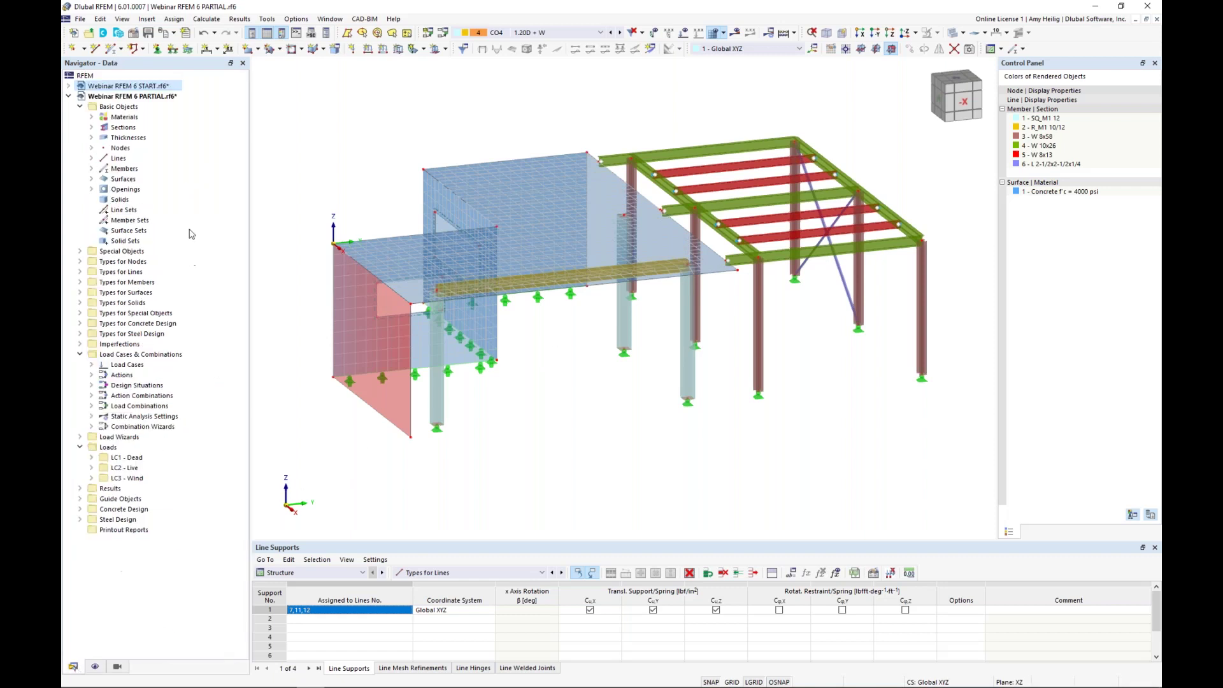
{"action": "right_click", "coordinate": [153, 99]}
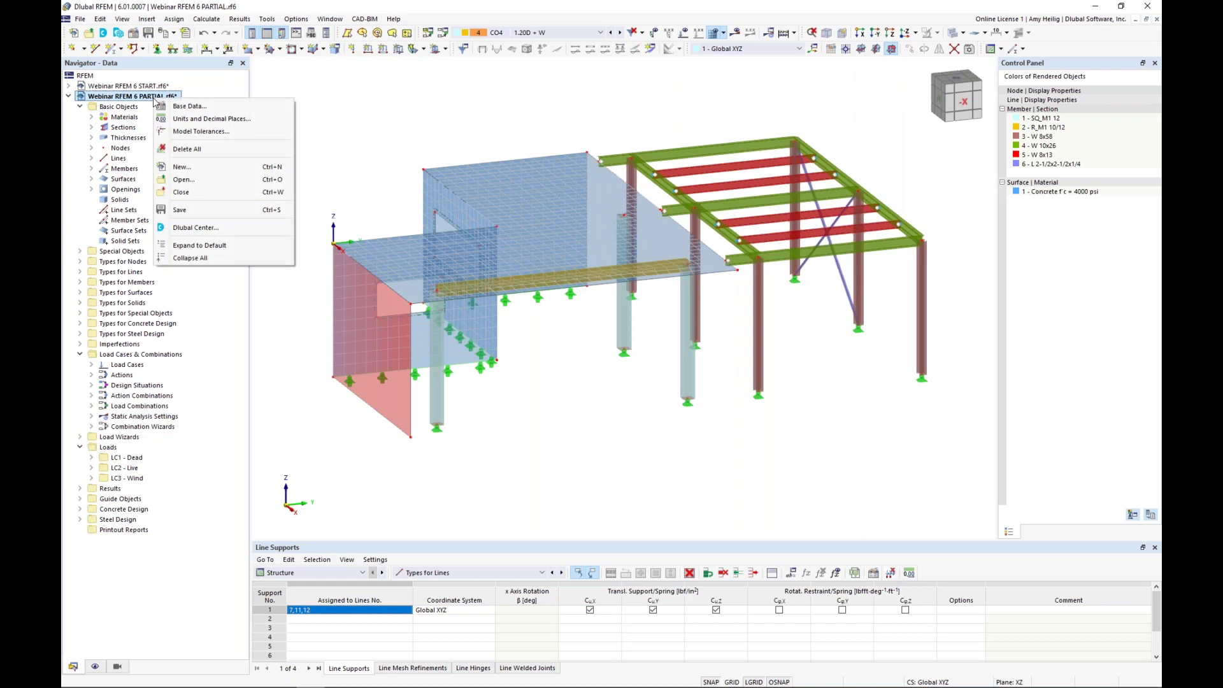
{"action": "left_click", "coordinate": [182, 108]}
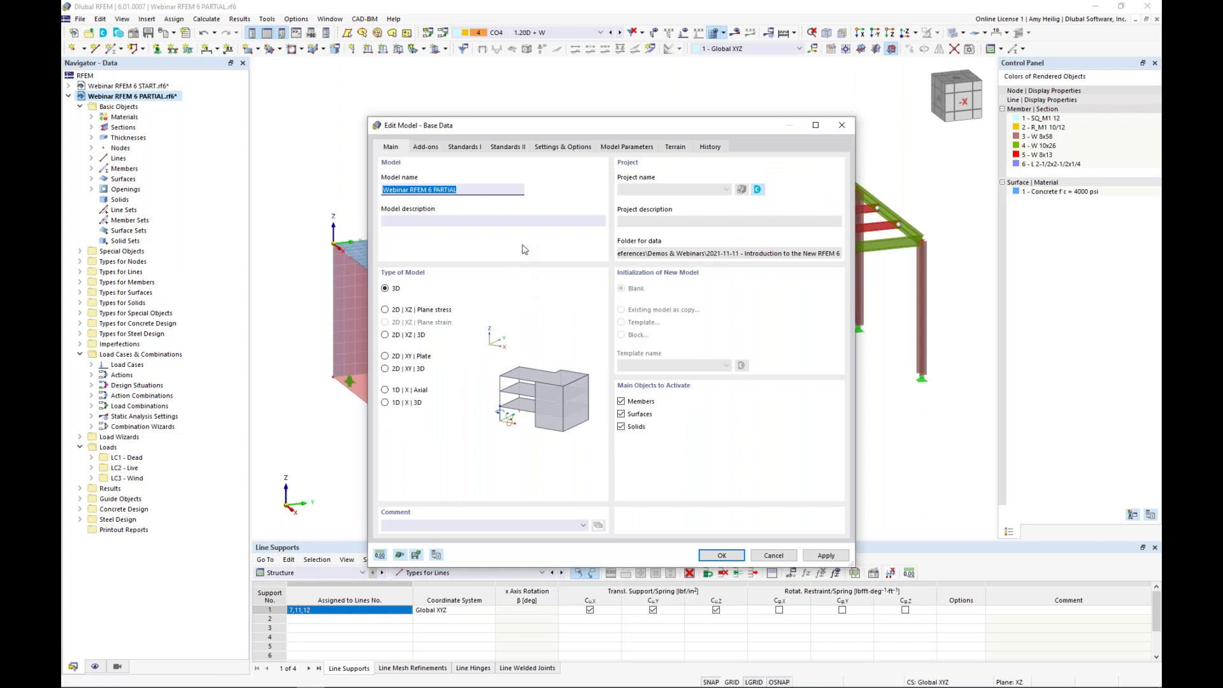
{"action": "left_click", "coordinate": [565, 148]}
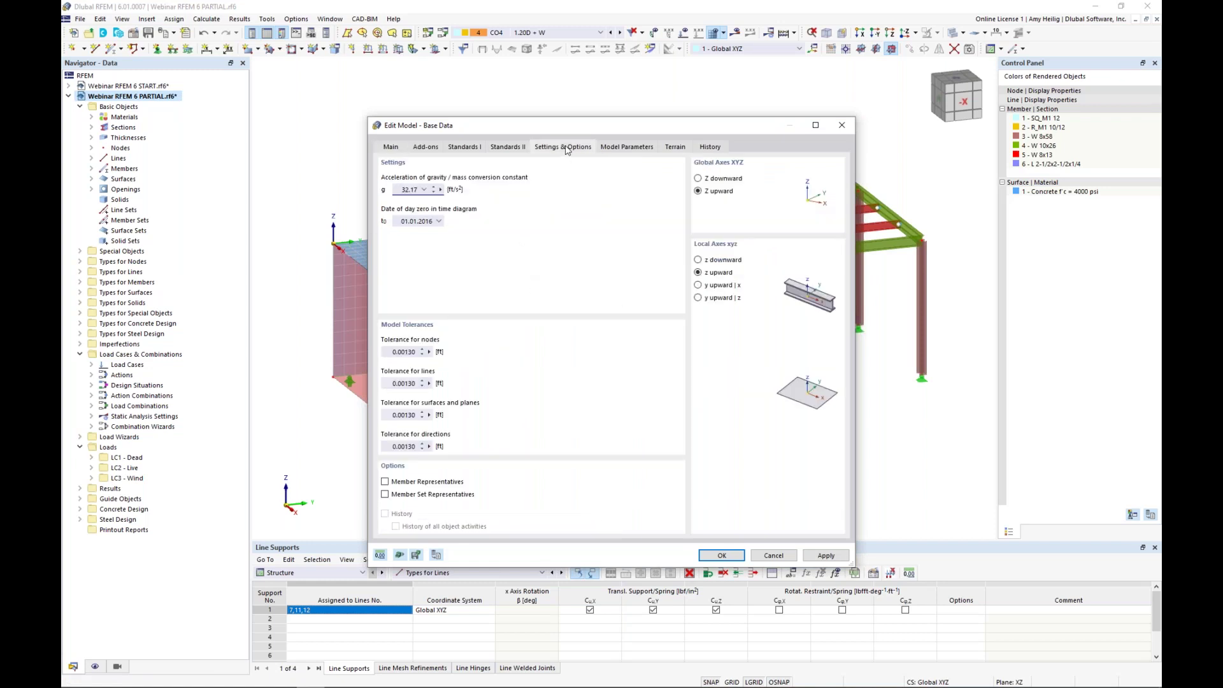
{"action": "left_click", "coordinate": [384, 482]}
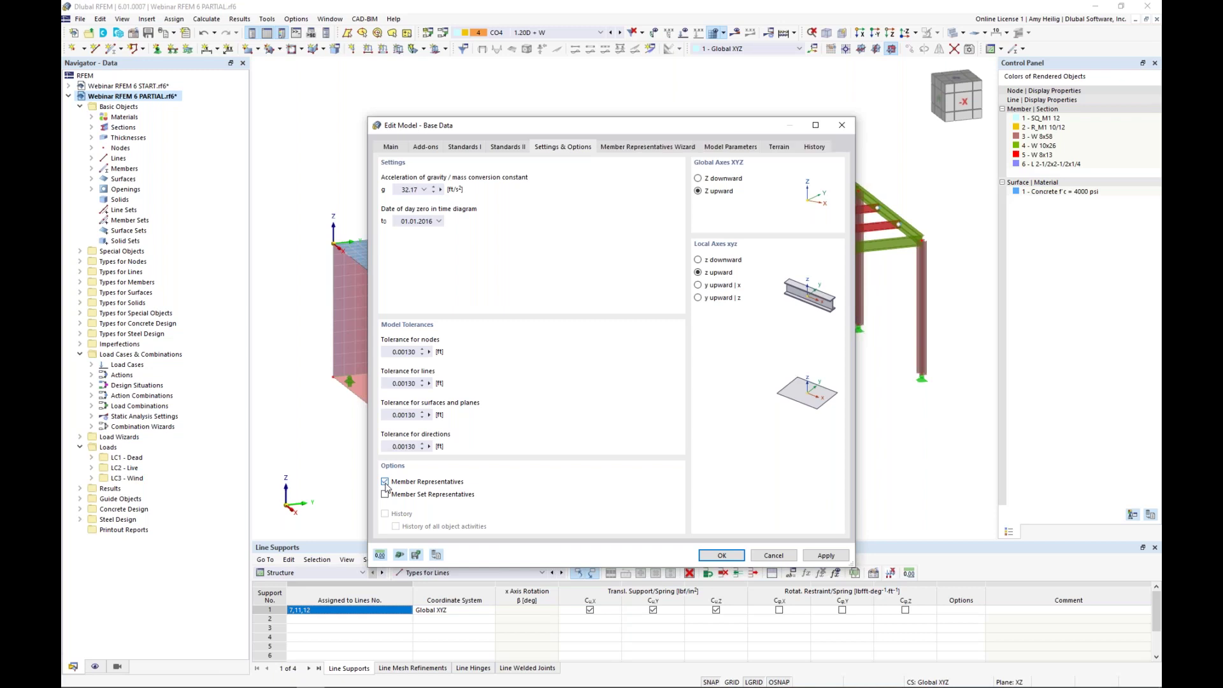
{"action": "left_click", "coordinate": [661, 150]}
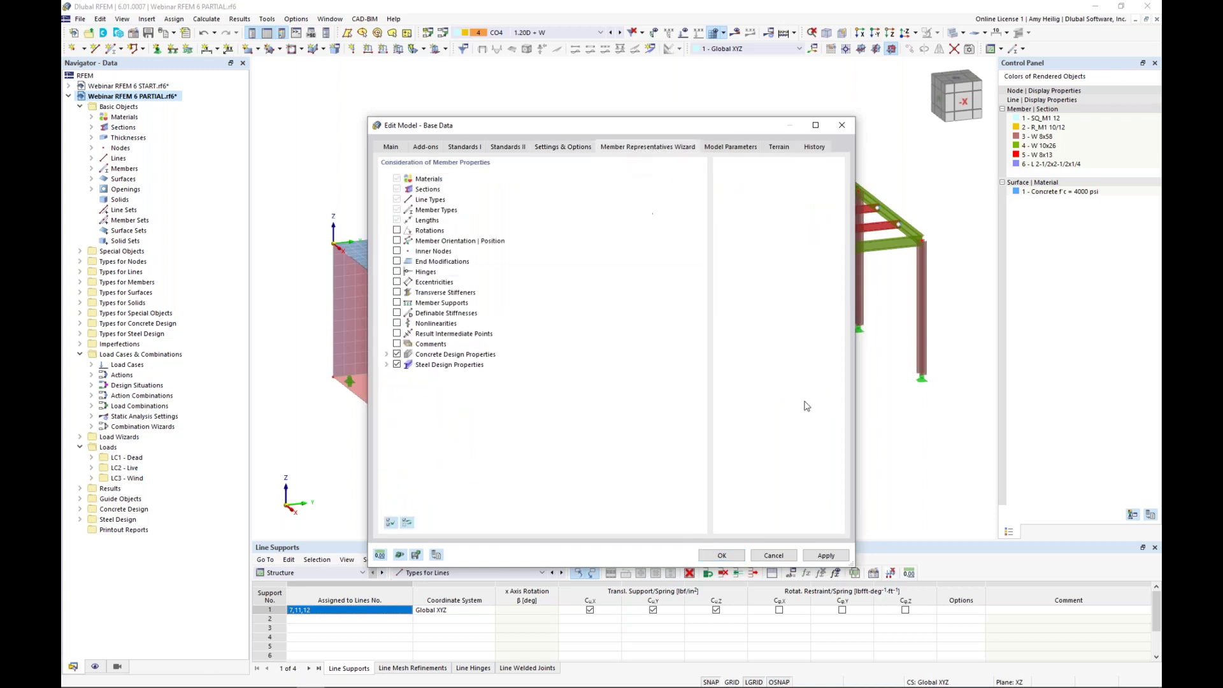
{"action": "left_click", "coordinate": [722, 555]}
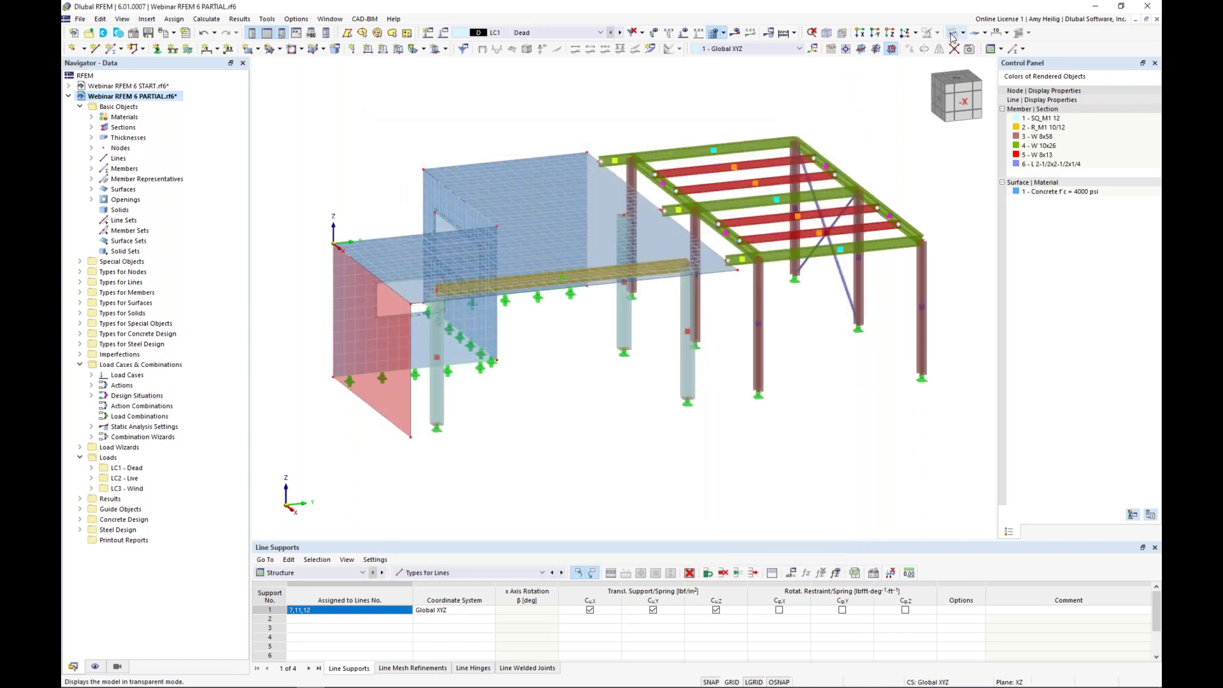
- Show the model as a wireframe and hide the finite element mesh
{"action": "left_click", "coordinate": [952, 35]}
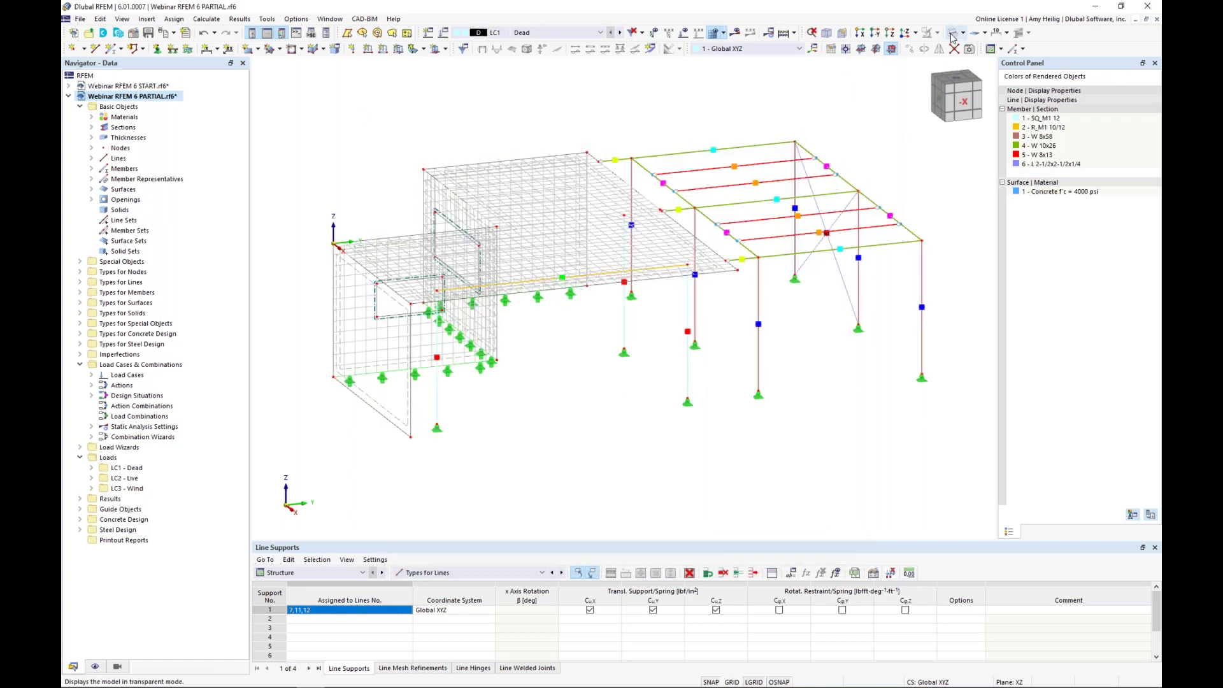
{"action": "left_click", "coordinate": [95, 666]}
{"action": "scroll", "coordinate": [124, 463], "scroll_direction": "down", "scroll_amount": 10}
{"action": "left_click", "coordinate": [79, 468]}
{"action": "middle_click_drag", "start_coordinate": [648, 403], "coordinate": [612, 418], "text": "ctrl"}
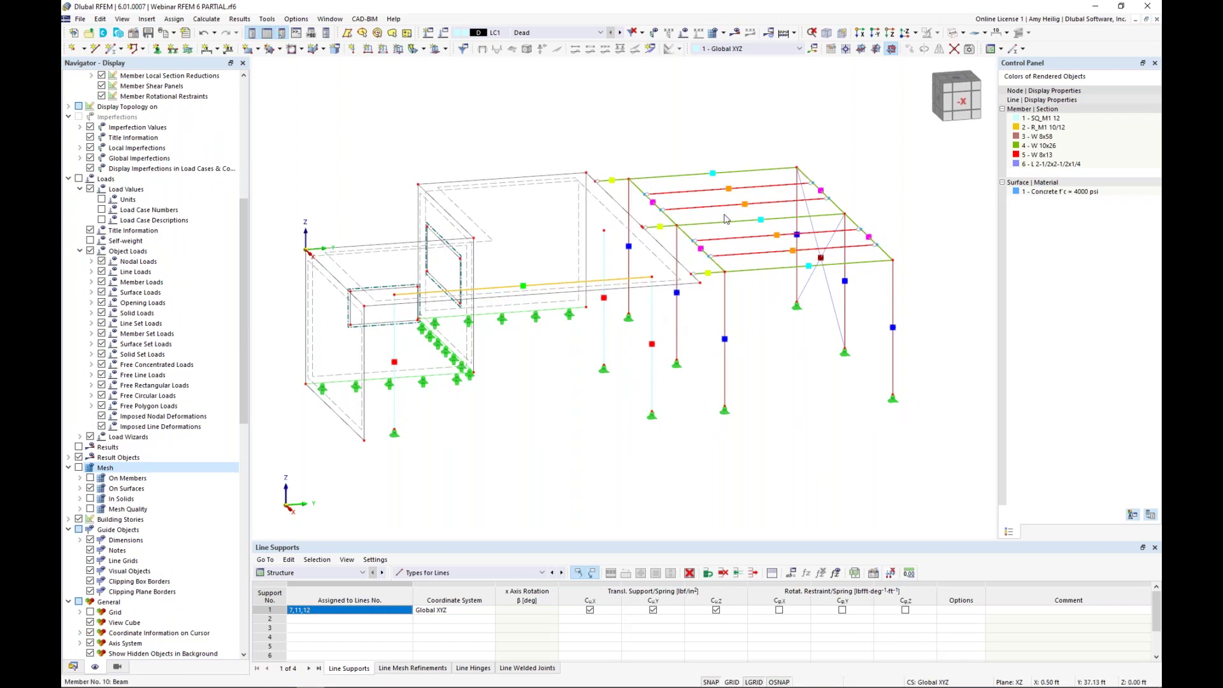
- List the member representatives and highlight the SQ_M1 12 columns grouped under representative no. 1 in the model
{"action": "left_click", "coordinate": [73, 666]}
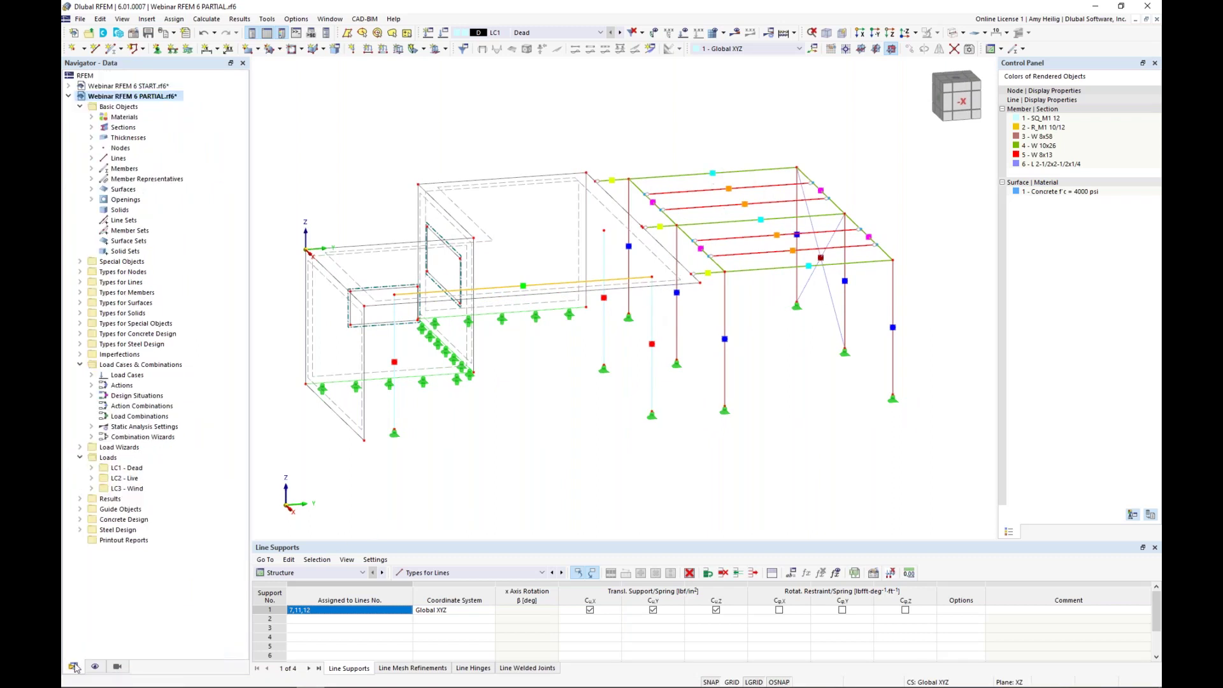
{"action": "left_click", "coordinate": [91, 179]}
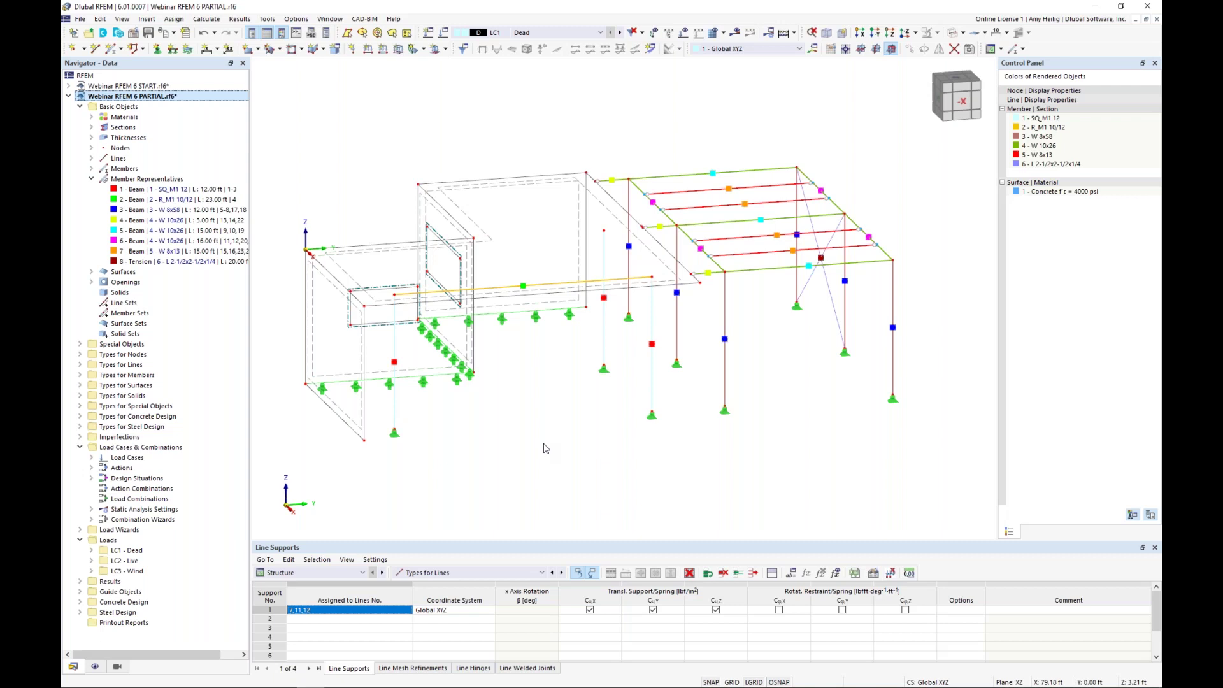
{"action": "middle_click_drag", "start_coordinate": [500, 444], "coordinate": [635, 382], "text": "ctrl"}
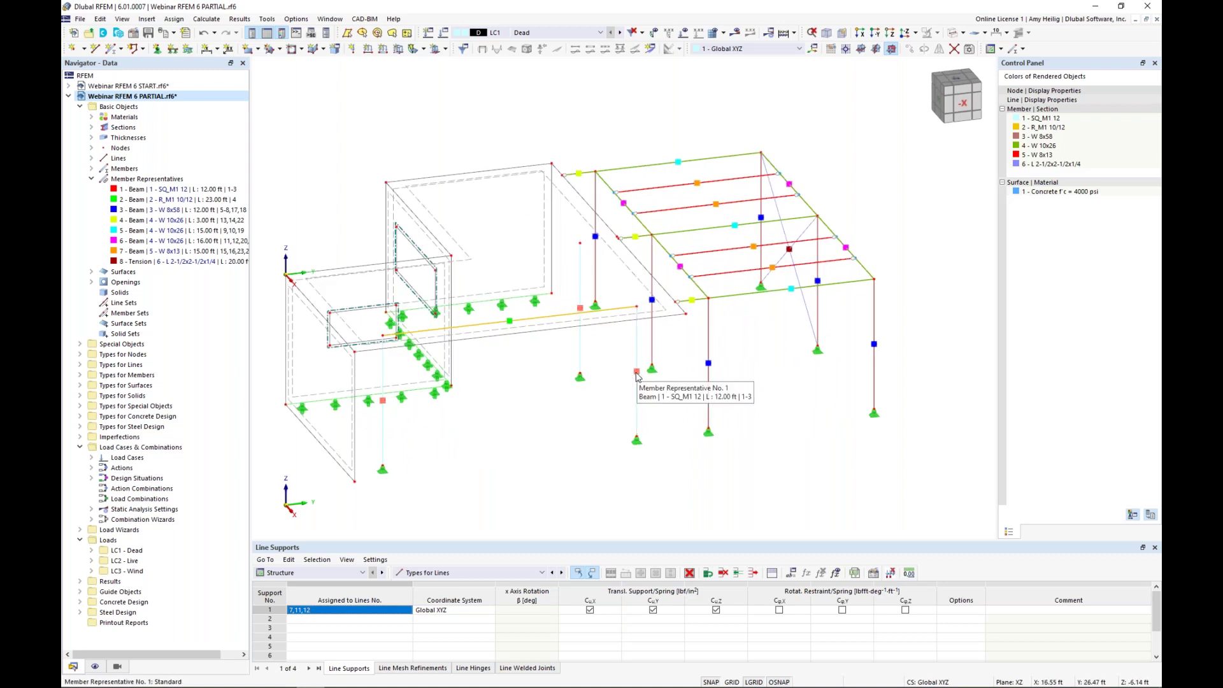
{"action": "left_click", "coordinate": [637, 374]}
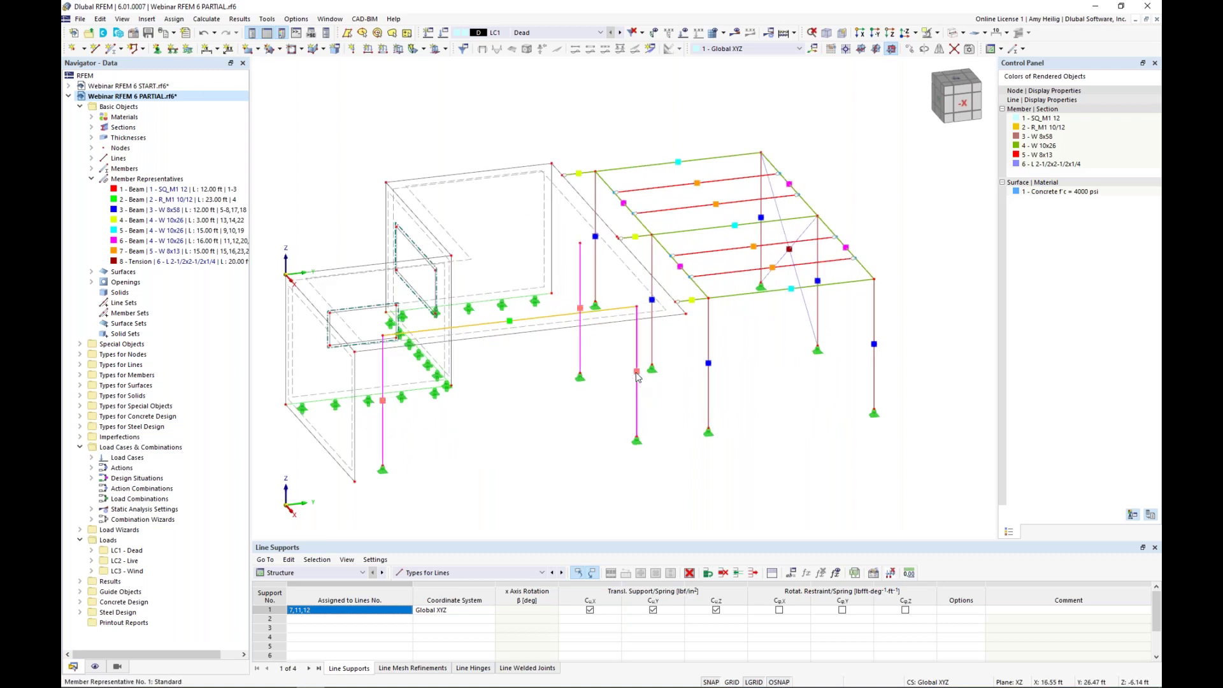
- Edit the SQ_M1 12 member representative and activate the concrete design properties for its members 1-3
{"action": "double_click", "coordinate": [637, 375]}
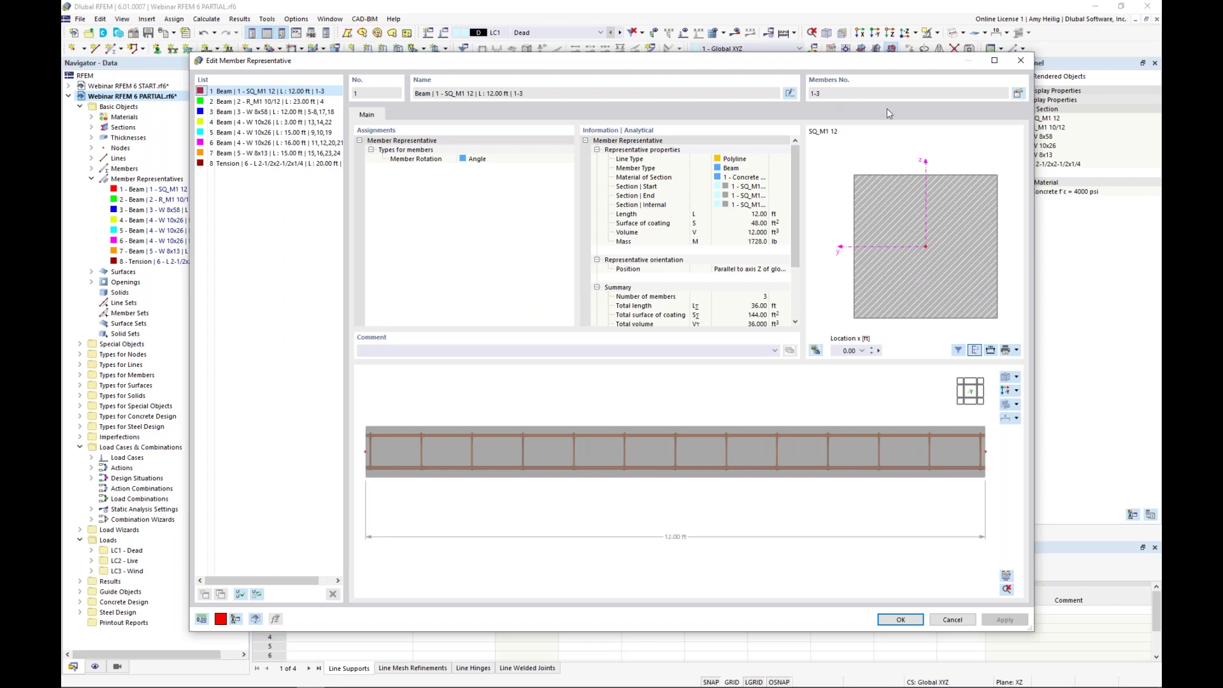
{"action": "left_click", "coordinate": [1018, 95]}
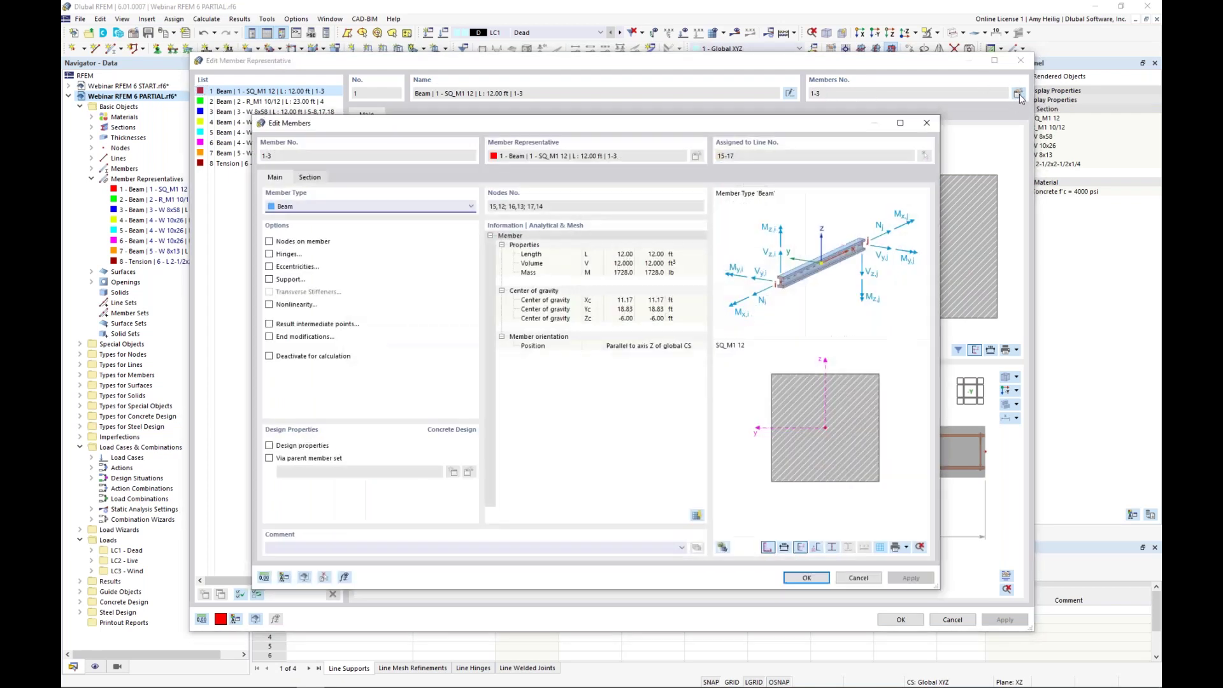
{"action": "left_click", "coordinate": [270, 446]}
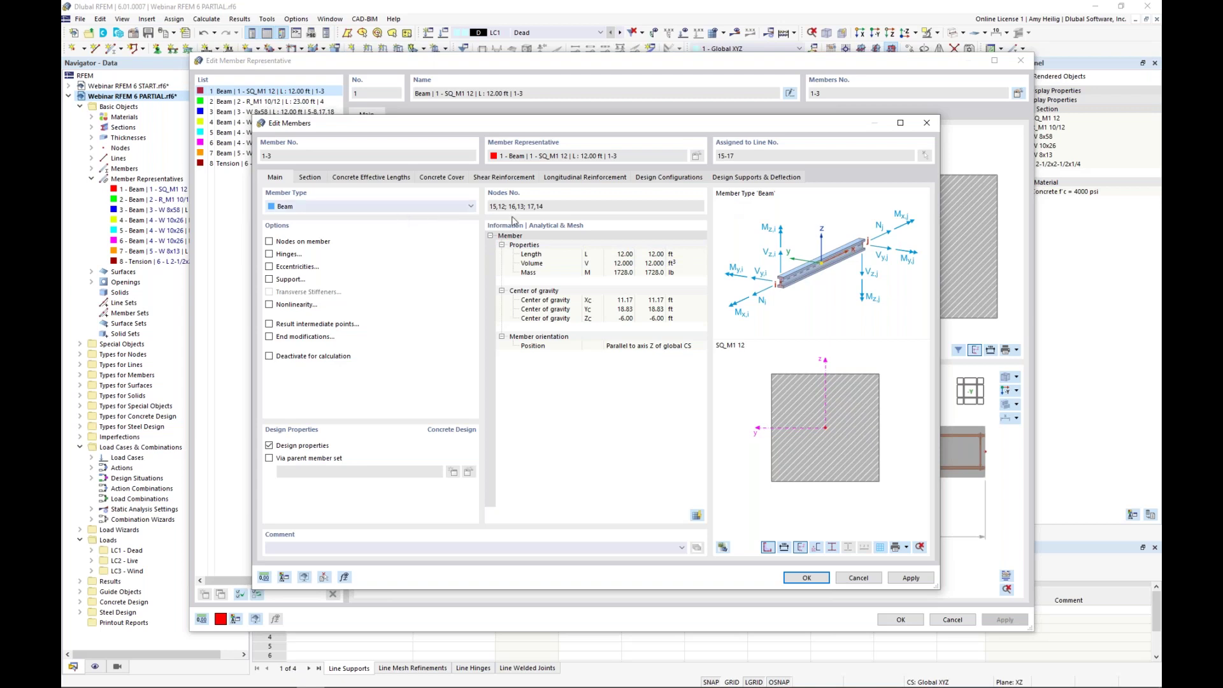
{"action": "left_click", "coordinate": [806, 577]}
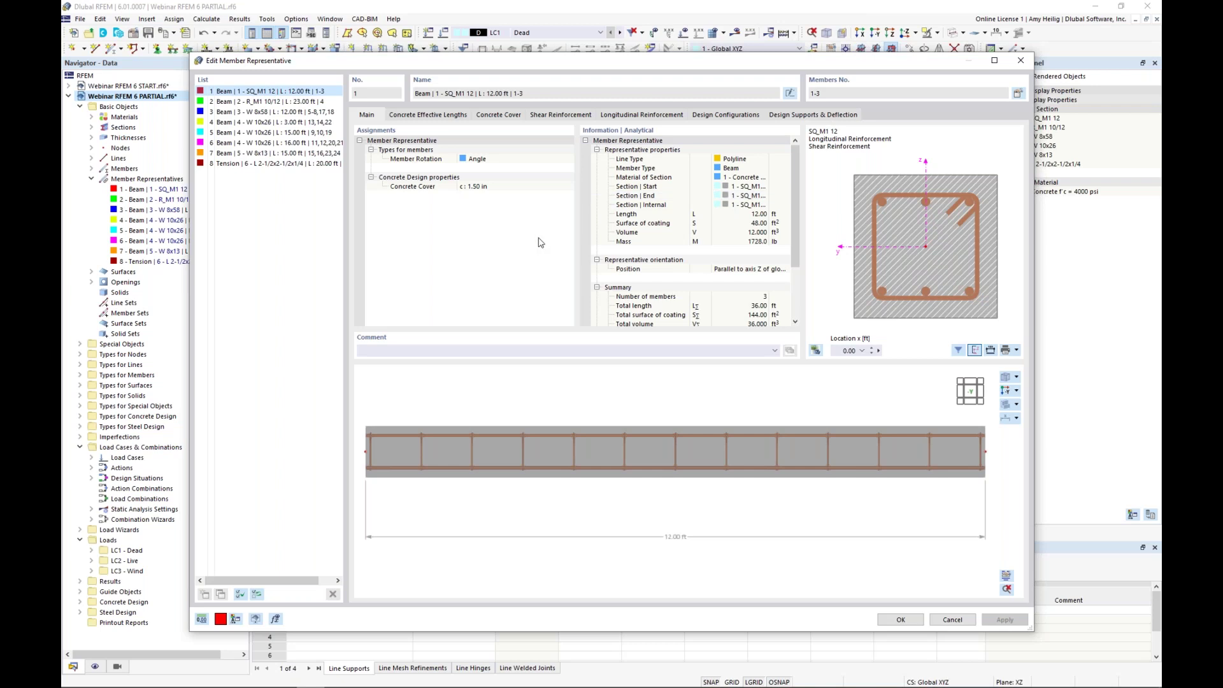
- Review the concrete cover and browse the material library's ACI 318-19 reinforcing steel grades for the stirrups of the SQ_M1 12 representative
{"action": "left_click", "coordinate": [498, 115]}
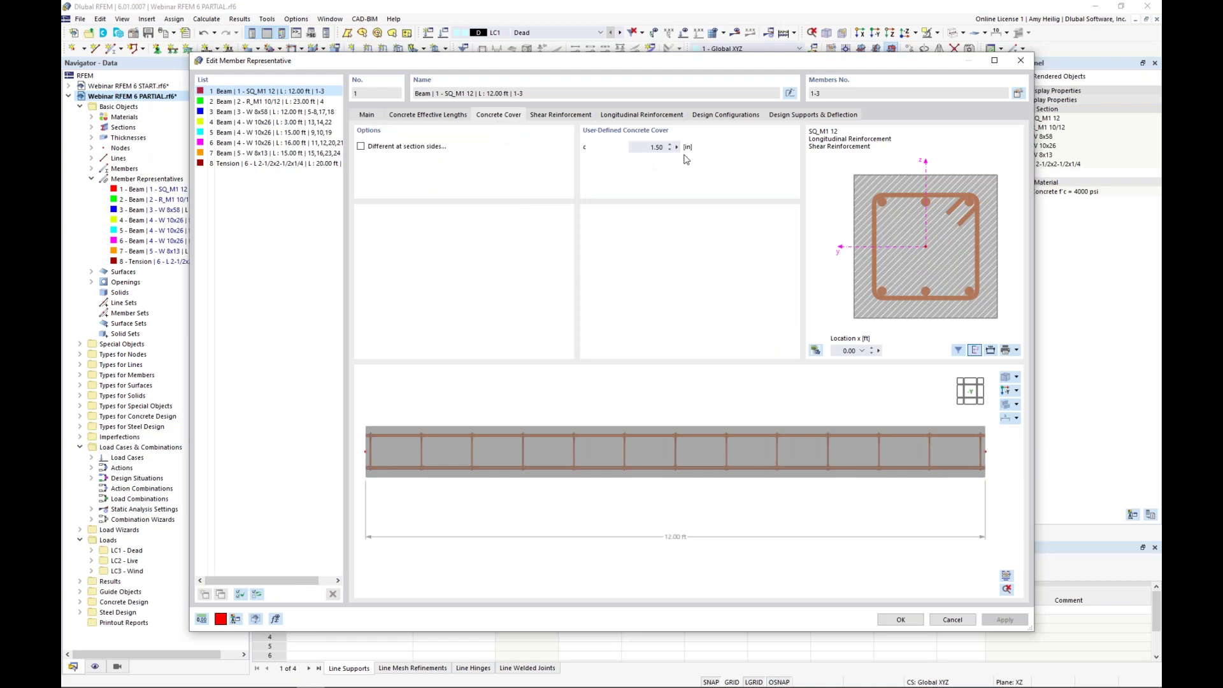
{"action": "left_click", "coordinate": [558, 117]}
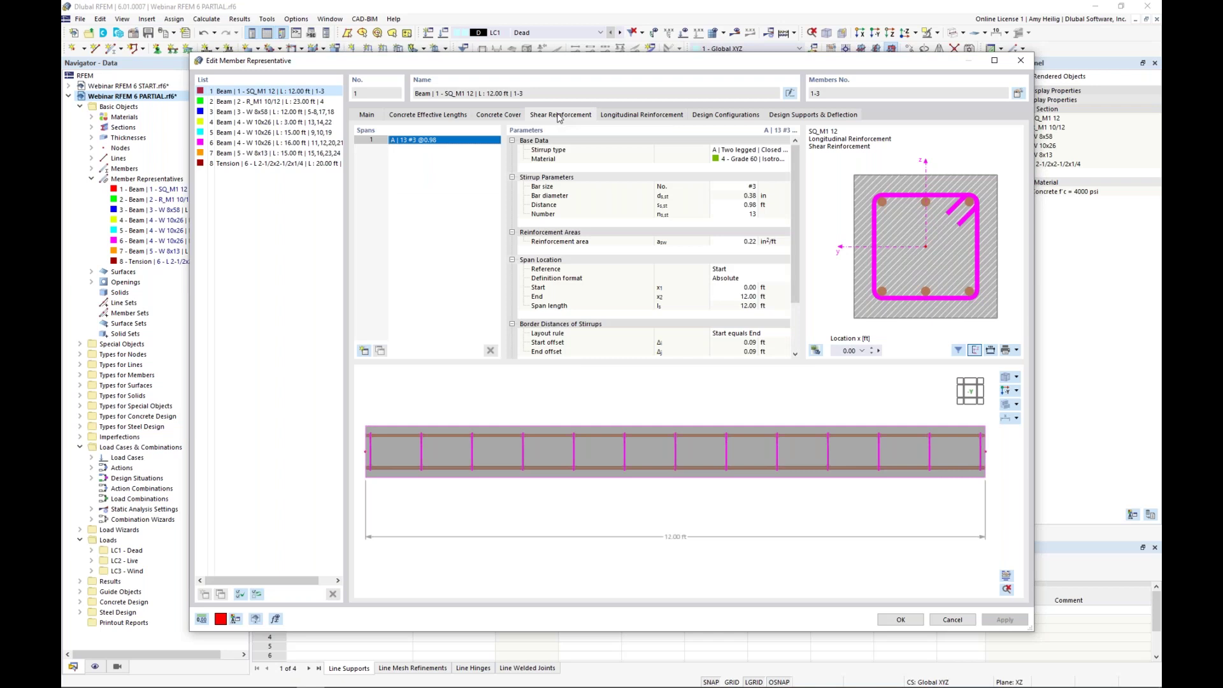
{"action": "left_click", "coordinate": [747, 161]}
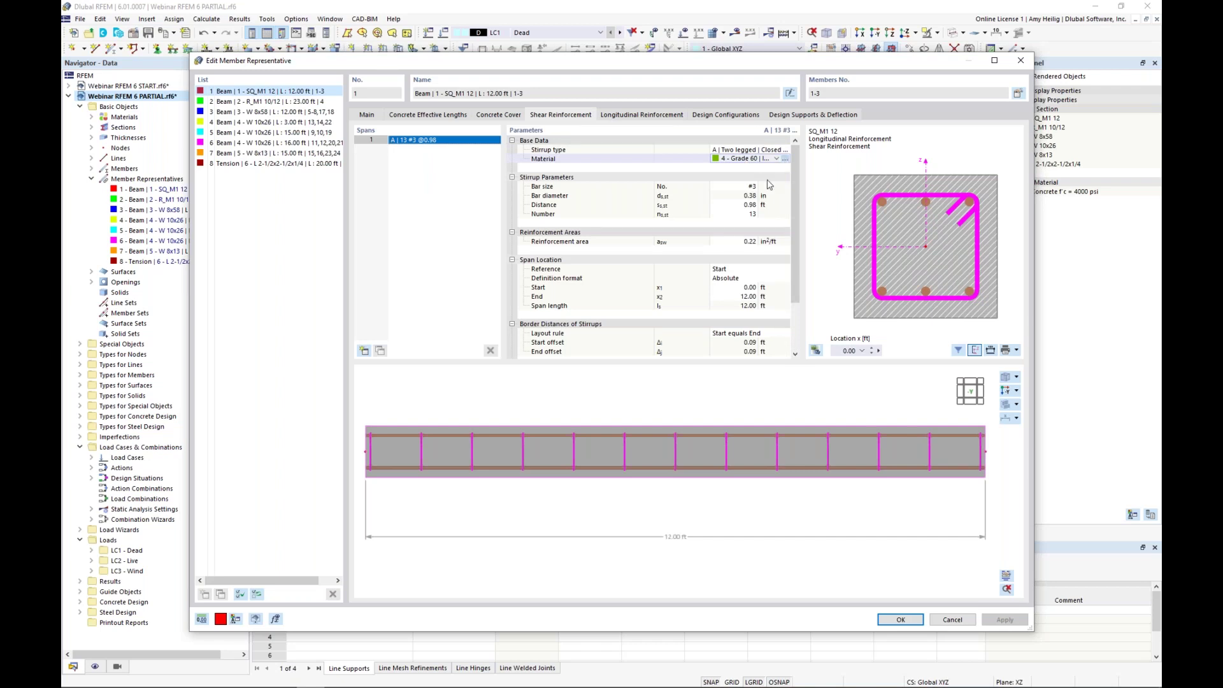
{"action": "left_click", "coordinate": [785, 158]}
{"action": "left_click", "coordinate": [761, 146]}
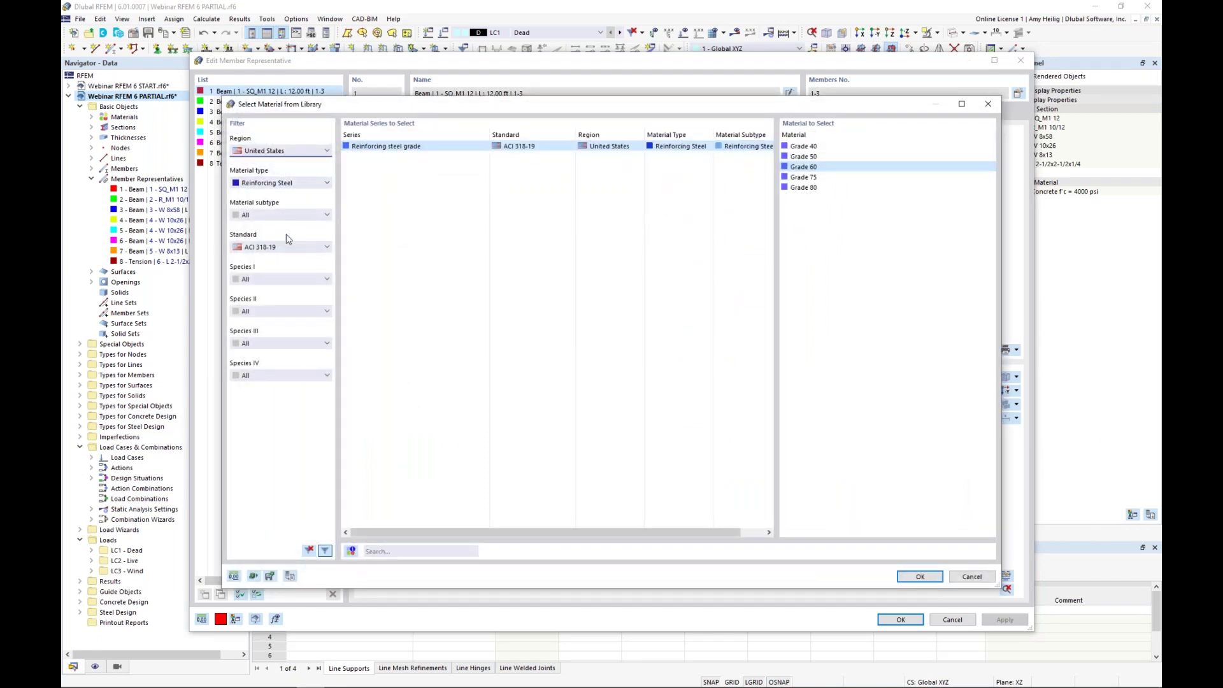
{"action": "left_click", "coordinate": [286, 184]}
{"action": "left_click", "coordinate": [368, 270]}
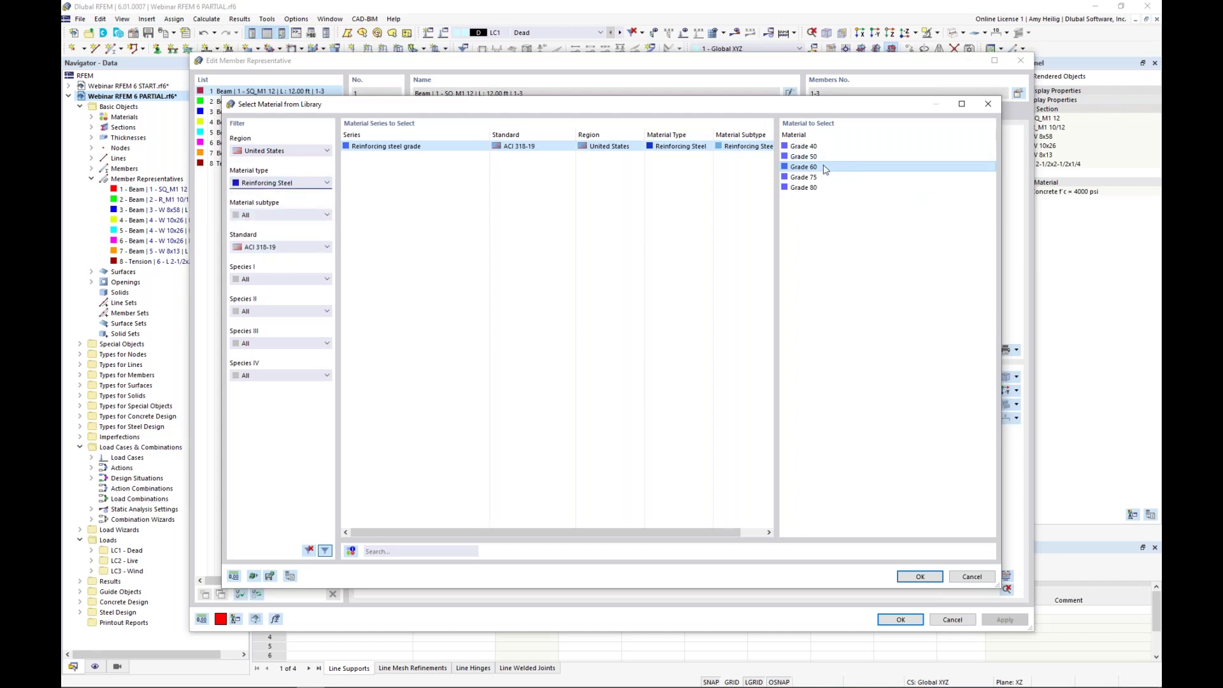
{"action": "left_click", "coordinate": [963, 578]}
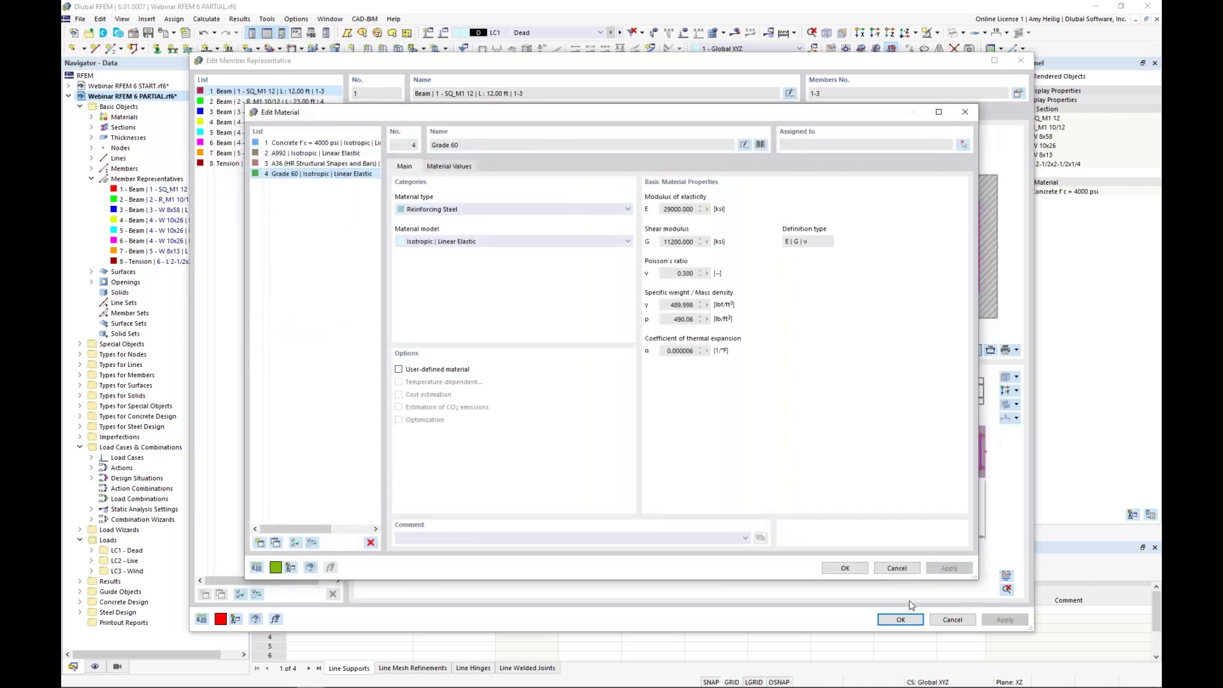
{"action": "left_click", "coordinate": [898, 568]}
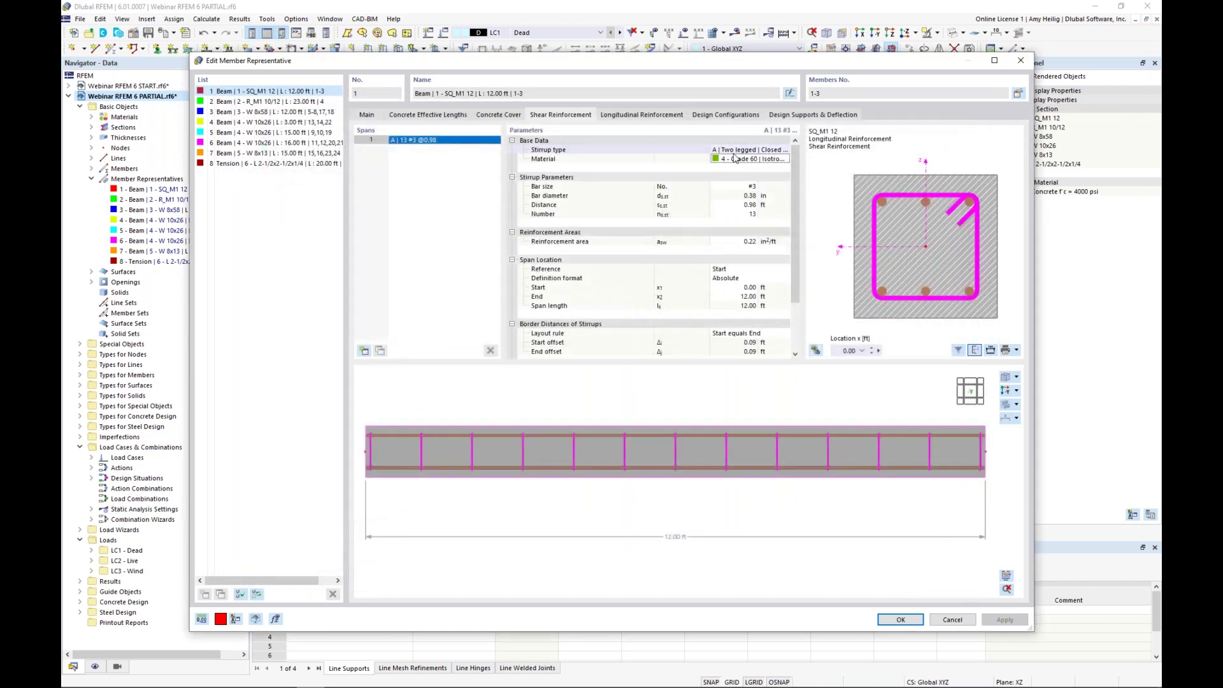
- Set the stirrup bar size to #4 and the stirrup distance to 0.75 ft for the SQ_M1 12 representative
{"action": "left_click", "coordinate": [742, 185]}
{"action": "left_click", "coordinate": [752, 186]}
{"action": "left_click", "coordinate": [742, 246]}
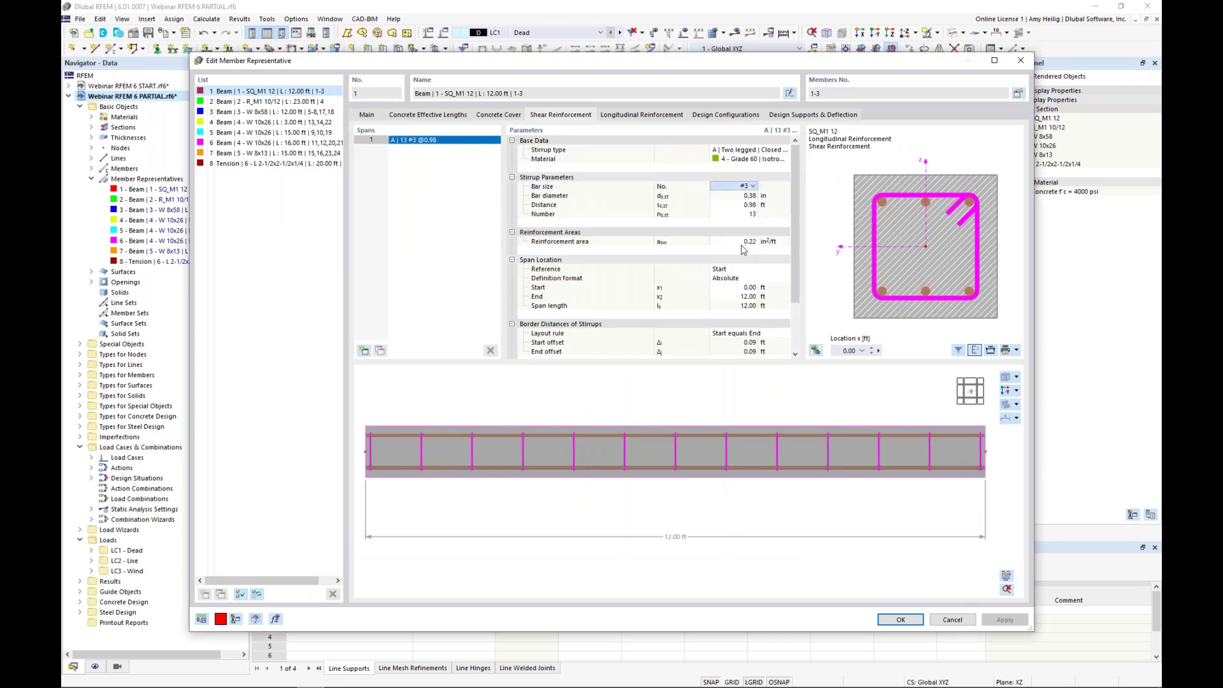
{"action": "left_click", "coordinate": [747, 205]}
{"action": "type", "text": "0.75"}
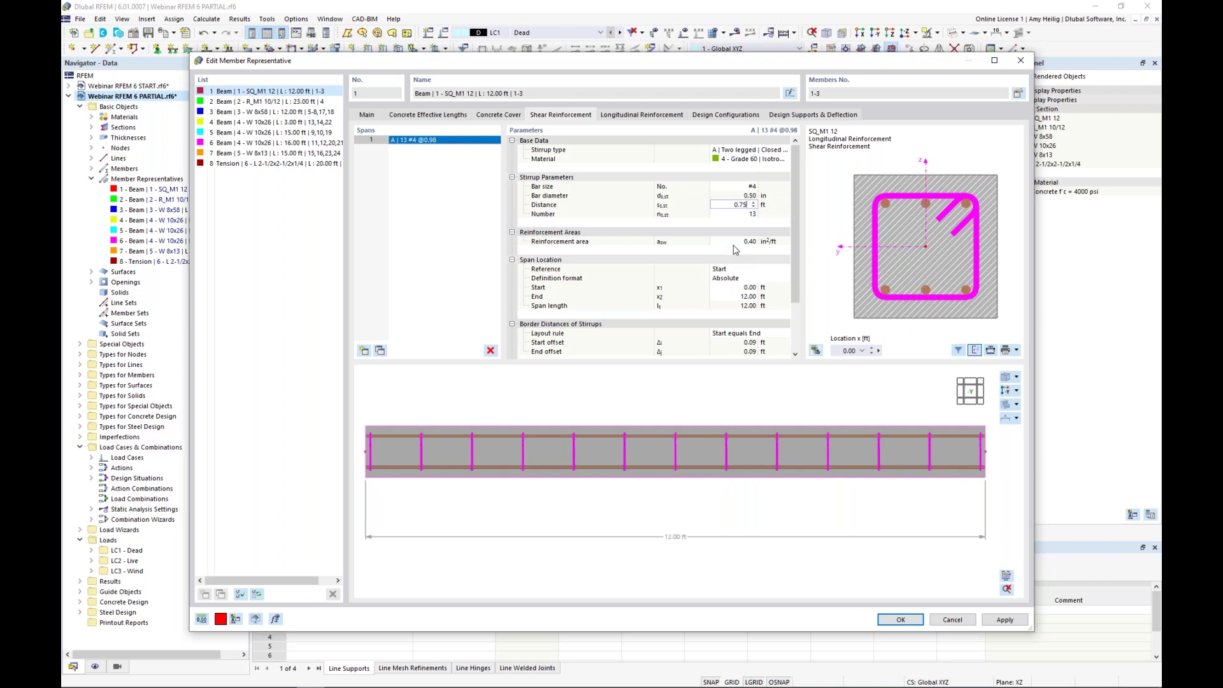
{"action": "key", "text": "Tab"}
{"action": "middle_click_drag", "start_coordinate": [870, 453], "coordinate": [807, 494], "text": "ctrl"}
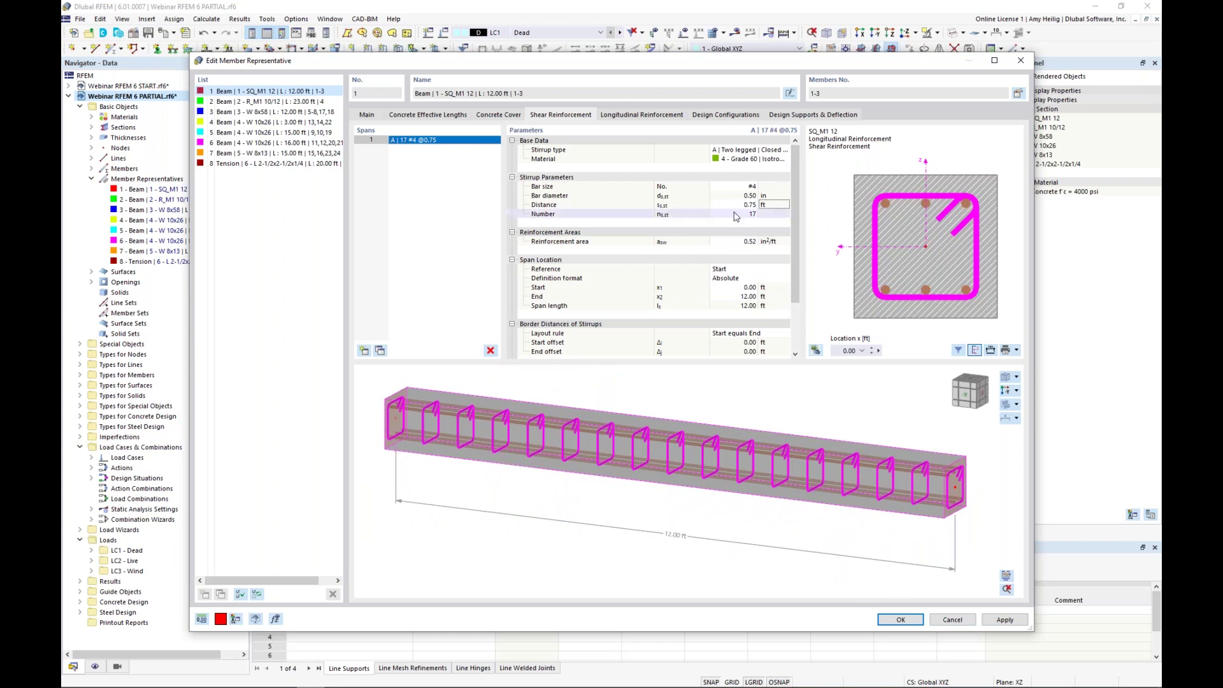
- Set the longitudinal reinforcement of the SQ_M1 12 representative to the uniformly surrounding rebar type with 8 bars
{"action": "left_click", "coordinate": [629, 115]}
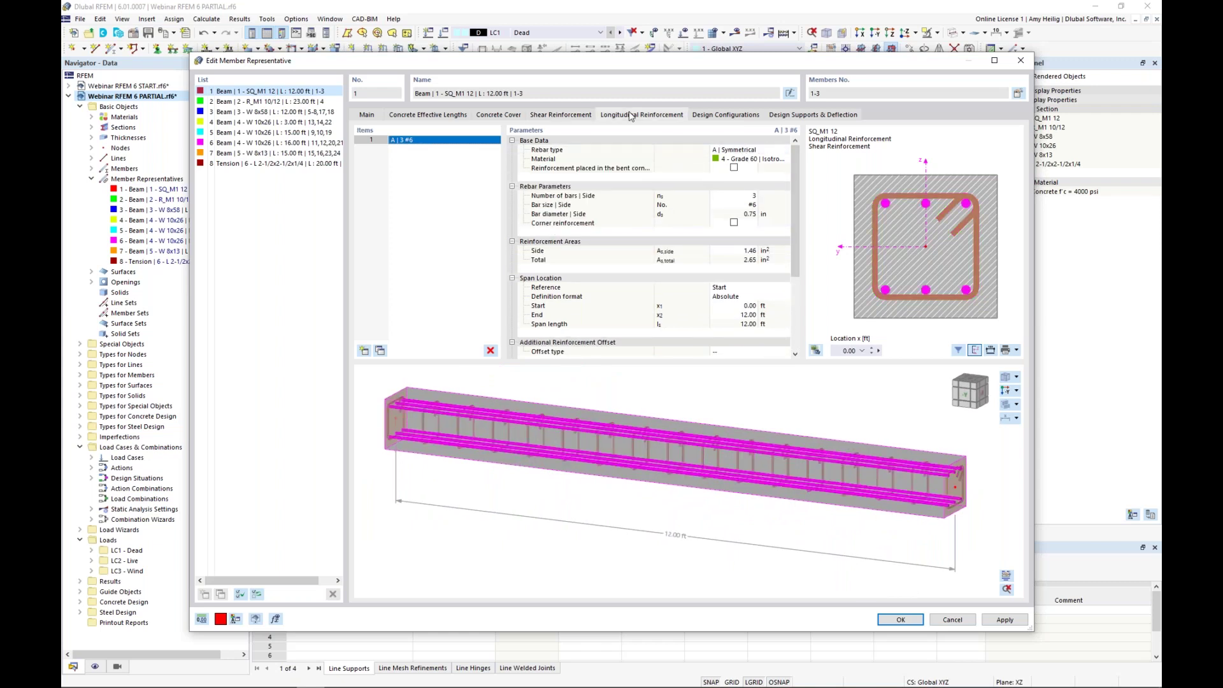
{"action": "left_click", "coordinate": [786, 152]}
{"action": "left_click", "coordinate": [782, 181]}
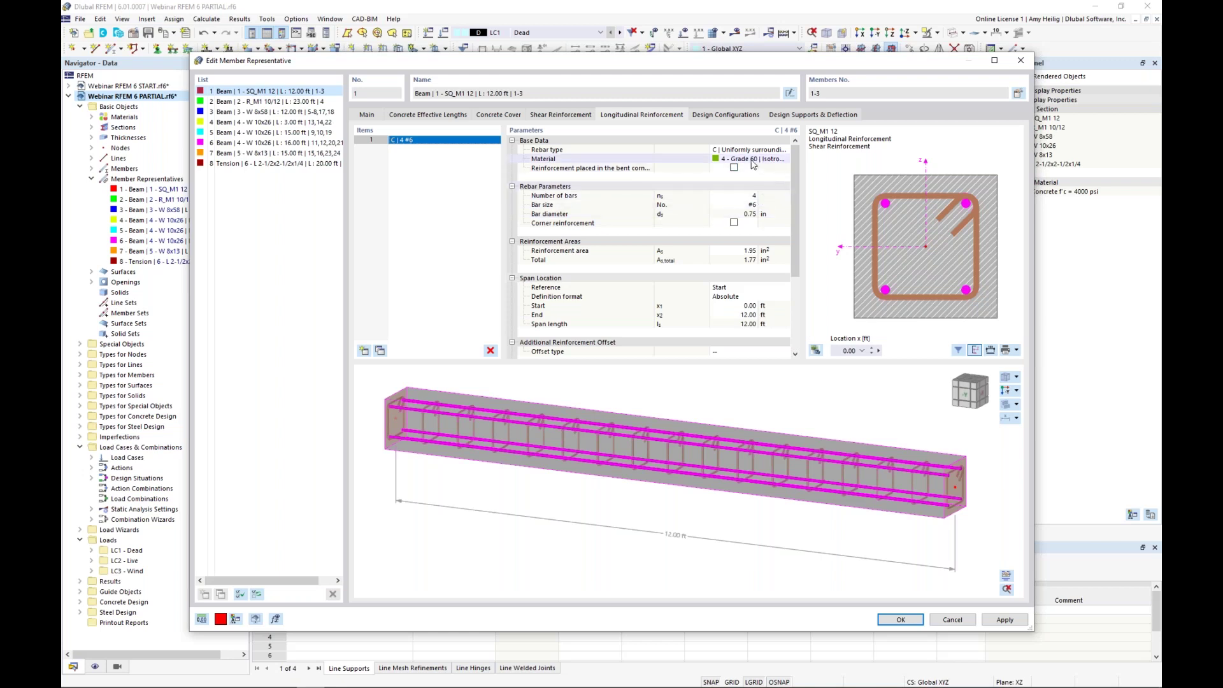
{"action": "left_click", "coordinate": [742, 195]}
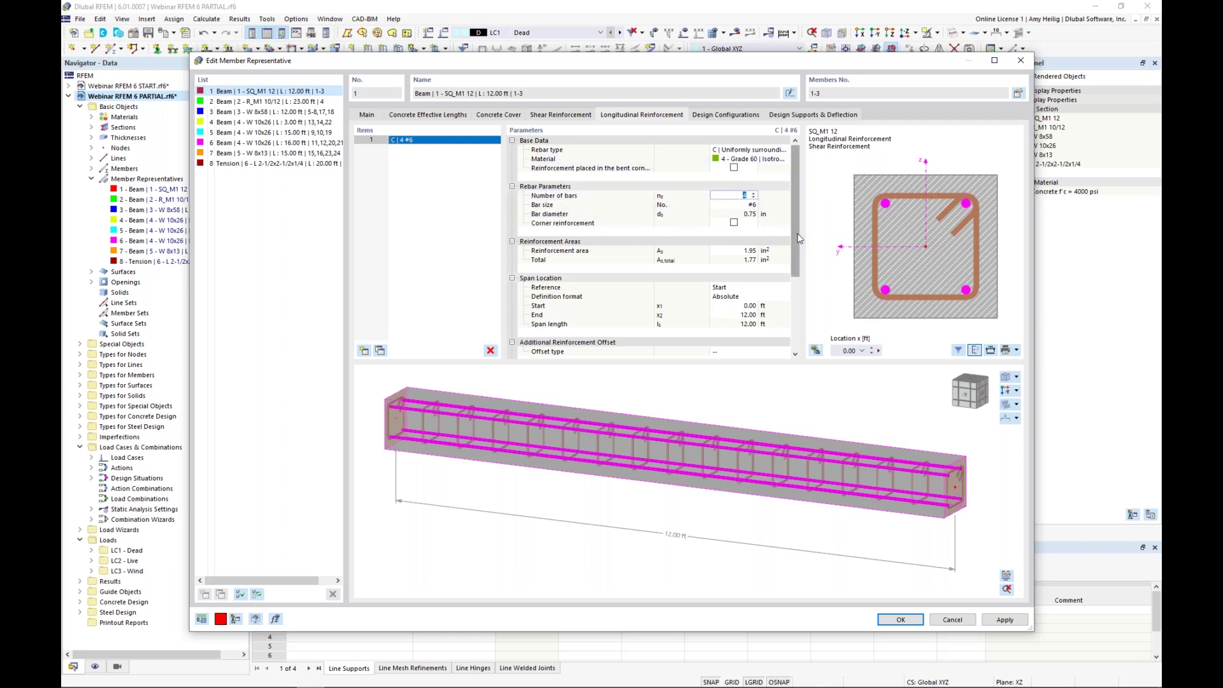
{"action": "key", "text": "Return"}
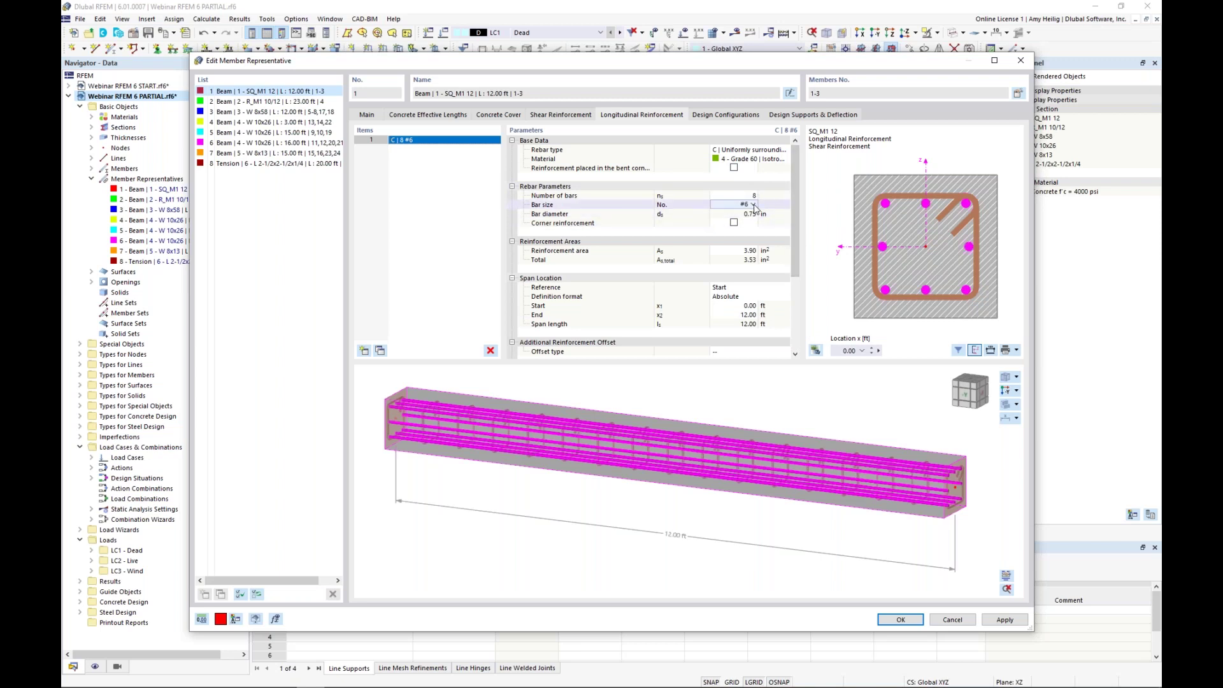
- Set the longitudinal bar size of the SQ_M1 12 representative to #7 and inspect the rebar in the member preview
{"action": "left_click", "coordinate": [753, 205]}
{"action": "left_click", "coordinate": [756, 295]}
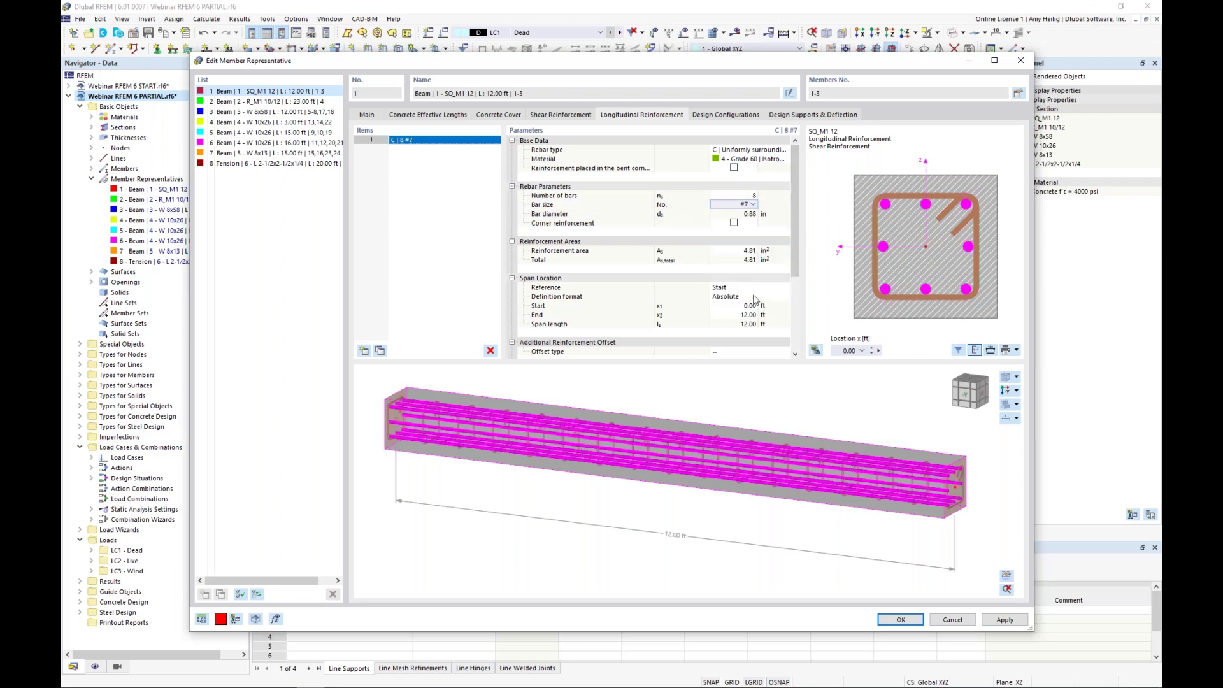
{"action": "middle_click_drag", "start_coordinate": [850, 423], "coordinate": [815, 436], "text": "ctrl"}
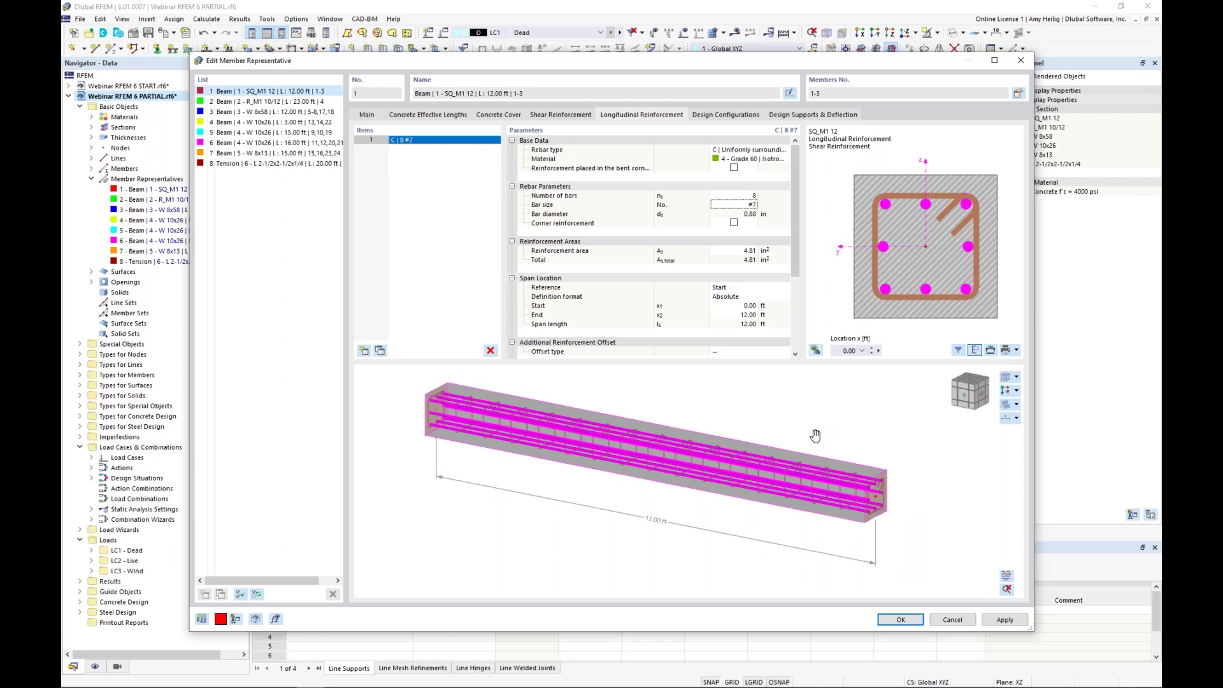
- Review the default ACI 318 strength and serviceability configurations assigned to the SQ_M1 12 representative
{"action": "left_click", "coordinate": [736, 117]}
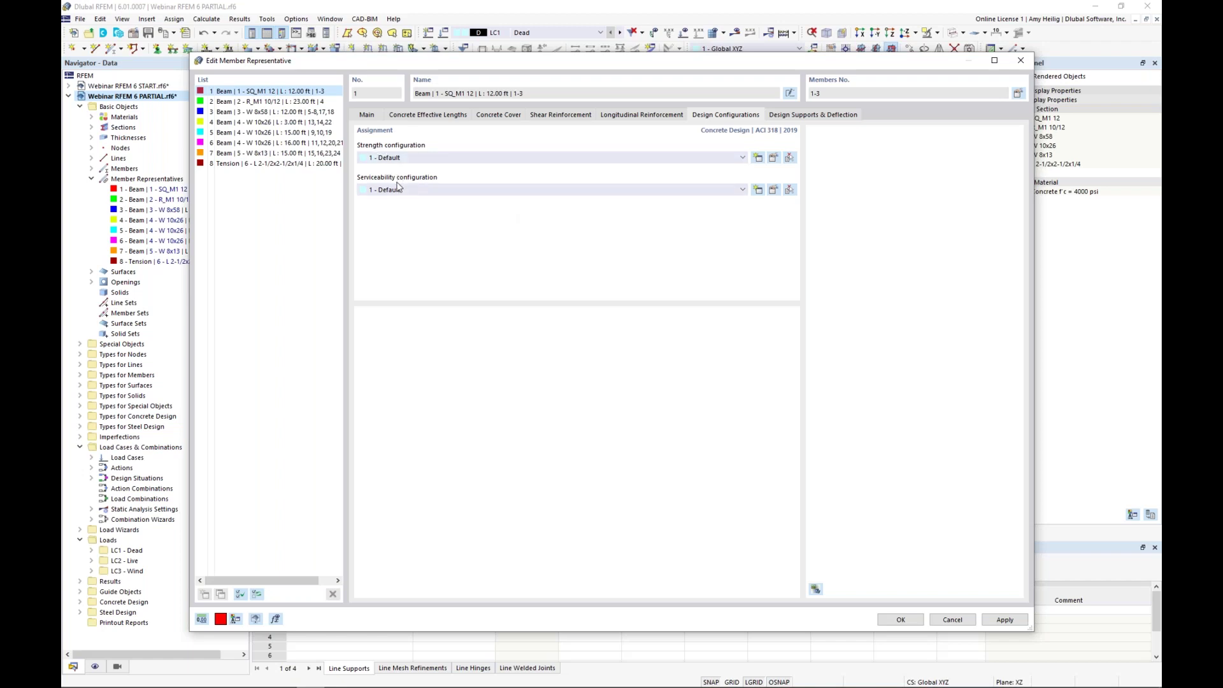
{"action": "left_click", "coordinate": [773, 159]}
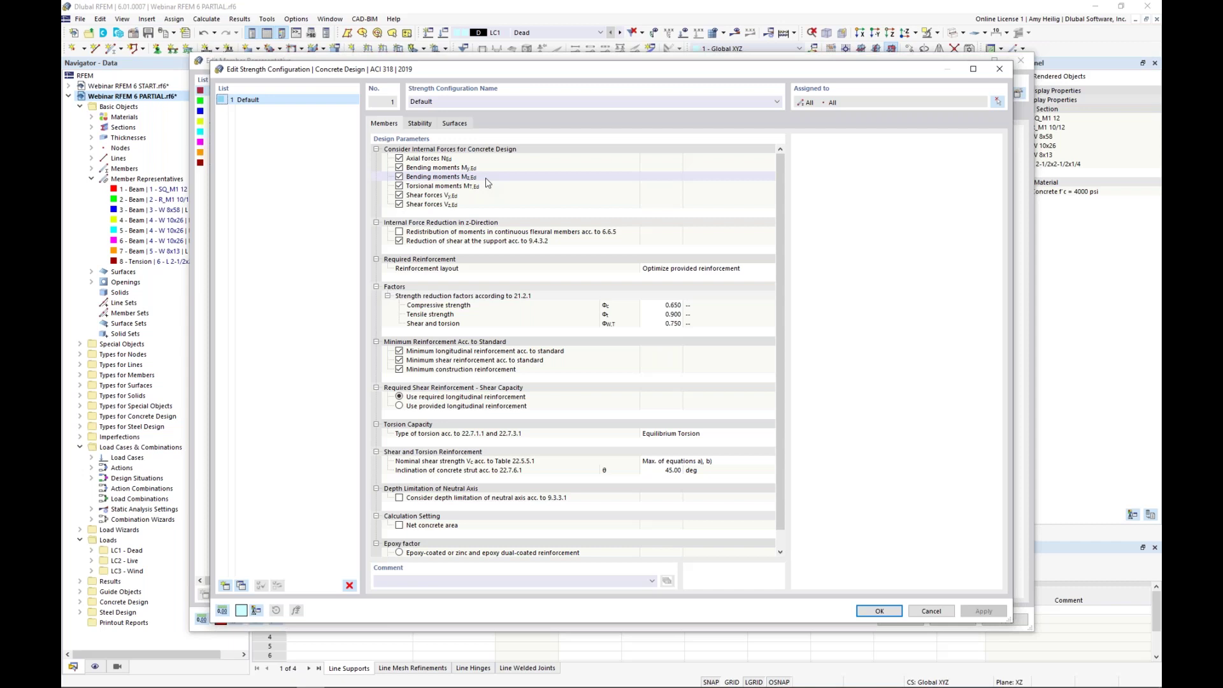
{"action": "left_click", "coordinate": [929, 614]}
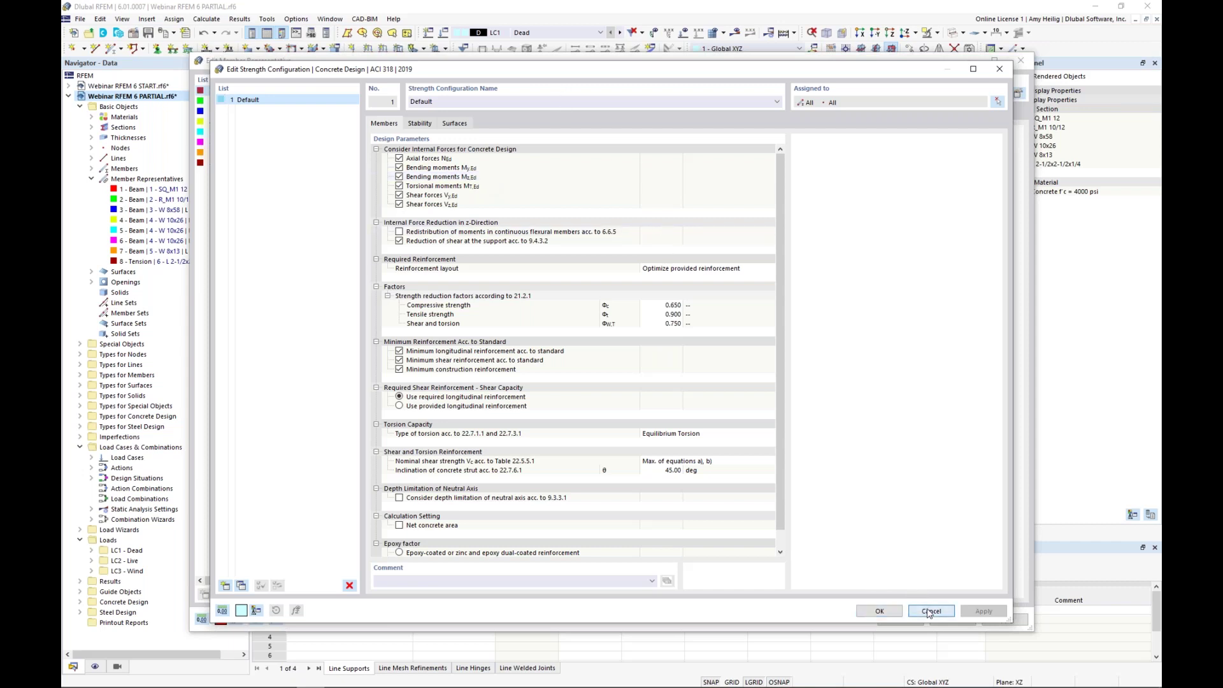
{"action": "left_click", "coordinate": [773, 190]}
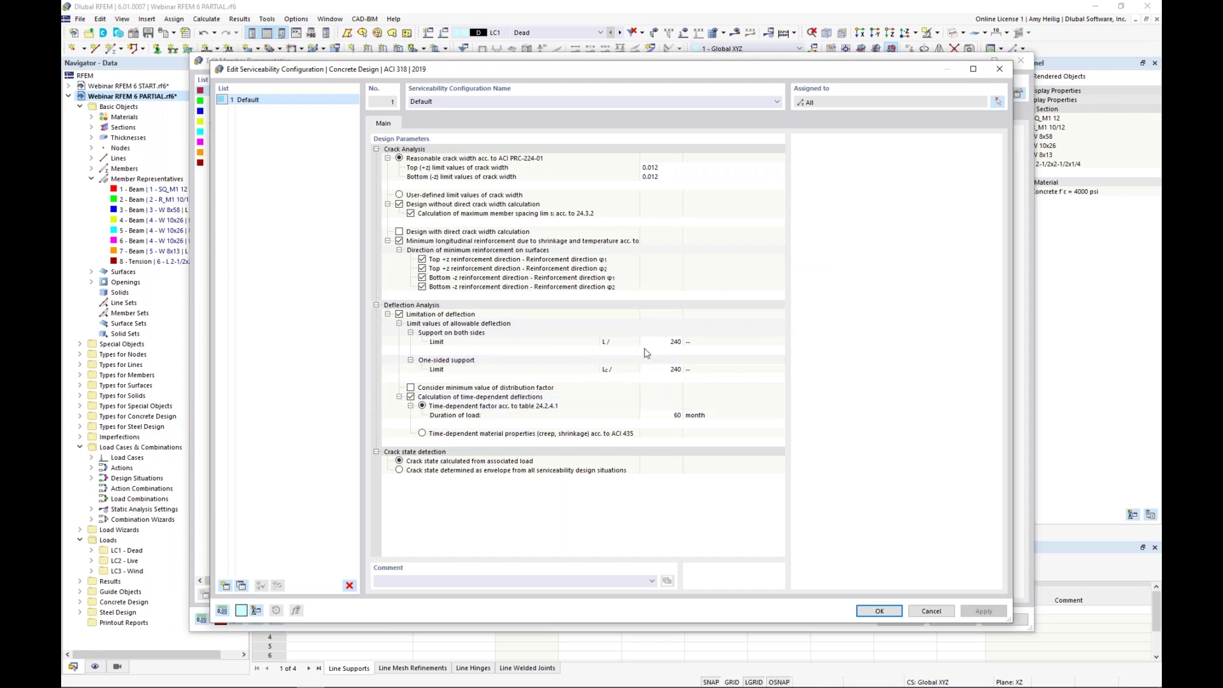
{"action": "left_click", "coordinate": [926, 615]}
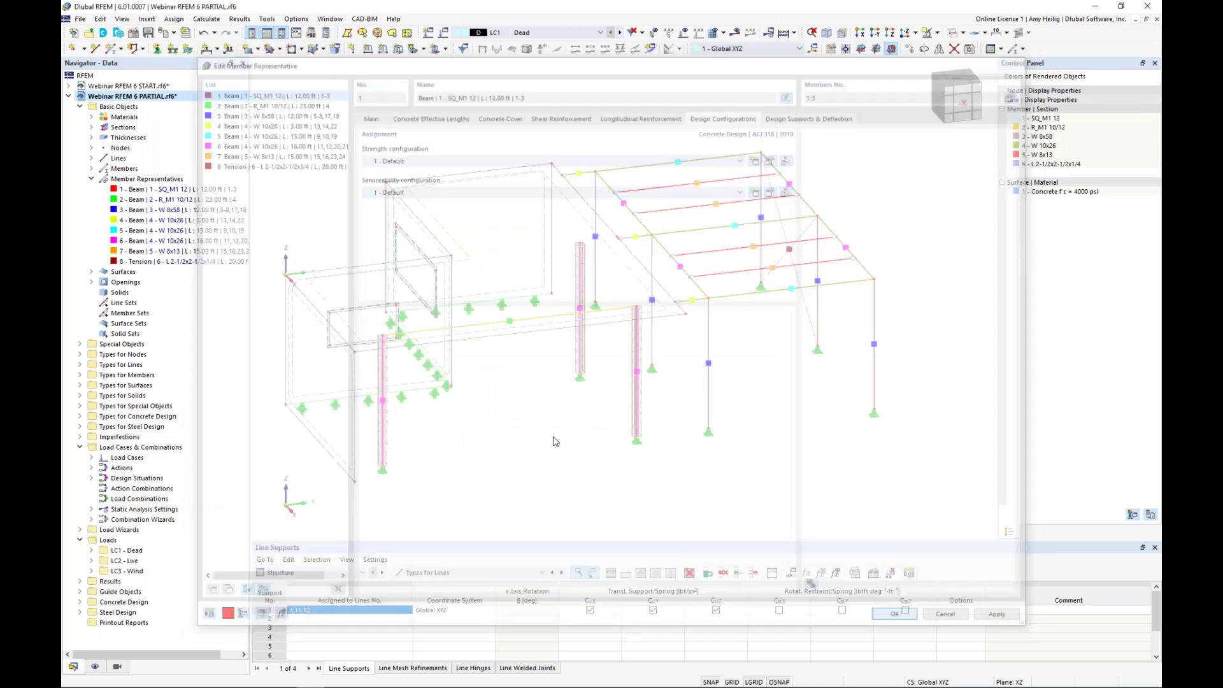
- Edit the 16 ft W 10x26 member representative and activate the steel design properties for its members 11, 12, 20 and 21
{"action": "scroll", "coordinate": [556, 440], "scroll_direction": "up", "scroll_amount": 5}
{"action": "middle_click_drag", "start_coordinate": [658, 401], "coordinate": [636, 270], "text": "ctrl"}
{"action": "scroll", "coordinate": [698, 285], "scroll_direction": "up", "scroll_amount": 3}
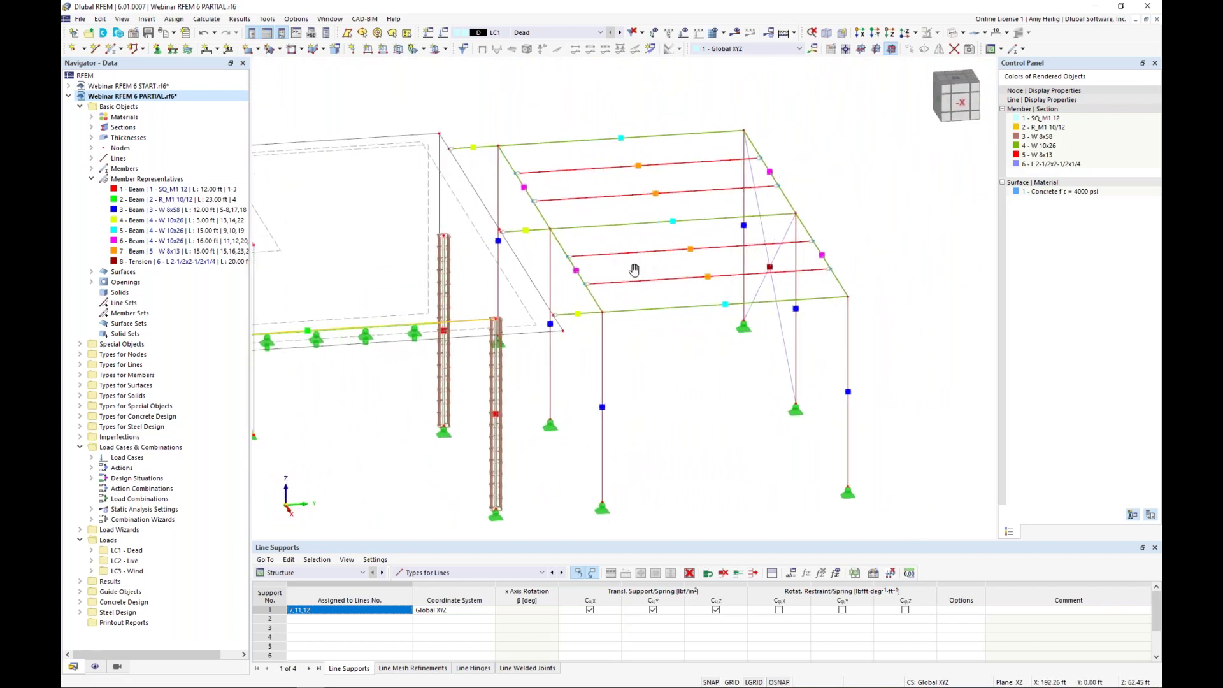
{"action": "double_click", "coordinate": [577, 272]}
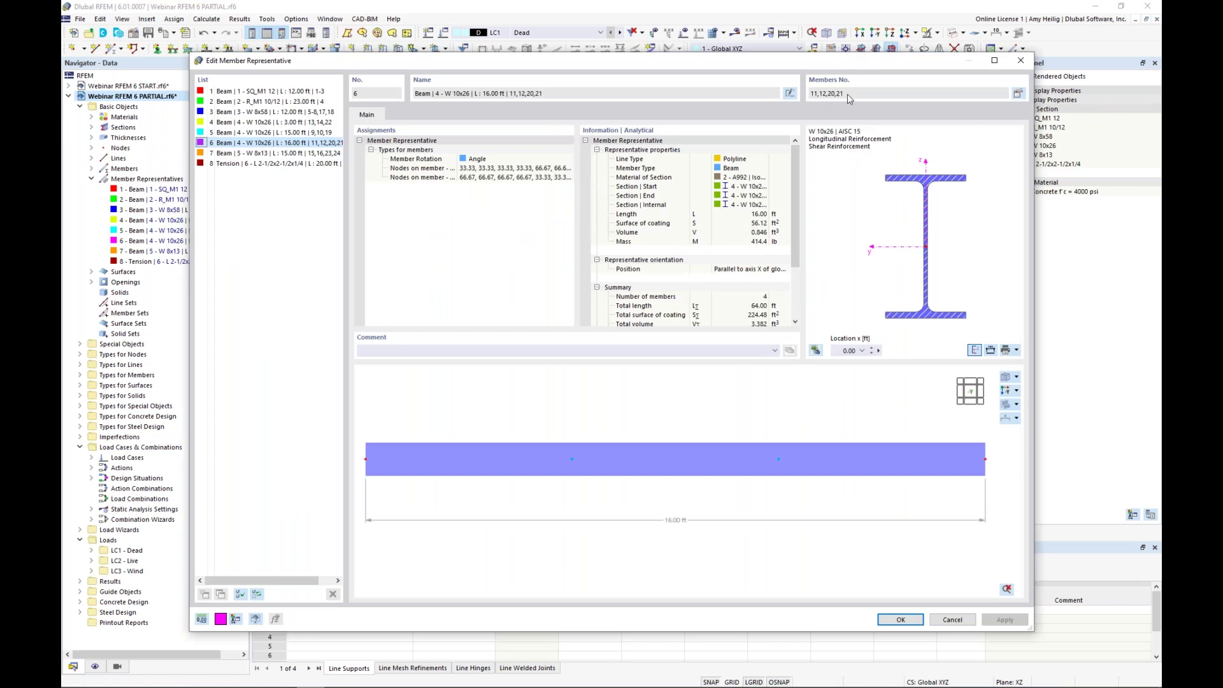
{"action": "left_click", "coordinate": [1018, 96]}
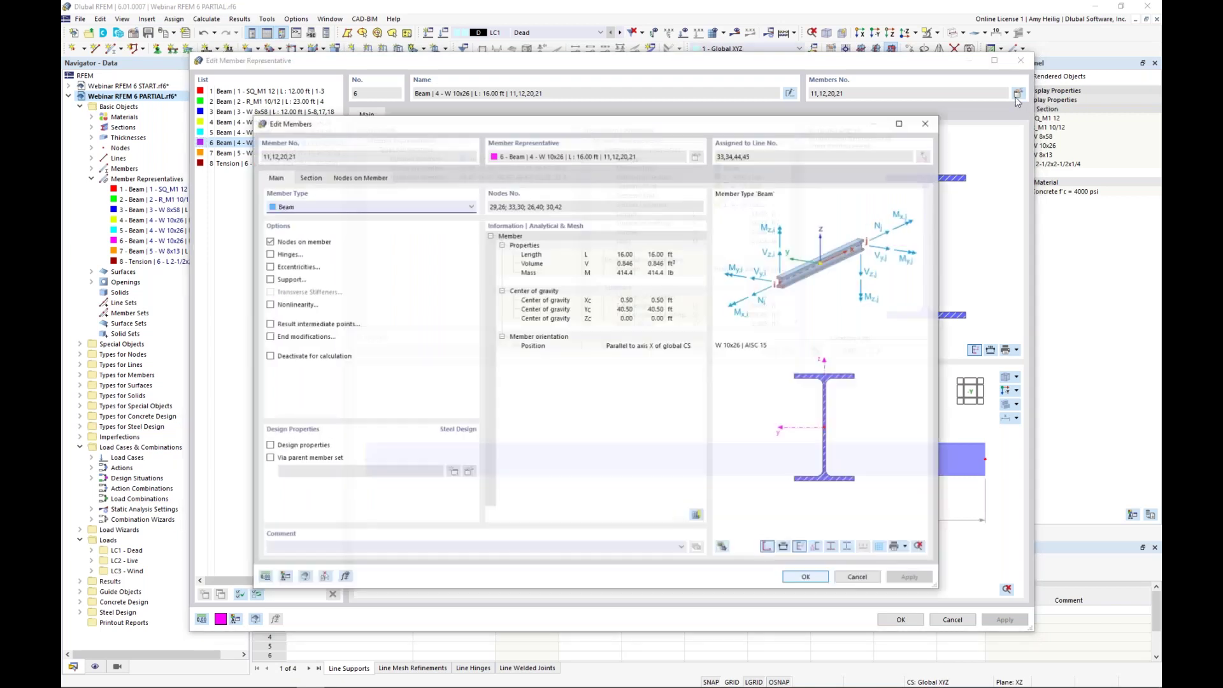
{"action": "left_click", "coordinate": [269, 445]}
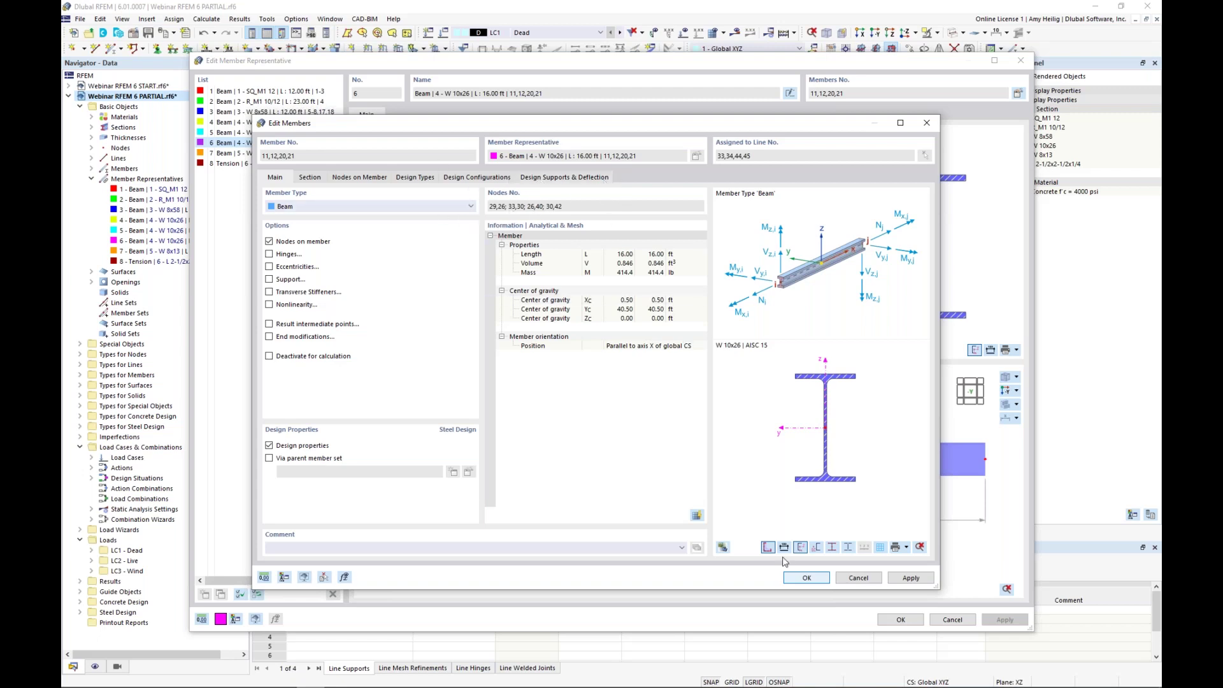
{"action": "left_click", "coordinate": [806, 578]}
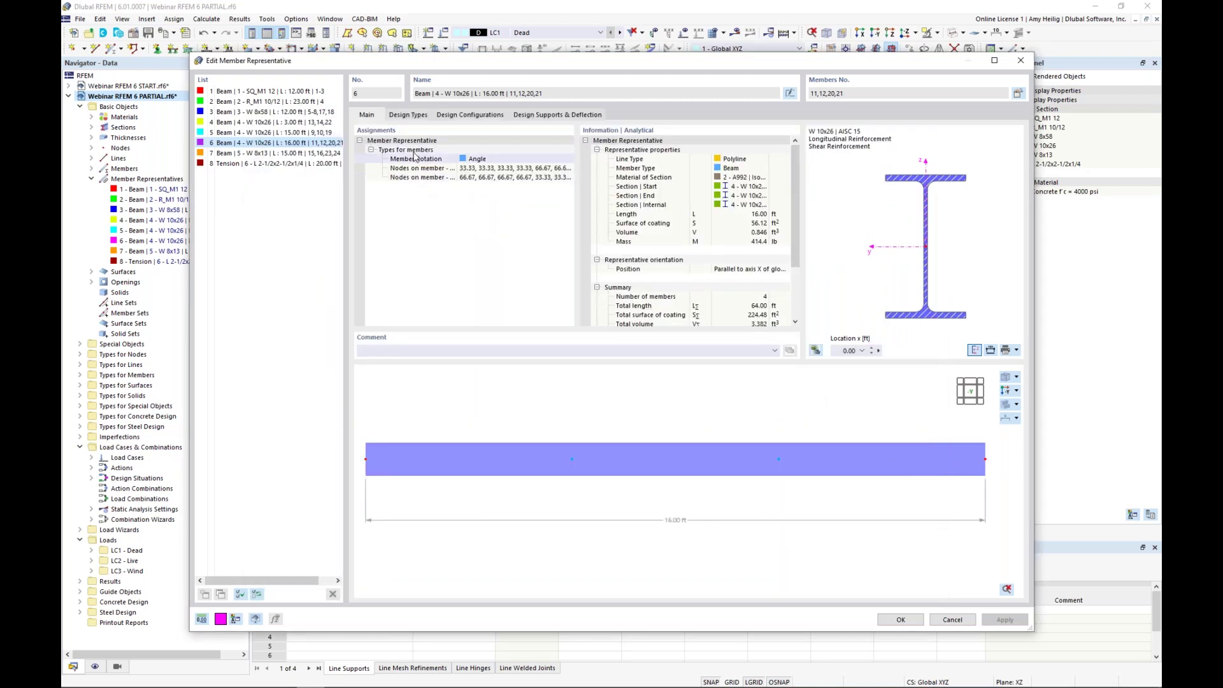
- Create new effective lengths for the W 10x26 representative with intermediate nodes enabled and imported from member 11 in the model
{"action": "left_click", "coordinate": [414, 115]}
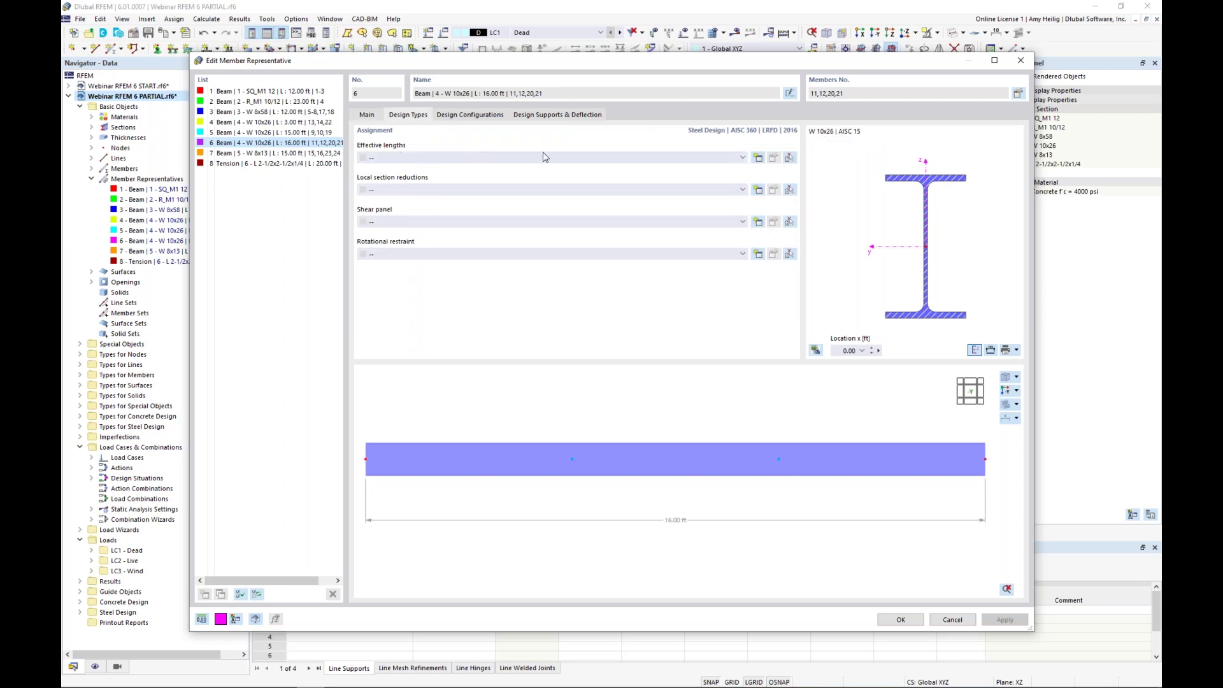
{"action": "left_click", "coordinate": [758, 158]}
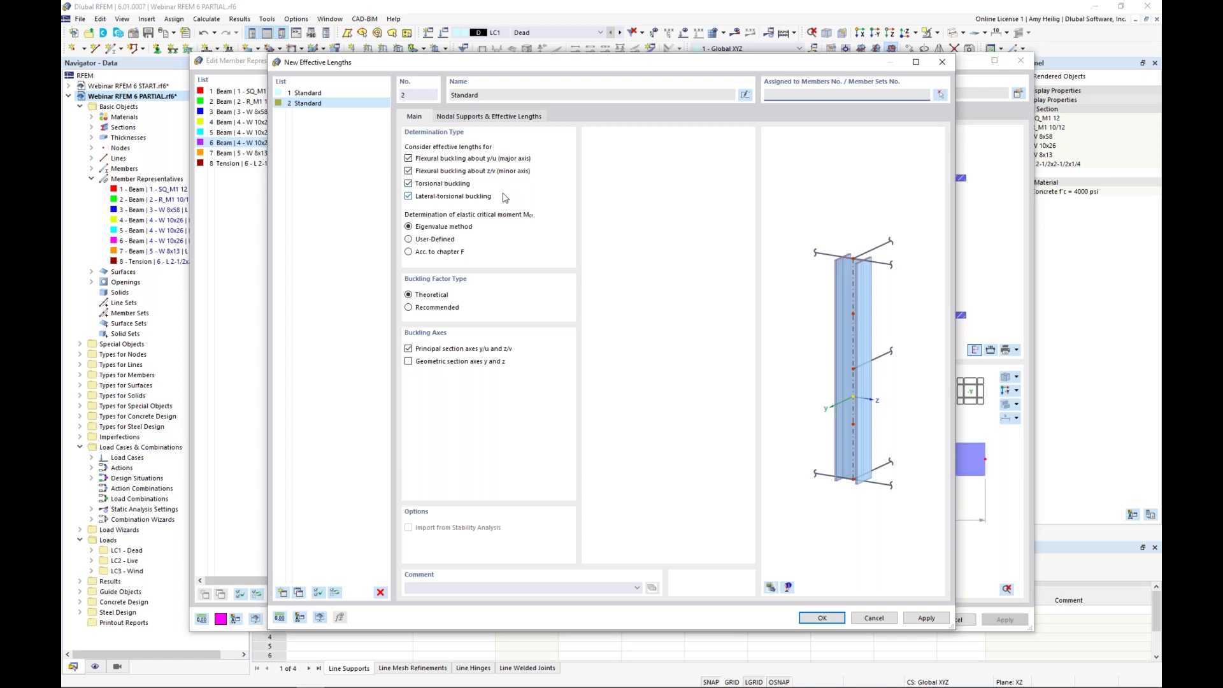
{"action": "left_click", "coordinate": [497, 119]}
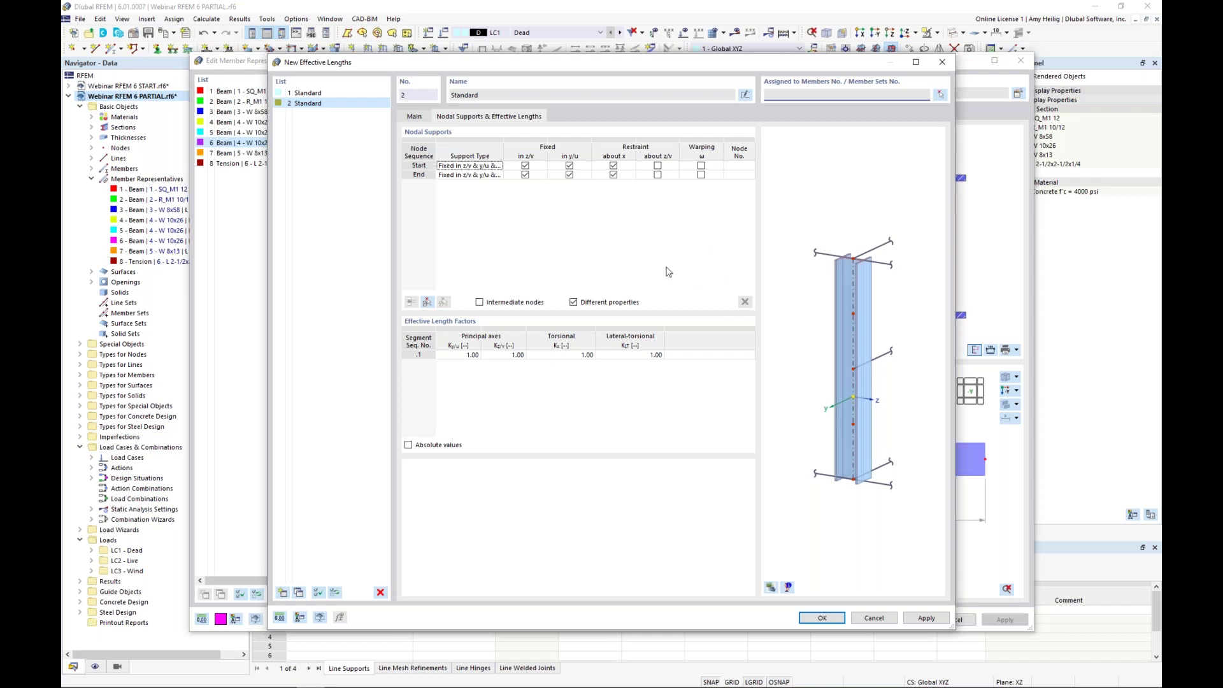
{"action": "left_click", "coordinate": [481, 304]}
{"action": "left_click", "coordinate": [426, 303]}
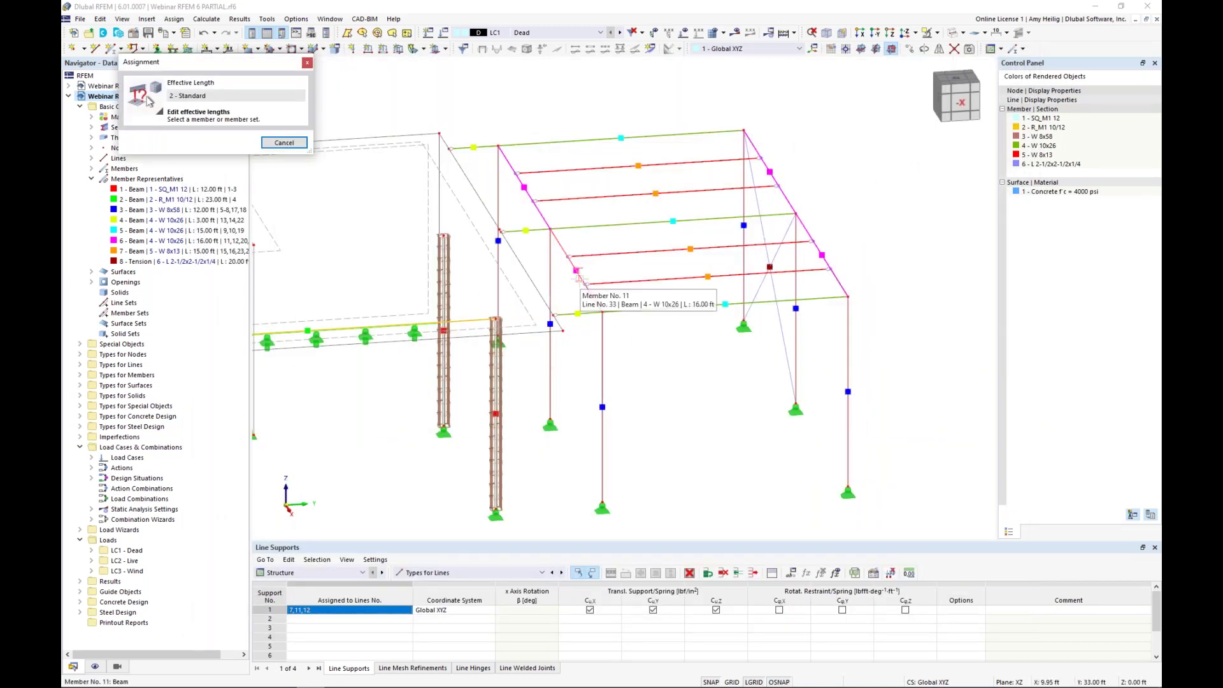
{"action": "scroll", "coordinate": [579, 276], "scroll_direction": "up", "scroll_amount": 1}
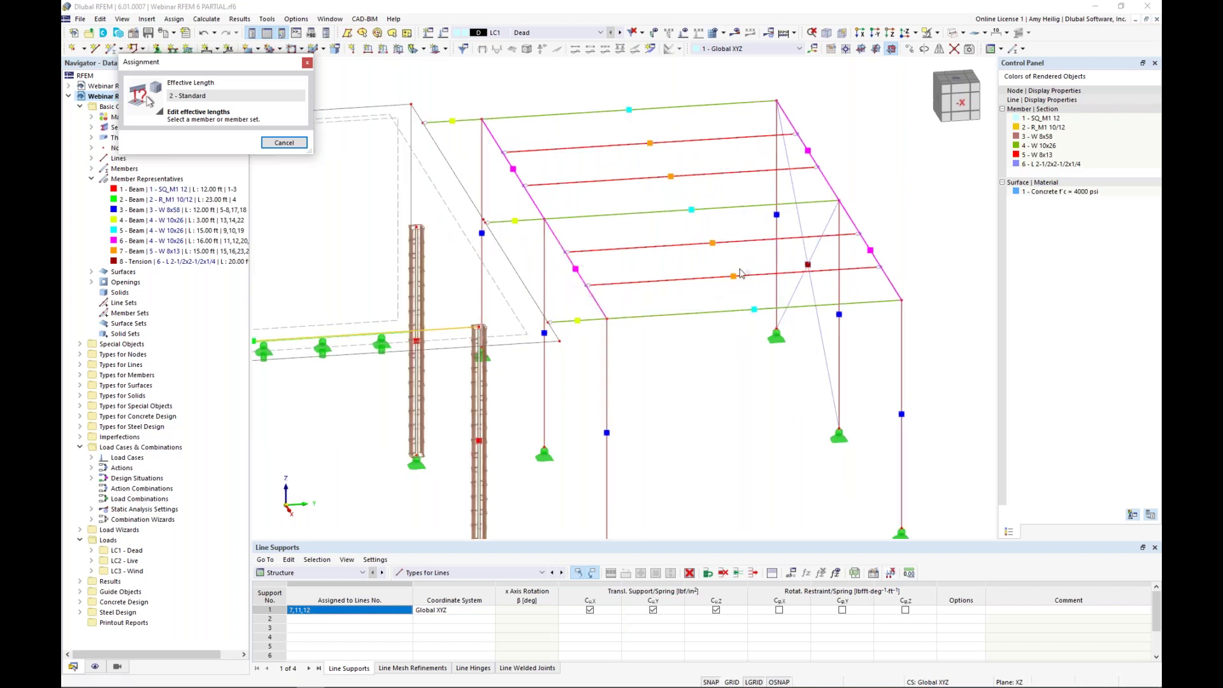
{"action": "left_click", "coordinate": [578, 271]}
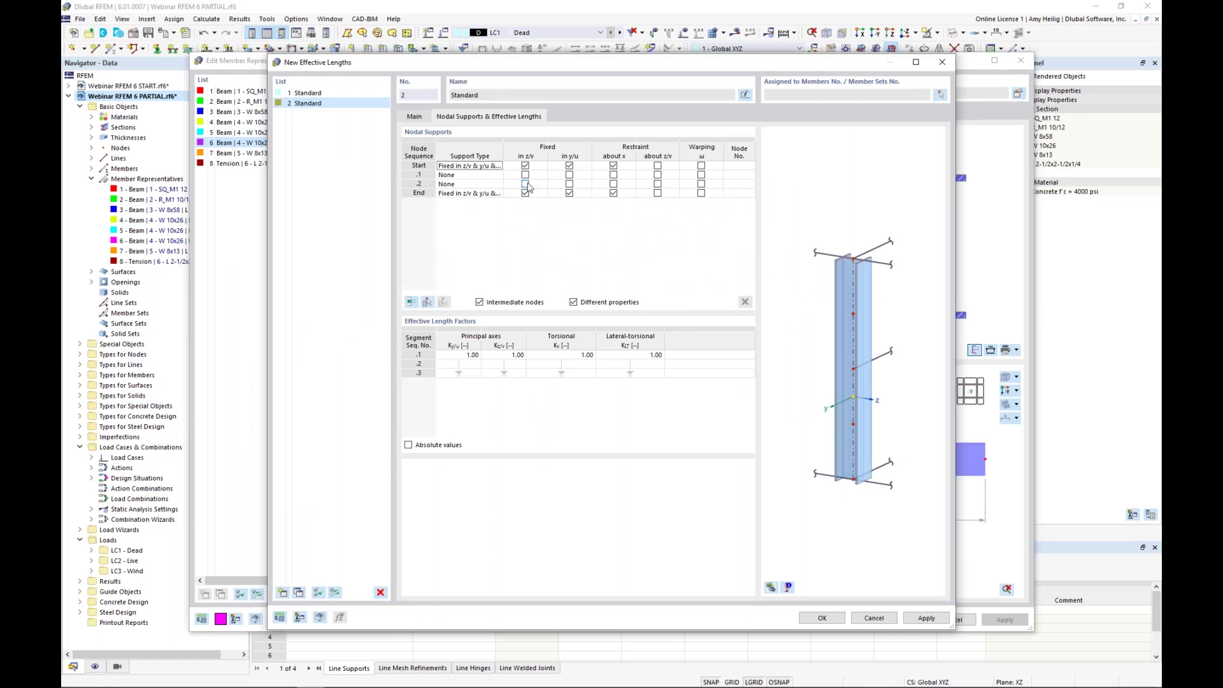
- Fix both intermediate nodes in y/u, leave the eccentricity type at None, and assign the effective lengths to the 16 ft W 10x26 representative
{"action": "left_click", "coordinate": [569, 174]}
{"action": "left_click", "coordinate": [569, 183]}
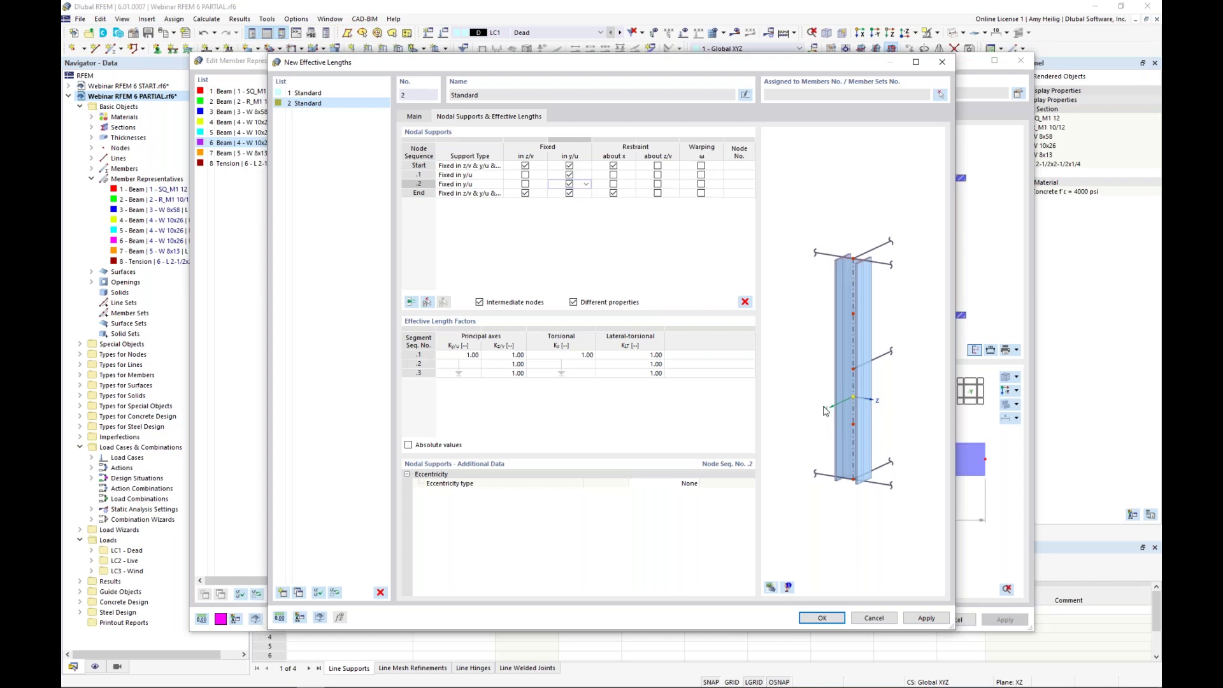
{"action": "left_click", "coordinate": [694, 483]}
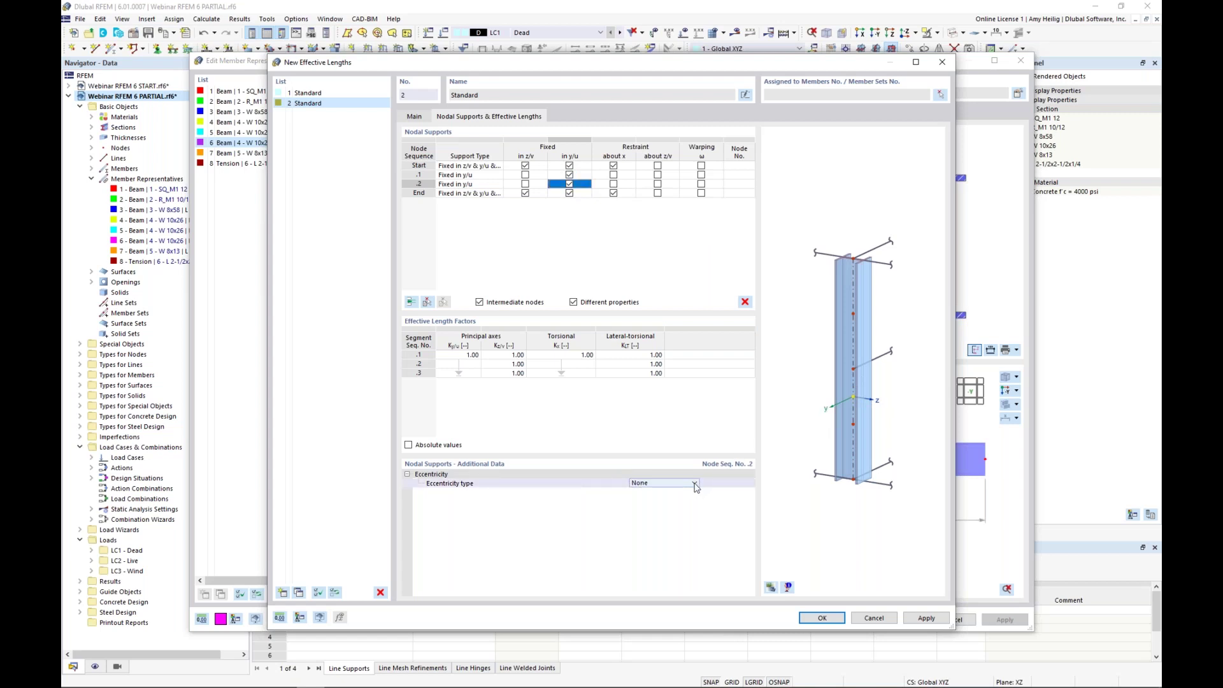
{"action": "left_click", "coordinate": [695, 484]}
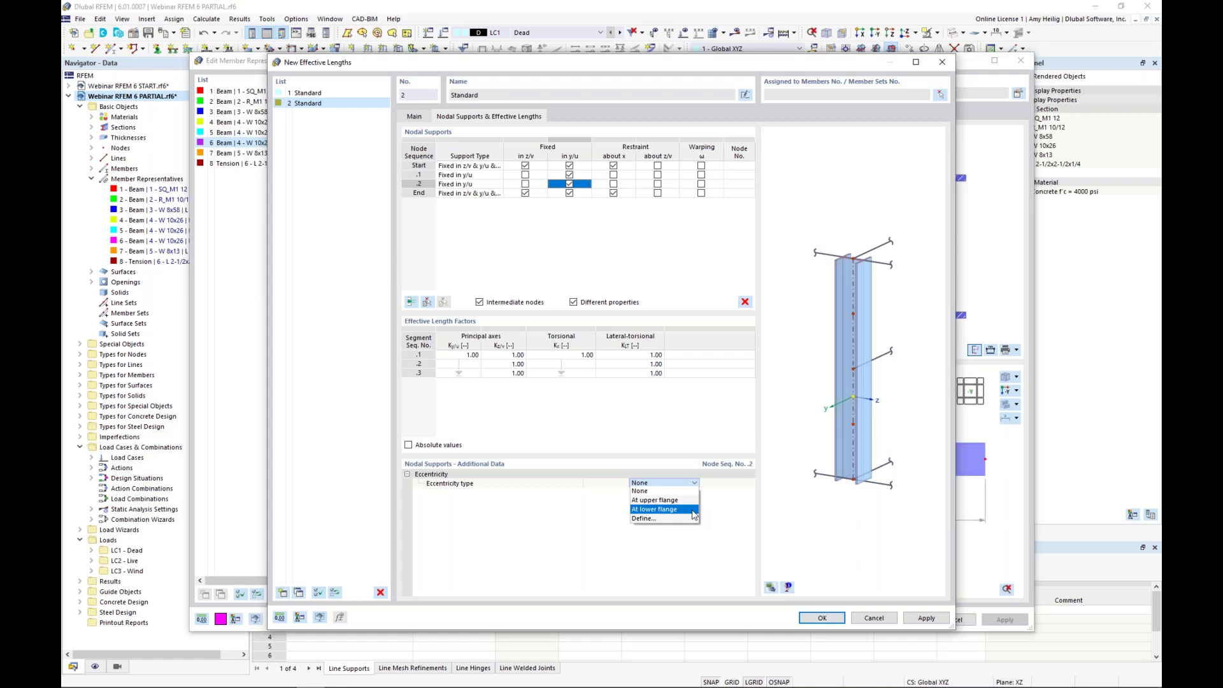
{"action": "left_click", "coordinate": [716, 515]}
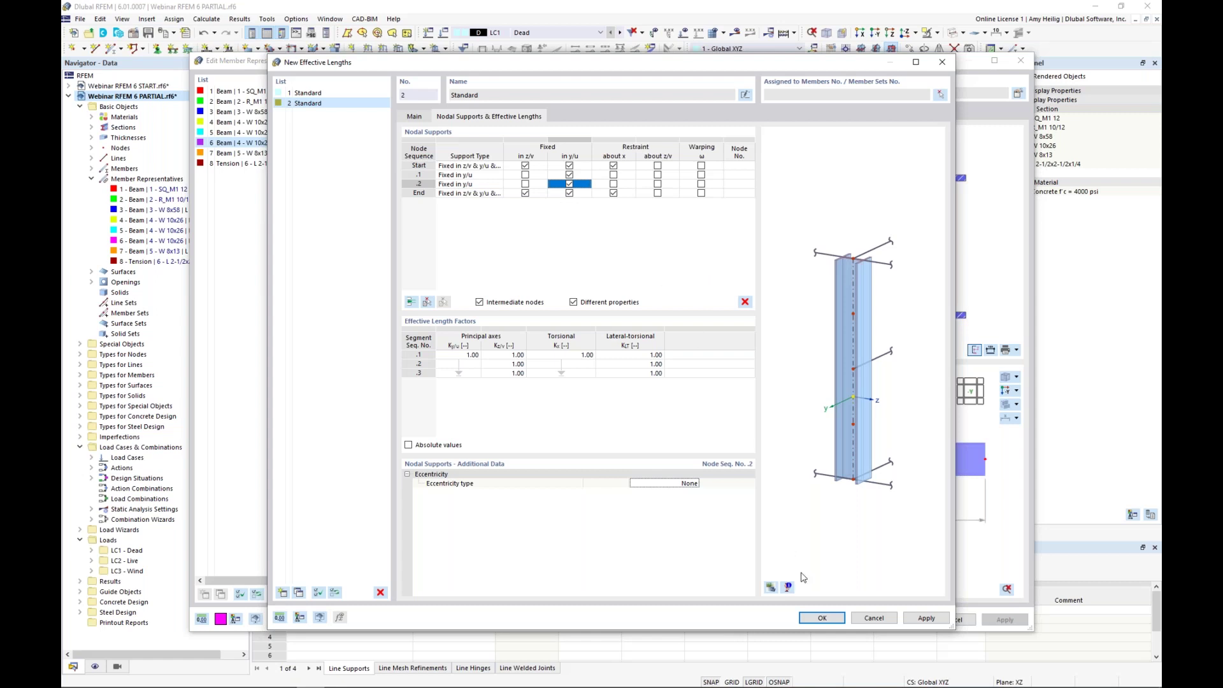
{"action": "left_click", "coordinate": [418, 118]}
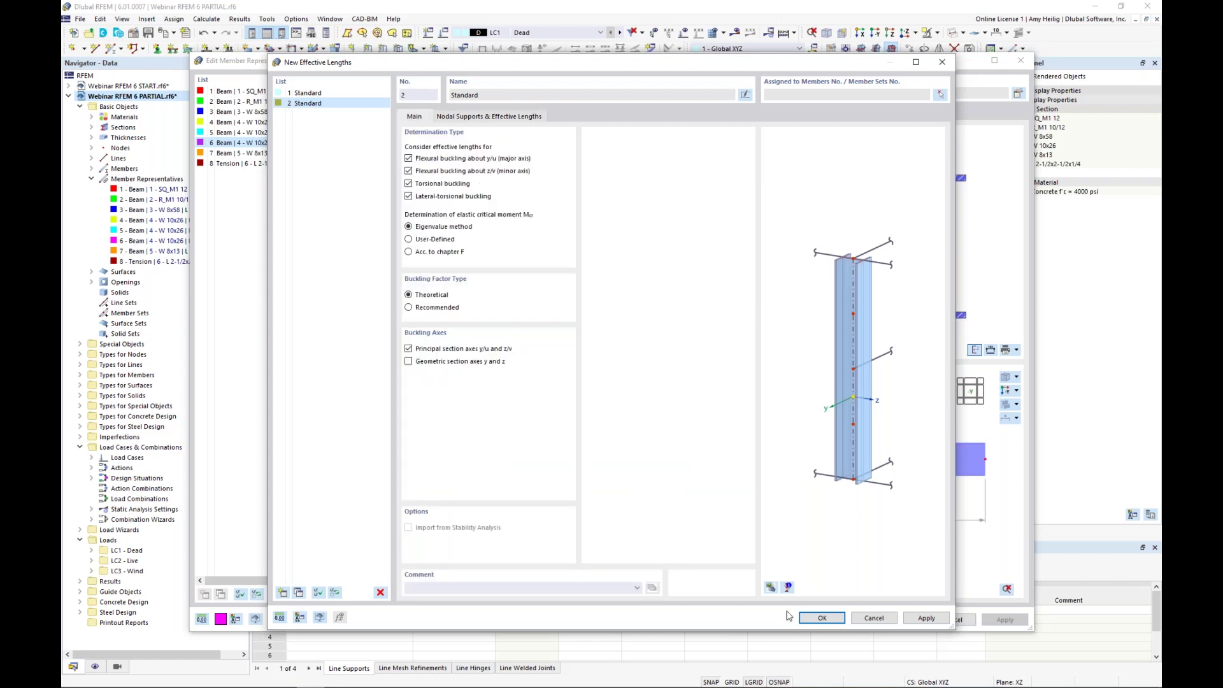
{"action": "left_click", "coordinate": [822, 617]}
{"action": "middle_click_drag", "start_coordinate": [820, 421], "coordinate": [736, 469], "text": "ctrl"}
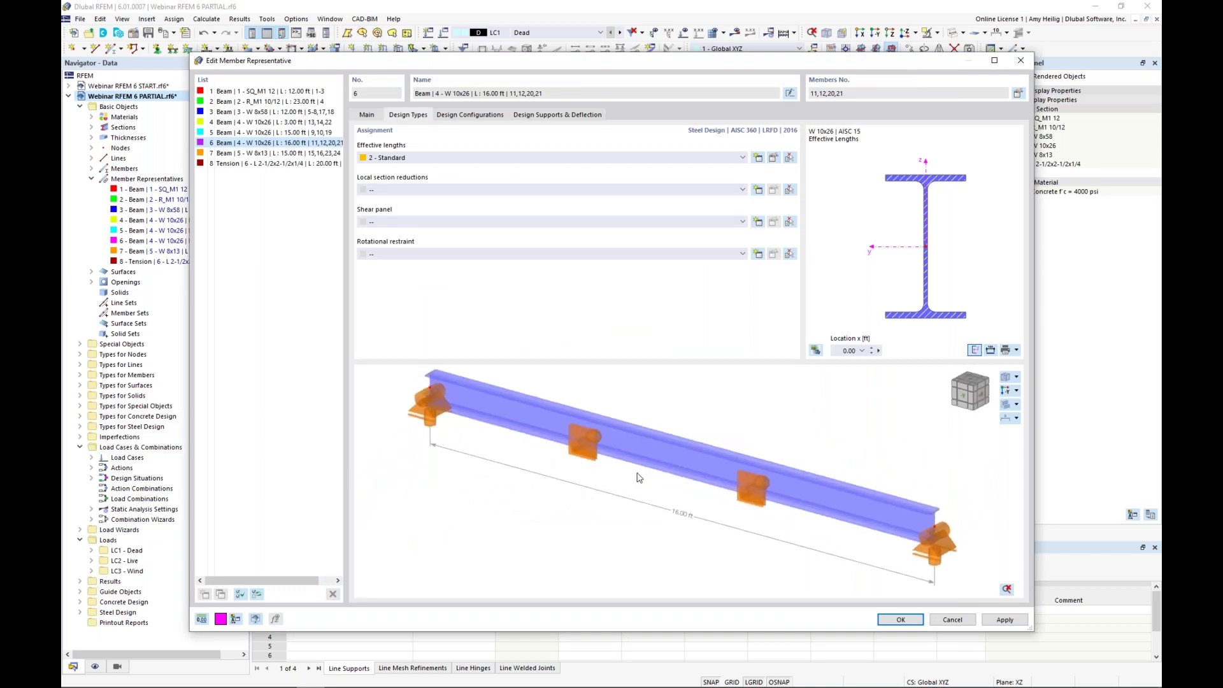
{"action": "scroll", "coordinate": [806, 506], "scroll_direction": "down", "scroll_amount": 1}
{"action": "middle_click_drag", "start_coordinate": [851, 464], "coordinate": [800, 451]}
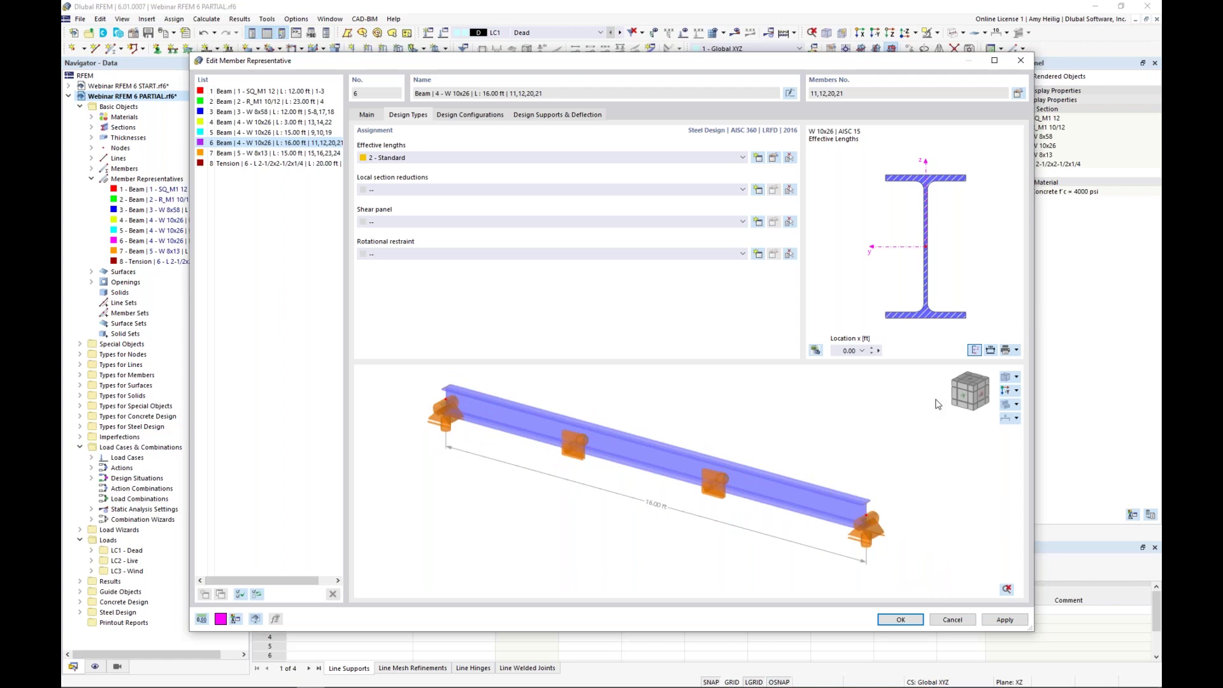
- Review the default AISC 360 strength and serviceability configurations, then accept the edited W 10x26 representative
{"action": "left_click", "coordinate": [496, 118]}
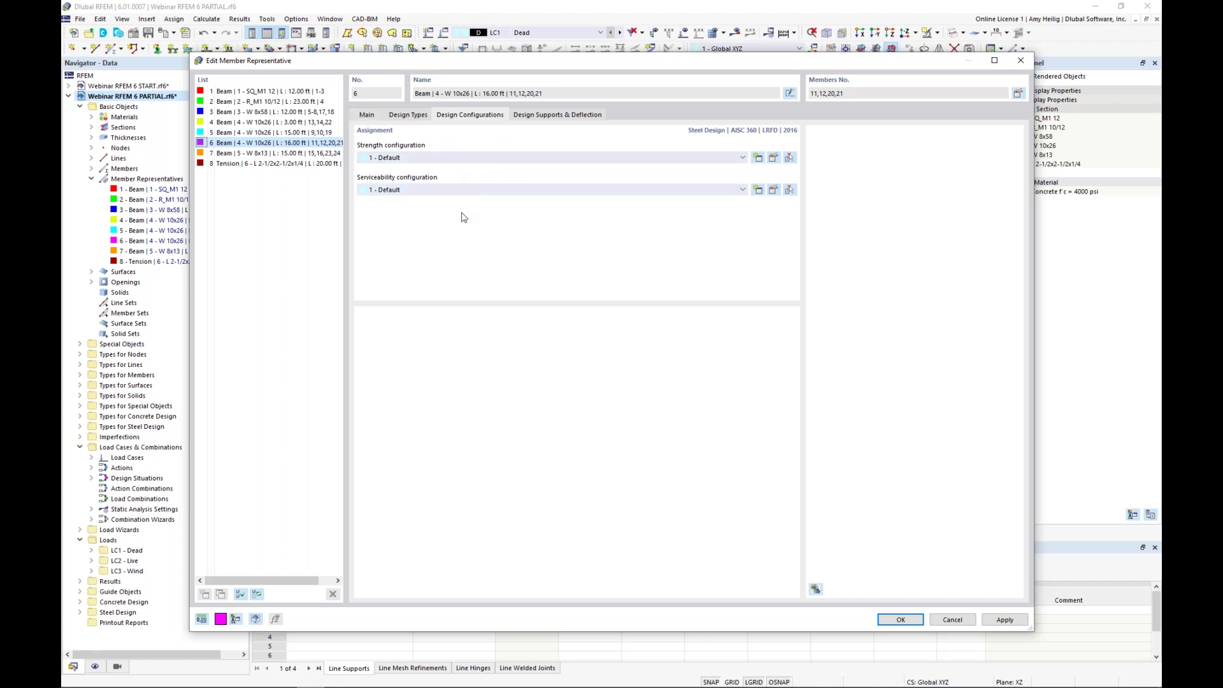
{"action": "left_click", "coordinate": [773, 158]}
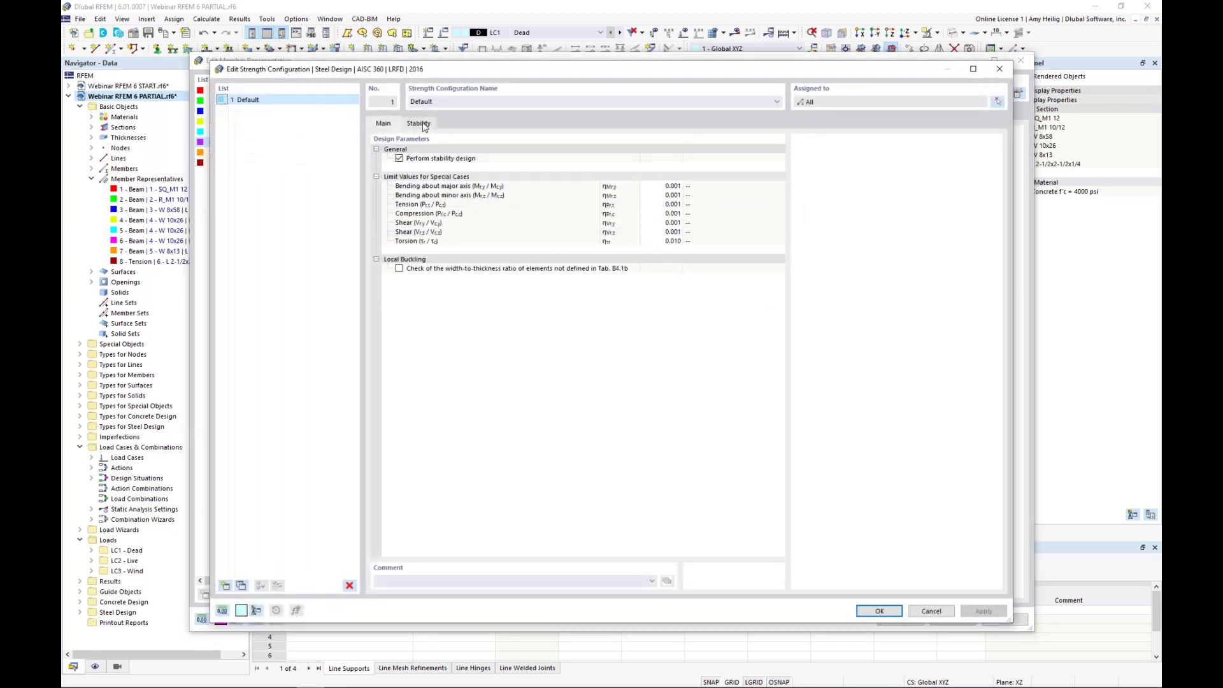
{"action": "left_click", "coordinate": [930, 611]}
{"action": "left_click", "coordinate": [774, 190]}
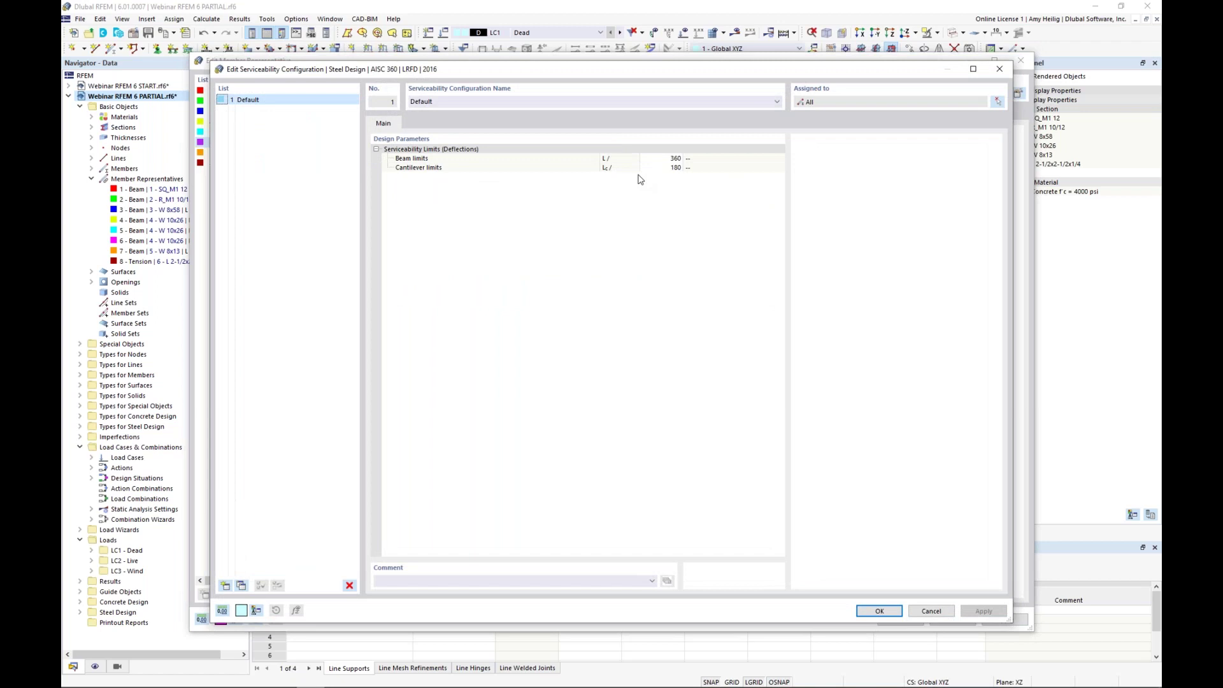
{"action": "left_click", "coordinate": [930, 611]}
{"action": "left_click", "coordinate": [900, 619]}
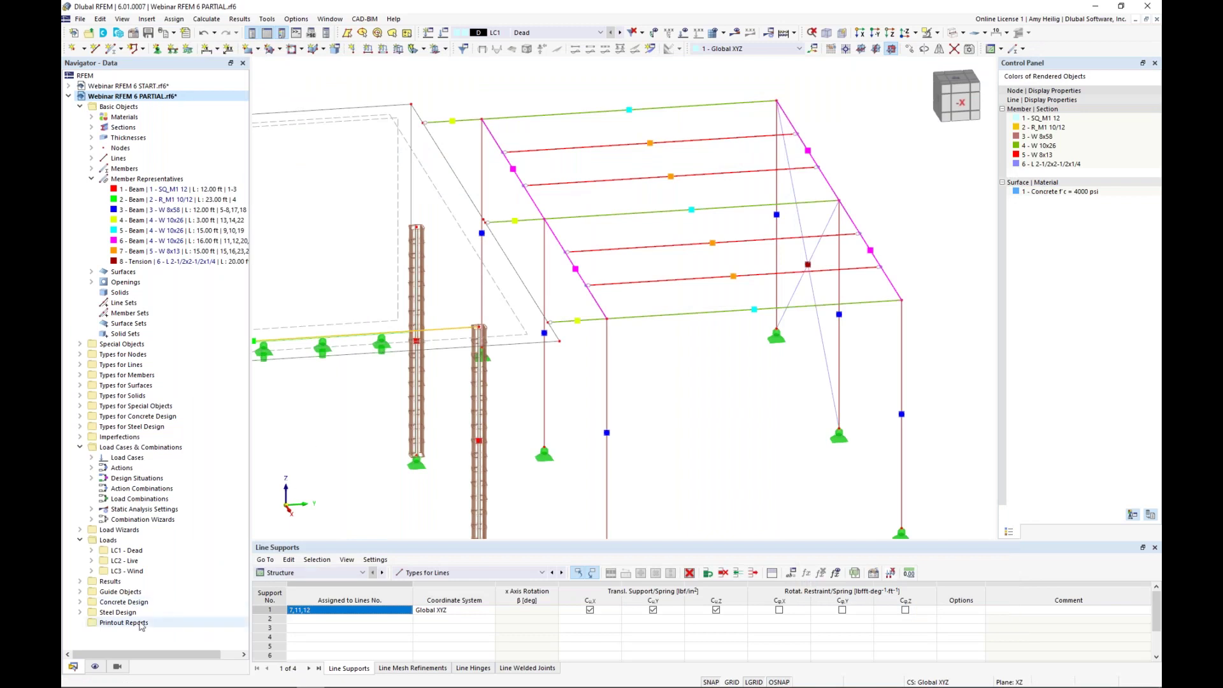
- Show the steel members' effective length supports on the model to examine them, then hide them again
{"action": "left_click", "coordinate": [95, 666]}
{"action": "scroll", "coordinate": [160, 350], "scroll_direction": "up", "scroll_amount": 10}
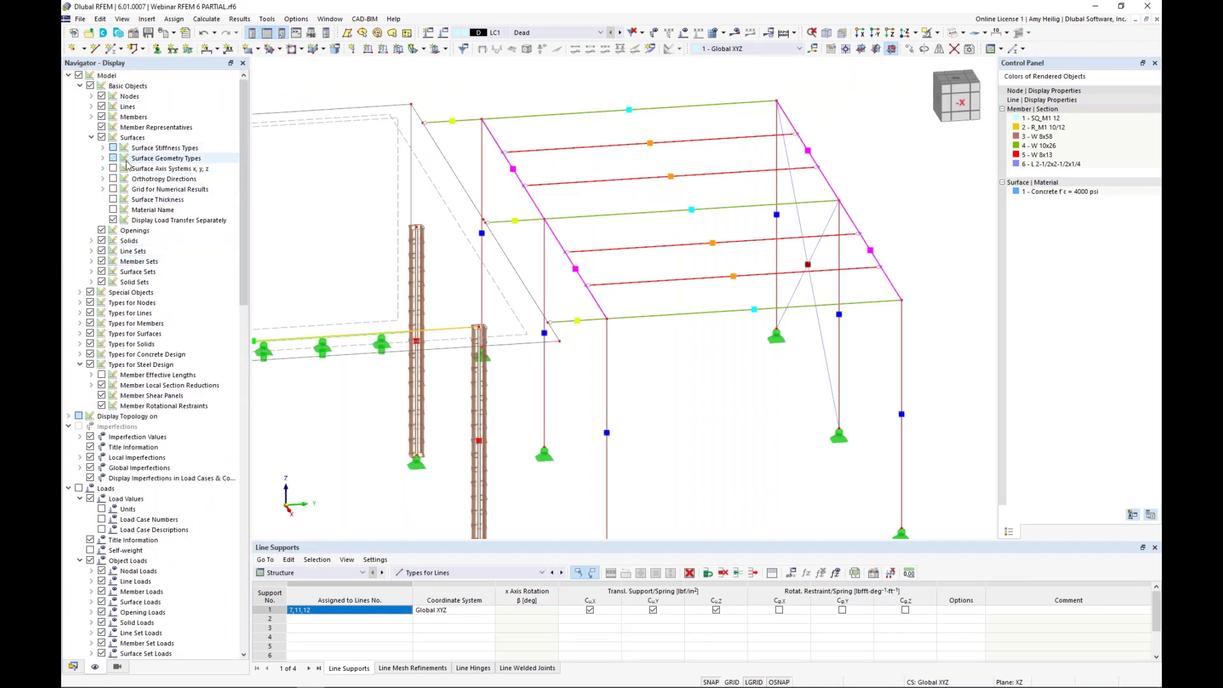
{"action": "left_click", "coordinate": [101, 375]}
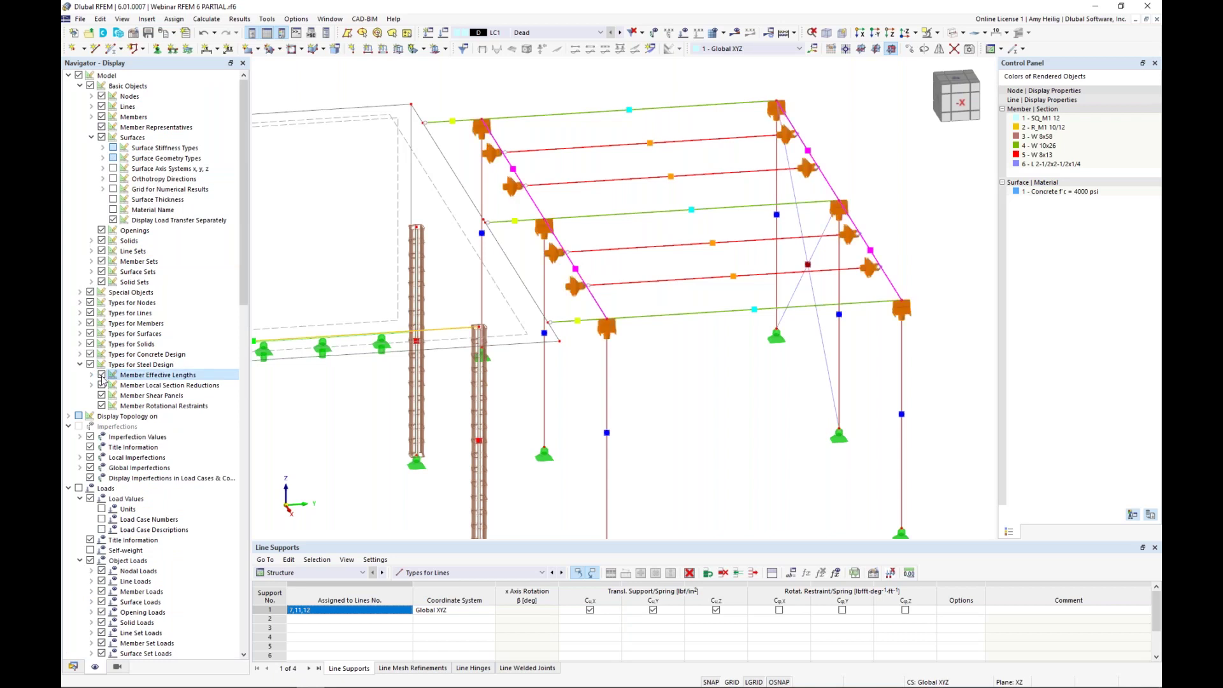
{"action": "middle_click_drag", "start_coordinate": [636, 314], "coordinate": [784, 312], "text": "ctrl"}
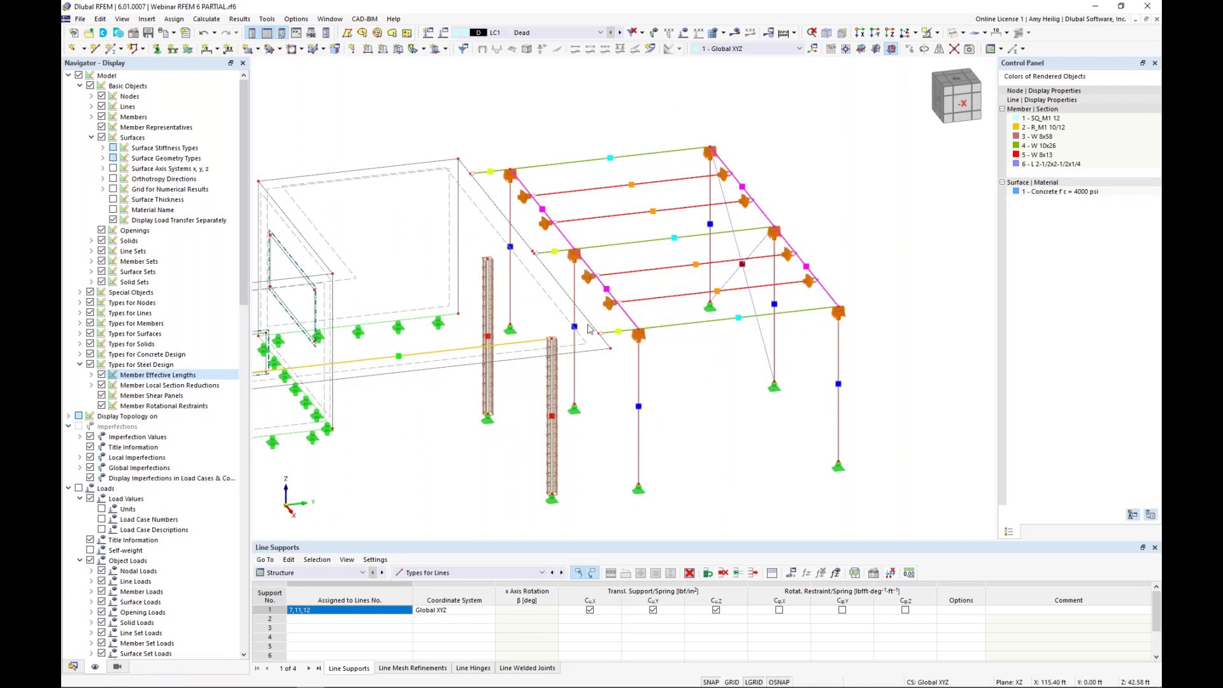
{"action": "left_click", "coordinate": [102, 374]}
- Bring the whole building into view and run the calculation for all load cases and designs
{"action": "middle_click_drag", "start_coordinate": [448, 450], "coordinate": [563, 406]}
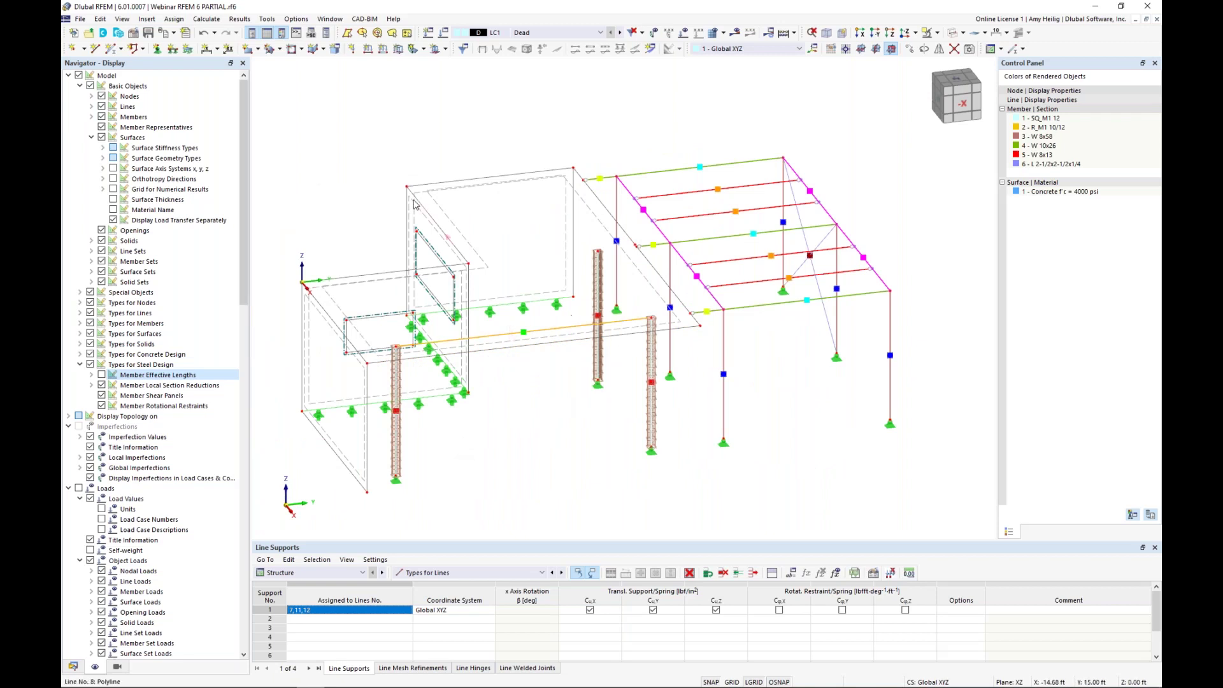
{"action": "left_click", "coordinate": [206, 19]}
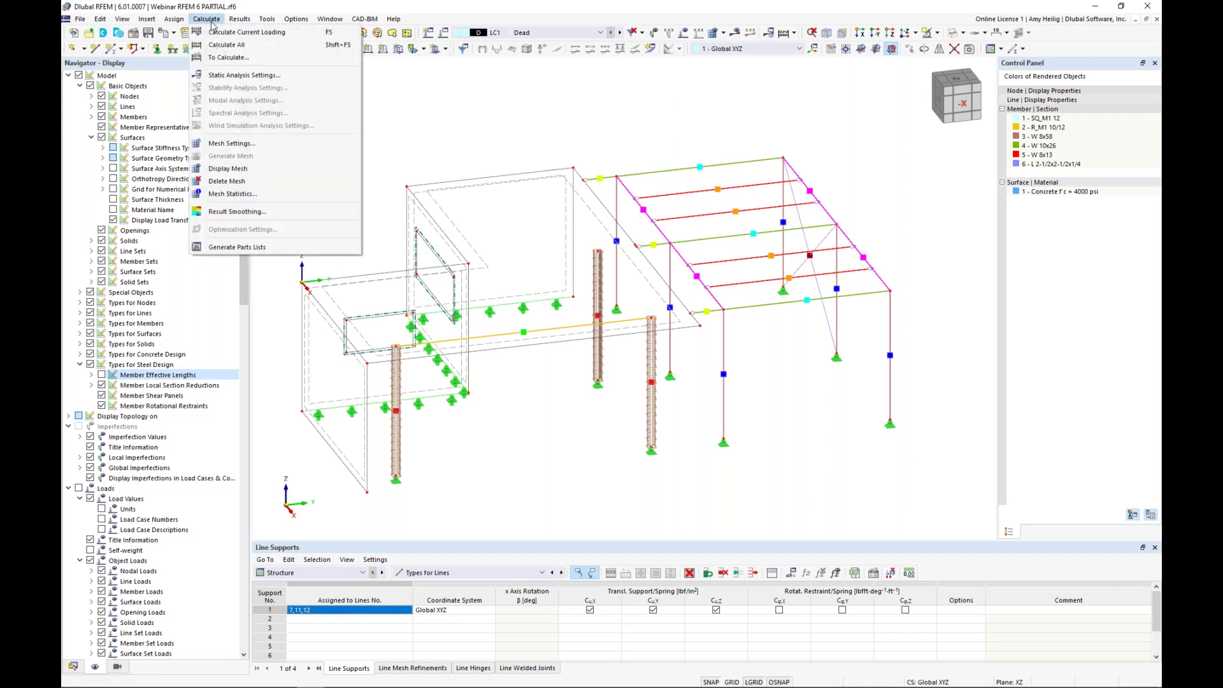
{"action": "left_click", "coordinate": [224, 45]}
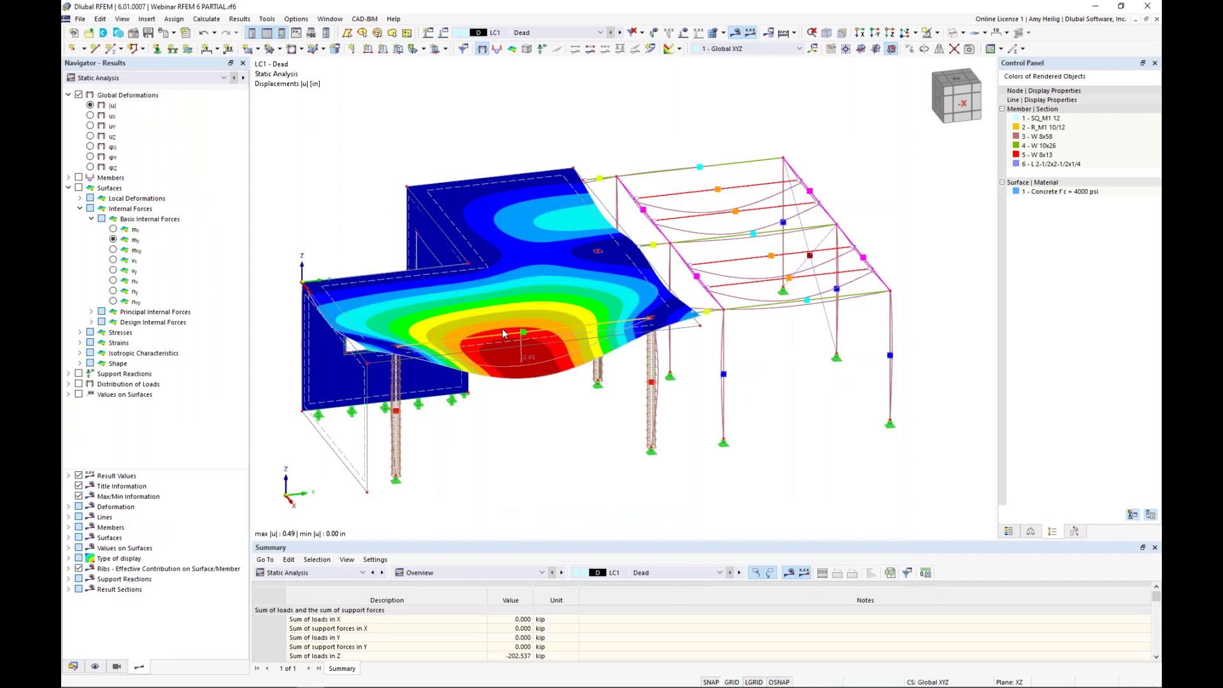
- Examine the global deformations for LC3 Wind and for load combination CO2 (1.20D + 1.60L)
{"action": "left_click", "coordinate": [68, 188]}
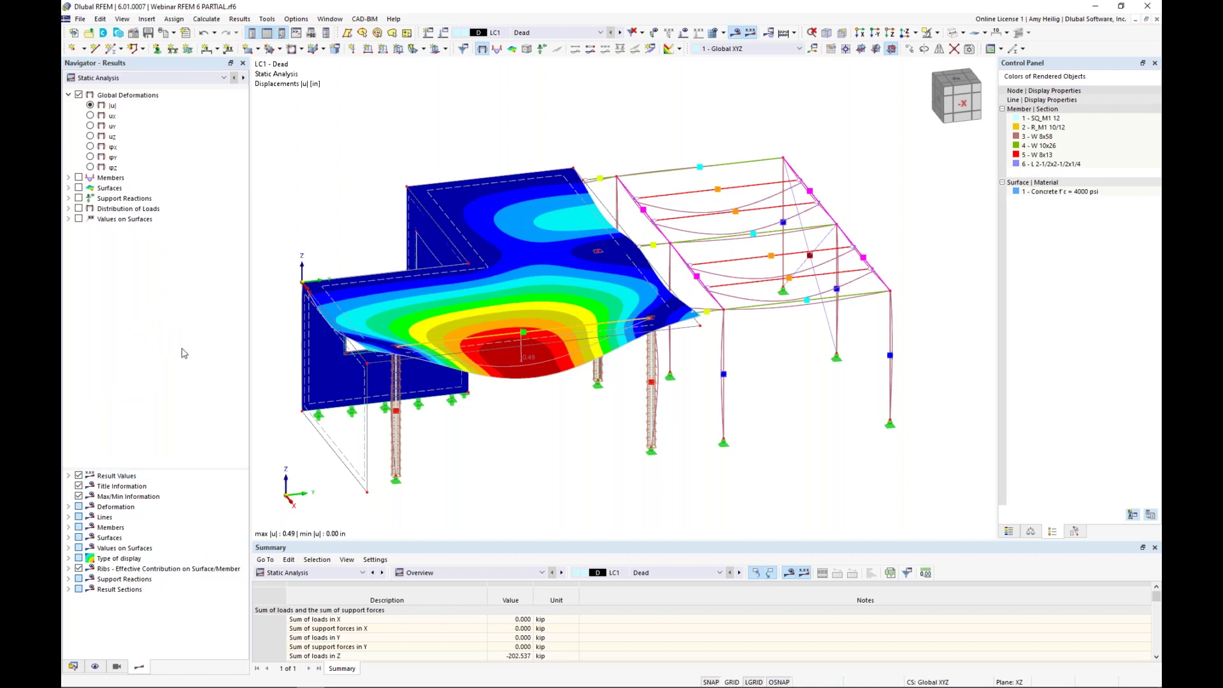
{"action": "left_click", "coordinate": [619, 32]}
{"action": "left_click", "coordinate": [620, 32]}
{"action": "left_click", "coordinate": [599, 33]}
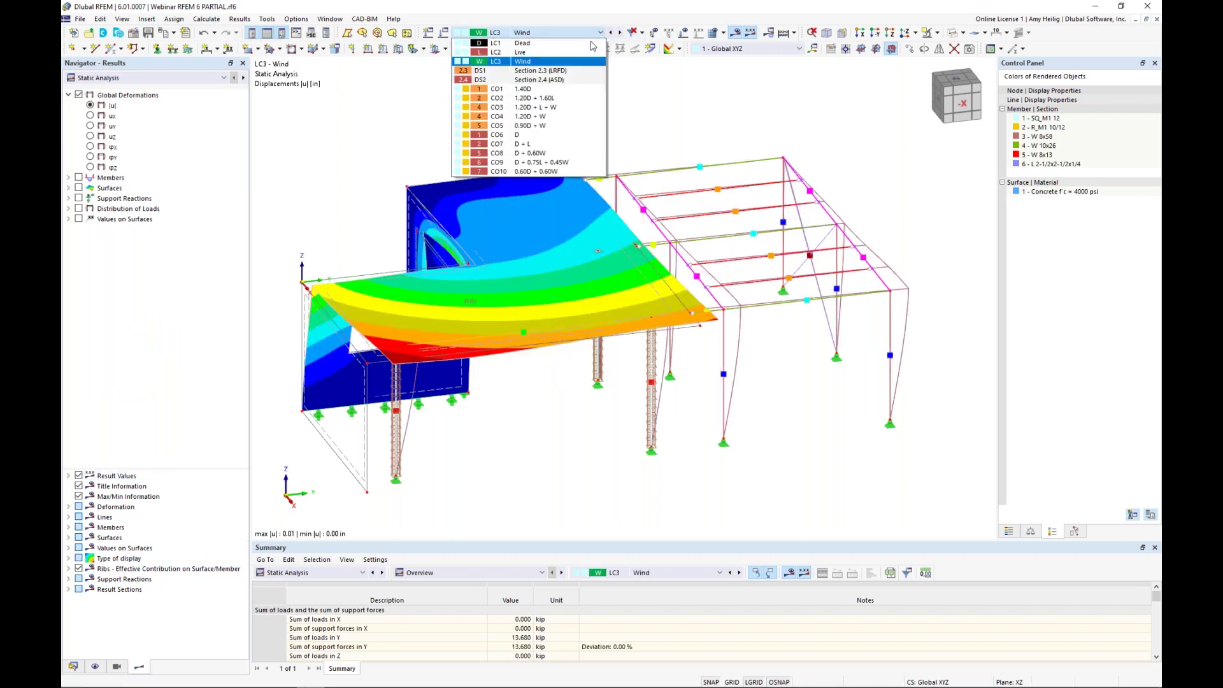
{"action": "left_click", "coordinate": [565, 102]}
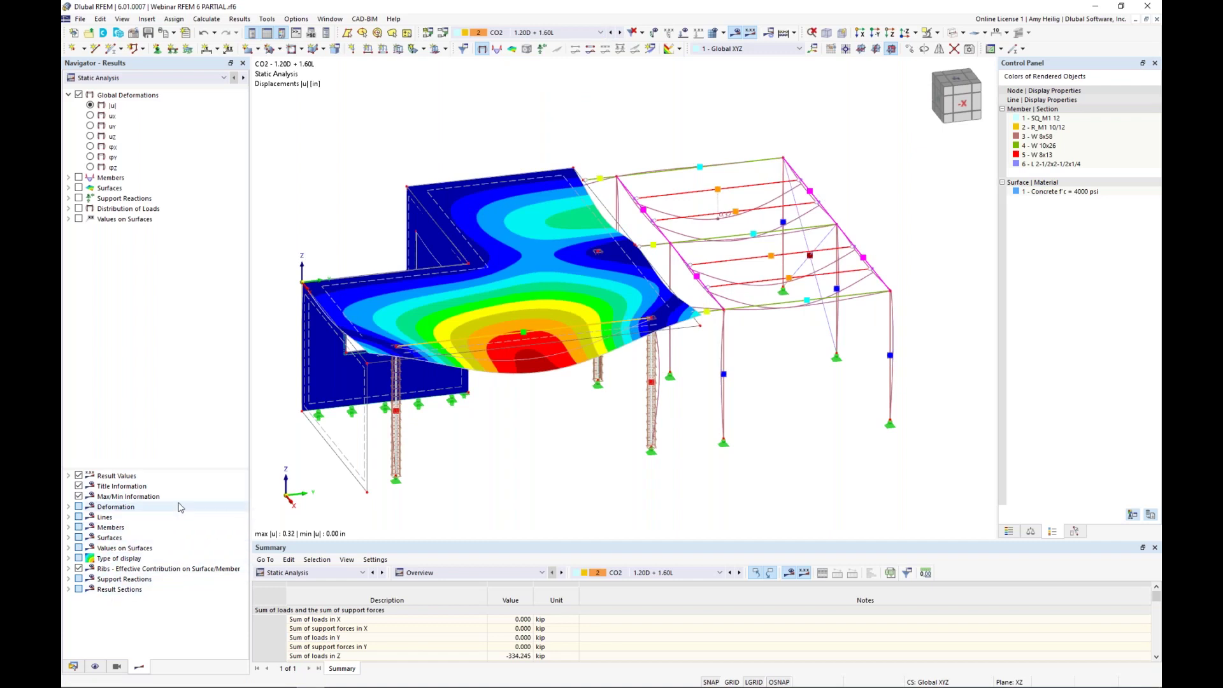
- Set the member deformation display to Section Colored and show the deformations for CO4 (1.20D + W)
{"action": "left_click", "coordinate": [69, 506]}
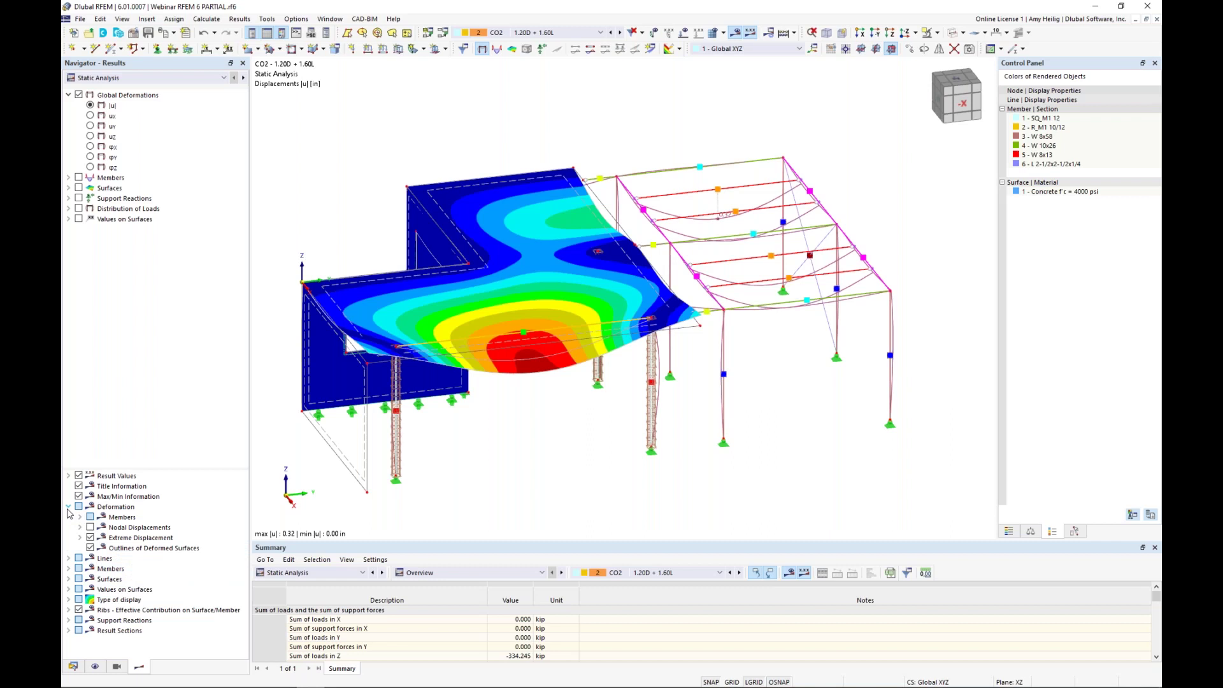
{"action": "left_click", "coordinate": [80, 517]}
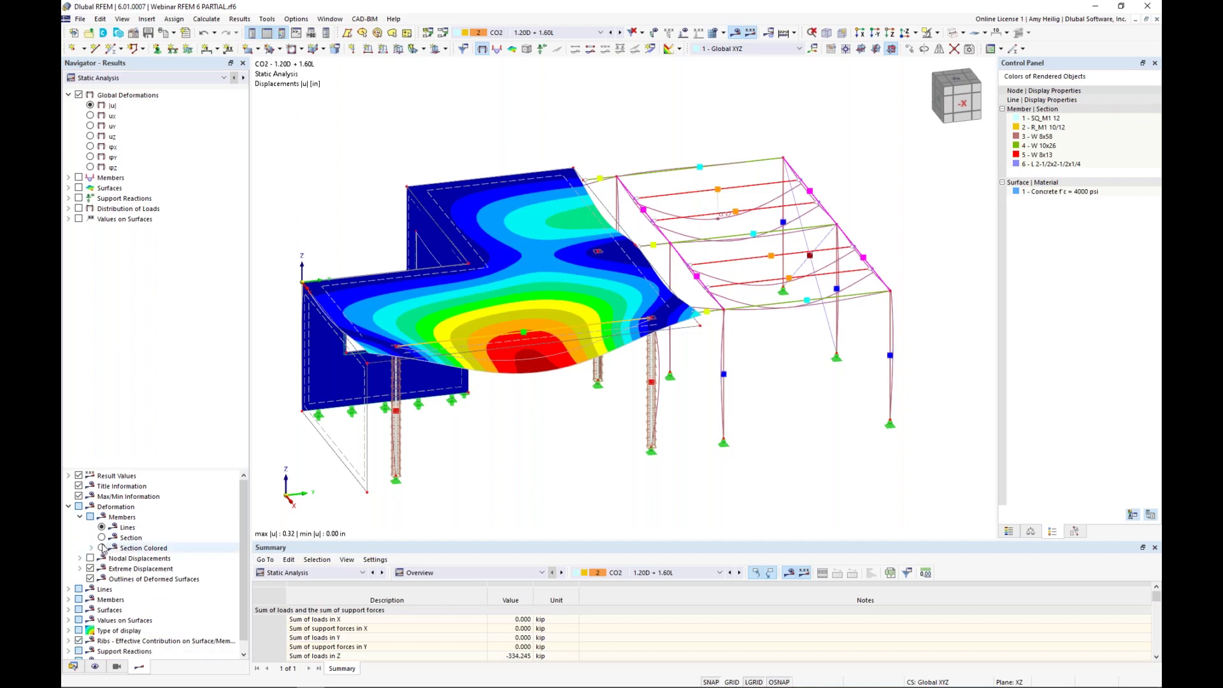
{"action": "left_click", "coordinate": [102, 548]}
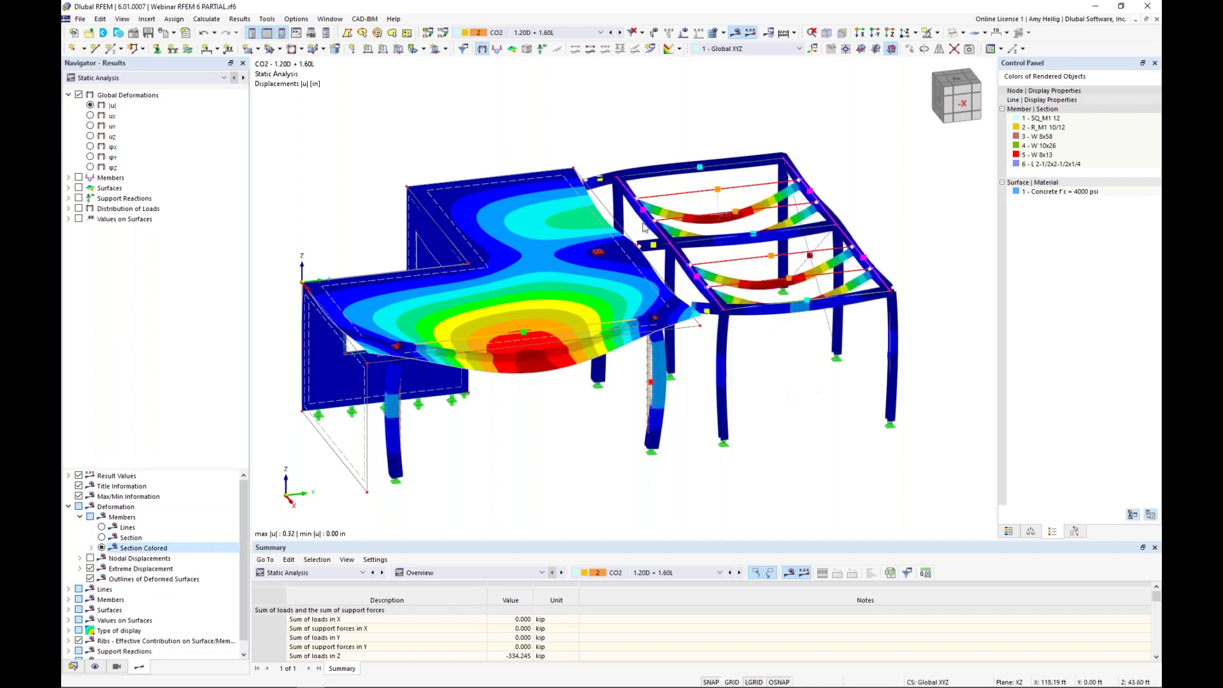
{"action": "left_click", "coordinate": [620, 33]}
{"action": "left_click", "coordinate": [621, 33]}
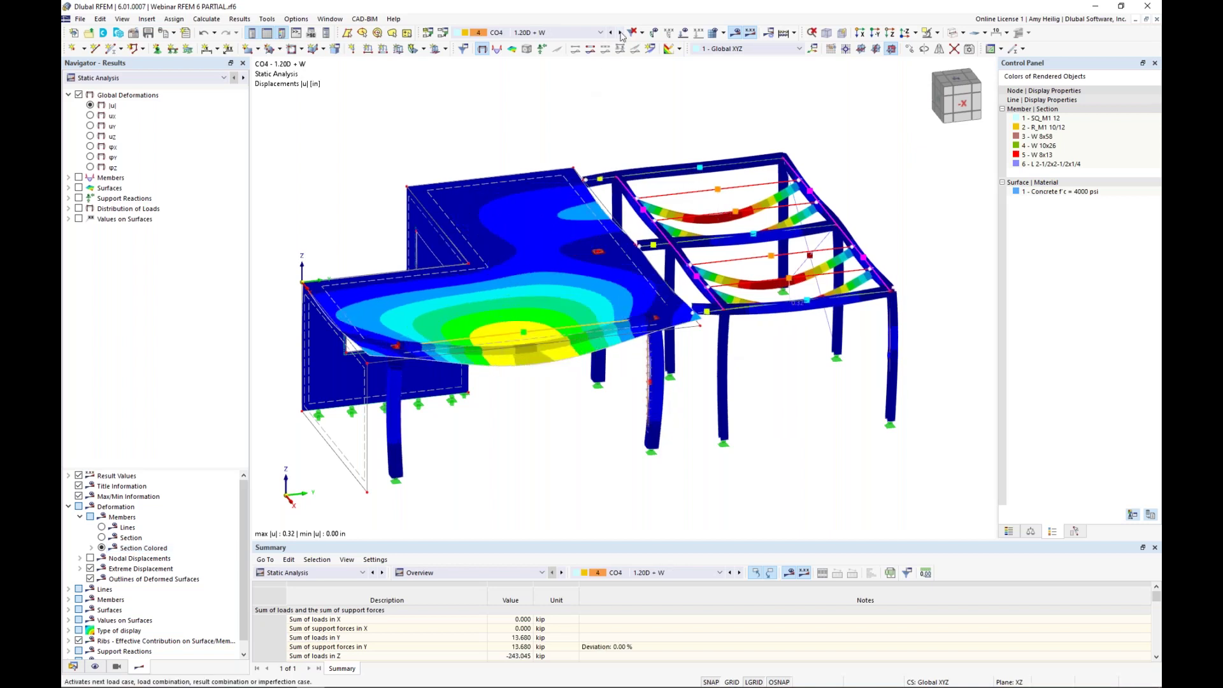
- Show member internal forces instead of deformations, going through N, Vy/Vu and My/Mu for CO4
{"action": "left_click", "coordinate": [70, 178]}
{"action": "left_click", "coordinate": [79, 178]}
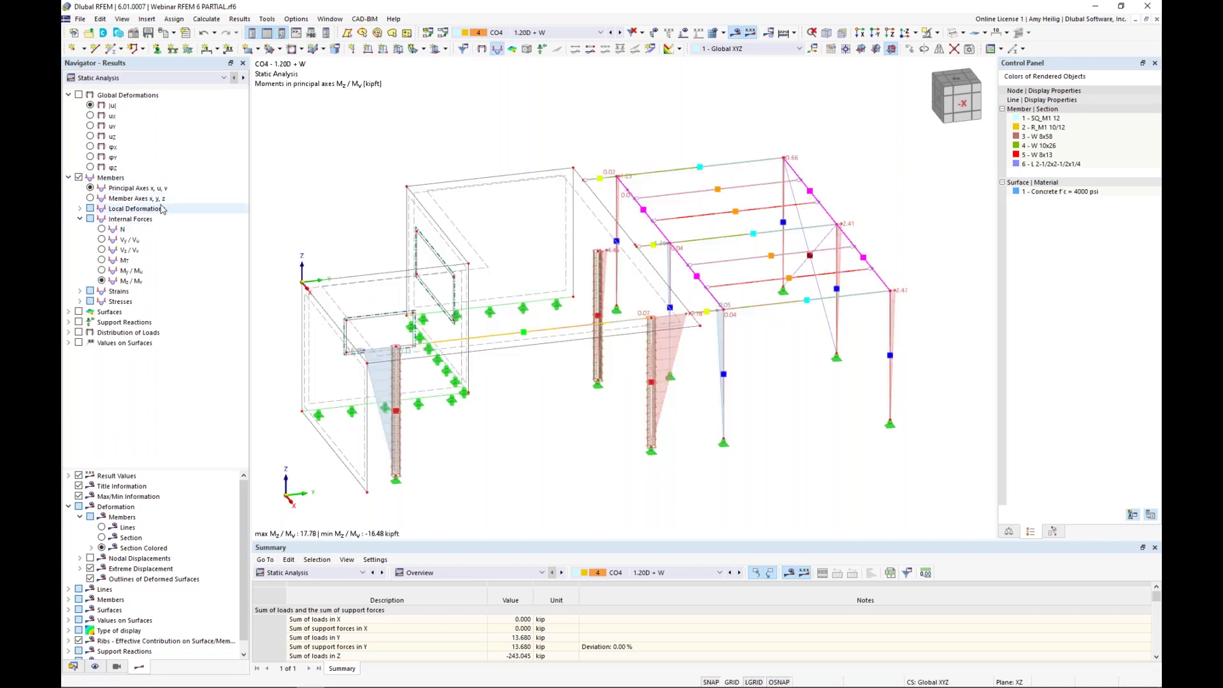
{"action": "left_click", "coordinate": [102, 228]}
{"action": "middle_click_drag", "start_coordinate": [638, 455], "coordinate": [672, 437], "text": "ctrl"}
{"action": "scroll", "coordinate": [675, 432], "scroll_direction": "up", "scroll_amount": 1}
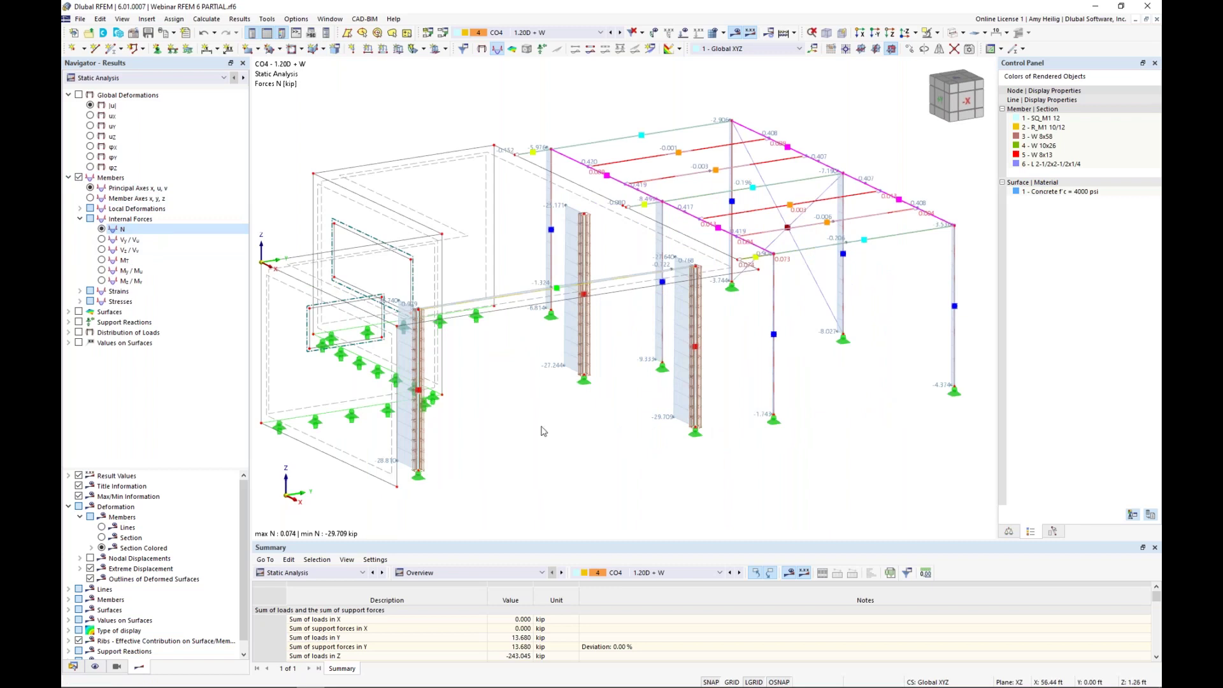
{"action": "left_click", "coordinate": [102, 239]}
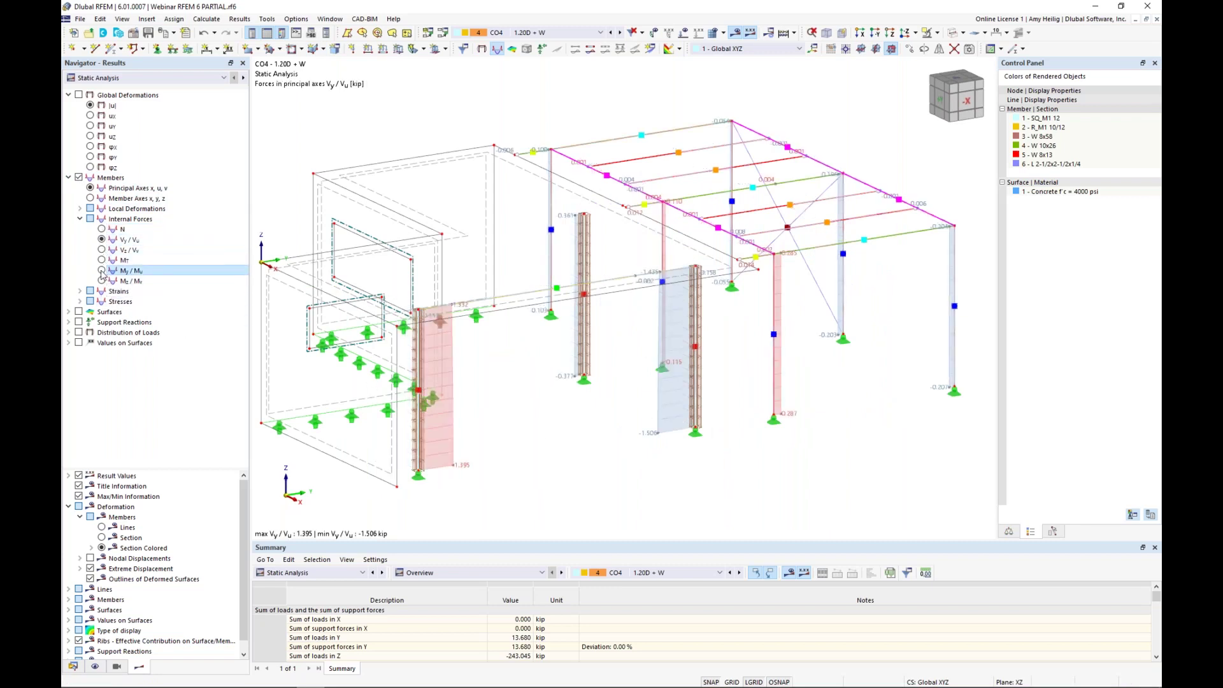
{"action": "left_click", "coordinate": [102, 271]}
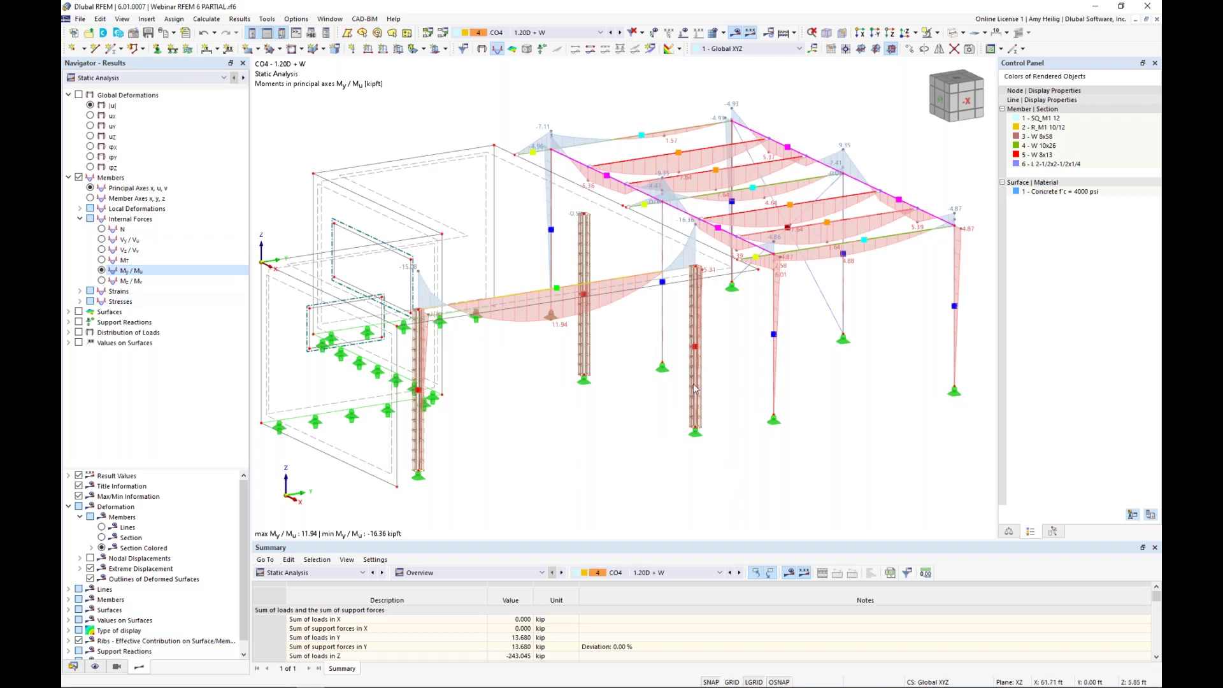
- View the result diagrams of concrete column member 2, adding axial force N and advancing to combination CO6
{"action": "mouse_move", "coordinate": [698, 382]}
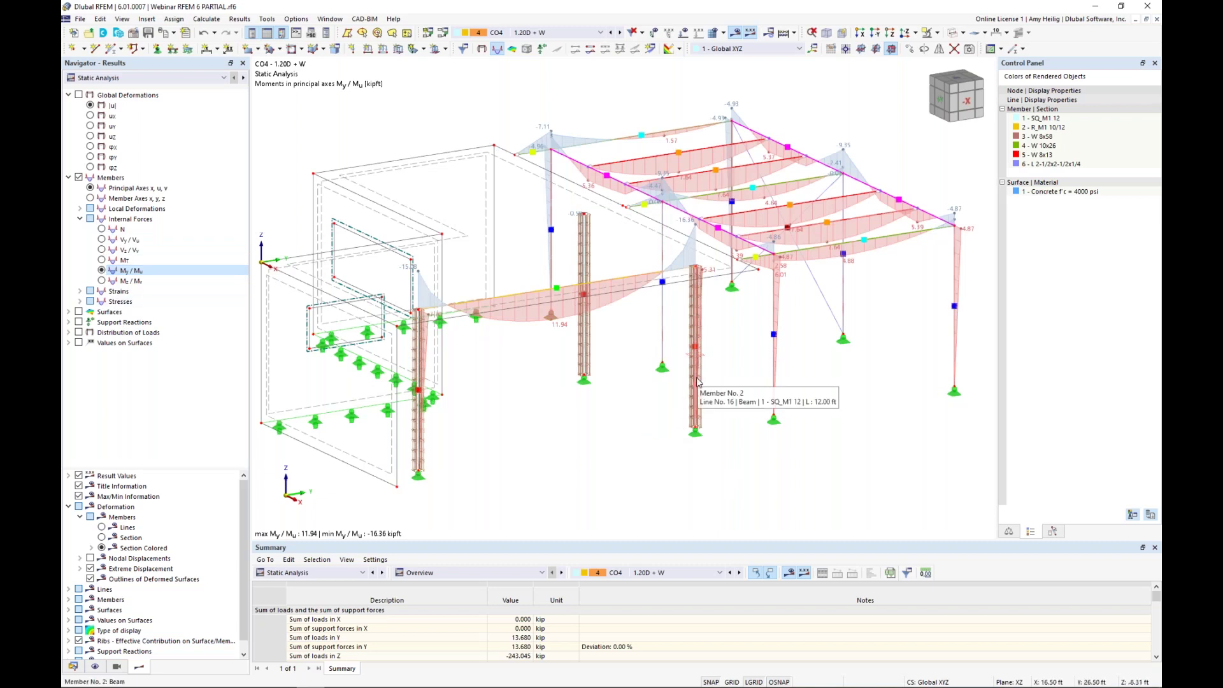
{"action": "right_click", "coordinate": [697, 382]}
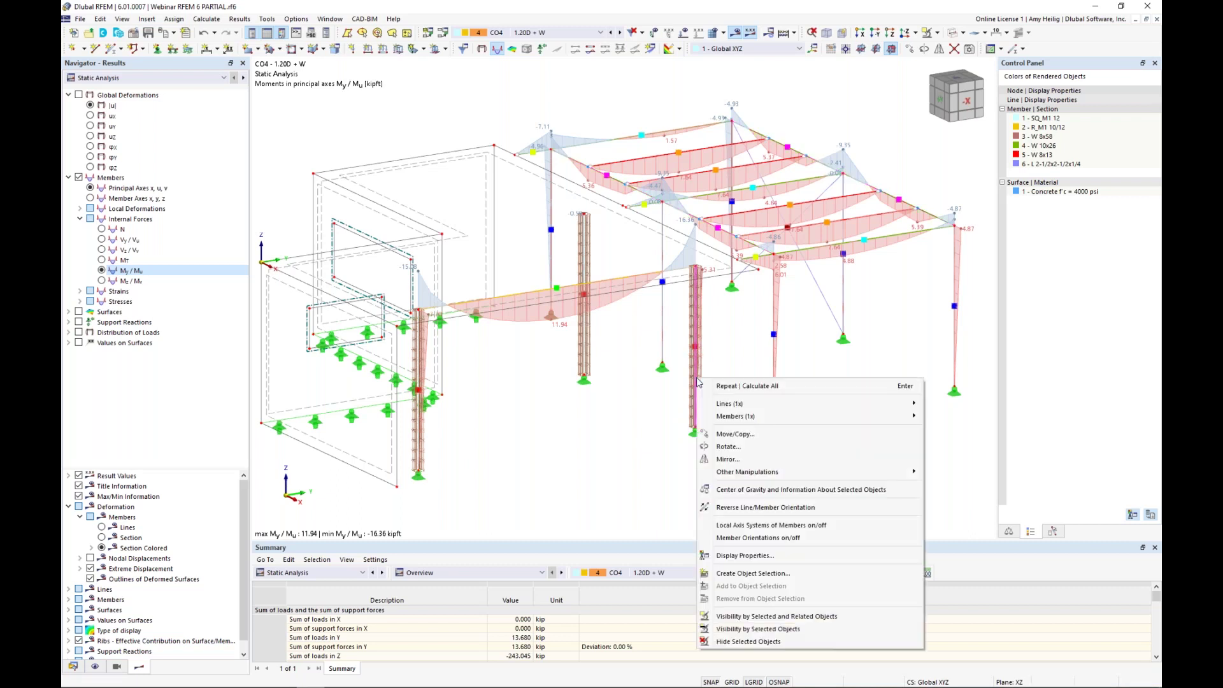
{"action": "mouse_move", "coordinate": [722, 416]}
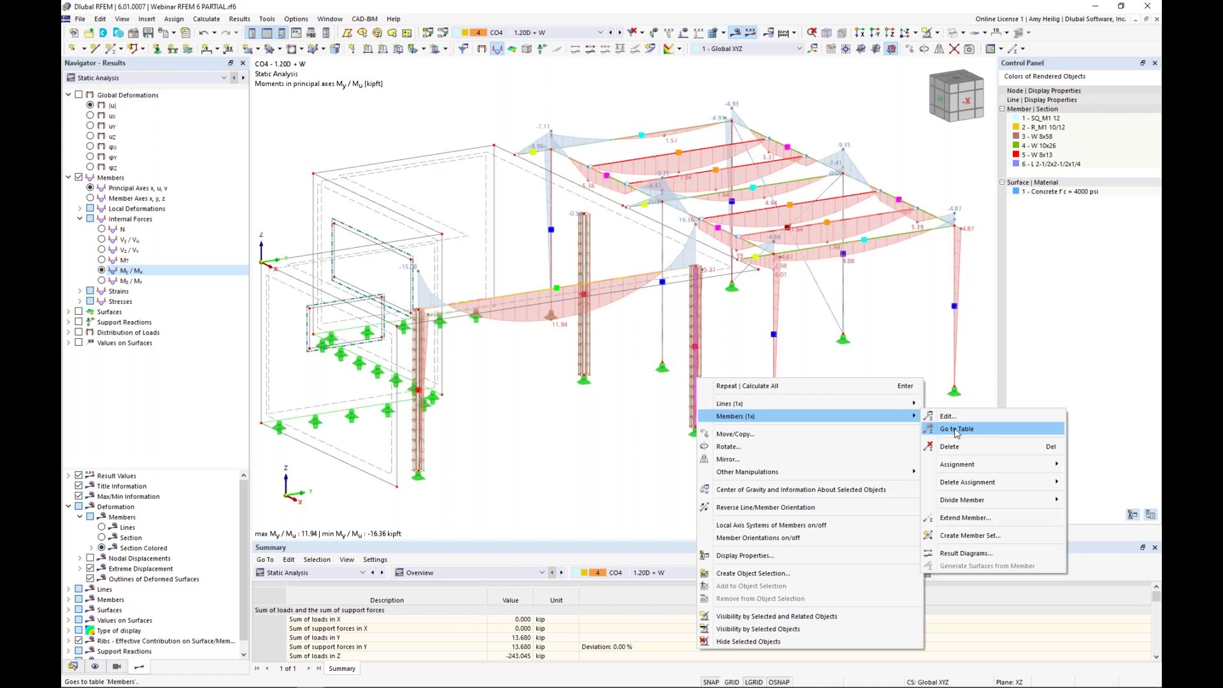
{"action": "left_click", "coordinate": [967, 555]}
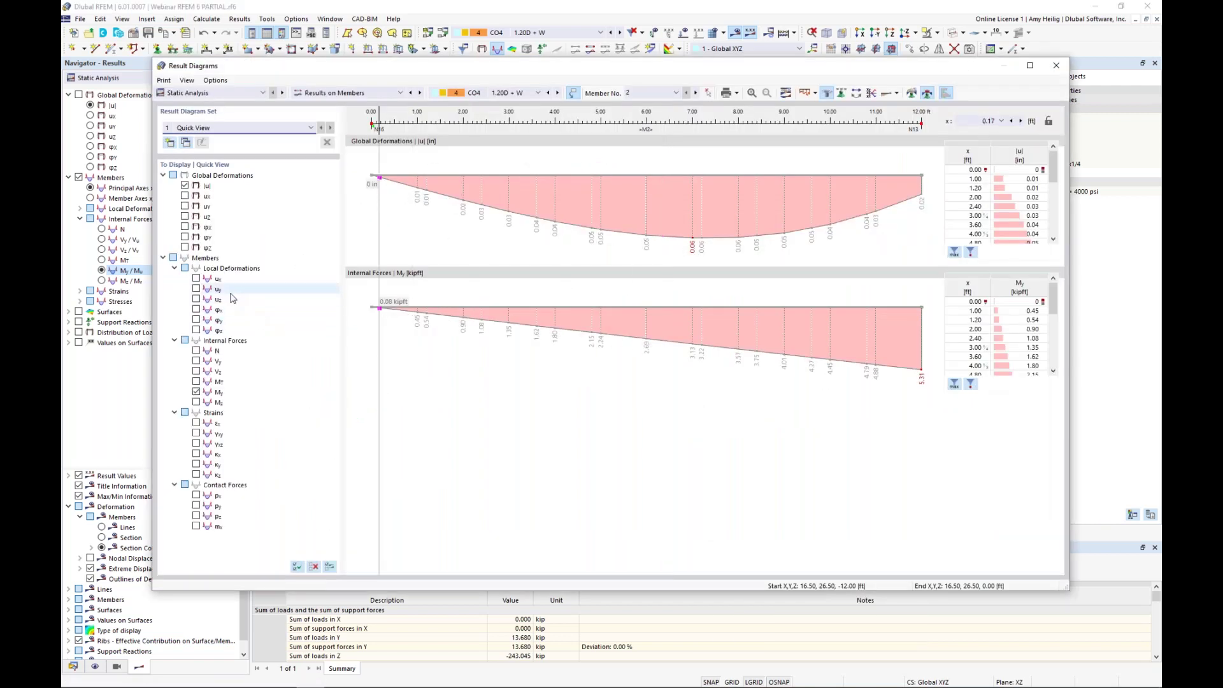
{"action": "left_click", "coordinate": [196, 351]}
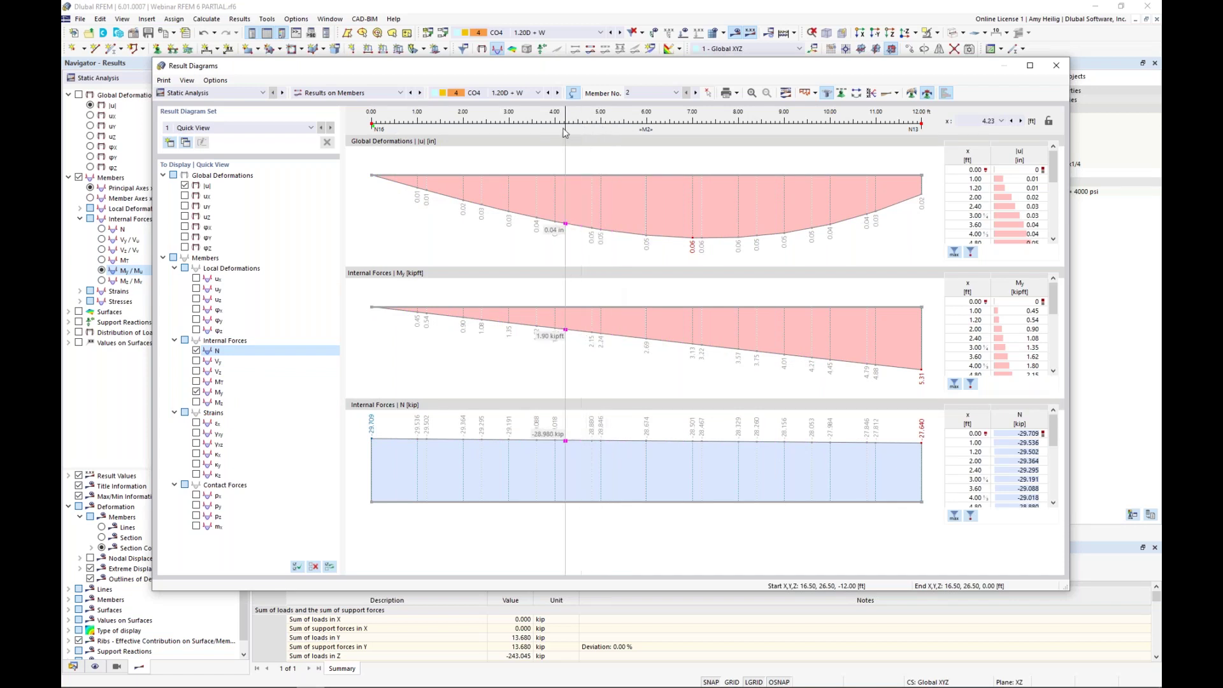
{"action": "left_click", "coordinate": [558, 94]}
{"action": "left_click", "coordinate": [558, 93]}
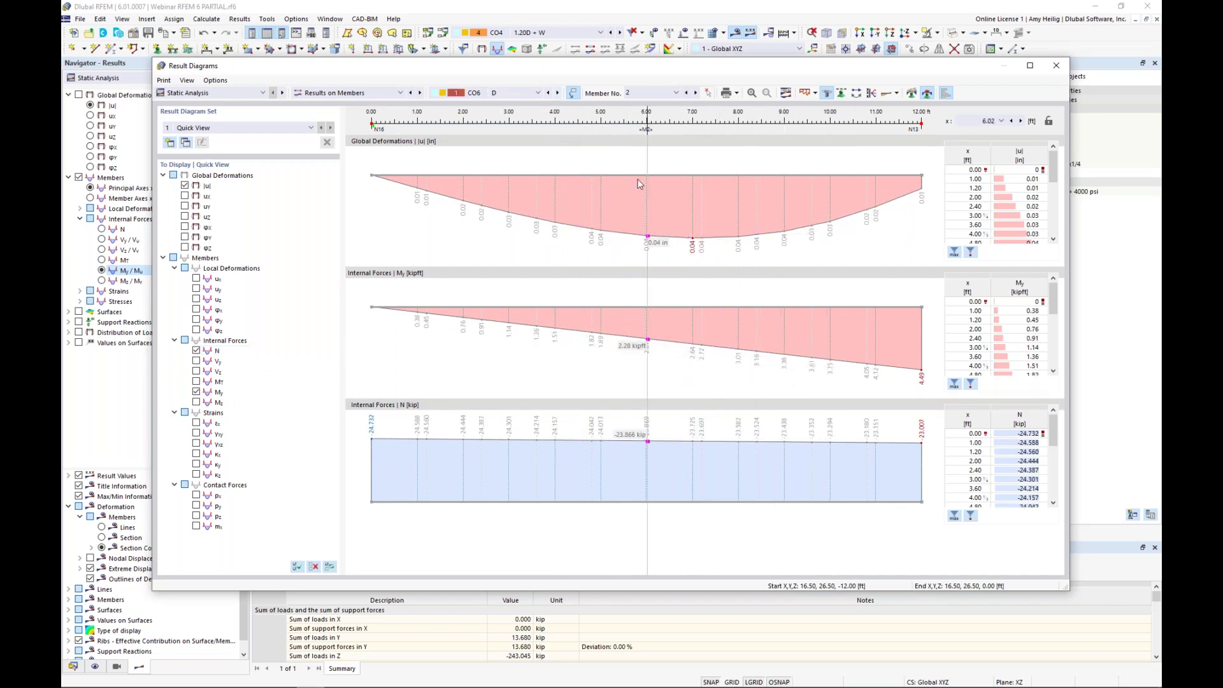
- Move the result diagrams window aside and show the member moments on the model for CO6 (D)
{"action": "left_click_drag", "start_coordinate": [306, 70], "coordinate": [1008, 111]}
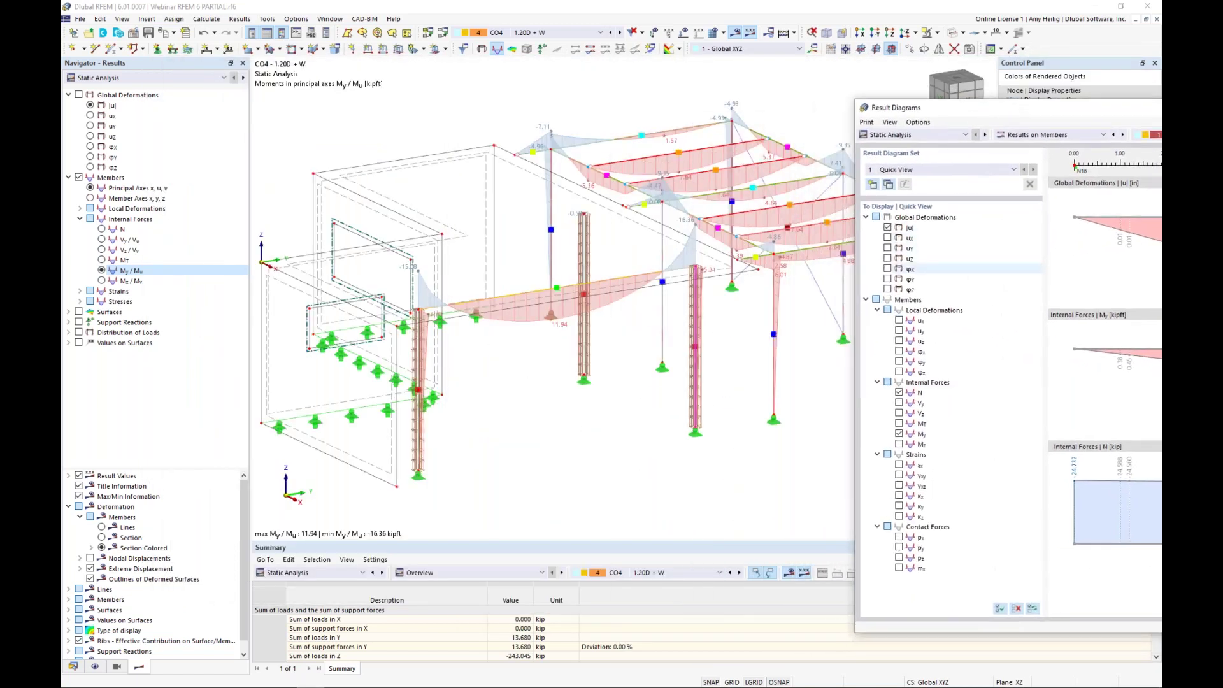
{"action": "scroll", "coordinate": [592, 361], "scroll_direction": "down", "scroll_amount": 3}
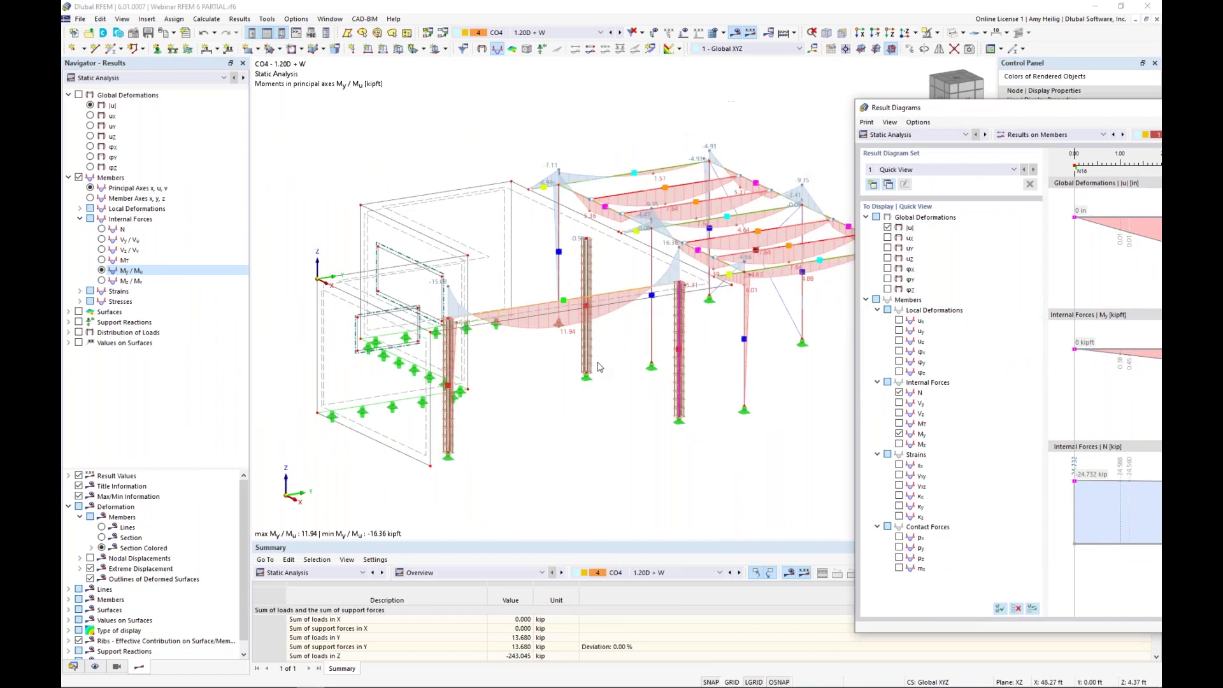
{"action": "middle_click_drag", "start_coordinate": [592, 361], "coordinate": [513, 367], "text": "ctrl"}
{"action": "scroll", "coordinate": [513, 367], "scroll_direction": "up", "scroll_amount": 2}
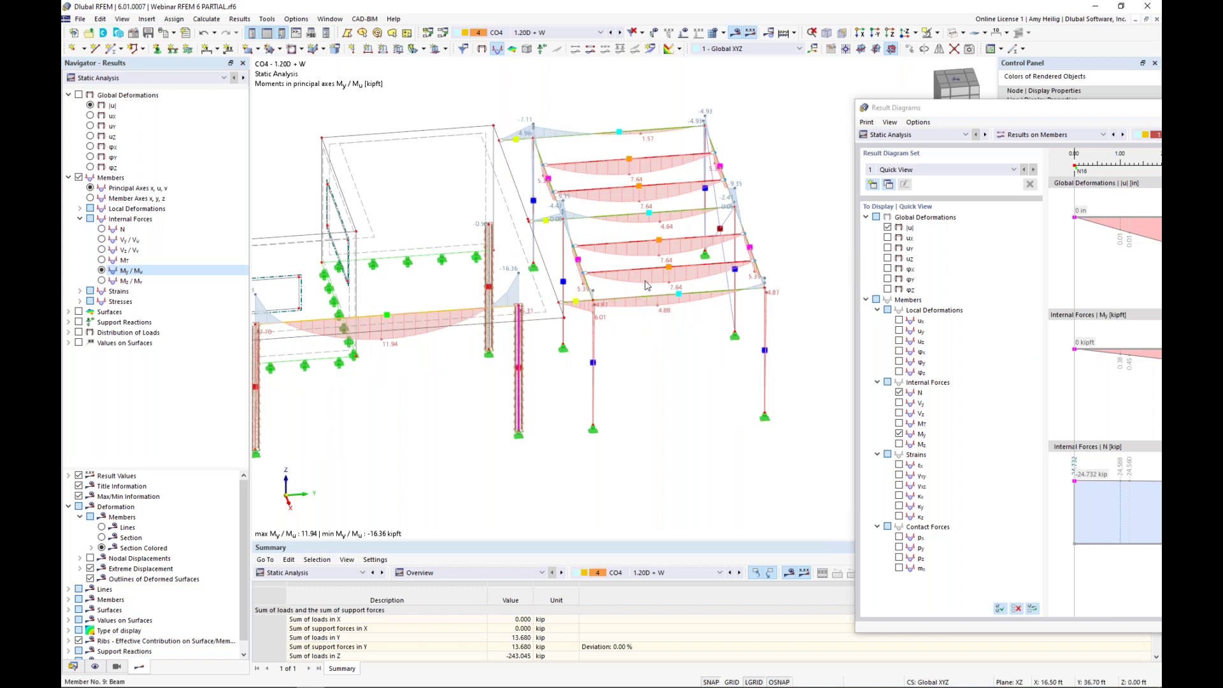
{"action": "left_click", "coordinate": [619, 33]}
{"action": "left_click", "coordinate": [619, 32]}
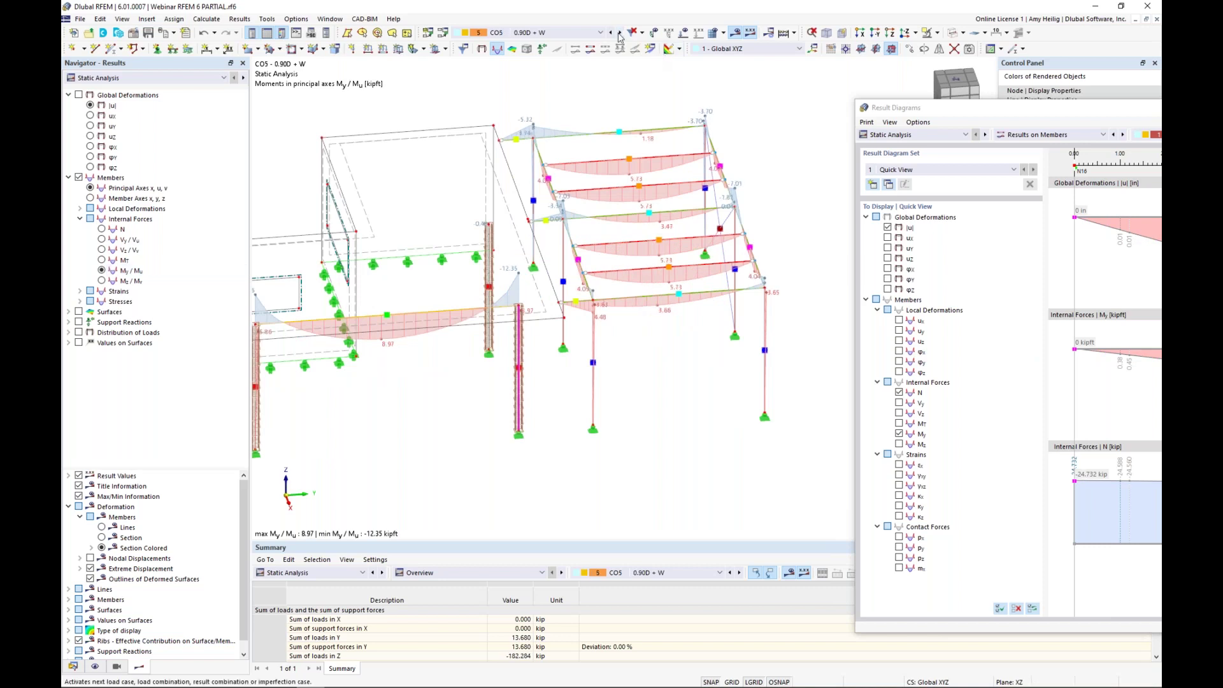
- View the result diagrams of steel roof beam member 15, then close the diagrams
{"action": "right_click", "coordinate": [640, 247]}
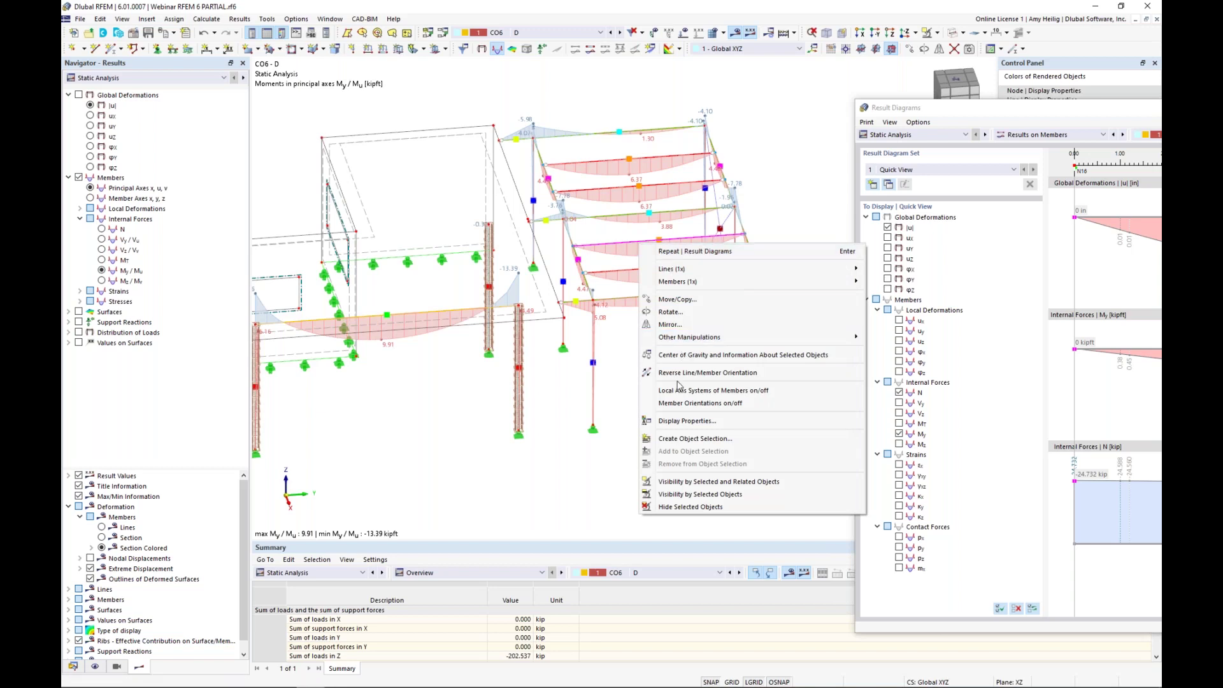
{"action": "mouse_move", "coordinate": [701, 282]}
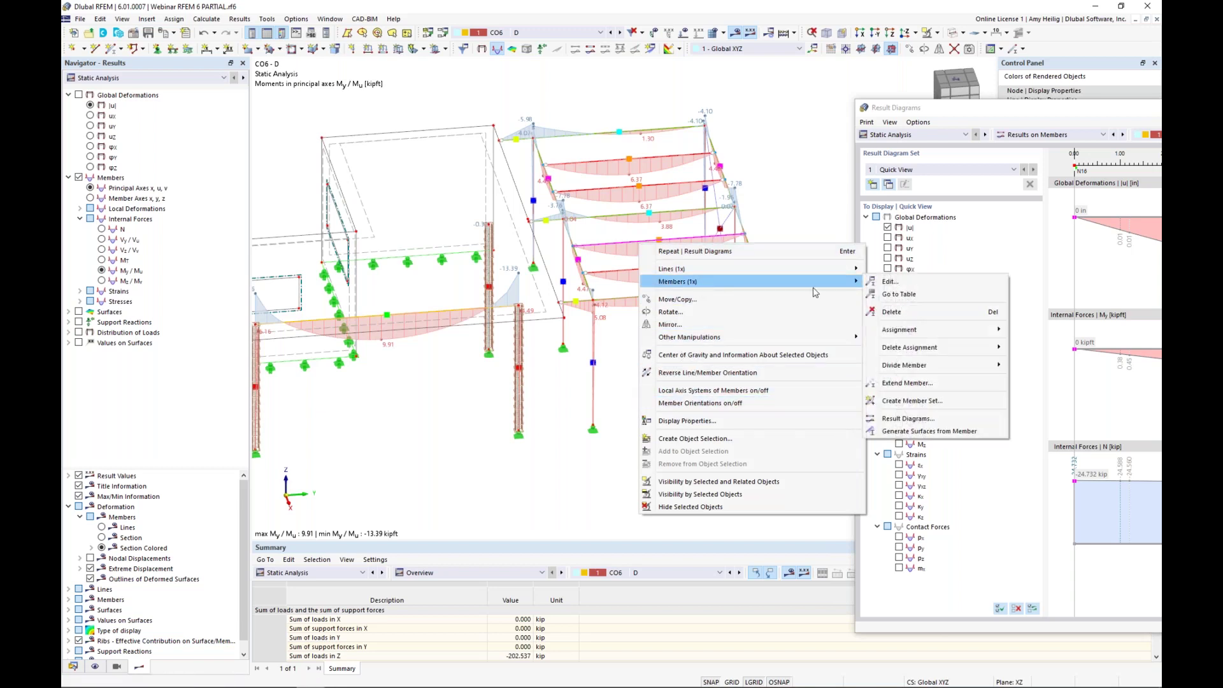
{"action": "left_click", "coordinate": [915, 419]}
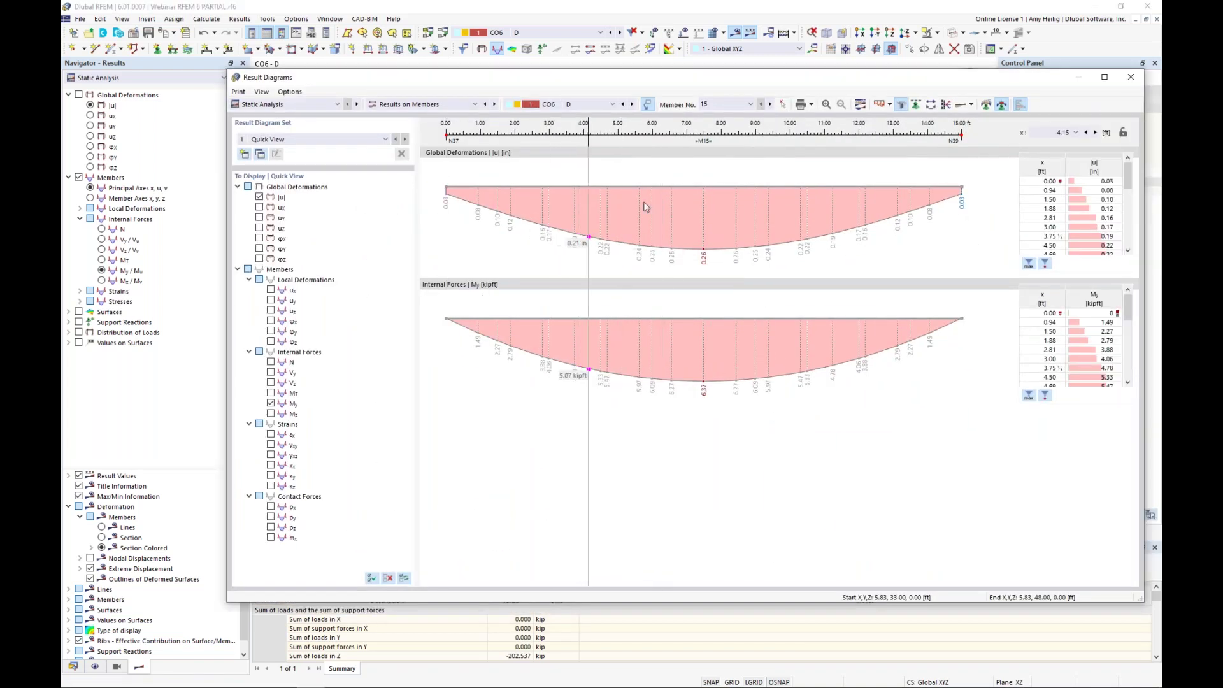
{"action": "left_click", "coordinate": [1129, 79]}
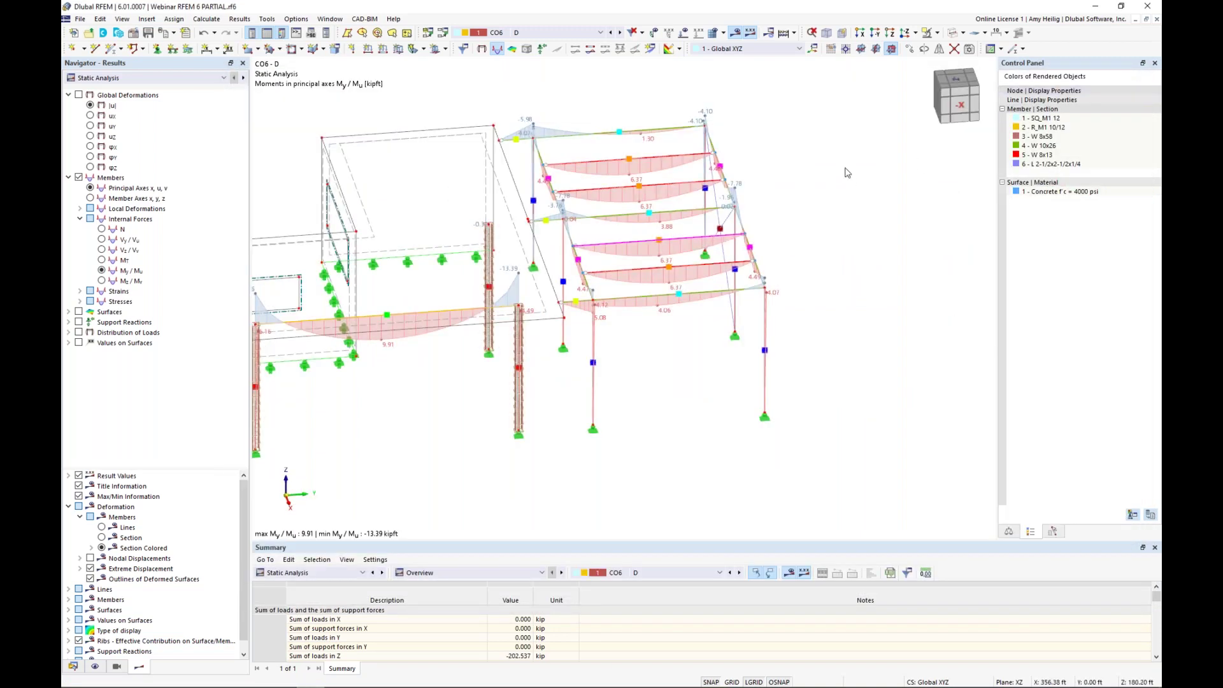
- Display the surface moments my on the whole building for CO6 and hide the member results
{"action": "scroll", "coordinate": [553, 415], "scroll_direction": "down", "scroll_amount": 1}
{"action": "middle_click_drag", "start_coordinate": [553, 415], "coordinate": [656, 402]}
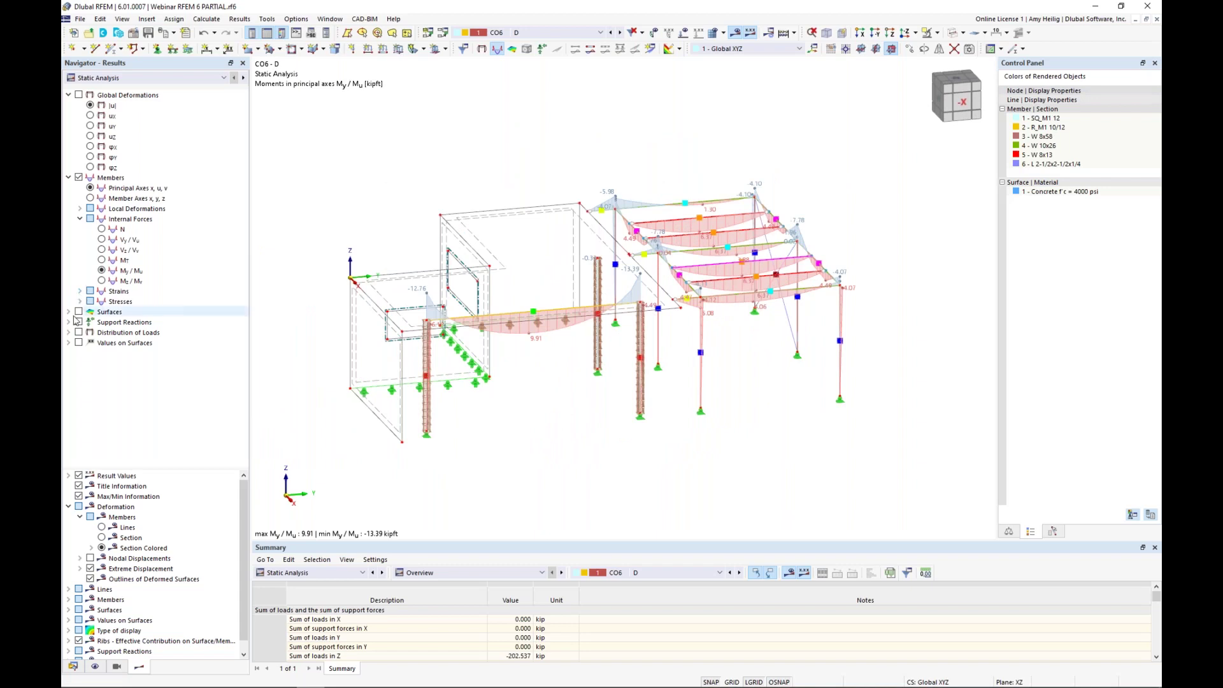
{"action": "left_click", "coordinate": [68, 311]}
{"action": "left_click", "coordinate": [79, 312]}
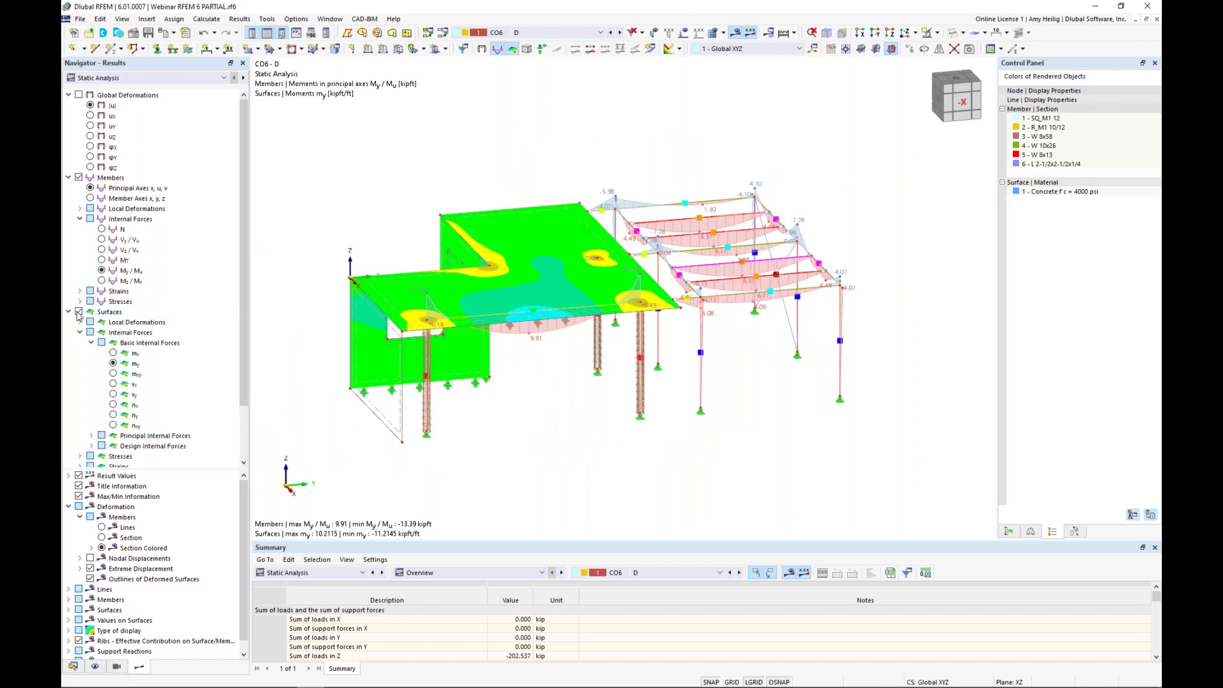
{"action": "left_click", "coordinate": [78, 179]}
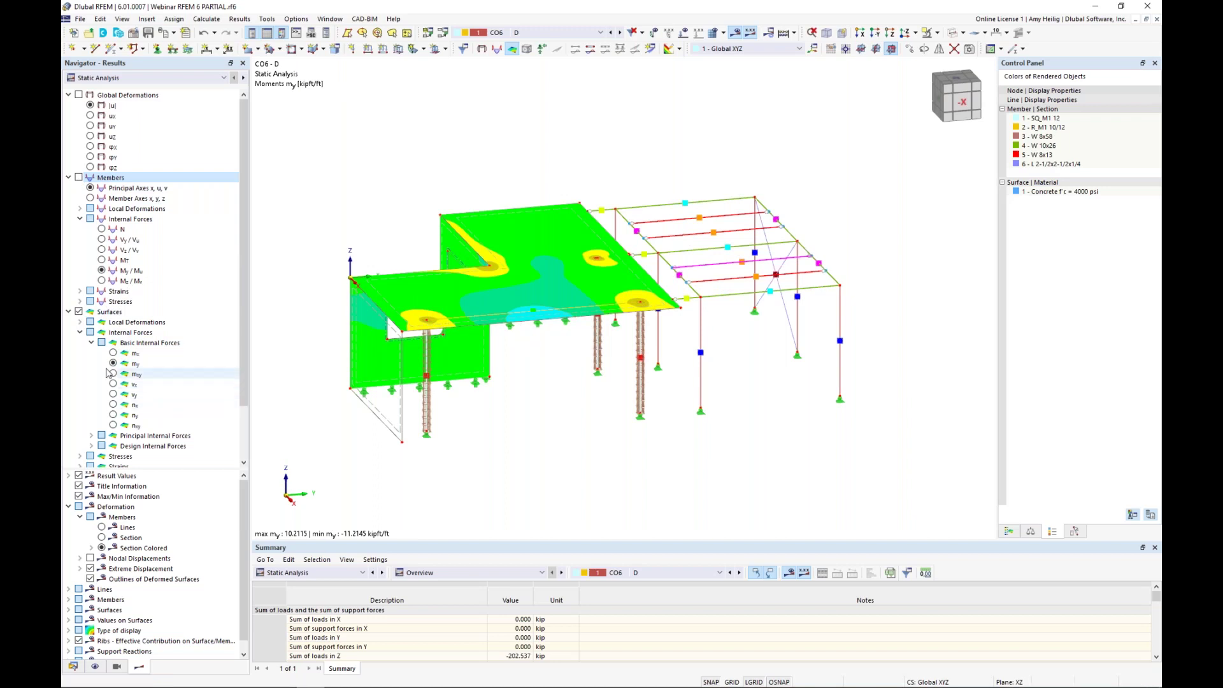
{"action": "left_click", "coordinate": [69, 179]}
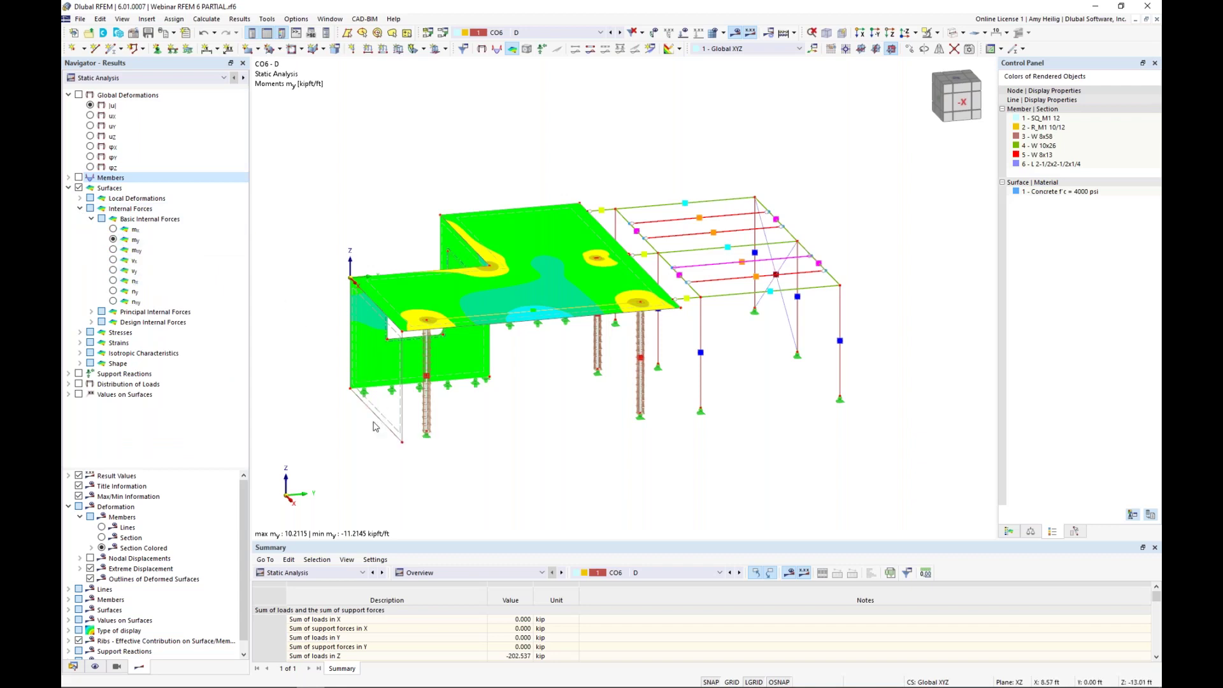
- Enlarge the results table area and switch the displayed results to Concrete Design
{"action": "left_click_drag", "start_coordinate": [426, 540], "coordinate": [426, 410]}
{"action": "left_click", "coordinate": [130, 78]}
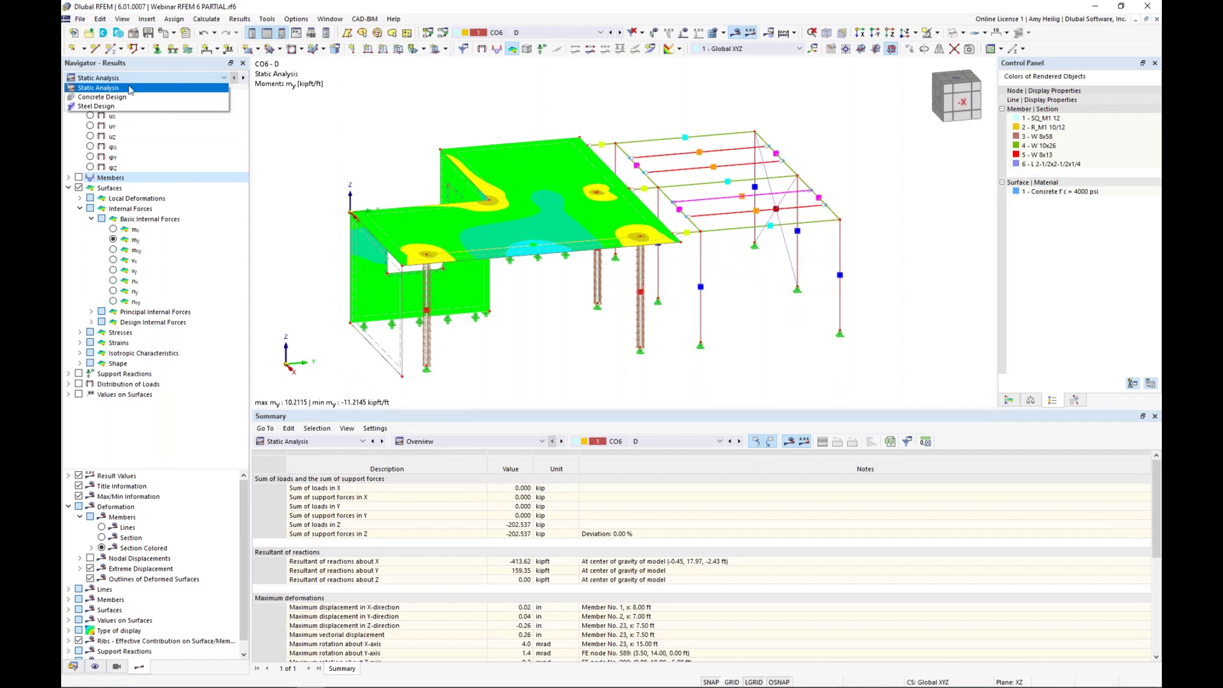
{"action": "left_click", "coordinate": [130, 97]}
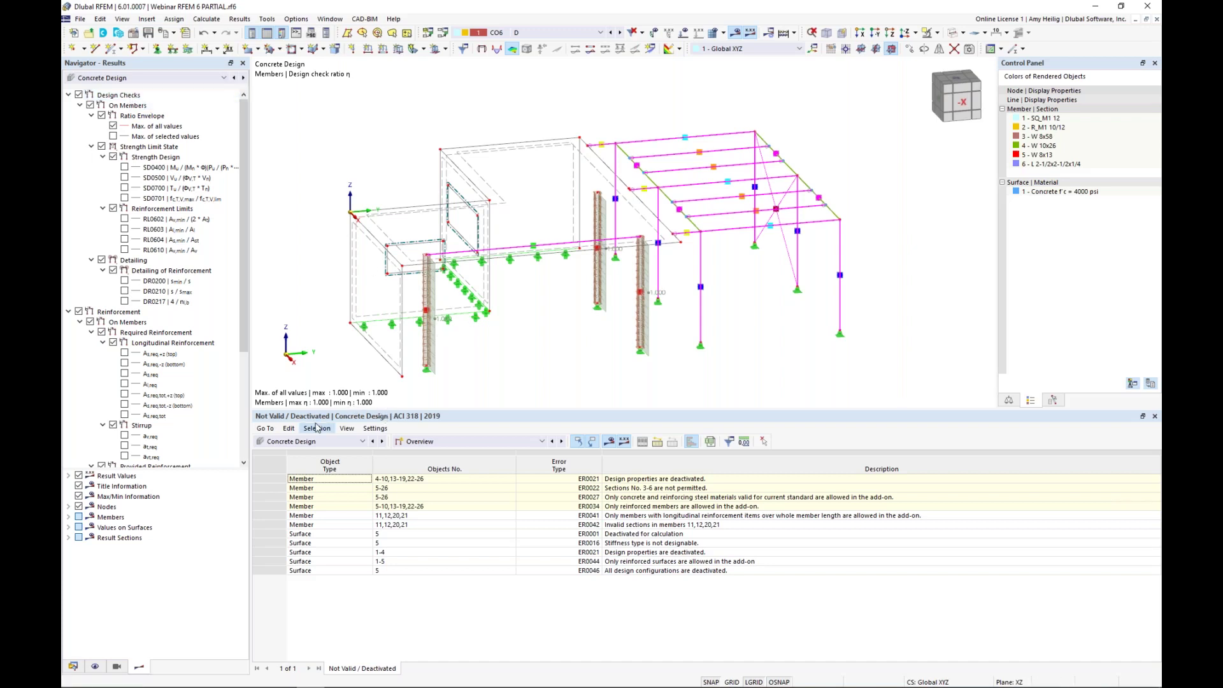
- Show the Concrete Design input data tables, viewing the objects to design and the design situations
{"action": "left_click", "coordinate": [341, 444]}
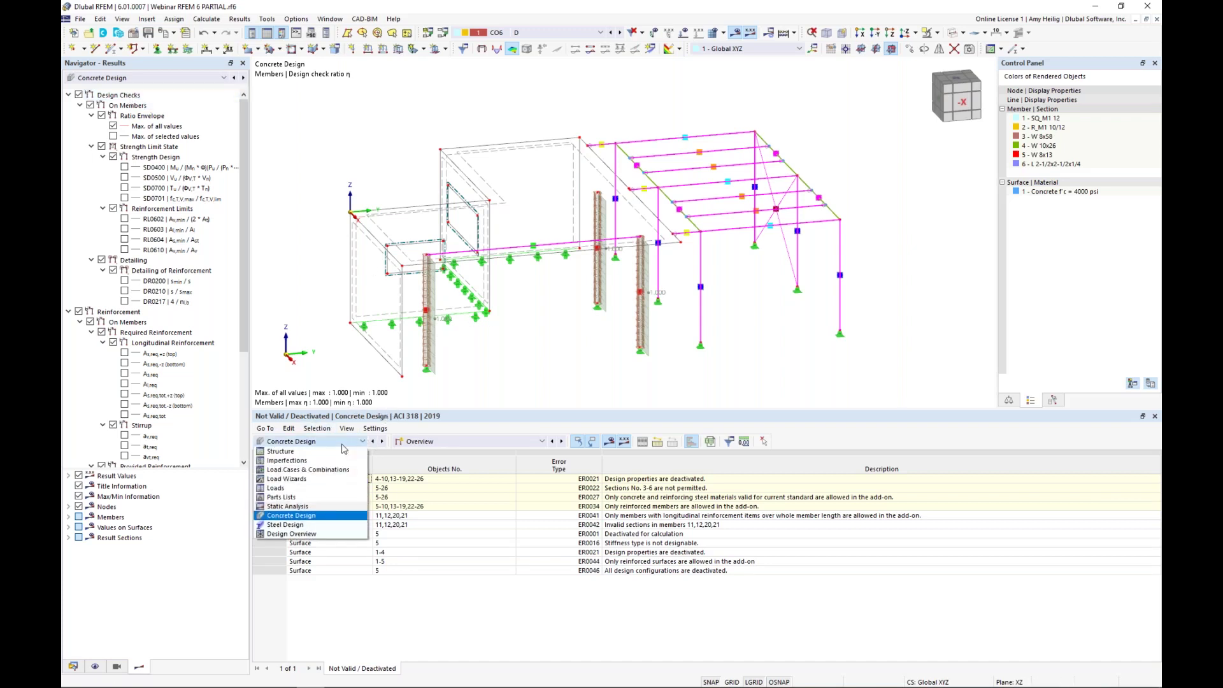
{"action": "left_click", "coordinate": [333, 516]}
{"action": "left_click", "coordinate": [452, 441]}
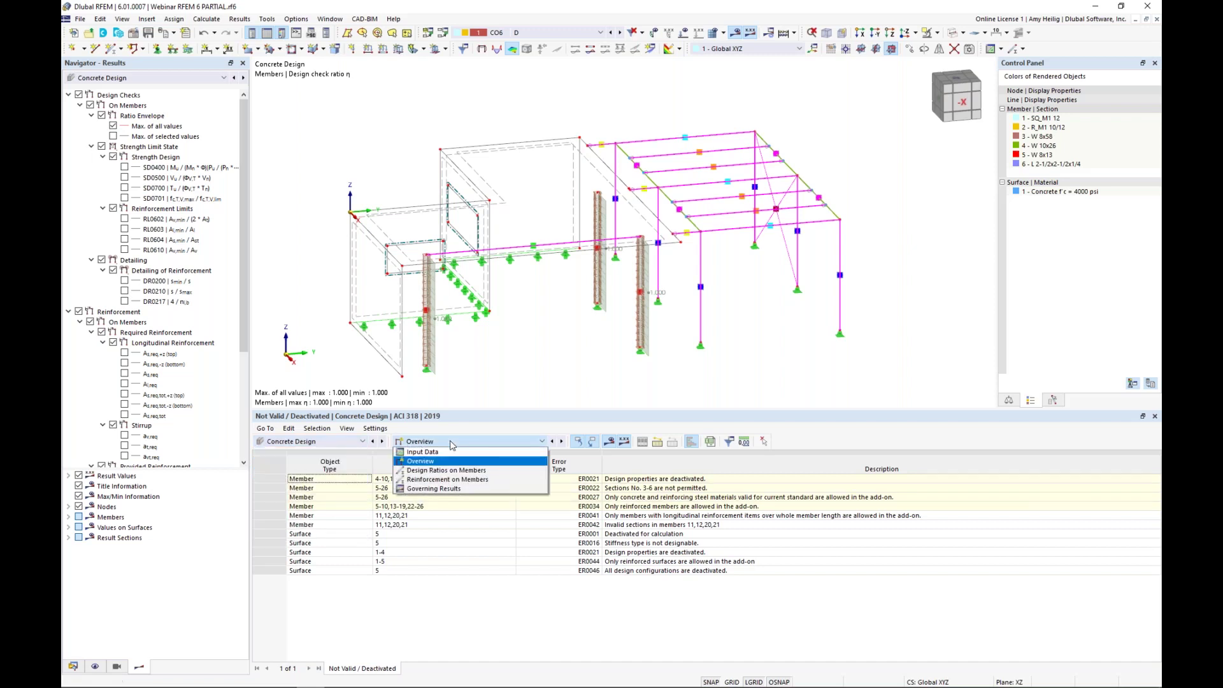
{"action": "left_click", "coordinate": [445, 453]}
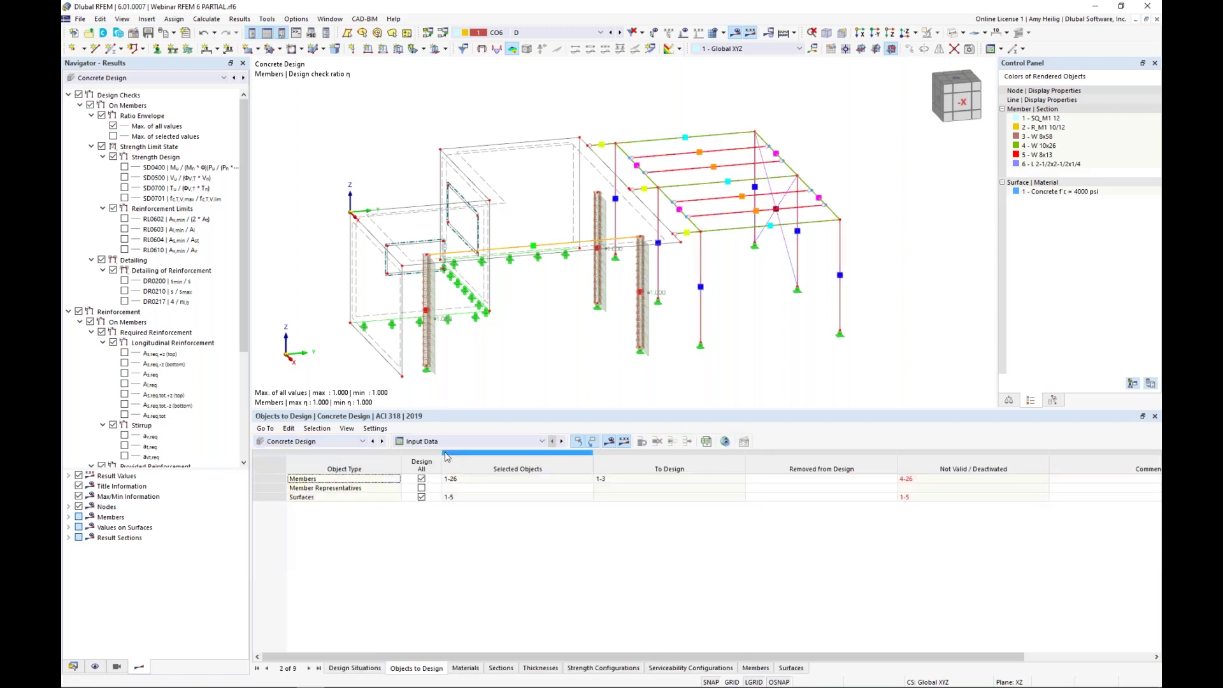
{"action": "left_click", "coordinate": [357, 668]}
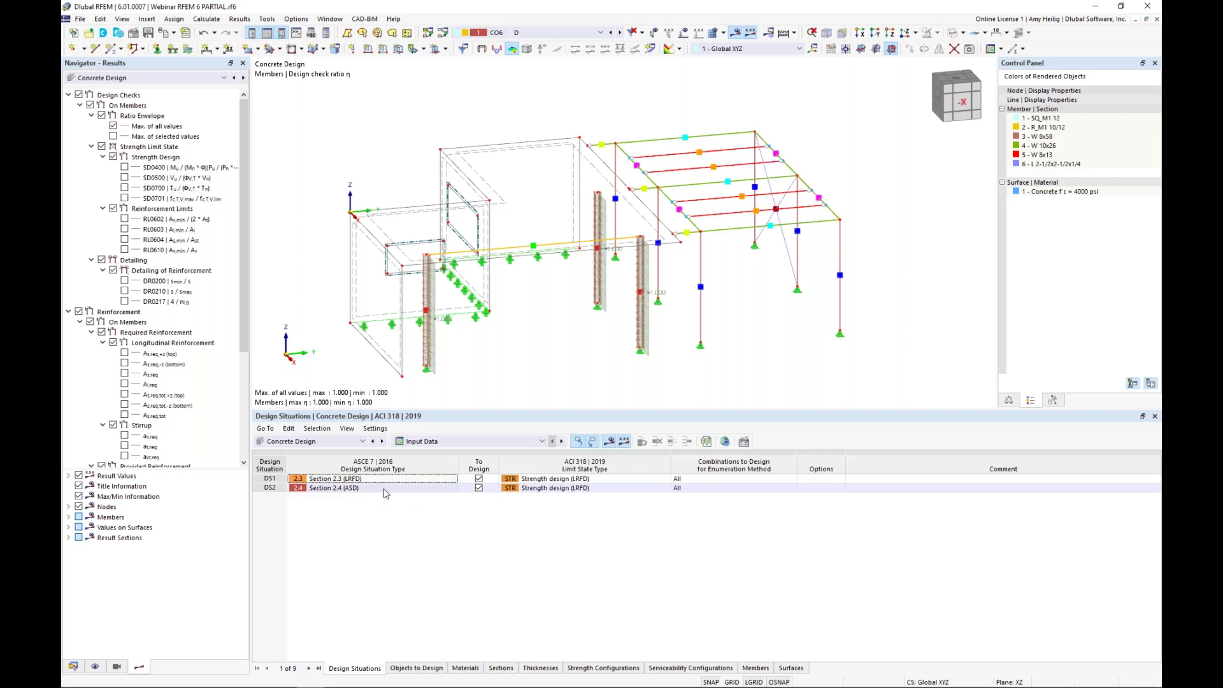
- Set the limit state type of design situation DS2 to Serviceability design for Concrete Design, accepting deletion of the existing design results
{"action": "left_click", "coordinate": [545, 489]}
{"action": "left_click", "coordinate": [665, 489]}
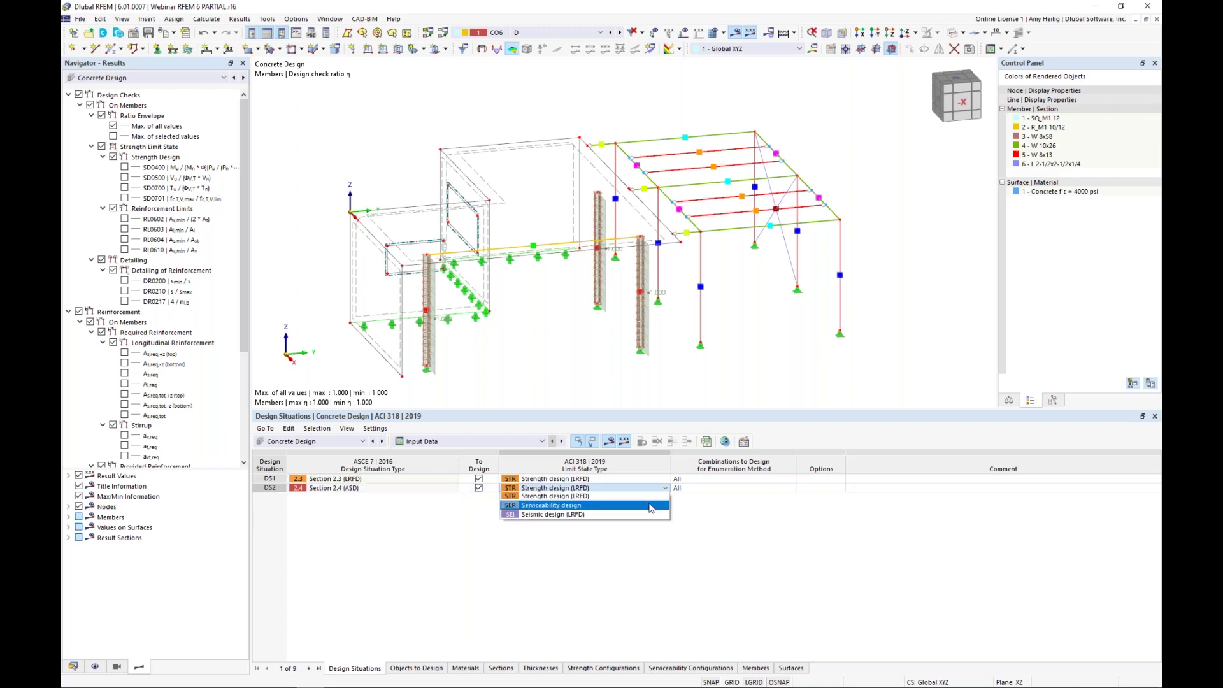
{"action": "left_click", "coordinate": [651, 507]}
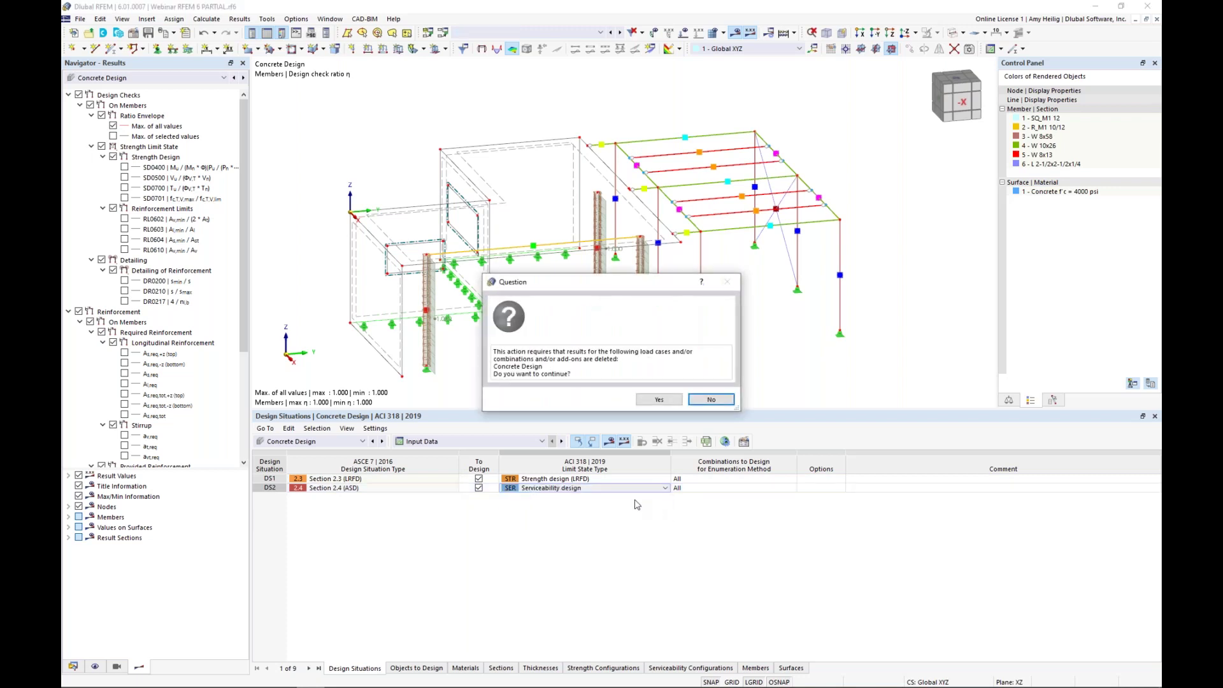
{"action": "left_click", "coordinate": [657, 397]}
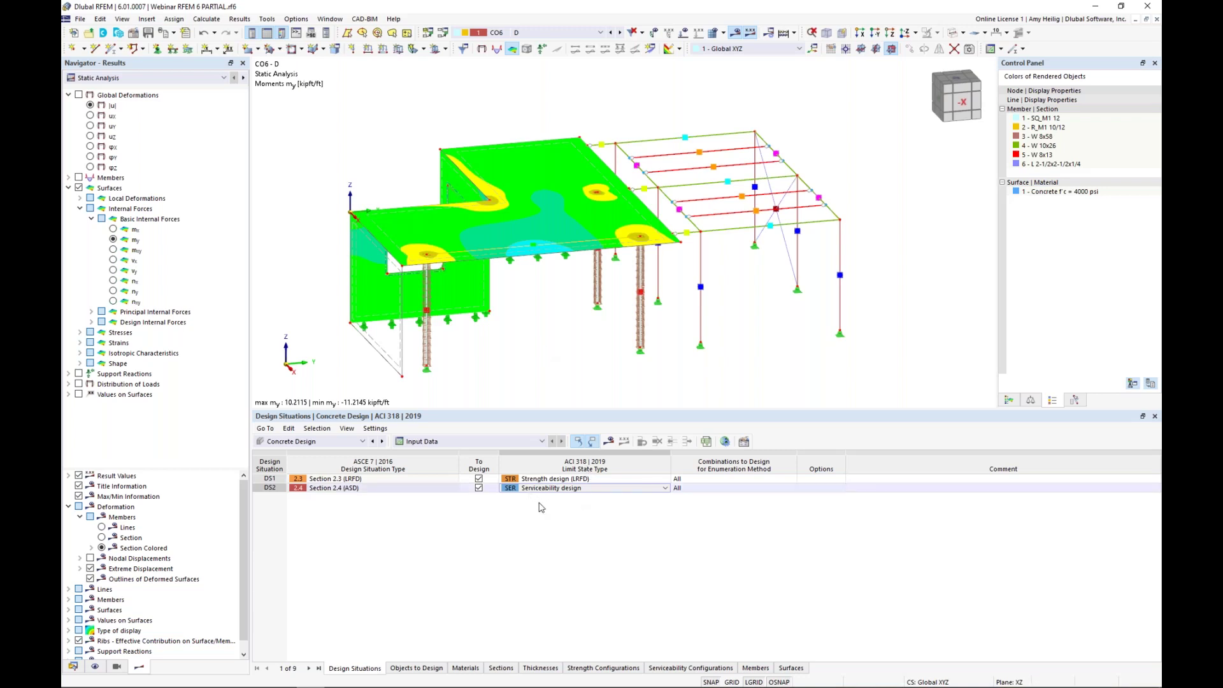
{"action": "left_click", "coordinate": [558, 488]}
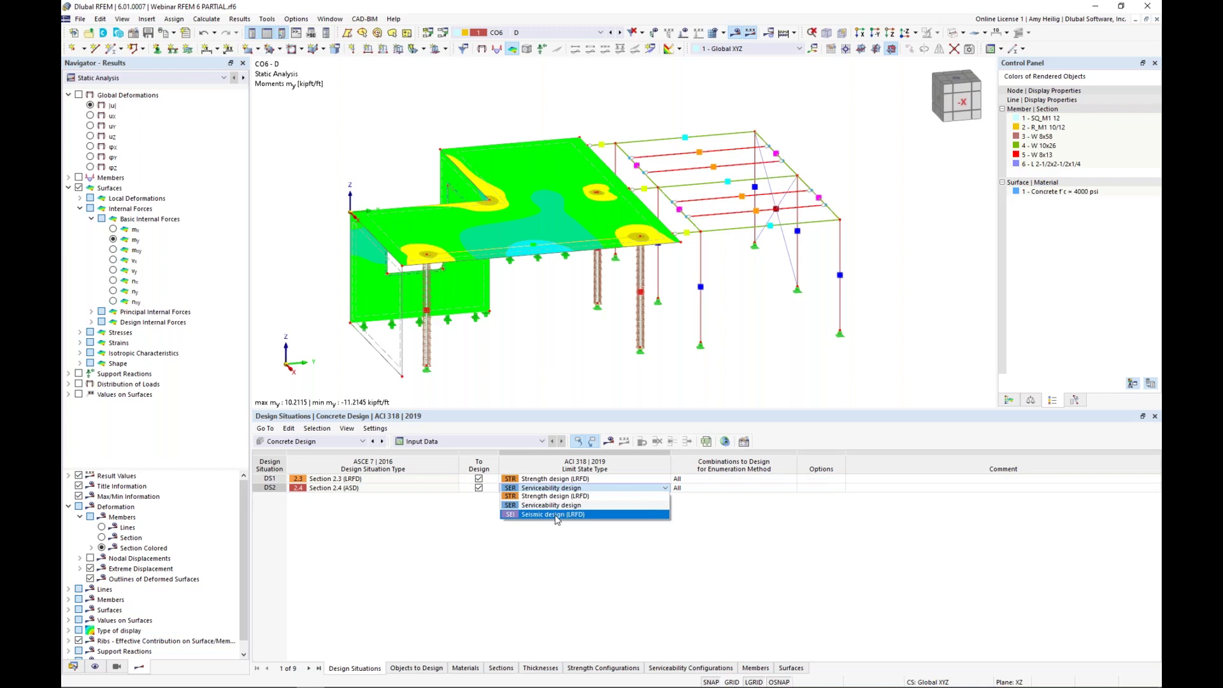
{"action": "left_click", "coordinate": [605, 546]}
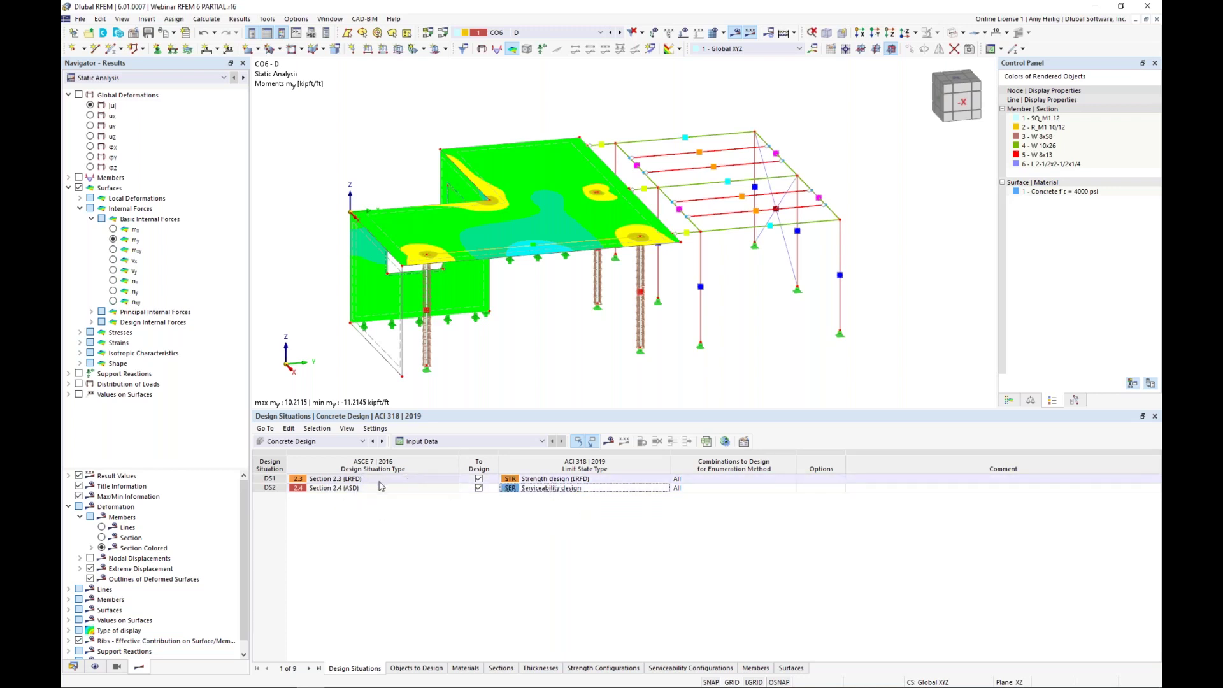
- Turn off the Design All option for members and surfaces in the Concrete Design objects to design
{"action": "left_click", "coordinate": [415, 668]}
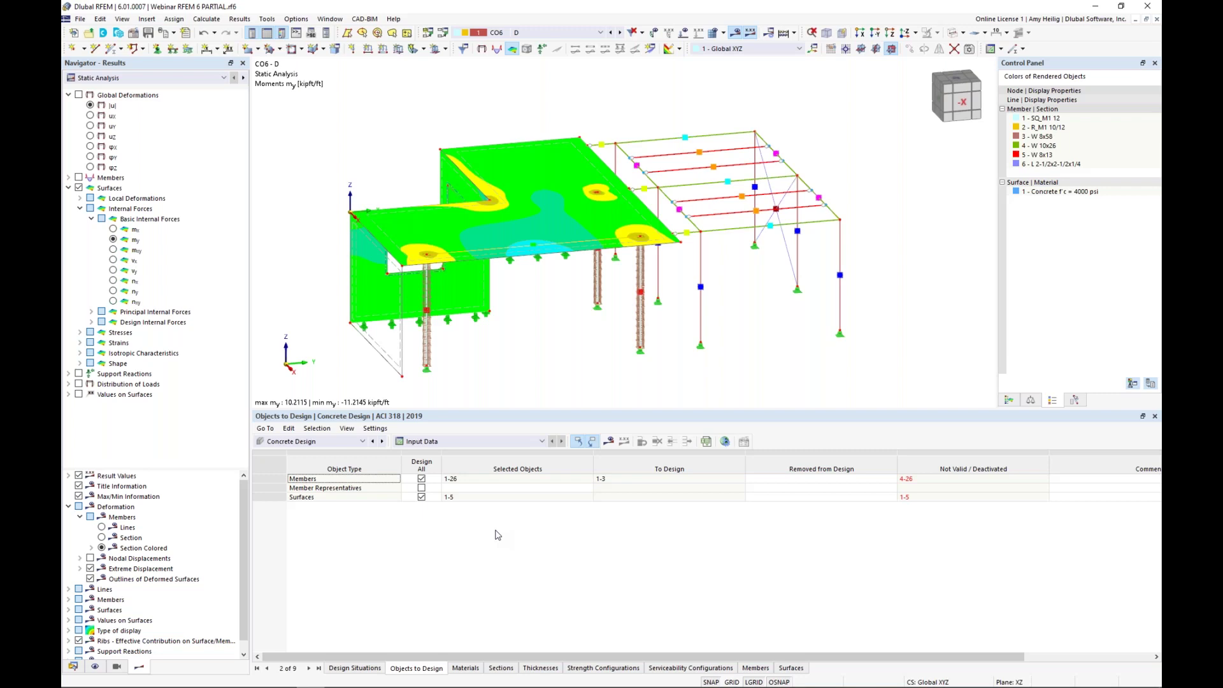
{"action": "left_click", "coordinate": [422, 479]}
{"action": "left_click", "coordinate": [422, 479]}
{"action": "left_click", "coordinate": [422, 497]}
{"action": "left_click", "coordinate": [422, 496]}
- Assign the three concrete columns, members 1-3, as the selected members for Concrete Design
{"action": "left_click", "coordinate": [567, 479]}
{"action": "left_click", "coordinate": [589, 479]}
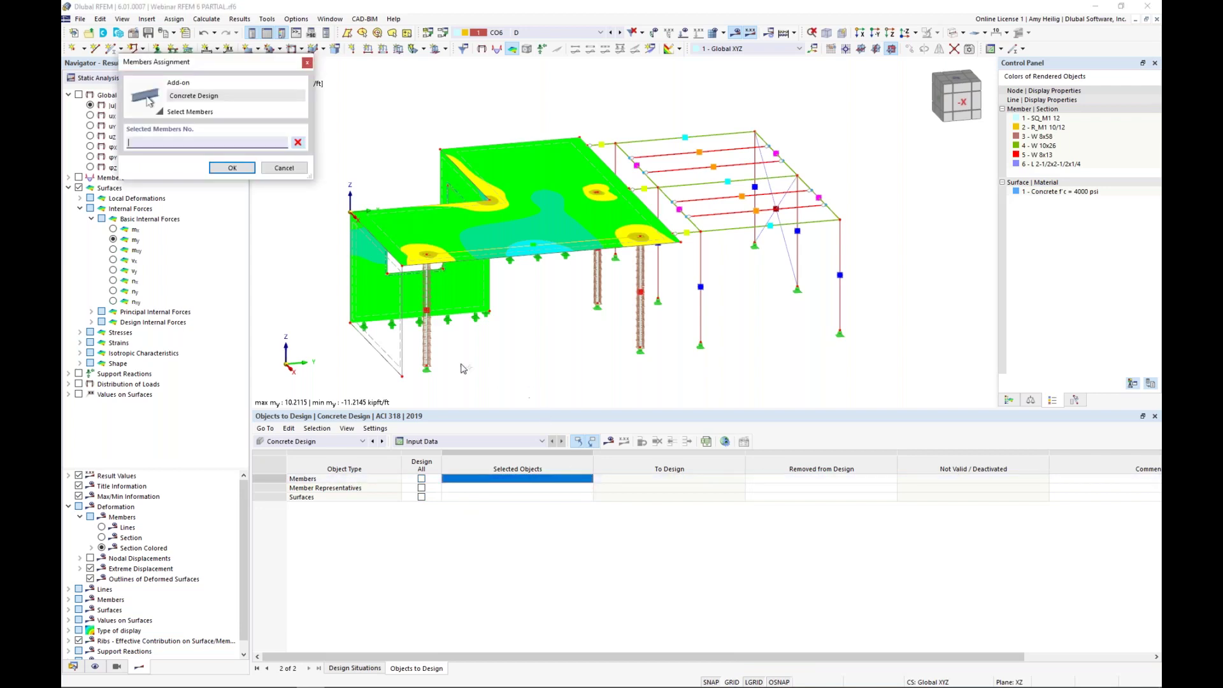
{"action": "left_click", "coordinate": [428, 351]}
{"action": "left_click", "coordinate": [640, 328]}
{"action": "left_click", "coordinate": [596, 288]}
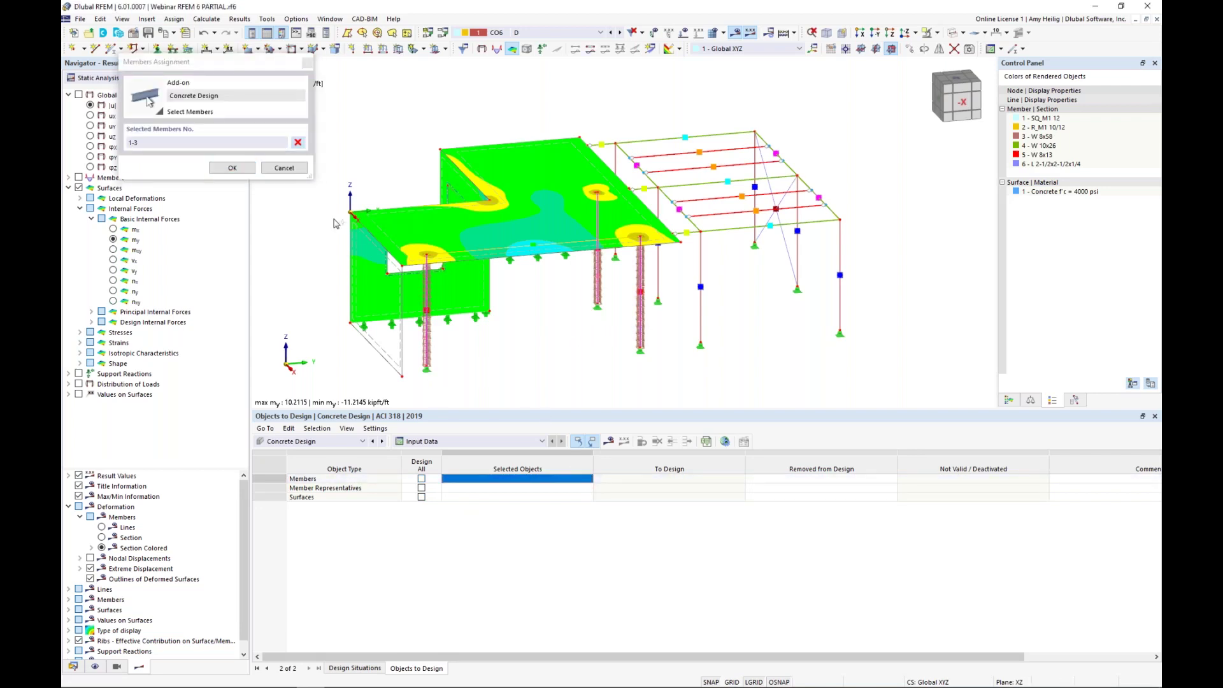
{"action": "left_click", "coordinate": [234, 168]}
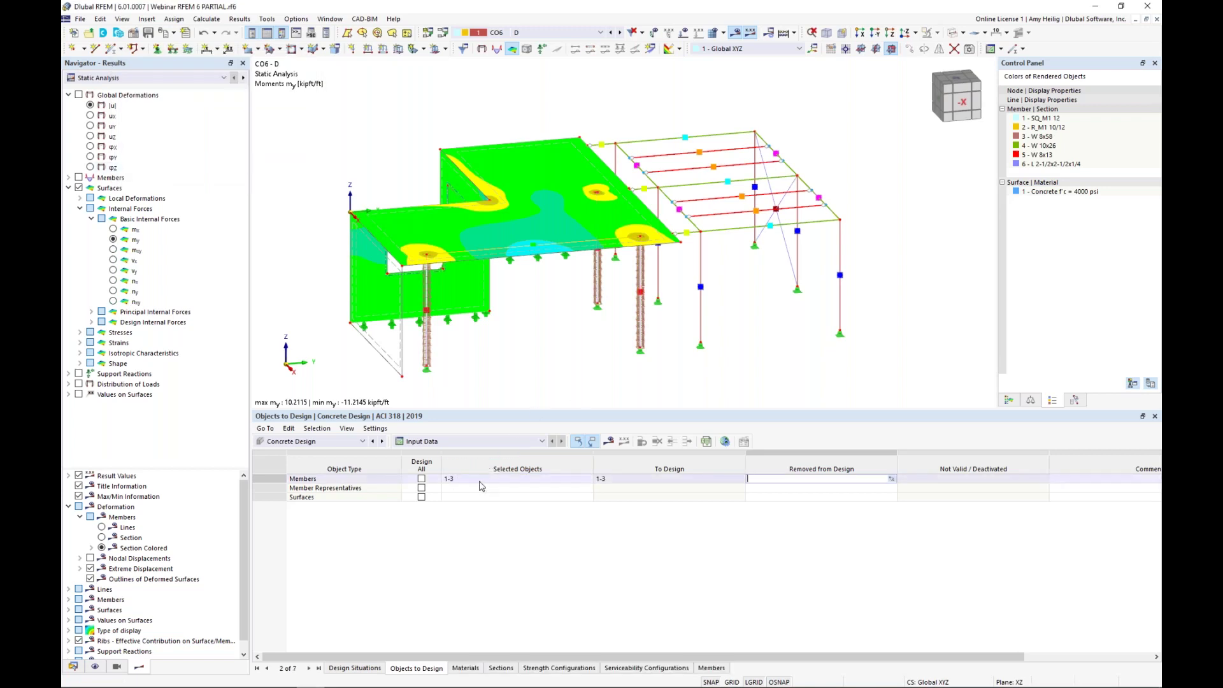
- In the Steel Design input data, set design situation DS2 to Serviceability limit state, accepting deletion of the existing design results
{"action": "left_click", "coordinate": [350, 442]}
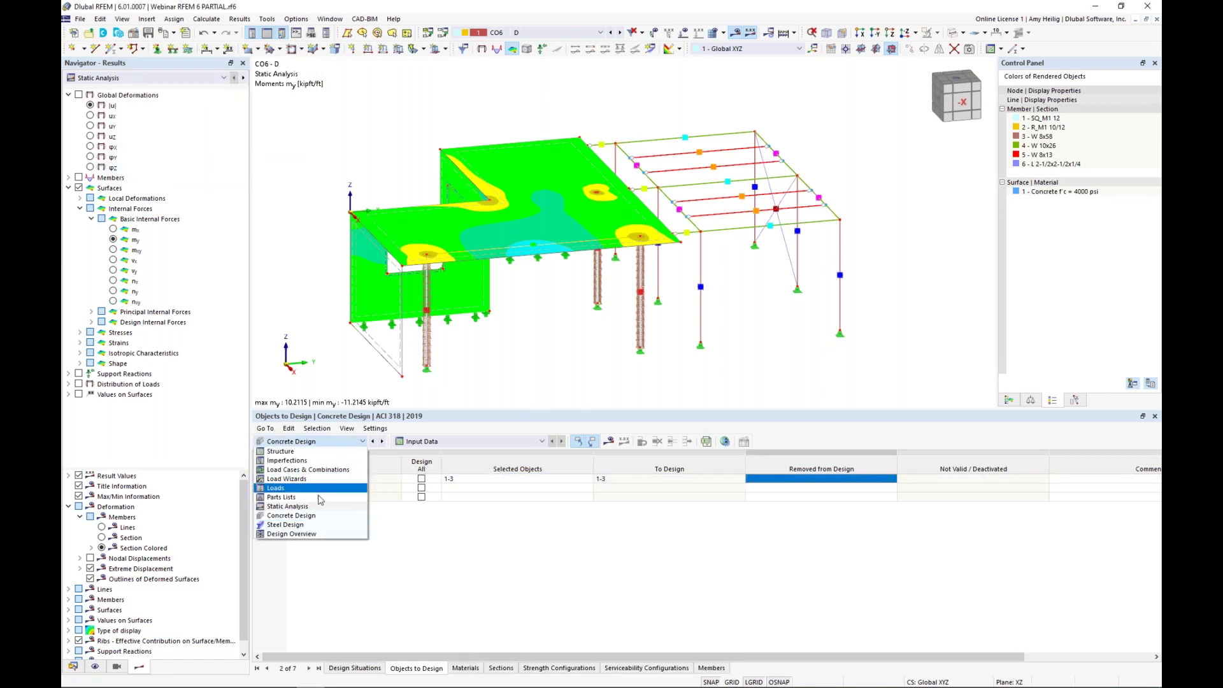
{"action": "left_click", "coordinate": [303, 528]}
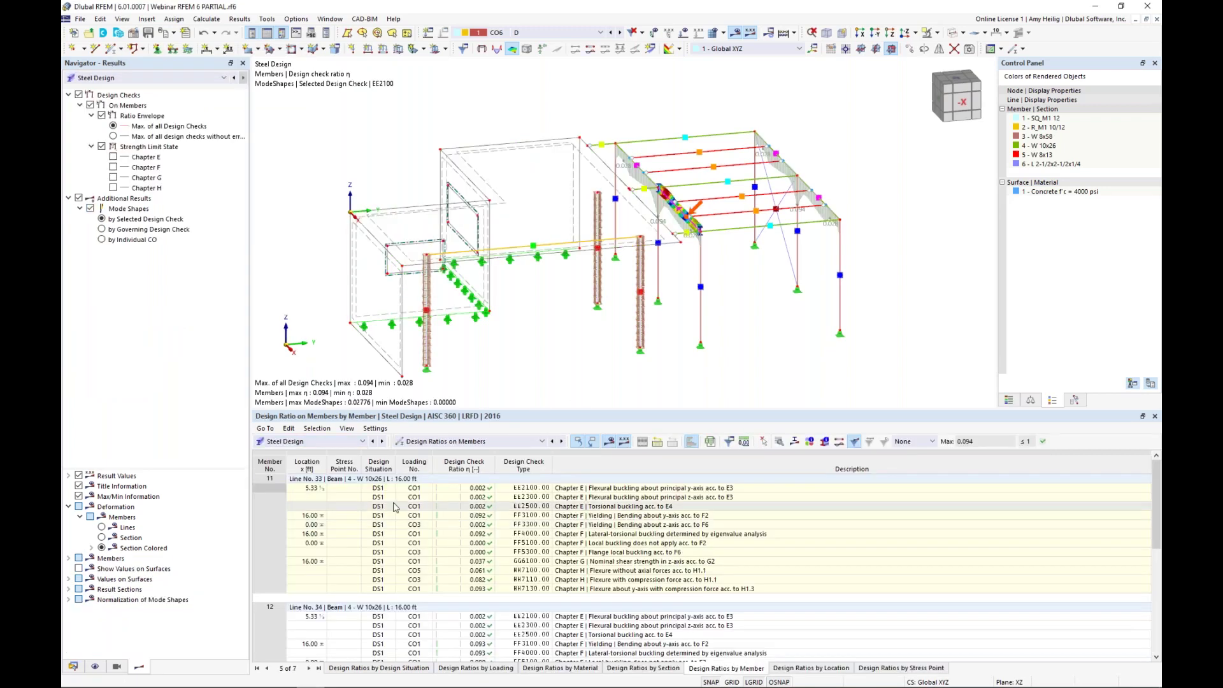
{"action": "left_click", "coordinate": [430, 441]}
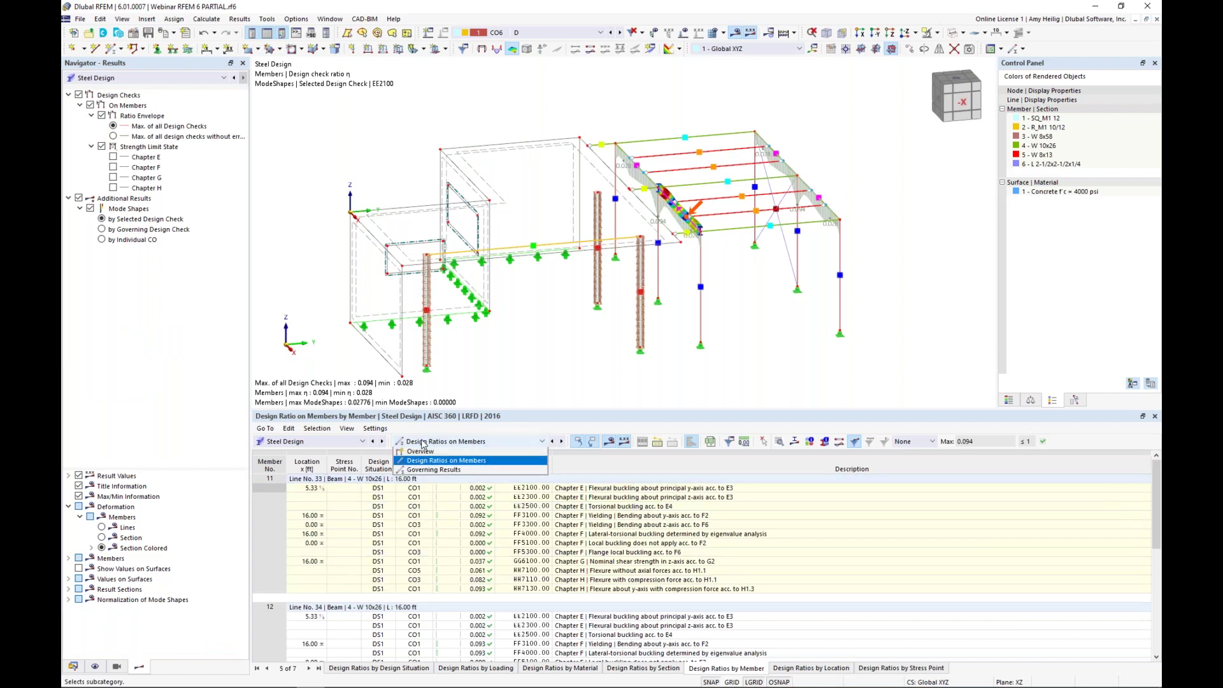
{"action": "left_click", "coordinate": [429, 452]}
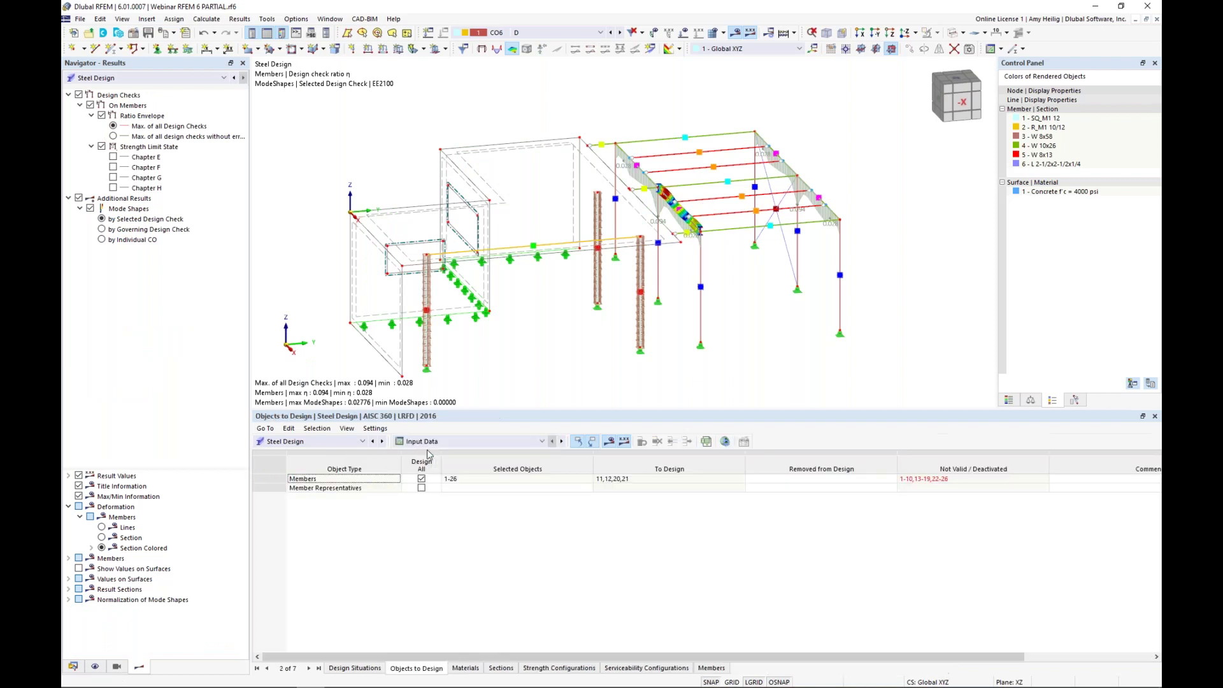
{"action": "left_click", "coordinate": [351, 668]}
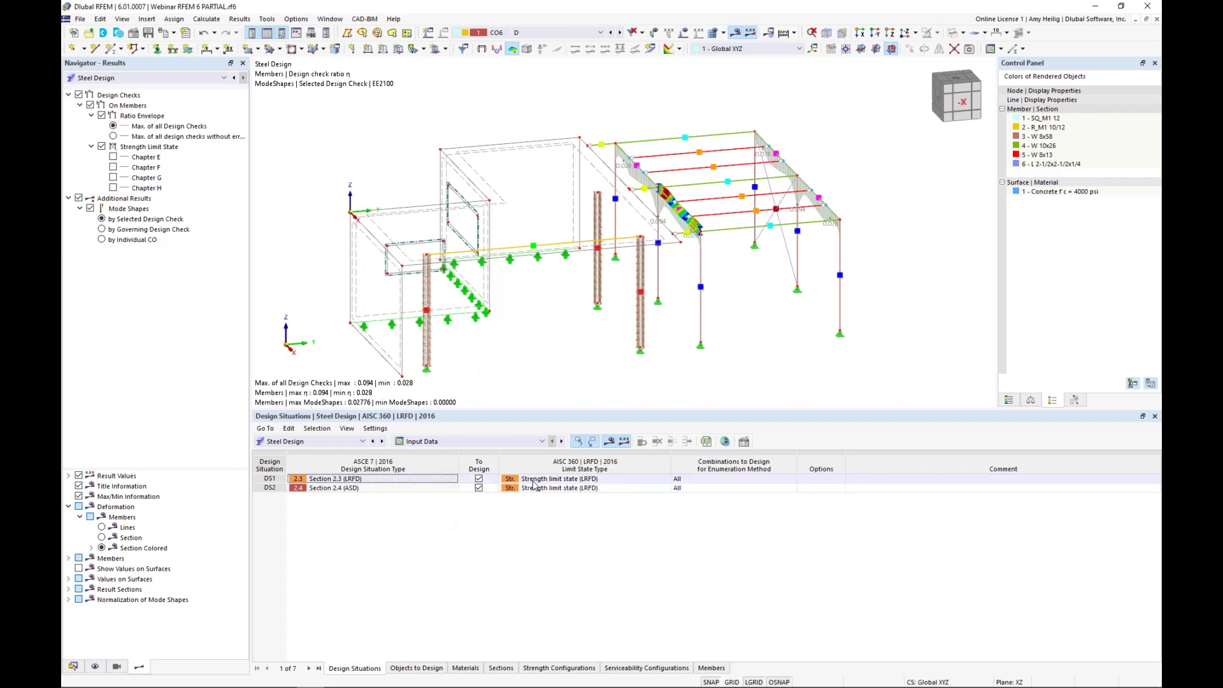
{"action": "left_click", "coordinate": [393, 488]}
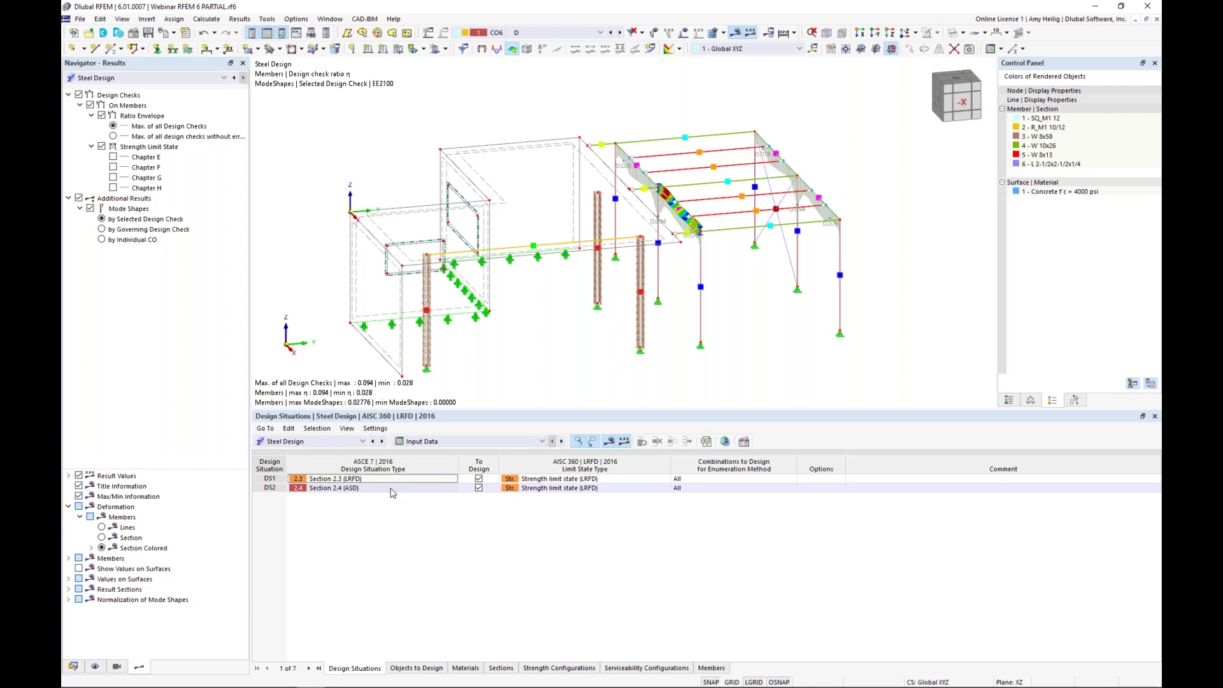
{"action": "left_click", "coordinate": [650, 488]}
{"action": "left_click", "coordinate": [662, 488]}
{"action": "left_click", "coordinate": [643, 508]}
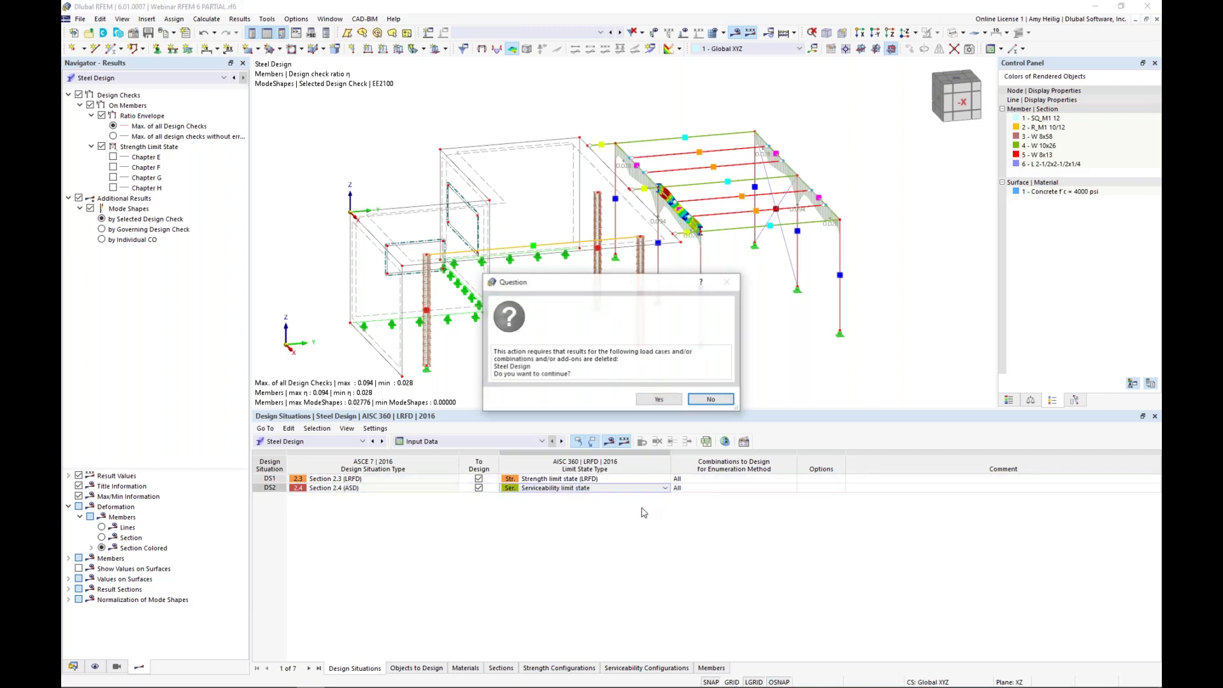
{"action": "left_click", "coordinate": [653, 396]}
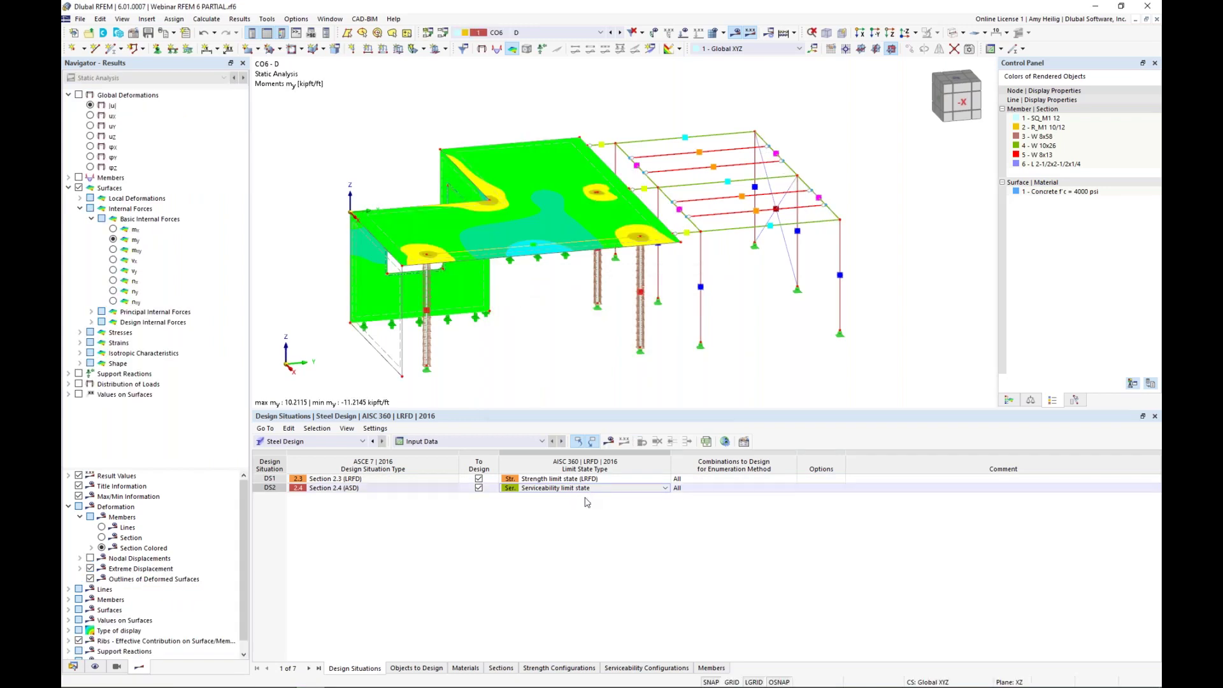
- Turn off Design All for the Steel Design members and assign the W 10x26 beams, members 11, 12, 20 and 21, instead
{"action": "left_click", "coordinate": [416, 667]}
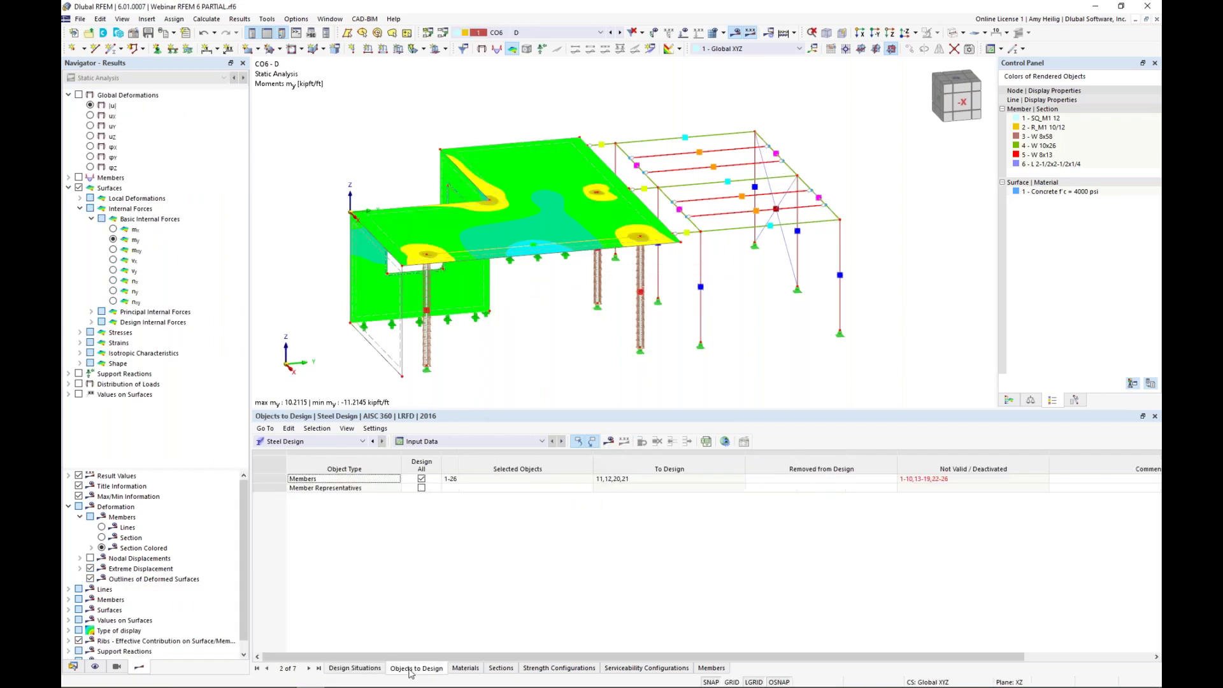
{"action": "left_click", "coordinate": [422, 479]}
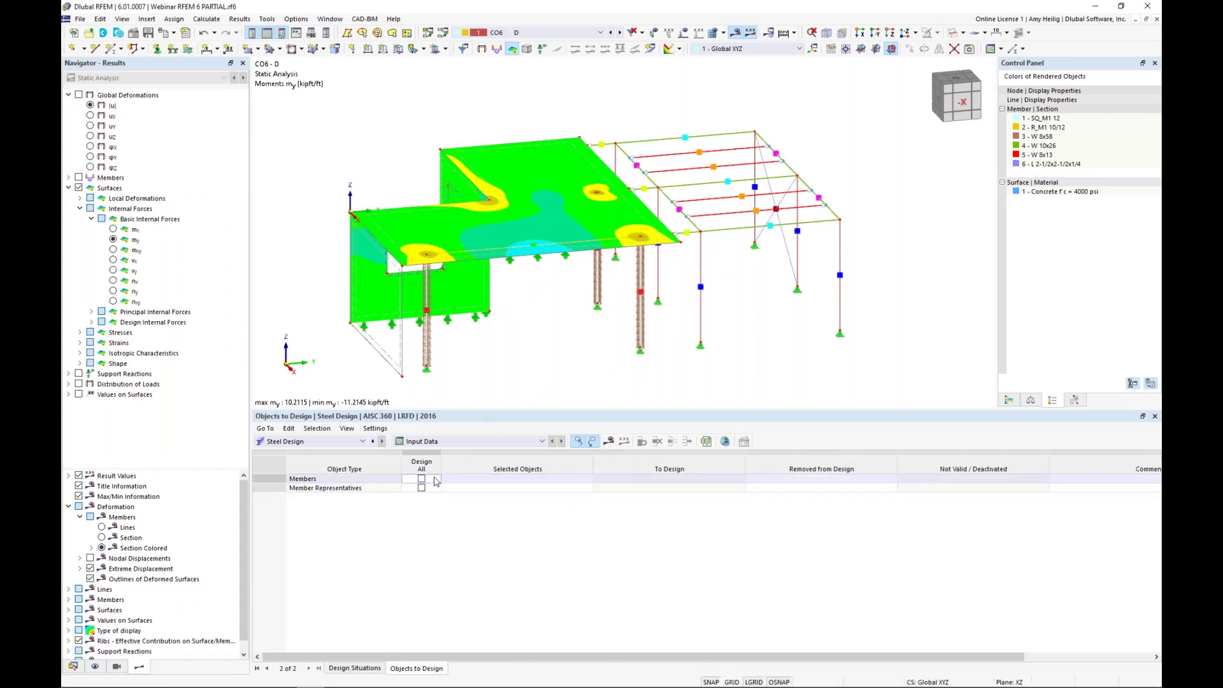
{"action": "left_click", "coordinate": [471, 479]}
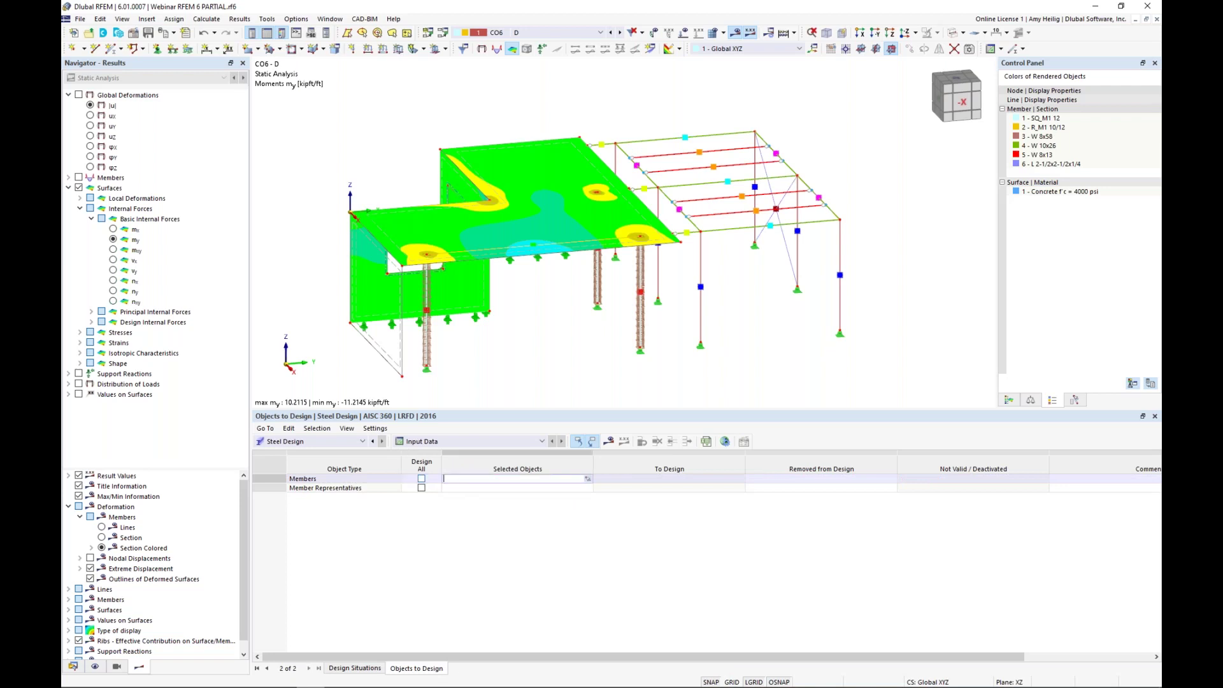
{"action": "left_click", "coordinate": [587, 480]}
{"action": "left_click", "coordinate": [692, 222]}
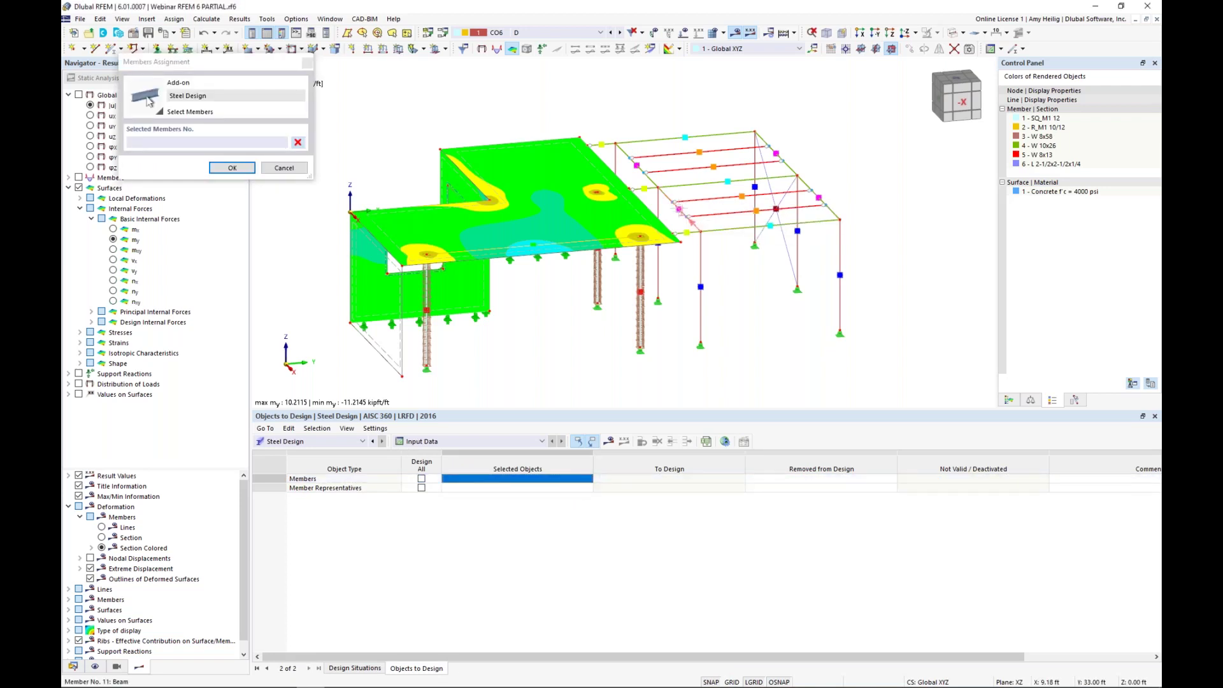
{"action": "left_click", "coordinate": [658, 186]}
{"action": "left_click", "coordinate": [789, 167]}
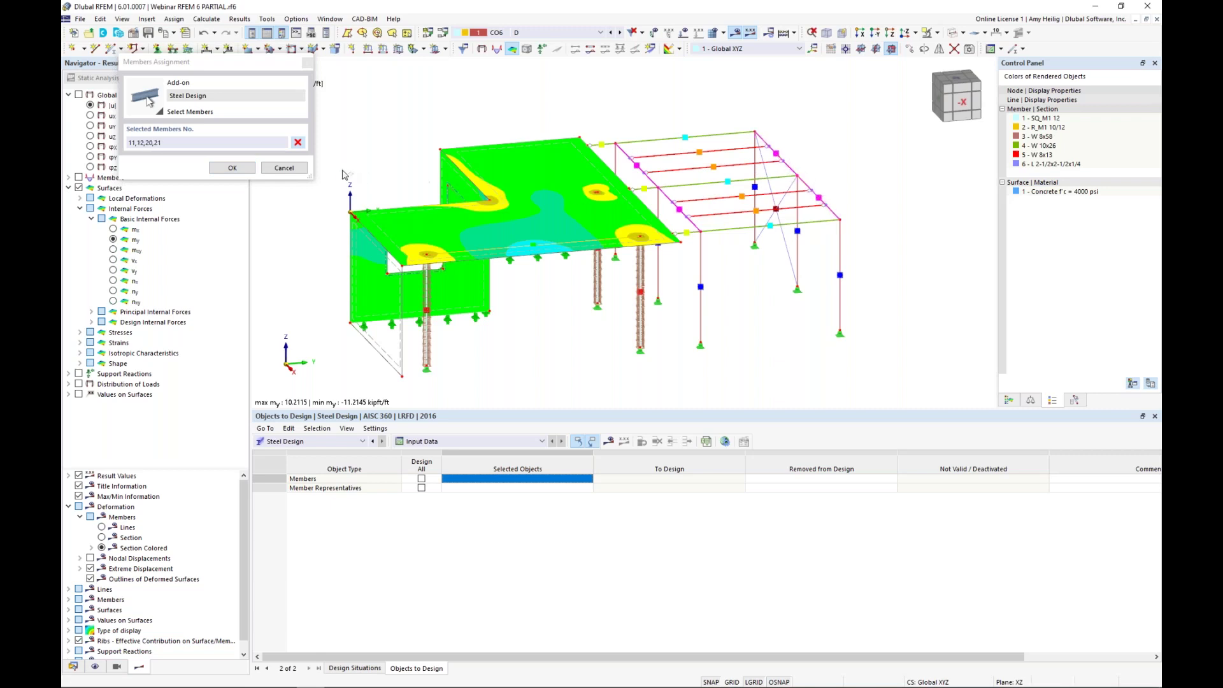
{"action": "left_click", "coordinate": [232, 168]}
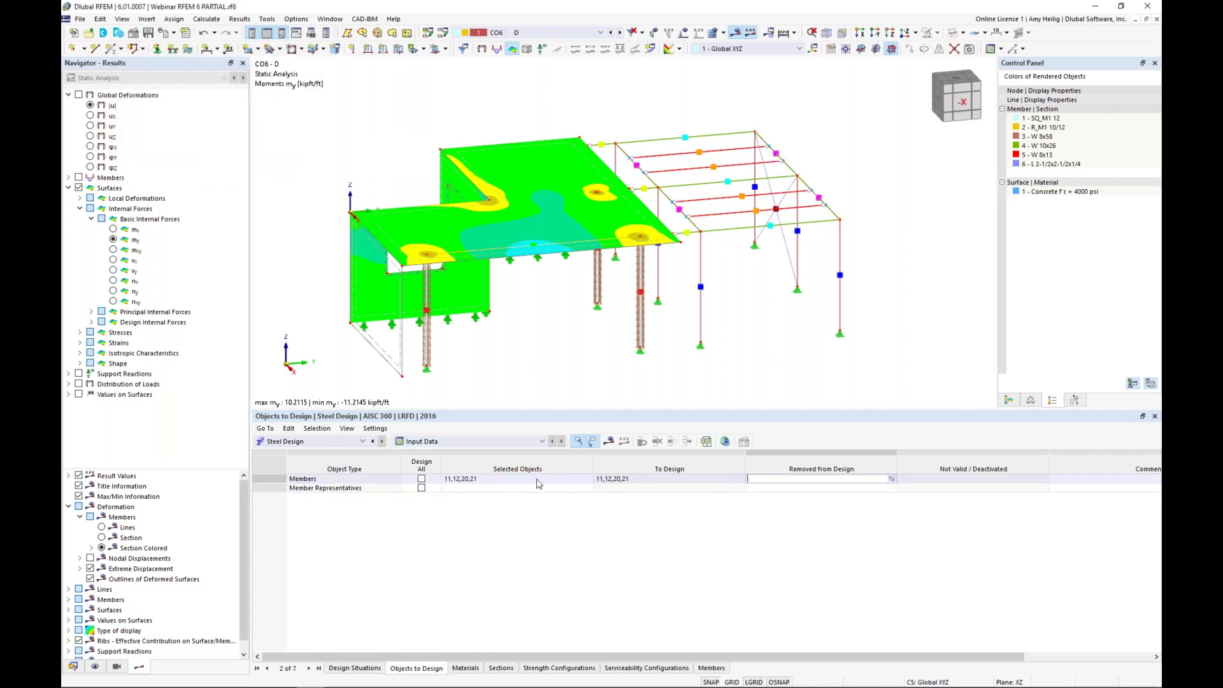
- Calculate the whole model again and display the Concrete Design ratios by member
{"action": "left_click", "coordinate": [208, 19]}
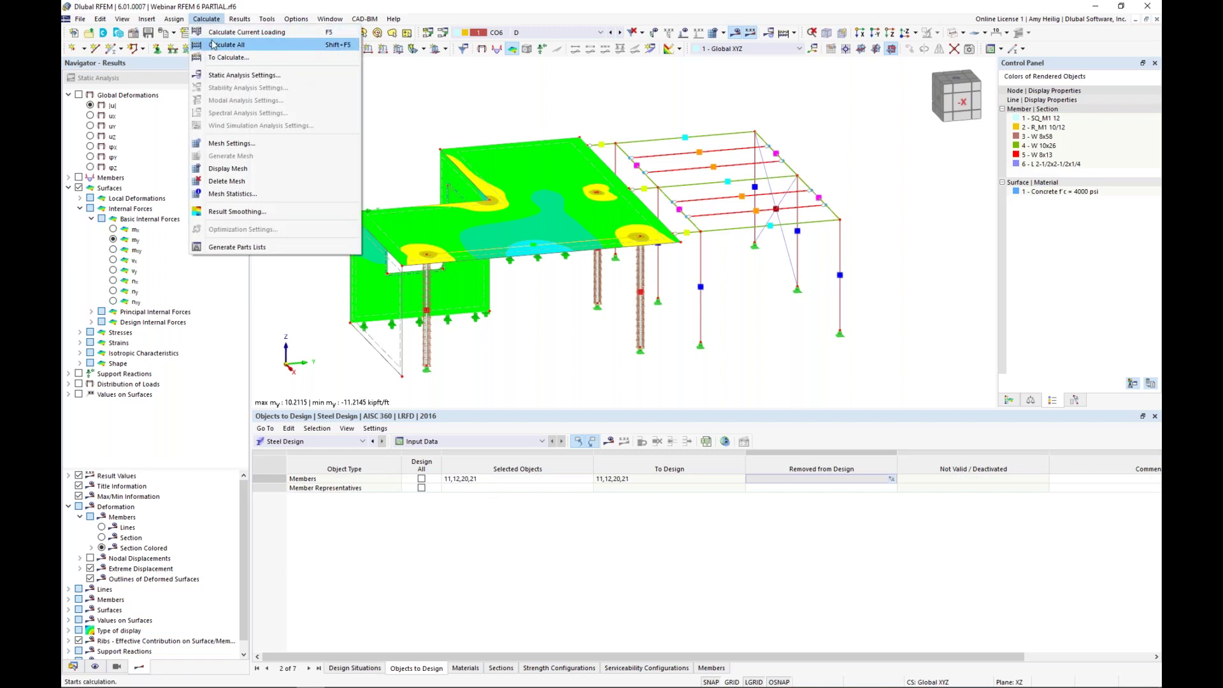
{"action": "left_click", "coordinate": [226, 45]}
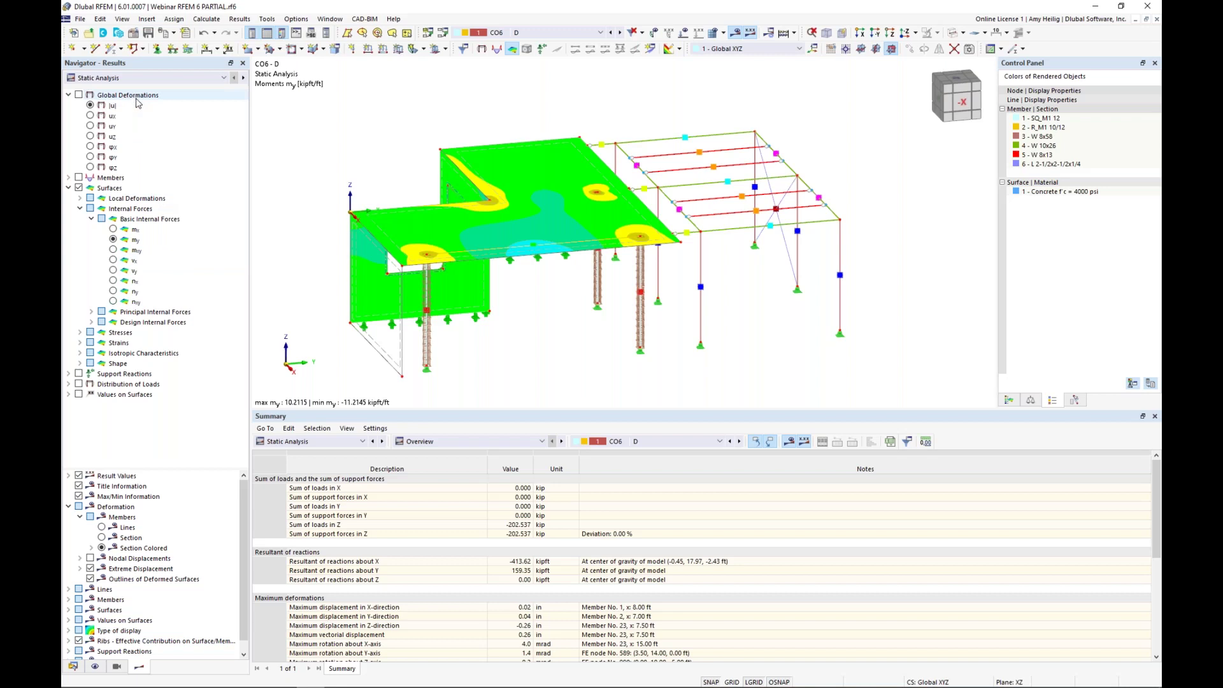
{"action": "left_click", "coordinate": [274, 441]}
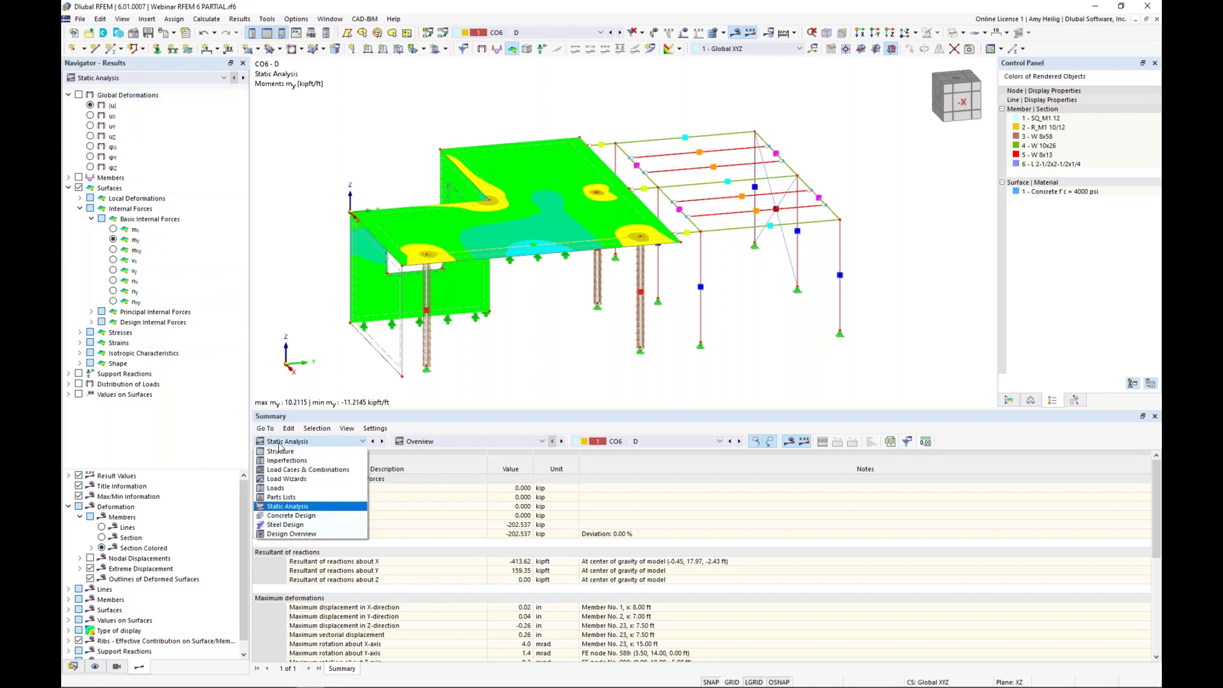
{"action": "left_click", "coordinate": [270, 516]}
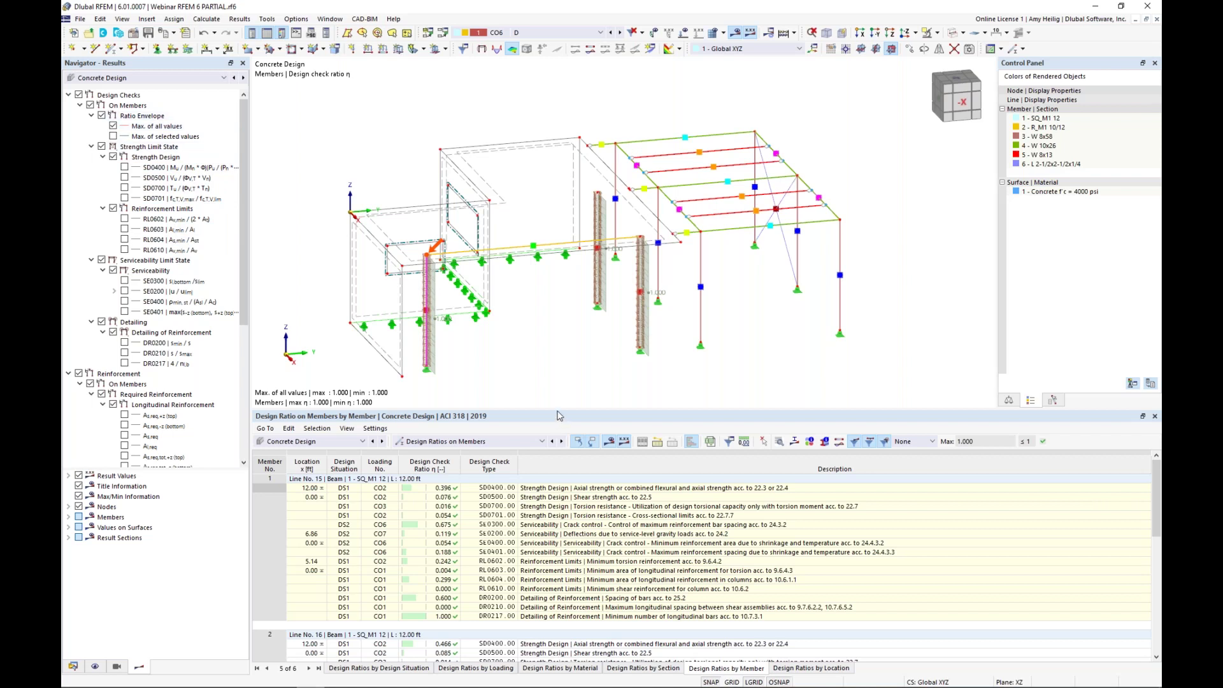
- Enlarge the results table and review the serviceability and reinforcement limit checks of concrete members 1 and 2
{"action": "left_click_drag", "start_coordinate": [558, 411], "coordinate": [557, 367]}
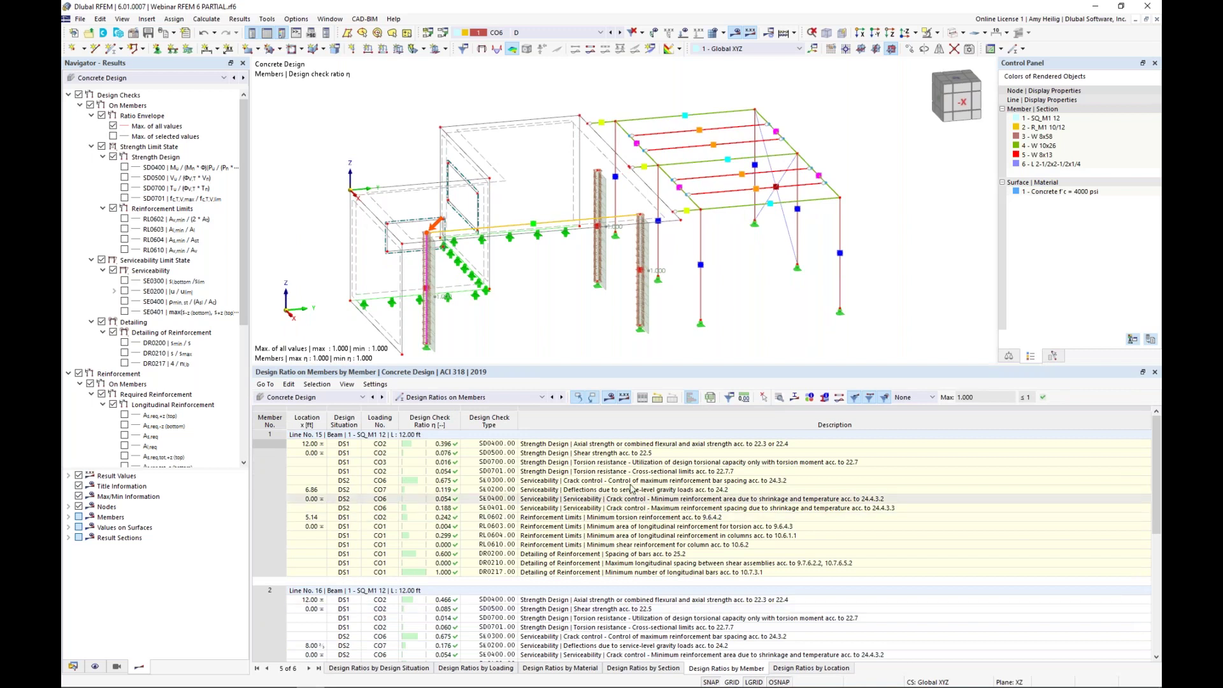
{"action": "left_click", "coordinate": [609, 508]}
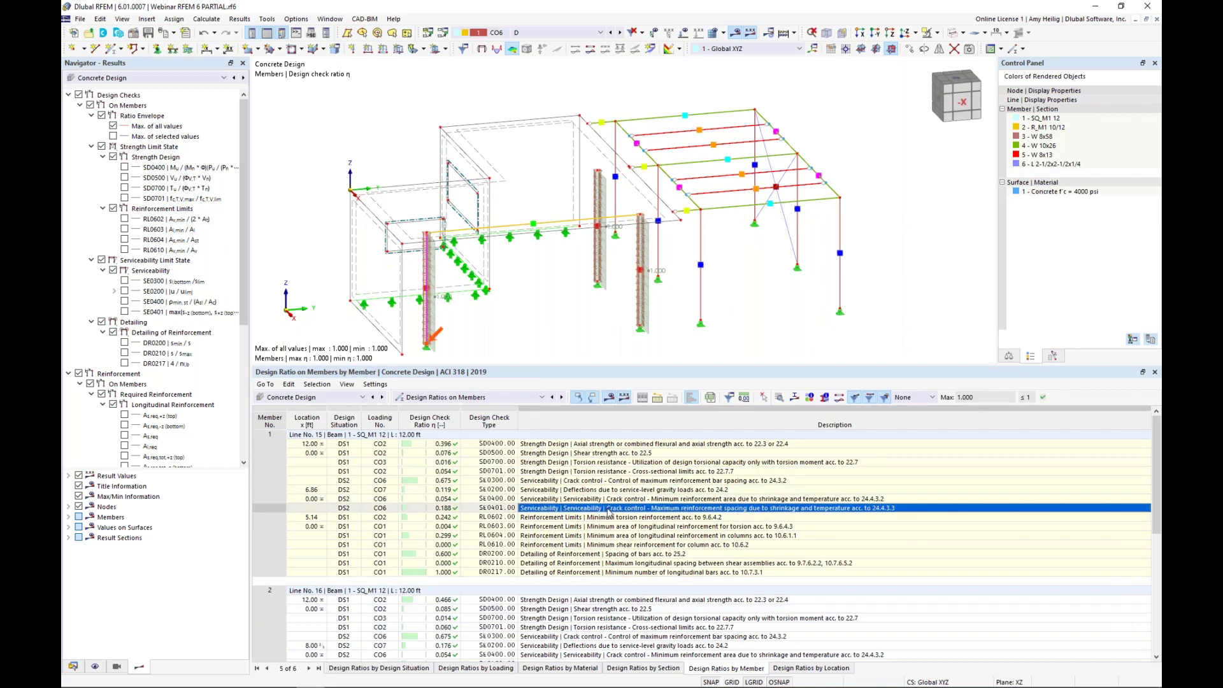
{"action": "scroll", "coordinate": [609, 511], "scroll_direction": "down", "scroll_amount": 1}
{"action": "scroll", "coordinate": [609, 512], "scroll_direction": "down", "scroll_amount": 2}
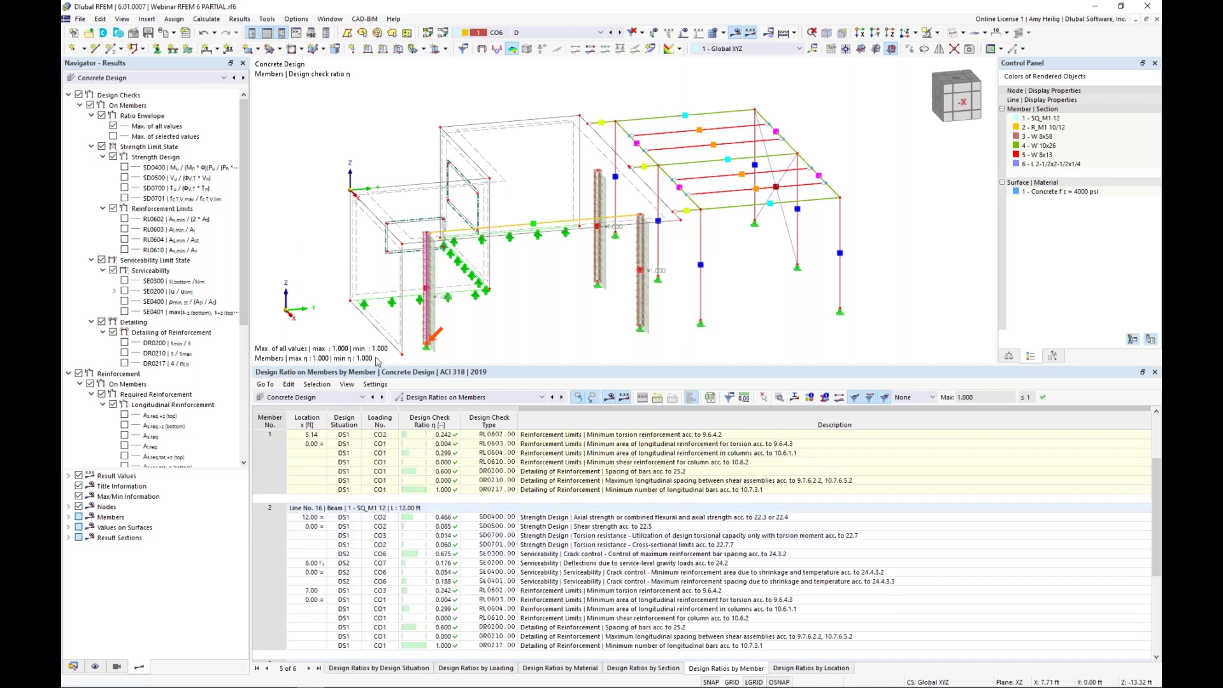
{"action": "left_click", "coordinate": [554, 591]}
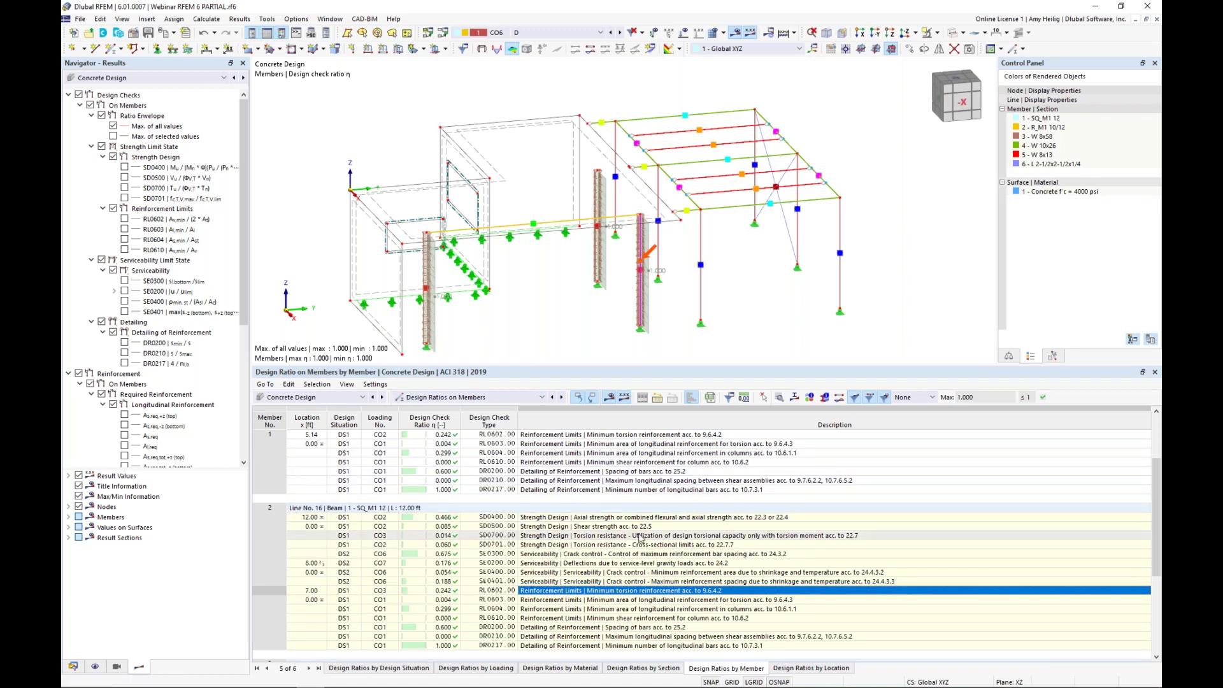
- Open the design check details of concrete member 2's axial strength check and review checks SD0500.01, SD0700.01 and SD0400.01
{"action": "left_click", "coordinate": [603, 519]}
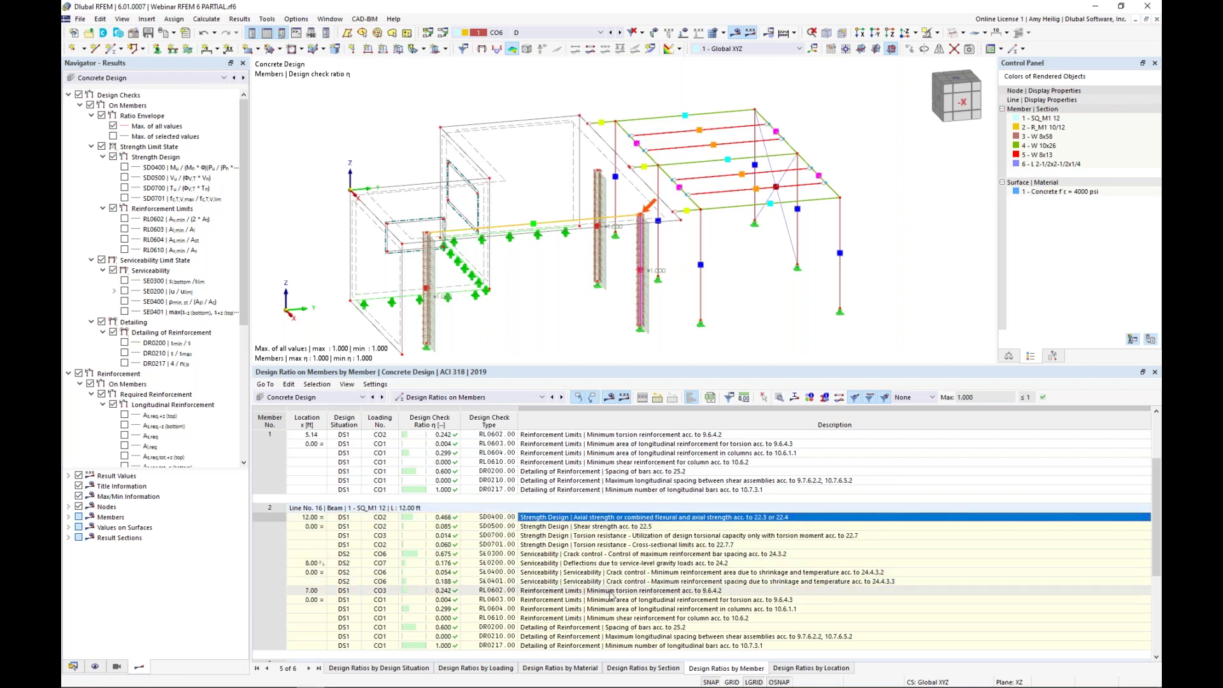
{"action": "left_click", "coordinate": [778, 397]}
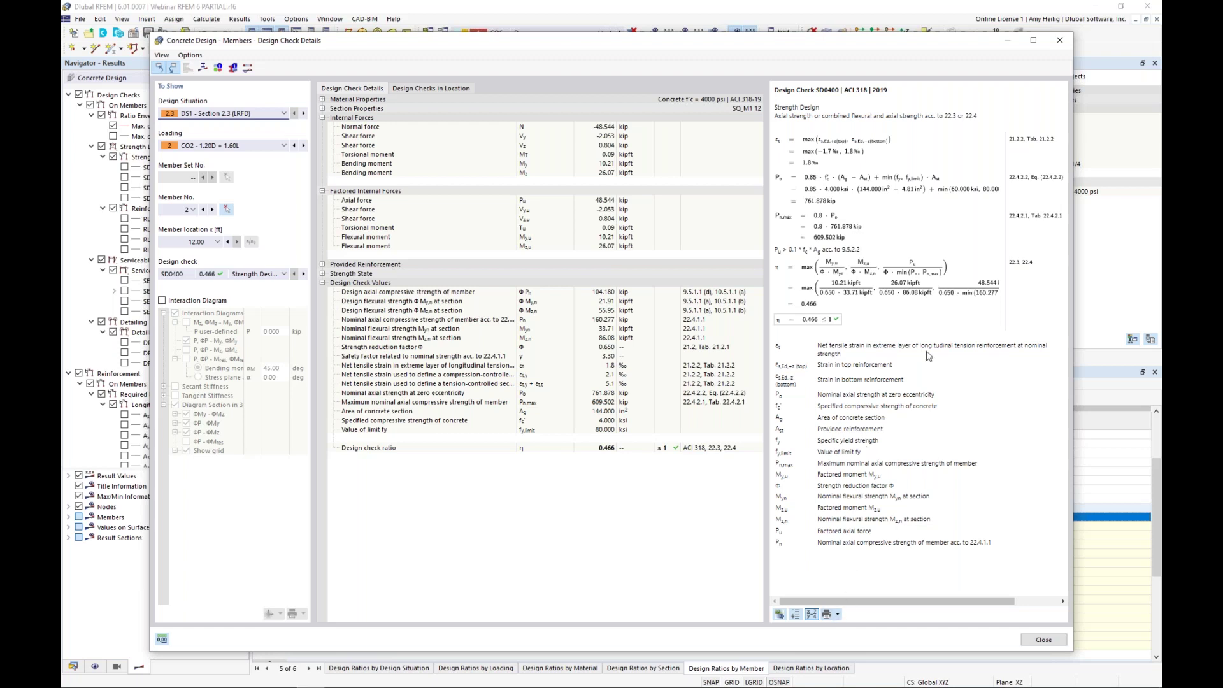
{"action": "left_click", "coordinate": [277, 274]}
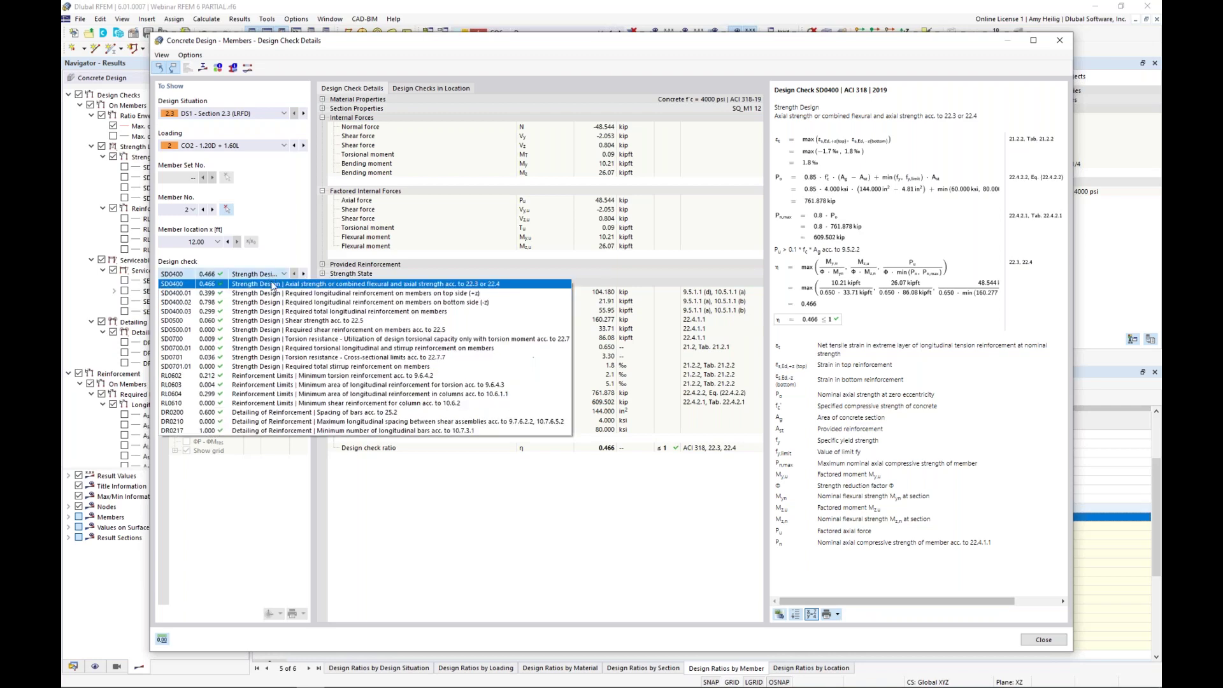
{"action": "left_click", "coordinate": [277, 330]}
{"action": "left_click", "coordinate": [245, 275]}
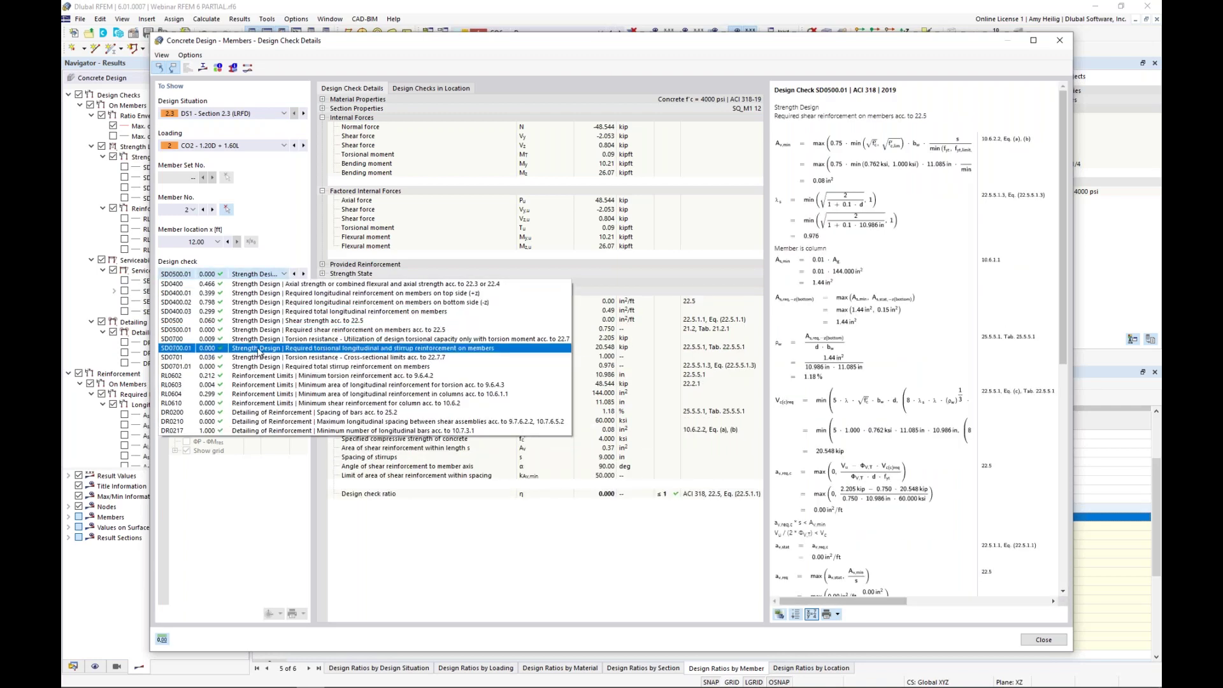
{"action": "left_click", "coordinate": [258, 349]}
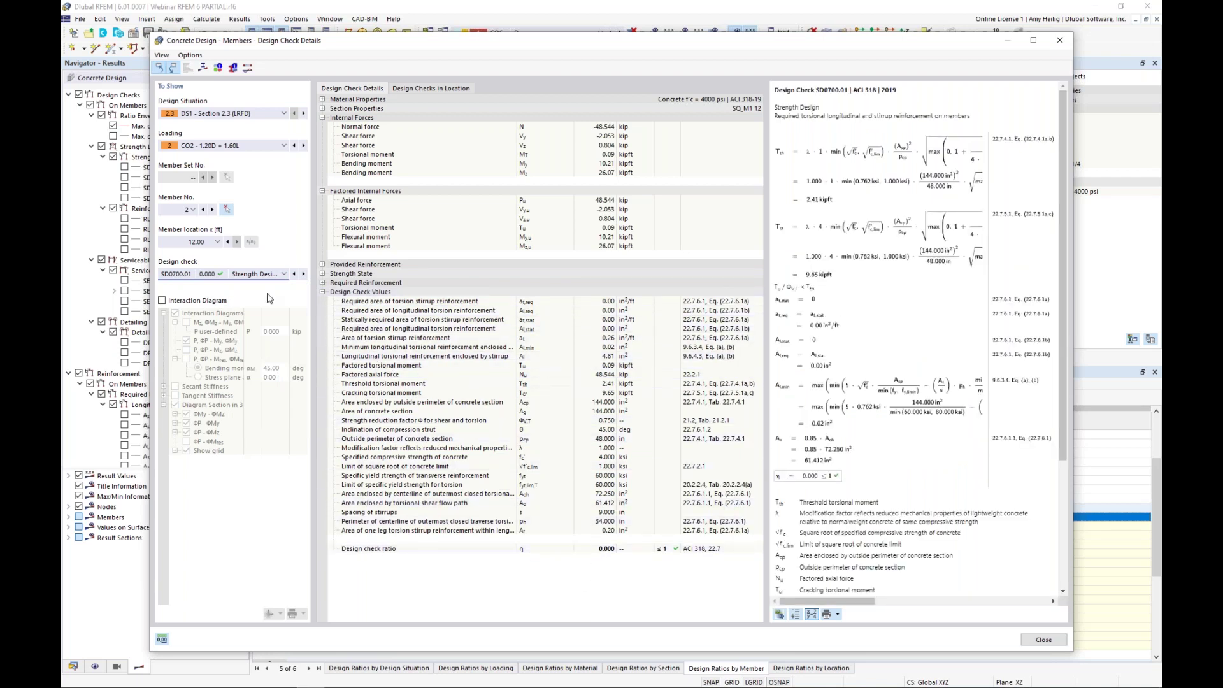
{"action": "left_click", "coordinate": [268, 273]}
{"action": "scroll", "coordinate": [248, 319], "scroll_direction": "up", "scroll_amount": 2}
{"action": "left_click", "coordinate": [238, 294]}
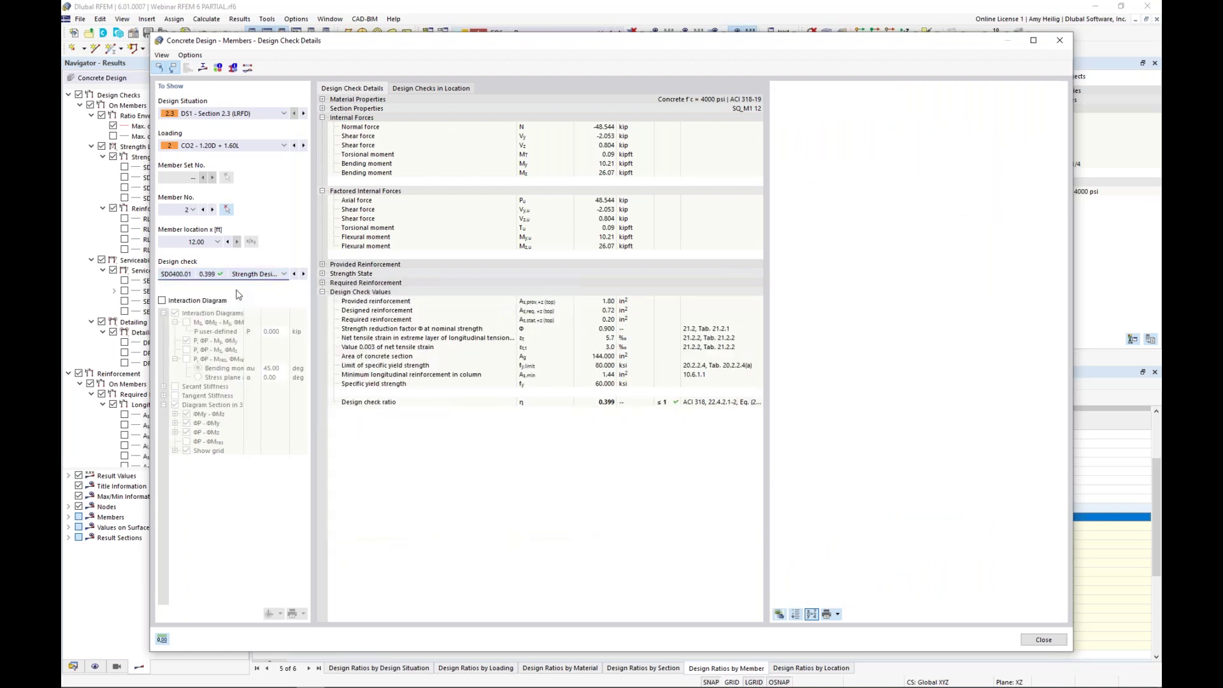
- Turn on the interaction diagram for concrete member 2, examine its 2D and 3D plots, and close the check details
{"action": "left_click", "coordinate": [163, 302]}
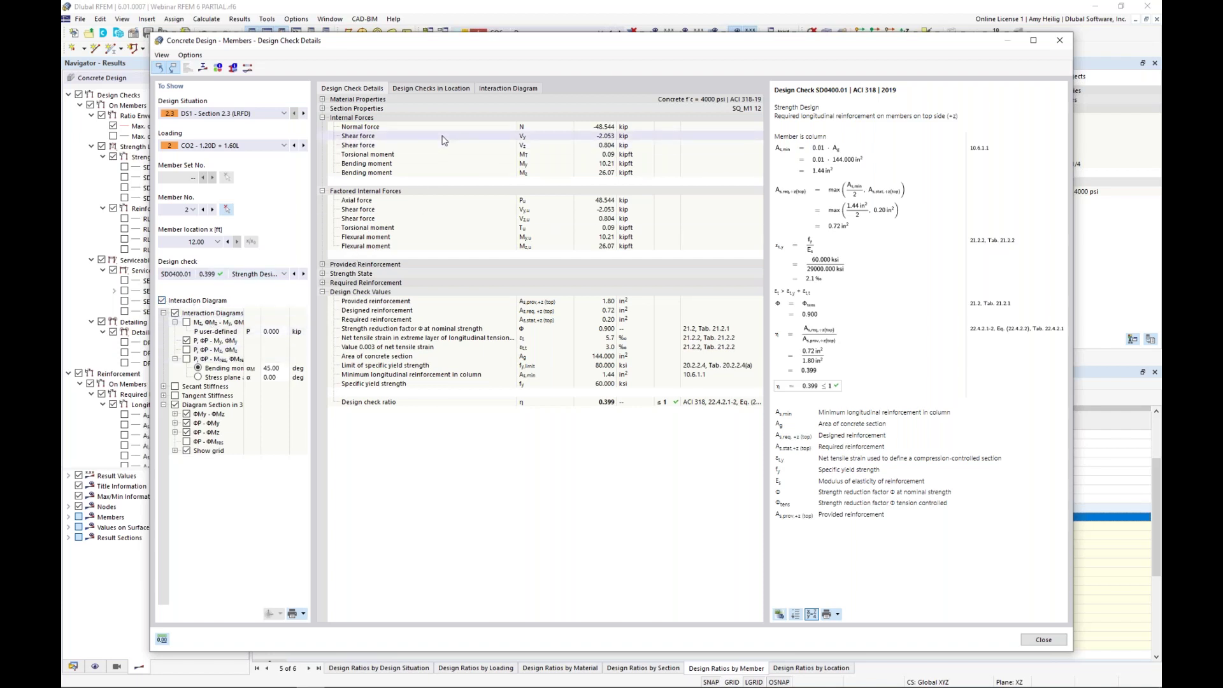
{"action": "left_click", "coordinate": [520, 89]}
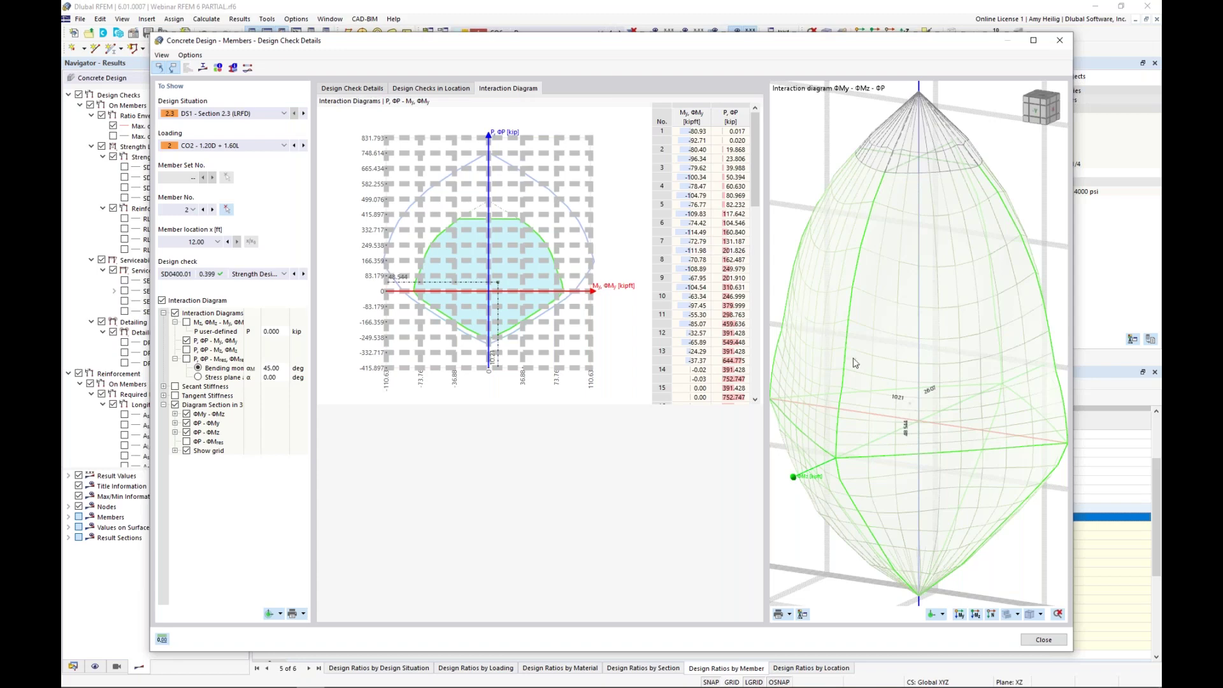
{"action": "scroll", "coordinate": [893, 347], "scroll_direction": "down", "scroll_amount": 5}
{"action": "middle_click_drag", "start_coordinate": [995, 380], "coordinate": [906, 395], "text": "ctrl"}
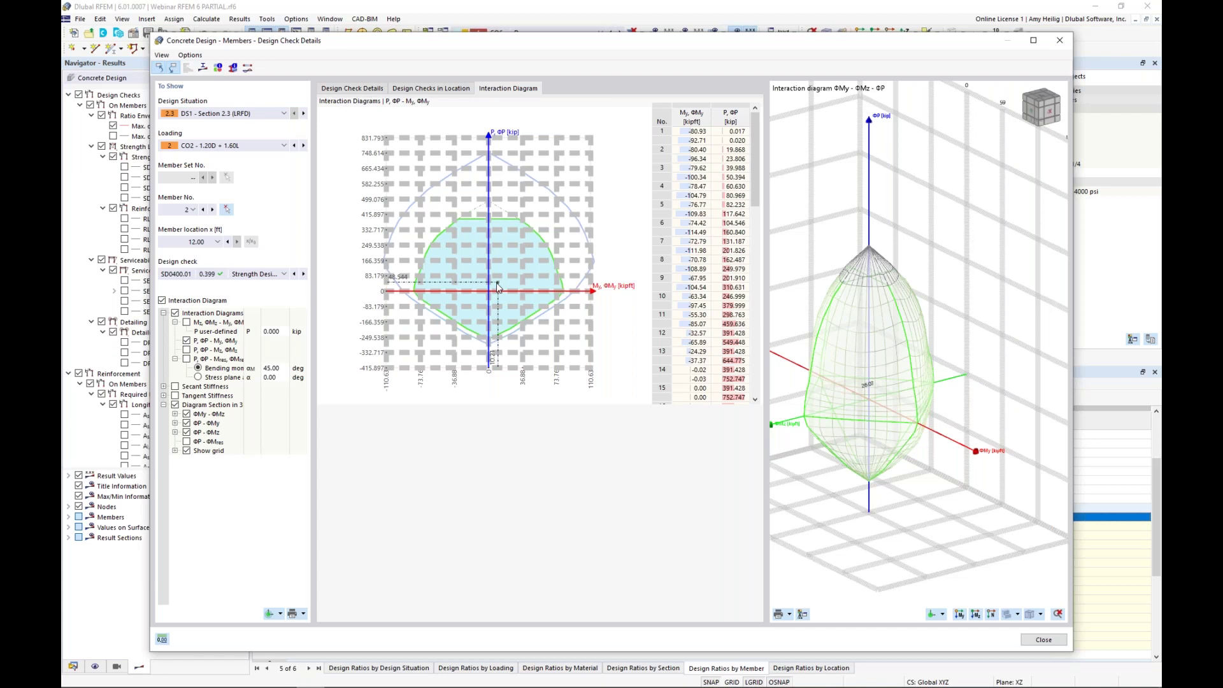
{"action": "middle_click_drag", "start_coordinate": [875, 427], "coordinate": [910, 412]}
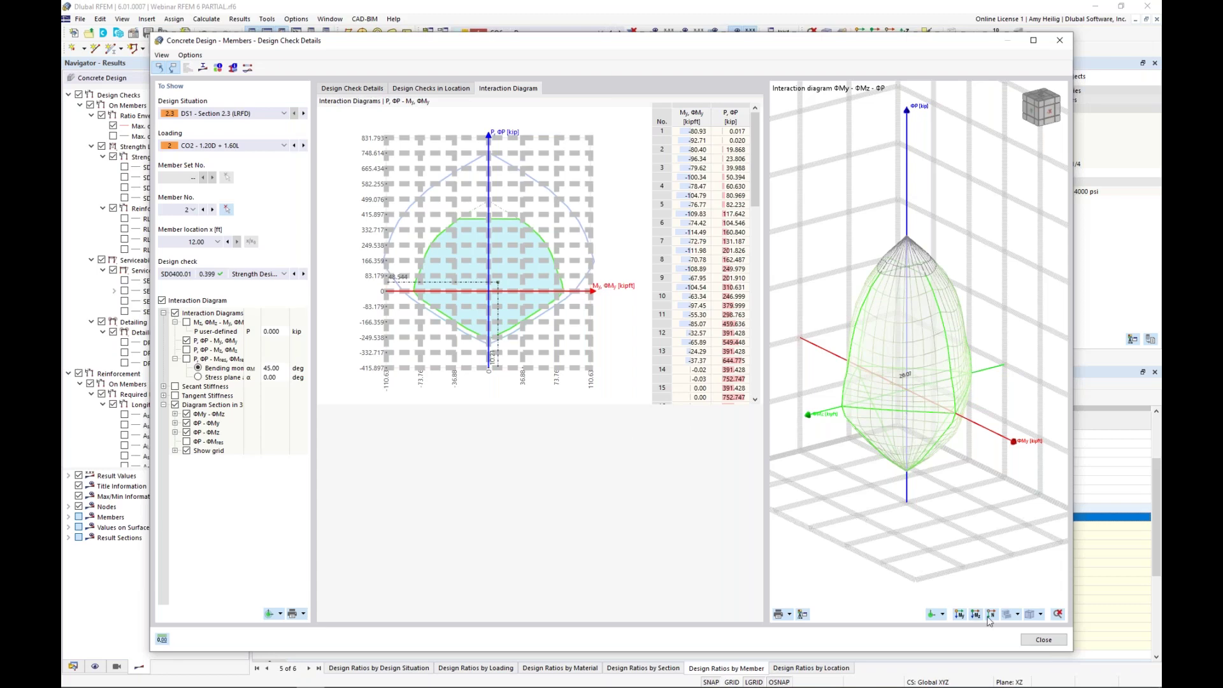
{"action": "left_click", "coordinate": [1042, 640]}
- Display the Steel Design results as design ratios on members
{"action": "left_click", "coordinate": [312, 397]}
{"action": "left_click", "coordinate": [296, 481]}
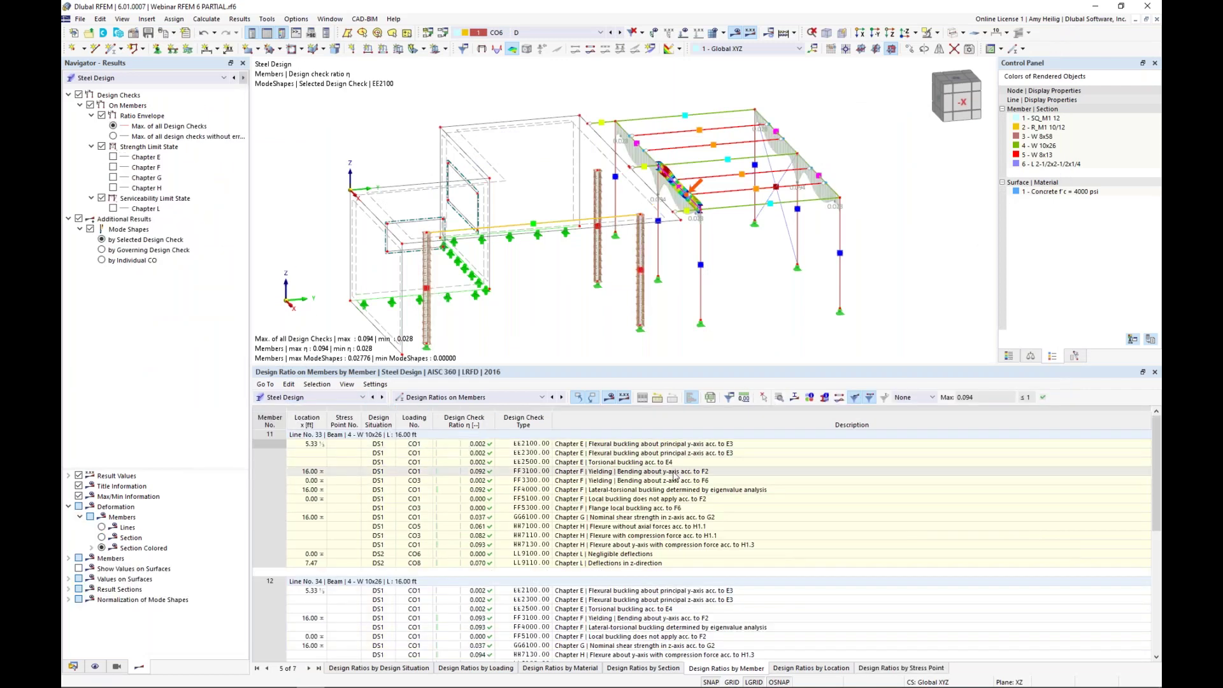
{"action": "left_click", "coordinate": [446, 398]}
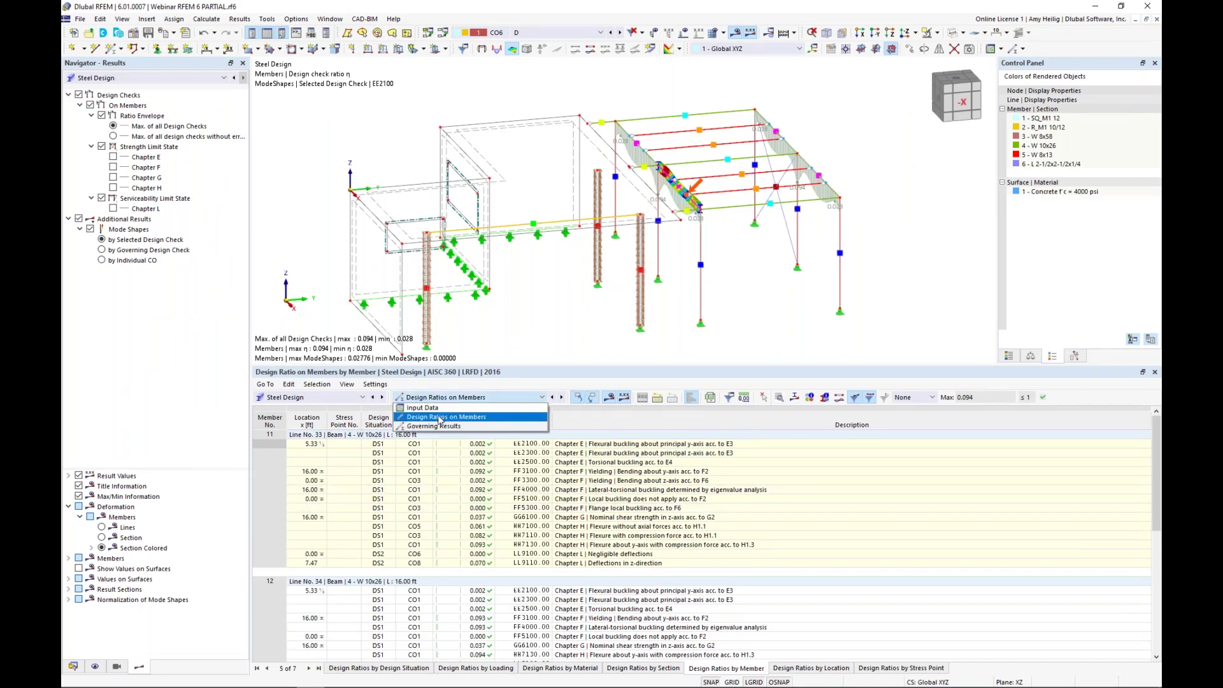
{"action": "left_click", "coordinate": [439, 417]}
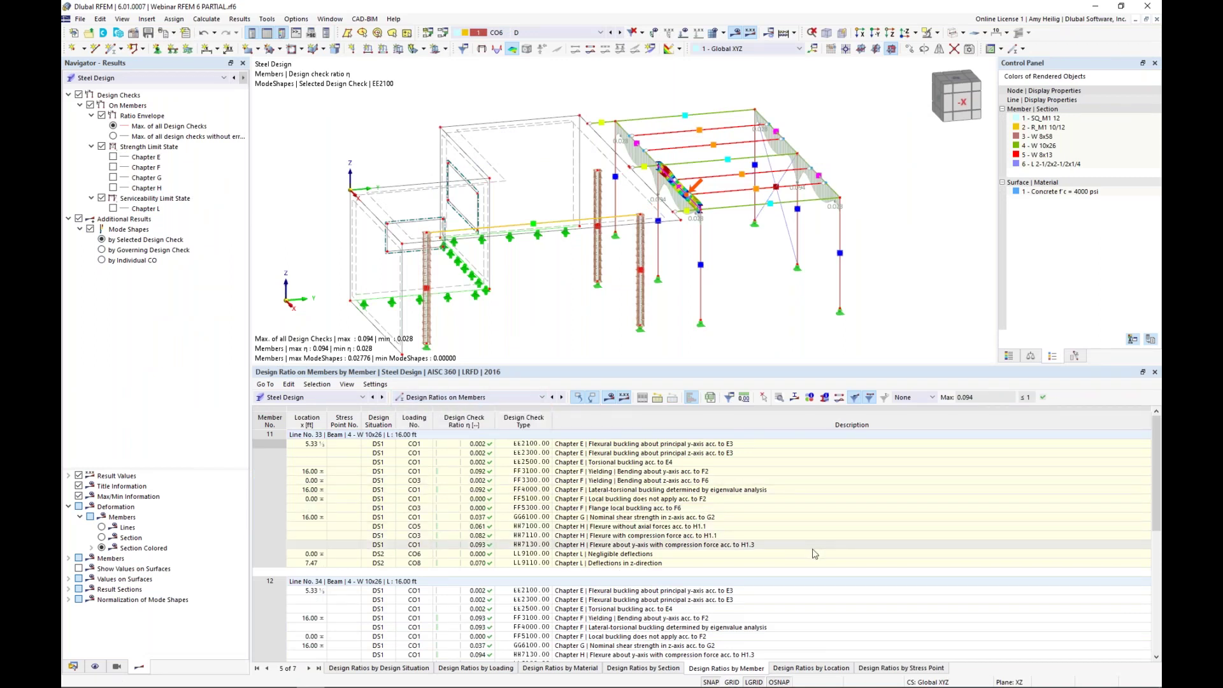
- Review the design checks of steel members 11 and 12, including member 12's lateral-torsional and flexural buckling checks
{"action": "left_click", "coordinate": [591, 481]}
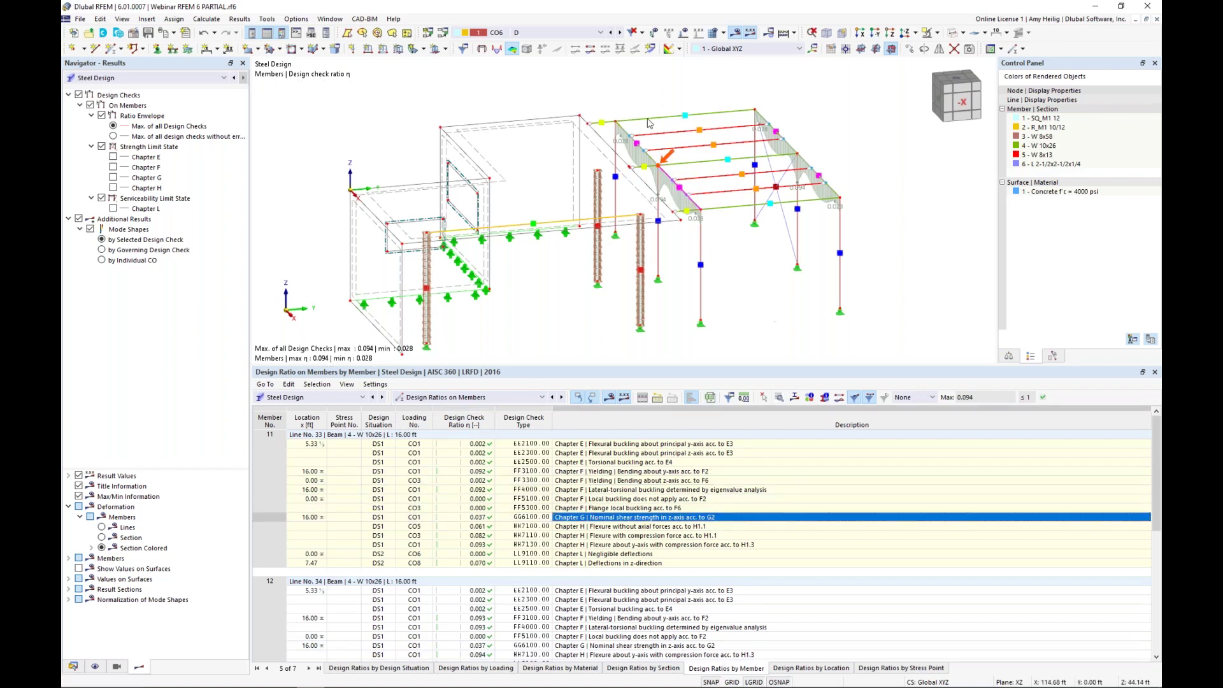
{"action": "scroll", "coordinate": [671, 224], "scroll_direction": "up", "scroll_amount": 3}
{"action": "scroll", "coordinate": [671, 224], "scroll_direction": "up", "scroll_amount": 1}
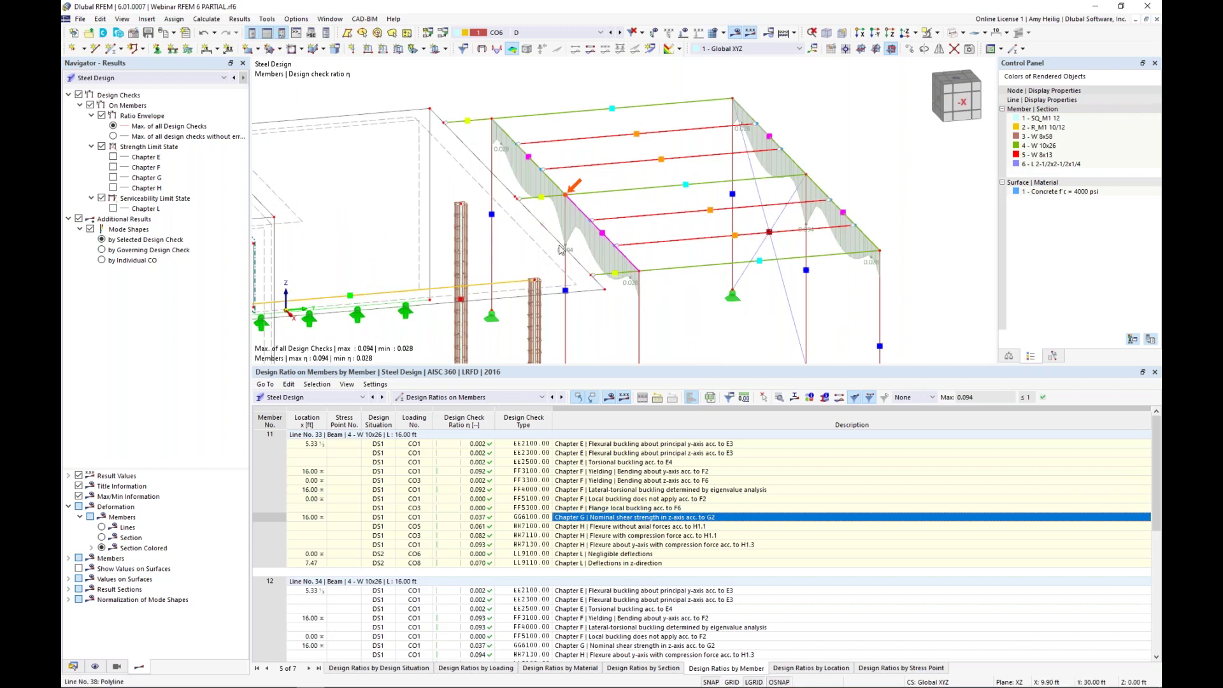
{"action": "scroll", "coordinate": [637, 566], "scroll_direction": "down", "scroll_amount": 3}
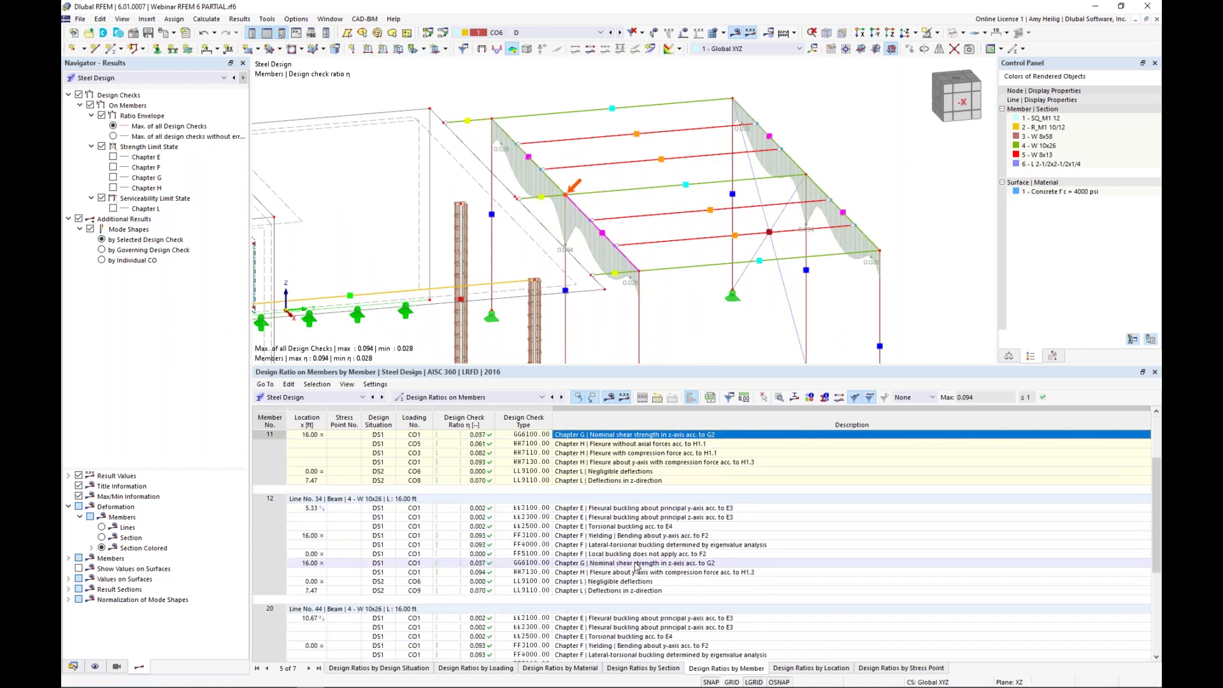
{"action": "left_click", "coordinate": [630, 526]}
{"action": "left_click", "coordinate": [628, 544]}
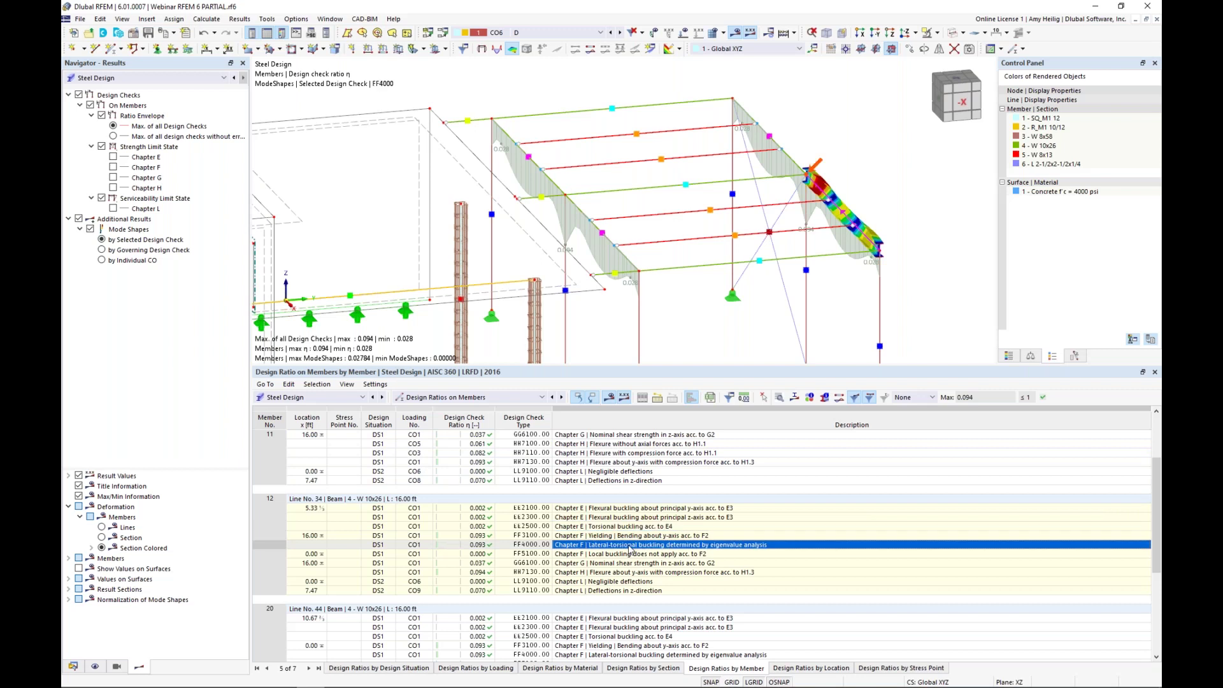
{"action": "left_click", "coordinate": [634, 508]}
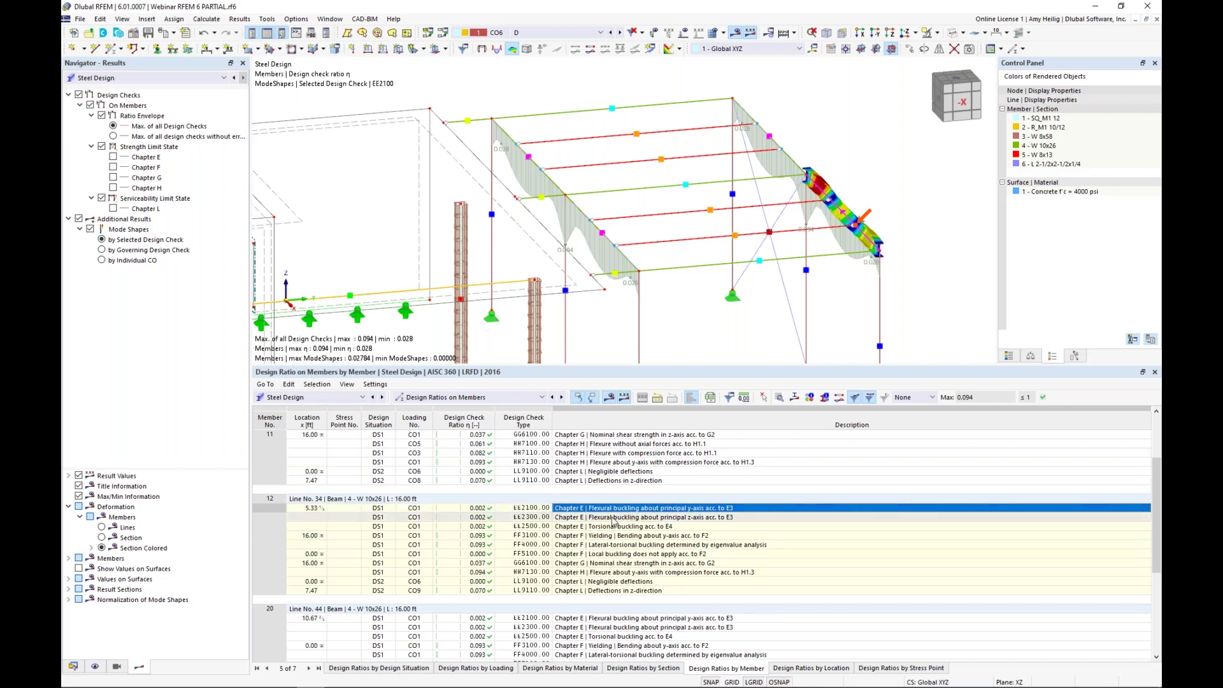
- Open member 12's flexural buckling check details, inspect the section classification and the FF3100 yielding check, and close the details
{"action": "left_click", "coordinate": [780, 399]}
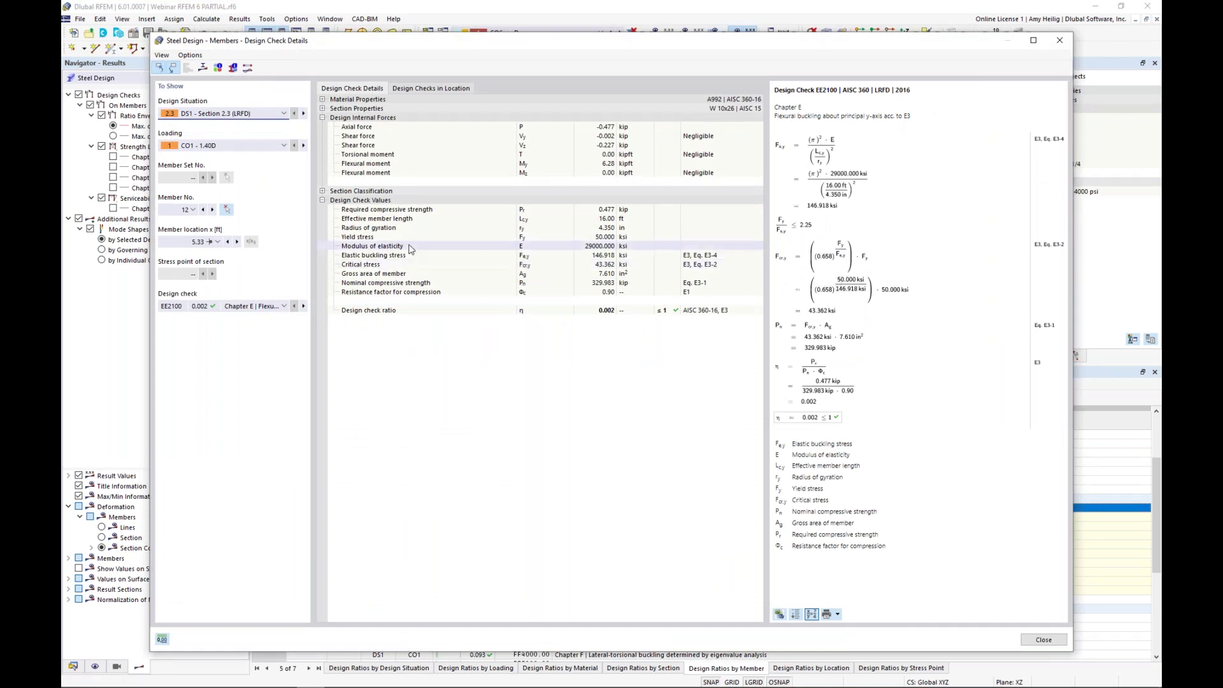
{"action": "left_click", "coordinate": [321, 191]}
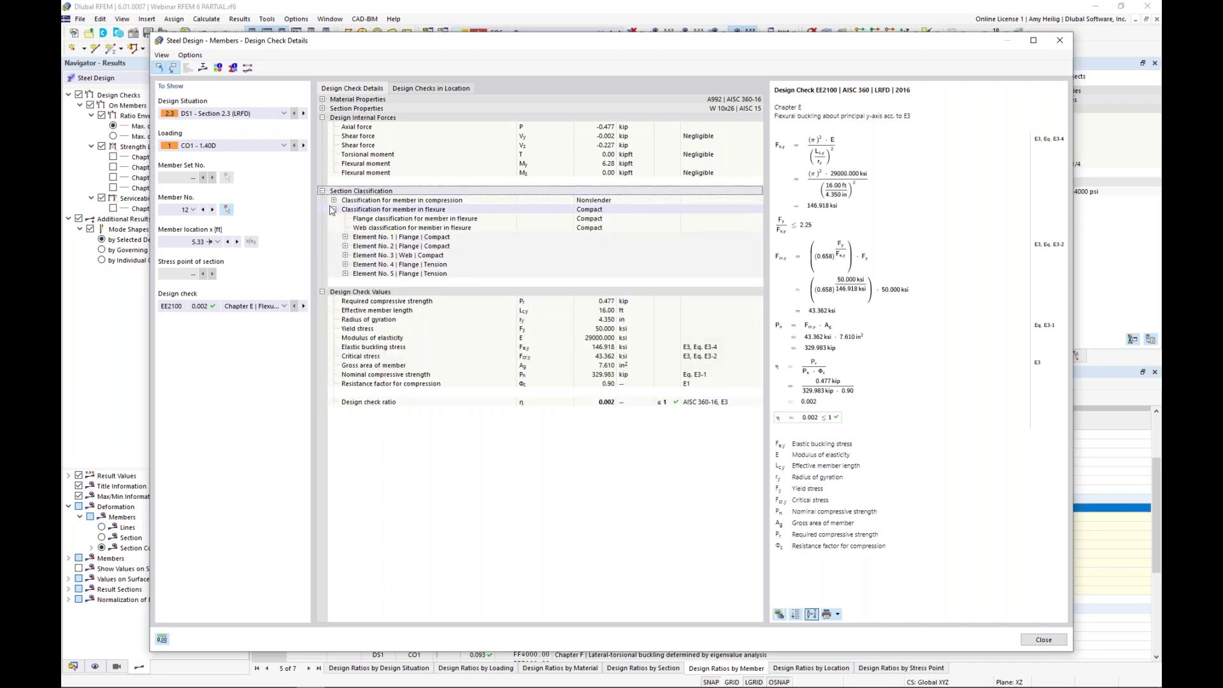
{"action": "left_click", "coordinate": [334, 200]}
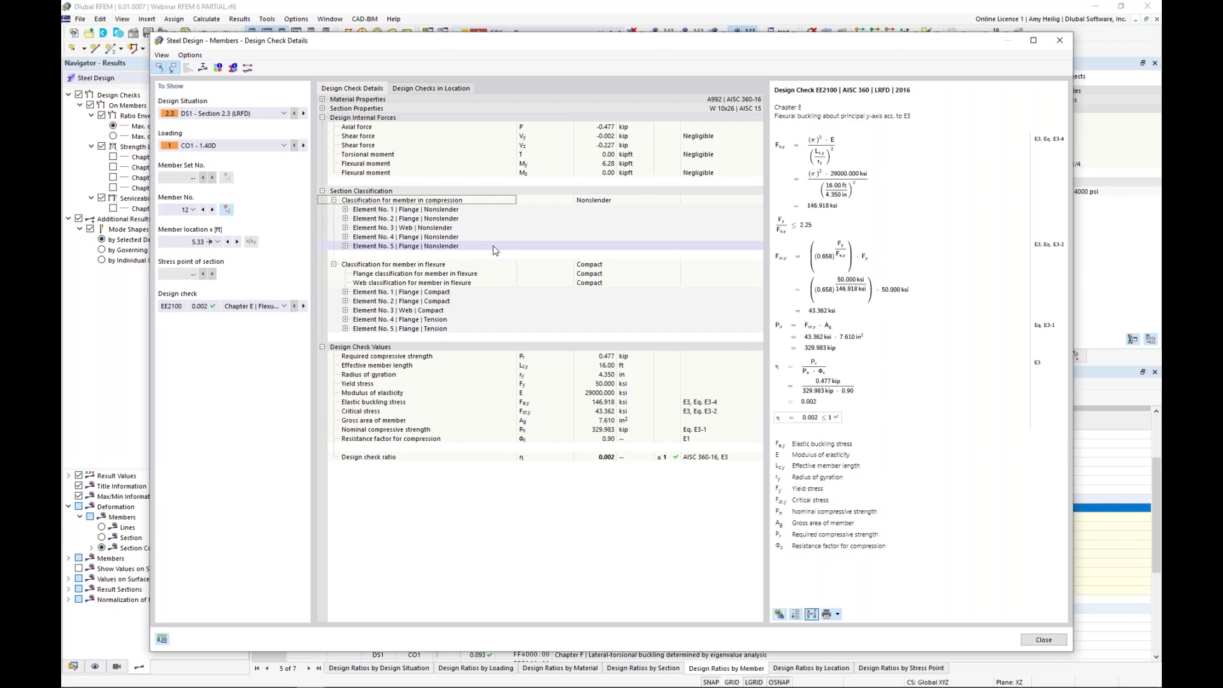
{"action": "left_click", "coordinate": [267, 307]}
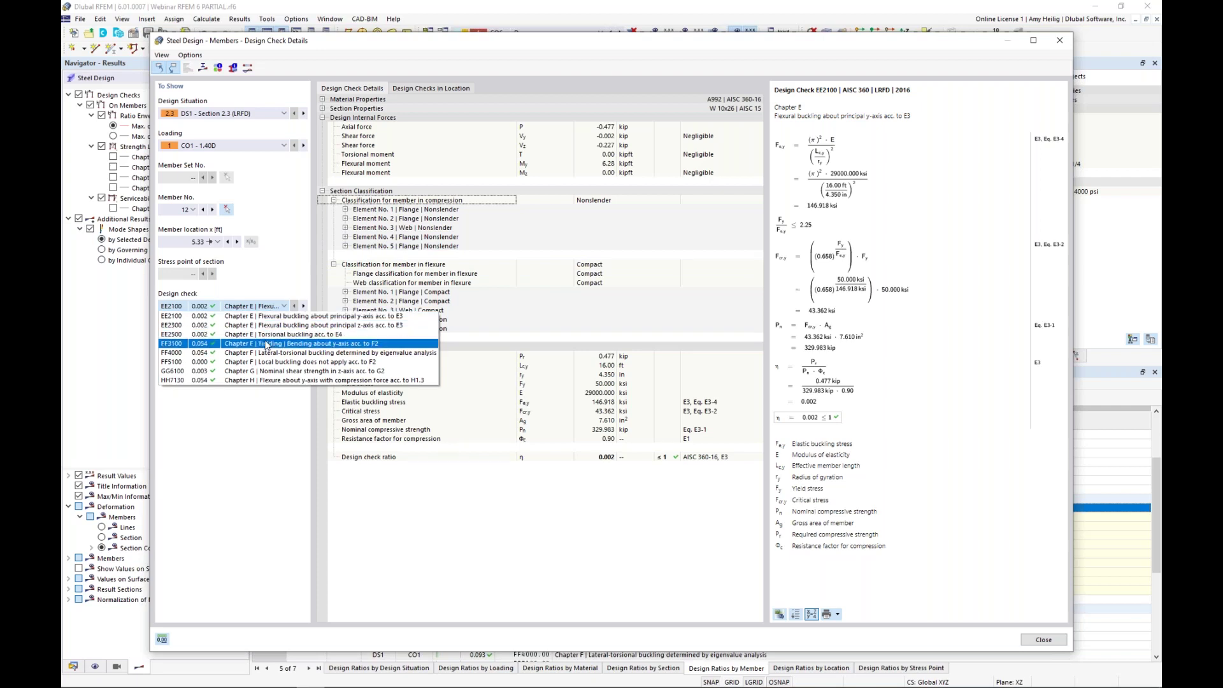
{"action": "left_click", "coordinate": [267, 344]}
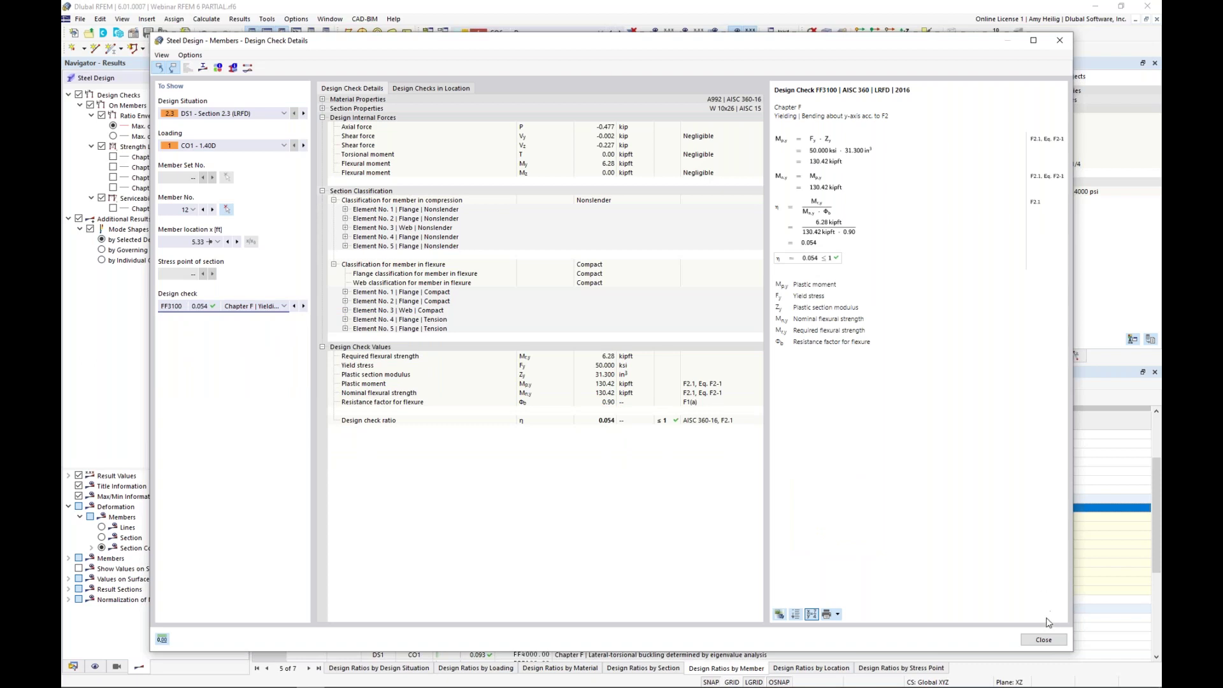
{"action": "left_click", "coordinate": [1043, 640]}
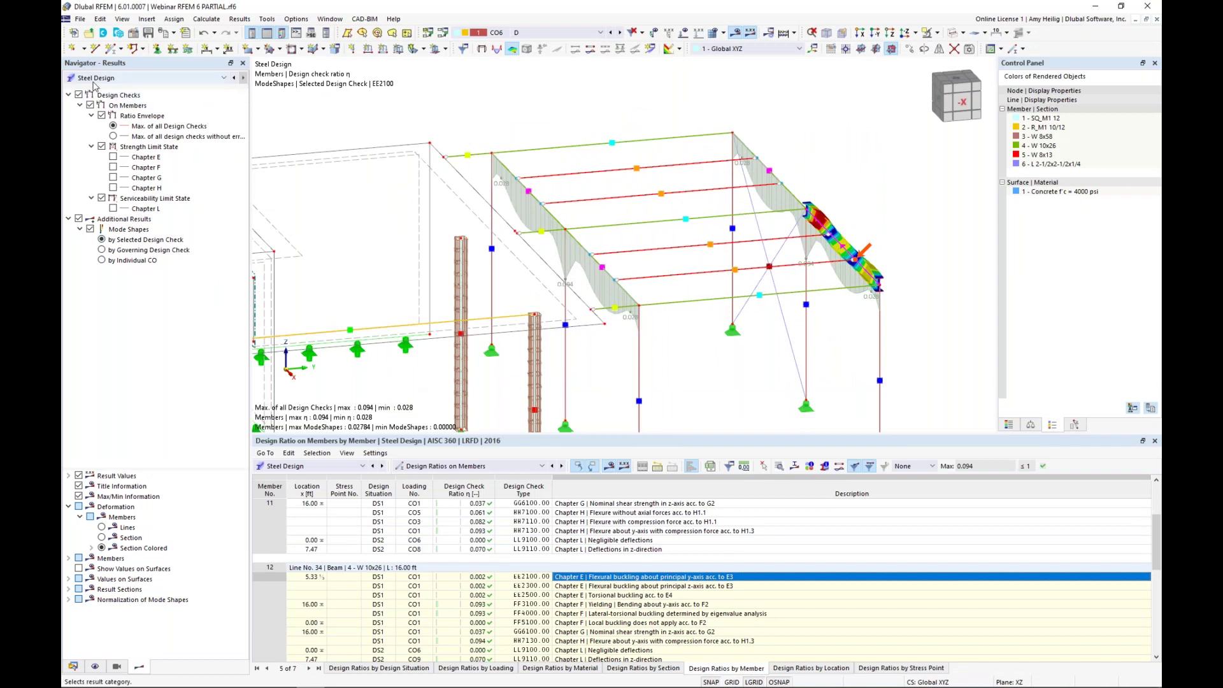
- Examine member 12's buckling mode shape up close from another angle and return to the view of the whole structure
{"action": "middle_click_drag", "start_coordinate": [895, 266], "coordinate": [705, 350]}
{"action": "scroll", "coordinate": [719, 294], "scroll_direction": "up", "scroll_amount": 1}
{"action": "scroll", "coordinate": [721, 299], "scroll_direction": "up", "scroll_amount": 4}
{"action": "scroll", "coordinate": [721, 299], "scroll_direction": "down", "scroll_amount": 1}
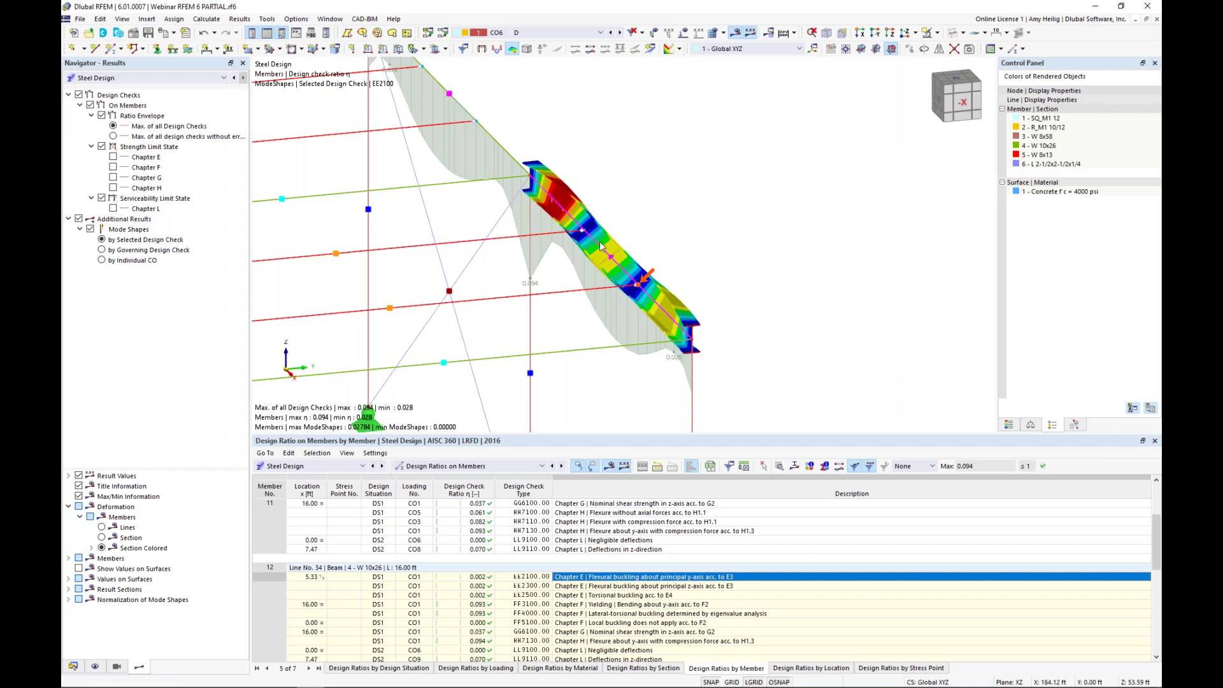
{"action": "left_click_drag", "start_coordinate": [706, 284], "coordinate": [699, 284], "text": "ctrl"}
{"action": "middle_click_drag", "start_coordinate": [699, 284], "coordinate": [569, 290], "text": "ctrl"}
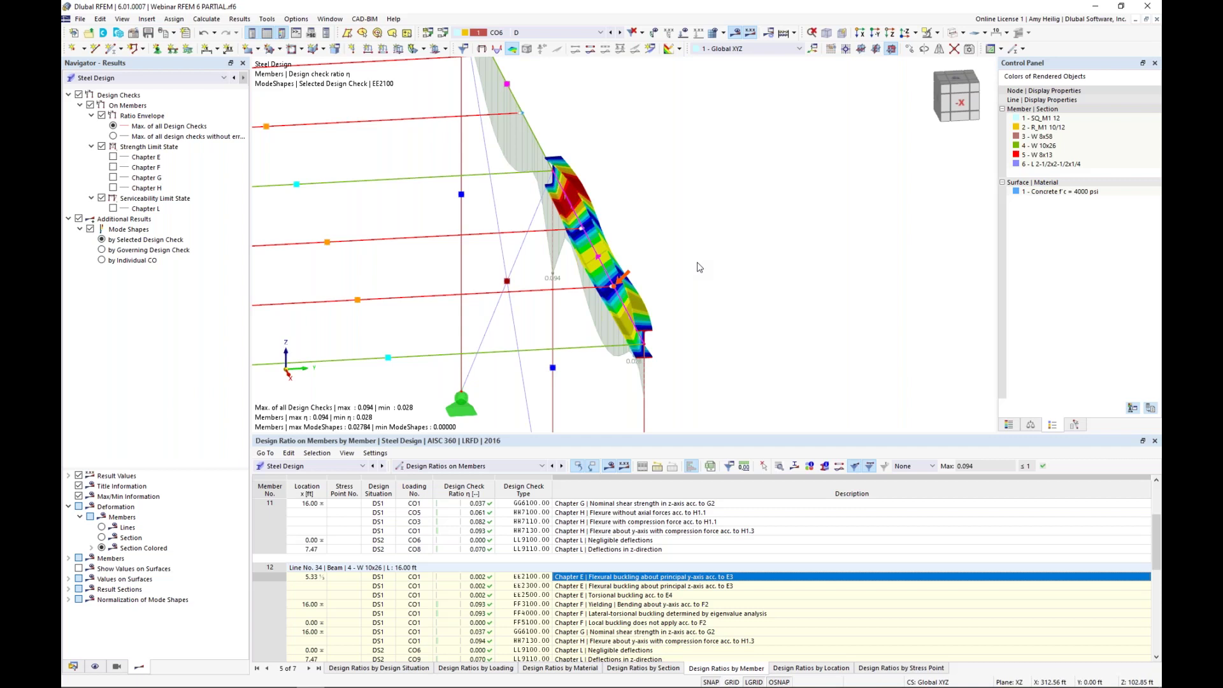
{"action": "scroll", "coordinate": [700, 266], "scroll_direction": "down", "scroll_amount": 5}
{"action": "middle_click_drag", "start_coordinate": [701, 266], "coordinate": [907, 210]}
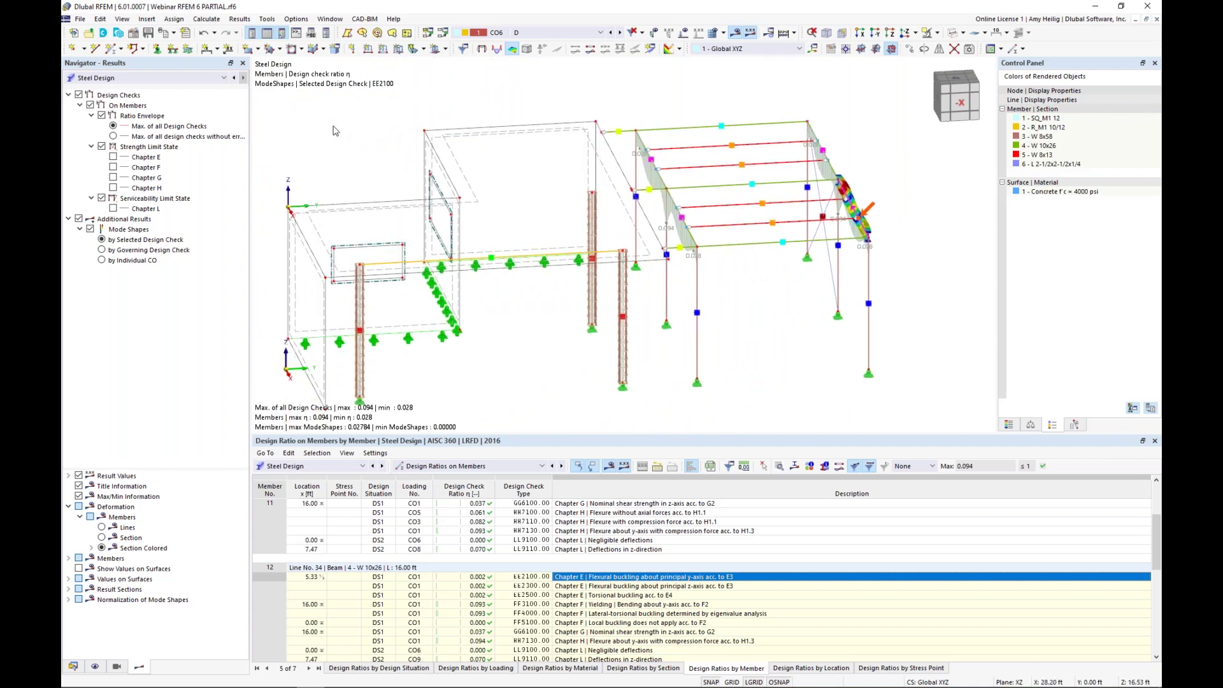
- Create a printout report from the Input data and reduced results template, then save and show it
{"action": "left_click", "coordinate": [187, 37]}
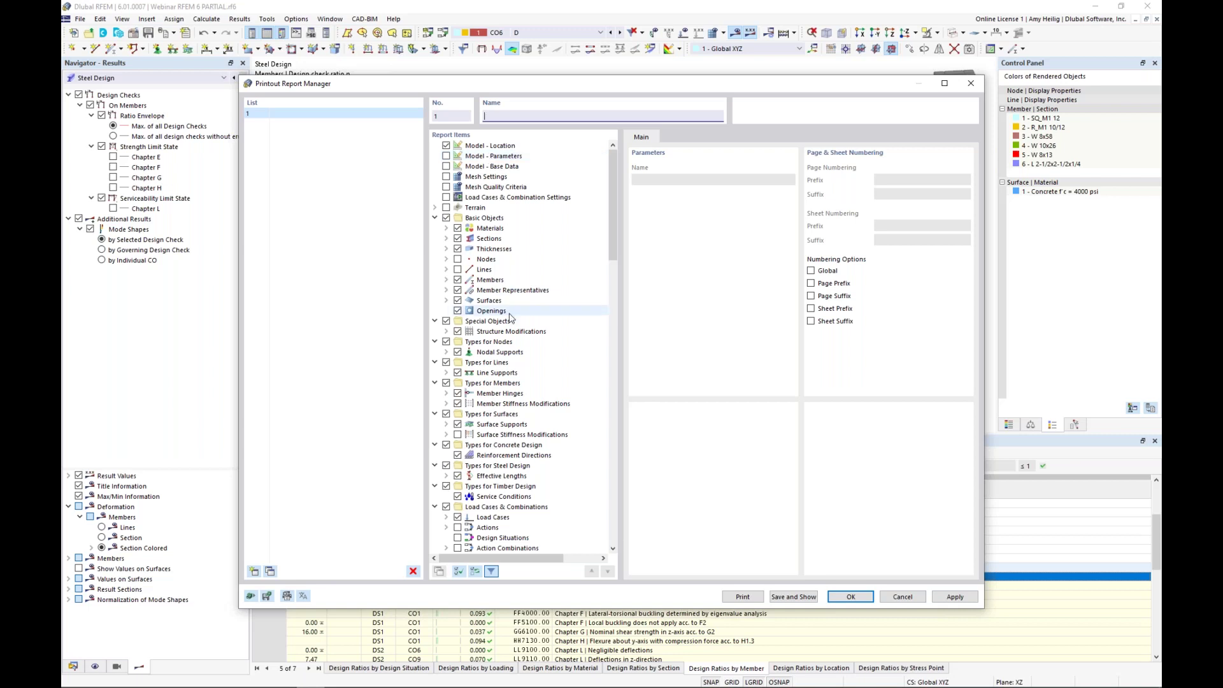
{"action": "scroll", "coordinate": [510, 316], "scroll_direction": "down", "scroll_amount": 20}
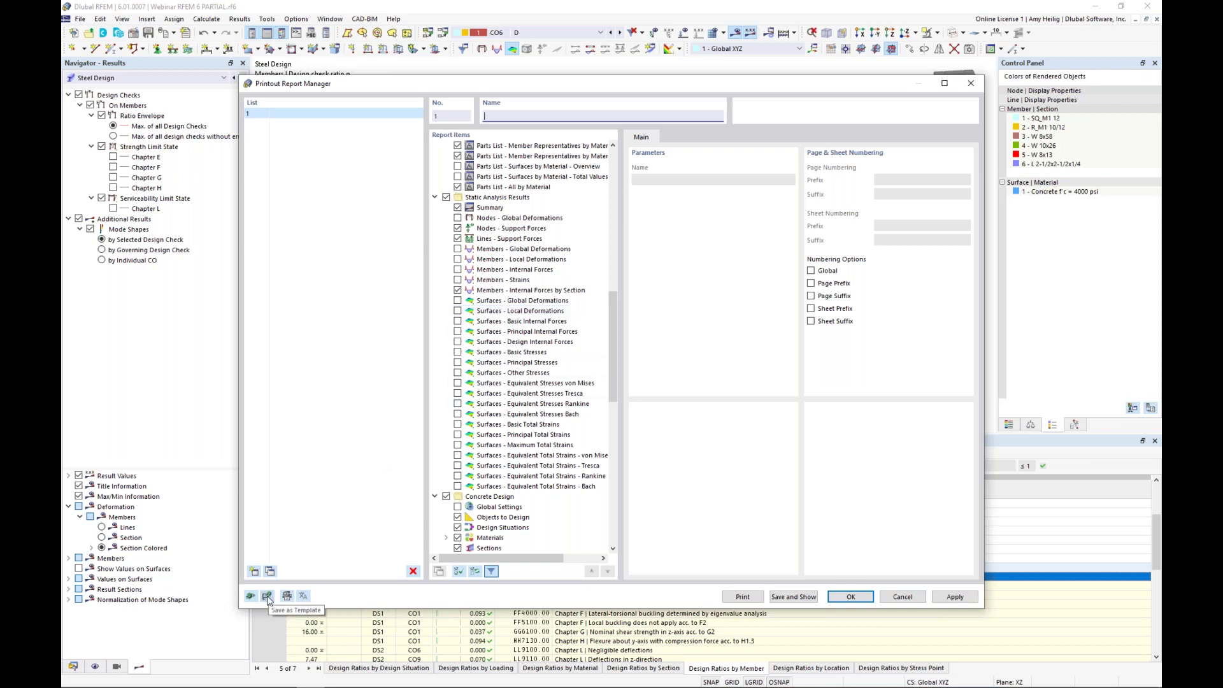
{"action": "scroll", "coordinate": [488, 452], "scroll_direction": "down", "scroll_amount": 10}
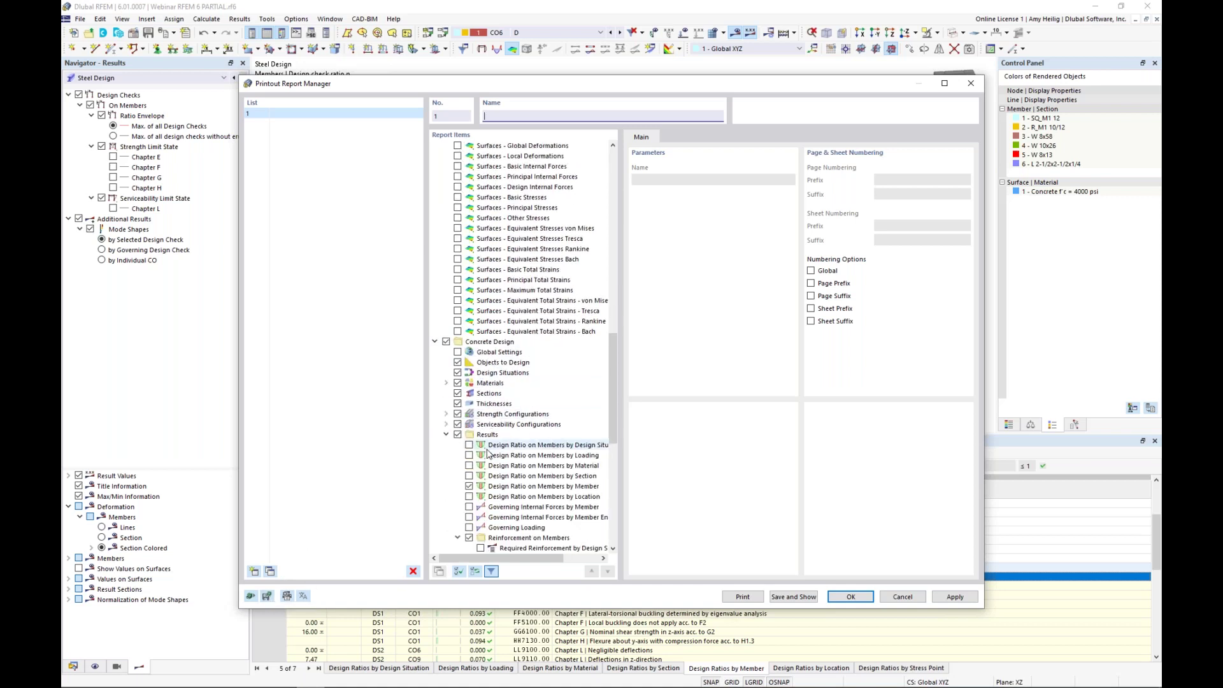
{"action": "left_click", "coordinate": [266, 595]}
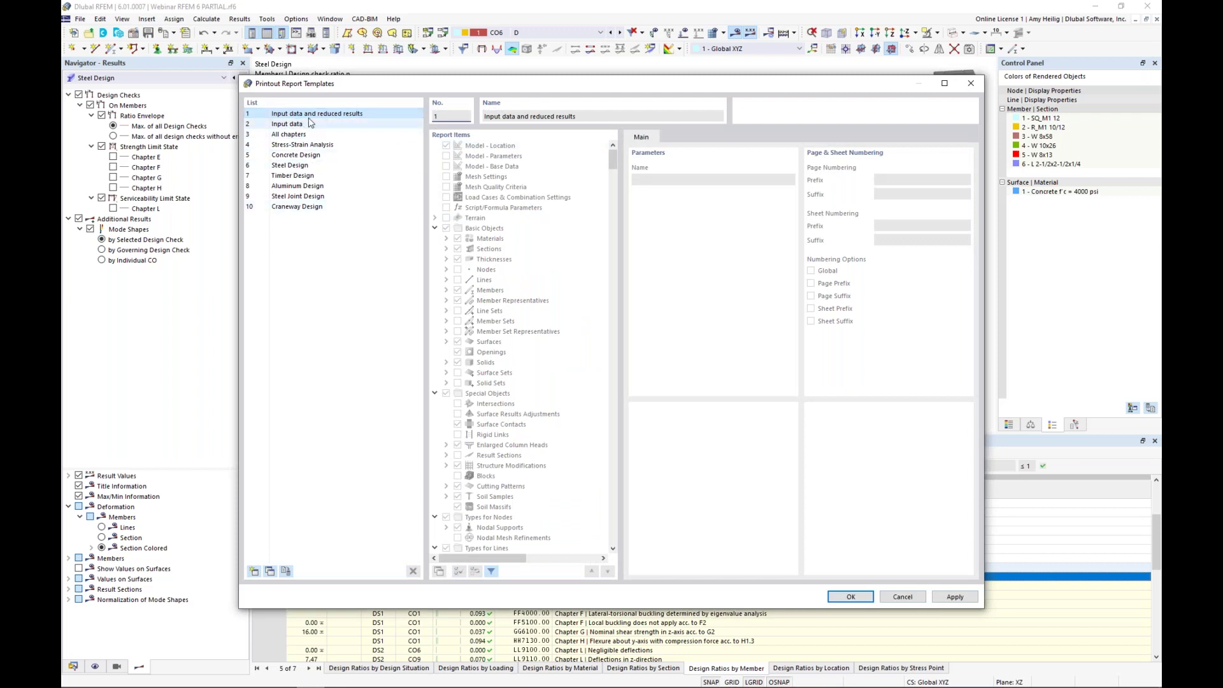
{"action": "left_click", "coordinate": [851, 596]}
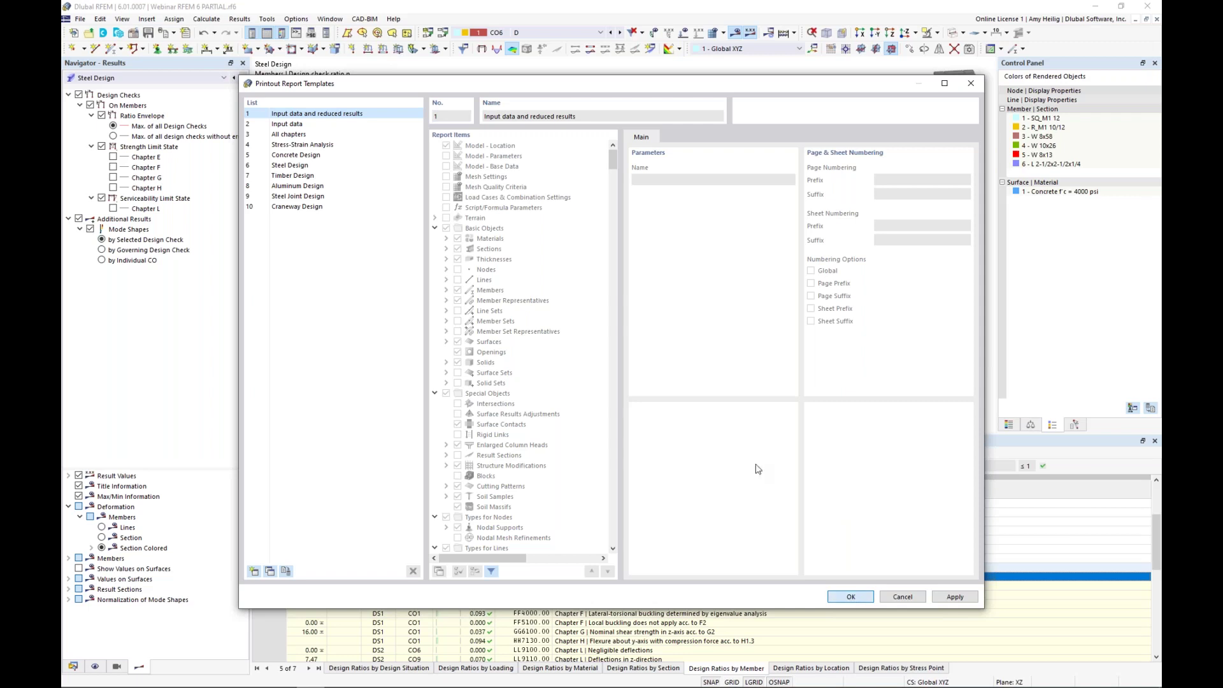
{"action": "left_click", "coordinate": [805, 599]}
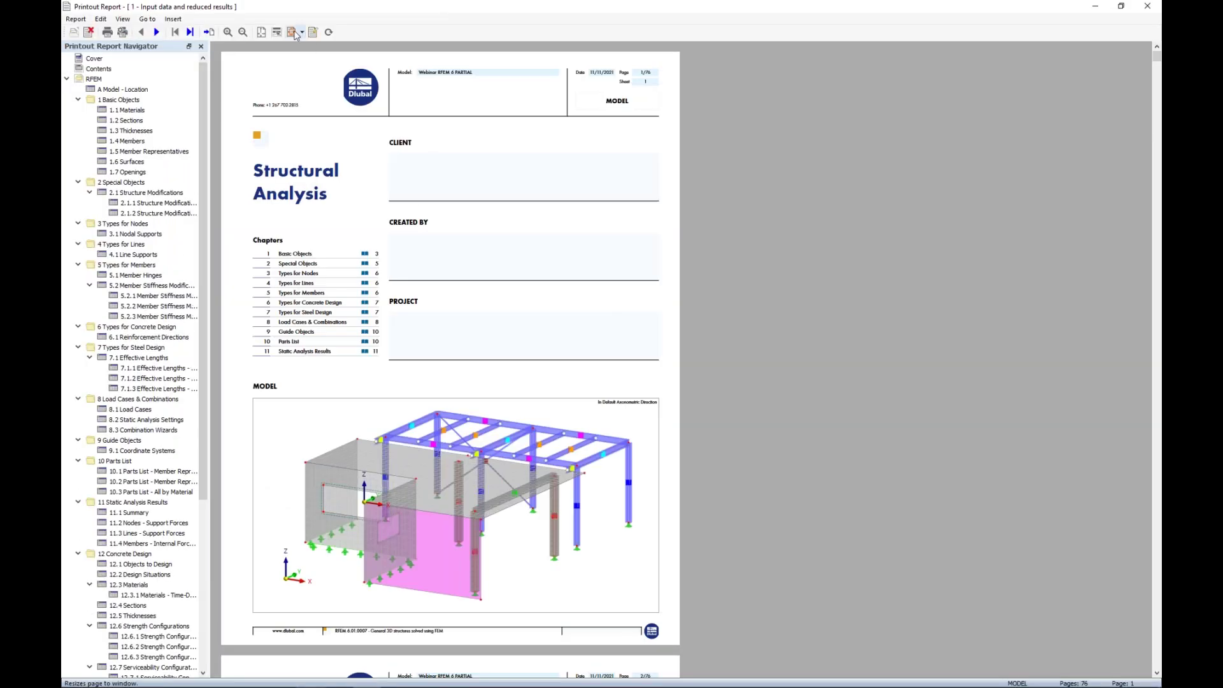
- Fit the report page to the window and collapse all chapters, from Basic Objects to Design Overview, in the report's structure
{"action": "left_click", "coordinate": [294, 33]}
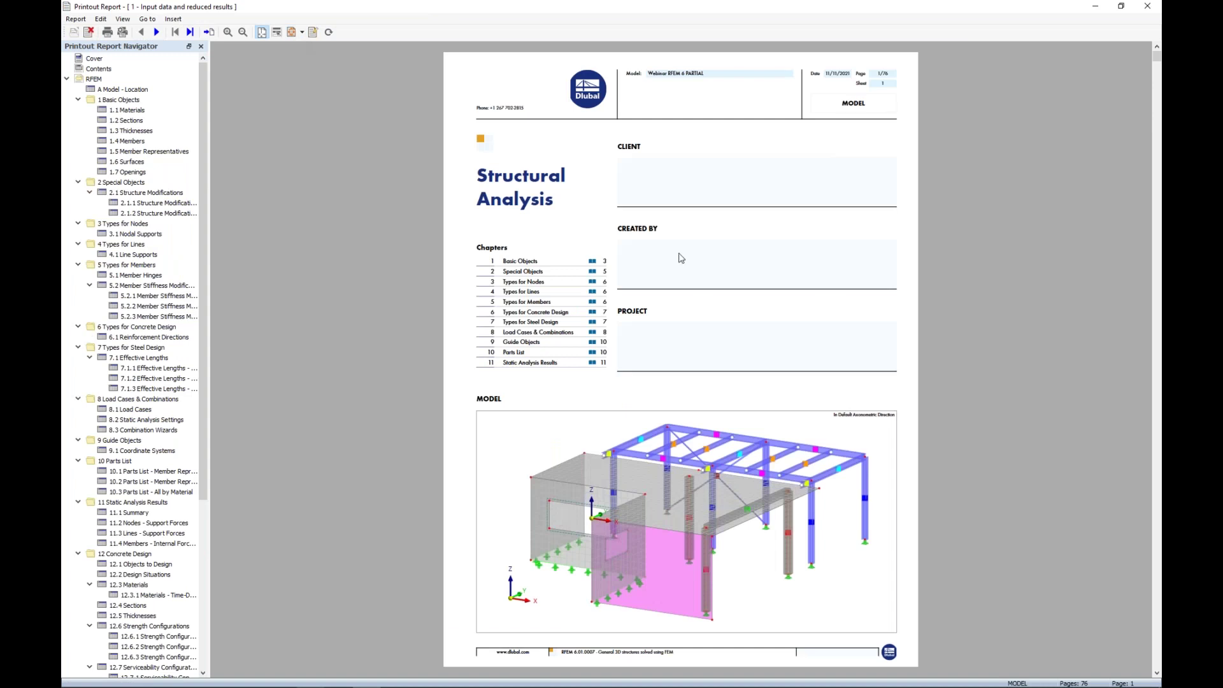
{"action": "left_click", "coordinate": [78, 99]}
{"action": "left_click", "coordinate": [77, 109]}
{"action": "left_click", "coordinate": [77, 121]}
{"action": "left_click", "coordinate": [78, 130]}
{"action": "left_click", "coordinate": [78, 140]}
{"action": "left_click", "coordinate": [77, 151]}
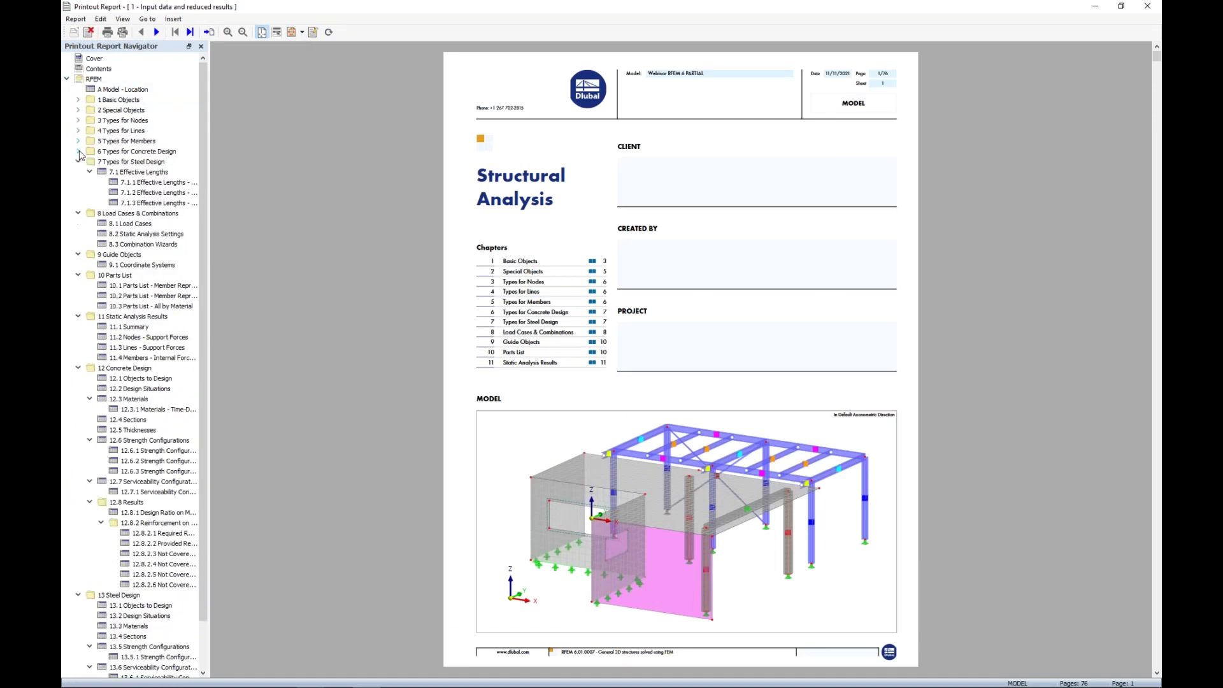
{"action": "left_click", "coordinate": [78, 161]}
{"action": "left_click", "coordinate": [78, 172]}
{"action": "left_click", "coordinate": [78, 183]}
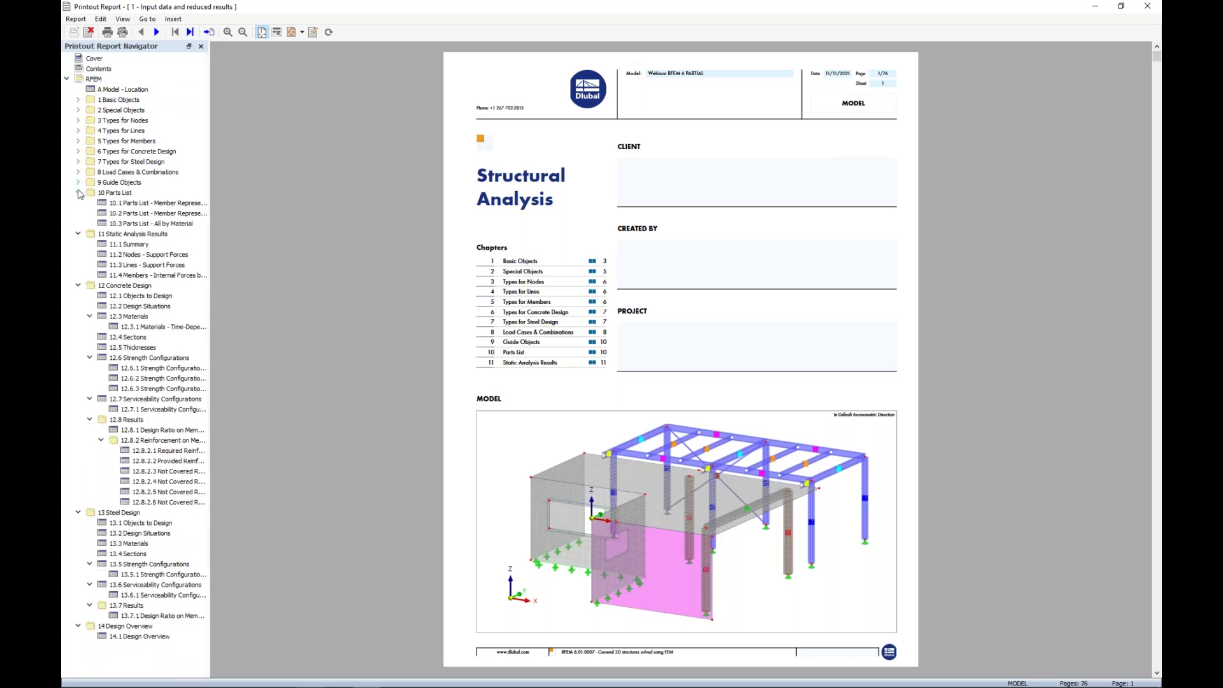
{"action": "left_click", "coordinate": [77, 192]}
{"action": "left_click", "coordinate": [77, 203]}
{"action": "left_click", "coordinate": [78, 212]}
{"action": "left_click", "coordinate": [77, 222]}
{"action": "left_click", "coordinate": [78, 234]}
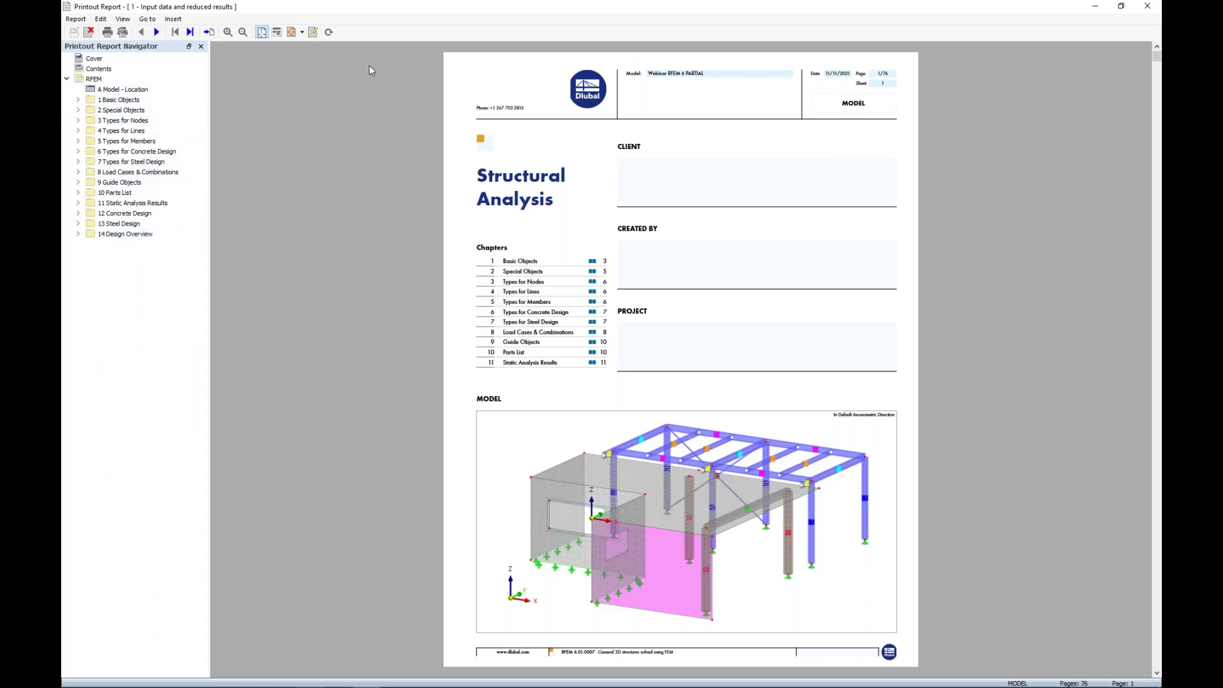
- Move the printout report aside to view the whole structure in the model window, and bring the report back
{"action": "left_click_drag", "start_coordinate": [376, 11], "coordinate": [1143, 82]}
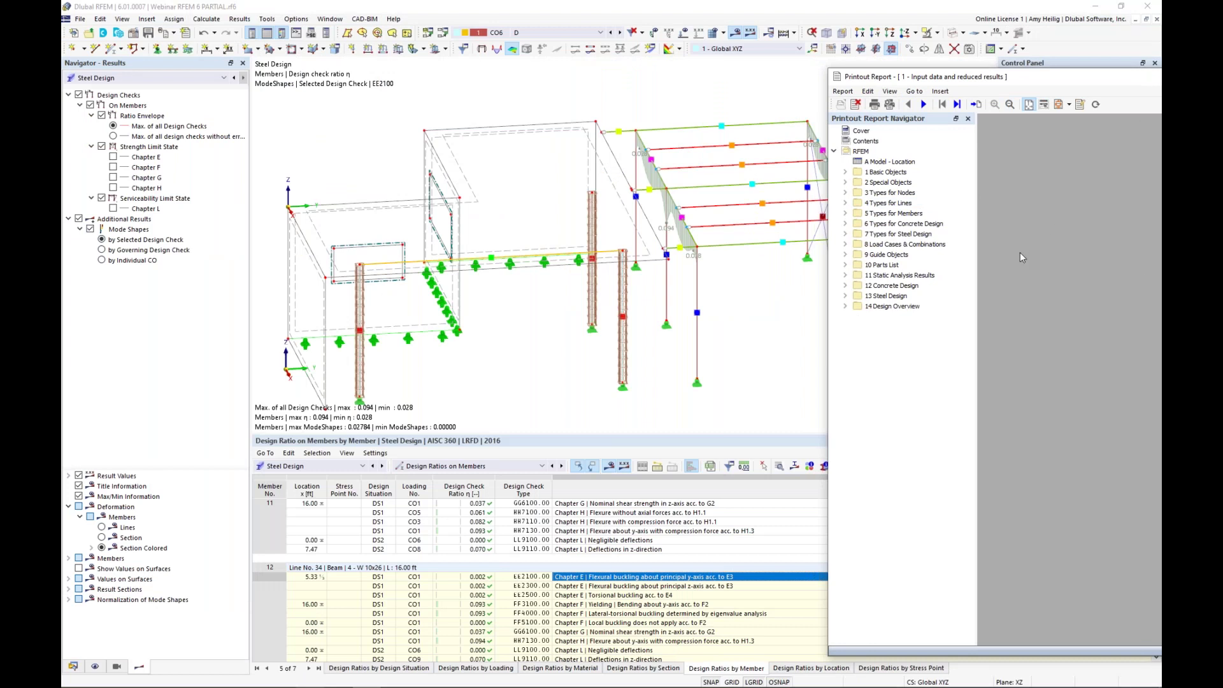
{"action": "scroll", "coordinate": [518, 252], "scroll_direction": "down", "scroll_amount": 2}
{"action": "middle_click_drag", "start_coordinate": [520, 253], "coordinate": [584, 253], "text": "ctrl"}
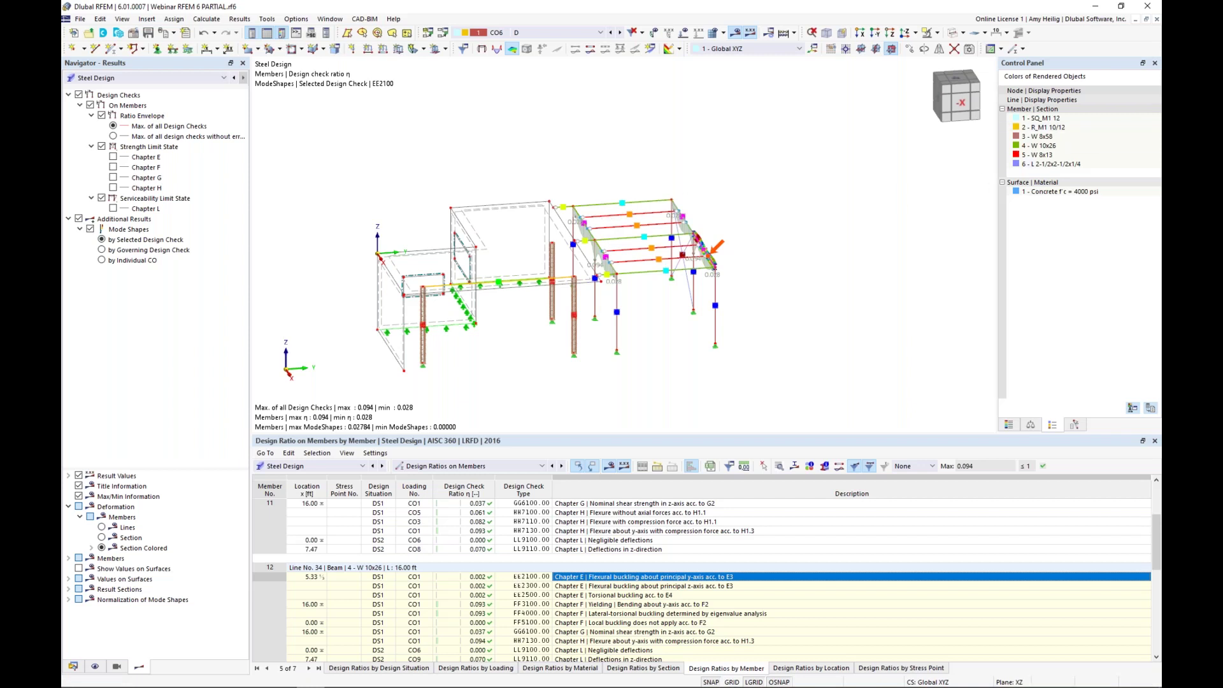
{"action": "left_click_drag", "start_coordinate": [1222, 70], "coordinate": [660, 54]}
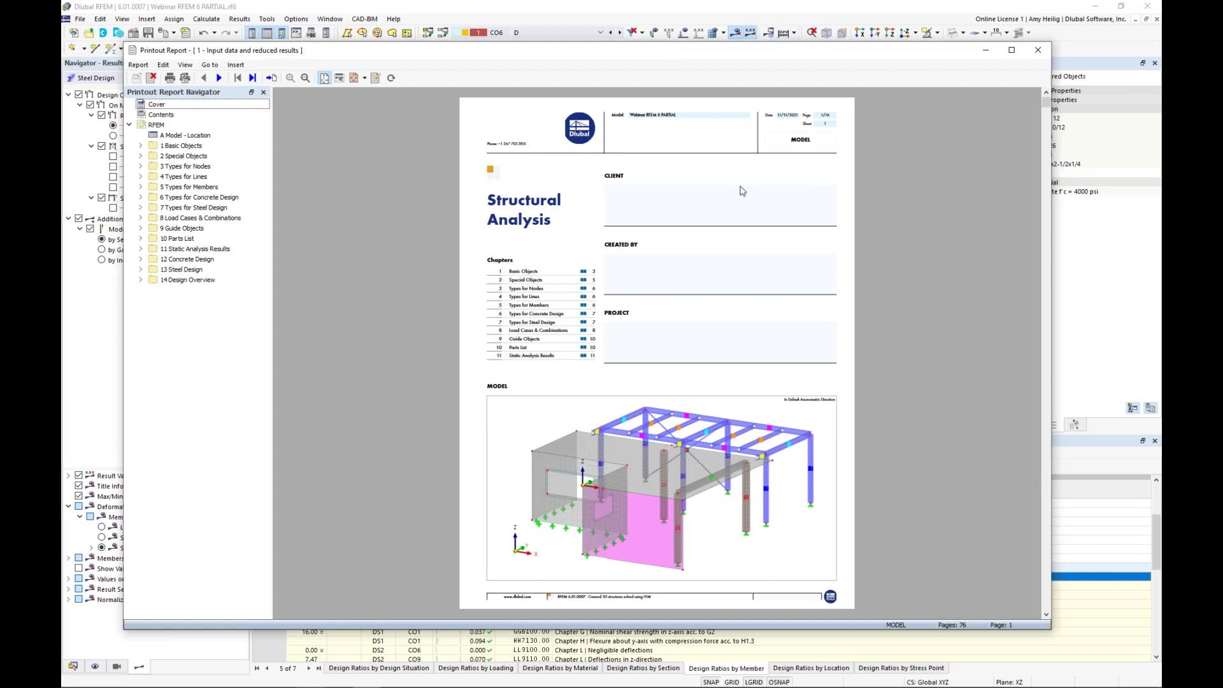
- Open the cover page's model picture for editing and turn off the display of member representatives
{"action": "right_click", "coordinate": [163, 107]}
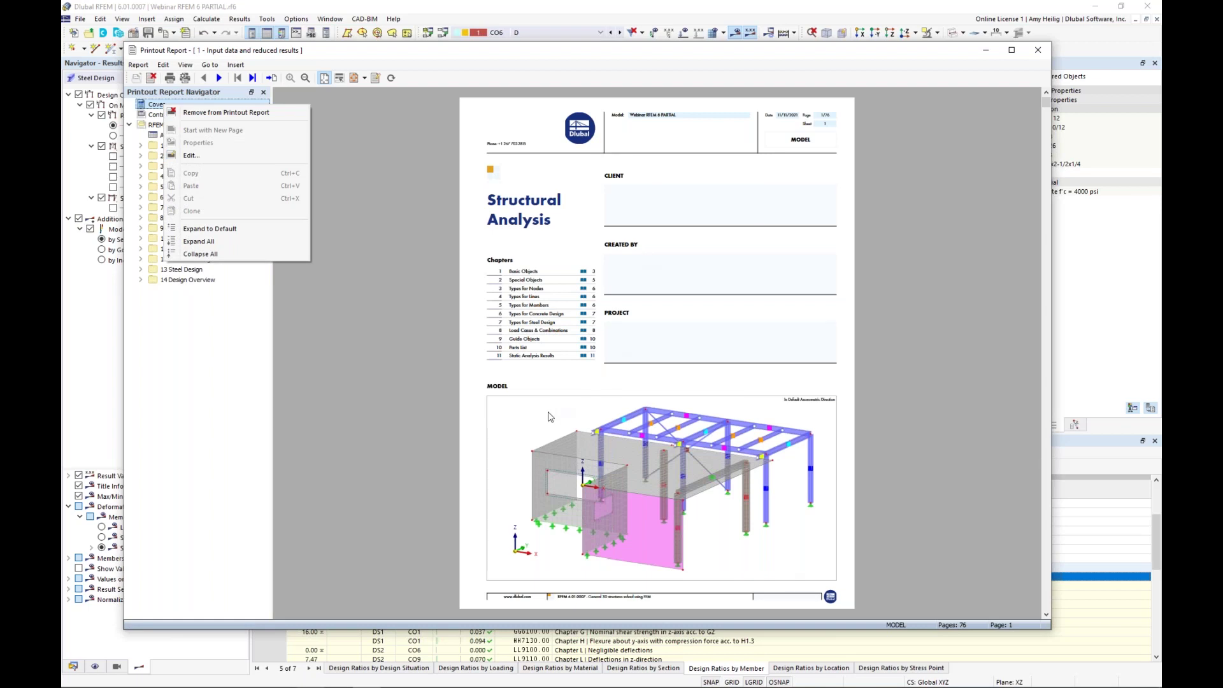
{"action": "key", "text": "Escape"}
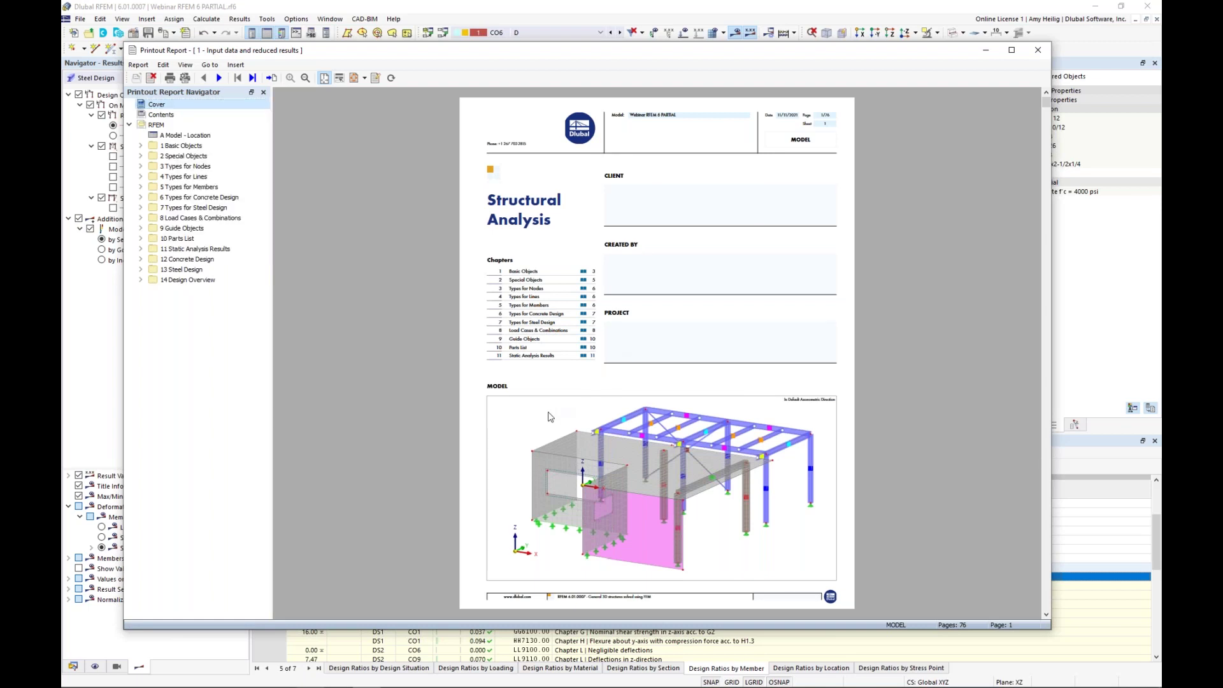
{"action": "right_click", "coordinate": [550, 416]}
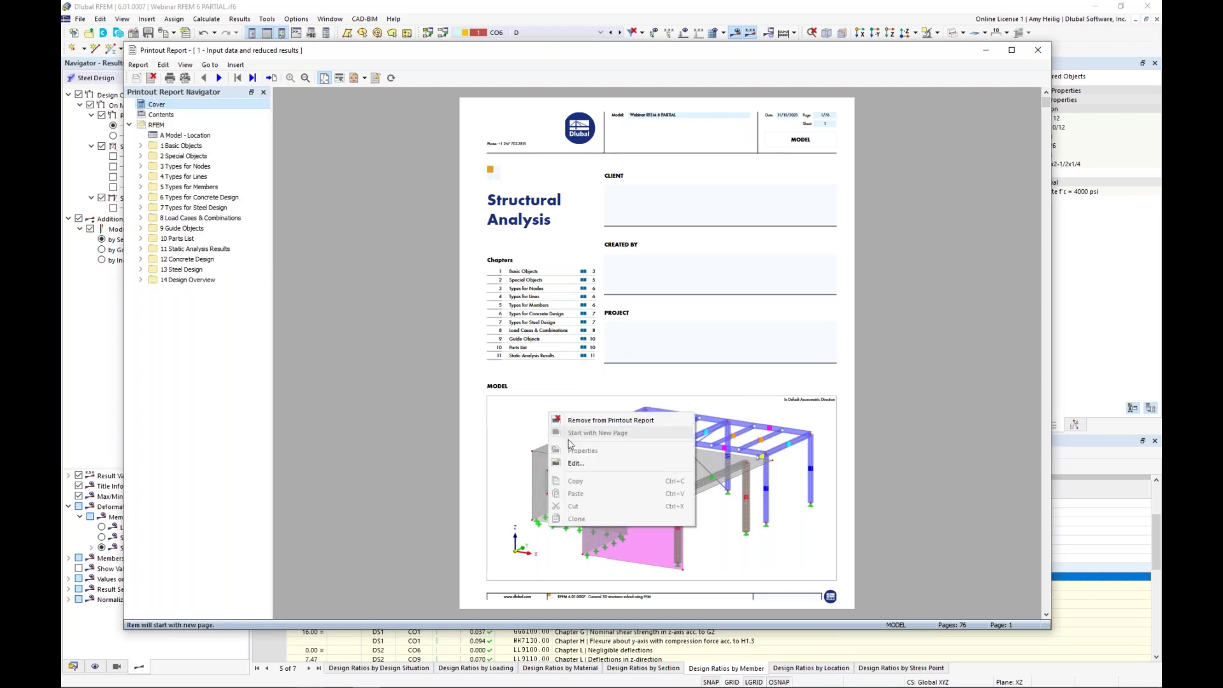
{"action": "left_click", "coordinate": [577, 464]}
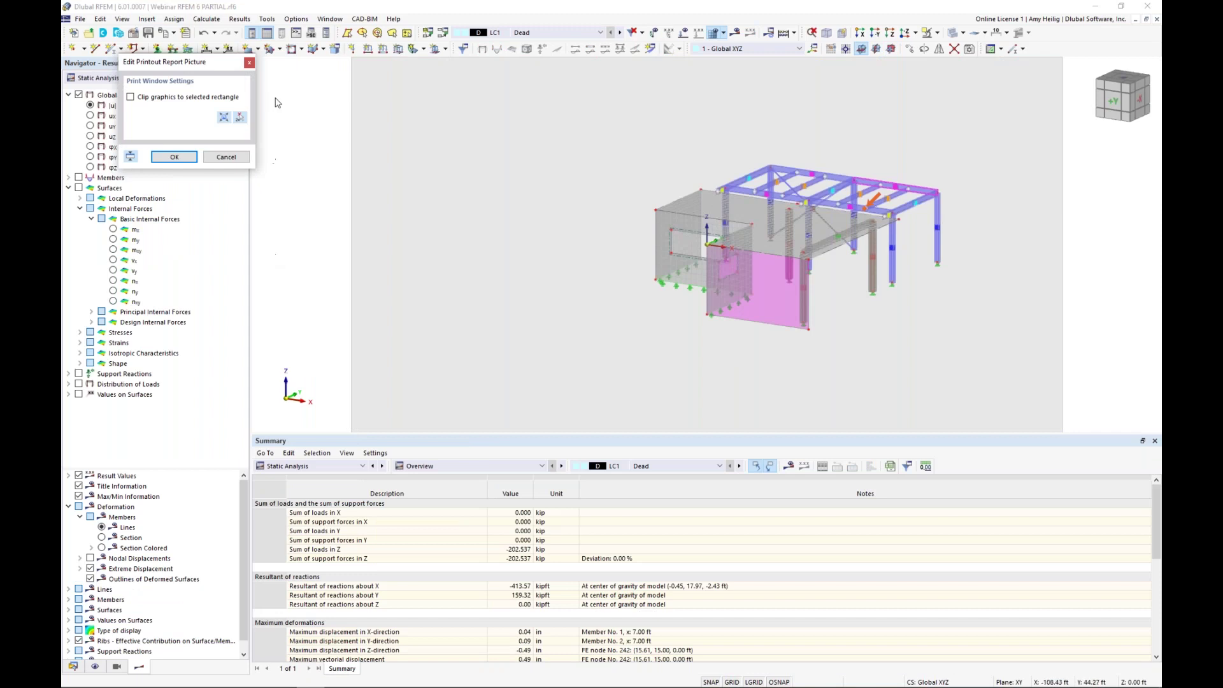
{"action": "left_click", "coordinate": [97, 667]}
{"action": "left_click", "coordinate": [102, 127]}
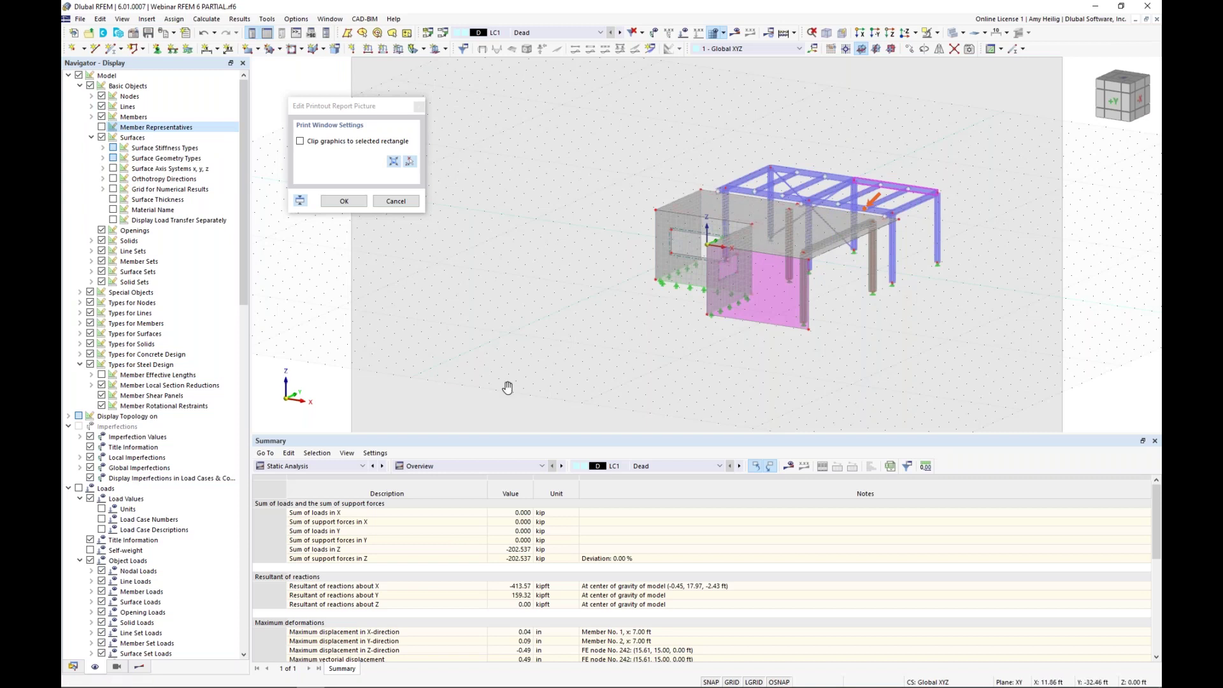
- Turn off the mesh display, rotate the model to a different viewing angle, and apply the changes to the cover picture
{"action": "scroll", "coordinate": [154, 487], "scroll_direction": "down", "scroll_amount": 20}
{"action": "scroll", "coordinate": [154, 487], "scroll_direction": "down", "scroll_amount": 9}
{"action": "scroll", "coordinate": [153, 485], "scroll_direction": "up", "scroll_amount": 12}
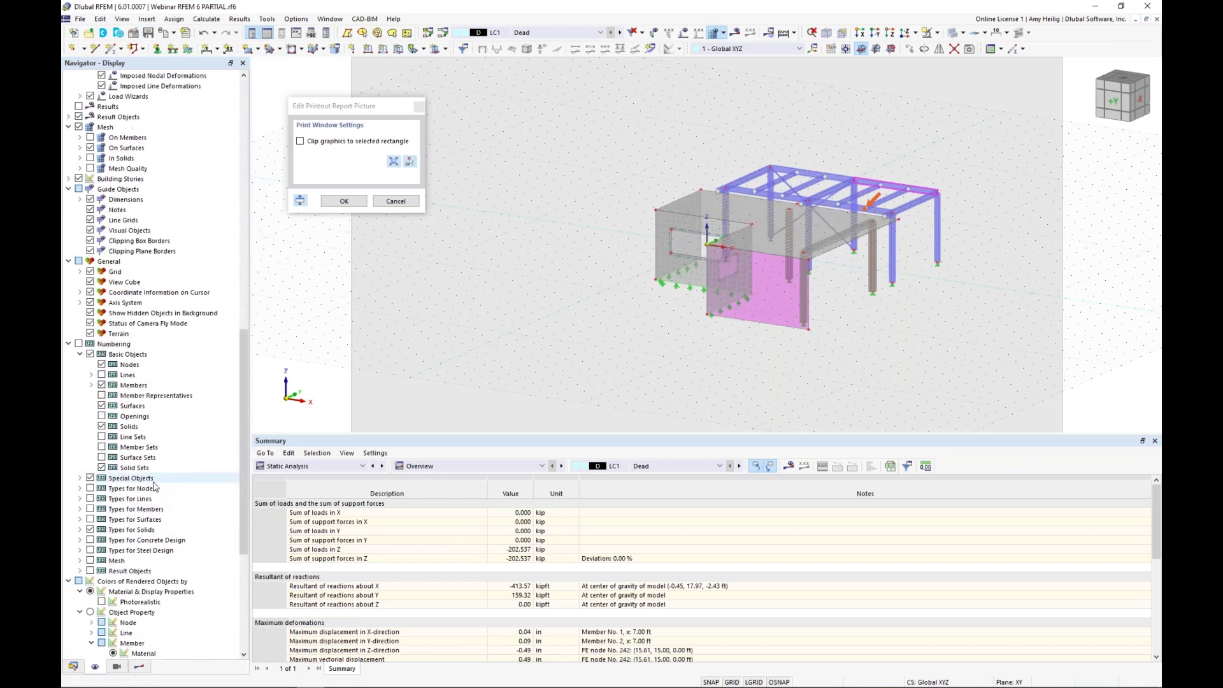
{"action": "left_click", "coordinate": [79, 251]}
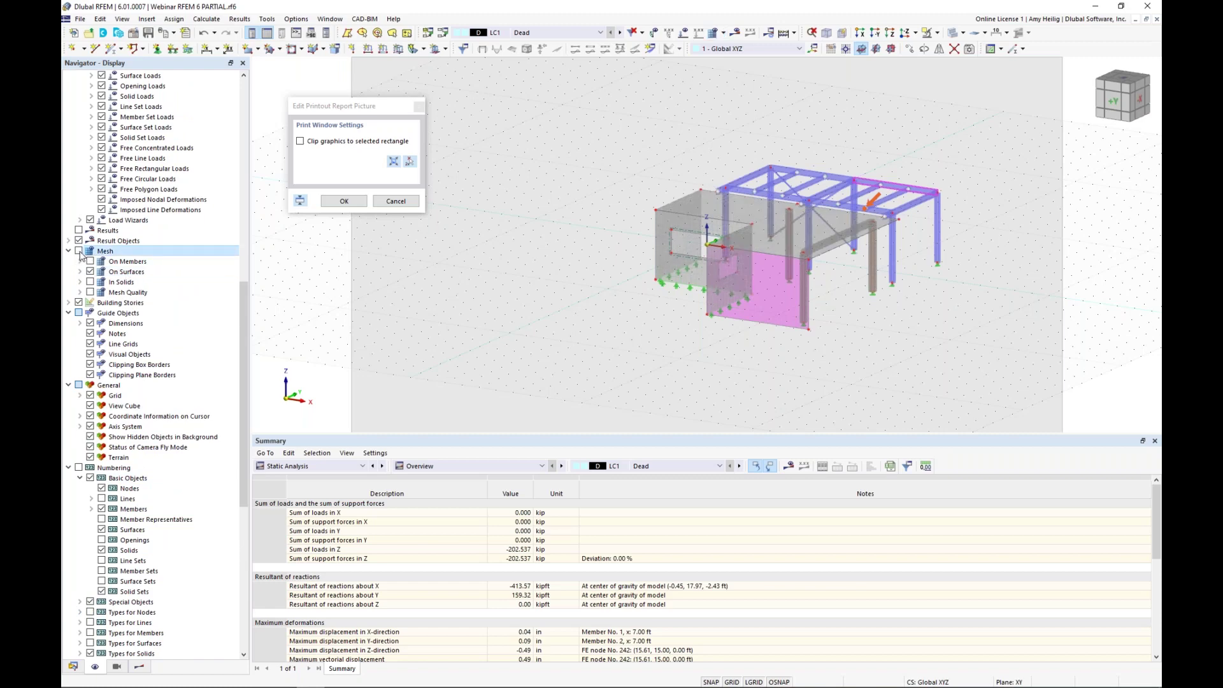
{"action": "middle_click_drag", "start_coordinate": [894, 306], "coordinate": [710, 331]}
{"action": "key", "text": "Return"}
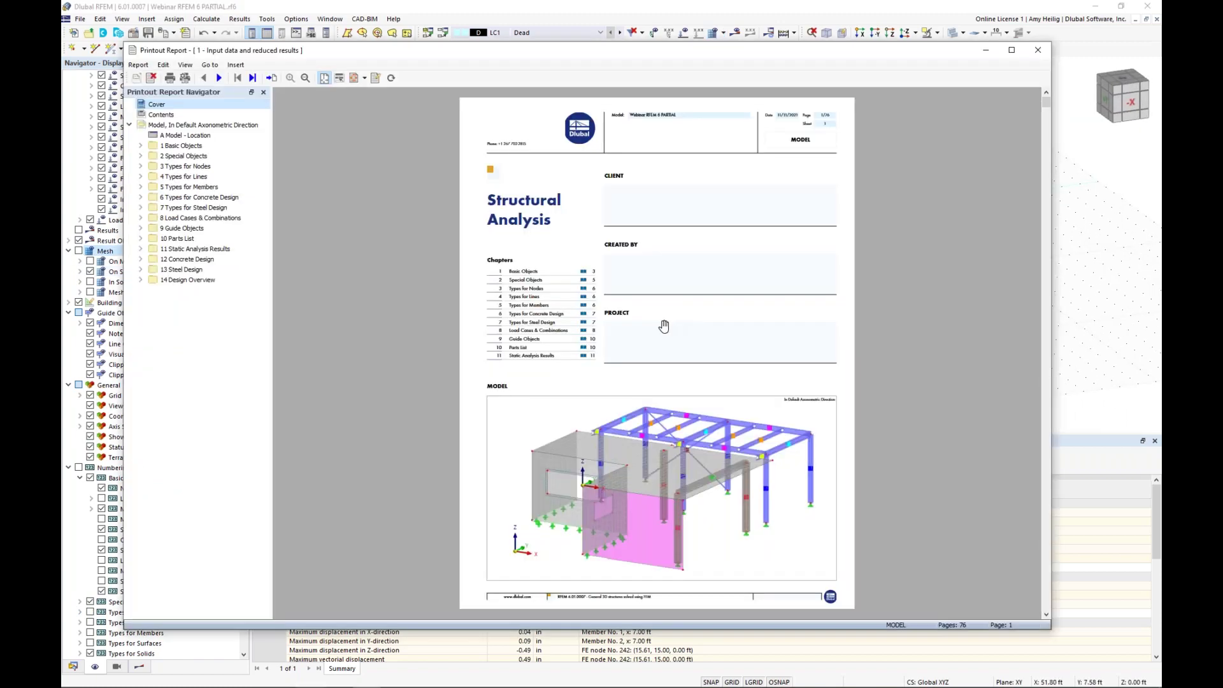
- Edit the cover picture again, enlarging the model and defining the print window by two corners around the whole structure
{"action": "left_click_drag", "start_coordinate": [452, 54], "coordinate": [190, 41]}
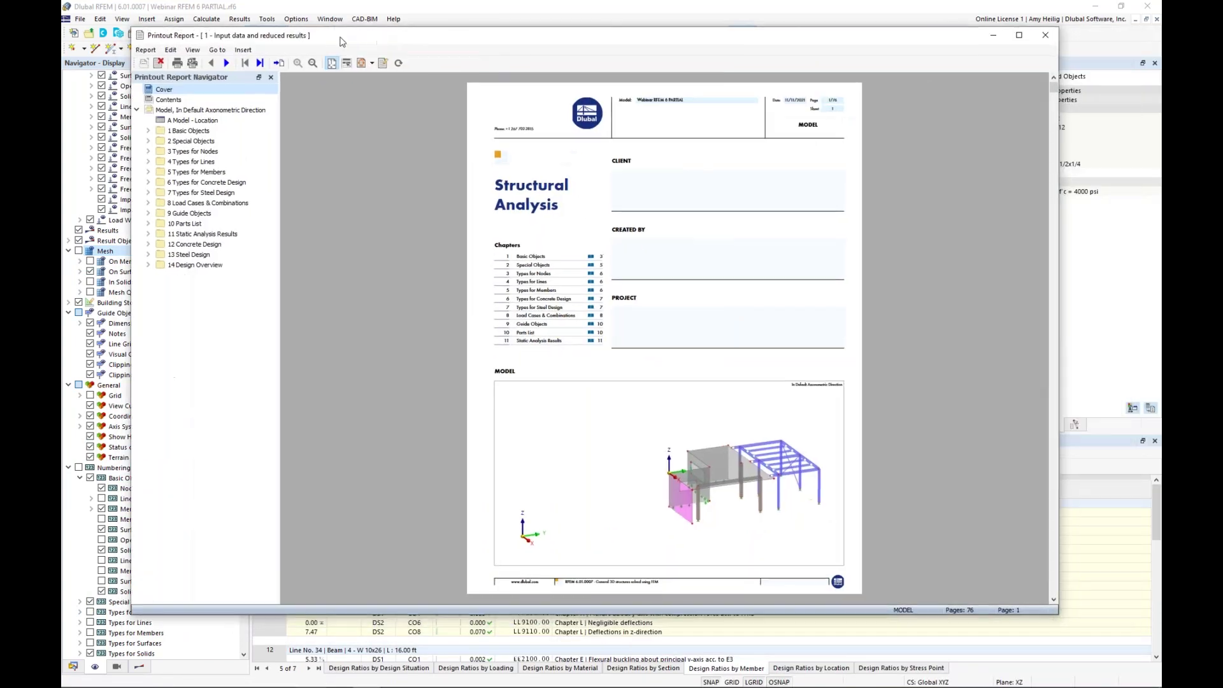
{"action": "right_click", "coordinate": [569, 433]}
{"action": "left_click", "coordinate": [594, 484]}
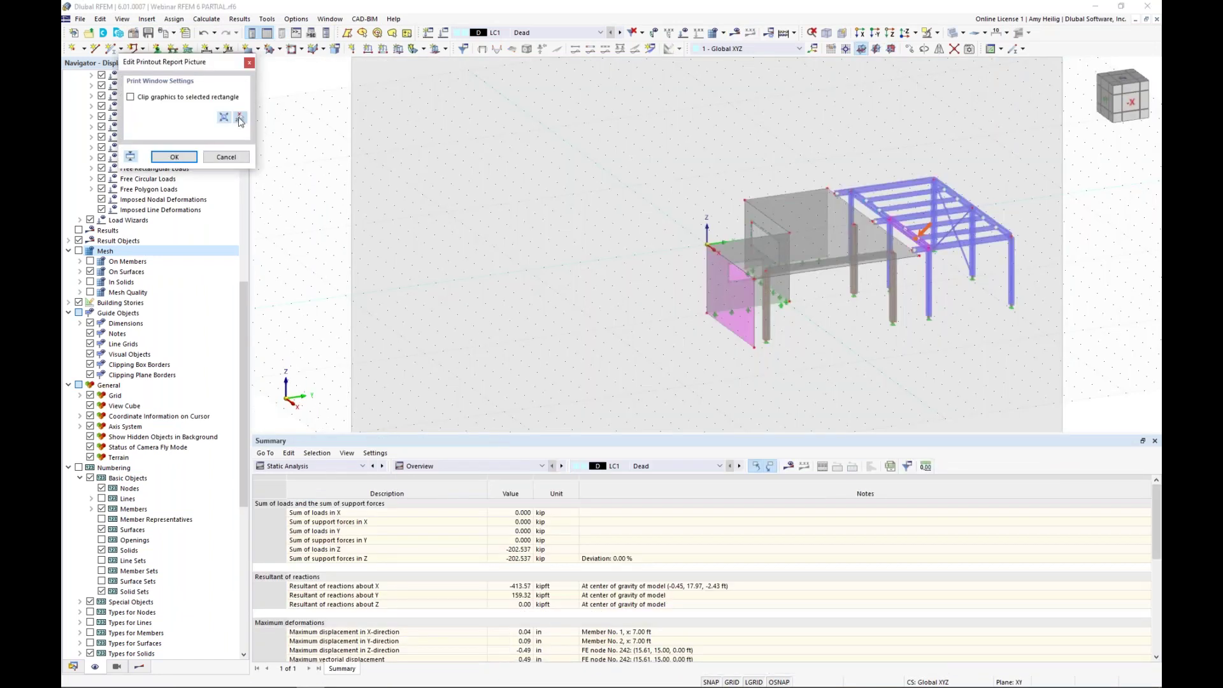
{"action": "left_click", "coordinate": [240, 118]}
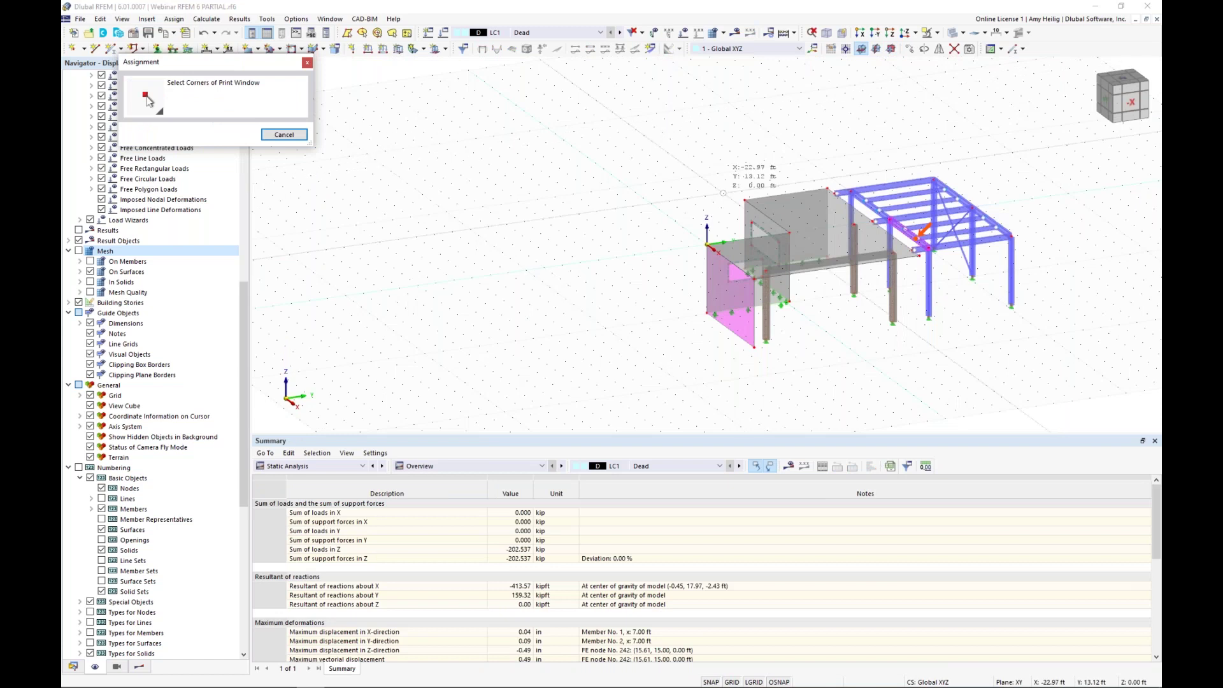
{"action": "middle_click_drag", "start_coordinate": [861, 256], "coordinate": [670, 266]}
{"action": "scroll", "coordinate": [670, 266], "scroll_direction": "up", "scroll_amount": 3}
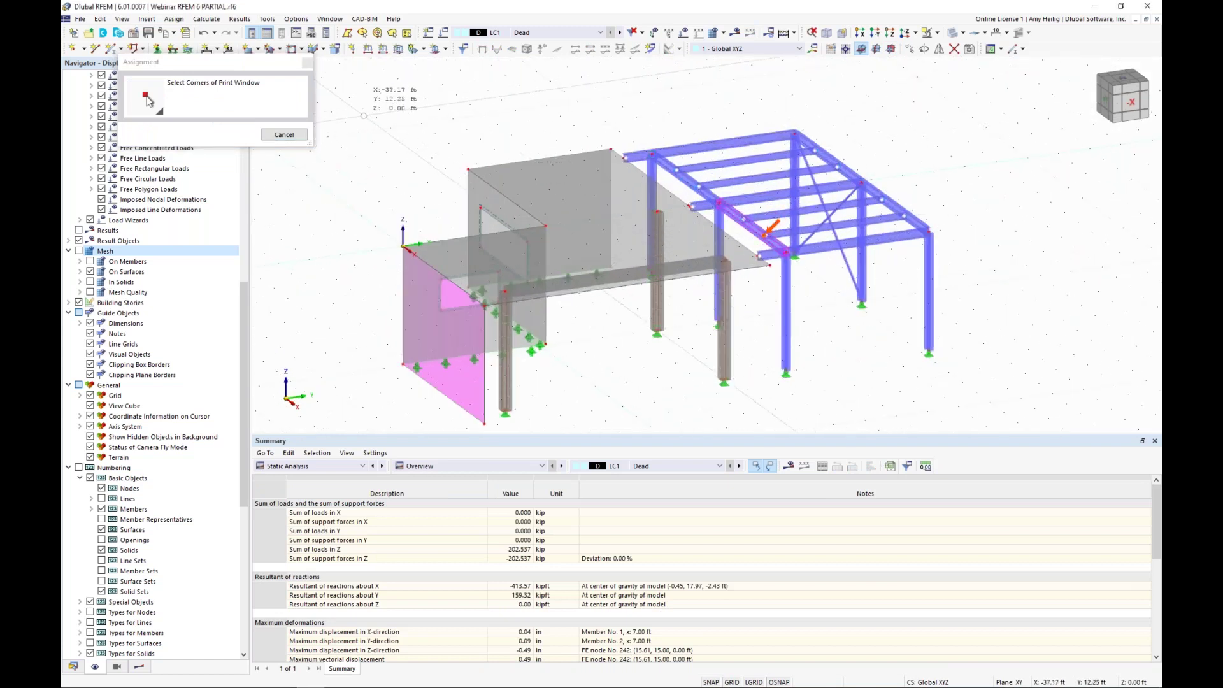
{"action": "left_click_drag", "start_coordinate": [362, 116], "coordinate": [847, 427]}
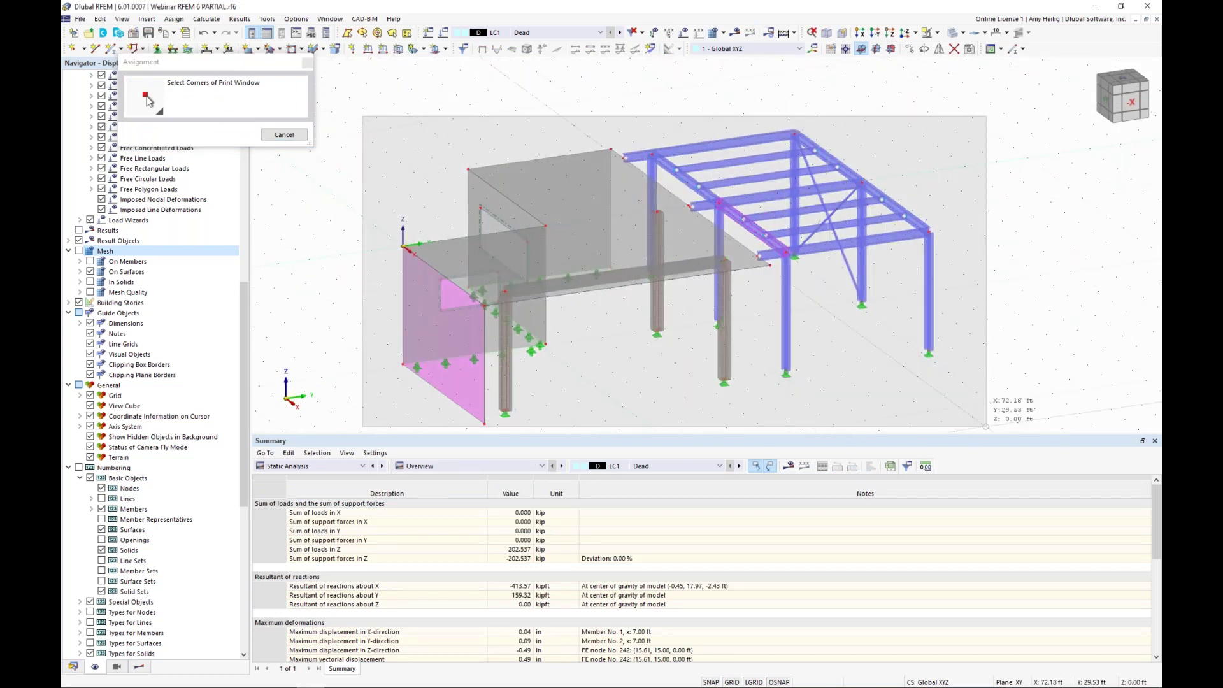
{"action": "left_click", "coordinate": [969, 428]}
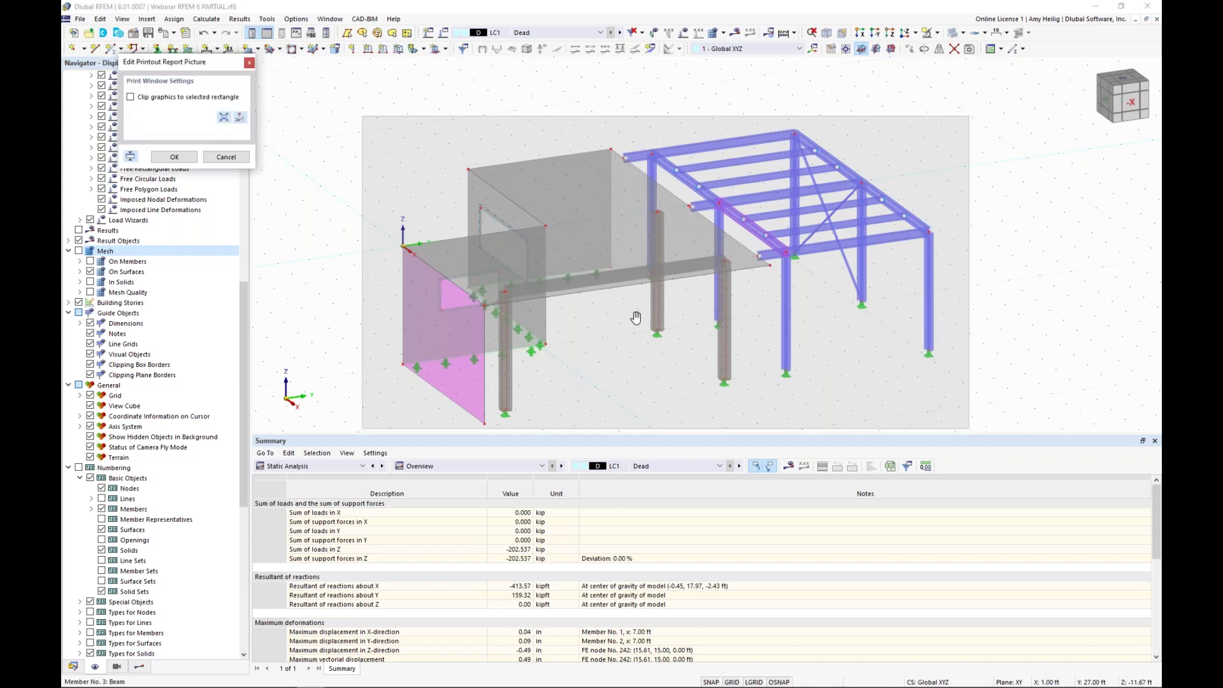
{"action": "key", "text": "Return"}
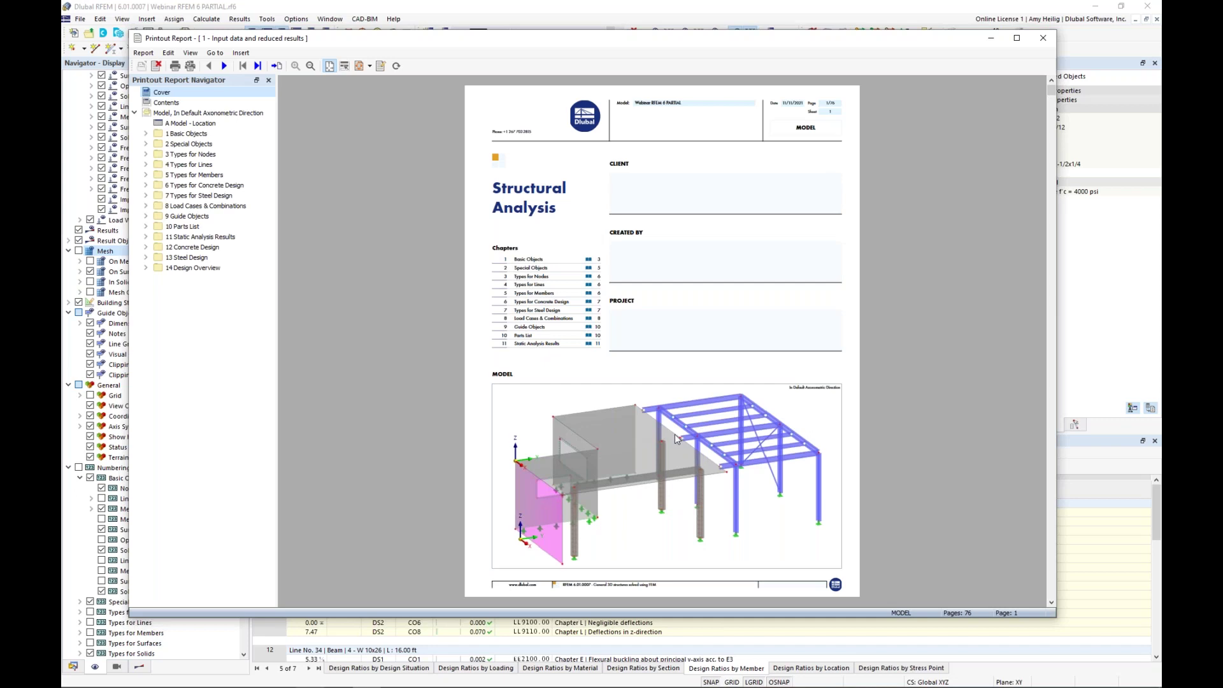
- Return from the printout report to the model and switch the results category to Static Analysis
{"action": "left_click_drag", "start_coordinate": [649, 42], "coordinate": [1150, 66]}
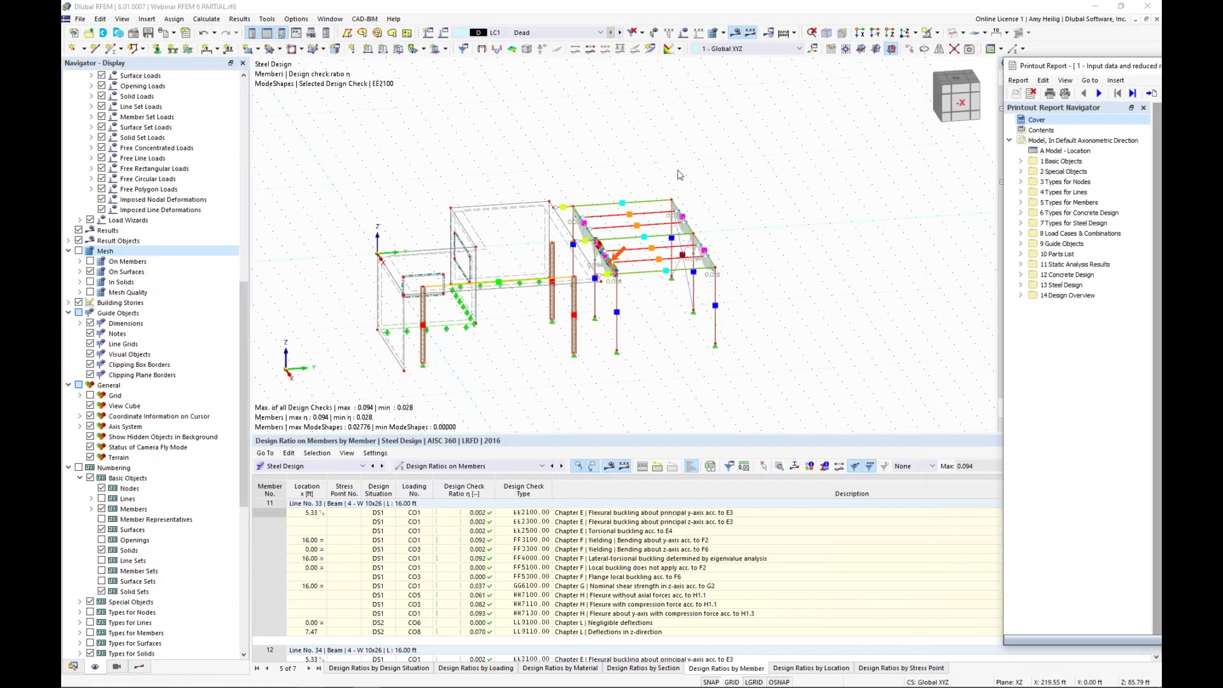
{"action": "left_click", "coordinate": [598, 150]}
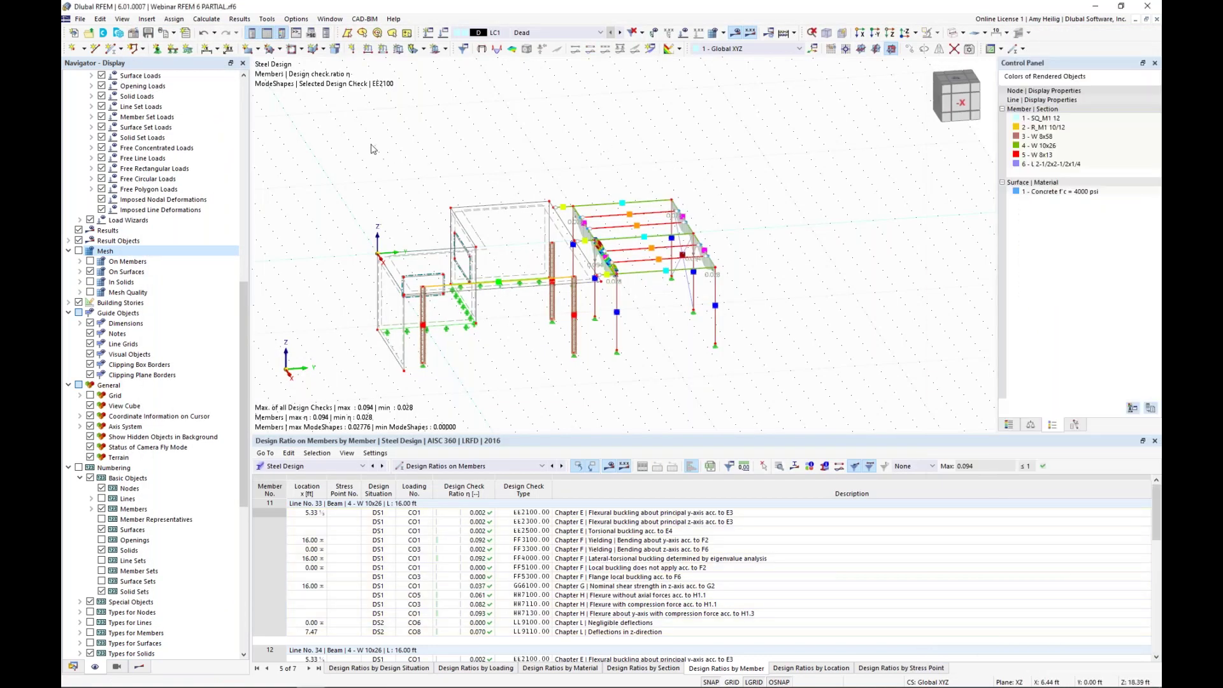
{"action": "left_click", "coordinate": [139, 666]}
{"action": "left_click", "coordinate": [163, 77]}
{"action": "left_click", "coordinate": [156, 88]}
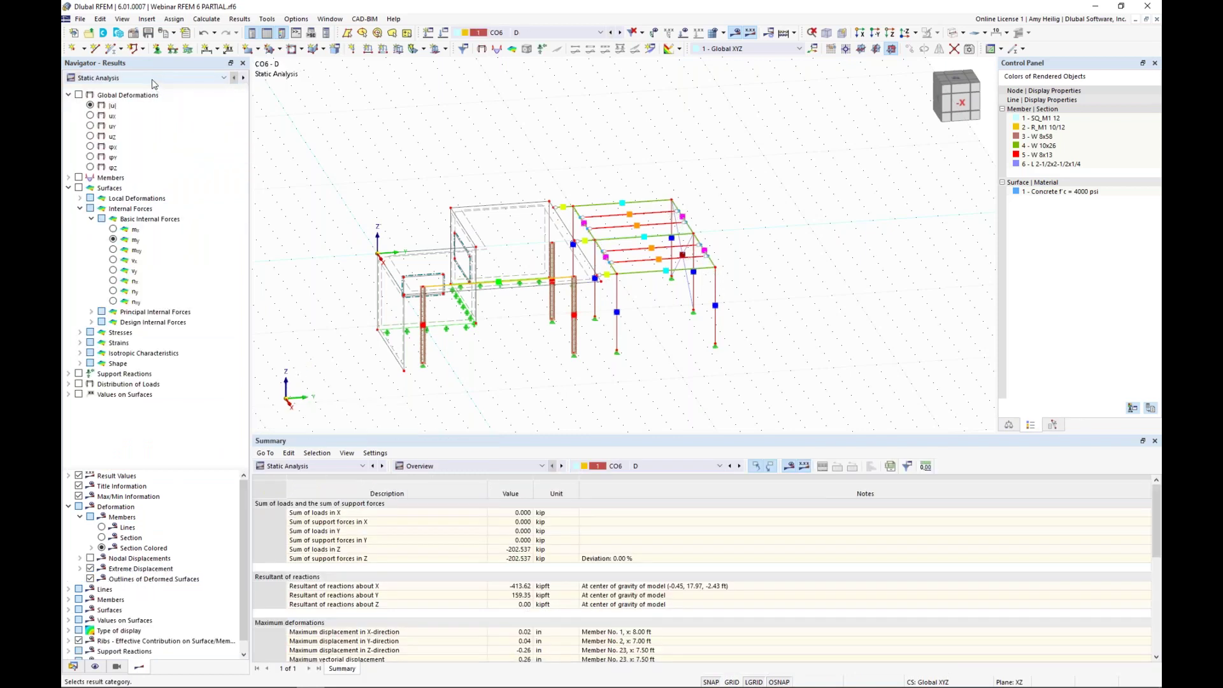
- Display the global deformations |u| for CO6 and frame the deformed structure large in the model view
{"action": "left_click", "coordinate": [79, 95]}
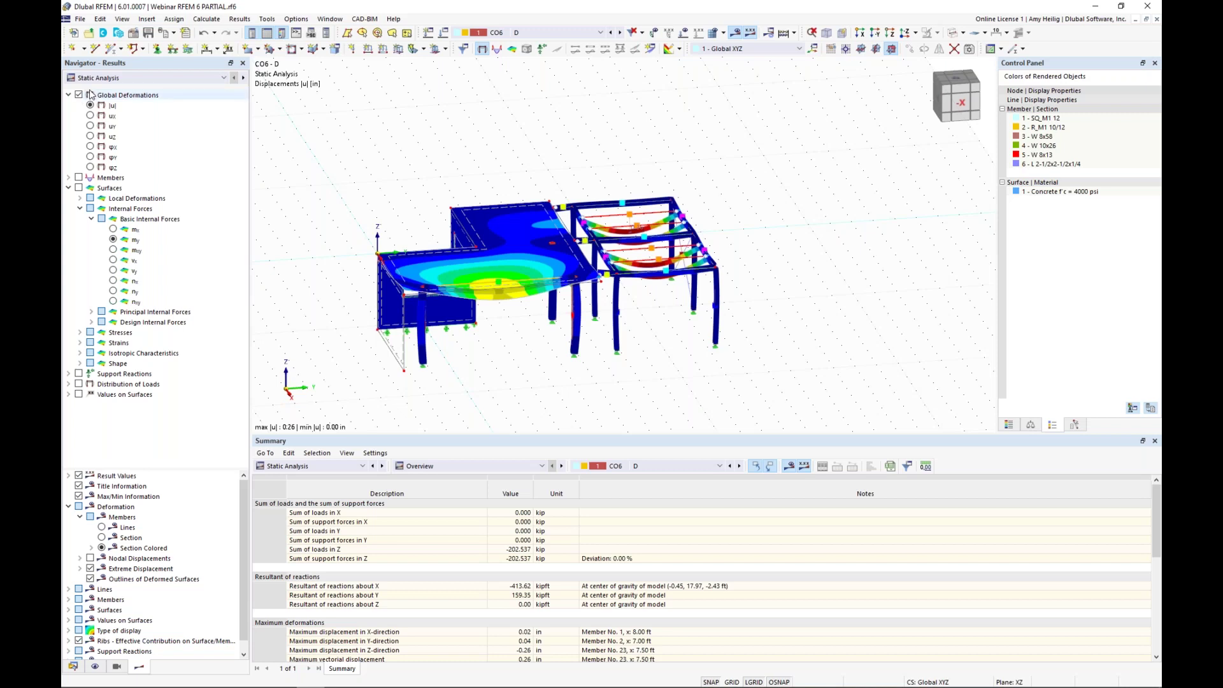
{"action": "middle_click_drag", "start_coordinate": [529, 345], "coordinate": [556, 351], "text": "ctrl"}
{"action": "scroll", "coordinate": [556, 350], "scroll_direction": "up", "scroll_amount": 5}
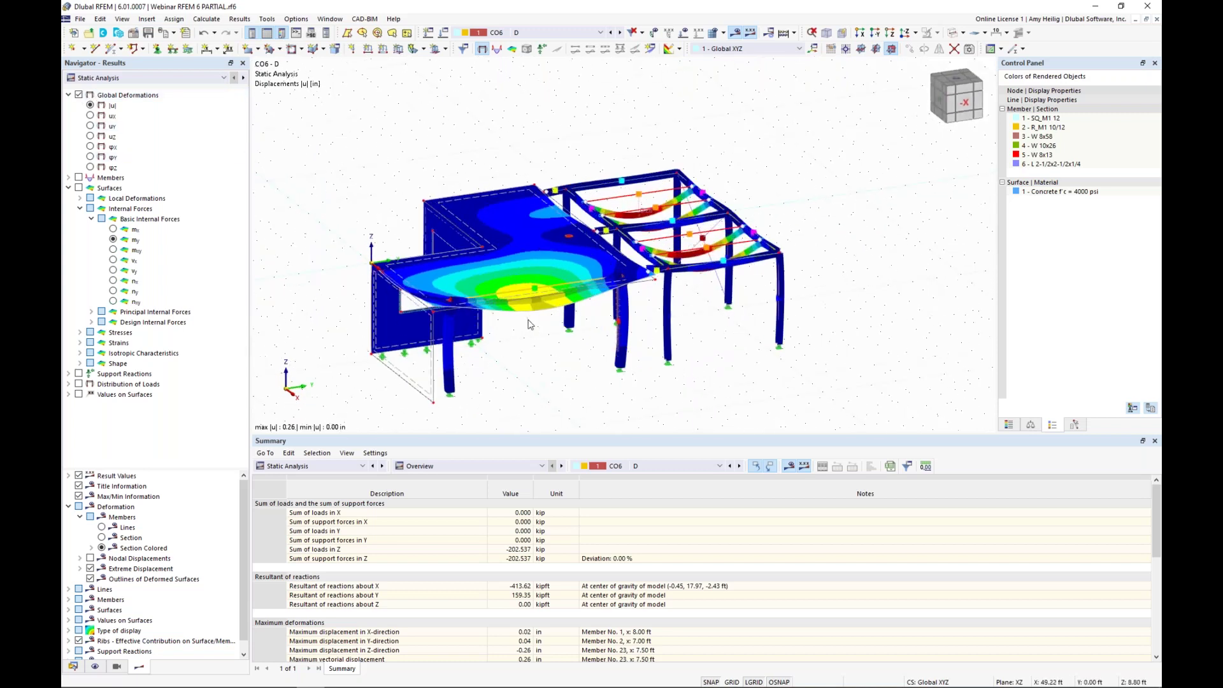
{"action": "scroll", "coordinate": [528, 325], "scroll_direction": "down", "scroll_amount": 2}
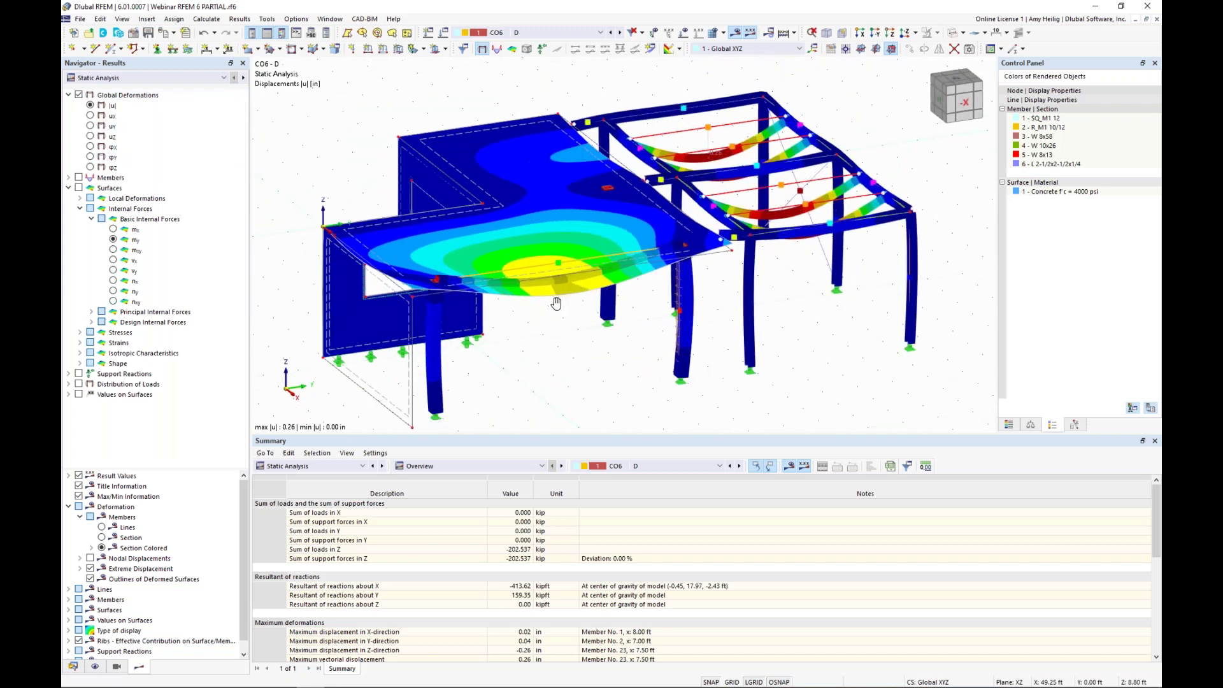
{"action": "left_click", "coordinate": [68, 188]}
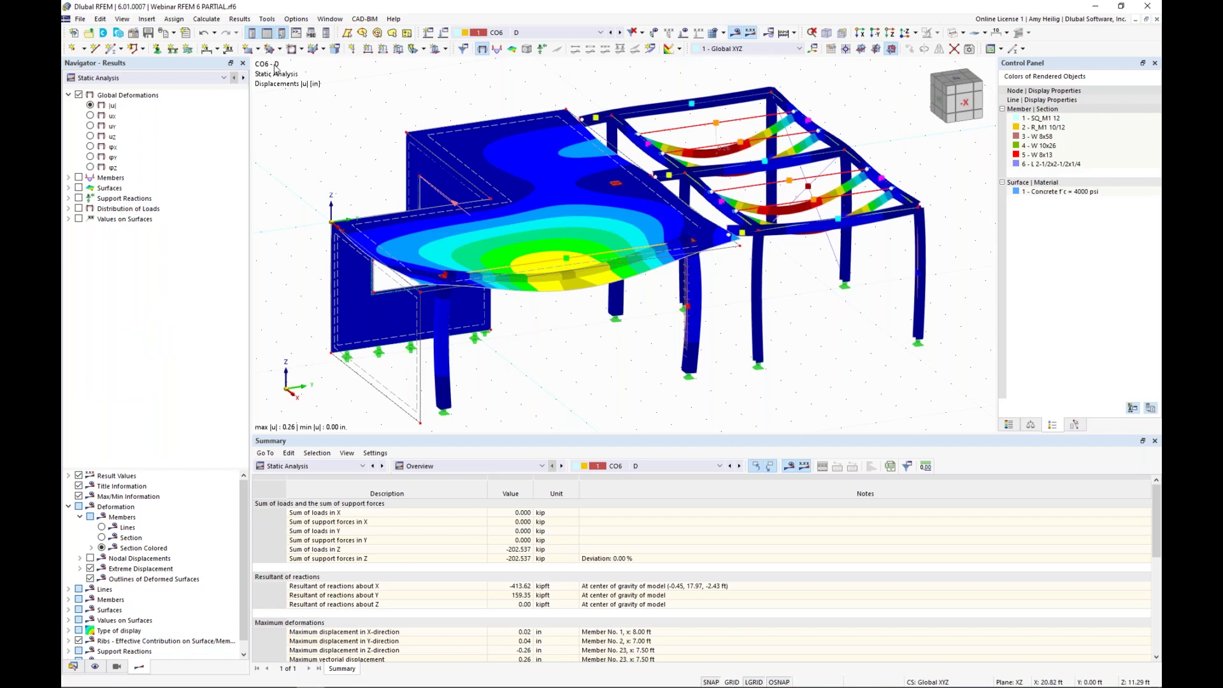
- Start sending the CO6 deformation graphic to the printout report and size the picture by height at a 50% ratio
{"action": "left_click", "coordinate": [173, 33]}
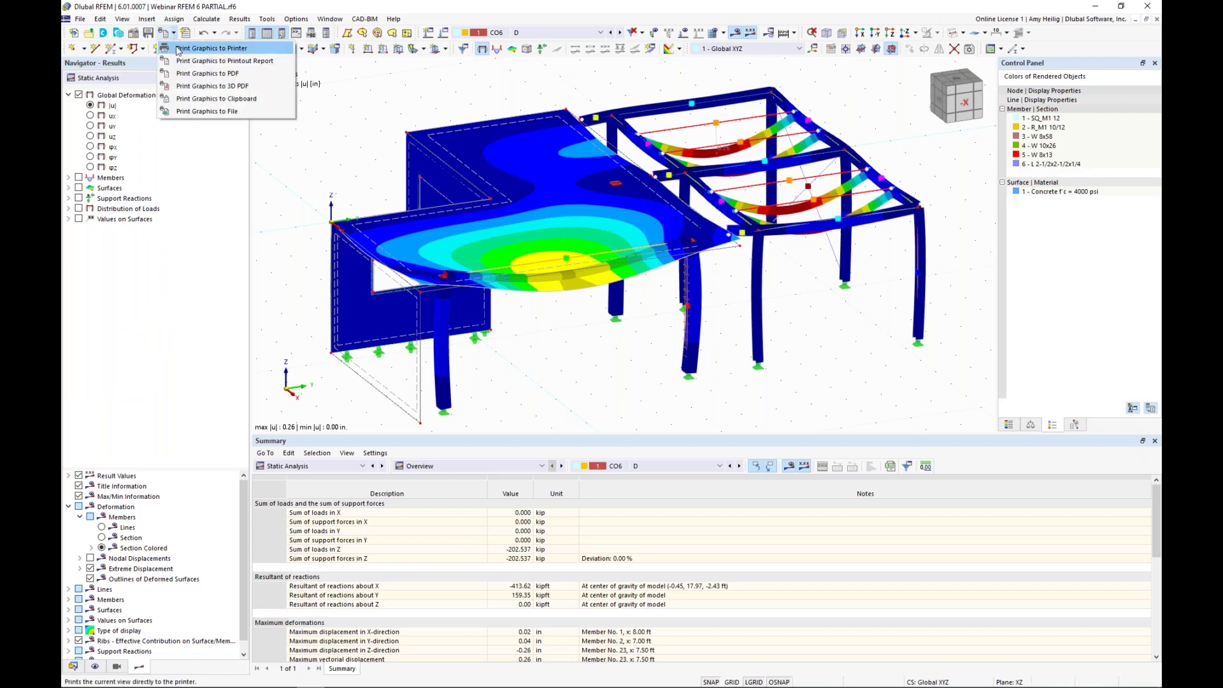
{"action": "left_click", "coordinate": [183, 62]}
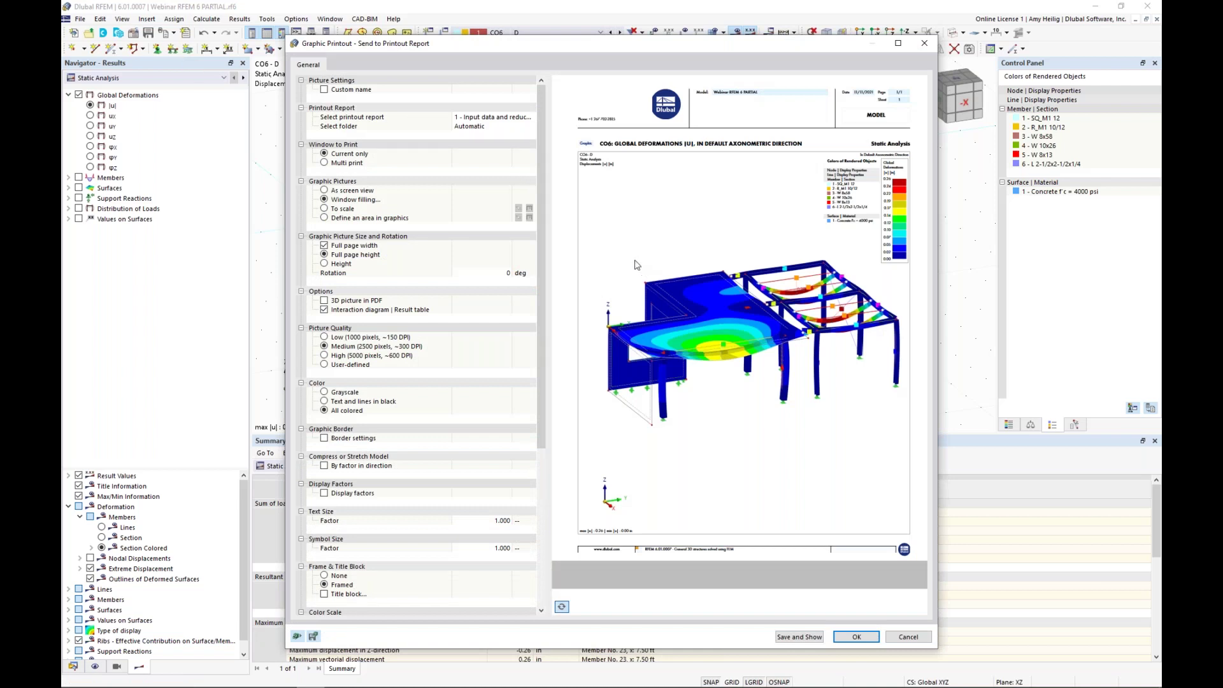
{"action": "left_click", "coordinate": [326, 265]}
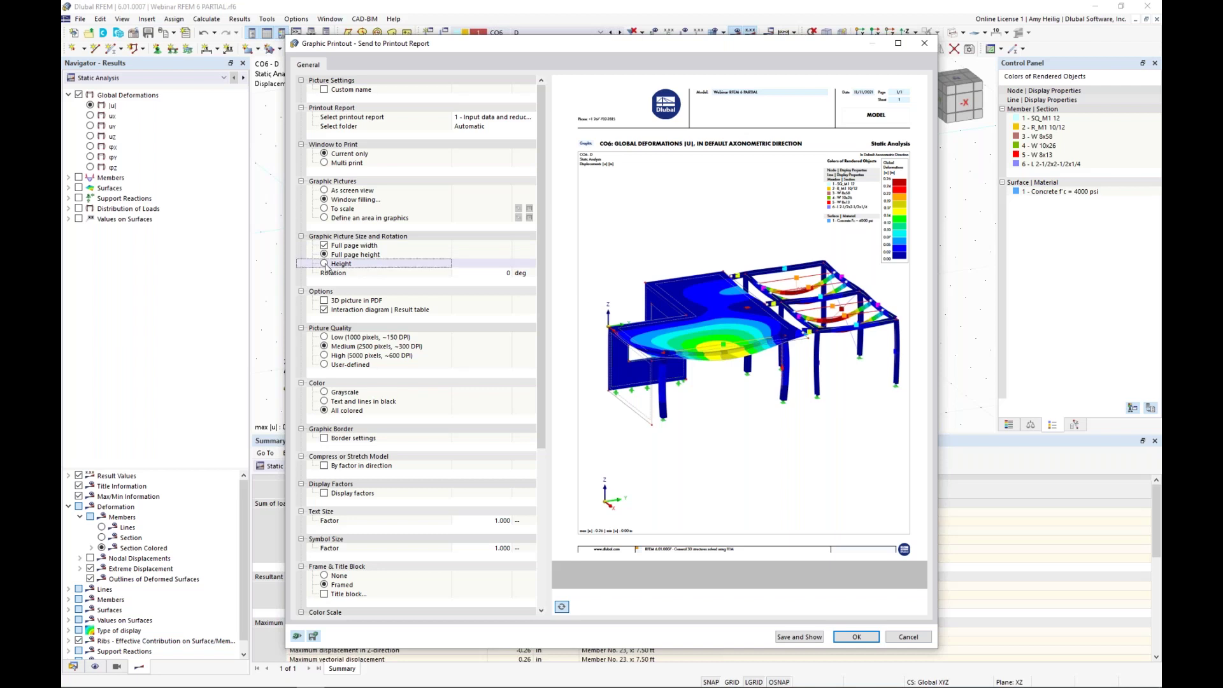
{"action": "left_click", "coordinate": [324, 264]}
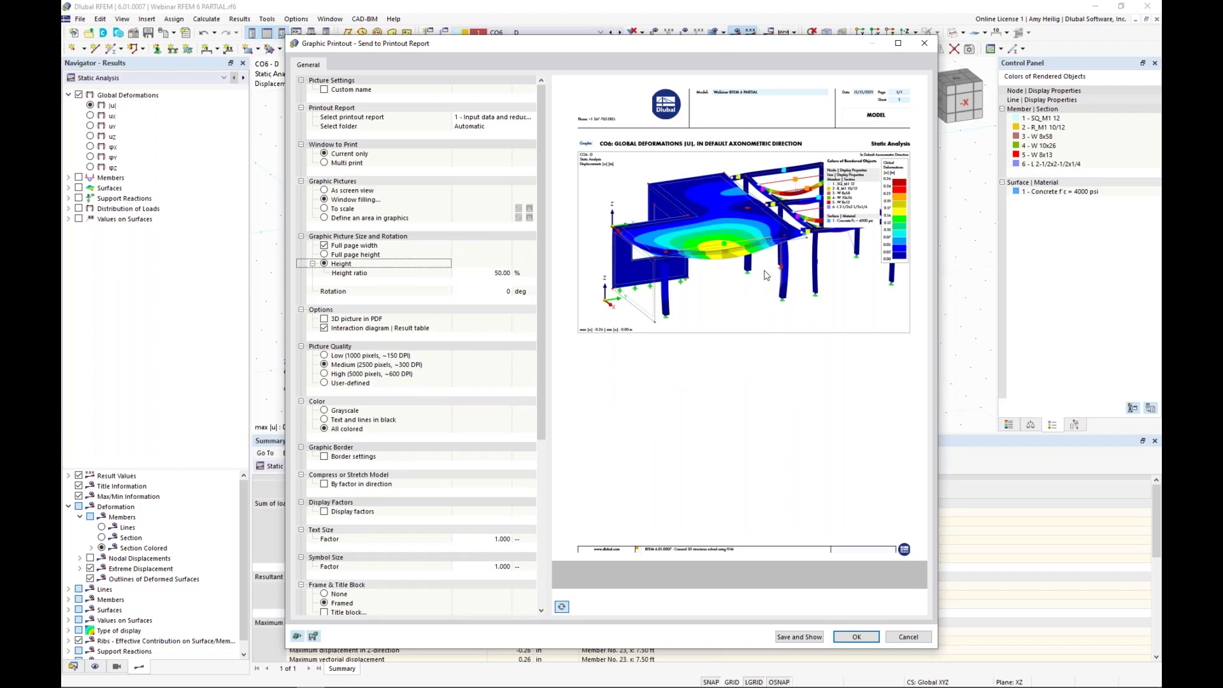
- Set up a multi print of global deformations |u| for all load cases and combinations, then save the pictures and show the report
{"action": "left_click", "coordinate": [324, 163]}
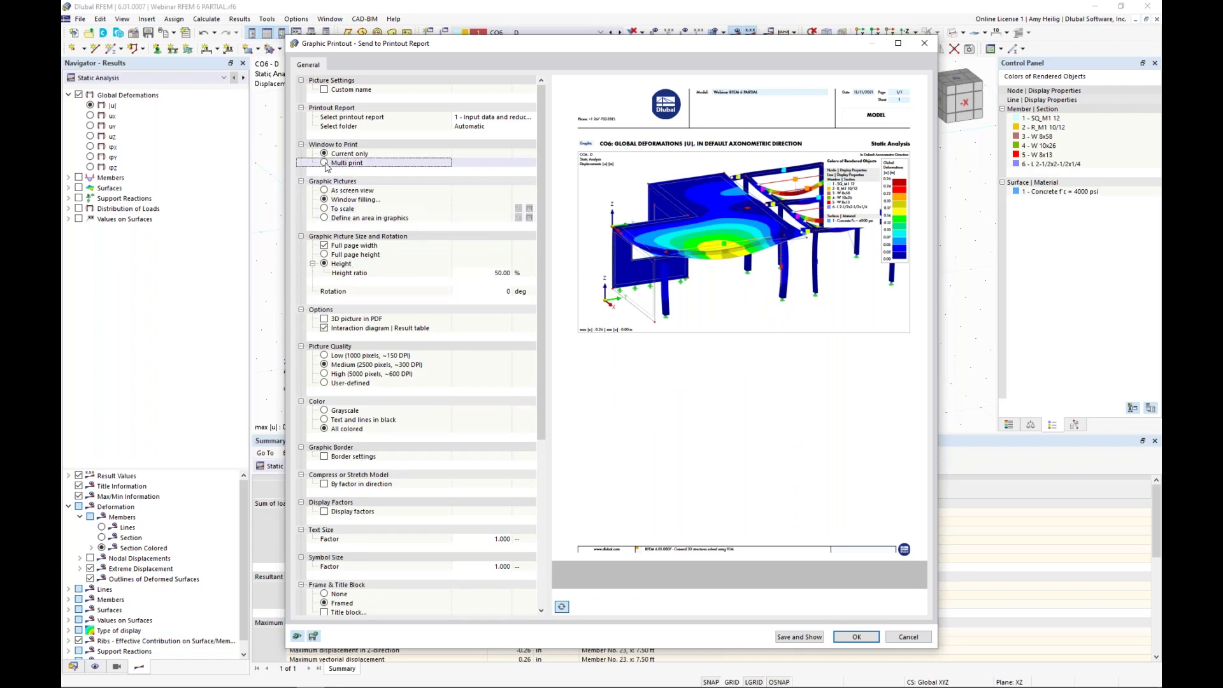
{"action": "left_click", "coordinate": [325, 163]}
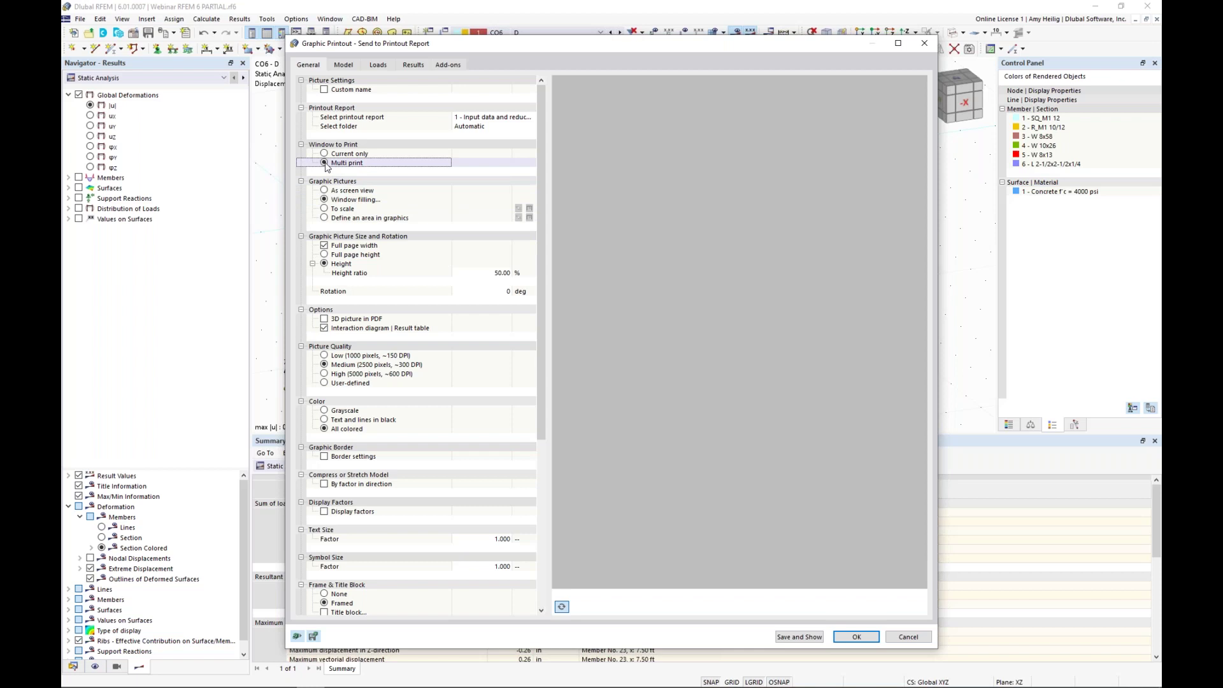
{"action": "left_click", "coordinate": [413, 66]}
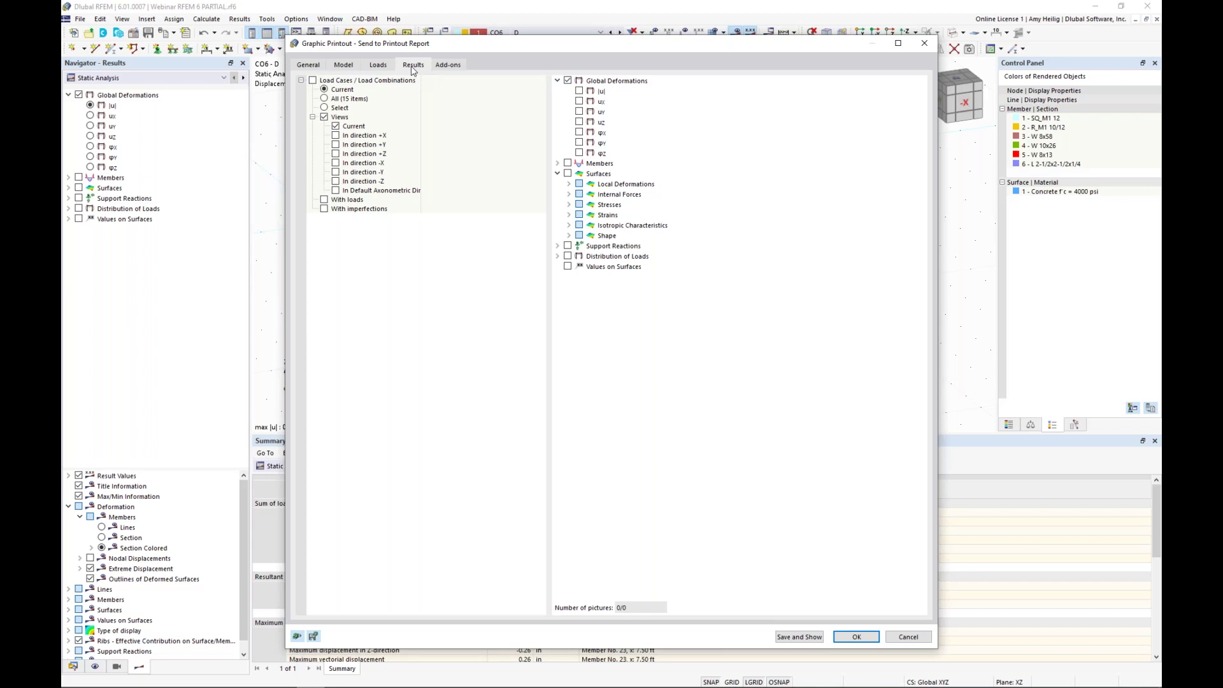
{"action": "left_click", "coordinate": [579, 91]}
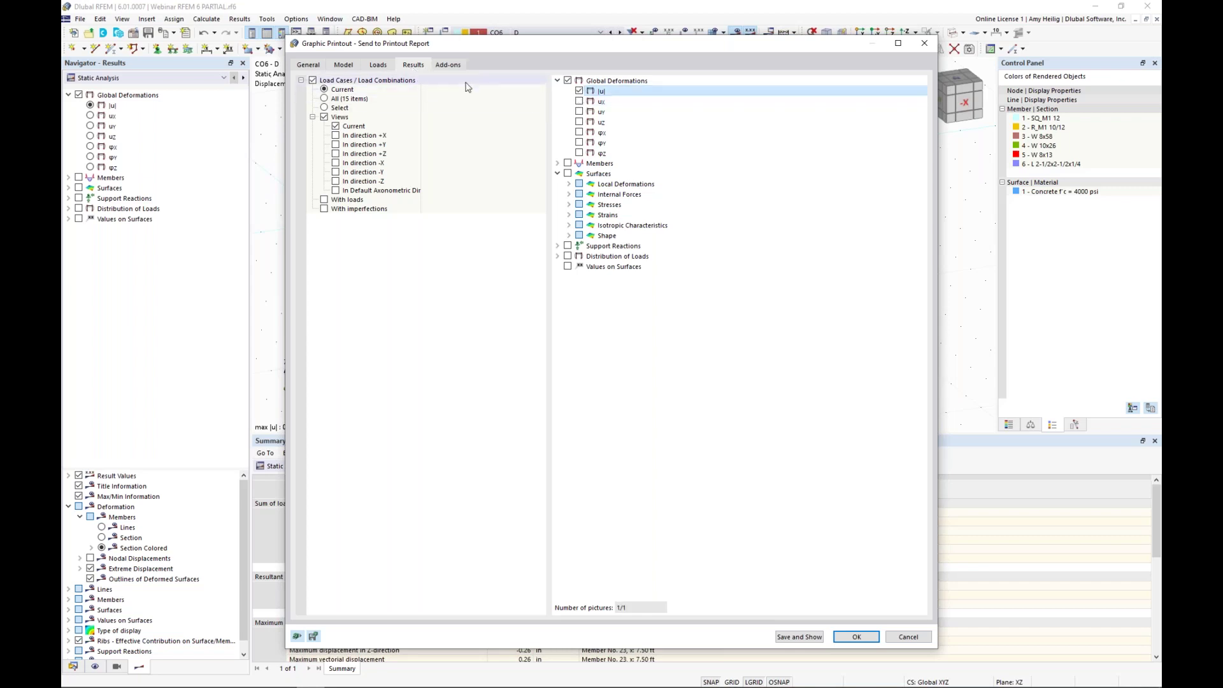
{"action": "left_click", "coordinate": [325, 99]}
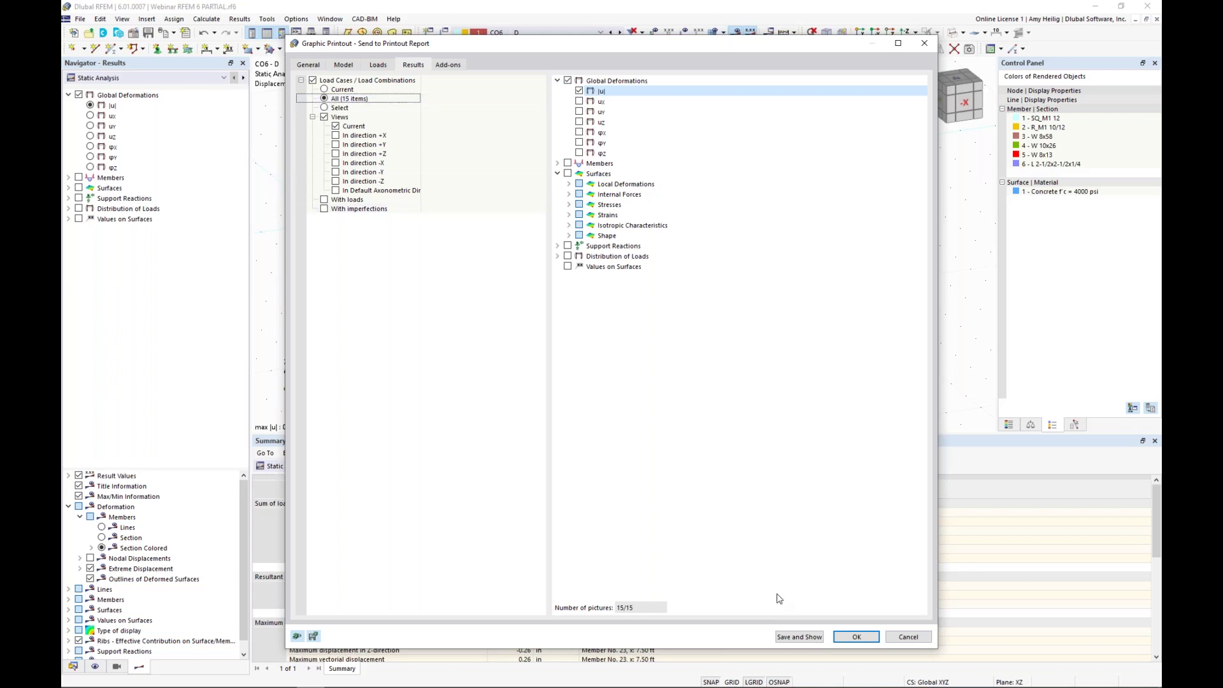
{"action": "left_click", "coordinate": [797, 637]}
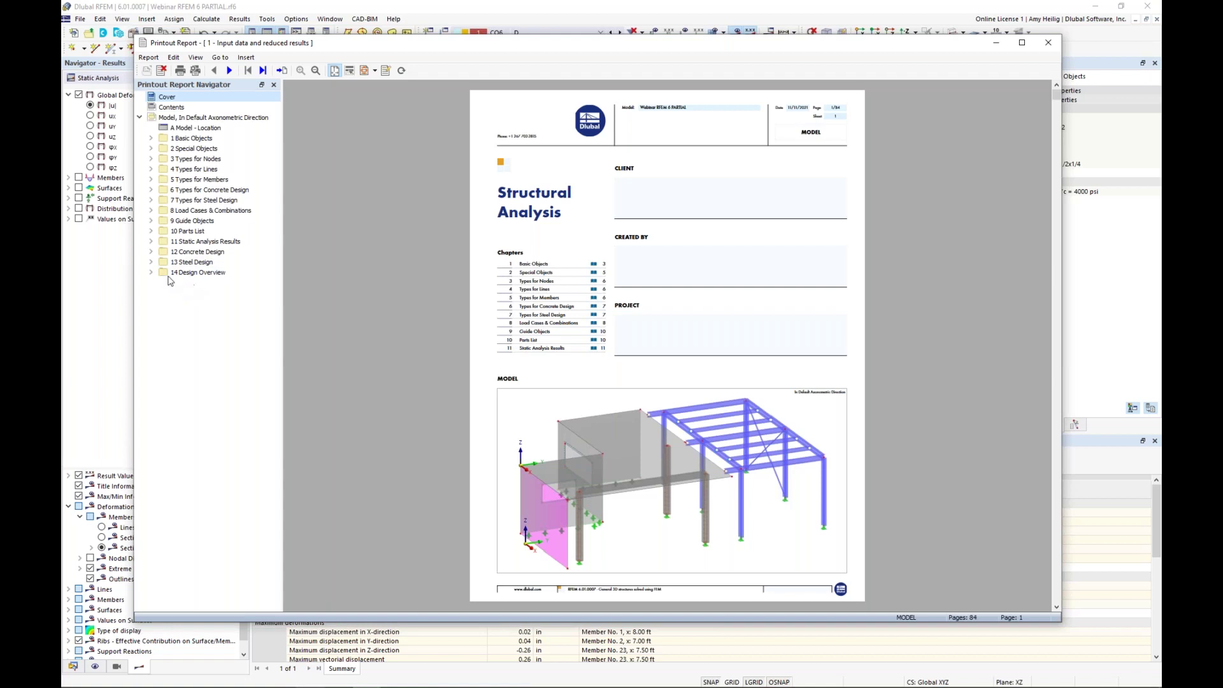
- Examine the global deformation graphics of the load cases and combinations in the report's Static Analysis Results chapter
{"action": "left_click", "coordinate": [151, 242]}
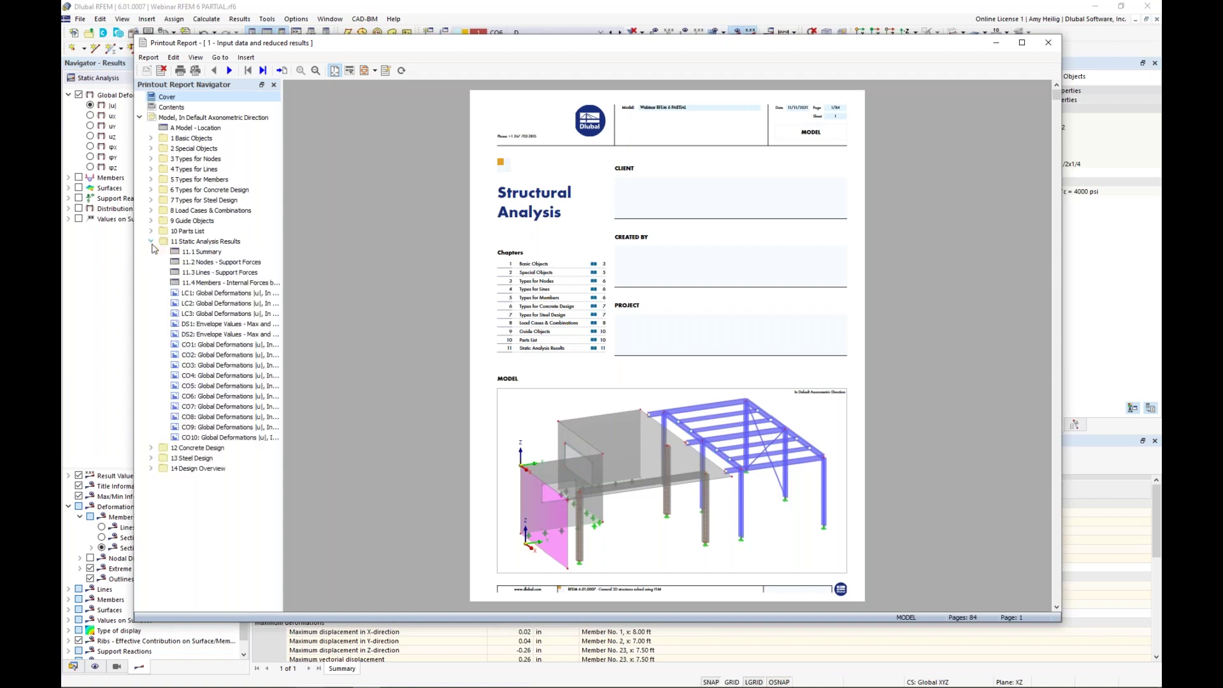
{"action": "left_click", "coordinate": [202, 294]}
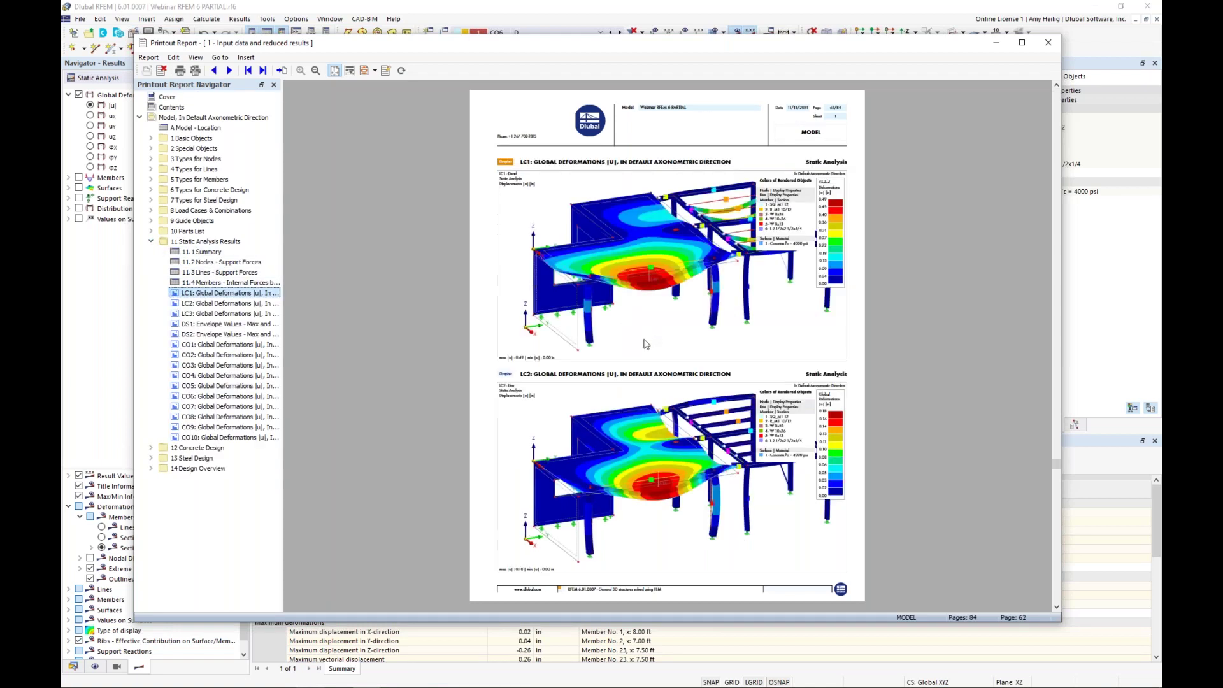
{"action": "scroll", "coordinate": [646, 344], "scroll_direction": "down", "scroll_amount": 5}
{"action": "scroll", "coordinate": [646, 344], "scroll_direction": "down", "scroll_amount": 2}
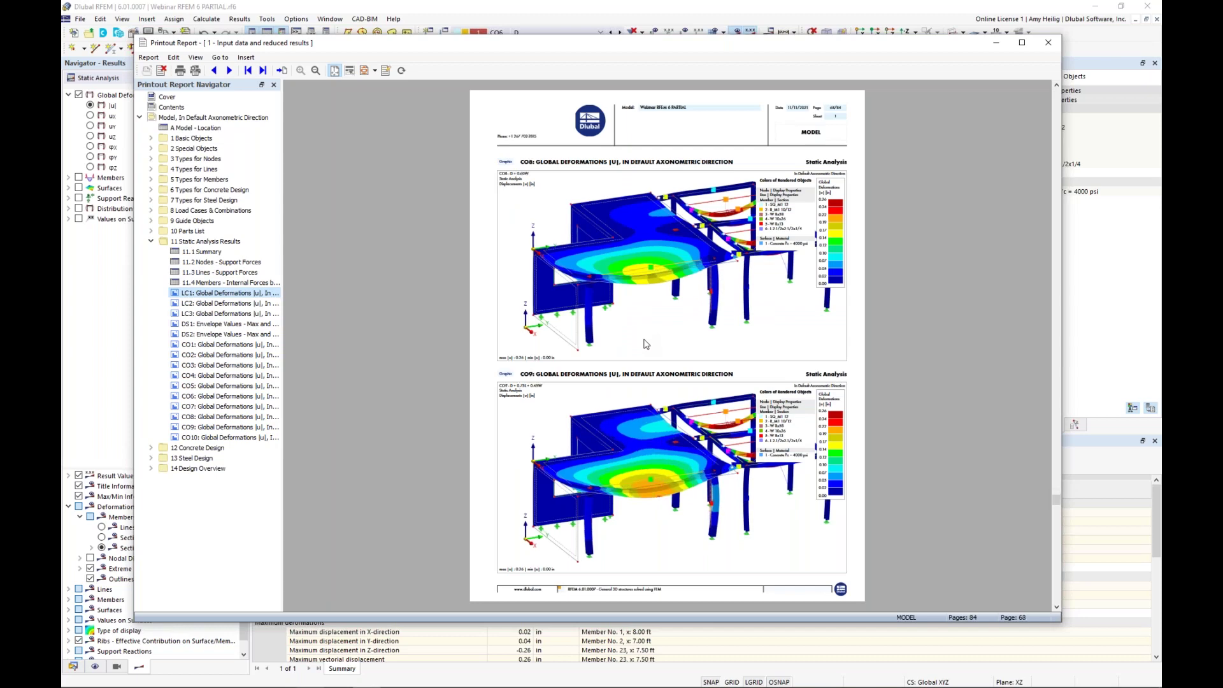
{"action": "scroll", "coordinate": [646, 344], "scroll_direction": "up", "scroll_amount": 5}
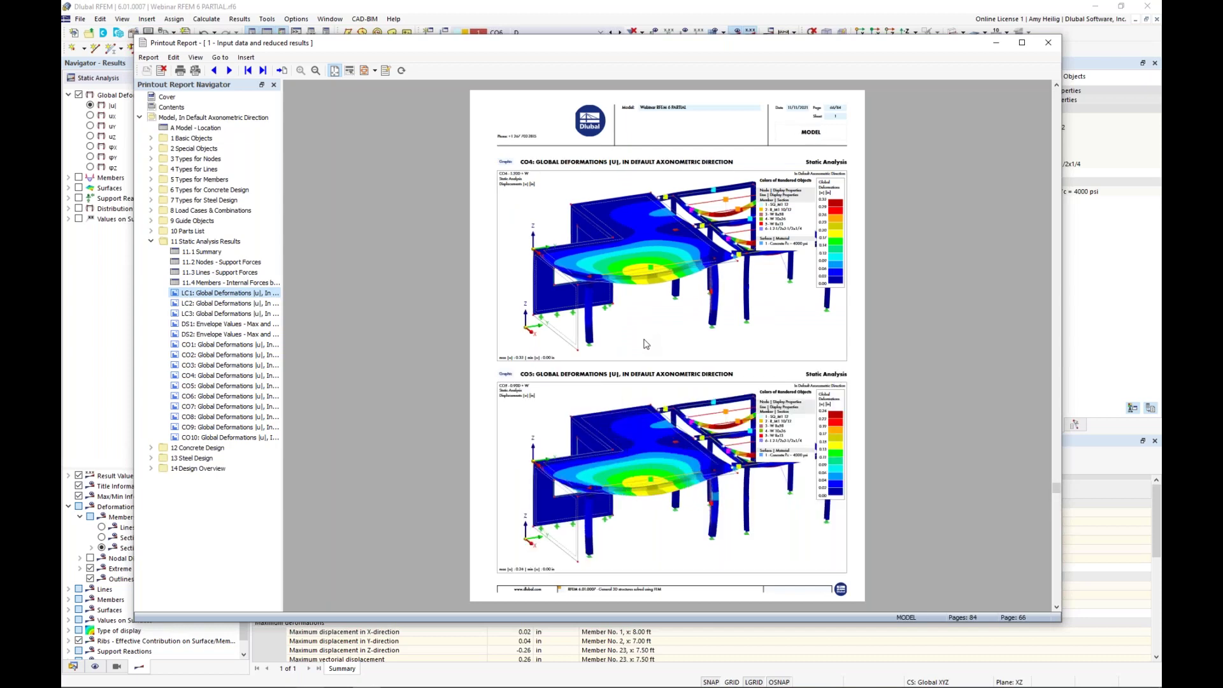
{"action": "scroll", "coordinate": [646, 343], "scroll_direction": "up", "scroll_amount": 3}
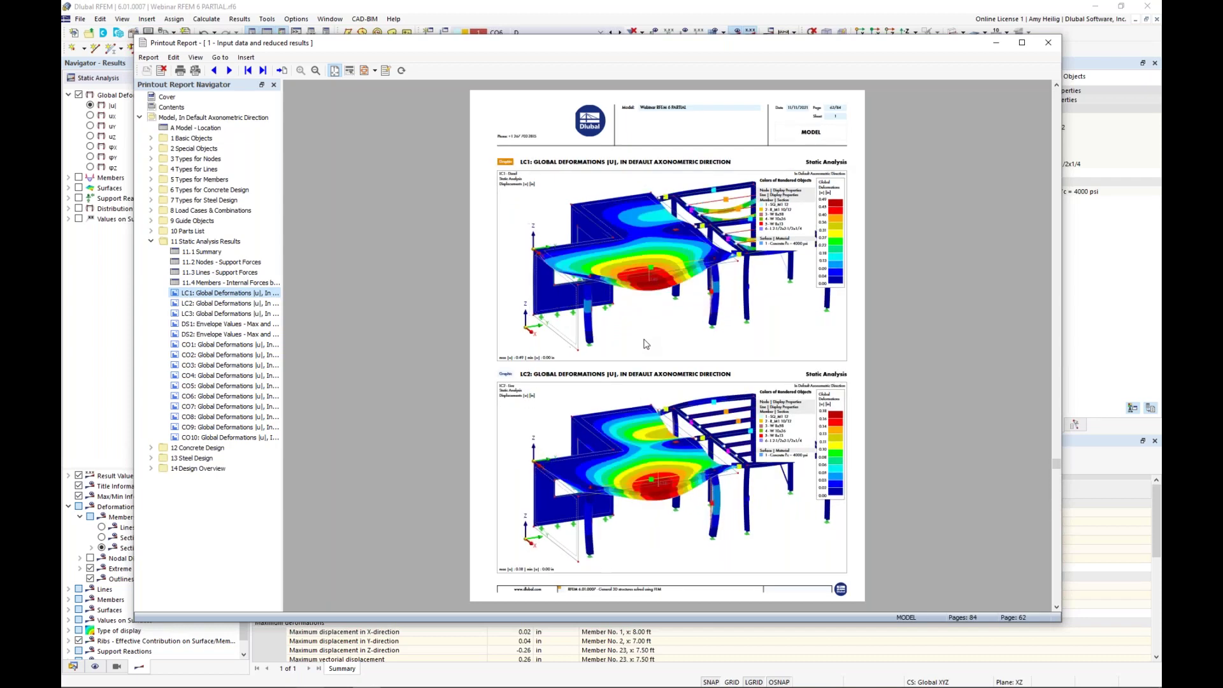
{"action": "scroll", "coordinate": [647, 344], "scroll_direction": "down", "scroll_amount": 1}
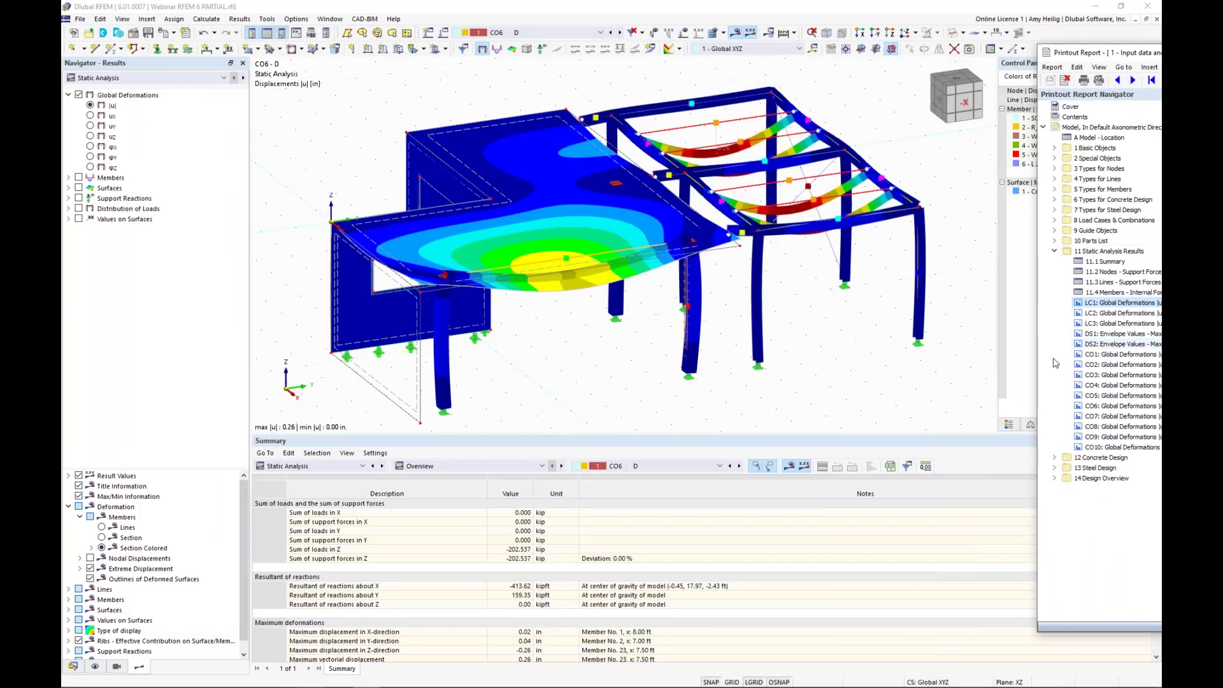
- Return to the model, isolate the concrete floor slab using Visibility by Selected Objects, and view it in the -Z direction
{"action": "left_click", "coordinate": [815, 328]}
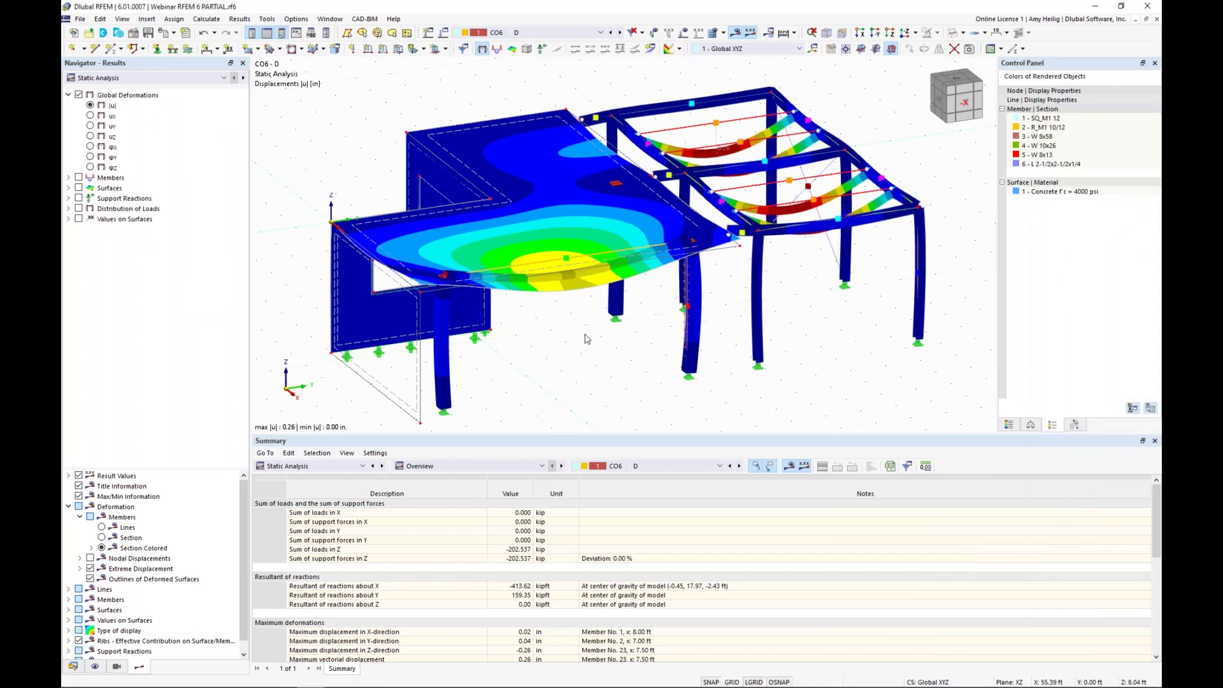
{"action": "left_click", "coordinate": [615, 168]}
{"action": "left_click", "coordinate": [961, 32]}
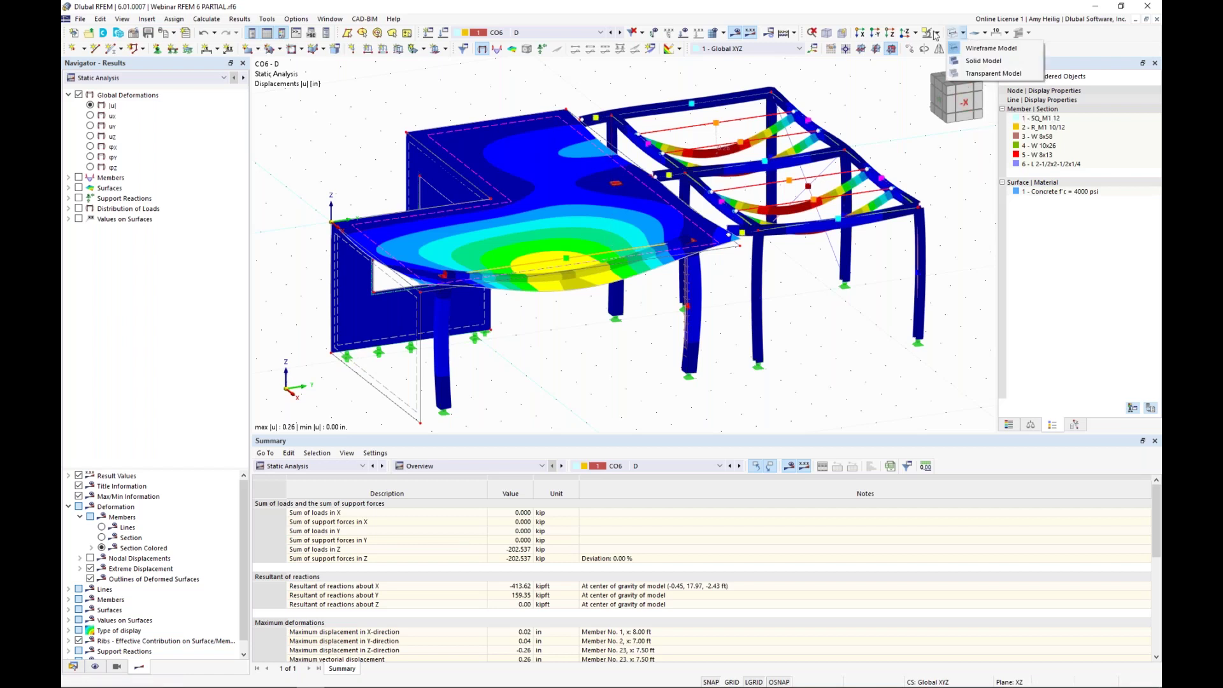
{"action": "left_click", "coordinate": [936, 35]}
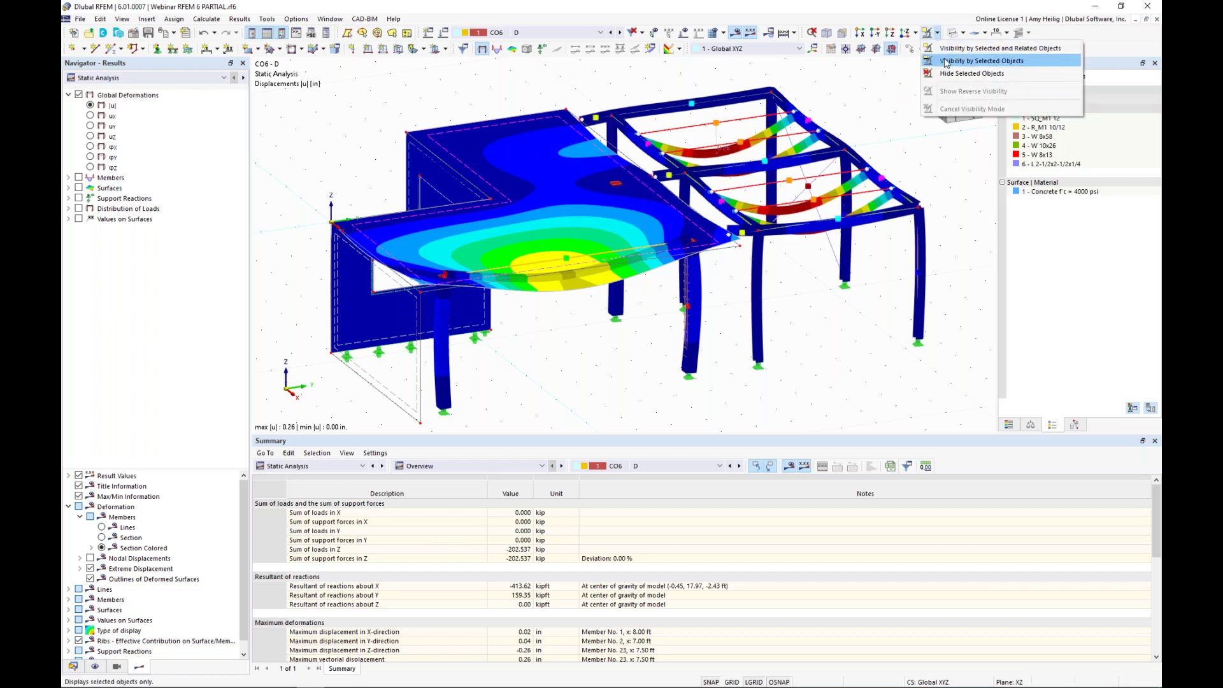
{"action": "left_click", "coordinate": [942, 61]}
{"action": "left_click", "coordinate": [904, 33]}
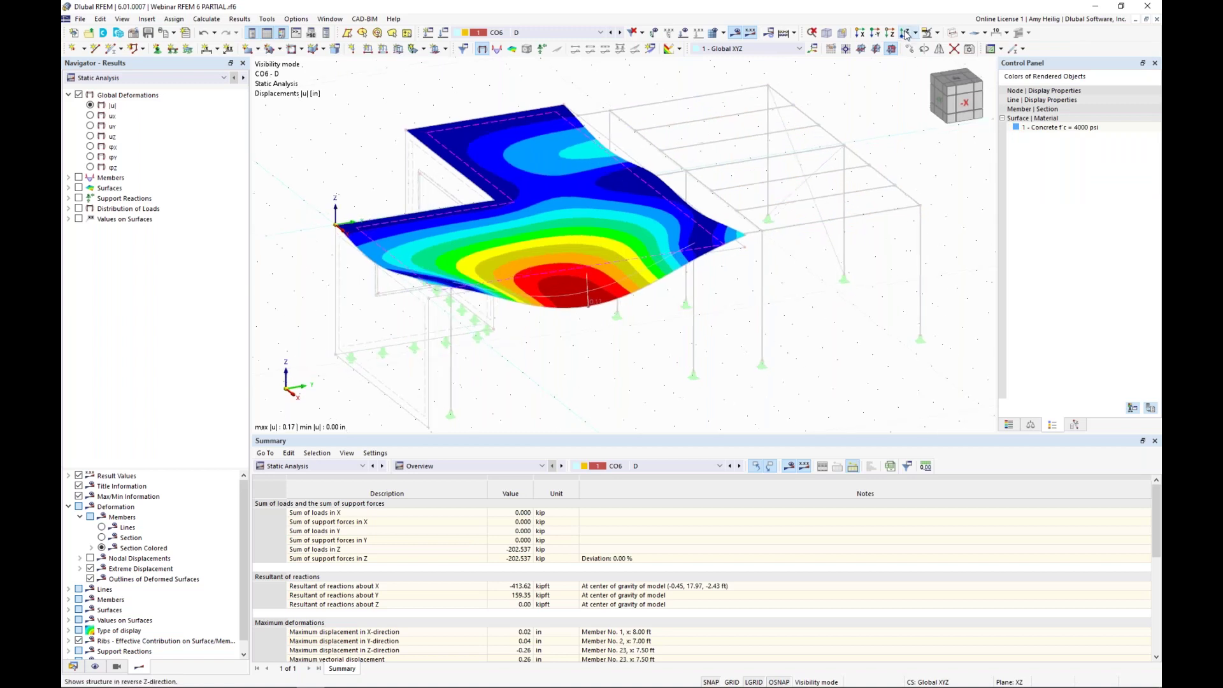
- Display the slab's basic internal forces m_y with values on surfaces, and enlarge the graphics area by shrinking the results table
{"action": "left_click", "coordinate": [68, 188]}
{"action": "left_click", "coordinate": [79, 188]}
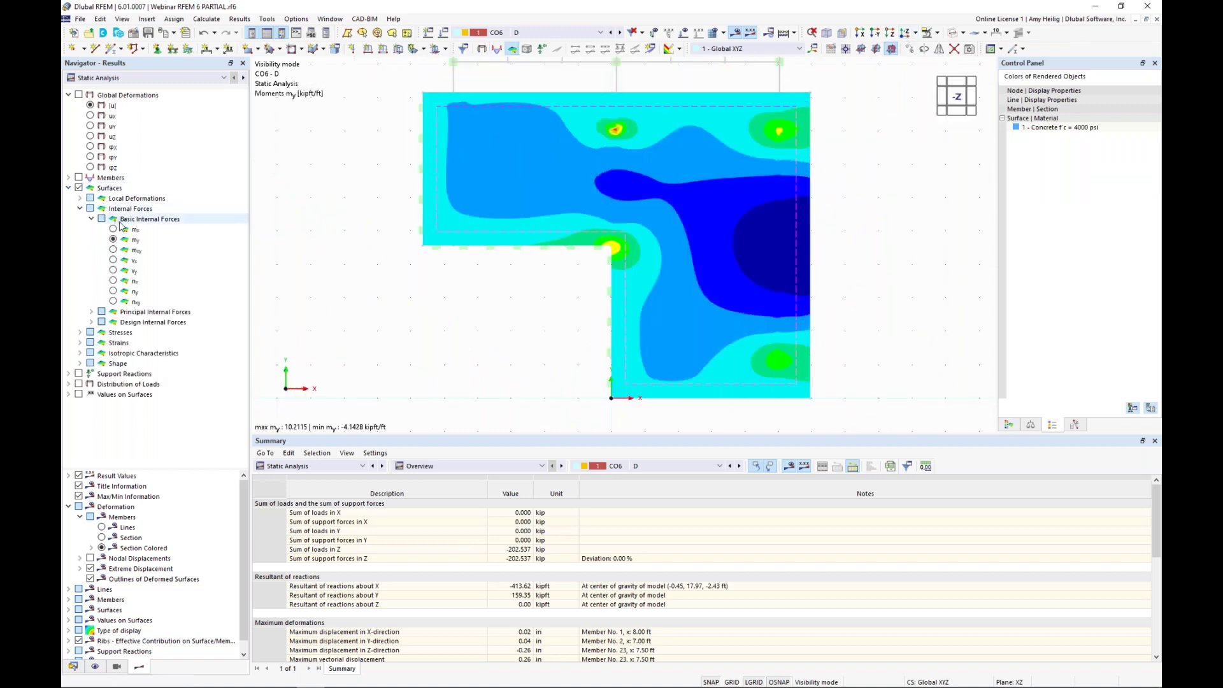
{"action": "left_click_drag", "start_coordinate": [585, 436], "coordinate": [585, 535]}
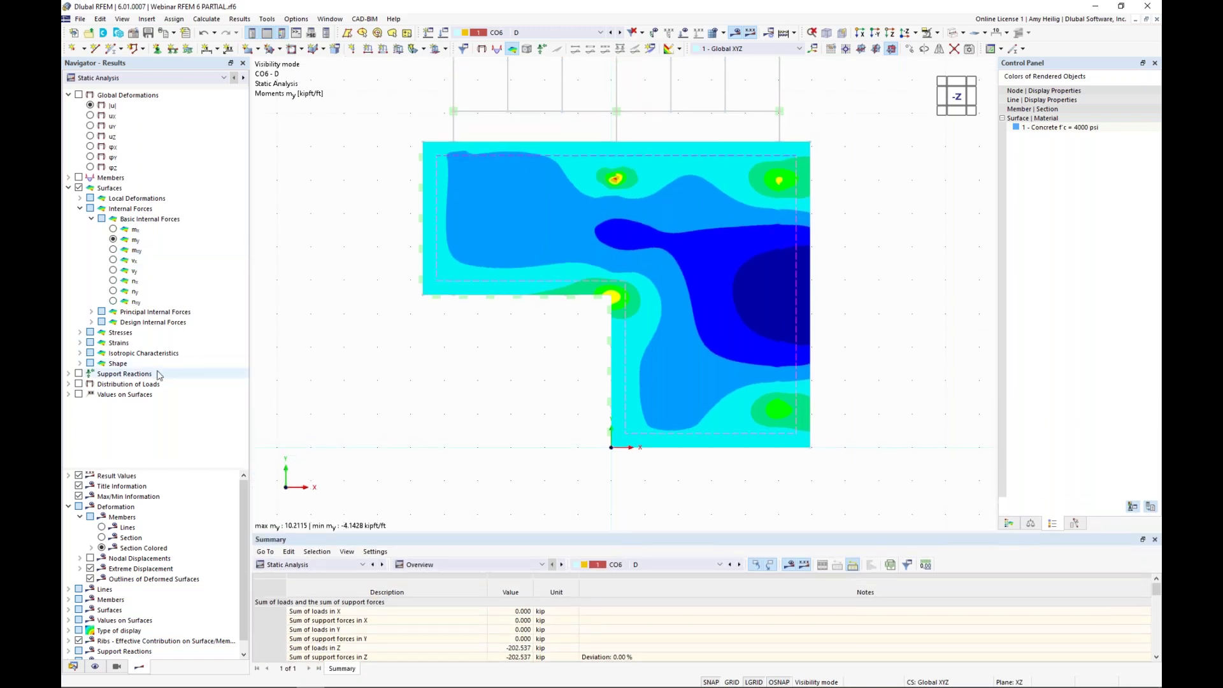
{"action": "left_click", "coordinate": [79, 395]}
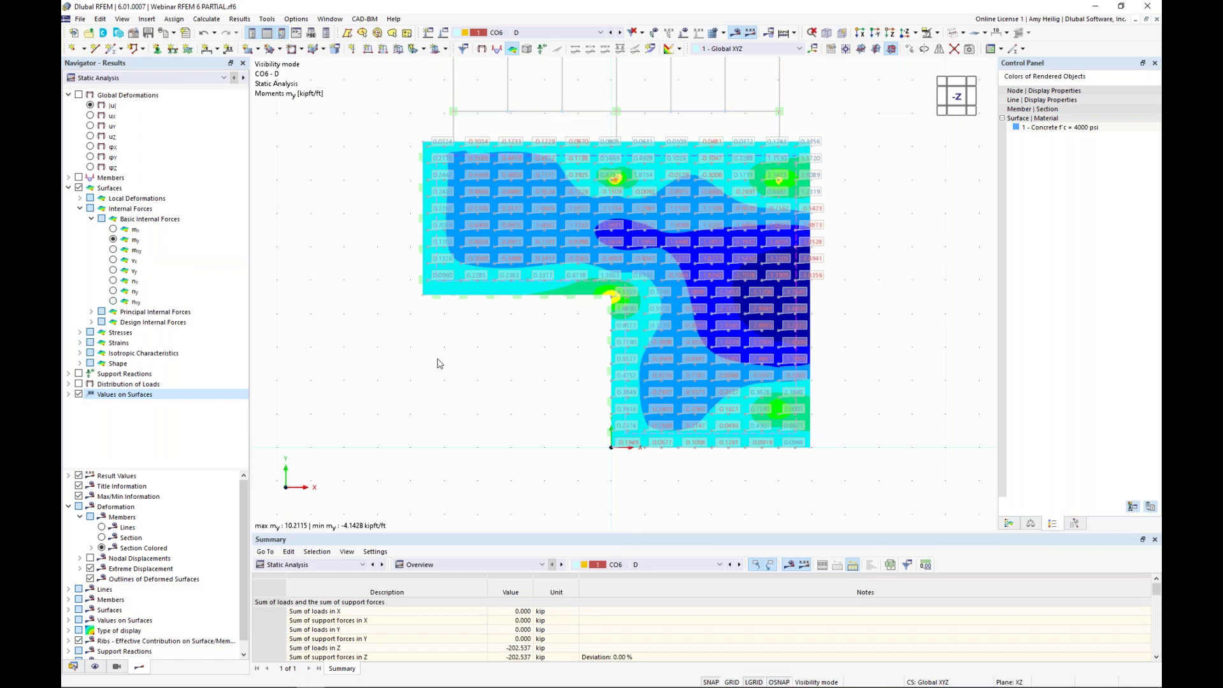
{"action": "middle_click_drag", "start_coordinate": [434, 363], "coordinate": [415, 385]}
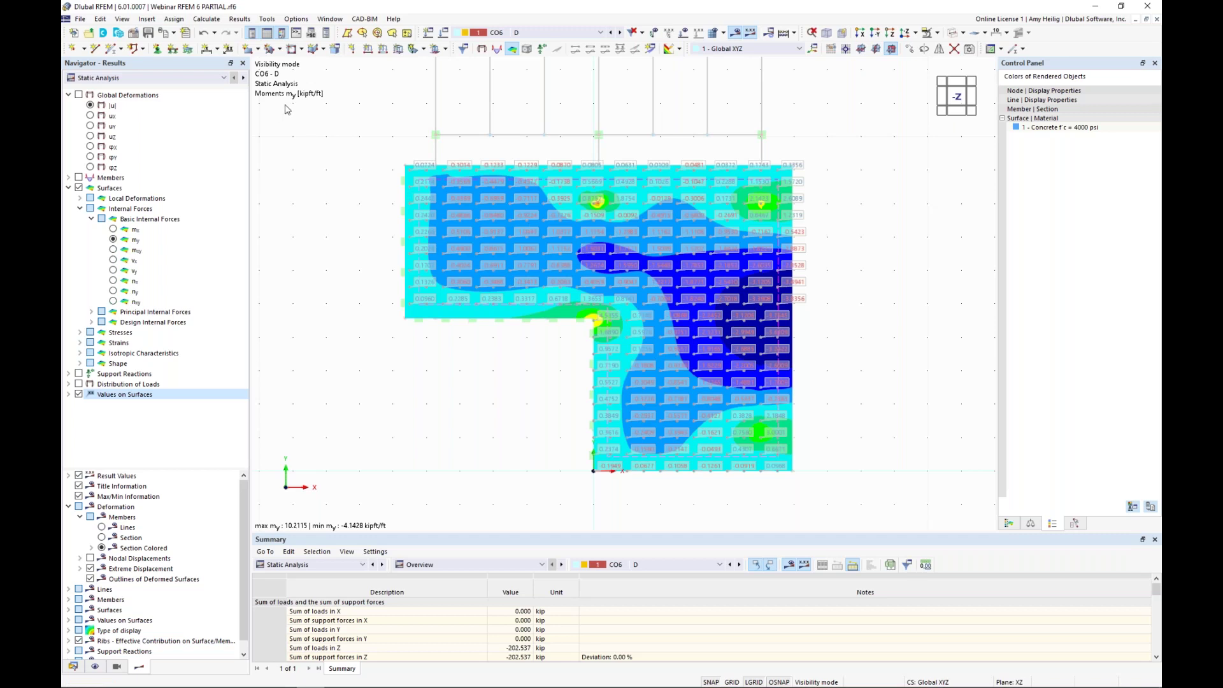
- Start sending the slab's m_y graphic to the printout report, printing only the current window at full page height
{"action": "left_click", "coordinate": [174, 33]}
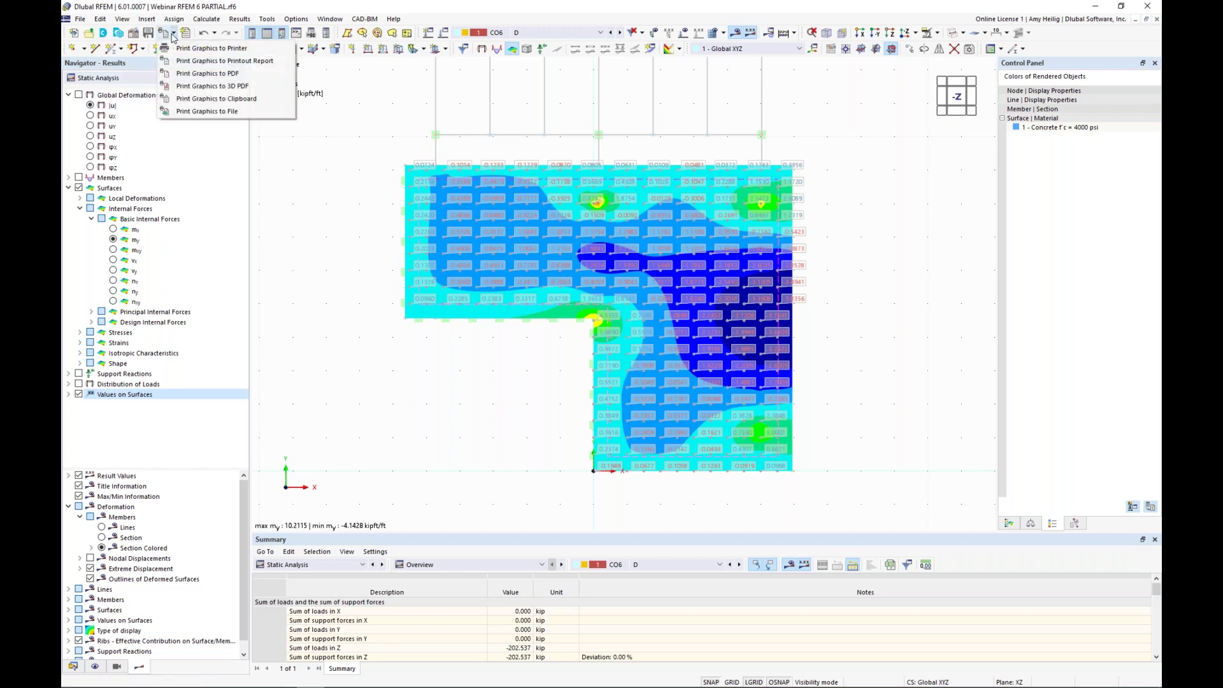
{"action": "left_click", "coordinate": [197, 66]}
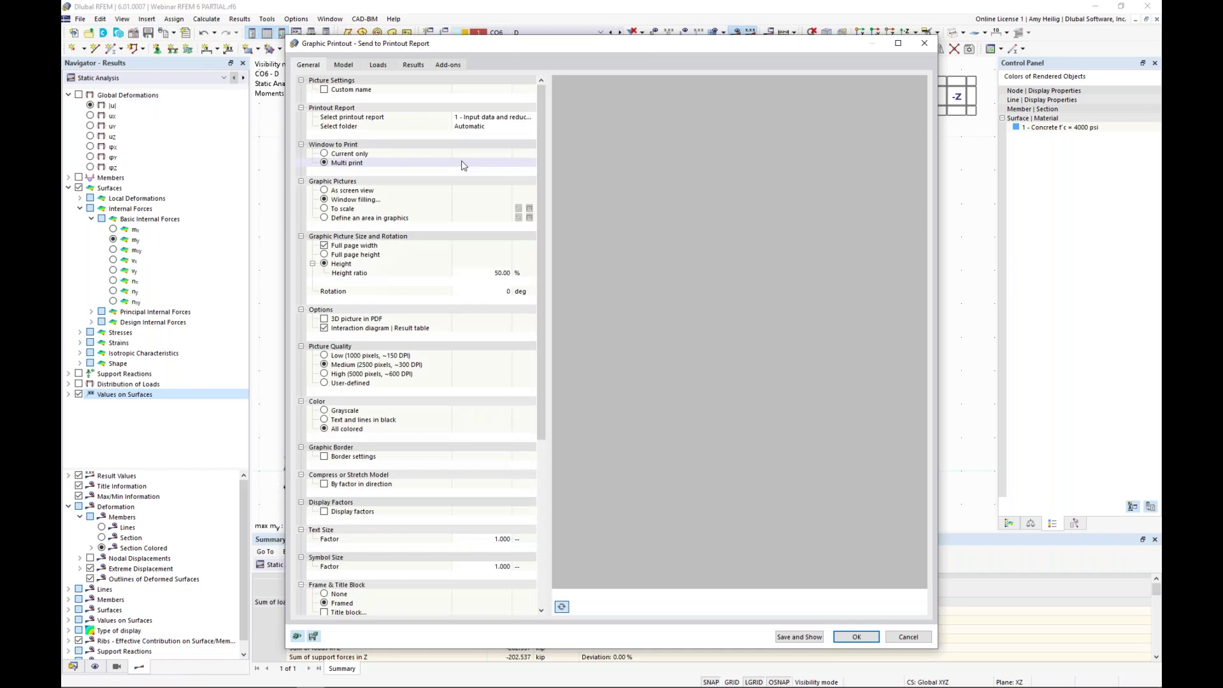
{"action": "left_click", "coordinate": [325, 155]}
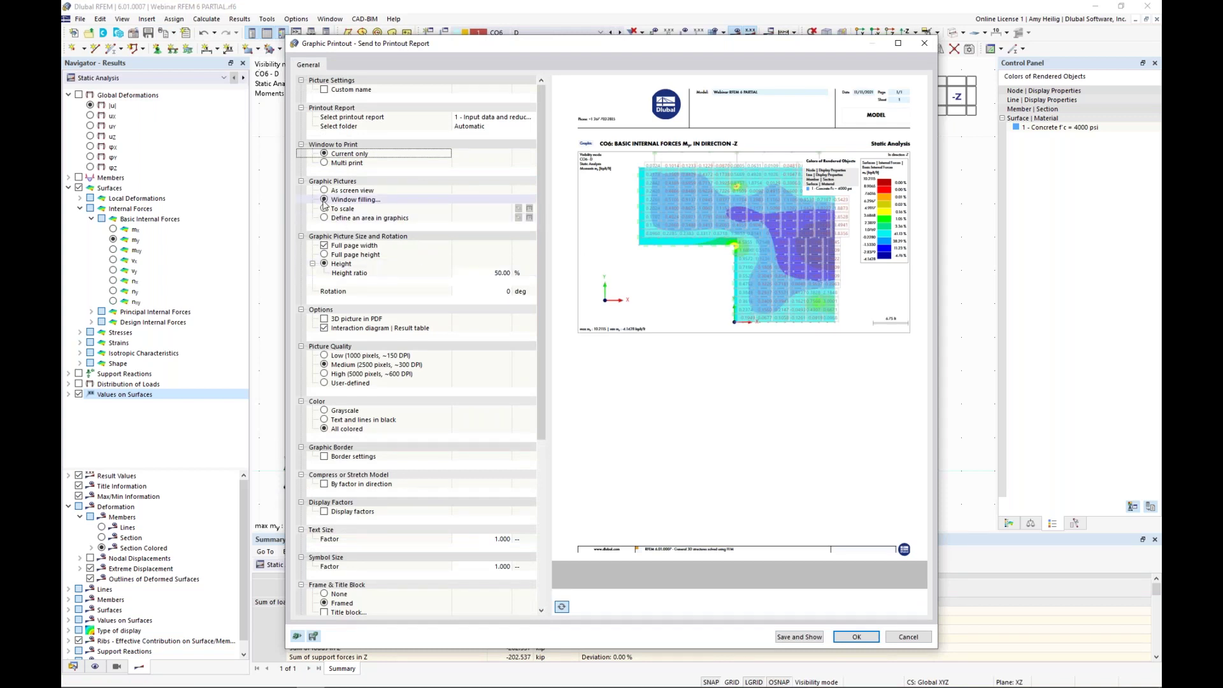
{"action": "left_click", "coordinate": [324, 255]}
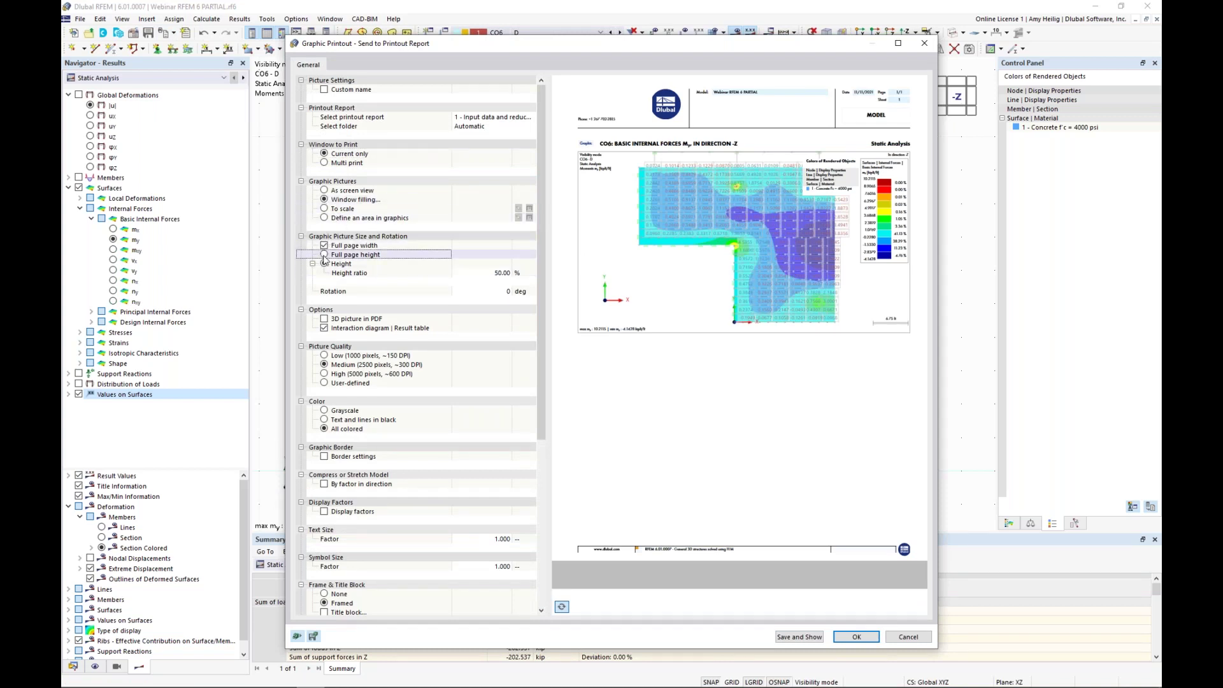
{"action": "left_click", "coordinate": [325, 255]}
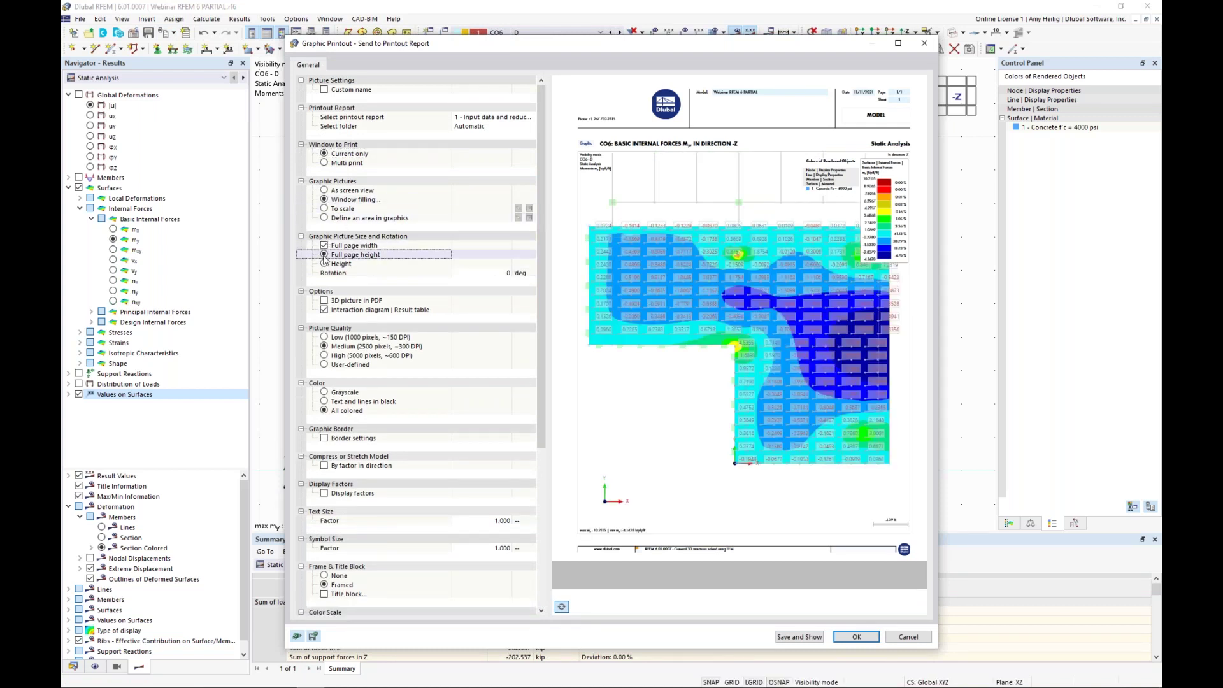
- Print the slab graphic to scale at 1:25 with tiled pictures, and check the tiles in the preview
{"action": "left_click", "coordinate": [324, 209]}
{"action": "left_click", "coordinate": [325, 209]}
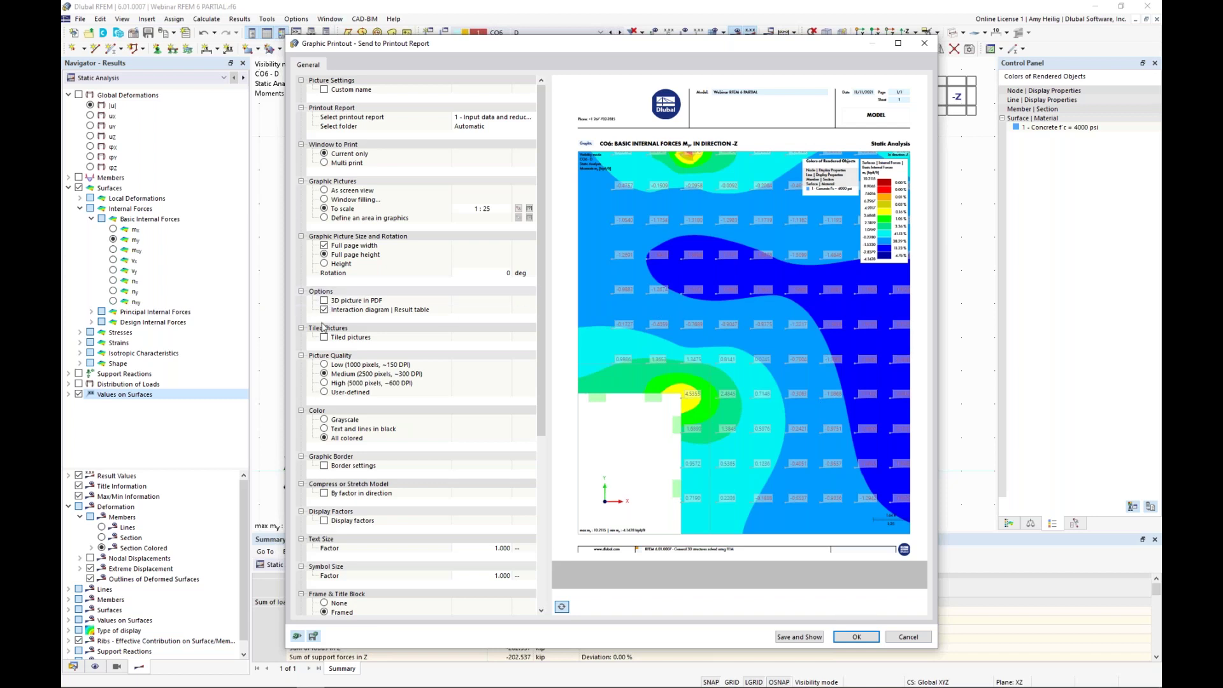
{"action": "left_click", "coordinate": [324, 338]}
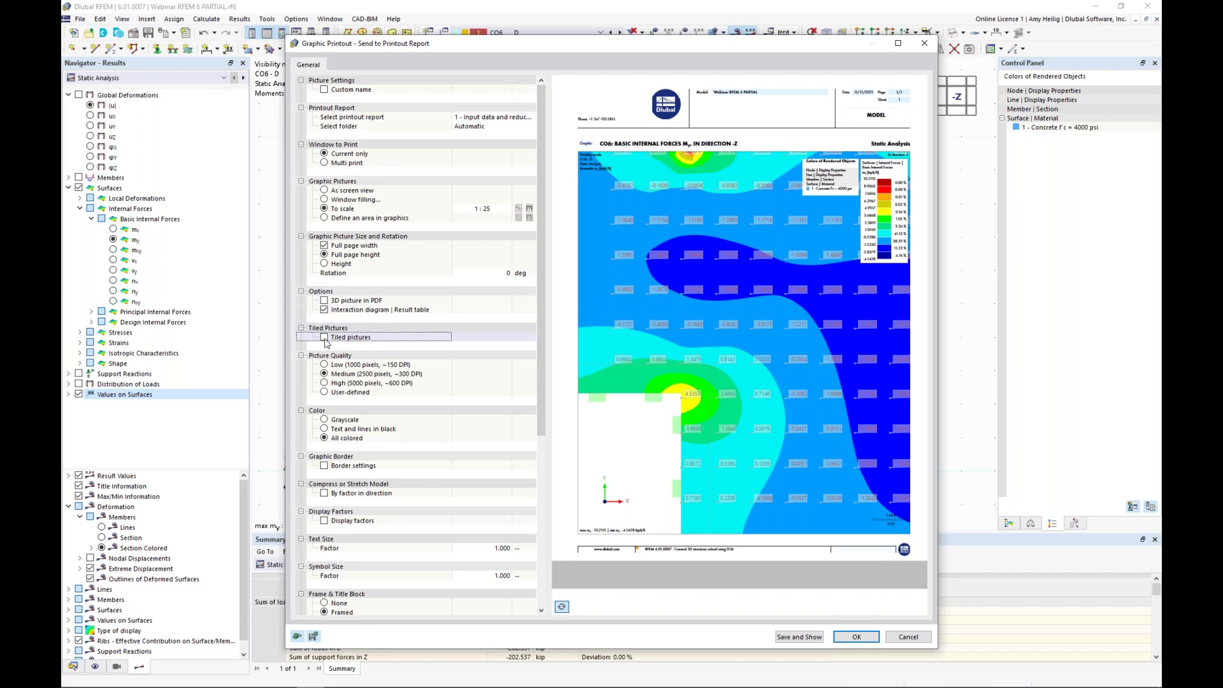
{"action": "left_click", "coordinate": [324, 338]}
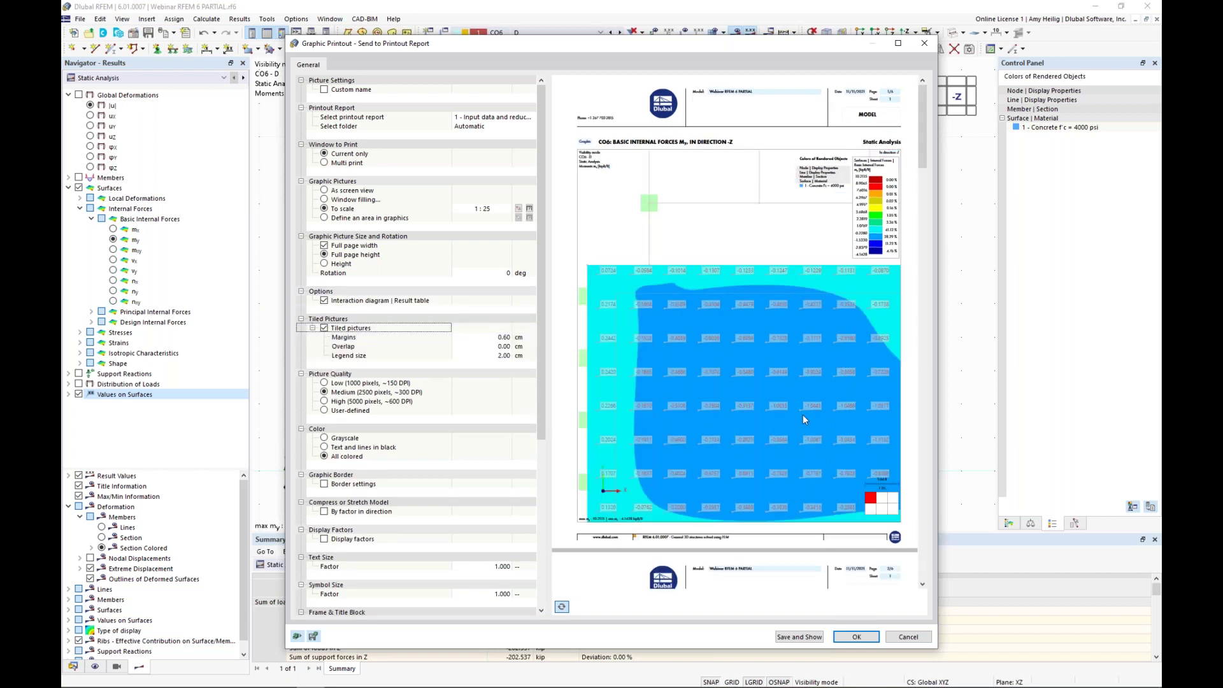
{"action": "scroll", "coordinate": [802, 415], "scroll_direction": "down", "scroll_amount": 5}
{"action": "scroll", "coordinate": [804, 418], "scroll_direction": "down", "scroll_amount": 15}
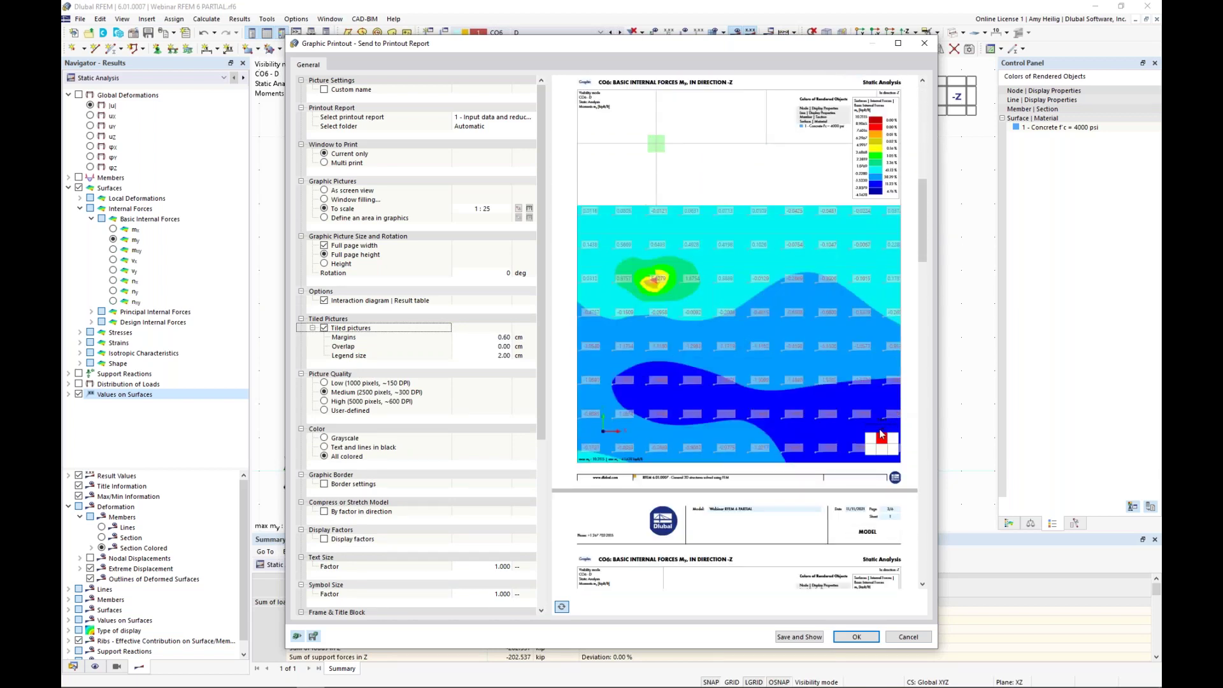
{"action": "scroll", "coordinate": [804, 411], "scroll_direction": "down", "scroll_amount": 10}
{"action": "scroll", "coordinate": [800, 403], "scroll_direction": "down", "scroll_amount": 20}
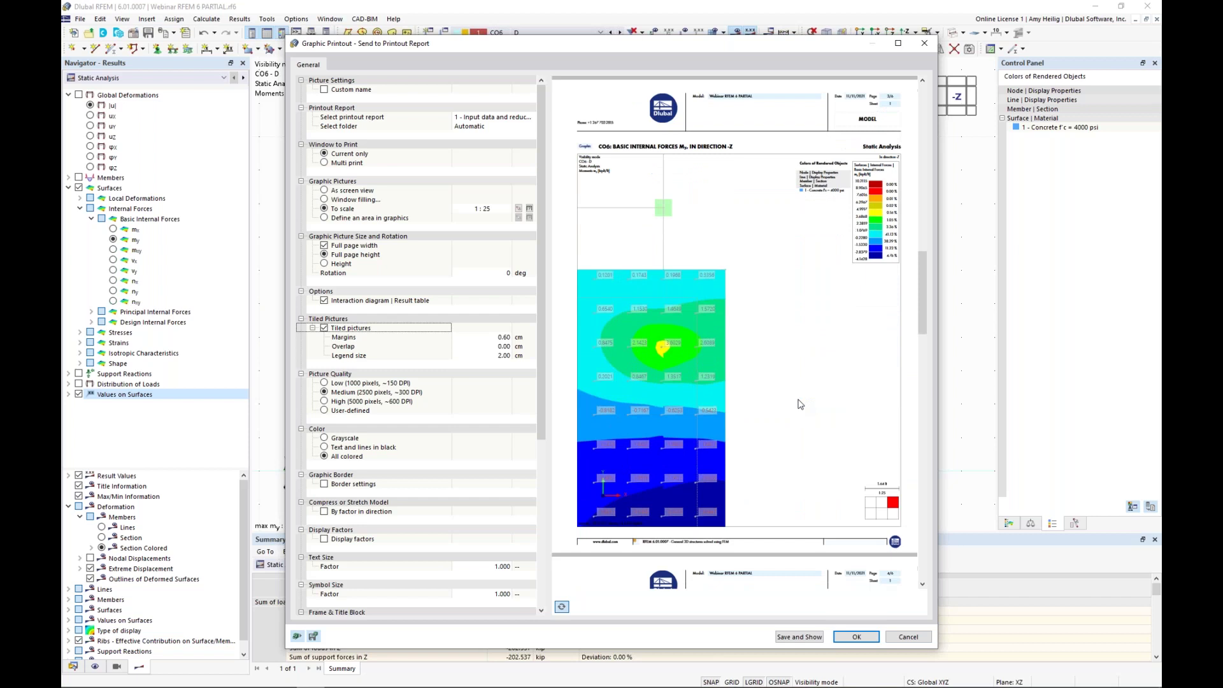
{"action": "scroll", "coordinate": [798, 404], "scroll_direction": "down", "scroll_amount": 10}
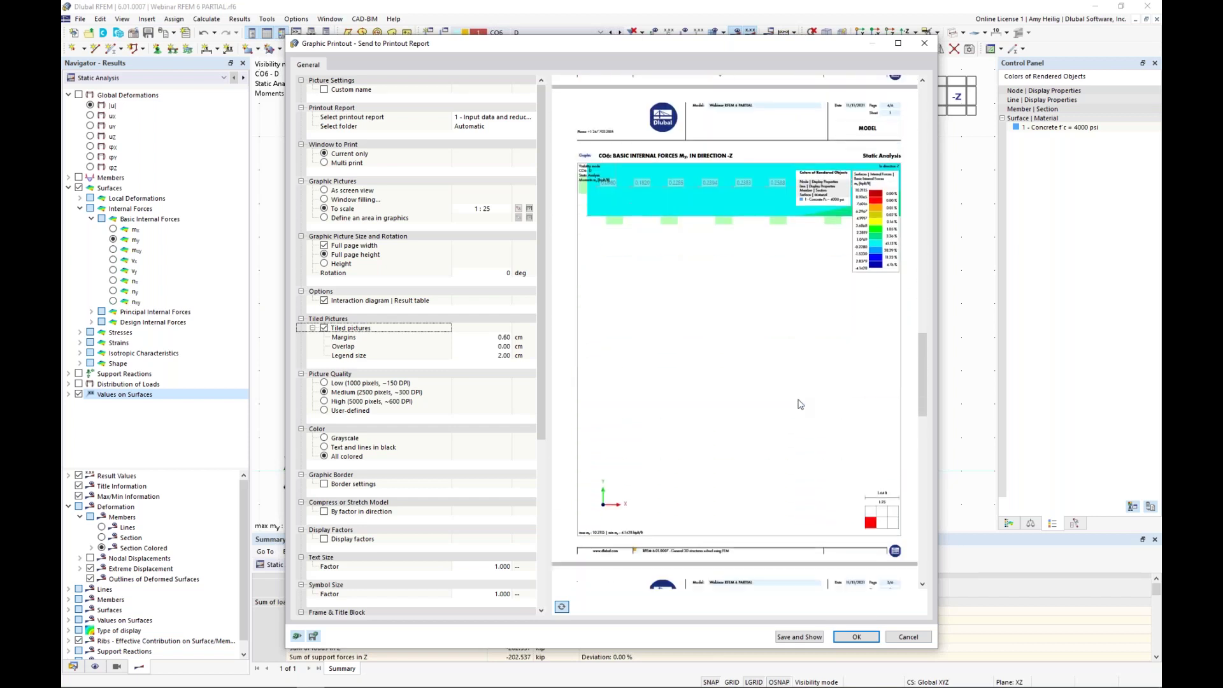
- Send the tiled 1:25 slab graphic to the printout report and review its pages there
{"action": "scroll", "coordinate": [798, 404], "scroll_direction": "down", "scroll_amount": 1}
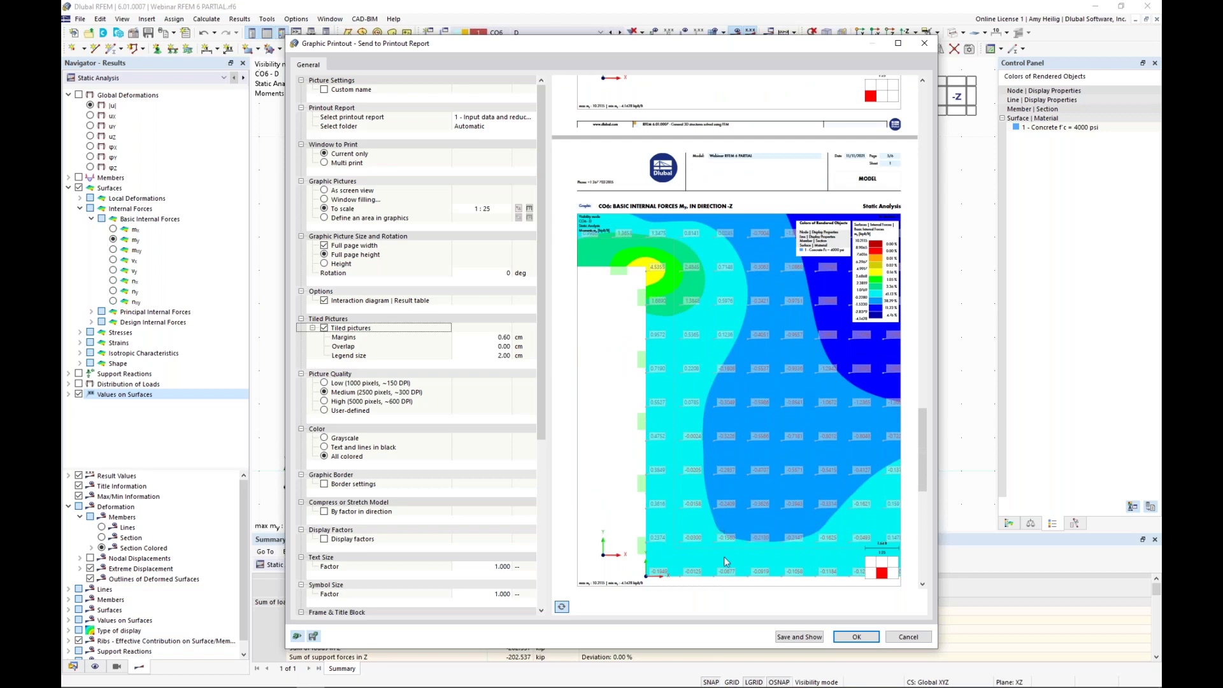
{"action": "left_click", "coordinate": [856, 636]}
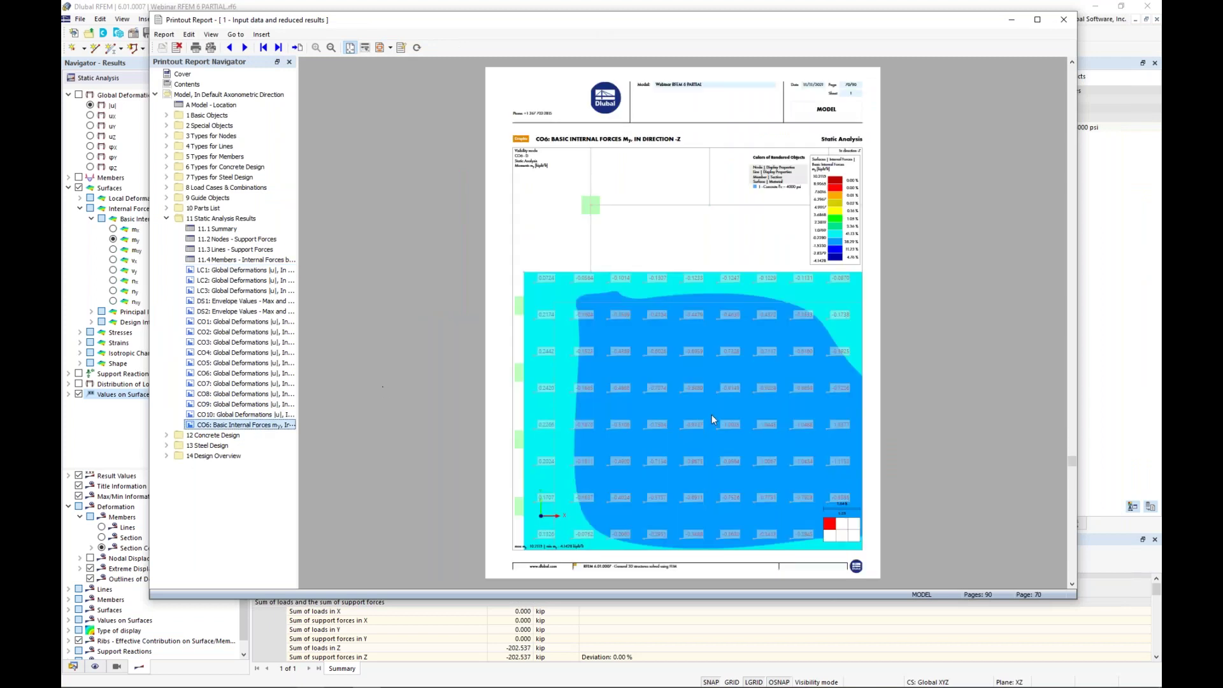
{"action": "scroll", "coordinate": [711, 414], "scroll_direction": "down", "scroll_amount": 5}
{"action": "scroll", "coordinate": [713, 419], "scroll_direction": "up", "scroll_amount": 3}
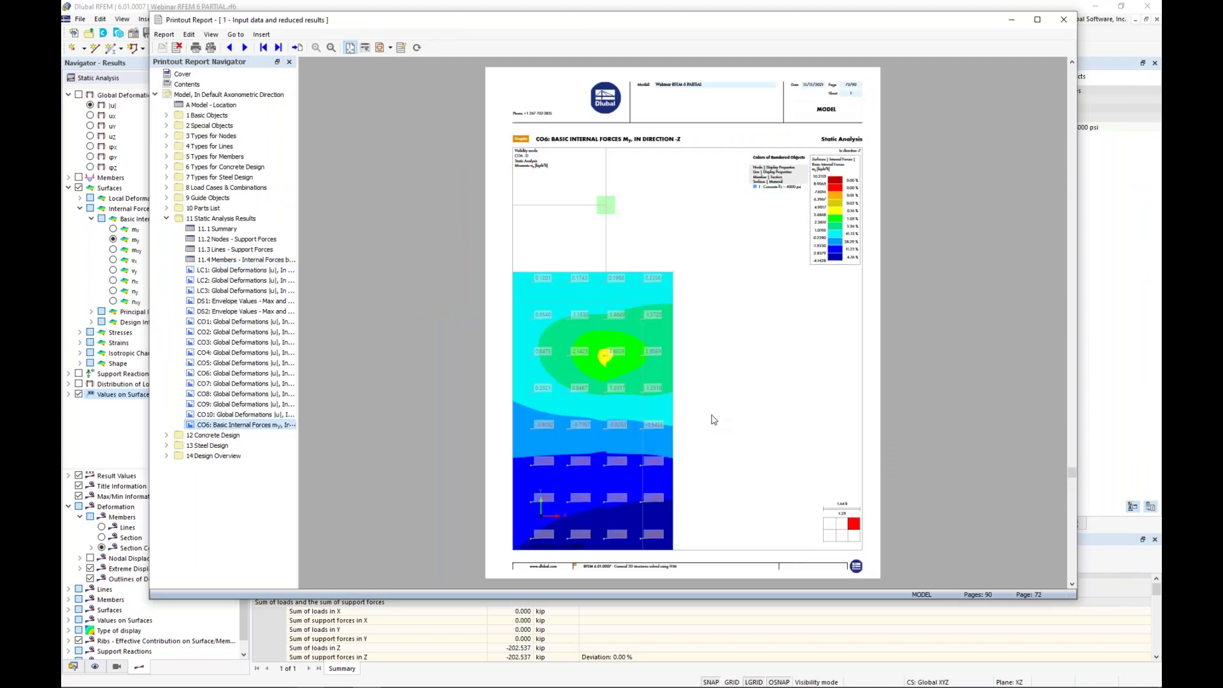
{"action": "scroll", "coordinate": [713, 419], "scroll_direction": "up", "scroll_amount": 3}
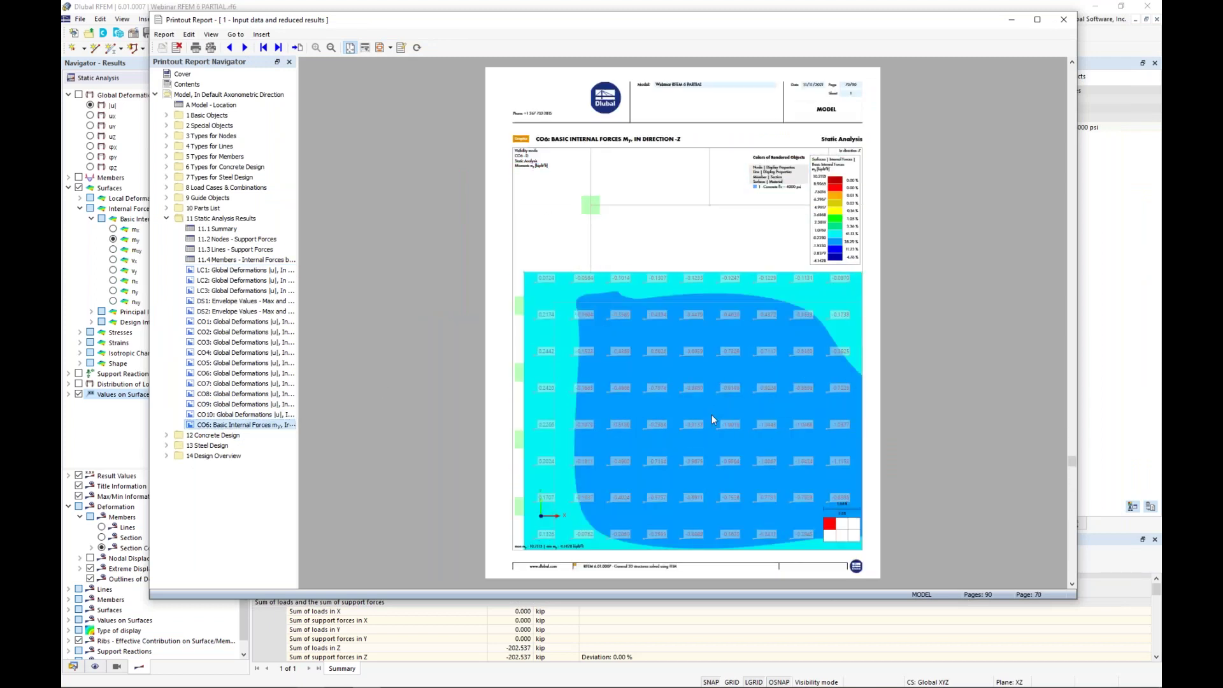
{"action": "scroll", "coordinate": [713, 419], "scroll_direction": "down", "scroll_amount": 2}
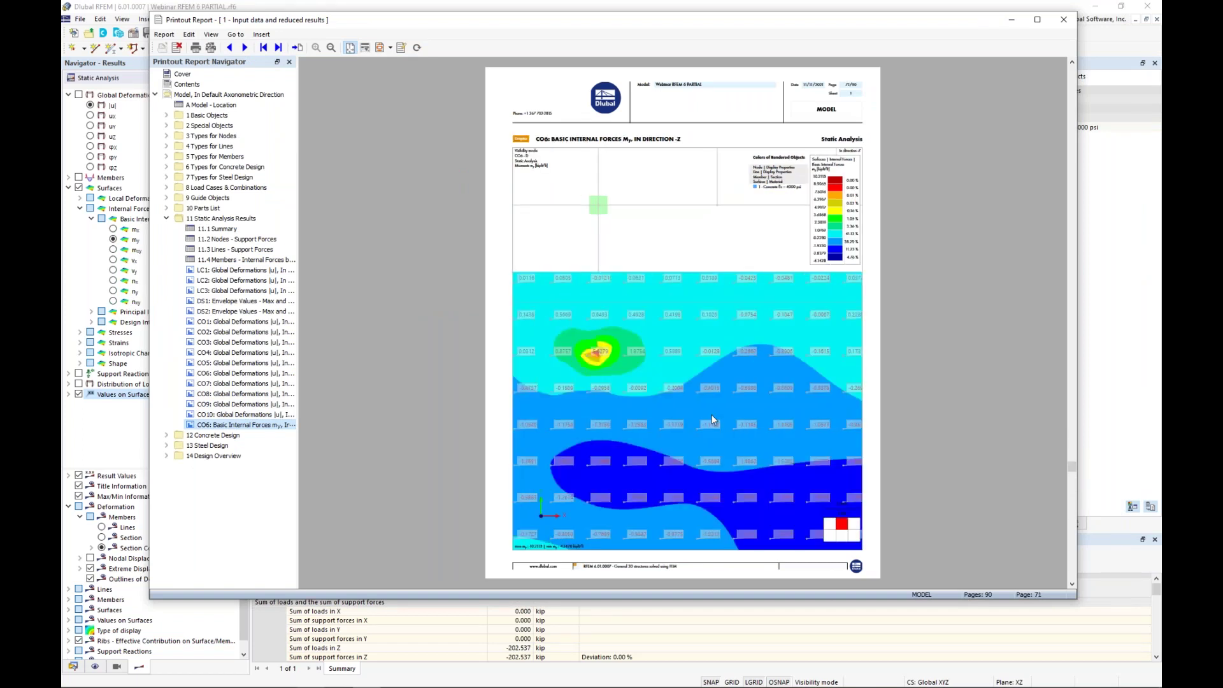
- Insert the PDF AISC 360-16.pdf below the Steel Design chapter heading in the printout report
{"action": "left_click", "coordinate": [166, 219]}
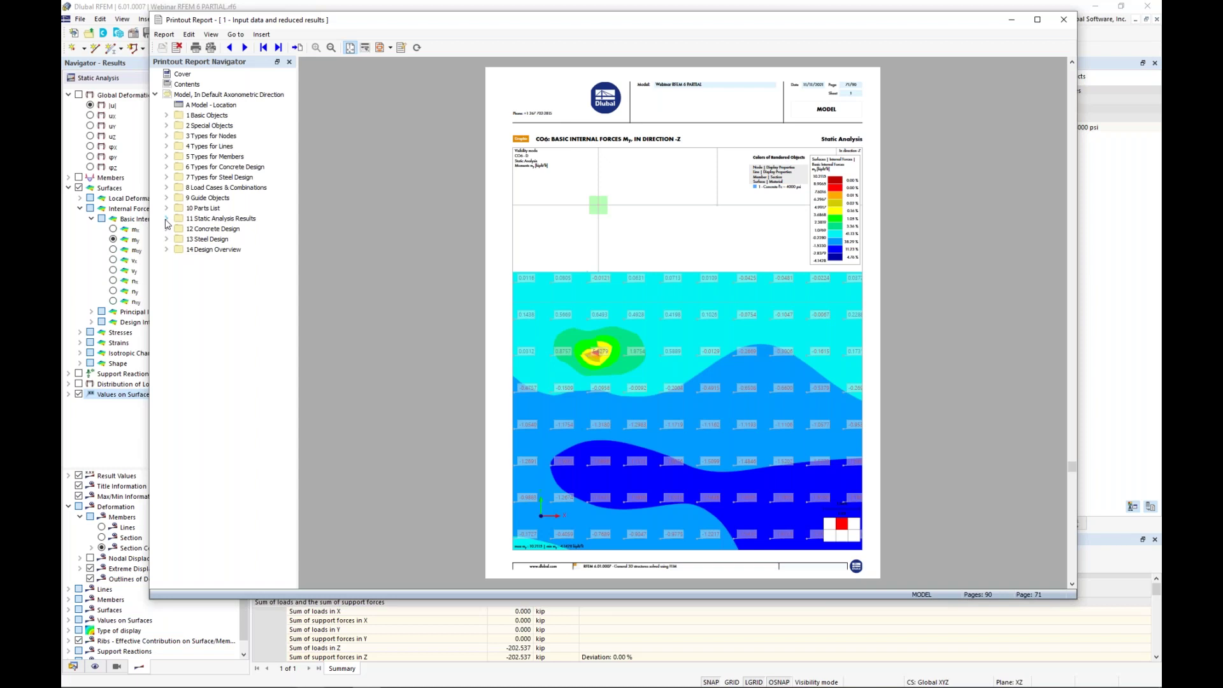
{"action": "right_click", "coordinate": [204, 241]}
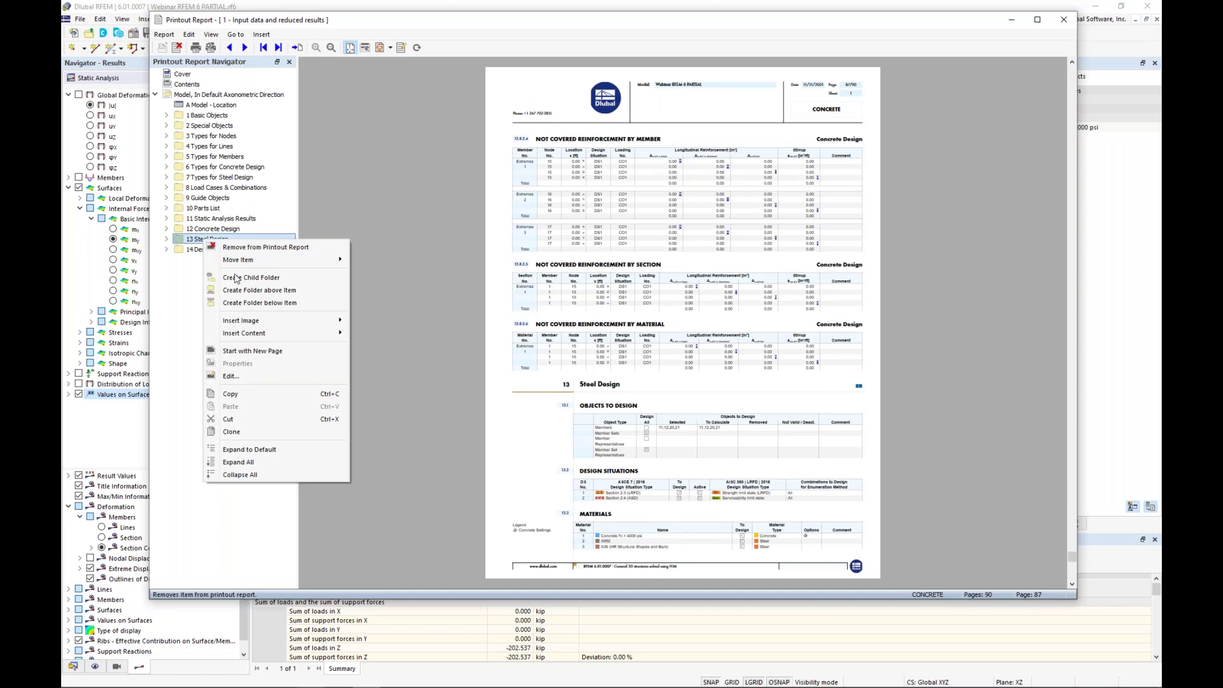
{"action": "mouse_move", "coordinate": [239, 325]}
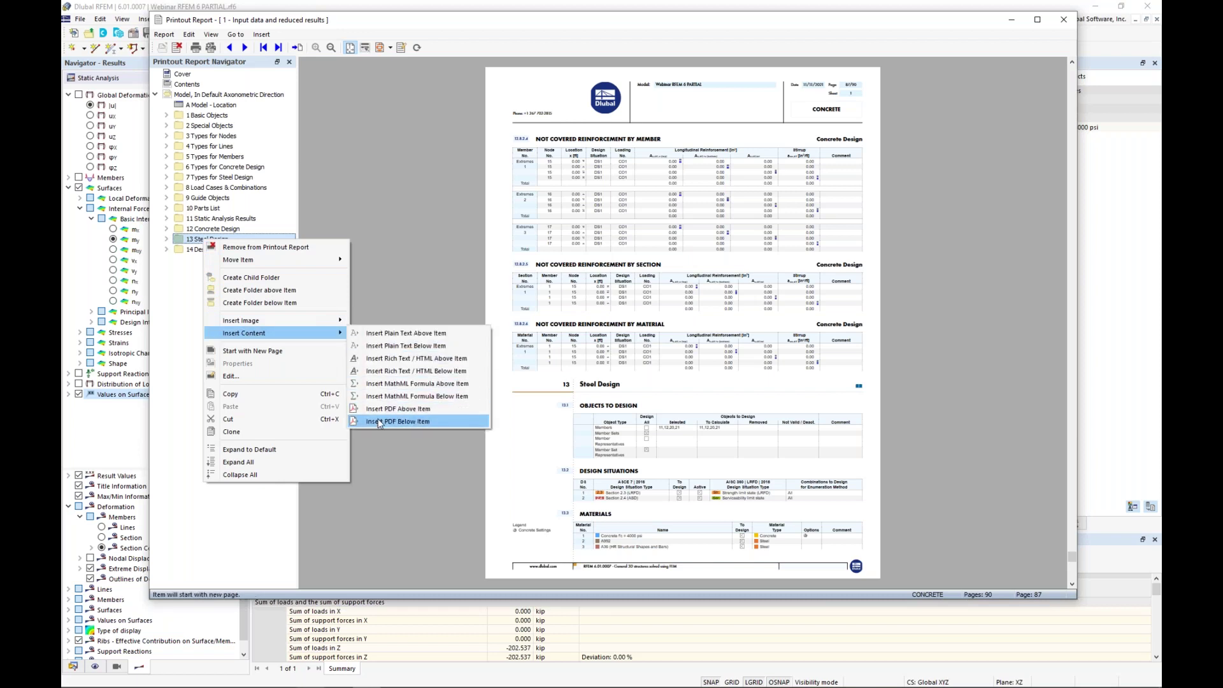
{"action": "left_click", "coordinate": [379, 422]}
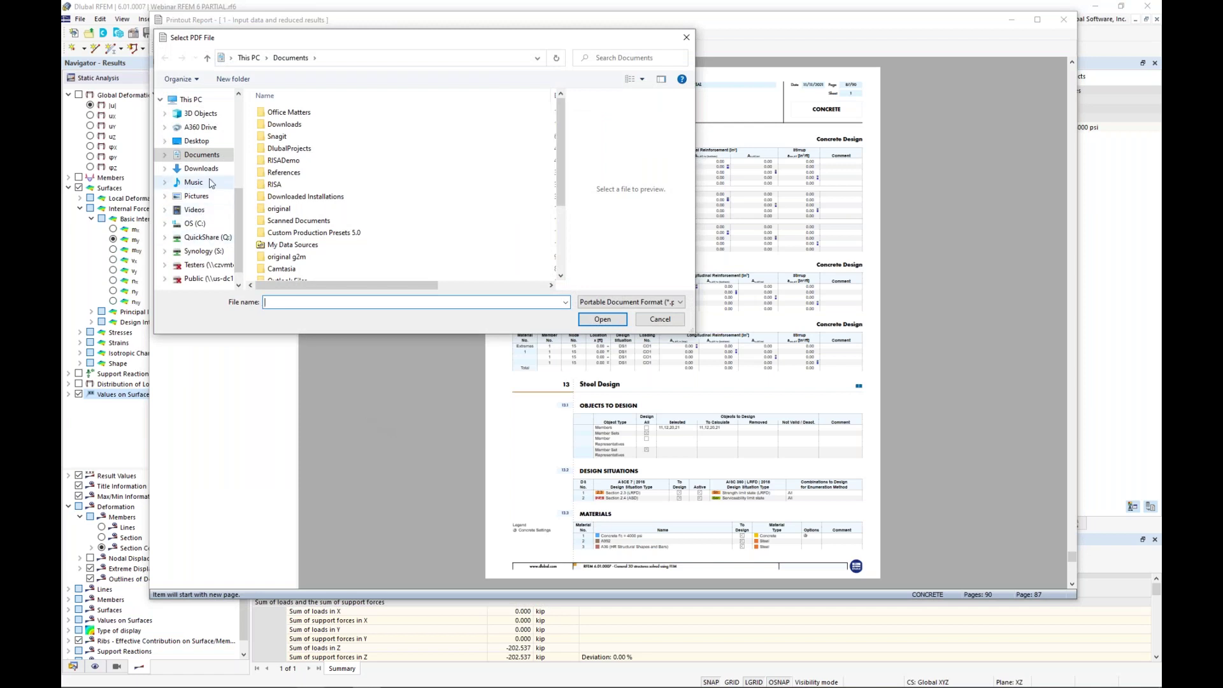
{"action": "scroll", "coordinate": [201, 193], "scroll_direction": "up", "scroll_amount": 5}
{"action": "left_click", "coordinate": [205, 136]}
{"action": "left_click", "coordinate": [295, 122]}
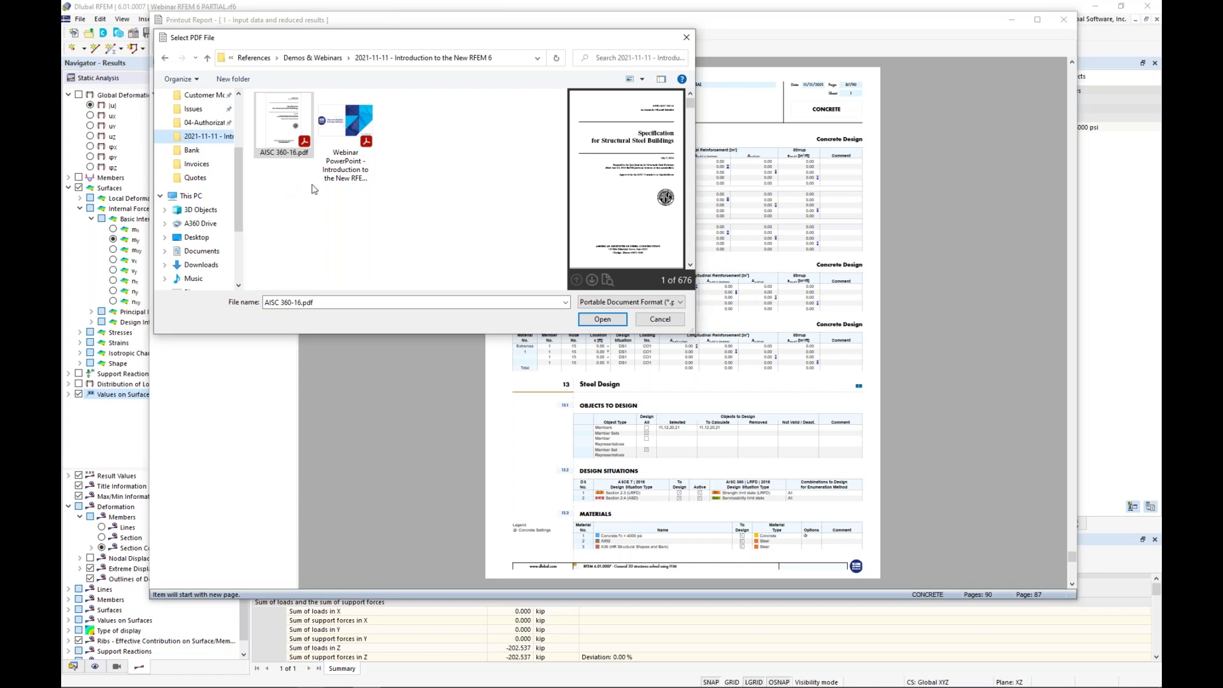
{"action": "left_click", "coordinate": [594, 319]}
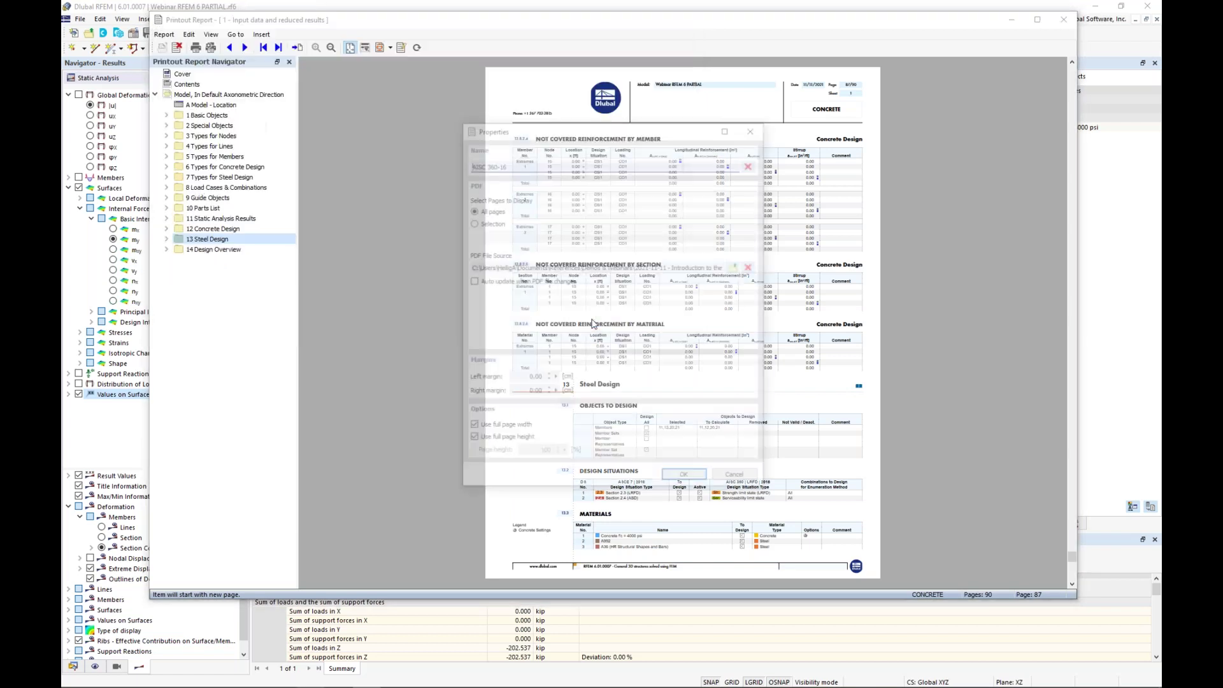
- Limit the inserted AISC 360-16 PDF to pages 102-103 and accept its properties
{"action": "left_click", "coordinate": [471, 222]}
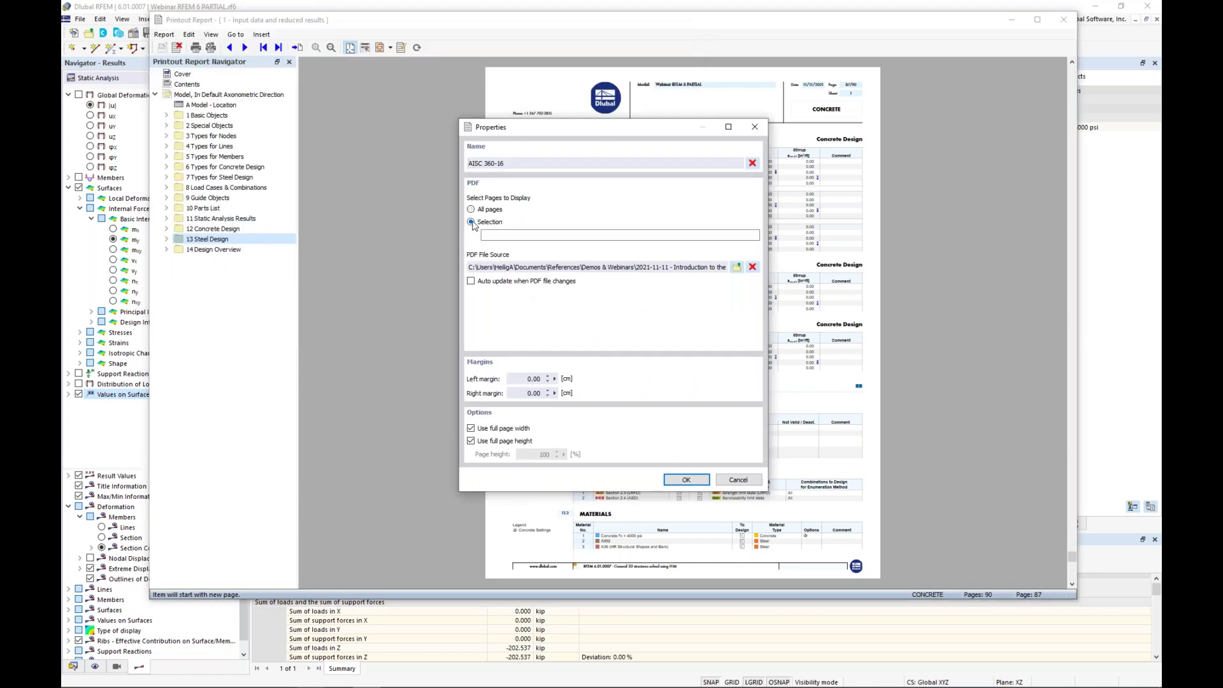
{"action": "left_click", "coordinate": [506, 235]}
{"action": "type", "text": "102-103"}
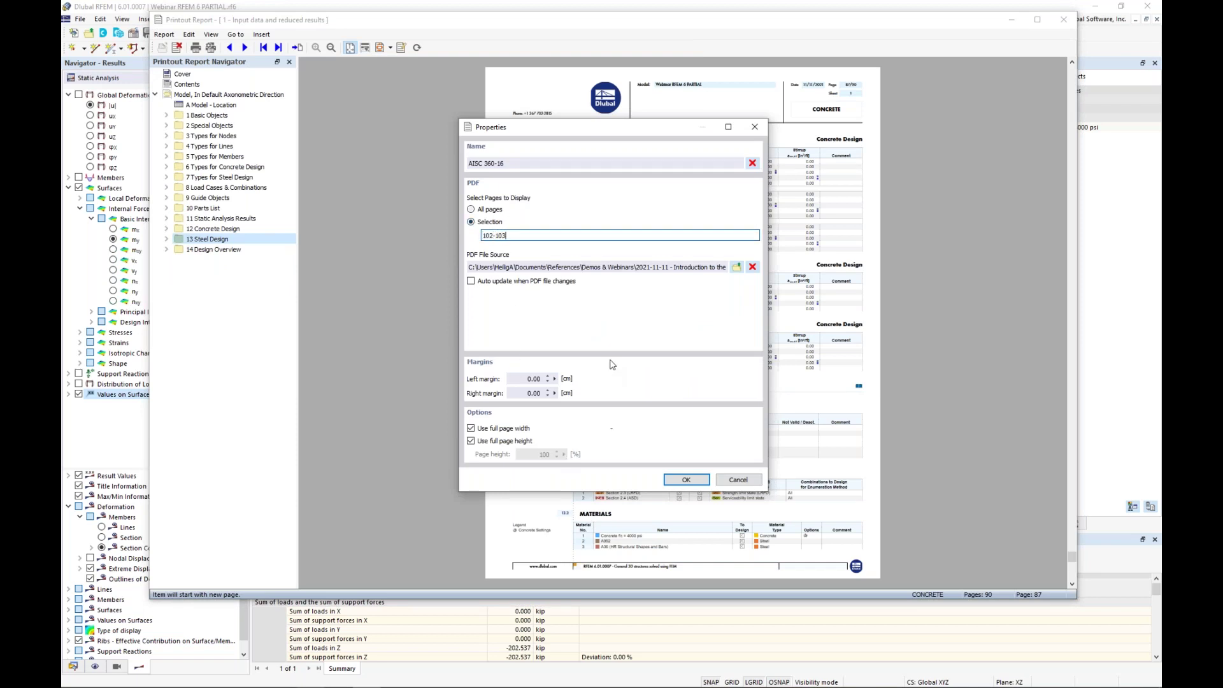
{"action": "left_click", "coordinate": [673, 480]}
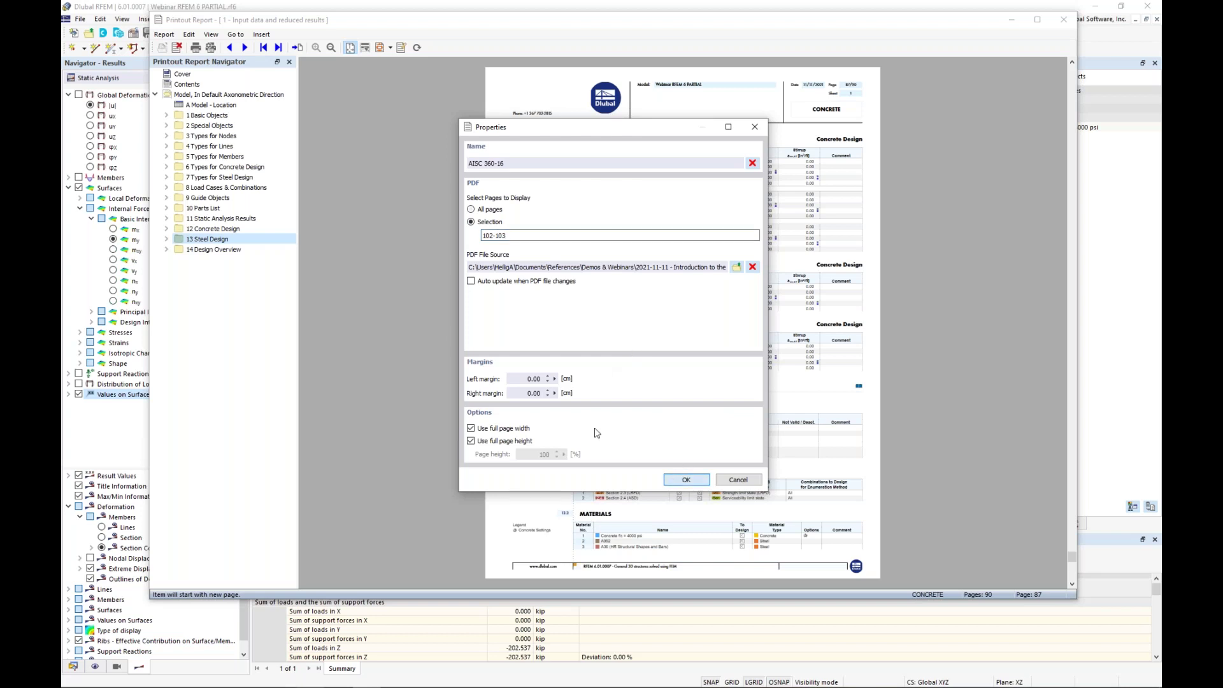
- Examine the inserted AISC 360-16 pages and the steel design tables that follow them in the report
{"action": "left_click", "coordinate": [166, 239]}
{"action": "left_click", "coordinate": [216, 250]}
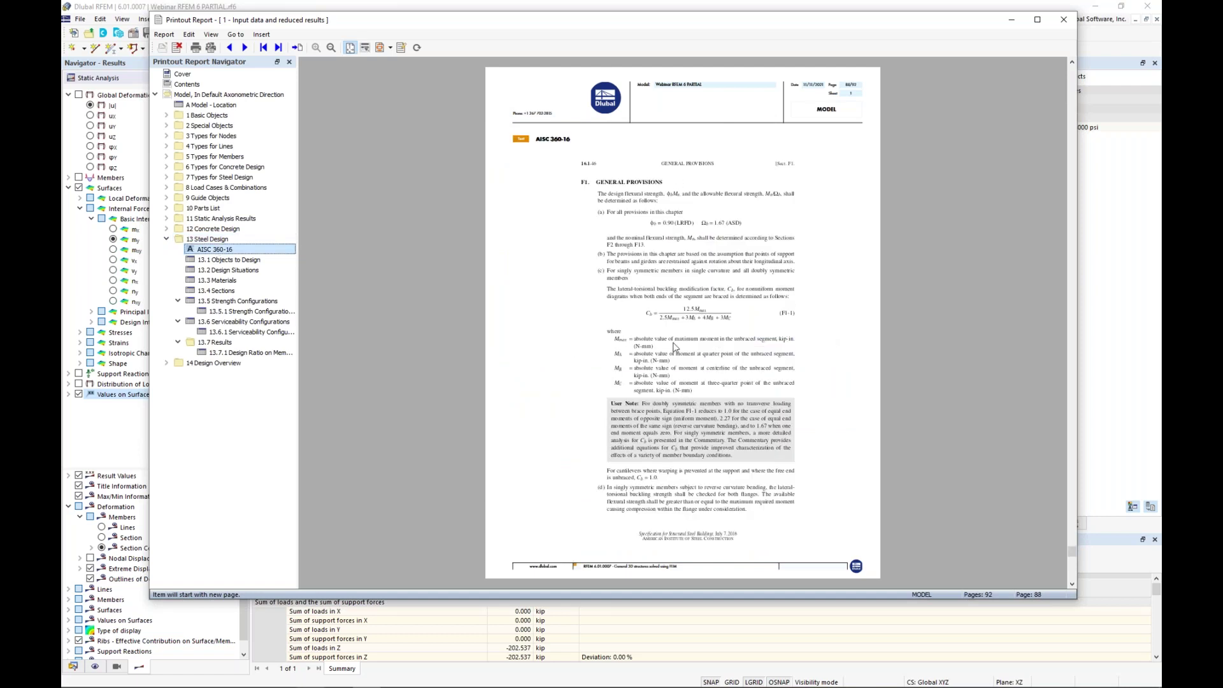
{"action": "scroll", "coordinate": [675, 346], "scroll_direction": "down", "scroll_amount": 1}
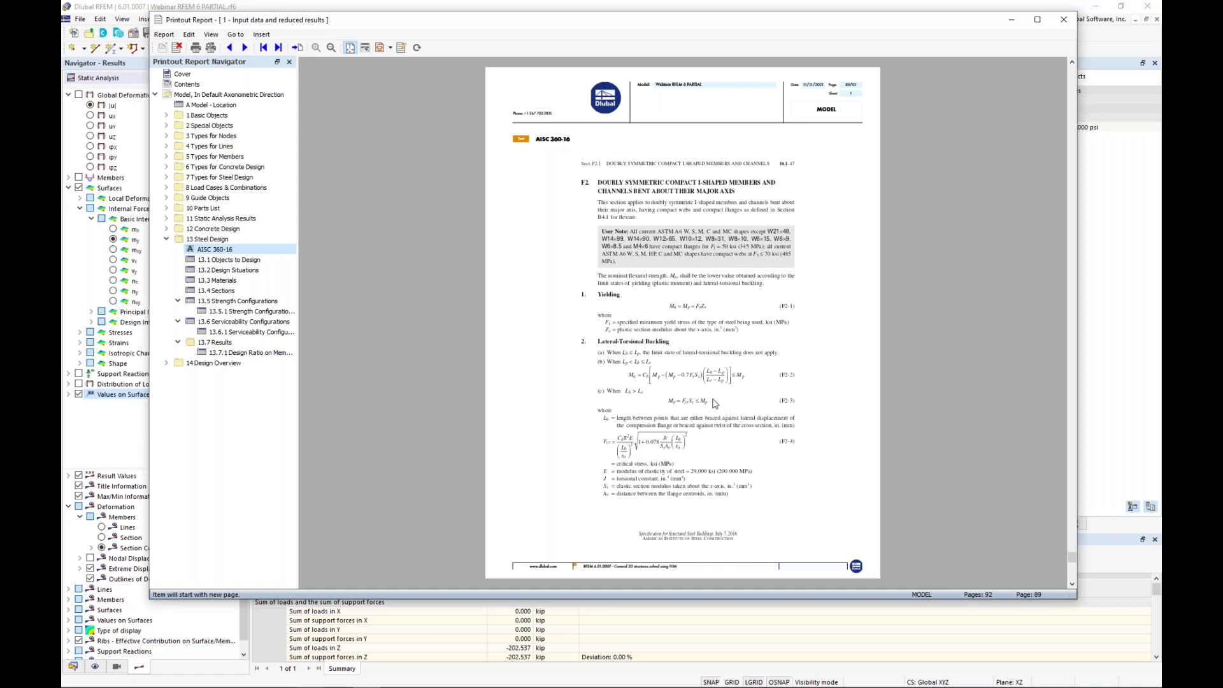
{"action": "scroll", "coordinate": [714, 404], "scroll_direction": "up", "scroll_amount": 1}
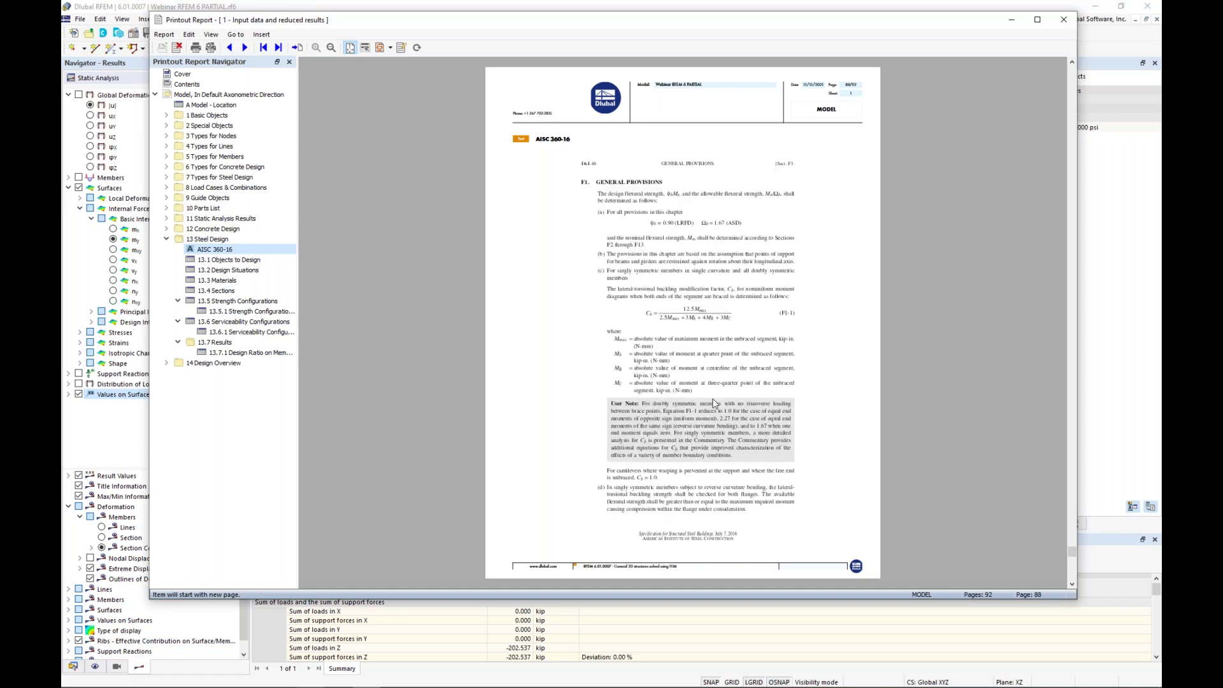
{"action": "scroll", "coordinate": [715, 403], "scroll_direction": "down", "scroll_amount": 1}
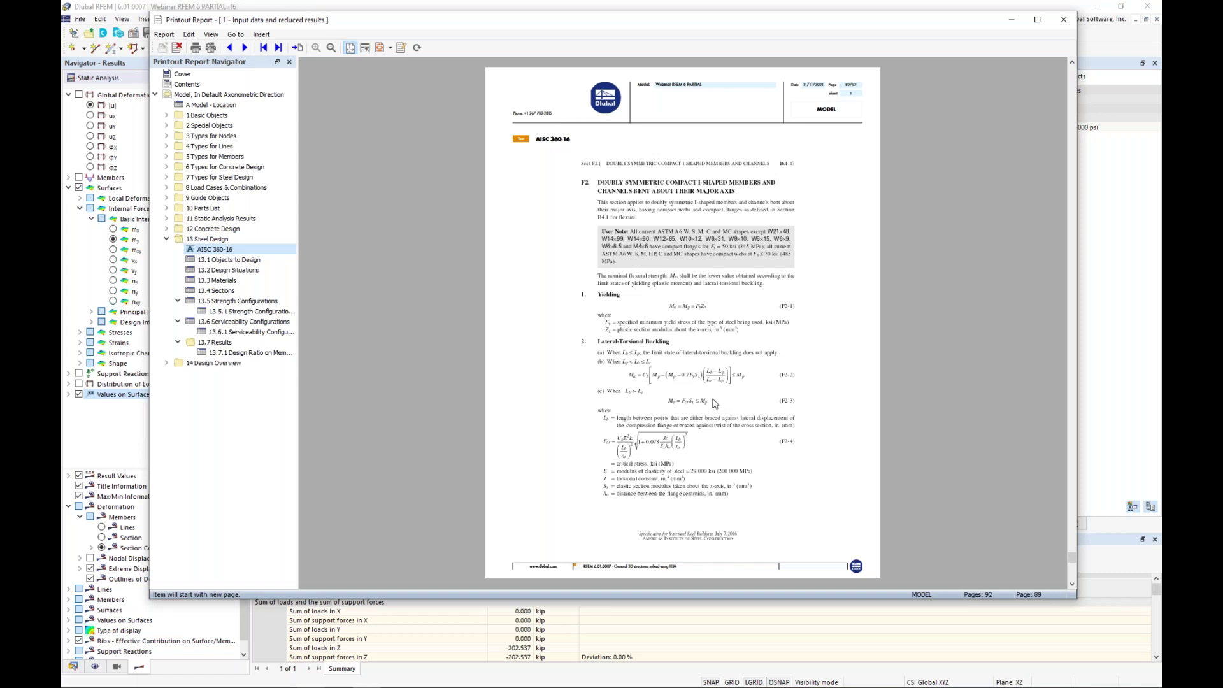
{"action": "scroll", "coordinate": [715, 404], "scroll_direction": "down", "scroll_amount": 1}
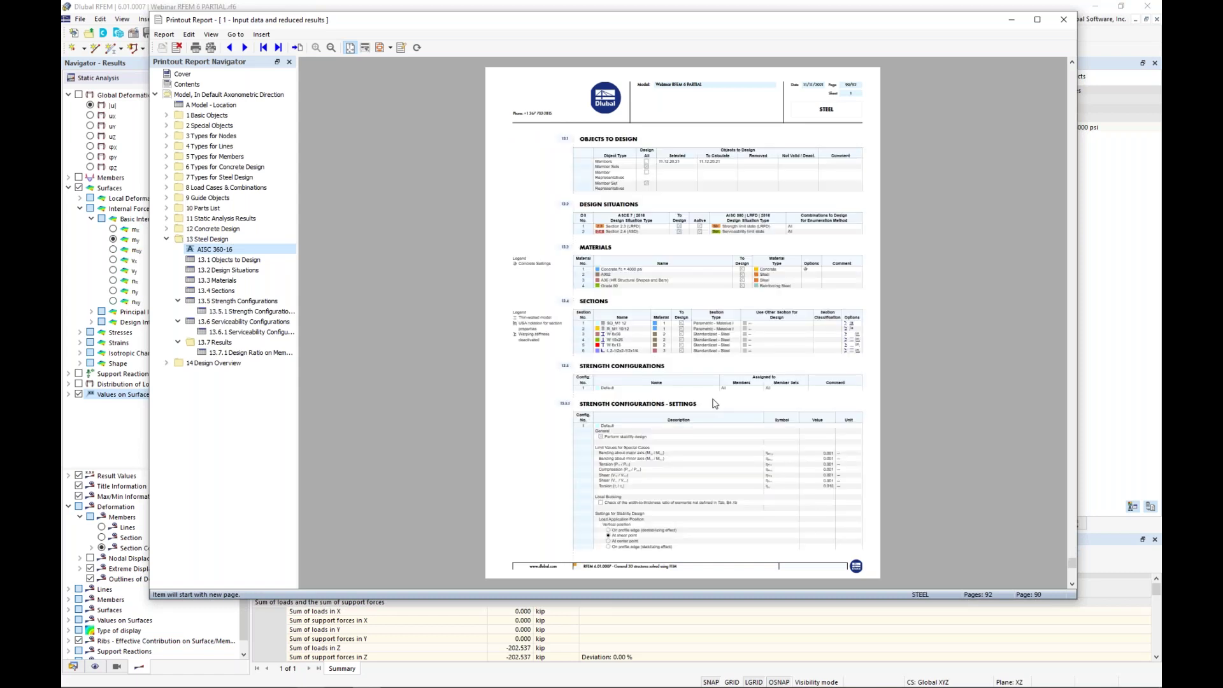
{"action": "scroll", "coordinate": [714, 404], "scroll_direction": "down", "scroll_amount": 1}
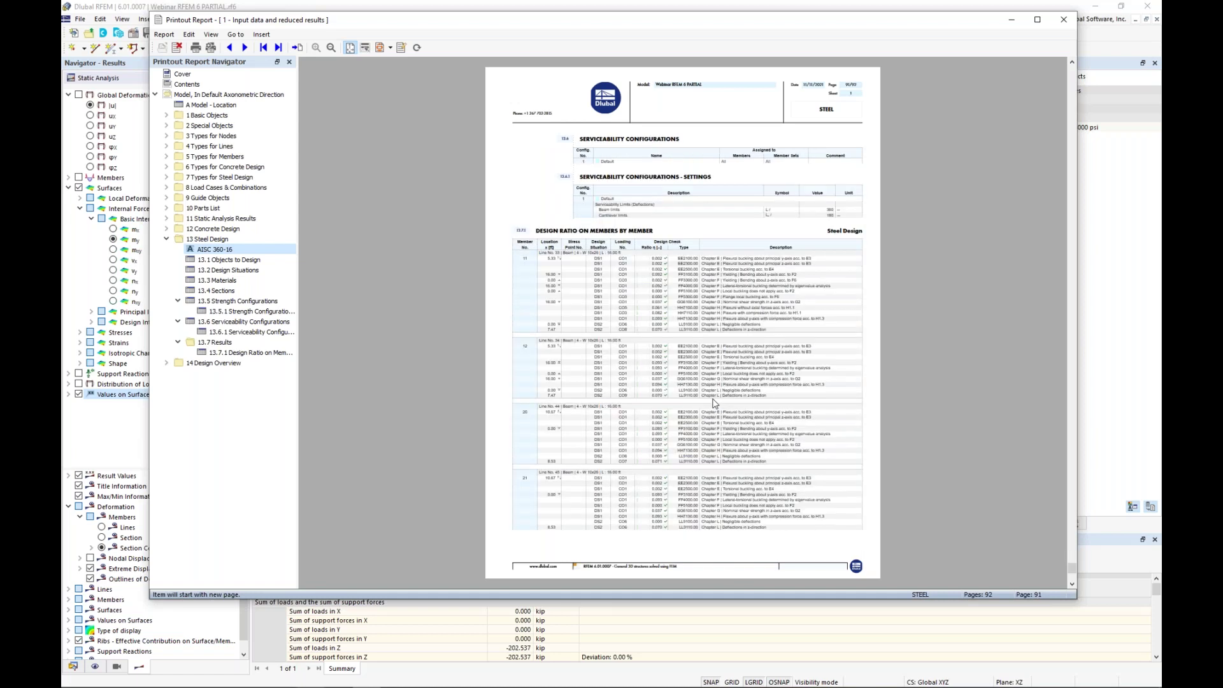
{"action": "scroll", "coordinate": [715, 404], "scroll_direction": "up", "scroll_amount": 2}
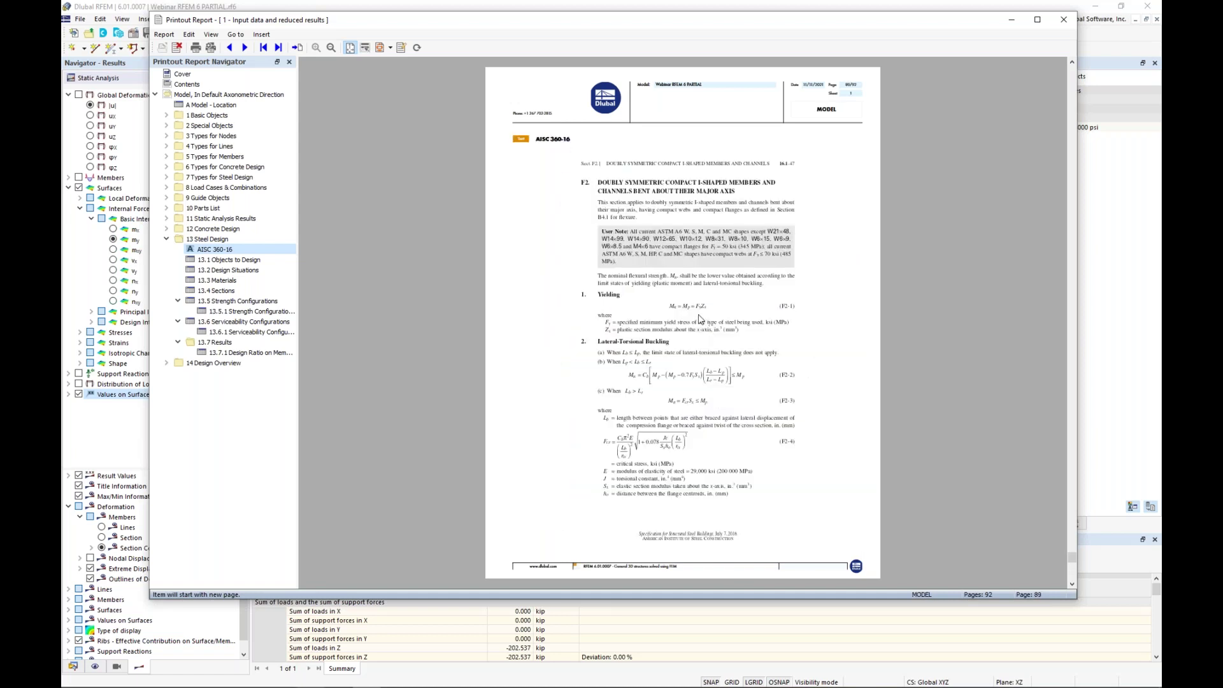
- Collapse the Steel Design chapter and move it above Concrete Design in the report order
{"action": "left_click", "coordinate": [166, 239]}
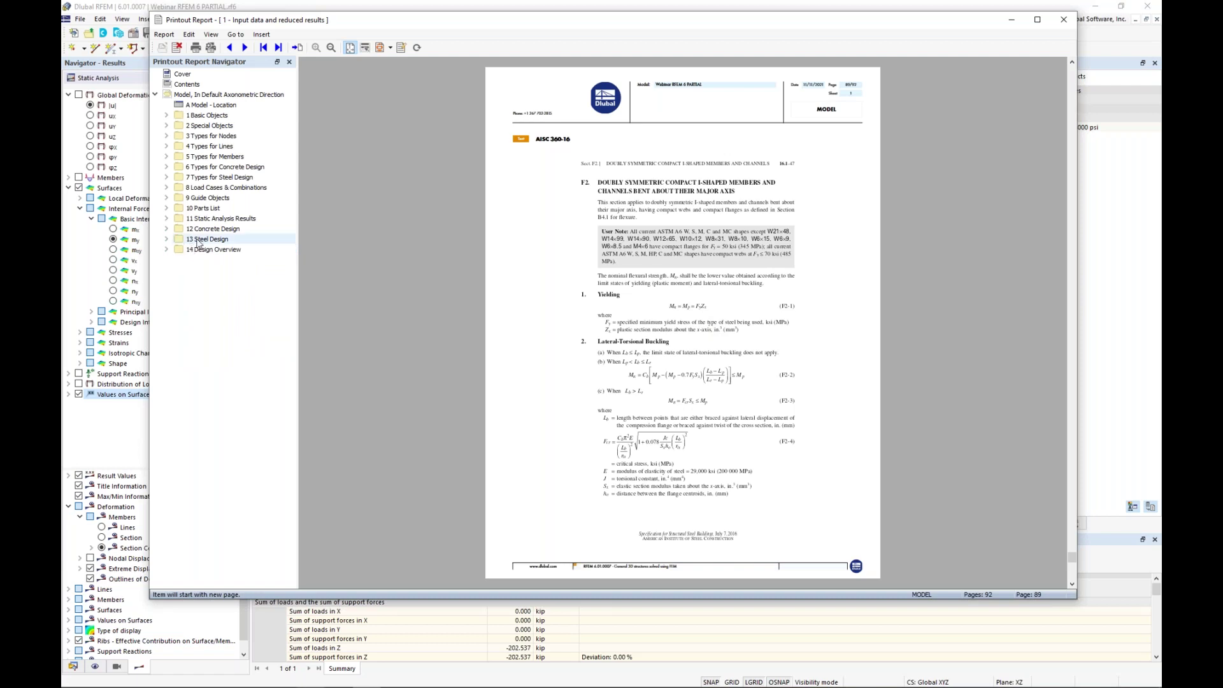
{"action": "mouse_move", "coordinate": [197, 240]}
{"action": "left_mouse_down"}
{"action": "mouse_move", "coordinate": [214, 220]}
{"action": "mouse_move", "coordinate": [209, 234]}
{"action": "left_mouse_up"}
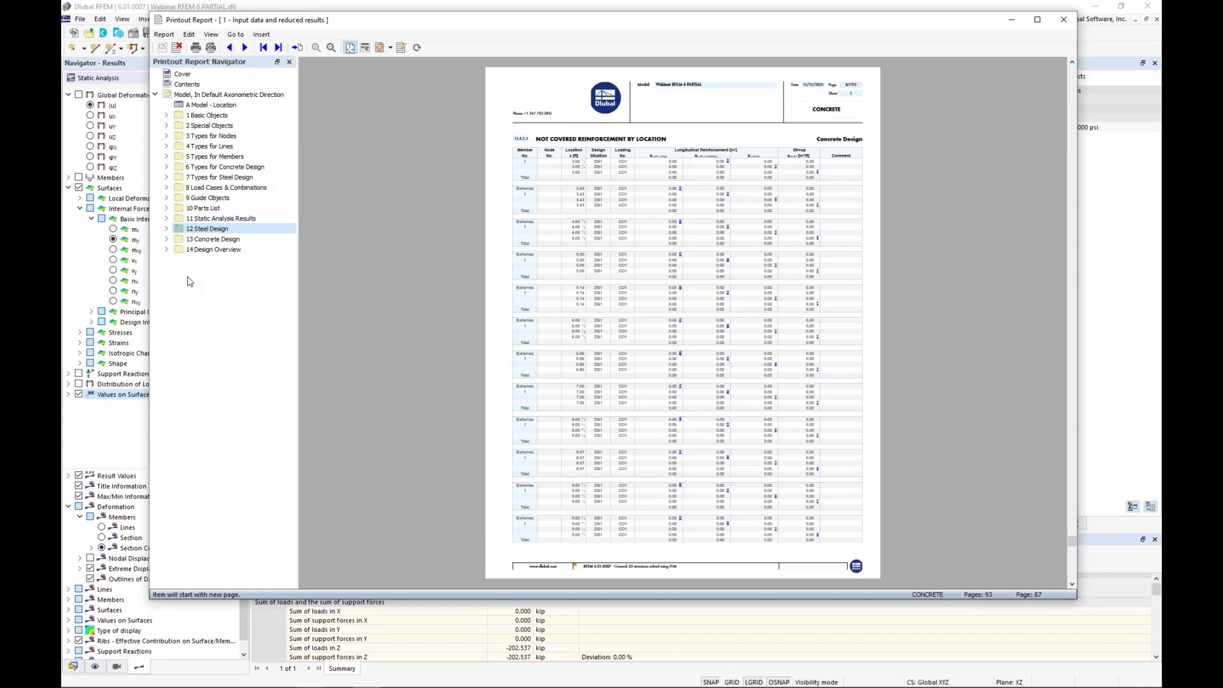
- Switch to the running PowerPoint slide show with the Dlubal Software Information slide
{"action": "key", "text": "super+Tab"}
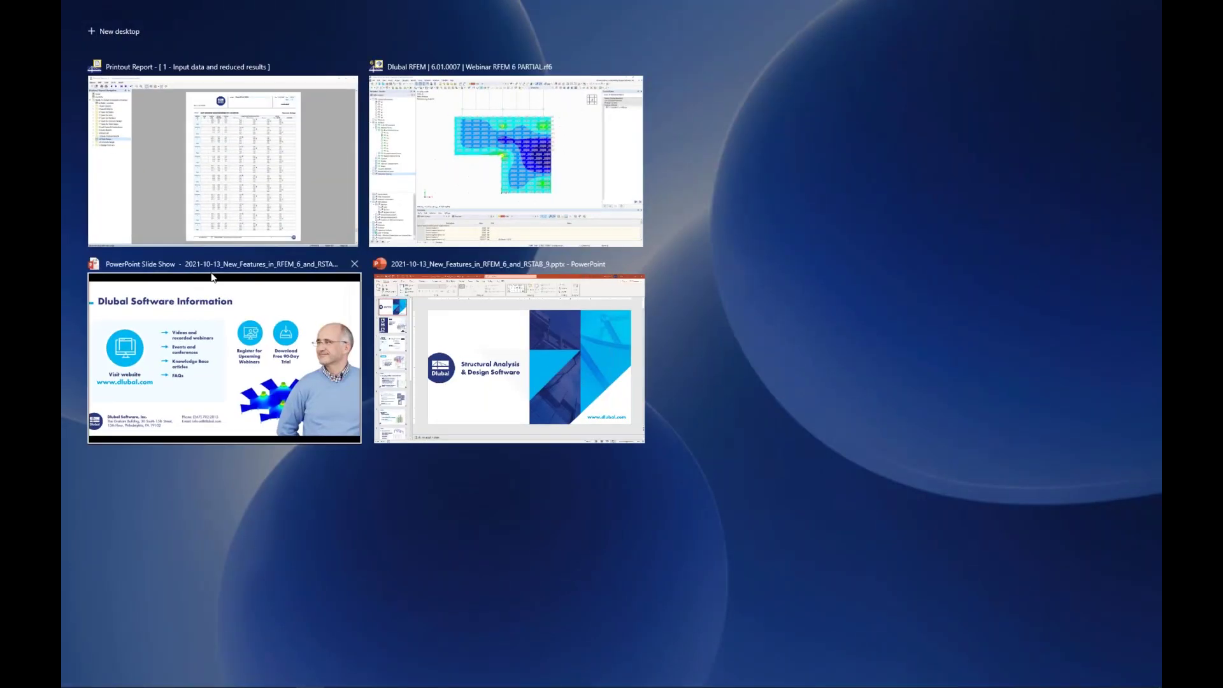
{"action": "left_click", "coordinate": [211, 275]}
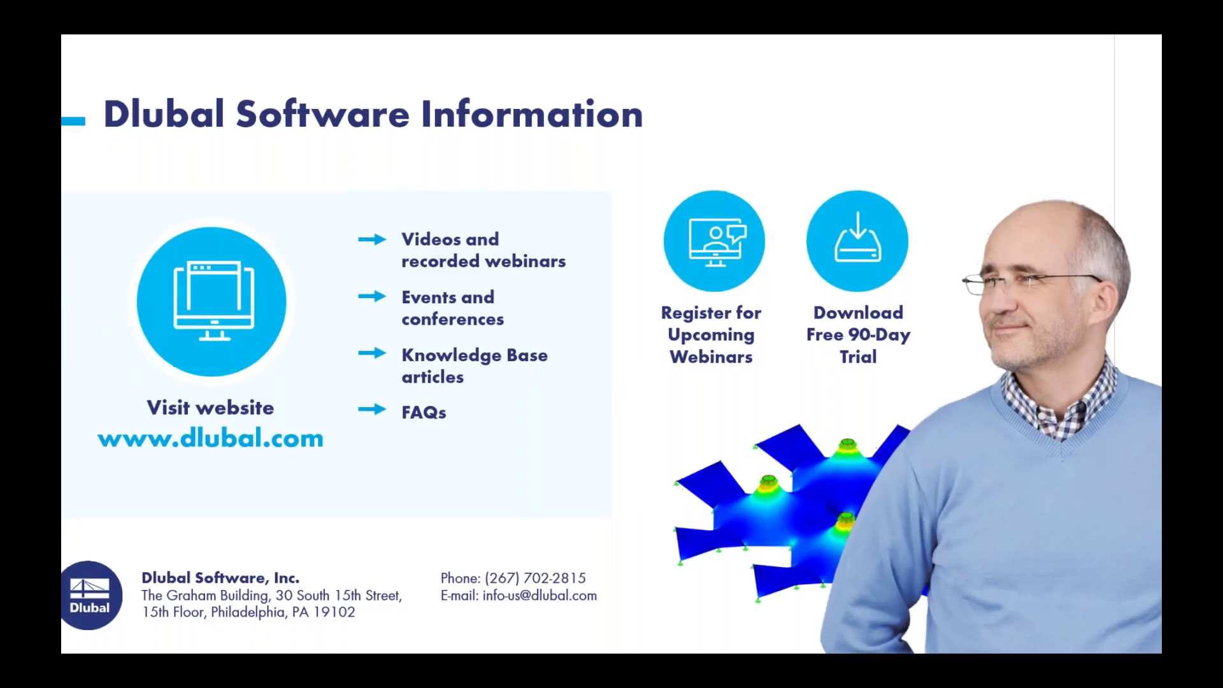